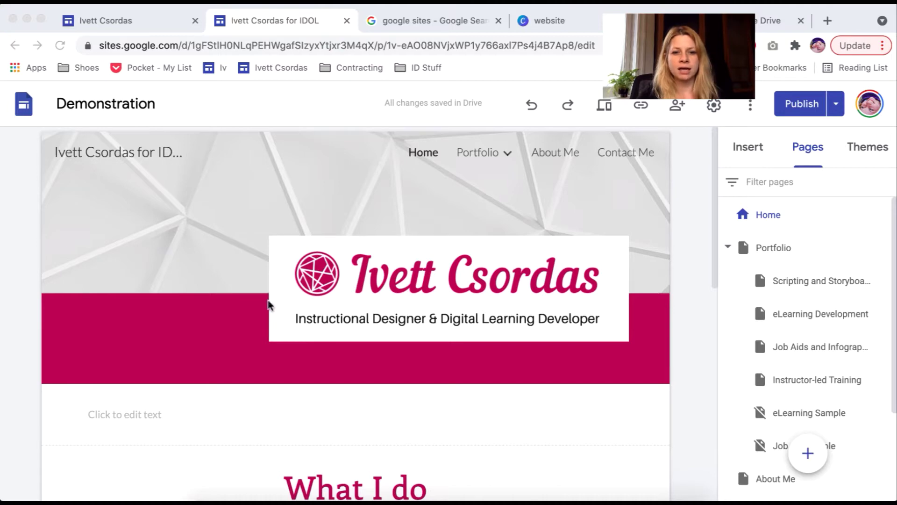
# - Examine the home page's header, site name, navigation links and What I do section
pyautogui.click(713, 259)
pyautogui.scroll(-5, 713, 266)
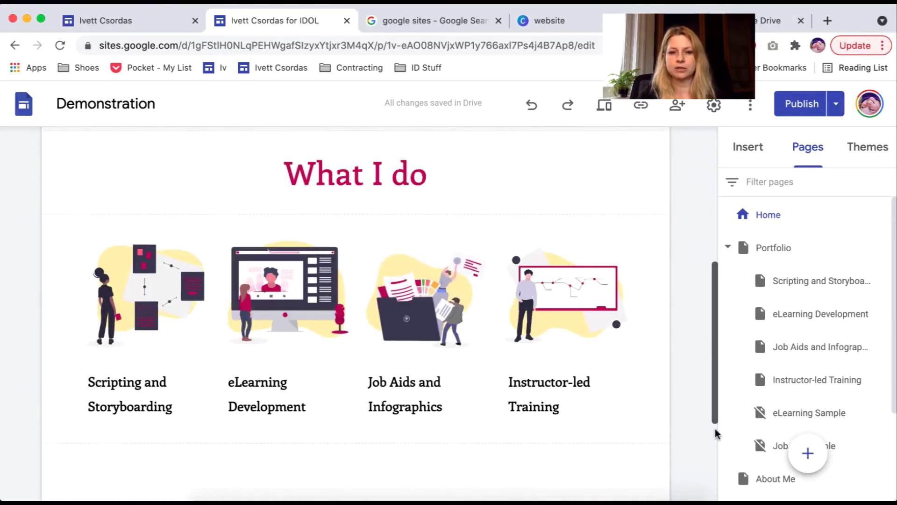
pyautogui.scroll(10, 715, 210)
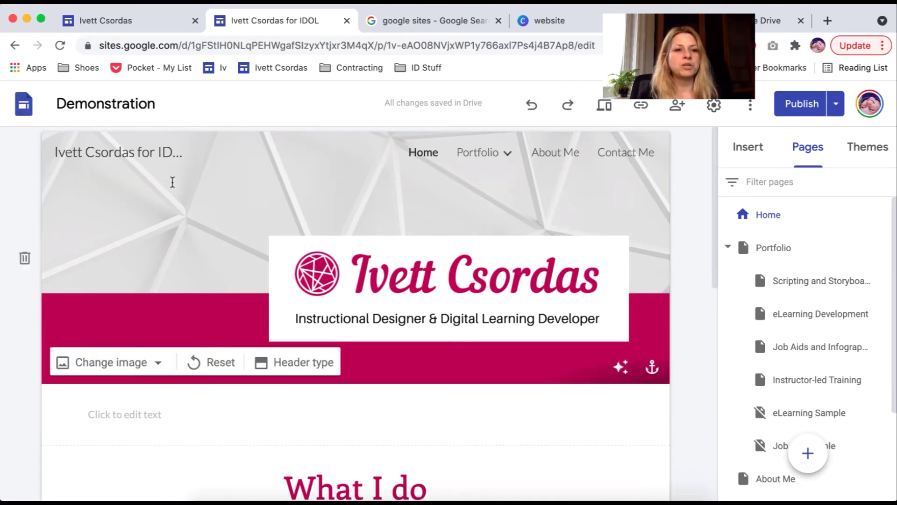
pyautogui.click(123, 158)
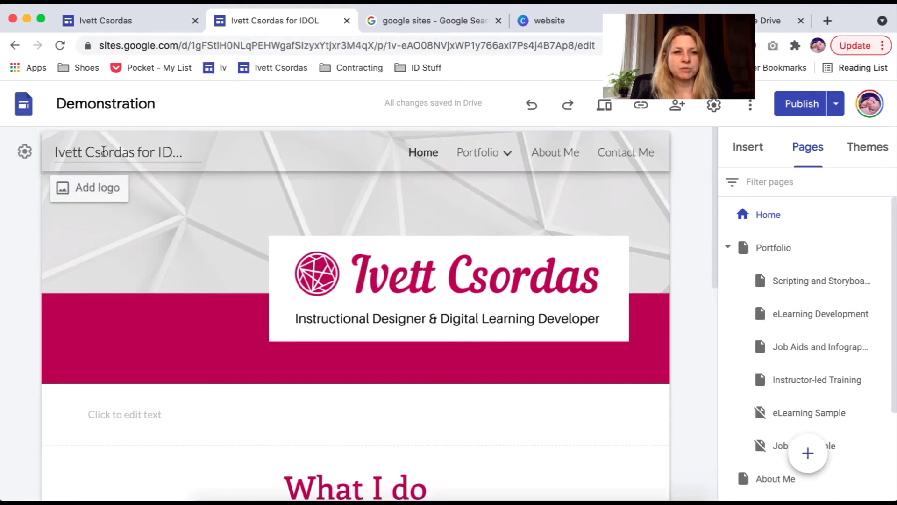
pyautogui.moveTo(481, 152)
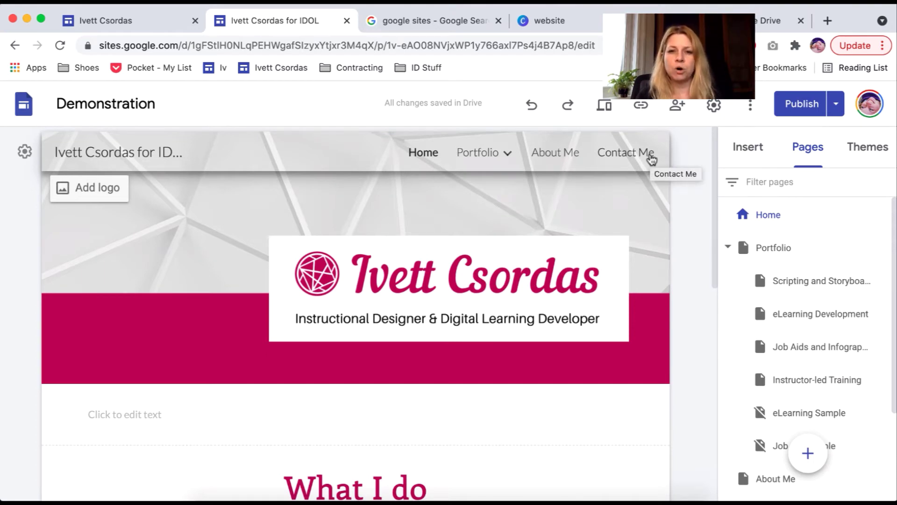
pyautogui.moveTo(447, 153)
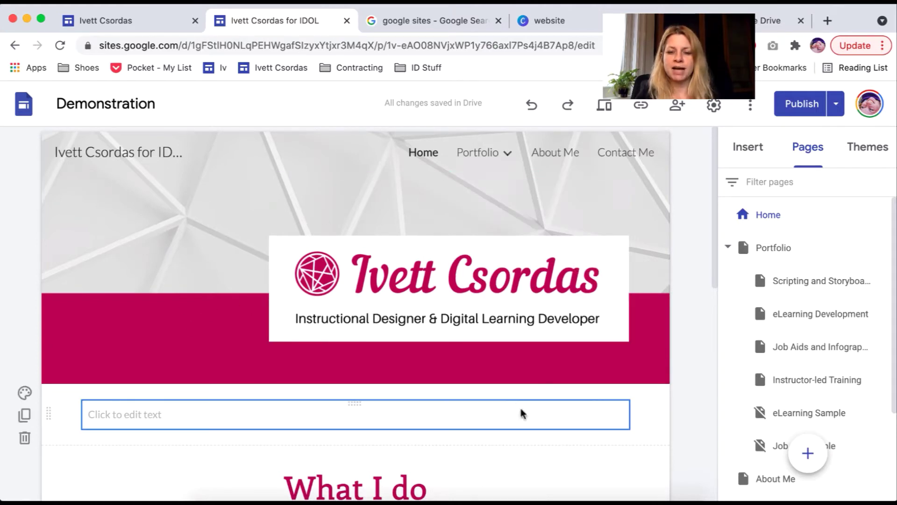
# - Examine the Portfolio submenu and the page link attached to the Scripting and Storyboarding image under What I do
pyautogui.moveTo(712, 261); pyautogui.dragTo(715, 406)
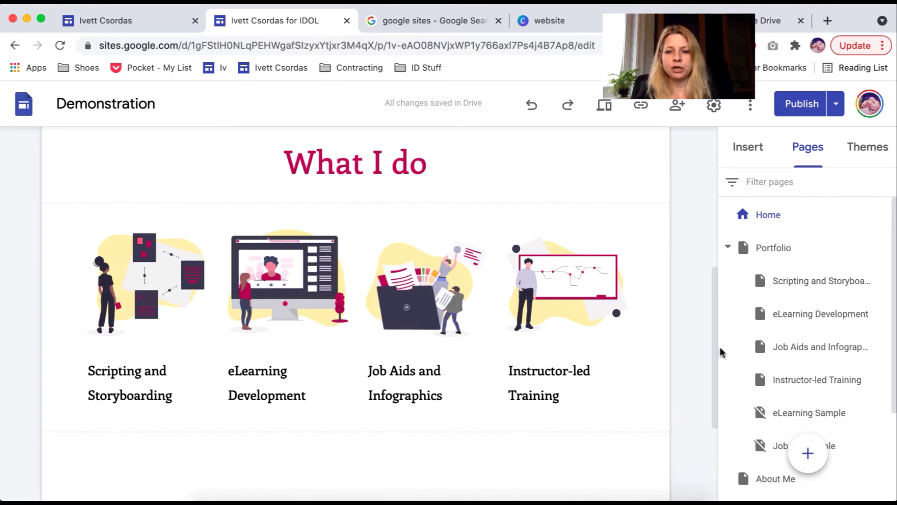
pyautogui.moveTo(717, 355); pyautogui.dragTo(718, 201)
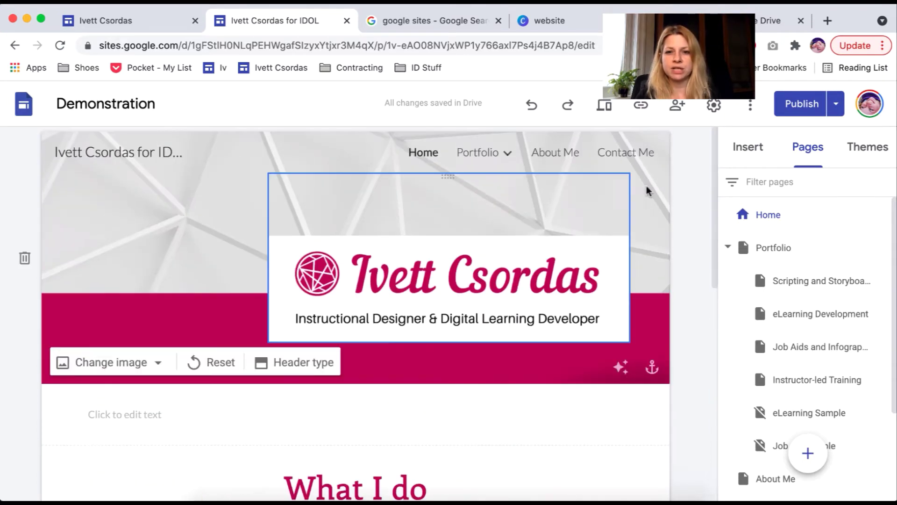
pyautogui.moveTo(481, 153)
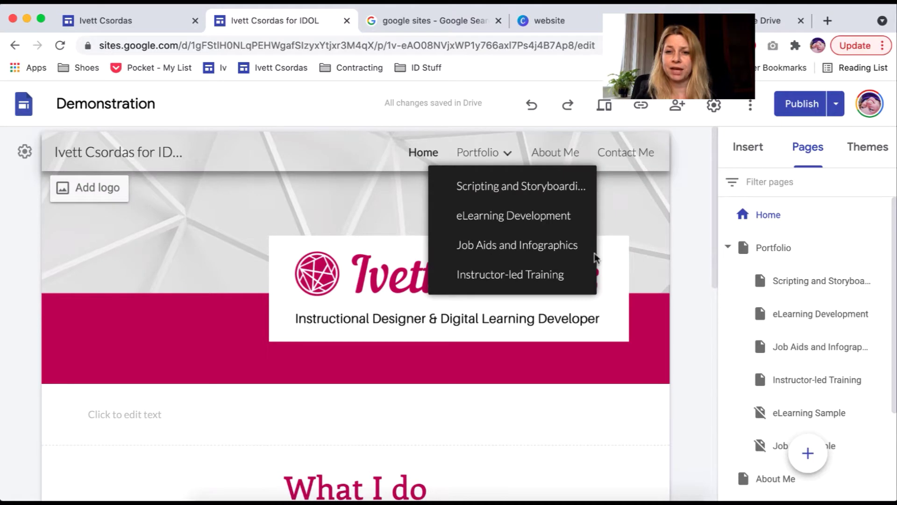
pyautogui.moveTo(712, 181); pyautogui.dragTo(660, 275)
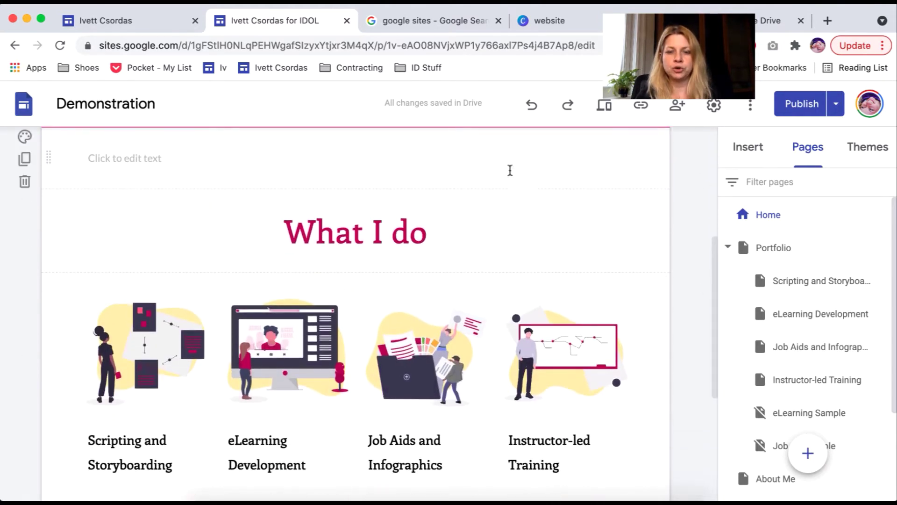
pyautogui.click(141, 347)
pyautogui.click(141, 347)
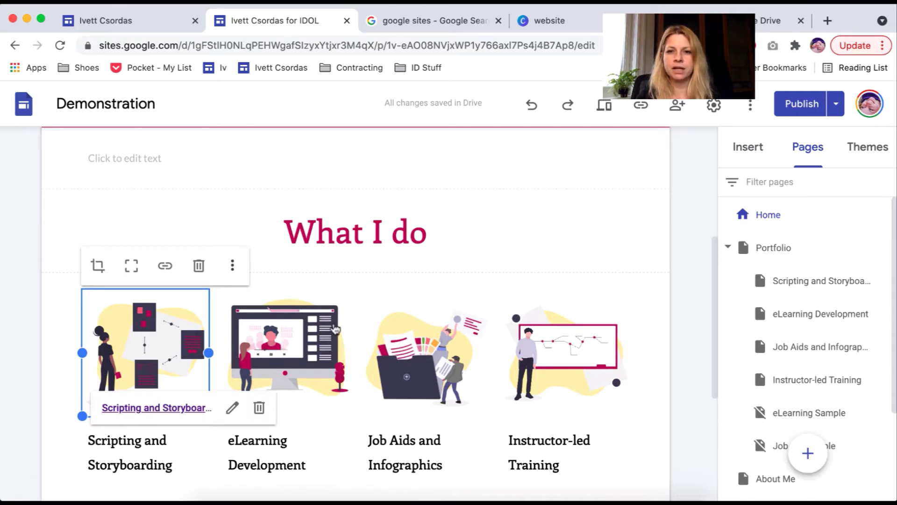
# - Preview the site, view the Job Aids and Infographics page through its What I do image, and return to Home
pyautogui.click(606, 108)
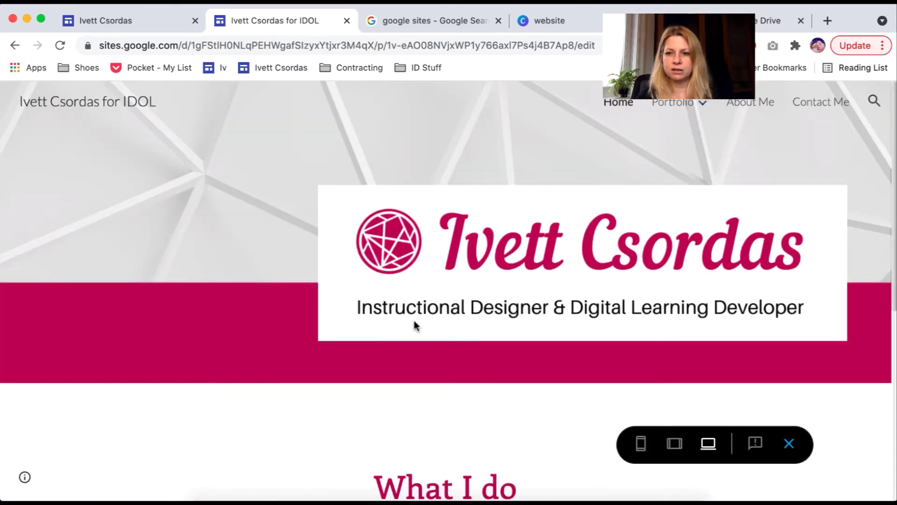
pyautogui.scroll(-6, 456, 348)
pyautogui.scroll(-2, 457, 344)
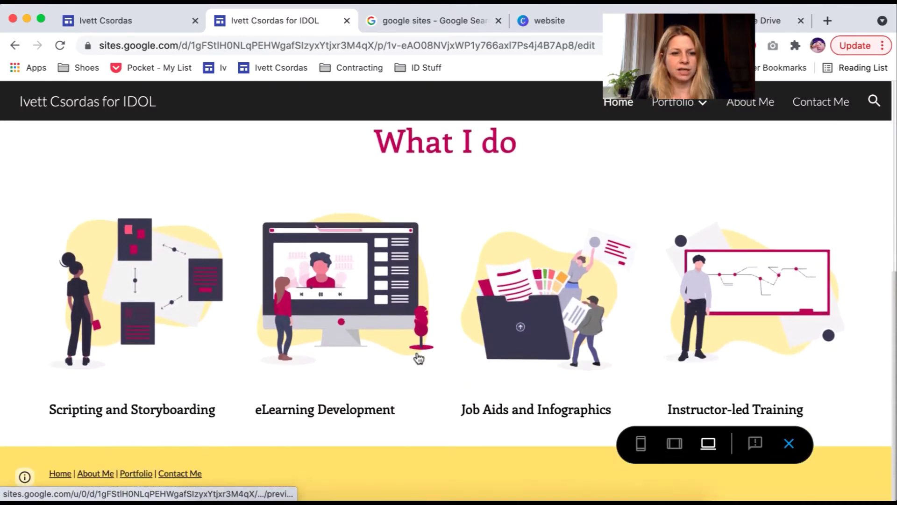
pyautogui.click(141, 277)
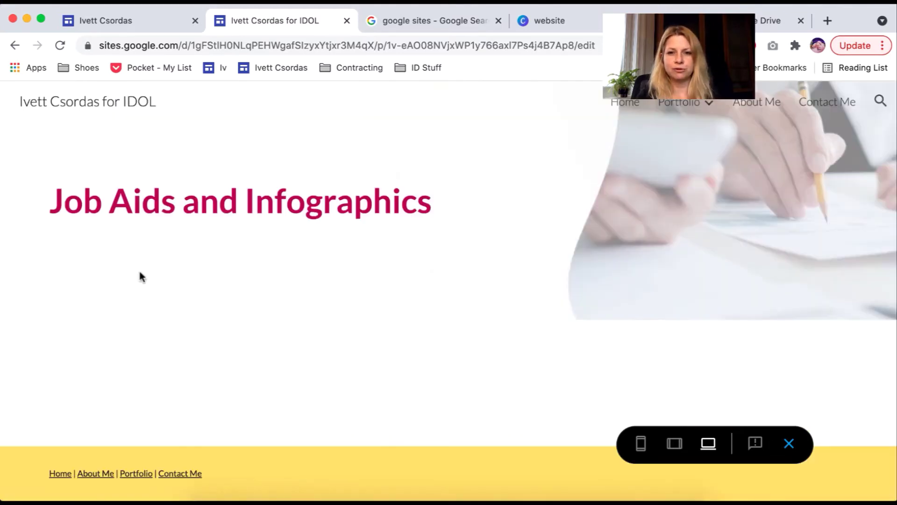
pyautogui.click(617, 104)
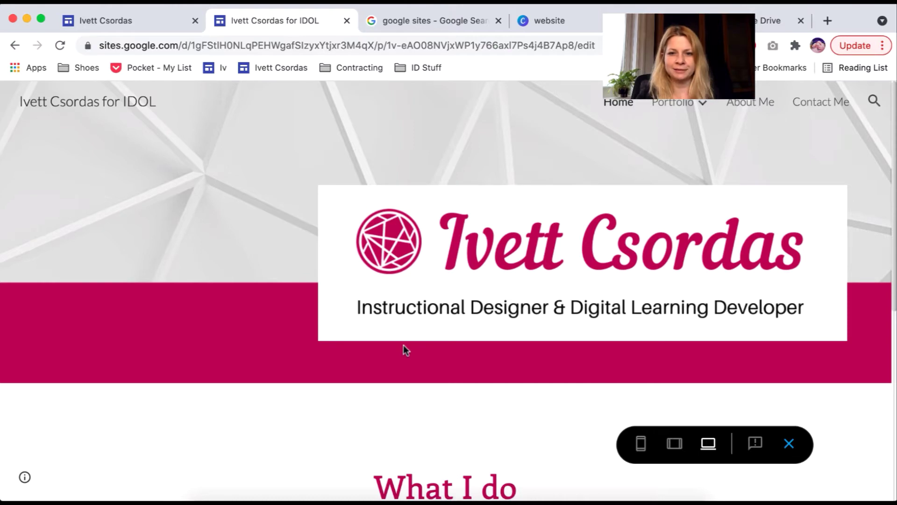
# - Review the What I do section in the preview, and return to the editor
pyautogui.scroll(-5, 864, 241)
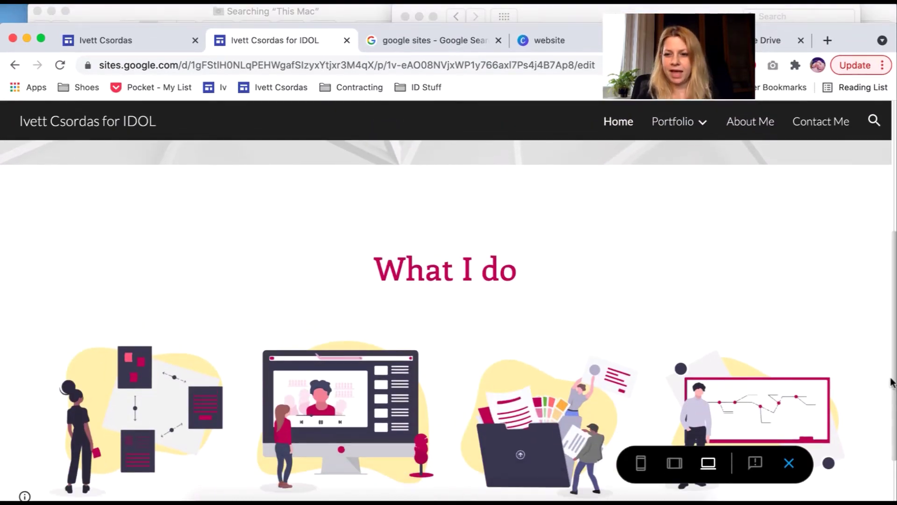
pyautogui.scroll(-2, 892, 379)
pyautogui.scroll(-2, 893, 379)
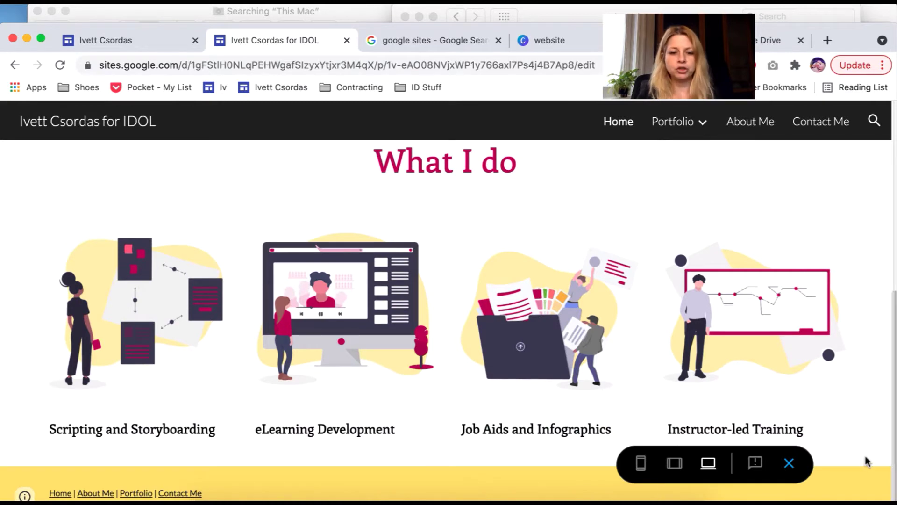
pyautogui.click(779, 461)
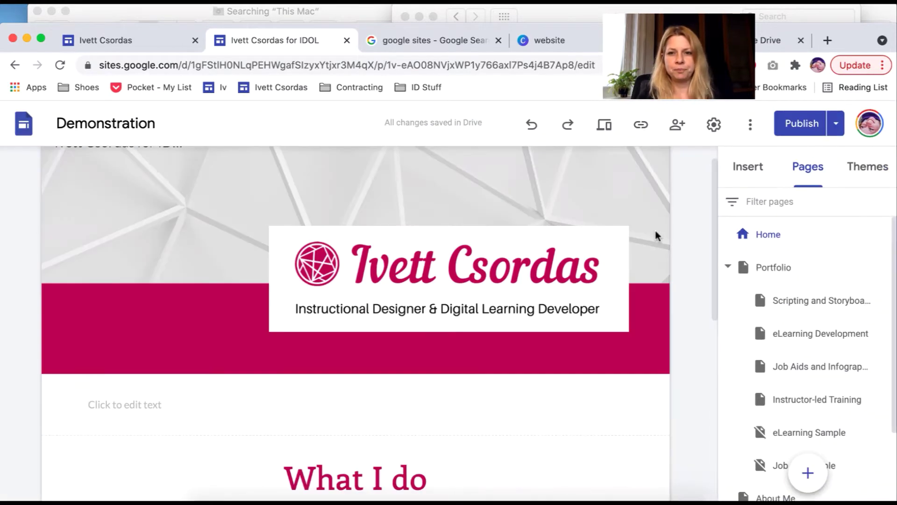
# - Examine the home page's footer with its Home, About Me, Portfolio and Contact Me links
pyautogui.moveTo(715, 227); pyautogui.dragTo(709, 434)
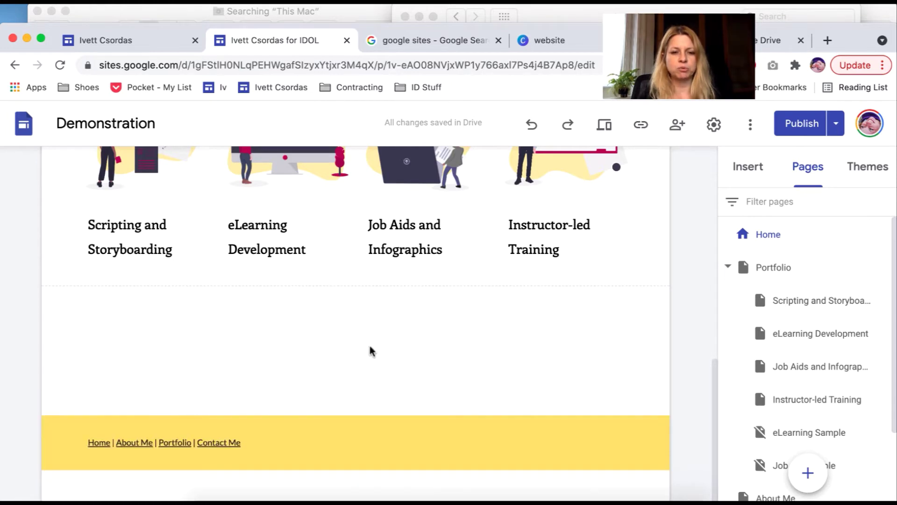
pyautogui.scroll(2, 371, 352)
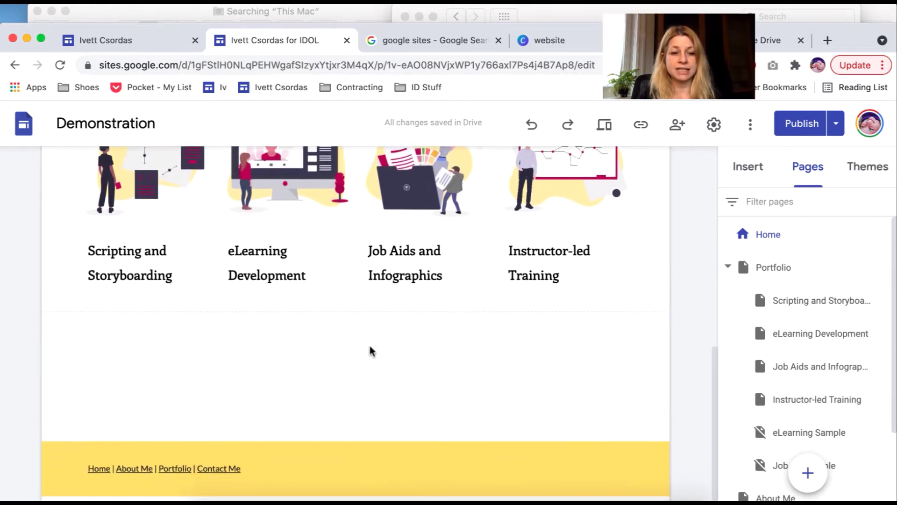
pyautogui.scroll(-2, 366, 338)
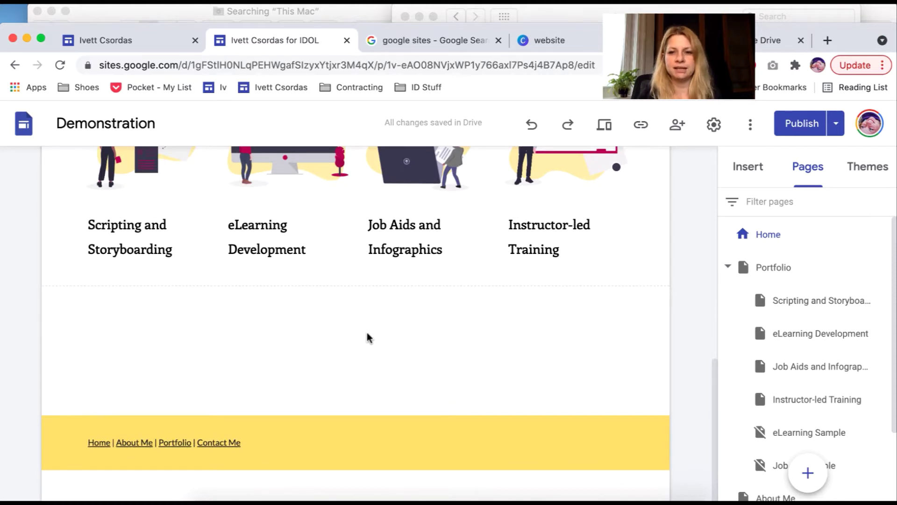
pyautogui.scroll(5, 711, 370)
pyautogui.scroll(7, 711, 252)
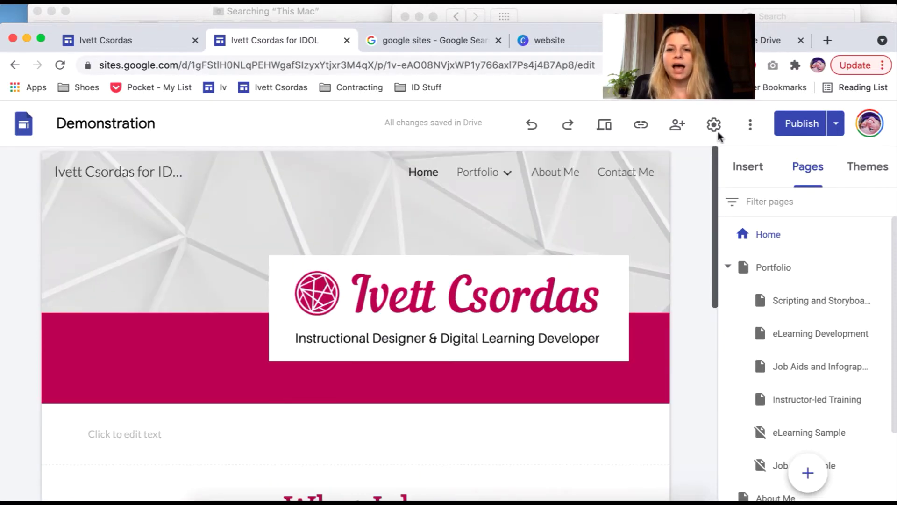
# - View the Portfolio, About Me and Contact Me pages in turn, and check the page list for pages hidden from navigation
pyautogui.click(482, 173)
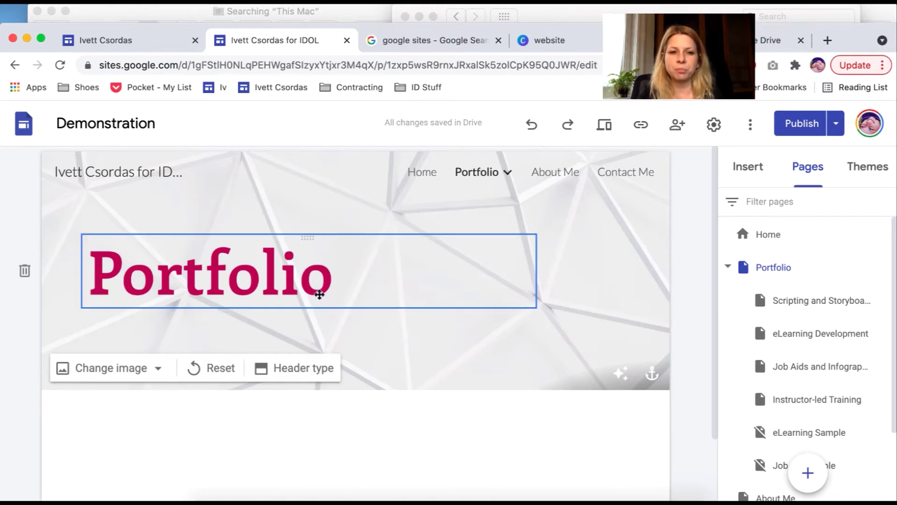
pyautogui.click(559, 178)
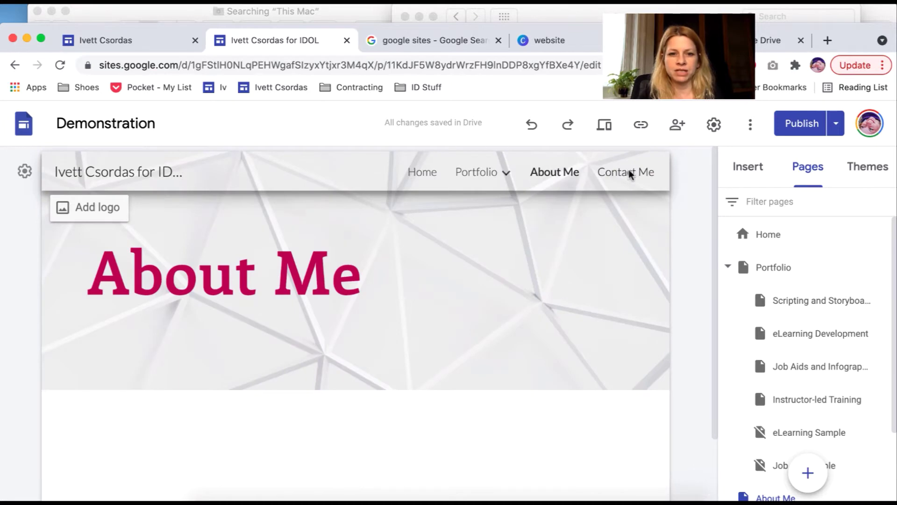
pyautogui.click(630, 174)
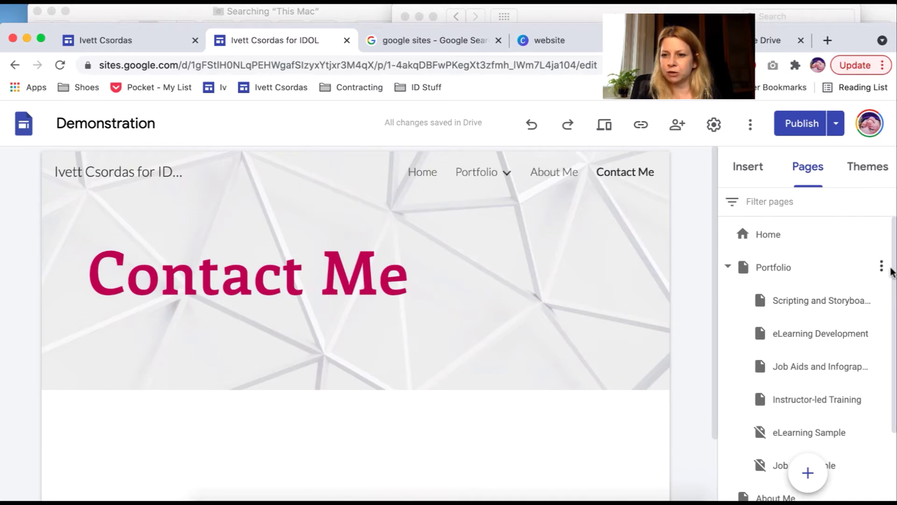
pyautogui.moveTo(890, 273); pyautogui.dragTo(884, 347)
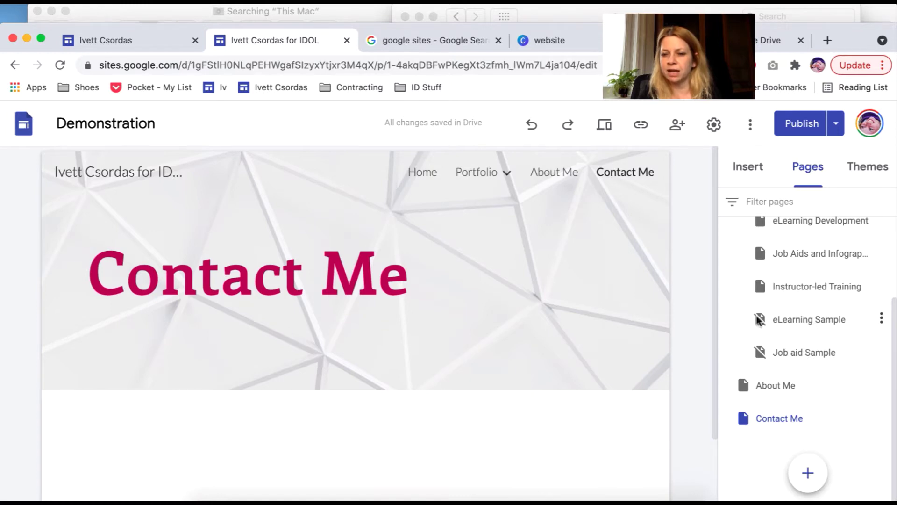
pyautogui.moveTo(680, 252)
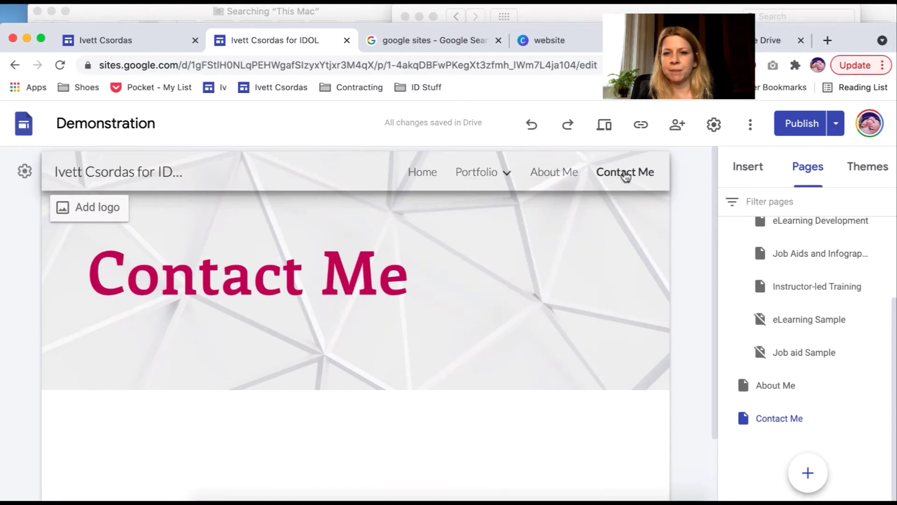
# - Open the hidden eLearning Sample page and examine its project details, Challenge, Solution and Result sections
pyautogui.click(809, 322)
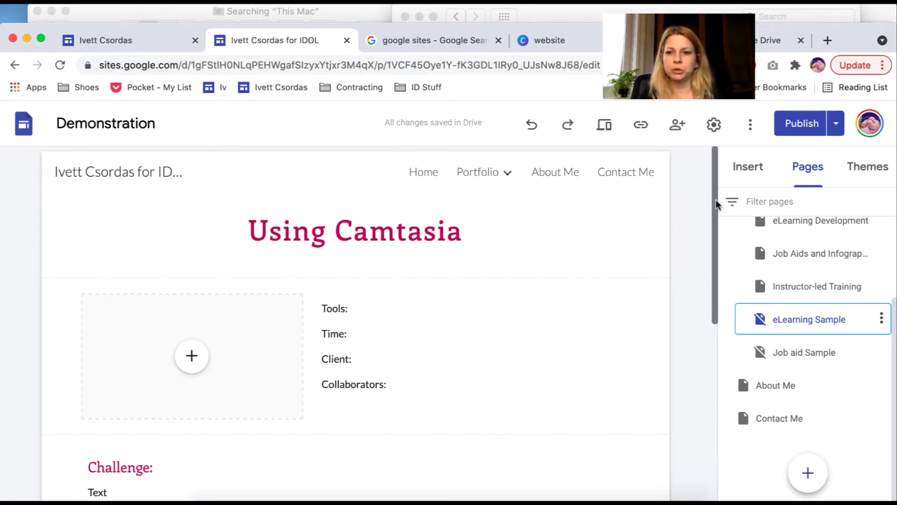
pyautogui.scroll(-3, 713, 206)
pyautogui.scroll(-3, 715, 224)
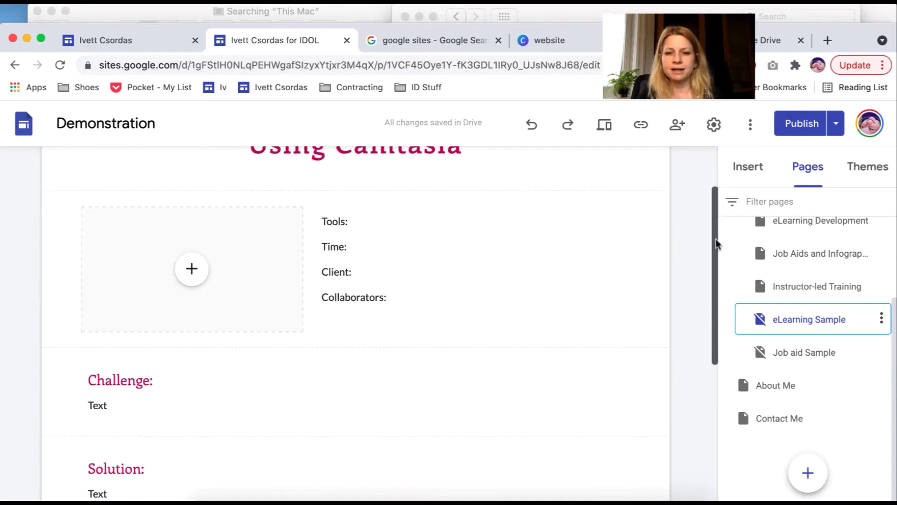
pyautogui.scroll(3, 717, 261)
pyautogui.scroll(-1, 716, 239)
pyautogui.moveTo(715, 238)
pyautogui.mouseDown()
pyautogui.moveTo(713, 203)
pyautogui.moveTo(714, 241)
pyautogui.mouseUp()
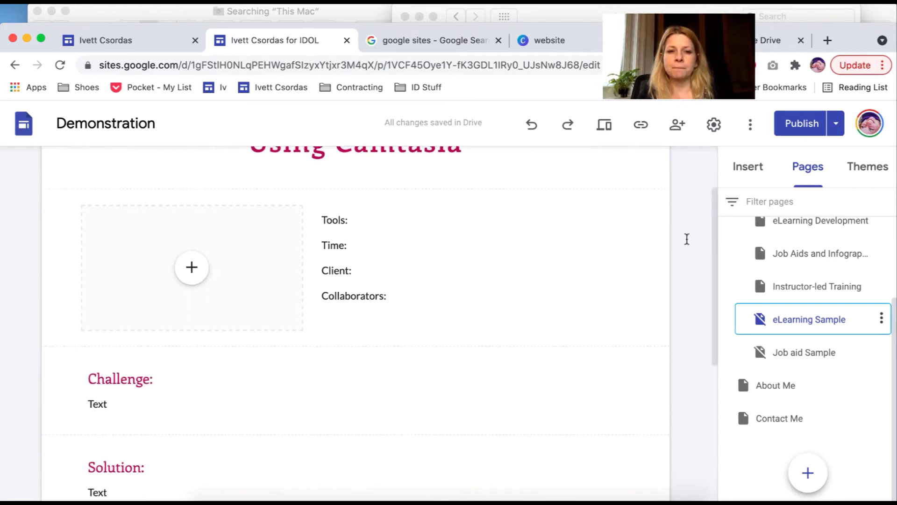
pyautogui.click(406, 226)
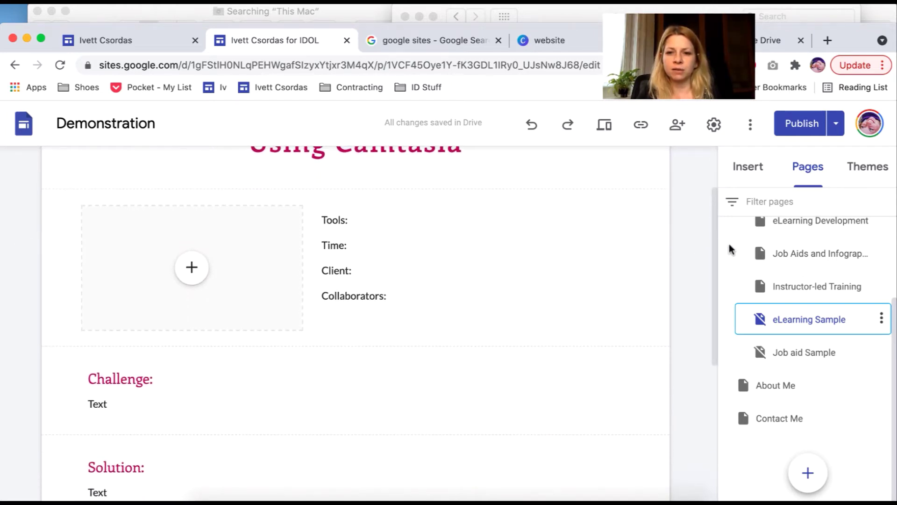
pyautogui.moveTo(715, 248); pyautogui.dragTo(716, 330)
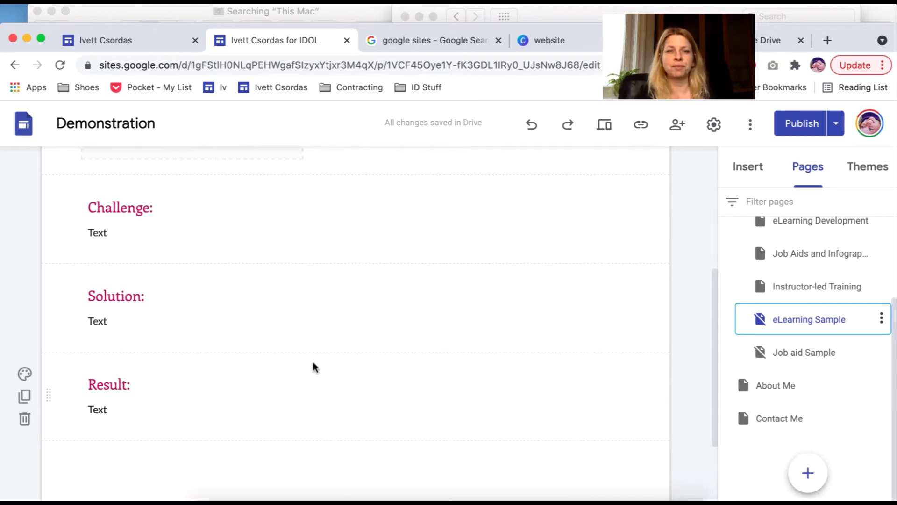
pyautogui.moveTo(713, 366); pyautogui.dragTo(718, 381)
# - Open the hidden Job aid Sample page and examine its layout
pyautogui.click(803, 362)
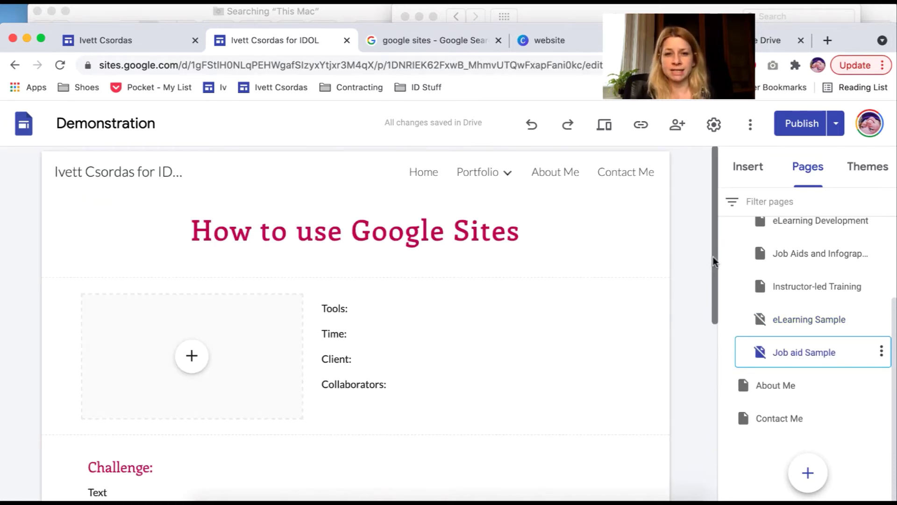
pyautogui.moveTo(714, 262); pyautogui.dragTo(712, 238)
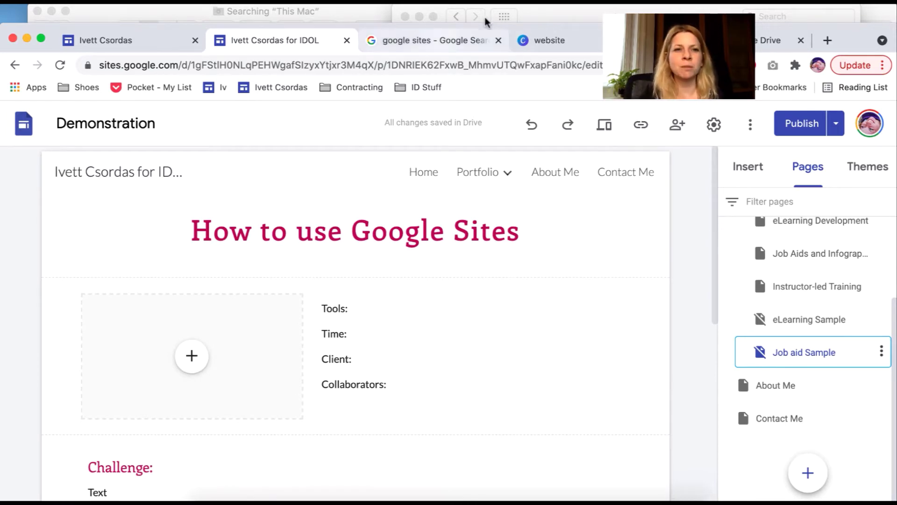
# - Switch to the Google search results for google sites, and from there to My Drive in Google Drive
pyautogui.click(438, 46)
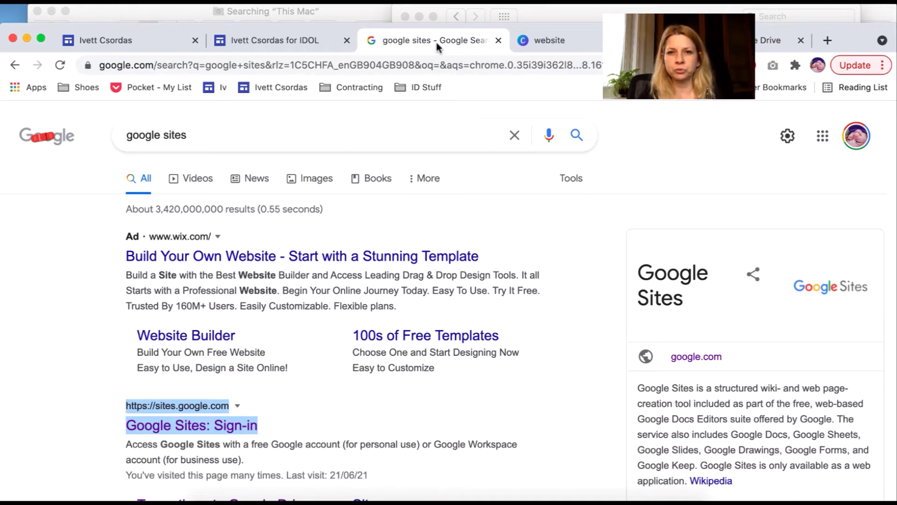
pyautogui.click(775, 40)
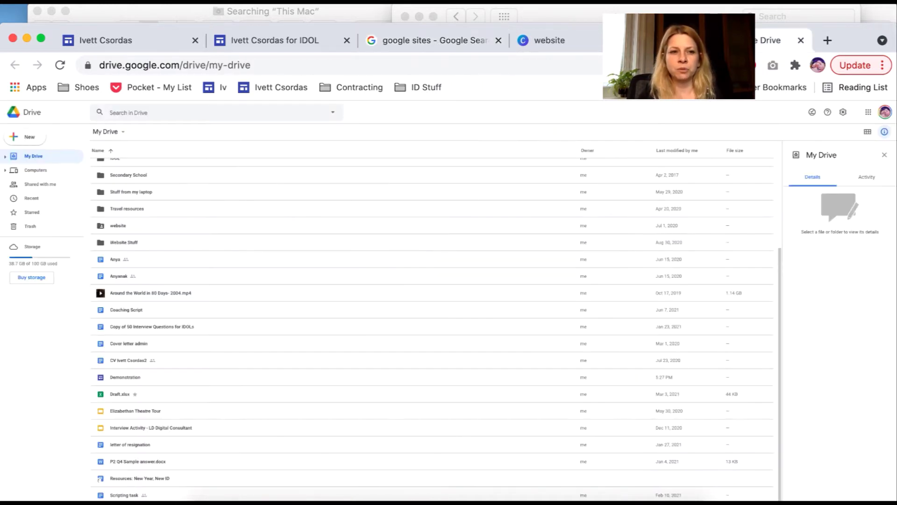
# - Locate Google Sites among the additional file types that can be created in My Drive
pyautogui.scroll(5, 780, 270)
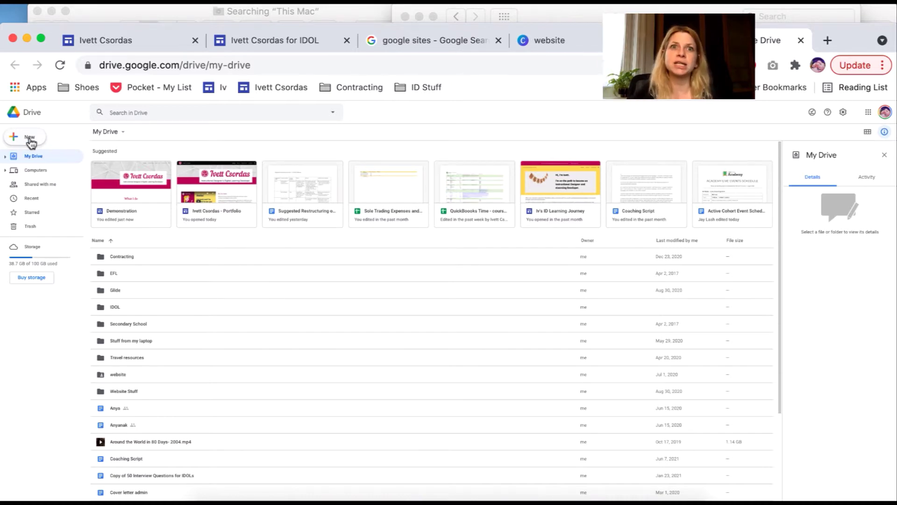
pyautogui.click(30, 139)
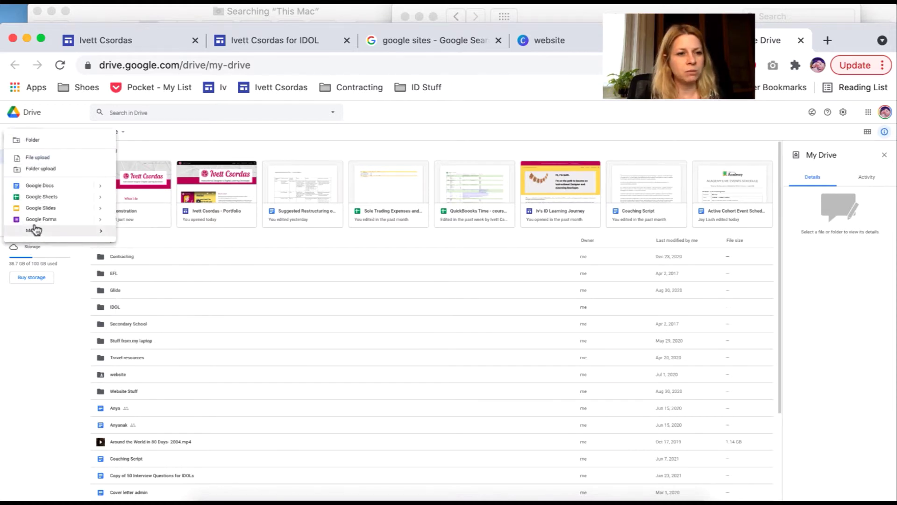
pyautogui.moveTo(34, 232)
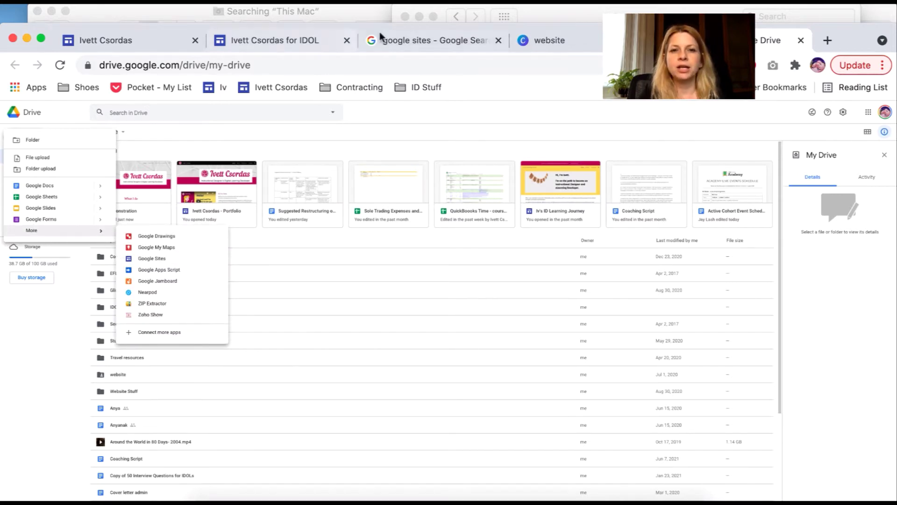
# - Open Google Sites from its sign-in result in the Google search and start a new site from the Blank template
pyautogui.click(419, 45)
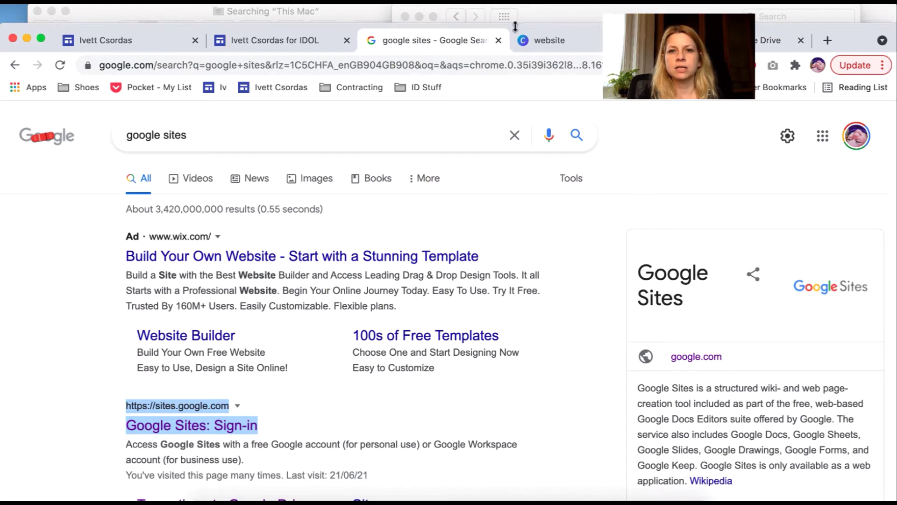
pyautogui.moveTo(529, 23); pyautogui.dragTo(534, 4)
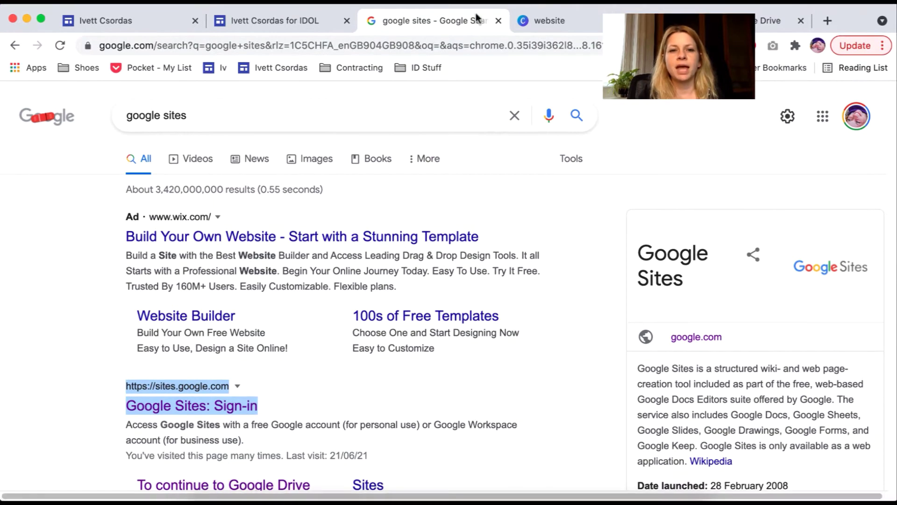
pyautogui.click(206, 387)
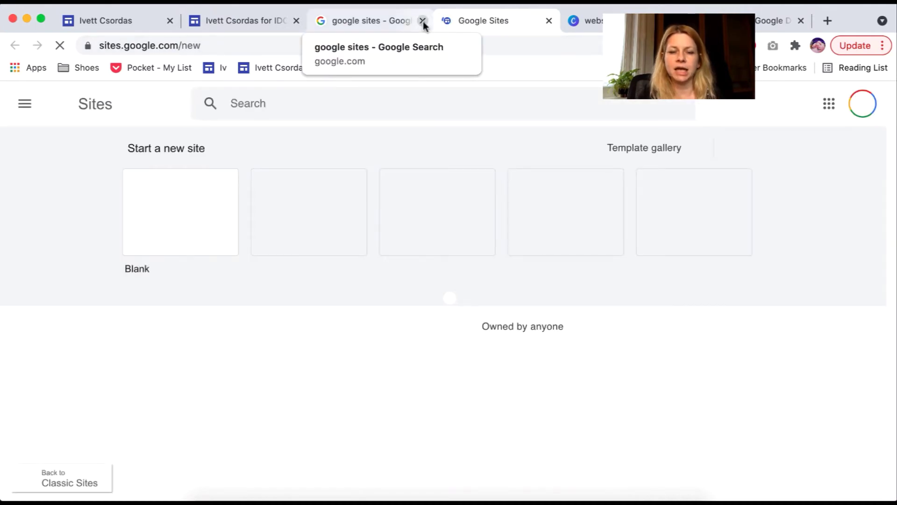
pyautogui.click(423, 21)
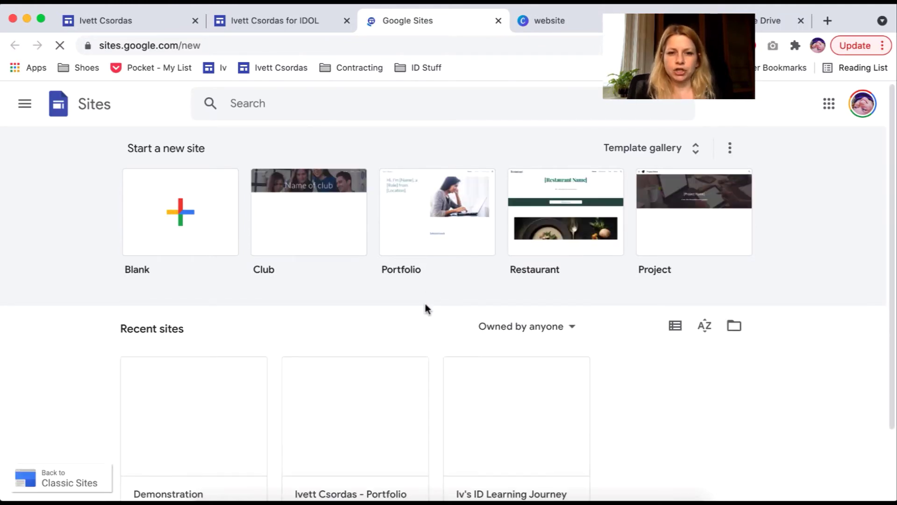
pyautogui.click(568, 216)
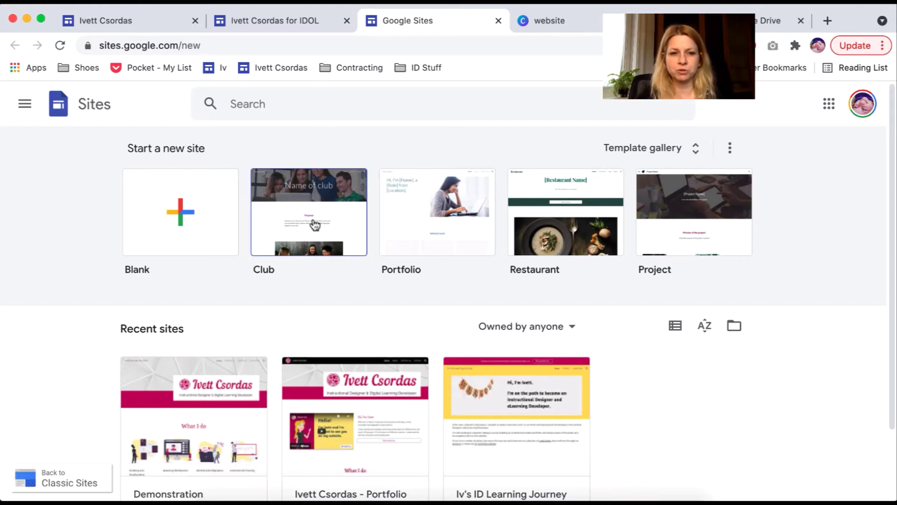
pyautogui.click(191, 215)
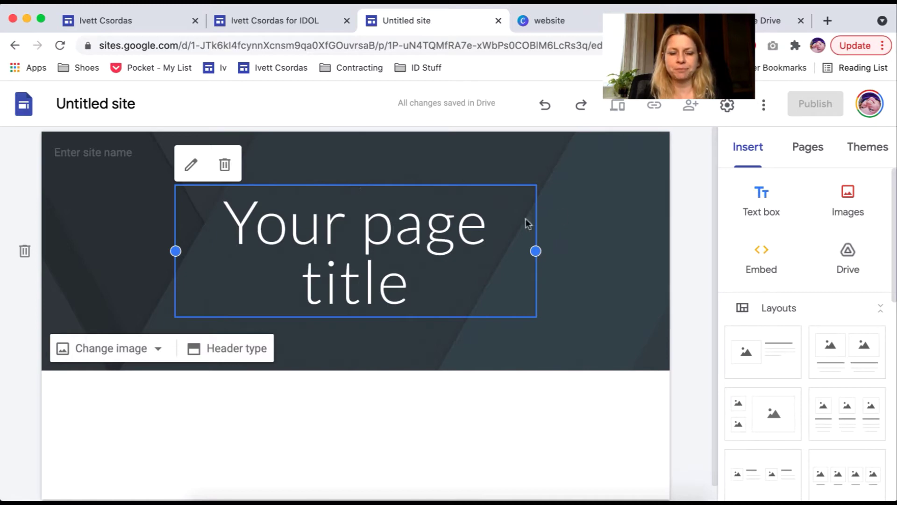
# - Set a custom colour of #bd0d5a for the new site's Simple theme
pyautogui.click(867, 153)
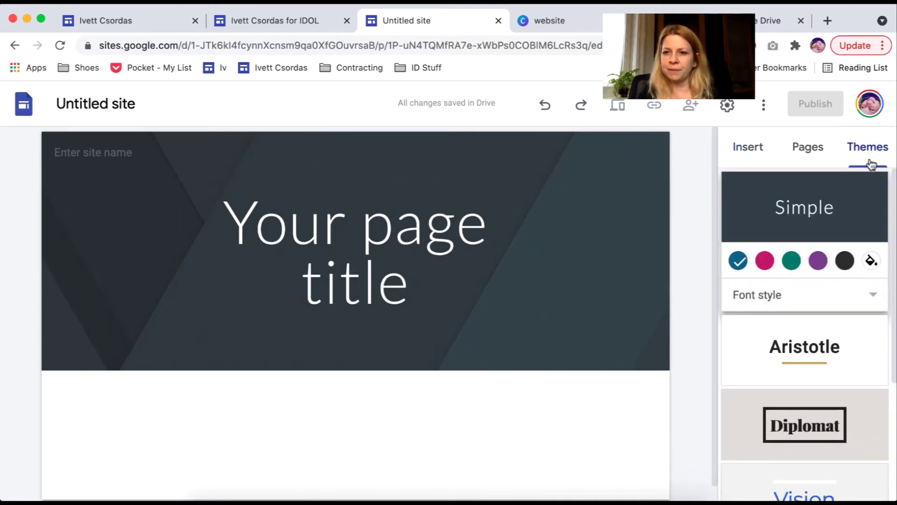
pyautogui.moveTo(893, 182)
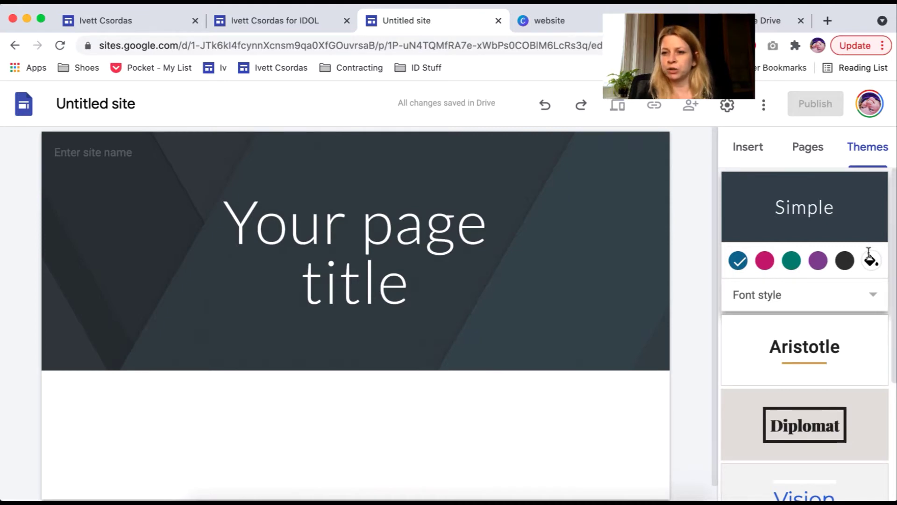
pyautogui.click(870, 260)
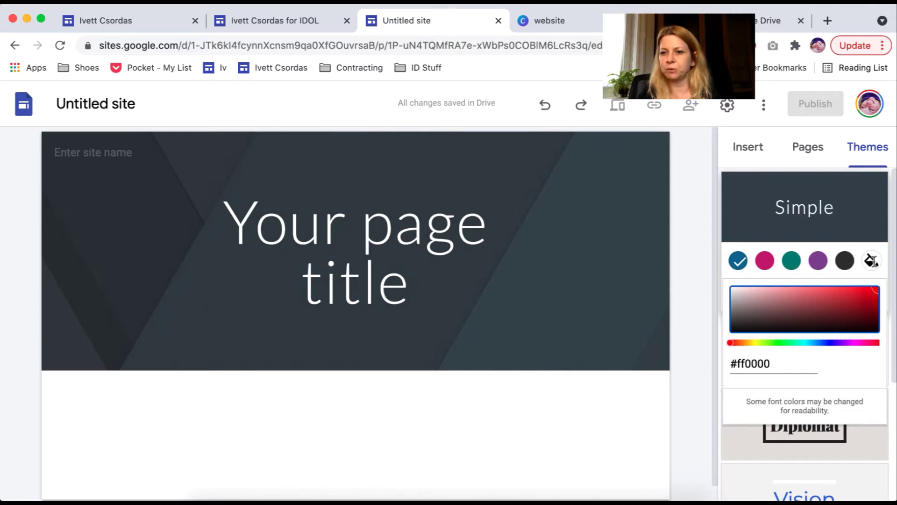
pyautogui.click(769, 363)
pyautogui.moveTo(769, 364); pyautogui.dragTo(738, 368)
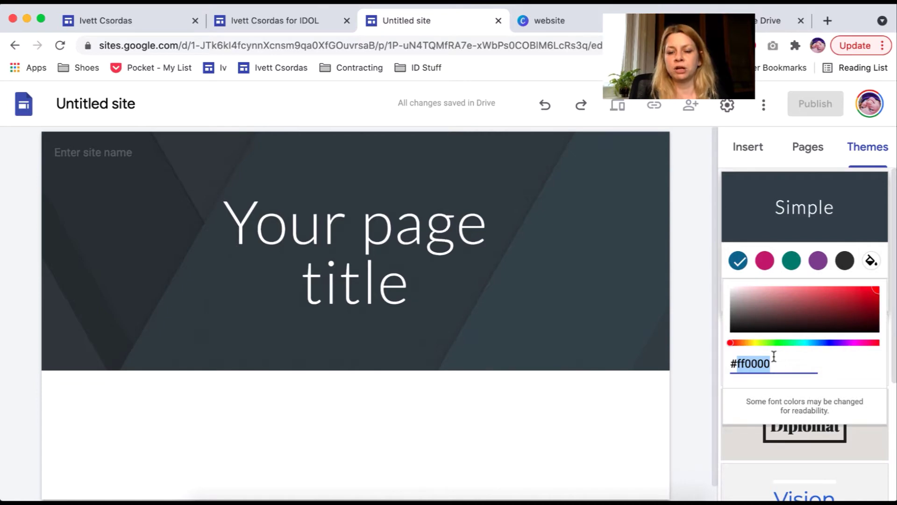
pyautogui.write('bd0d5a')
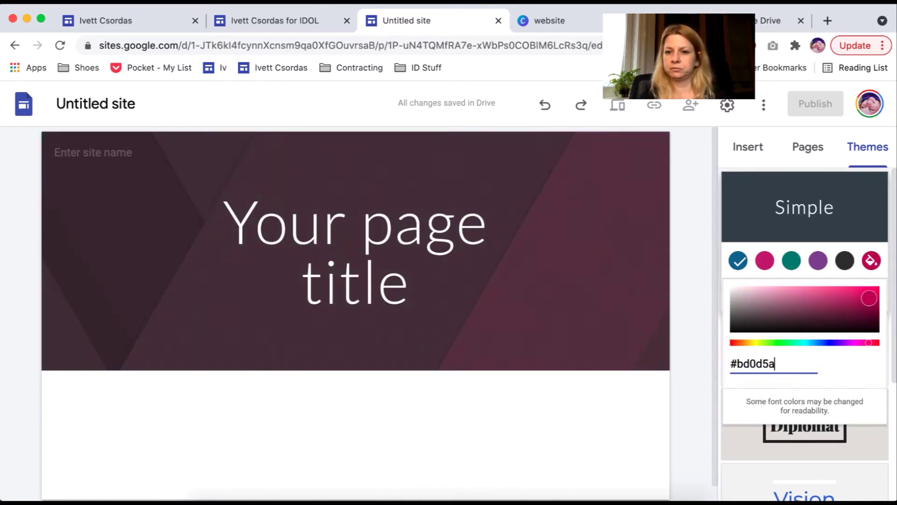
pyautogui.press('Return')
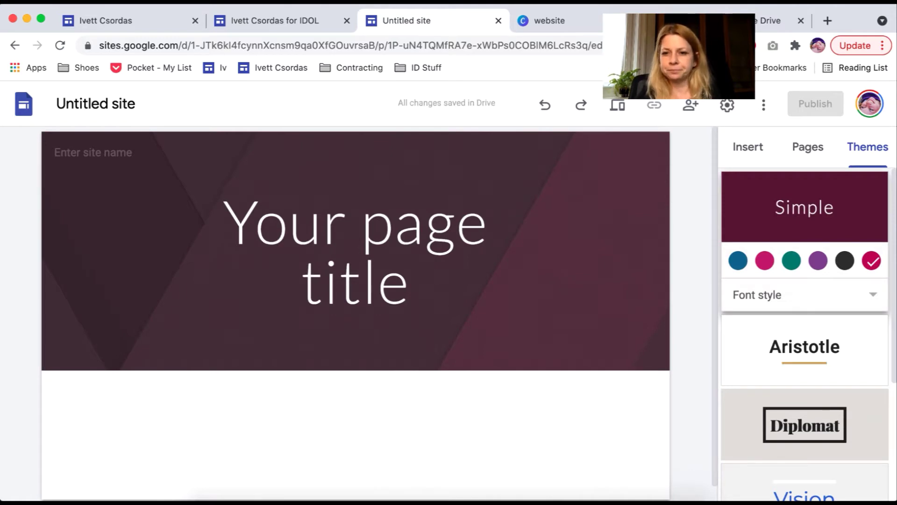
# - Switch by way of the Demonstration site to the Portfolio site and try the Aristotle and Diplomat themes on it
pyautogui.click(279, 21)
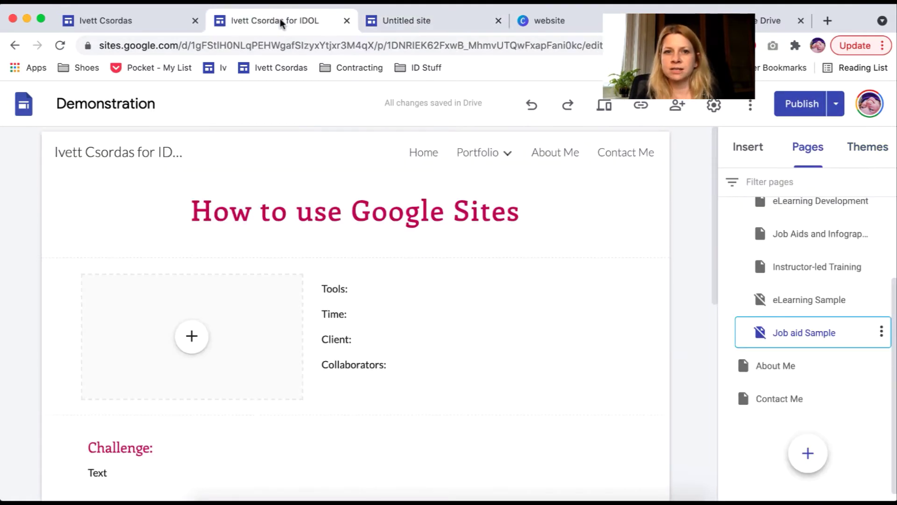
pyautogui.click(422, 156)
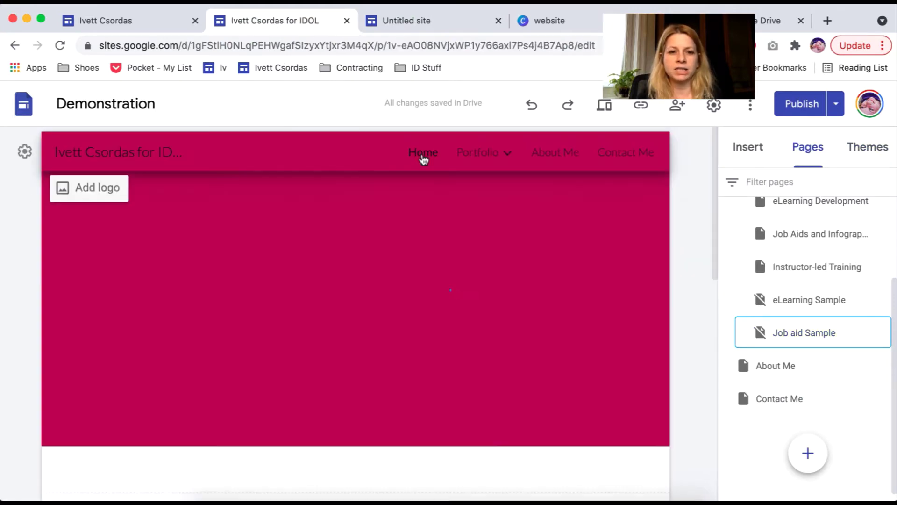
pyautogui.click(131, 21)
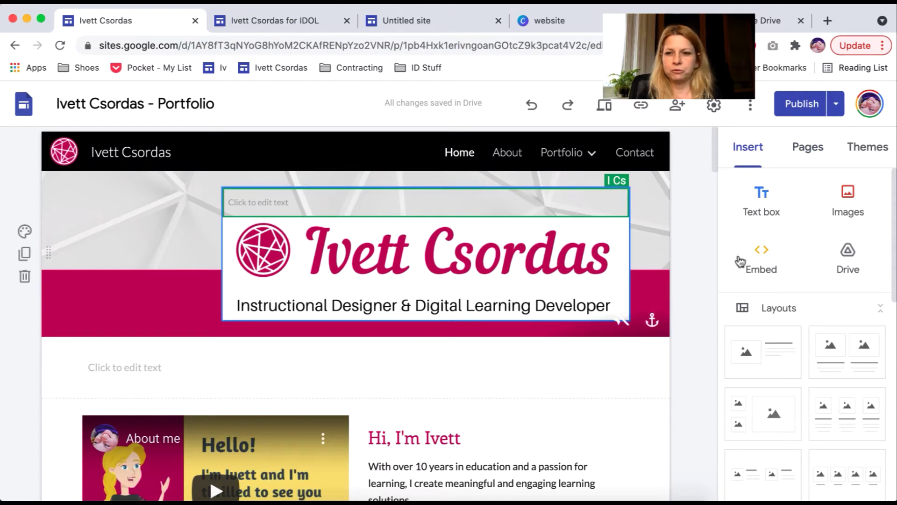
pyautogui.click(866, 152)
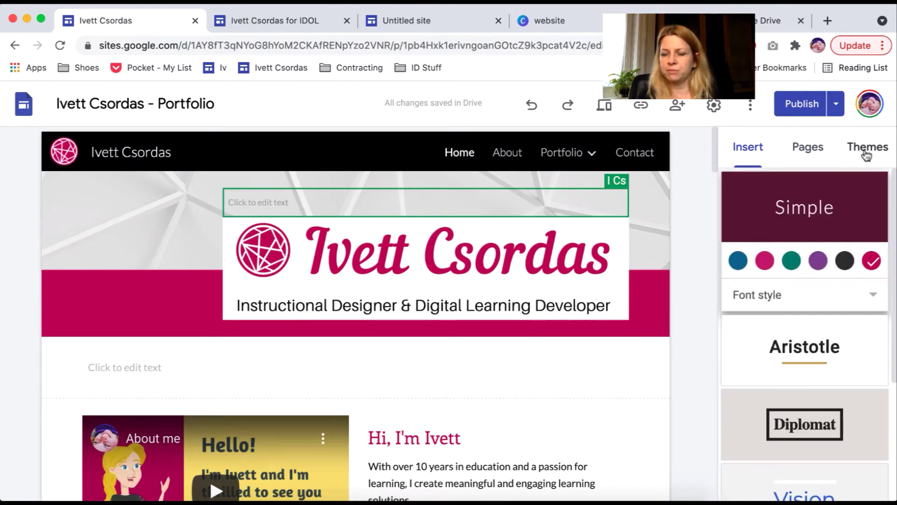
pyautogui.click(820, 357)
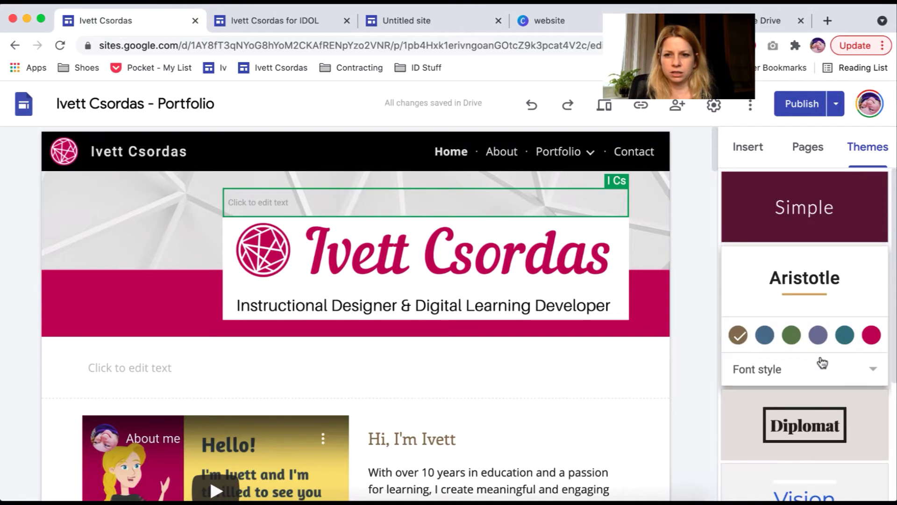
pyautogui.click(813, 435)
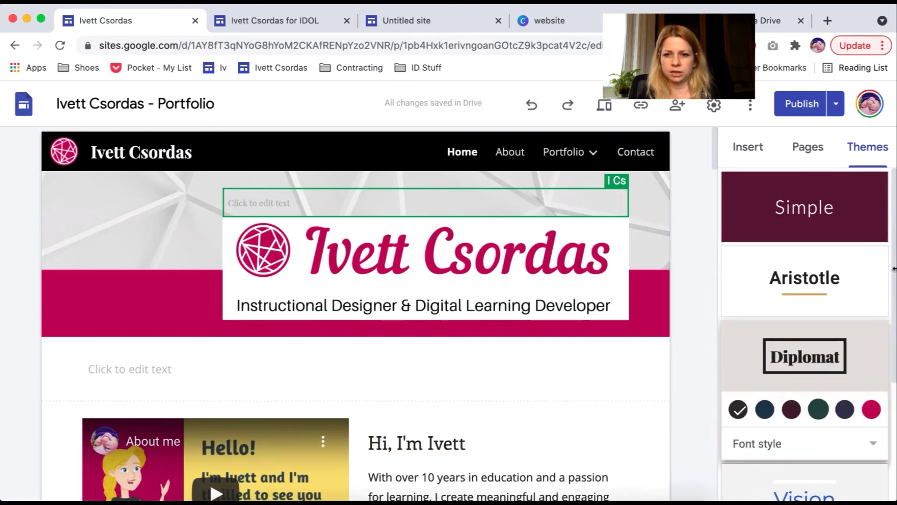
# - Try the Vision, Level and Impression themes on the Portfolio site, and restore its Simple theme
pyautogui.scroll(-4, 841, 327)
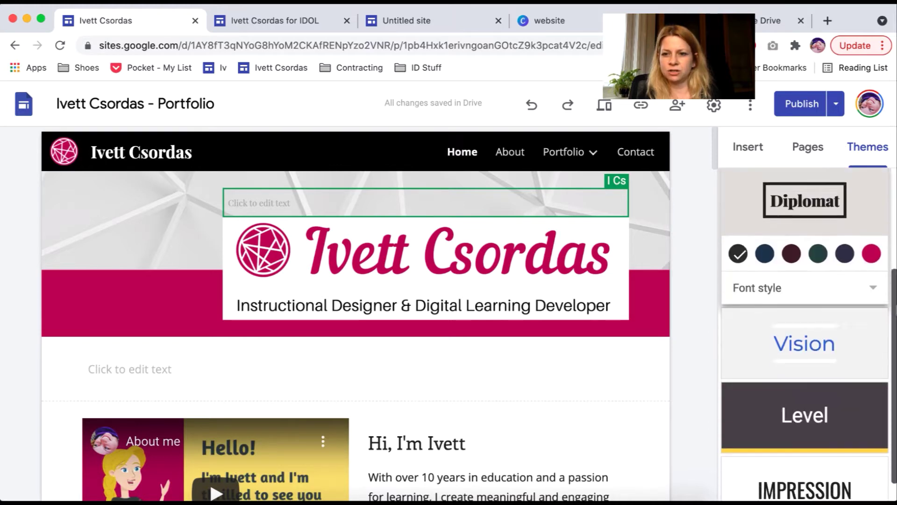
pyautogui.click(829, 318)
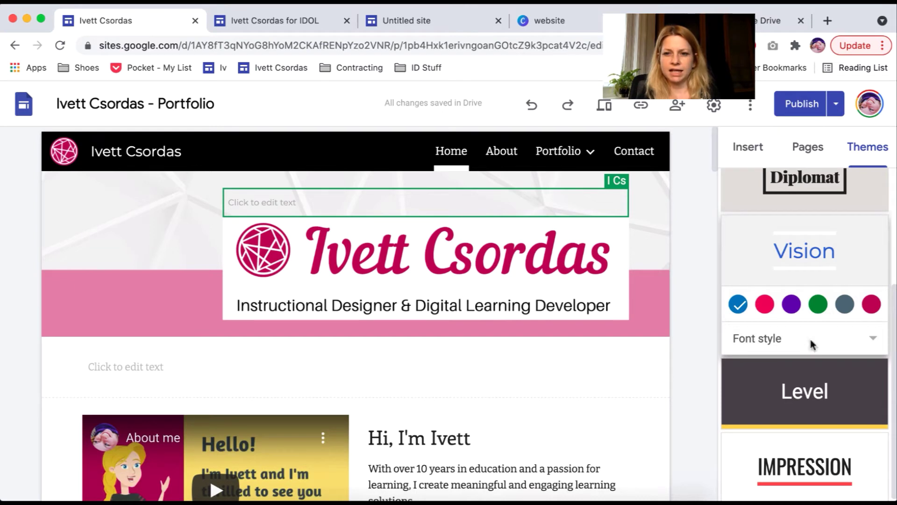
pyautogui.click(814, 395)
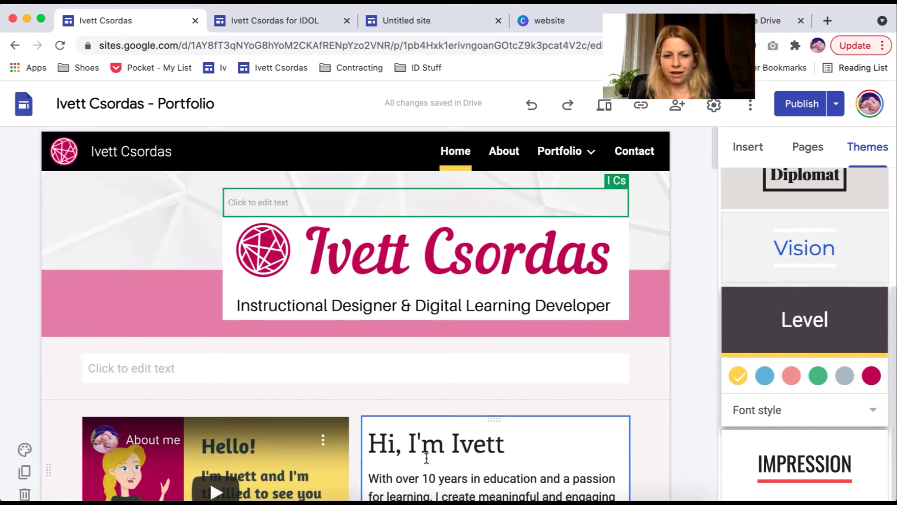
pyautogui.click(794, 462)
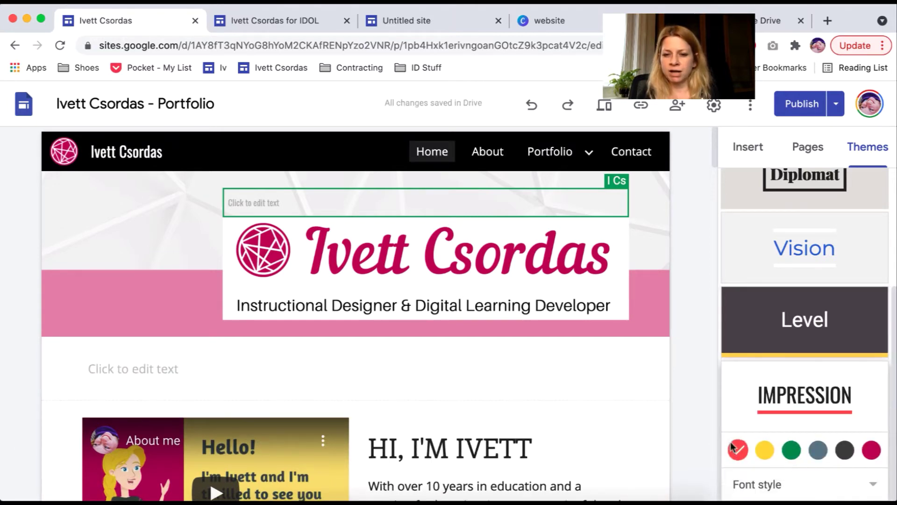
pyautogui.moveTo(894, 321); pyautogui.dragTo(887, 194)
pyautogui.click(823, 213)
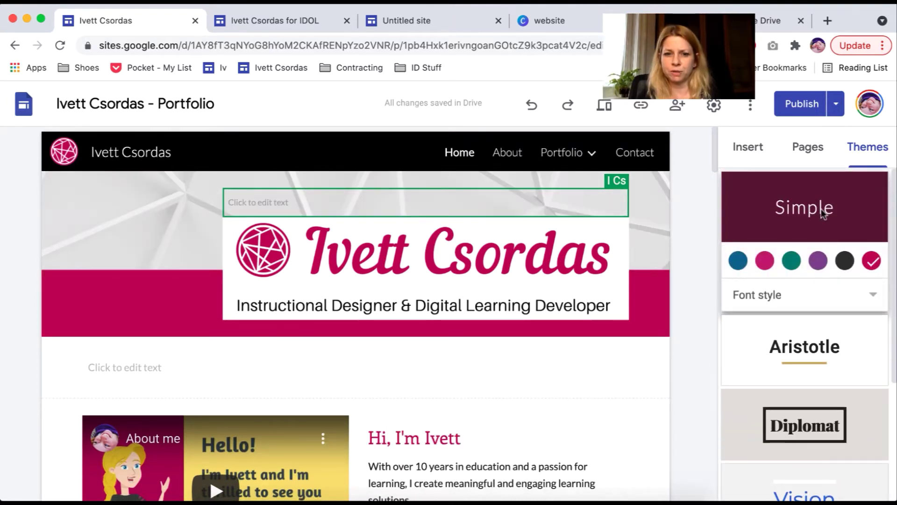
# - Try the Aristotle, Diplomat, Vision, Level and Impression themes on the untitled site in turn, and return to Simple
pyautogui.click(441, 25)
pyautogui.click(810, 351)
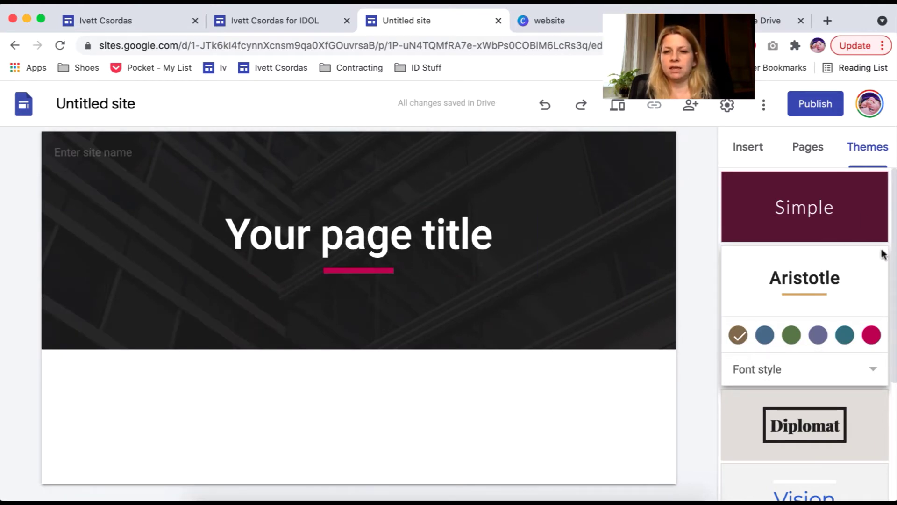
pyautogui.click(823, 425)
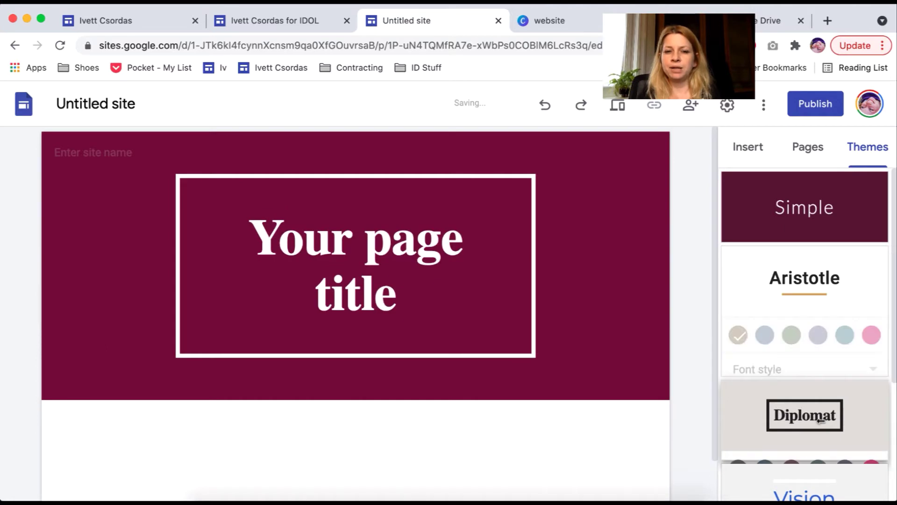
pyautogui.scroll(-1, 822, 422)
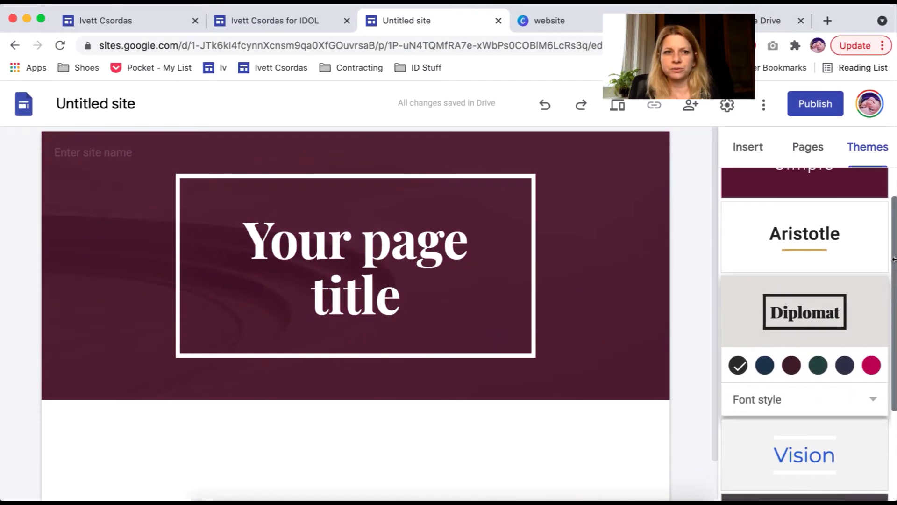
pyautogui.moveTo(893, 259); pyautogui.dragTo(893, 350)
pyautogui.click(821, 342)
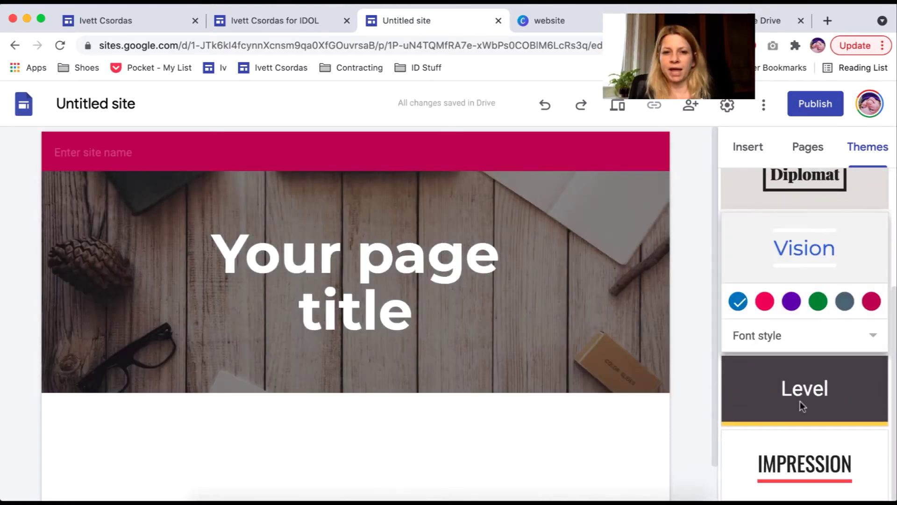
pyautogui.click(800, 401)
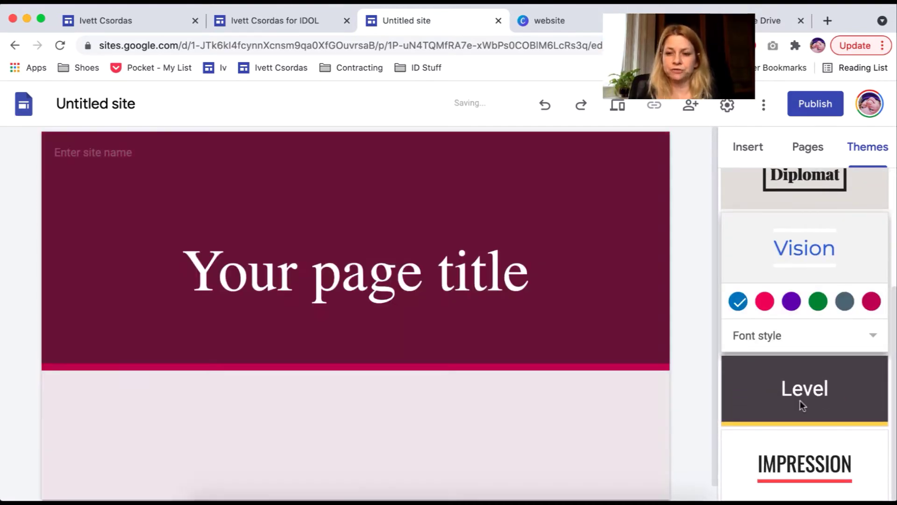
pyautogui.click(800, 469)
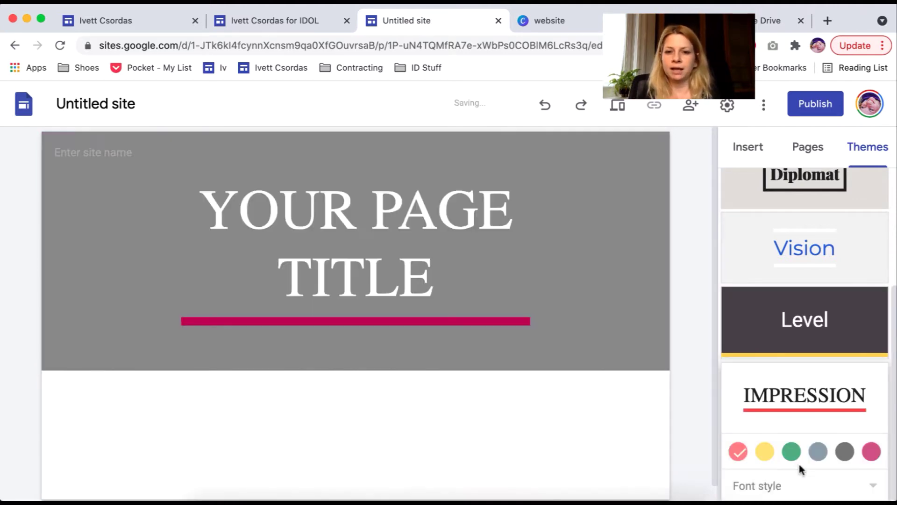
pyautogui.scroll(5, 893, 361)
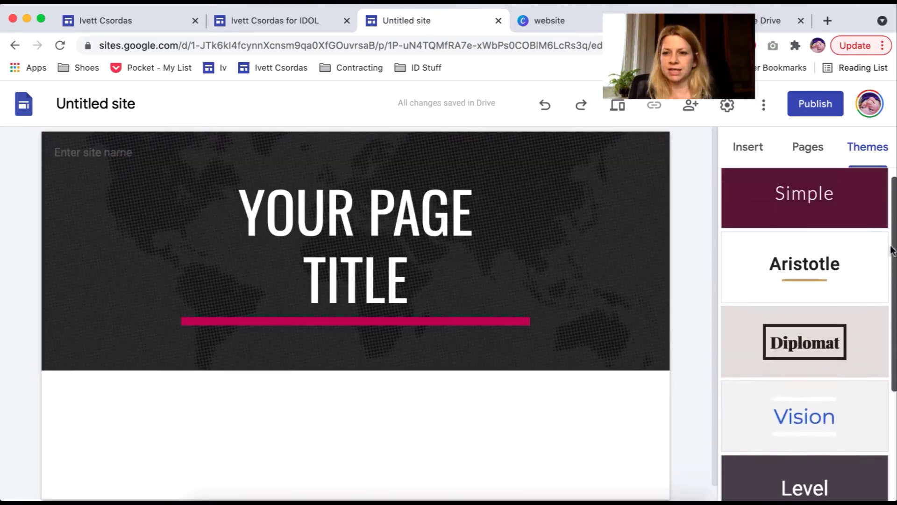
pyautogui.click(797, 223)
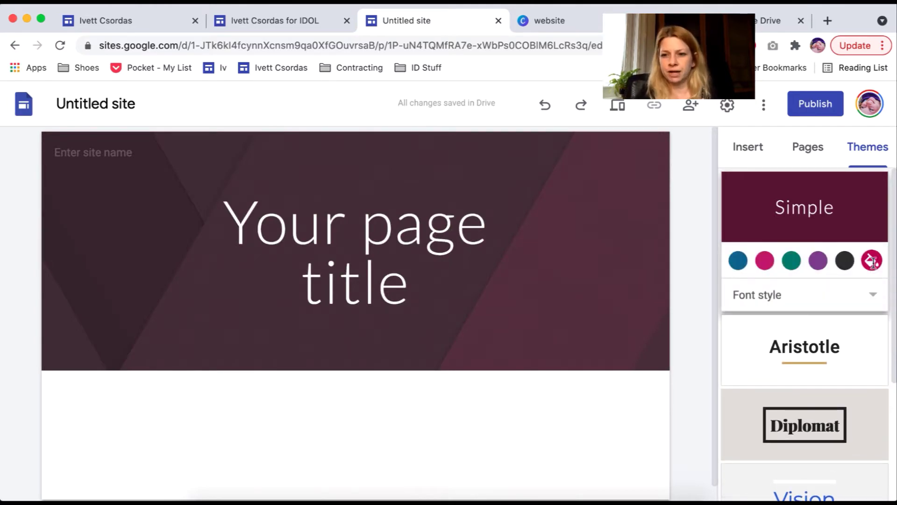
# - Set the font style of the Simple theme to Light
pyautogui.click(870, 297)
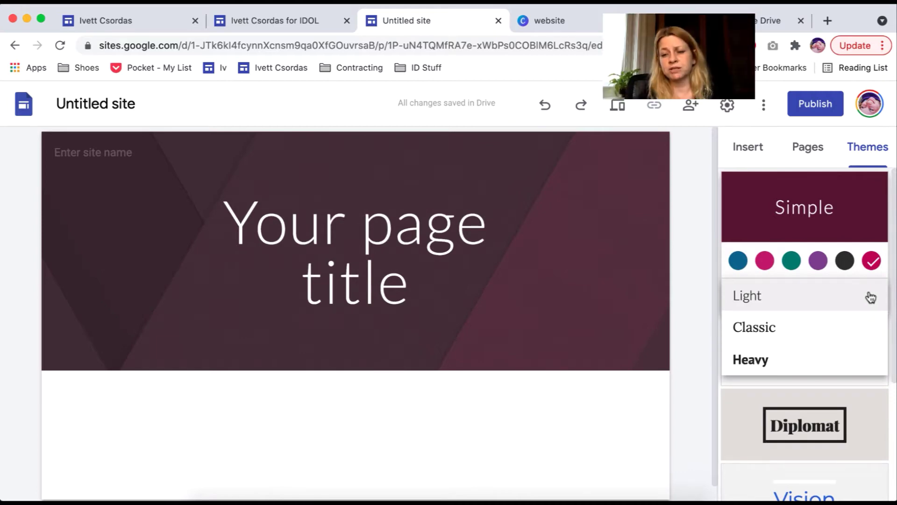
pyautogui.click(812, 301)
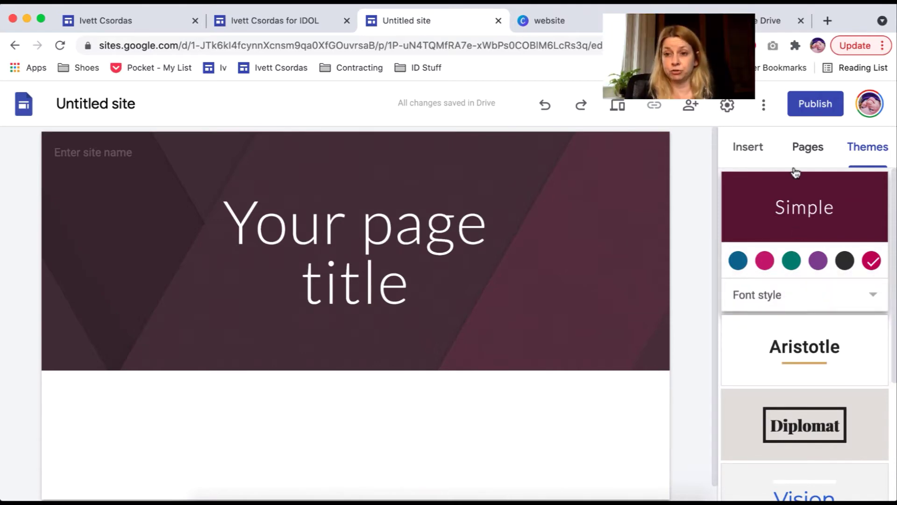
# - Add three top-level pages to the site named Portfolio, About Me and Contact Me
pyautogui.click(804, 150)
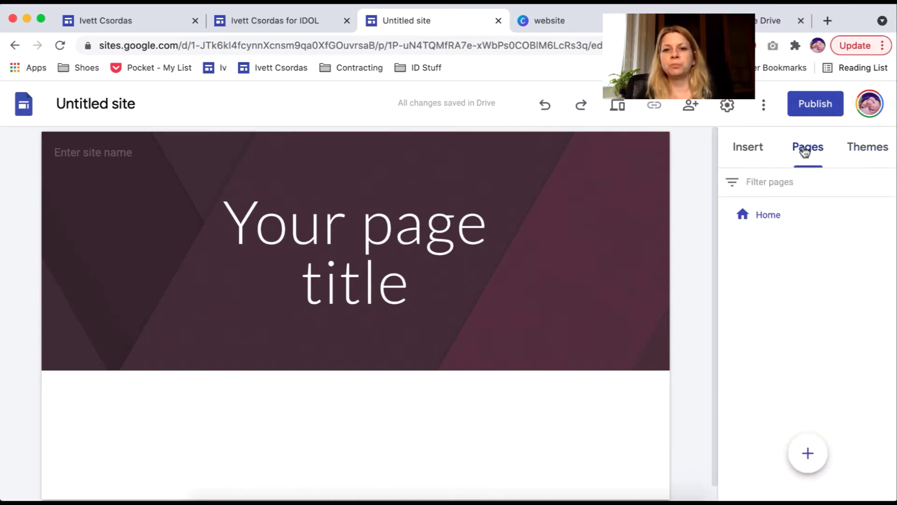
pyautogui.moveTo(807, 440)
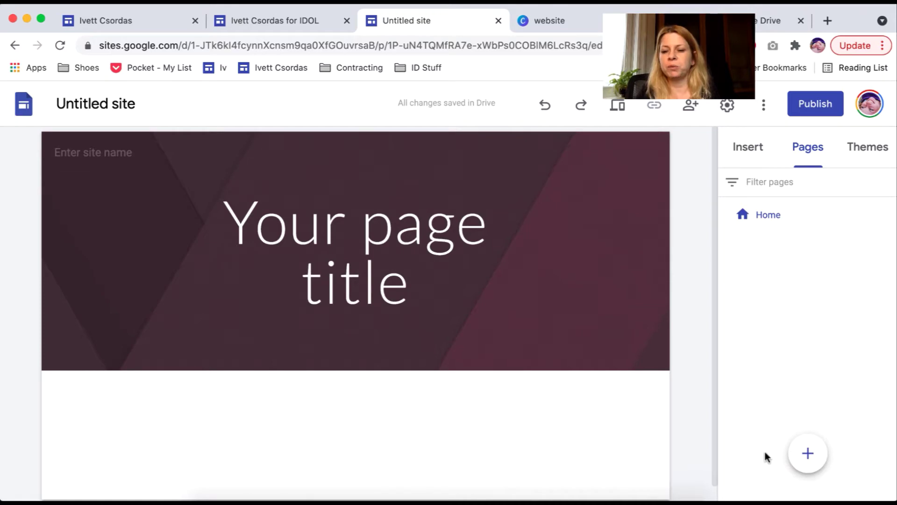
pyautogui.click(806, 453)
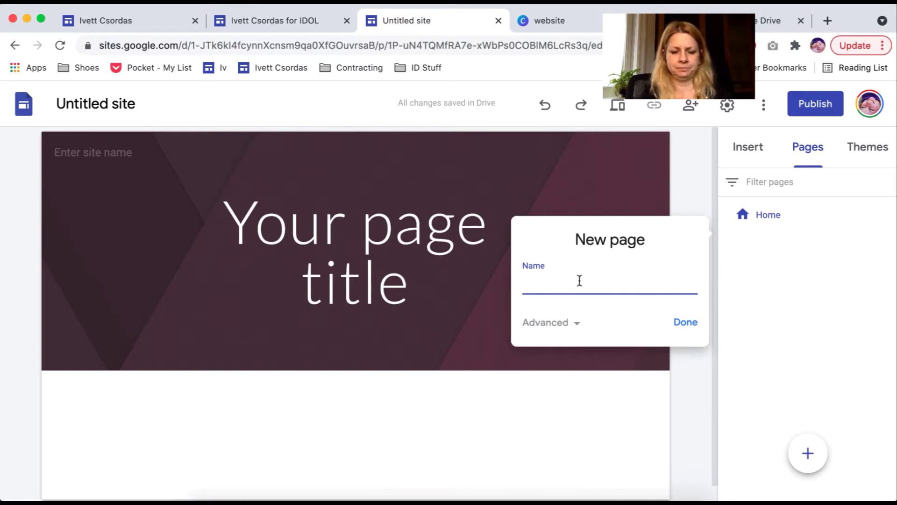
pyautogui.write('Portfolio')
pyautogui.click(684, 322)
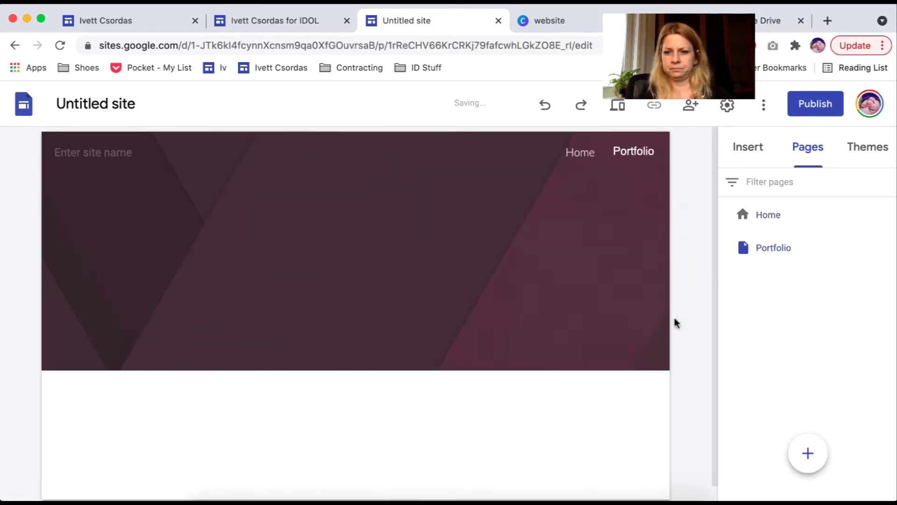
pyautogui.click(806, 453)
pyautogui.write('About Me')
pyautogui.click(685, 359)
pyautogui.click(805, 453)
pyautogui.write('Contact Me')
pyautogui.click(698, 389)
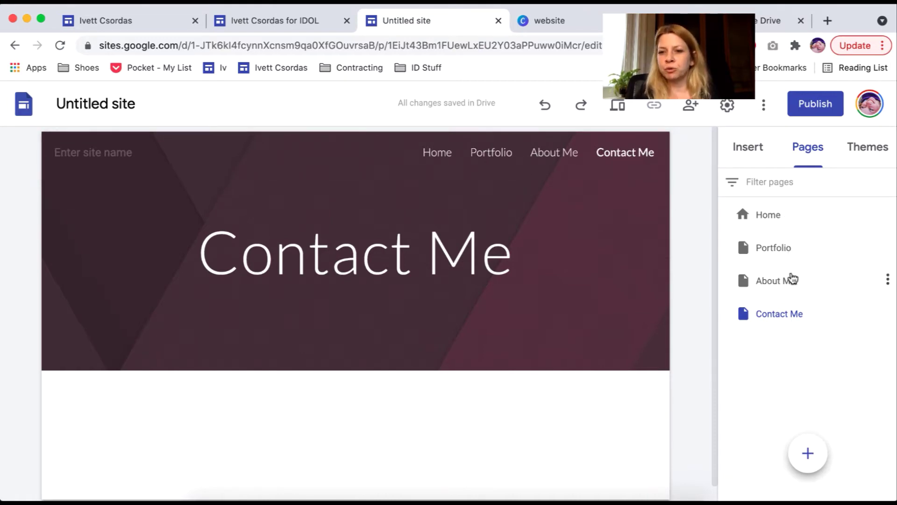
pyautogui.moveTo(826, 286)
pyautogui.mouseDown()
pyautogui.moveTo(823, 234)
pyautogui.moveTo(833, 296)
pyautogui.mouseUp()
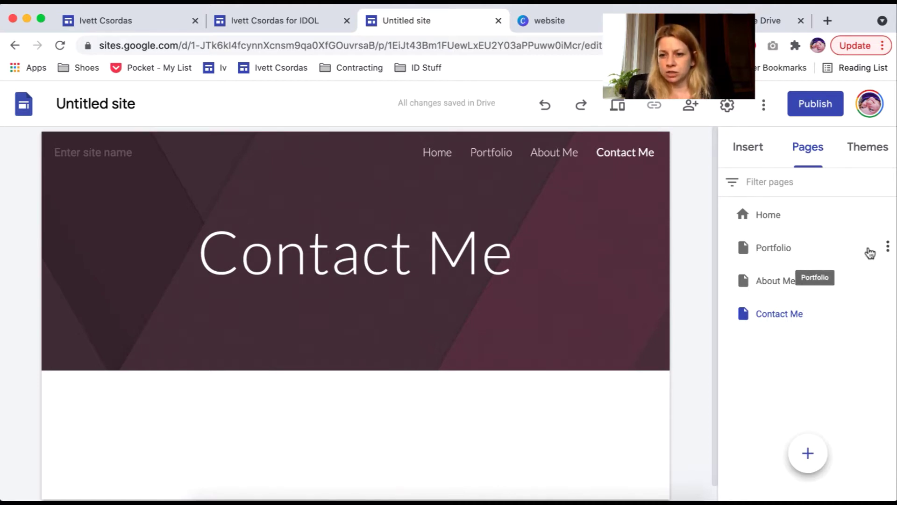
pyautogui.click(888, 248)
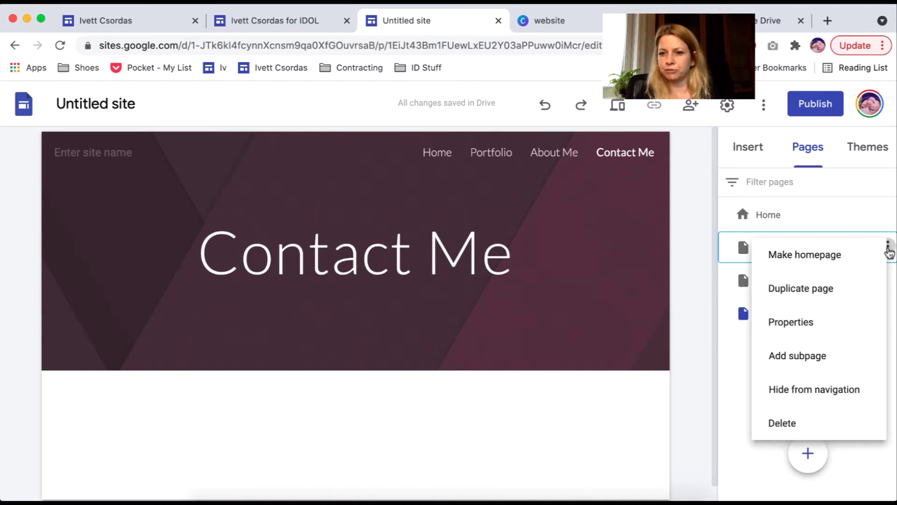
pyautogui.press('Escape')
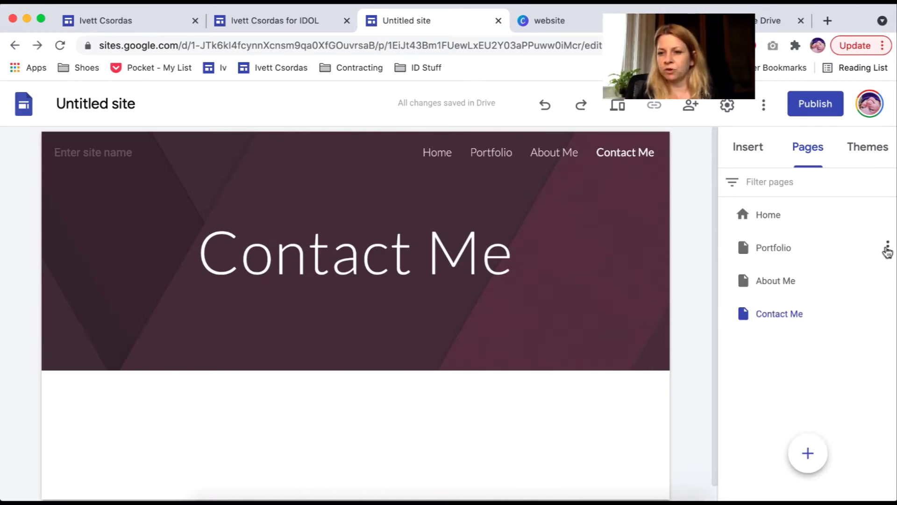
# - Add a subpage named Scripting and Storyboarding under the Portfolio page
pyautogui.click(888, 248)
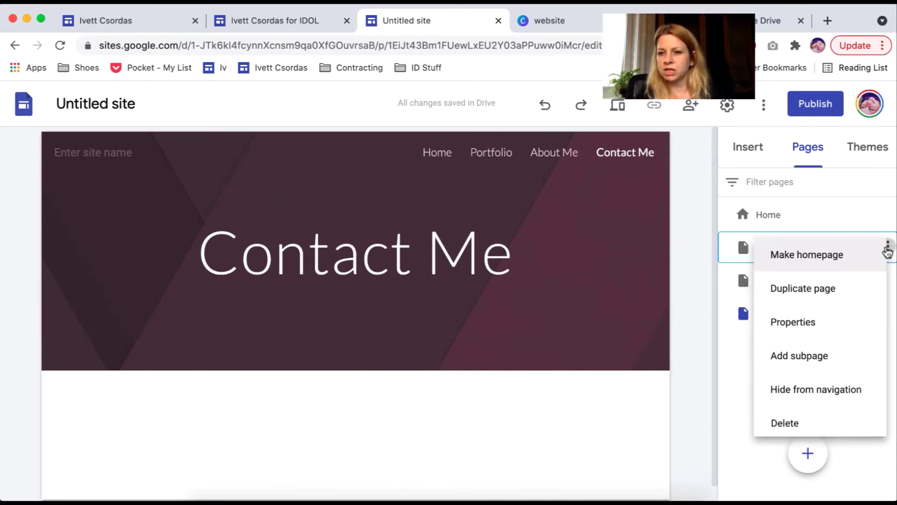
pyautogui.click(821, 357)
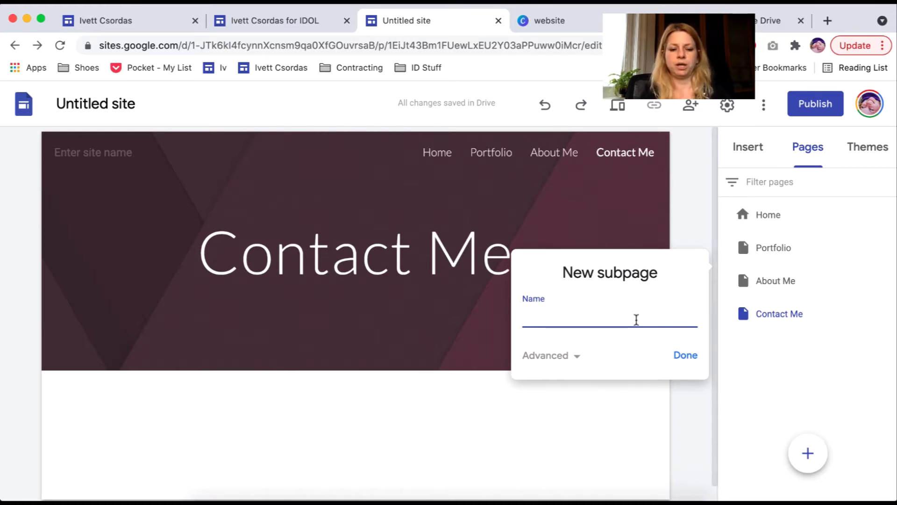
pyautogui.write('Acripting a')
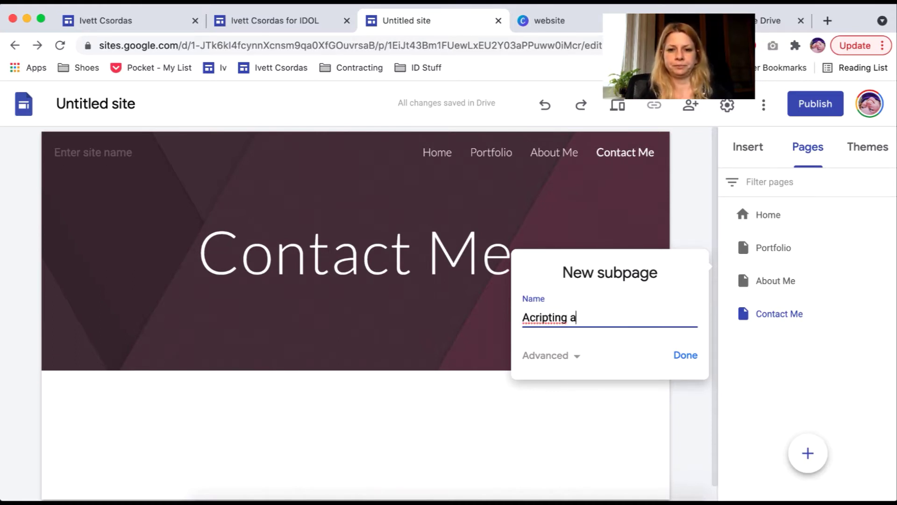
pyautogui.write('nd Storyboarding')
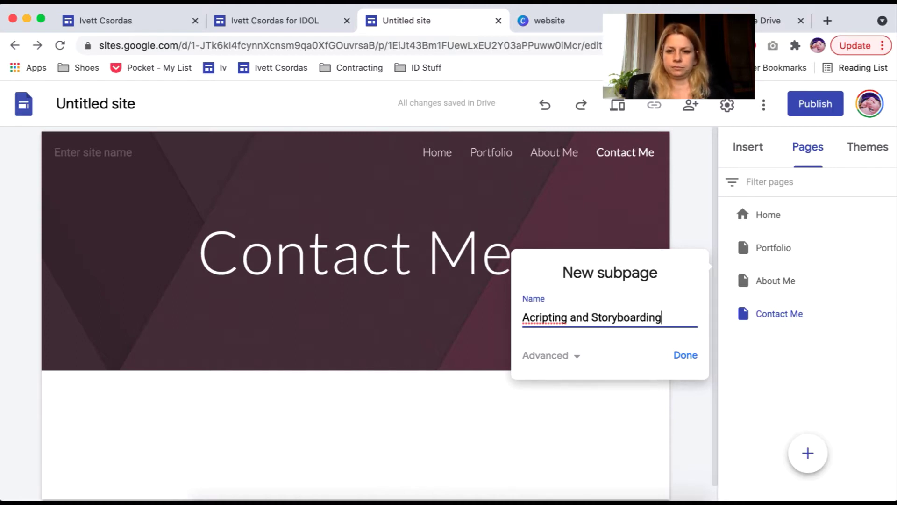
pyautogui.click(533, 320)
pyautogui.press('BackSpace')
pyautogui.press('BackSpace')
pyautogui.write('Sc')
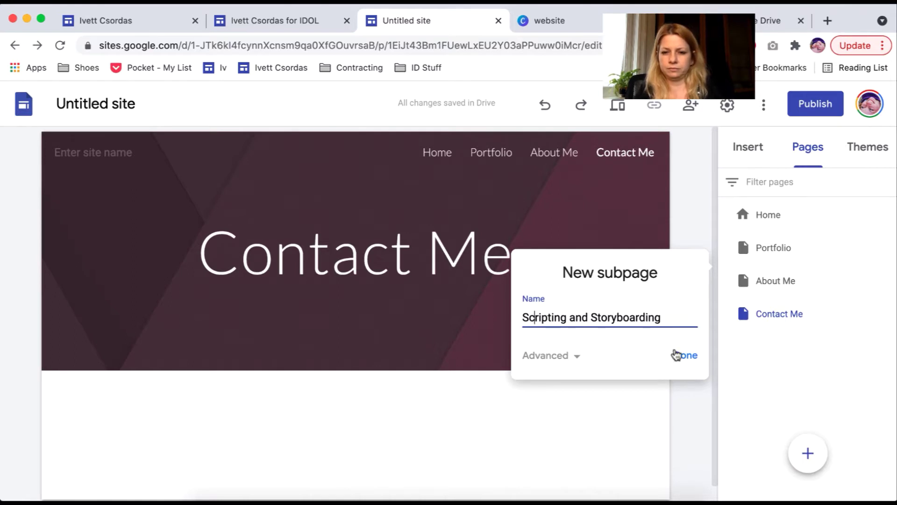
pyautogui.click(689, 361)
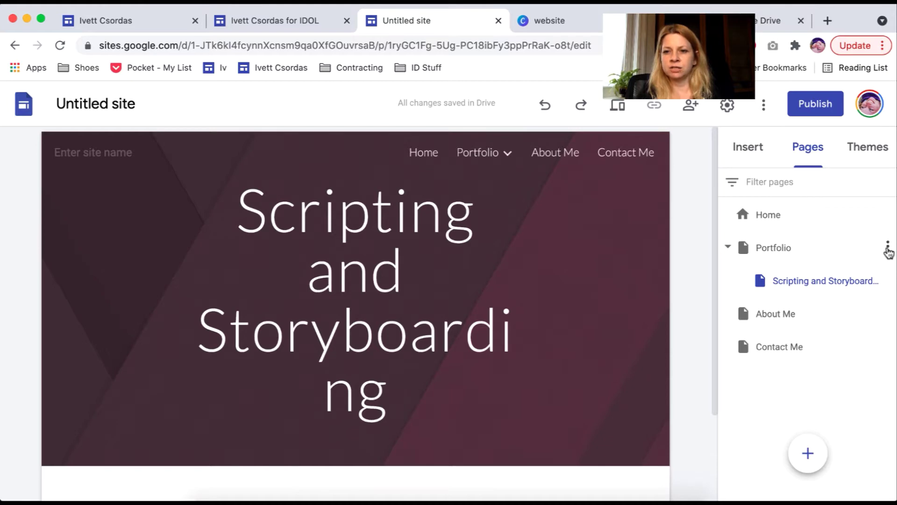
# - Add two more subpages under Portfolio named eLearning Development and Job aids and Infographics
pyautogui.click(887, 249)
pyautogui.click(846, 357)
pyautogui.write('ELearning Development')
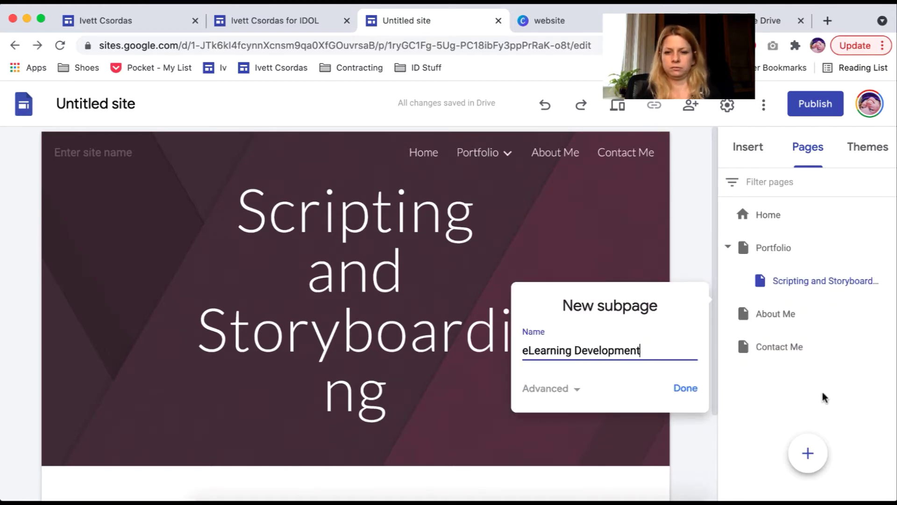
pyautogui.click(685, 388)
pyautogui.click(888, 247)
pyautogui.click(796, 356)
pyautogui.write('Job aids and Infographics')
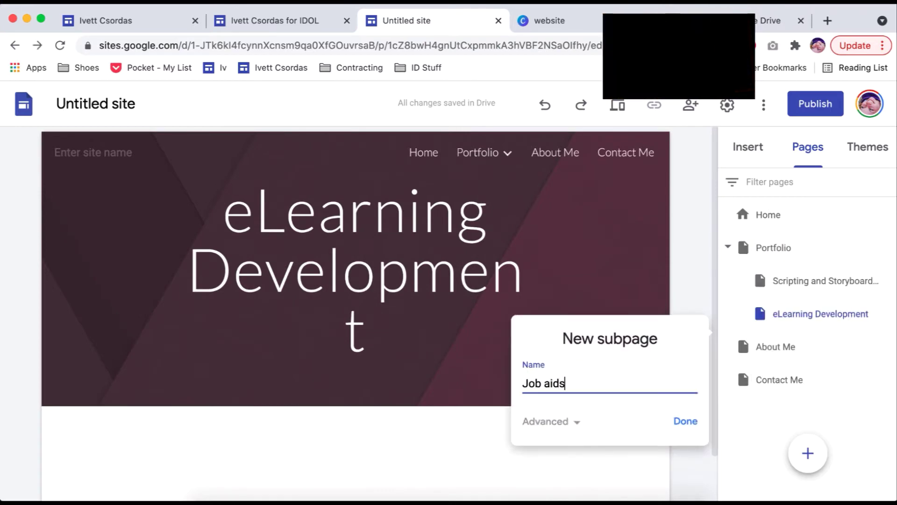
pyautogui.click(686, 422)
# - Add an Instructor-led Training subpage under Portfolio and check the subpages in the site's navigation
pyautogui.click(885, 248)
pyautogui.click(801, 355)
pyautogui.write('Instructor-led Training')
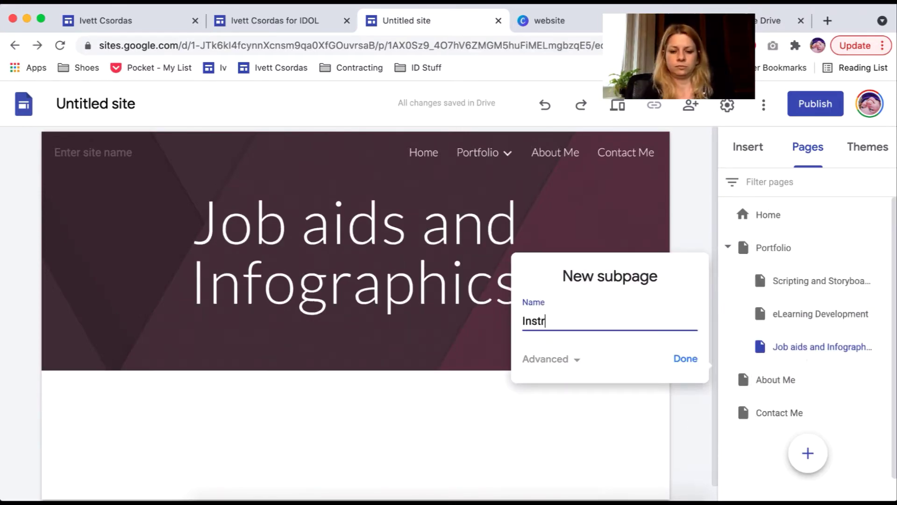
pyautogui.click(680, 365)
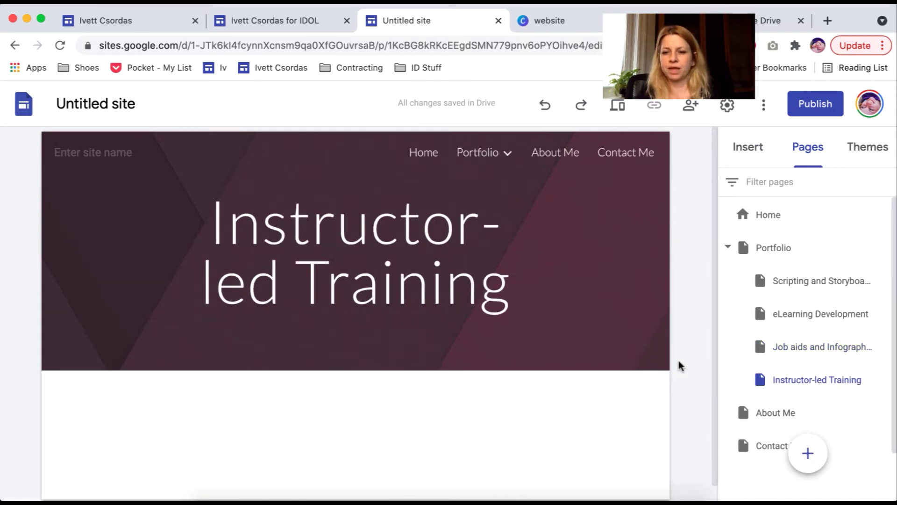
pyautogui.moveTo(493, 159)
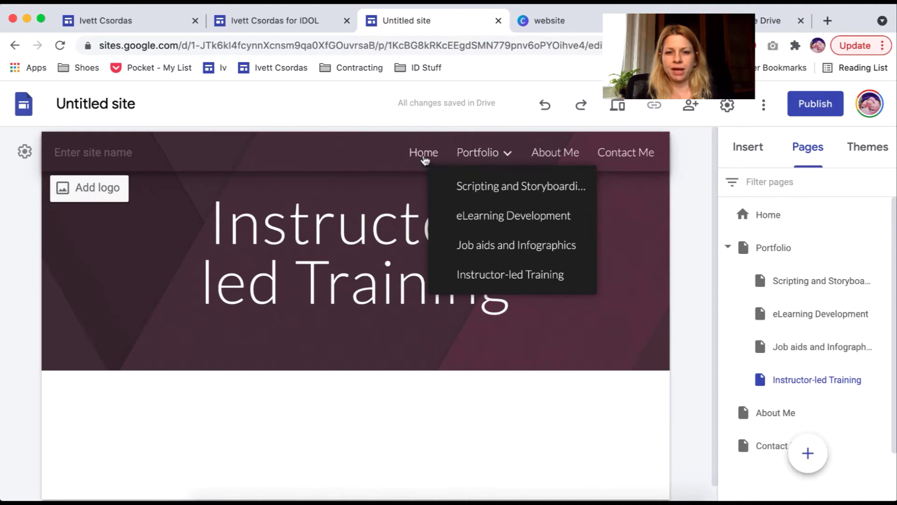
# - Rename the Job aids and Infographics subpage to Job Aids and Infographics in the page list
pyautogui.doubleClick(805, 348)
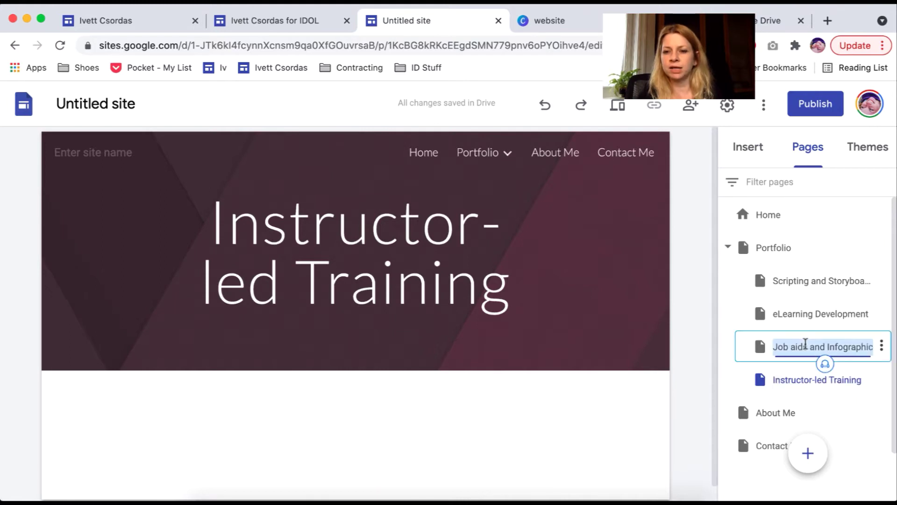
pyautogui.click(793, 347)
pyautogui.press('BackSpace')
pyautogui.write('A')
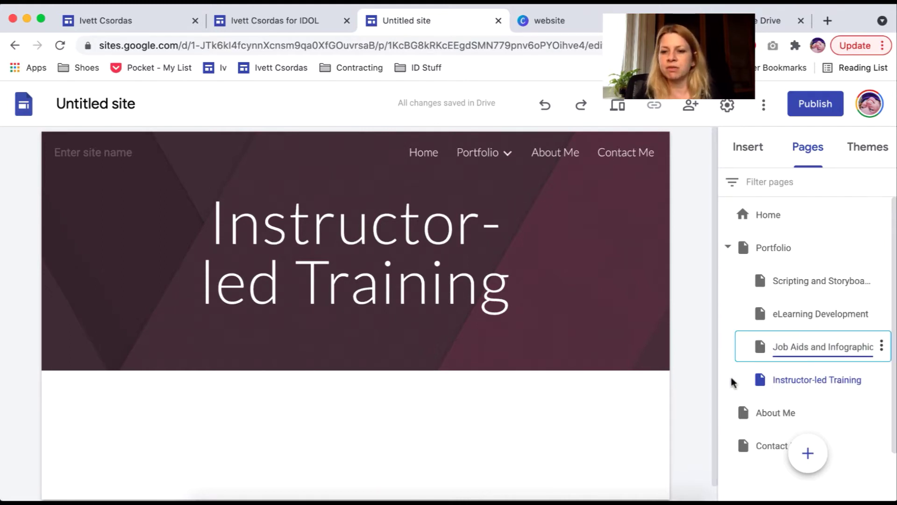
pyautogui.click(837, 377)
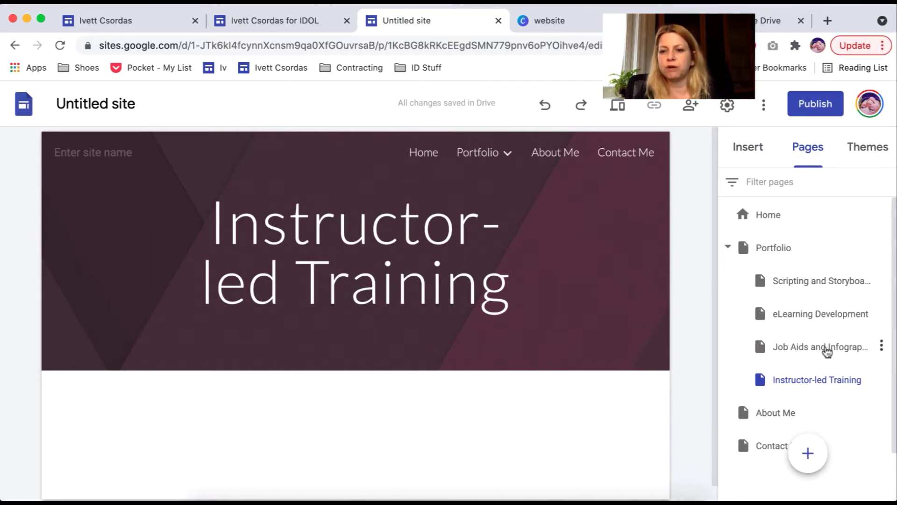
# - Try Job Aids and Infographics as a top-level page and as an About Me subpage, and return it to Portfolio after eLearning Development
pyautogui.moveTo(826, 350); pyautogui.dragTo(791, 427)
pyautogui.click(791, 427)
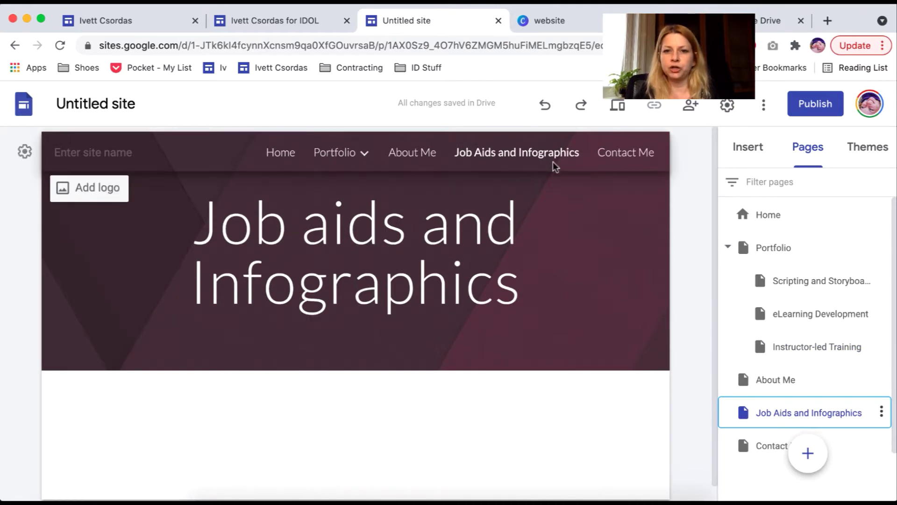
pyautogui.moveTo(792, 404); pyautogui.dragTo(795, 387)
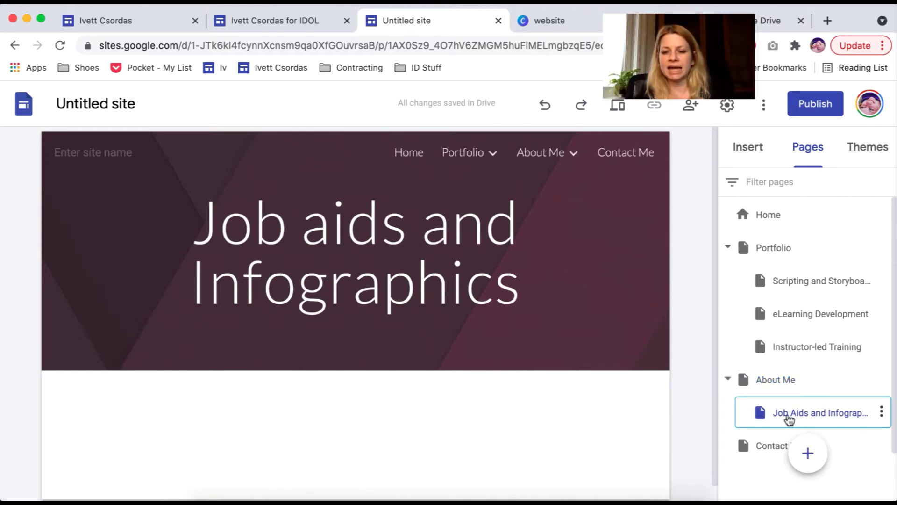
pyautogui.moveTo(805, 414); pyautogui.dragTo(812, 340)
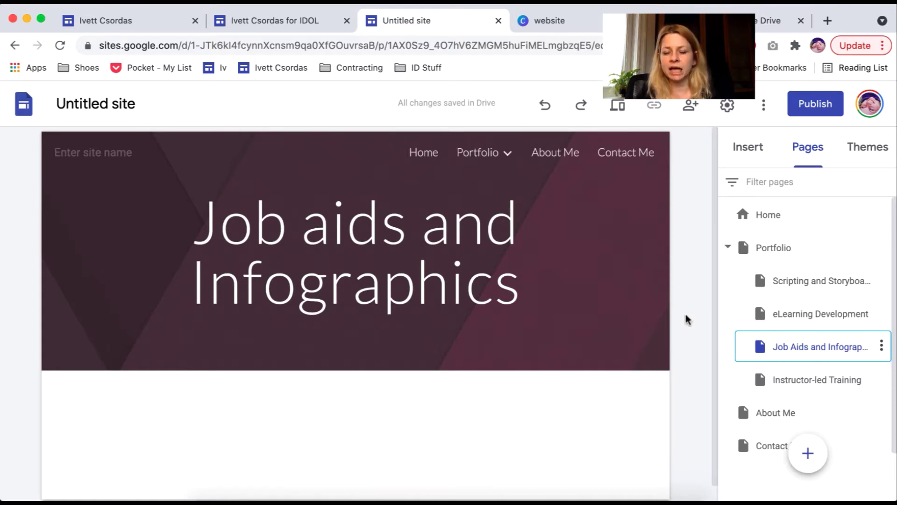
# - Check the sample subpages in the Demonstration site, and add Sample 1 and Sample 2 subpages under Portfolio in the untitled site
pyautogui.click(290, 22)
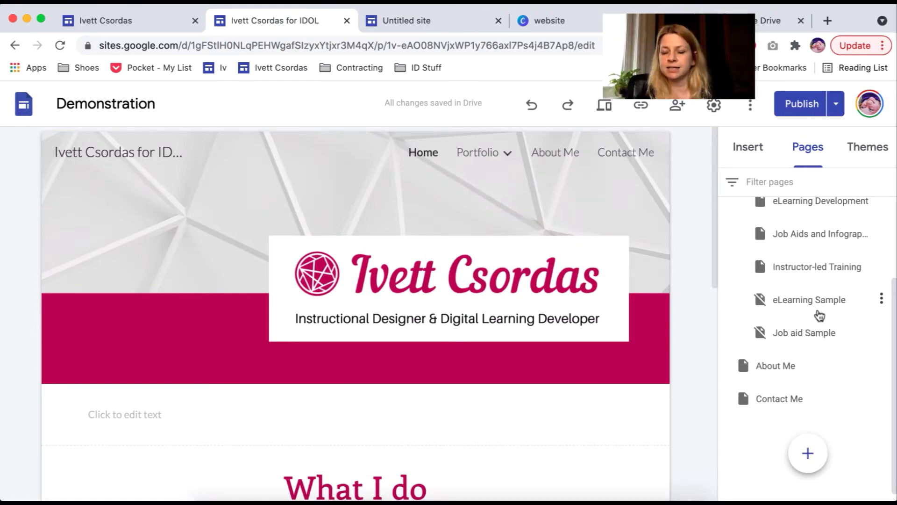
pyautogui.click(426, 24)
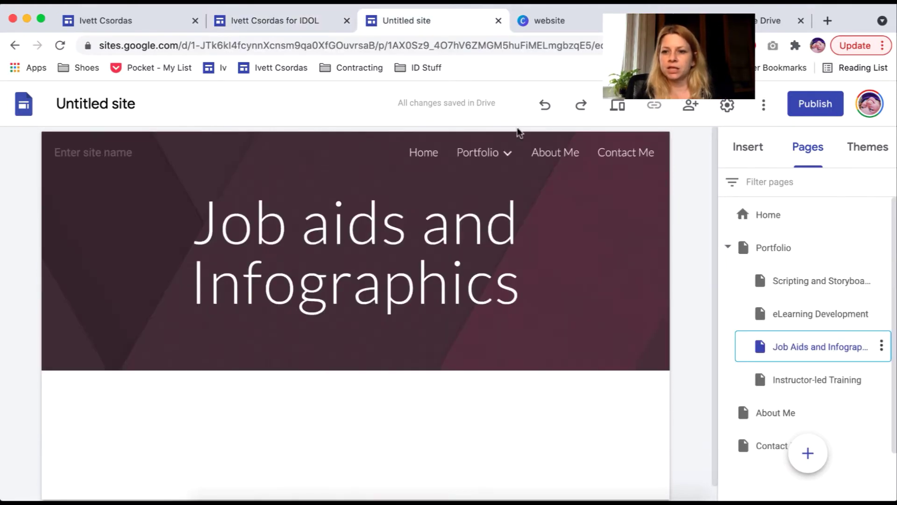
pyautogui.moveTo(811, 462)
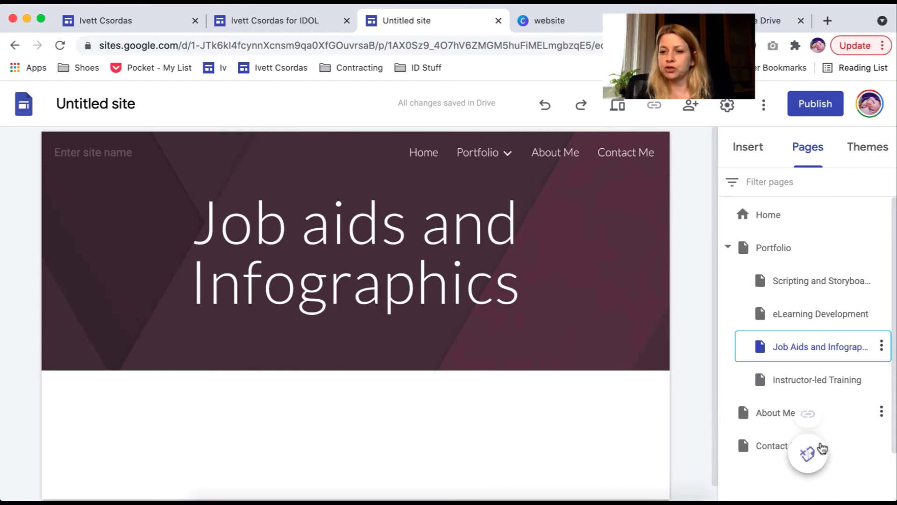
pyautogui.click(881, 248)
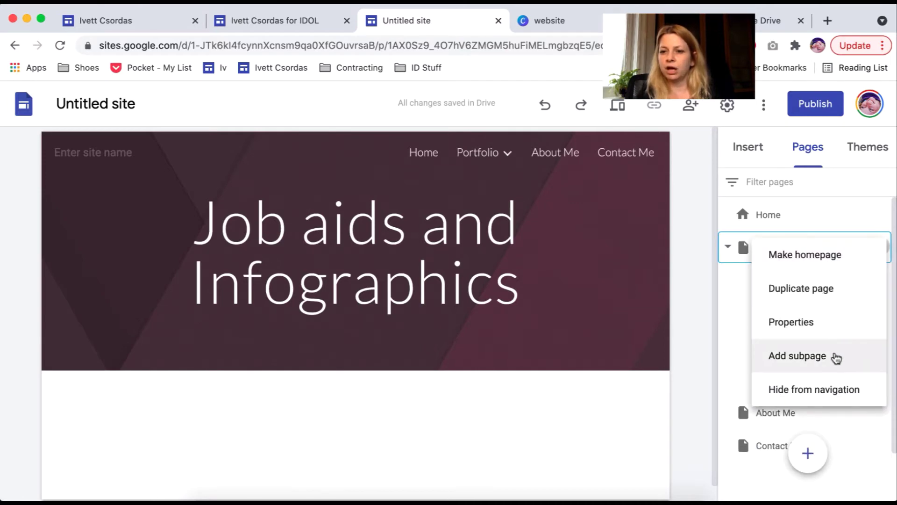
pyautogui.click(797, 355)
pyautogui.write('Sample 1')
pyautogui.press('Return')
pyautogui.click(882, 248)
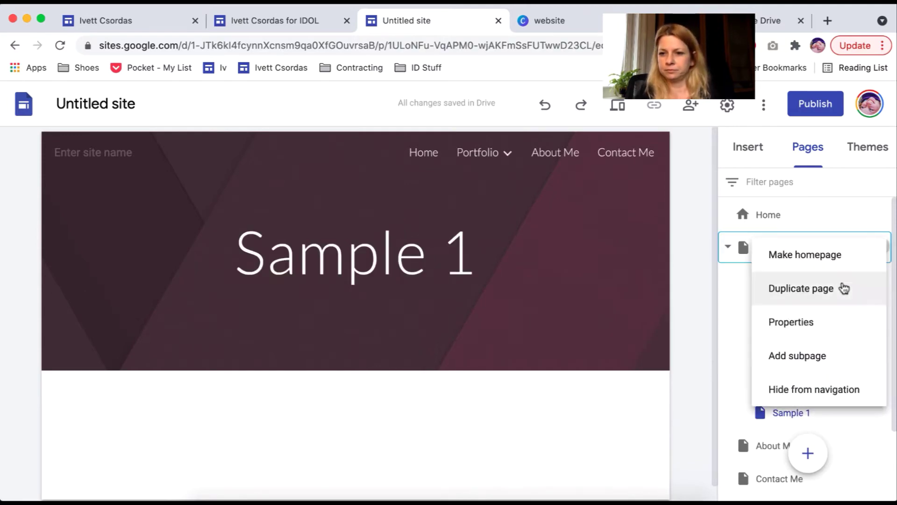
pyautogui.click(817, 356)
pyautogui.write('Sample2')
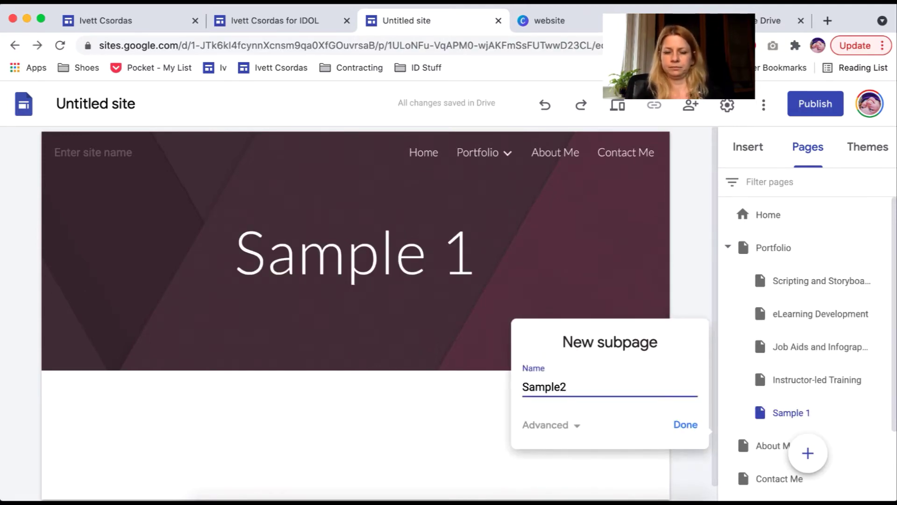
pyautogui.click(691, 424)
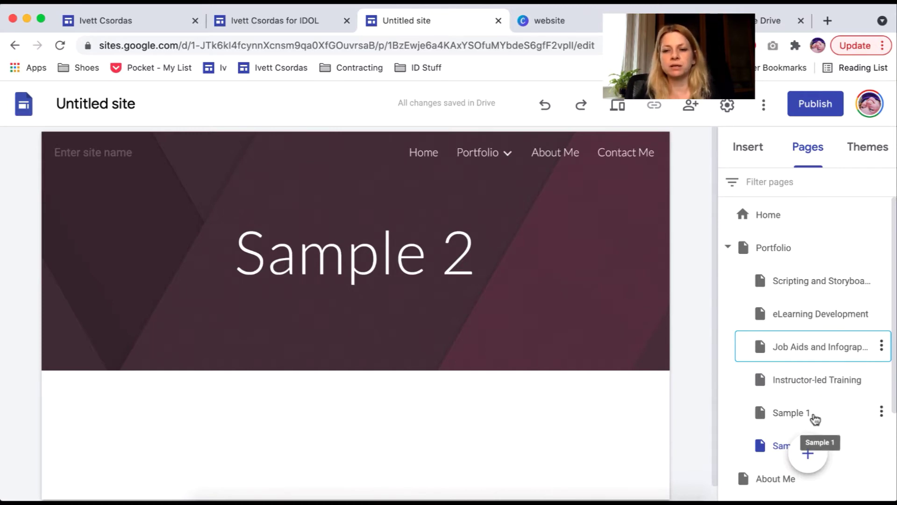
# - Compare the hidden sample subpages in the Demonstration site with the Portfolio entries in the untitled site's navigation
pyautogui.click(301, 21)
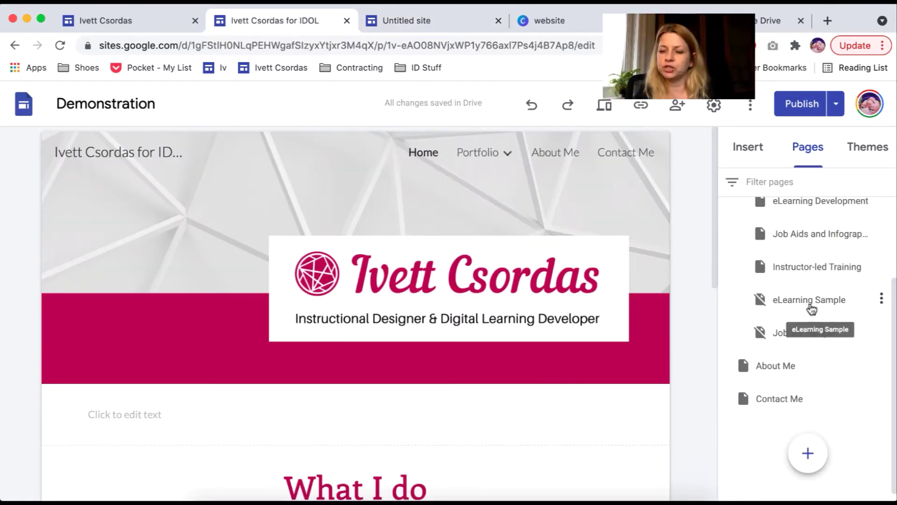
pyautogui.click(427, 31)
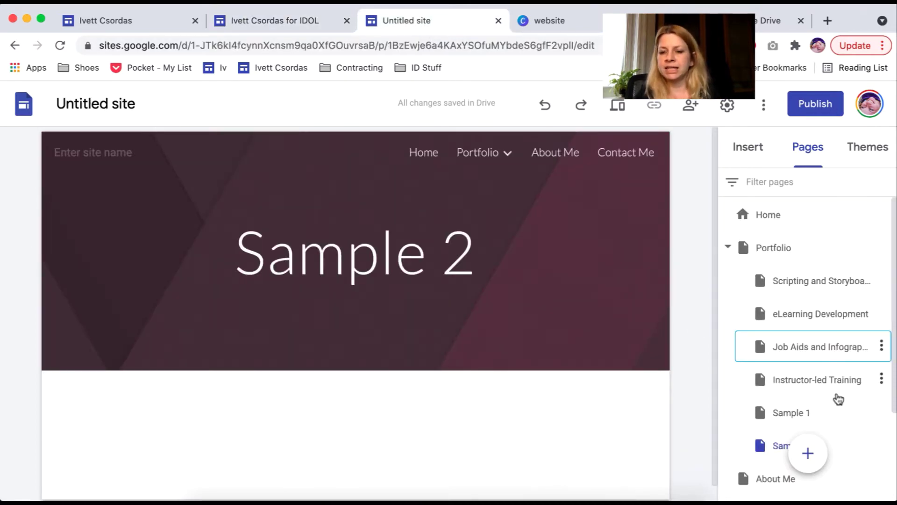
pyautogui.click(509, 156)
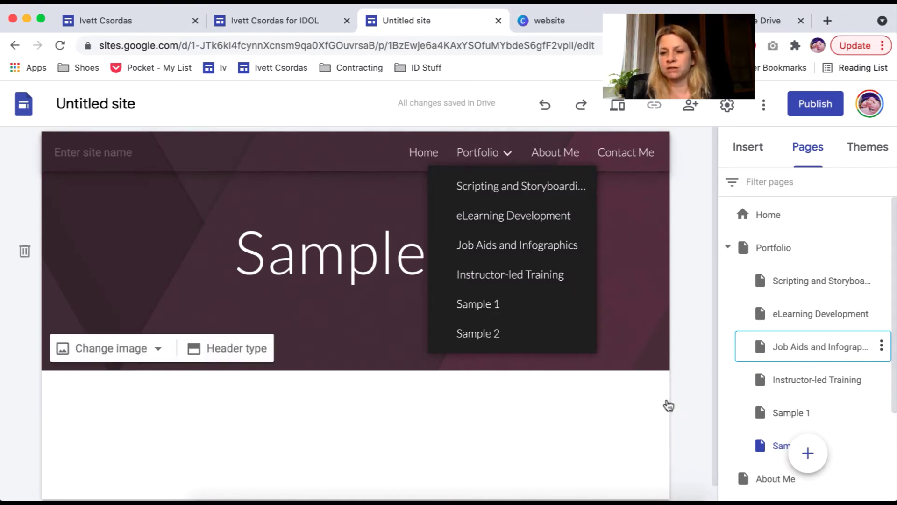
# - Hide the Sample 1 and Sample 2 subpages of the untitled site from navigation
pyautogui.click(881, 413)
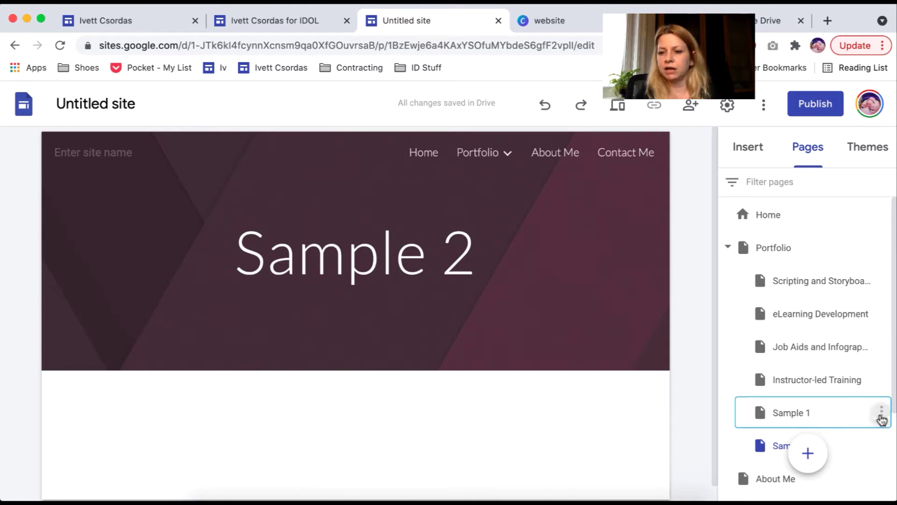
pyautogui.click(821, 438)
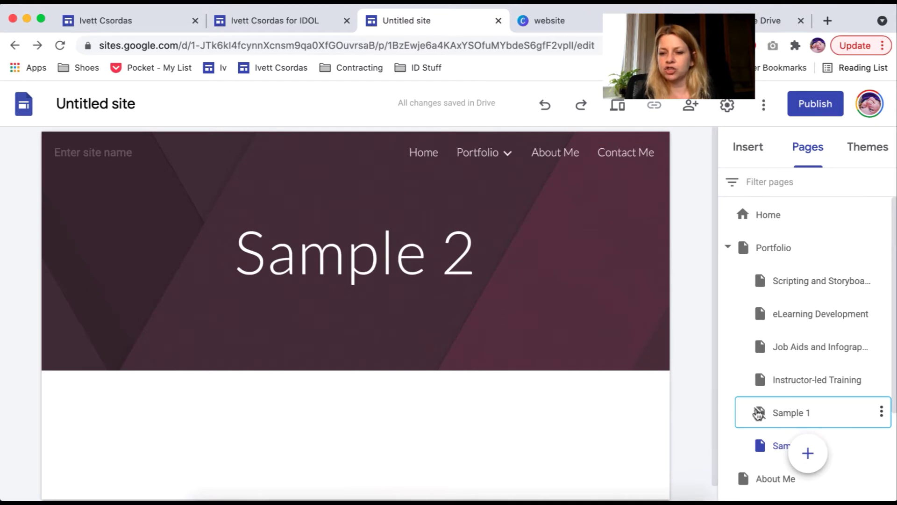
pyautogui.moveTo(550, 245)
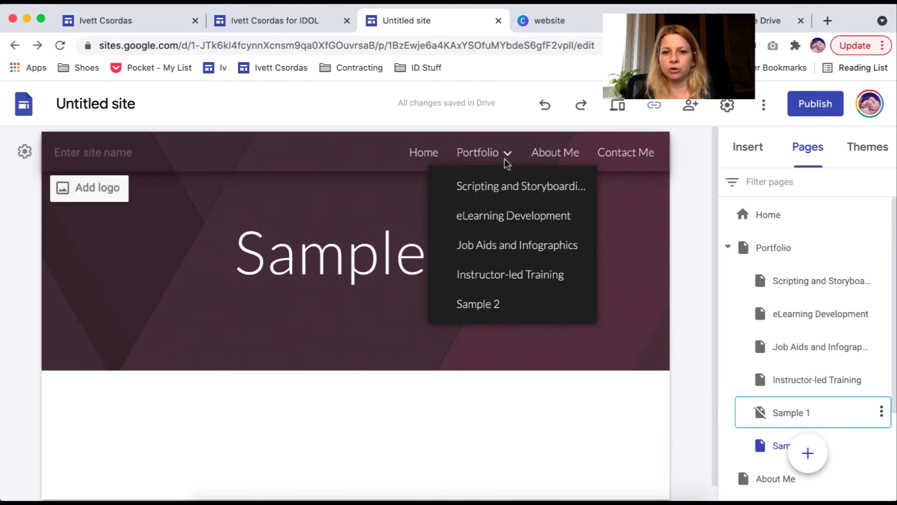
pyautogui.click(880, 445)
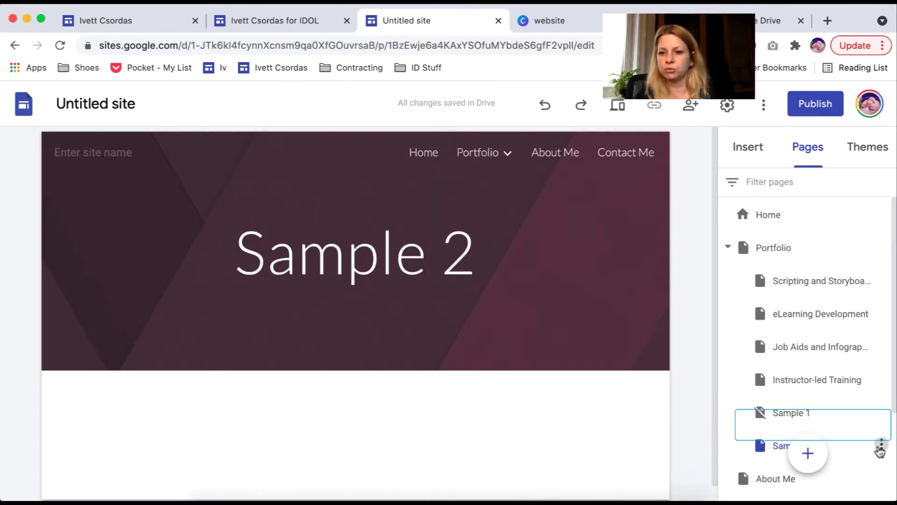
pyautogui.click(858, 442)
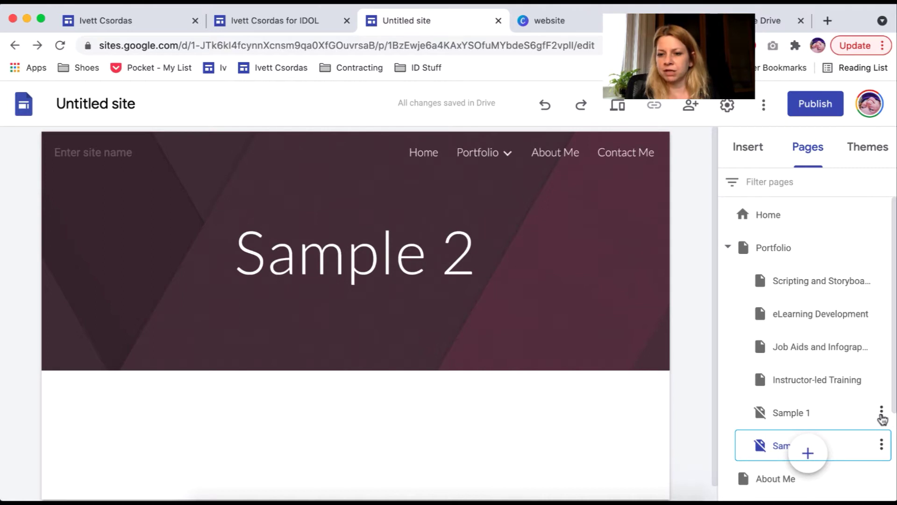
pyautogui.click(882, 412)
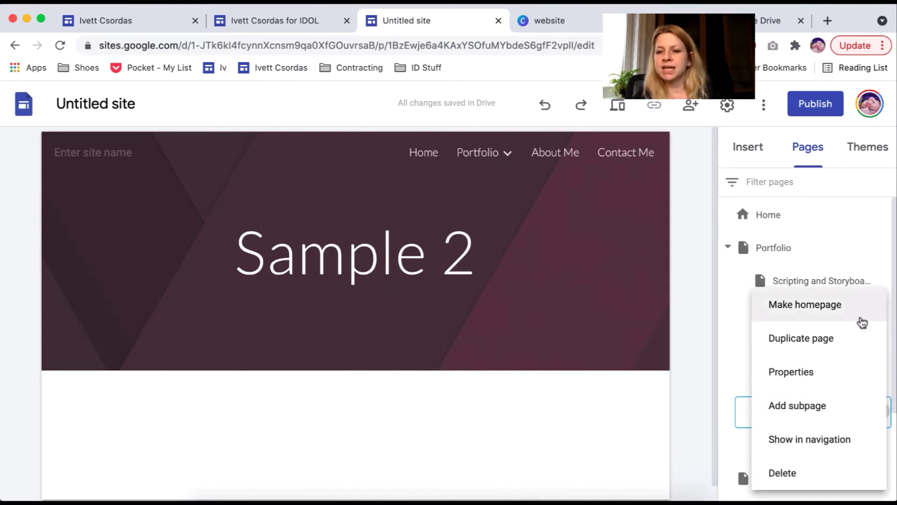
pyautogui.click(703, 337)
# - Try About Me as the homepage, make Home the homepage again, and return About Me to its place after Portfolio
pyautogui.scroll(-3, 879, 364)
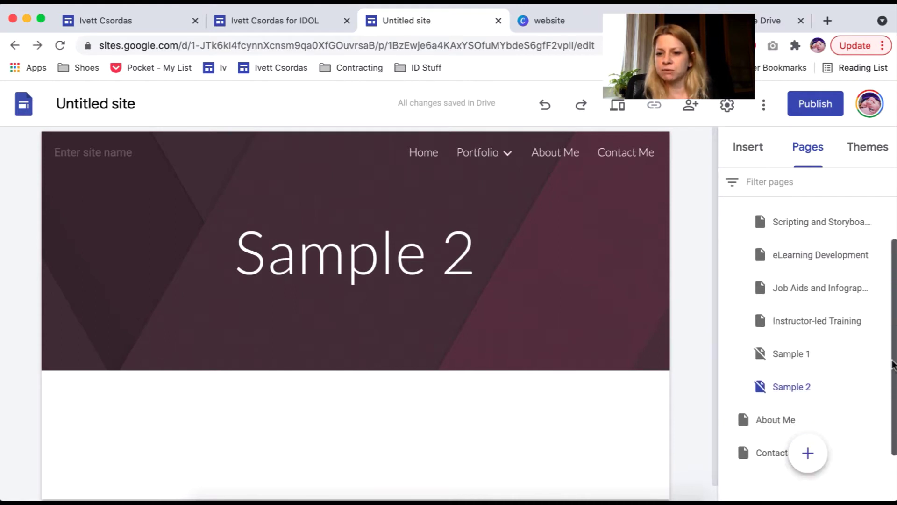
pyautogui.click(882, 369)
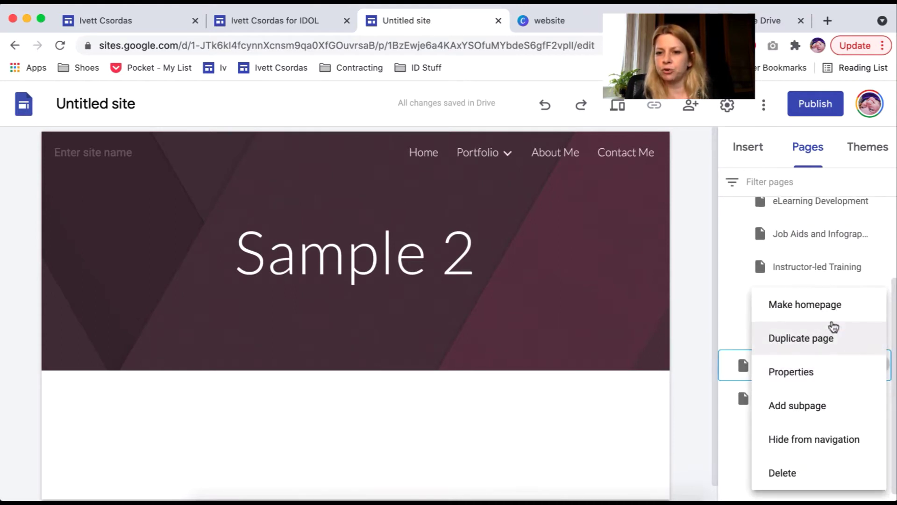
pyautogui.click(827, 316)
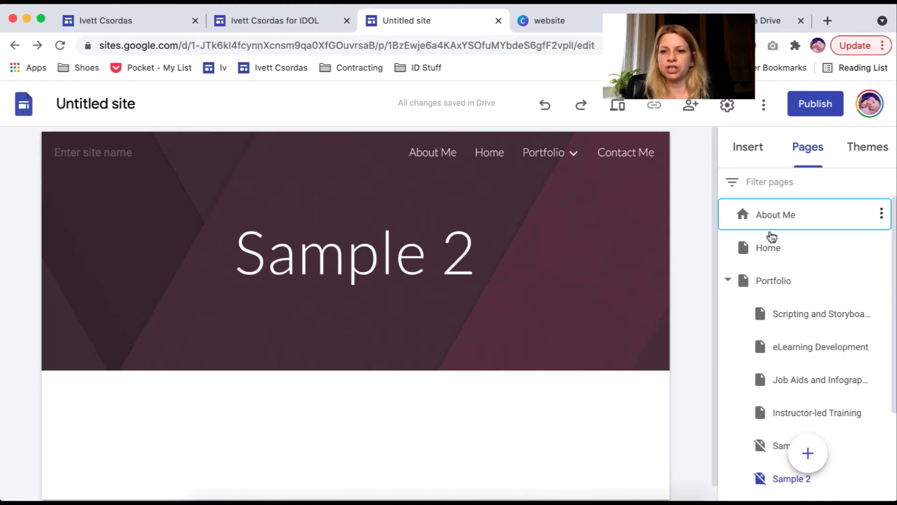
pyautogui.click(881, 251)
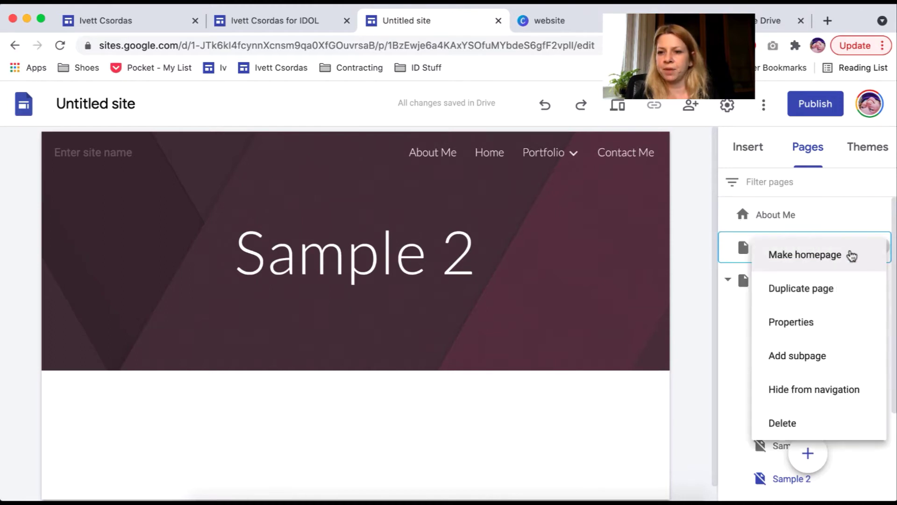
pyautogui.click(851, 255)
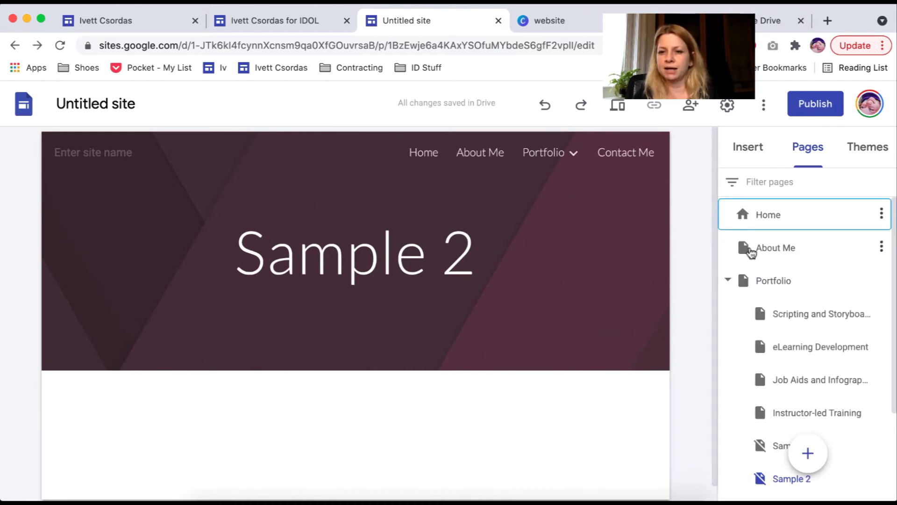
pyautogui.click(768, 249)
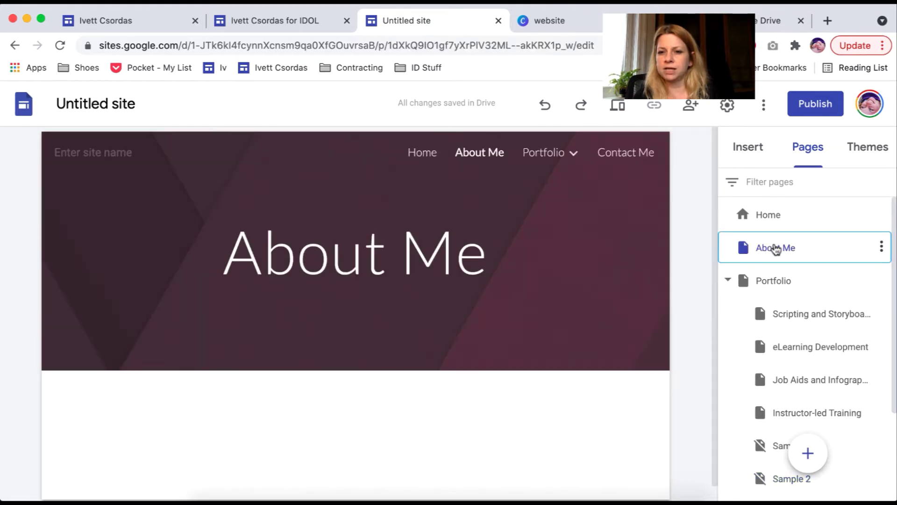
pyautogui.moveTo(770, 248); pyautogui.dragTo(750, 467)
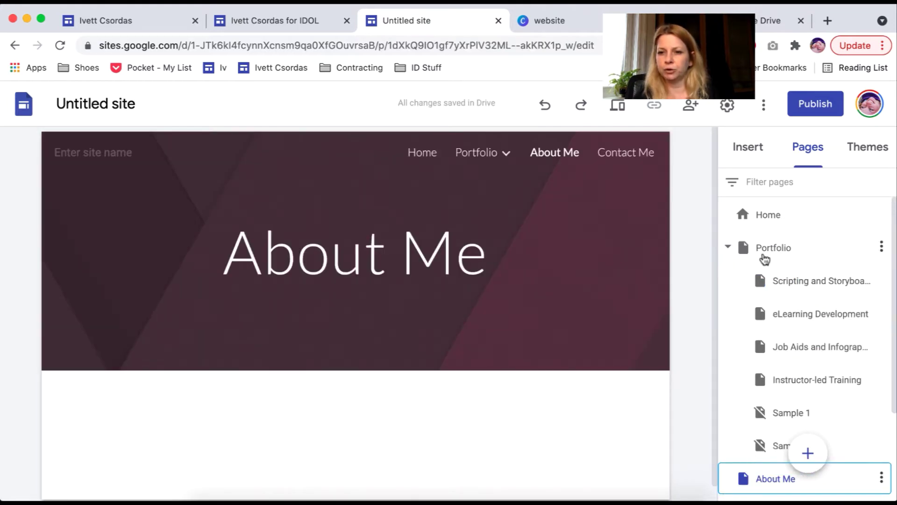
# - Review the page options of Portfolio and its Scripting and Storyboarding subpage, including Portfolio's name and custom path properties
pyautogui.click(729, 249)
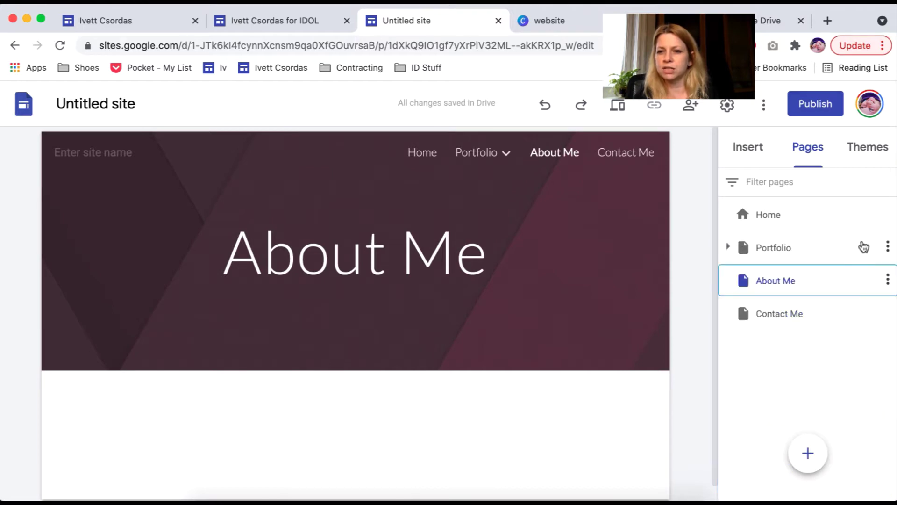
pyautogui.click(886, 248)
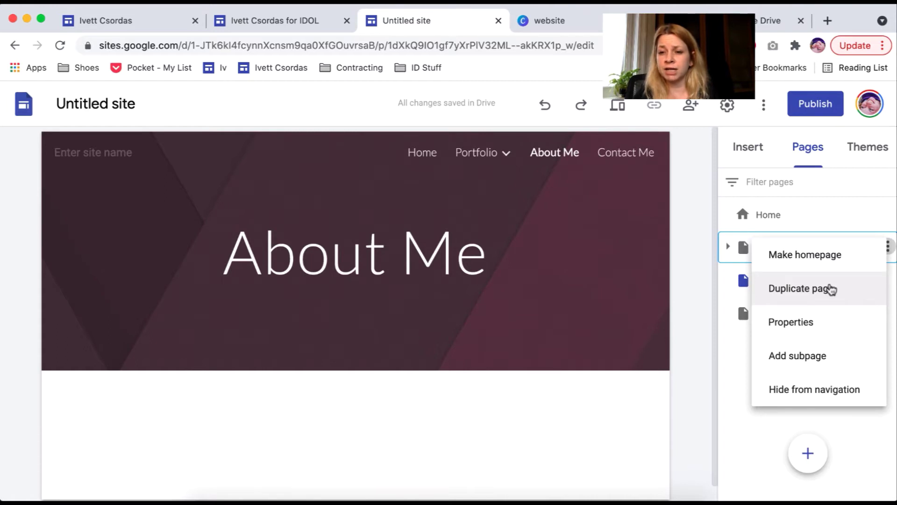
pyautogui.click(730, 384)
pyautogui.click(727, 247)
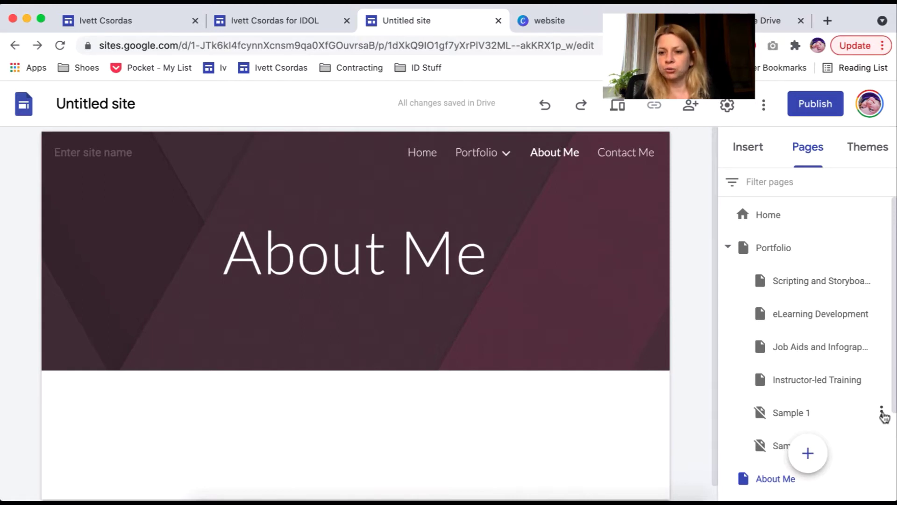
pyautogui.click(880, 249)
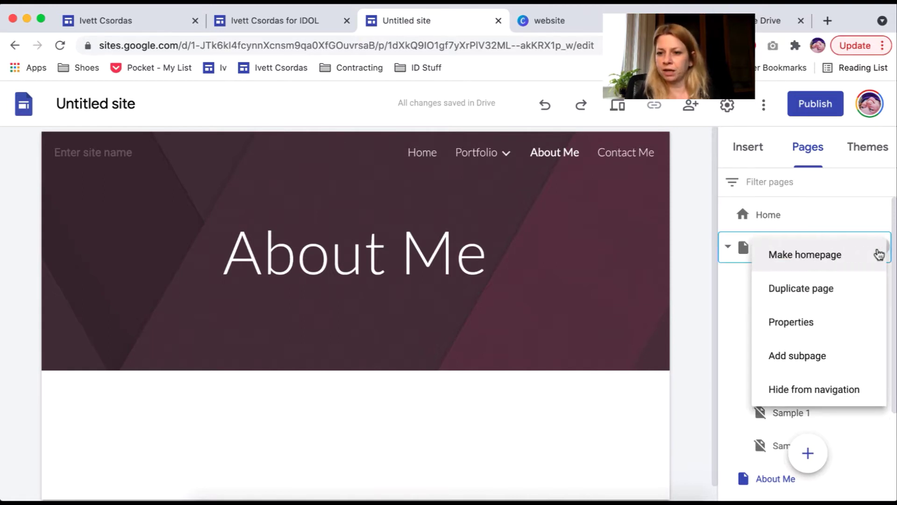
pyautogui.click(820, 325)
pyautogui.click(577, 344)
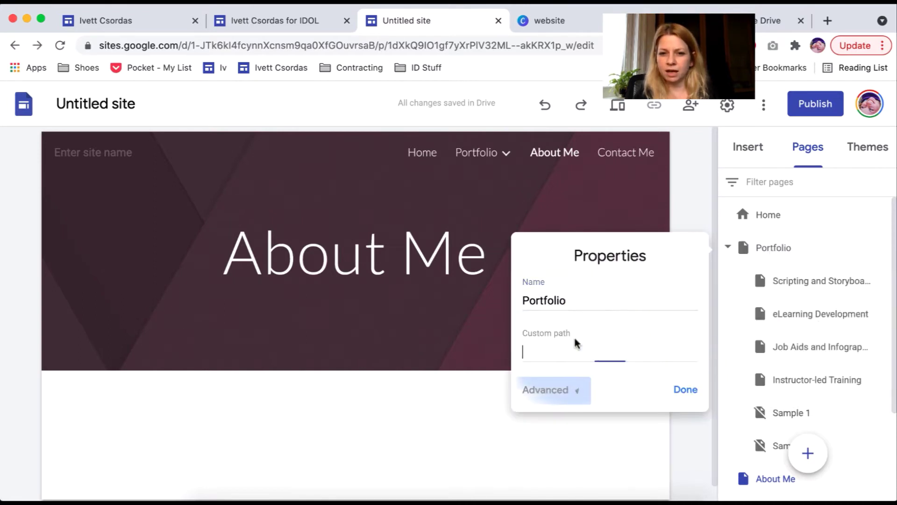
pyautogui.click(687, 394)
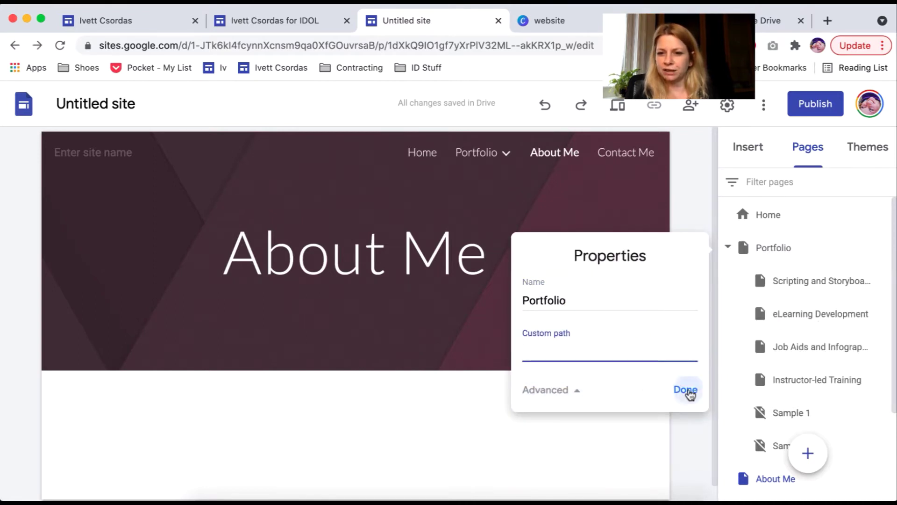
pyautogui.click(881, 281)
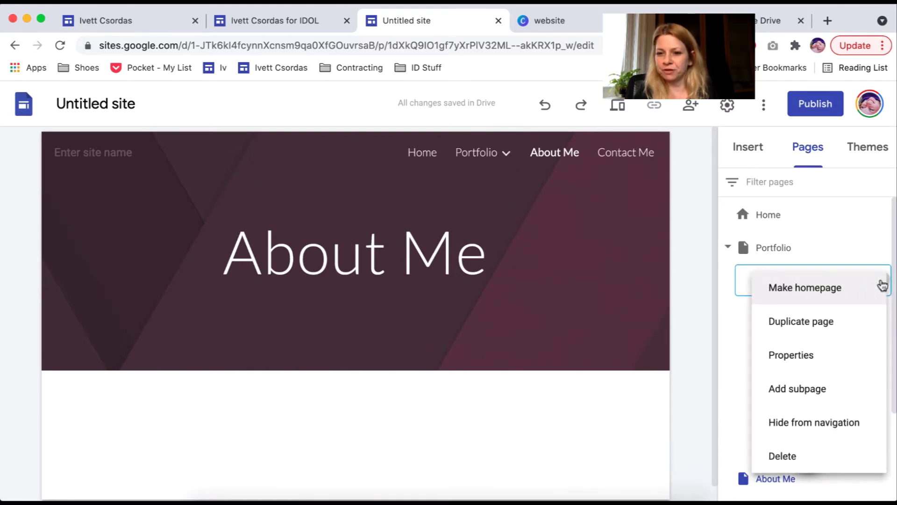
pyautogui.click(699, 336)
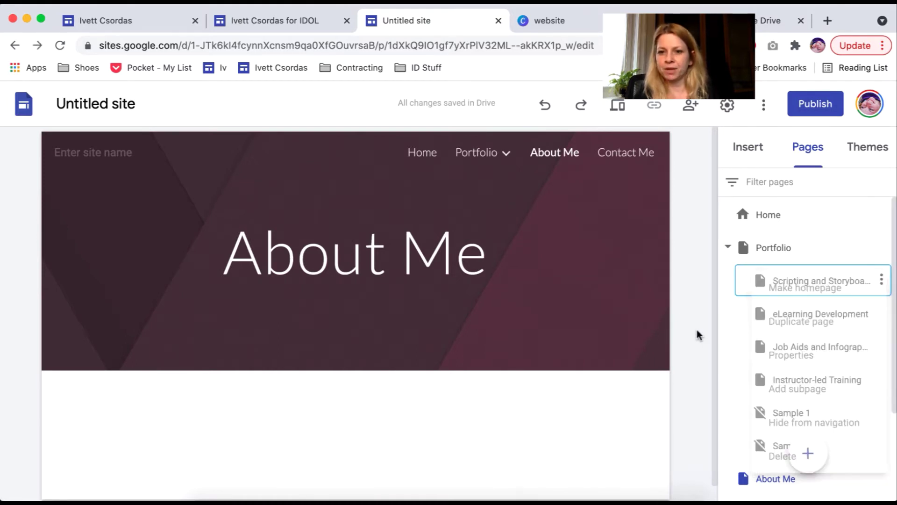
# - Open the Home page and enter the owner's full name followed by "Again" as the site name in the header
pyautogui.click(748, 149)
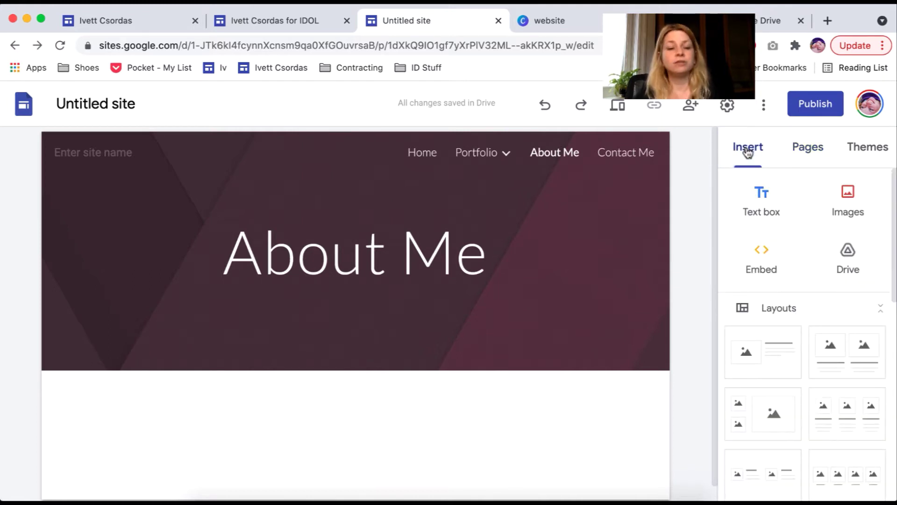
pyautogui.click(427, 154)
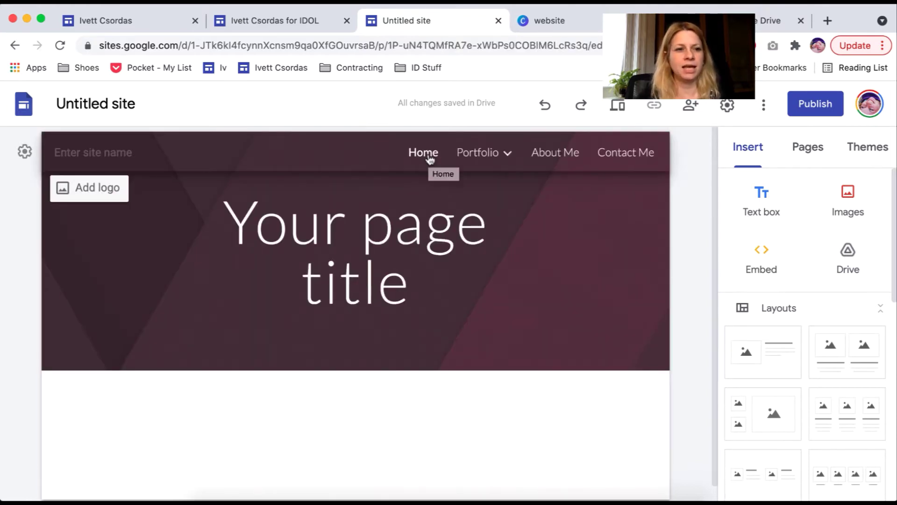
pyautogui.moveTo(366, 194)
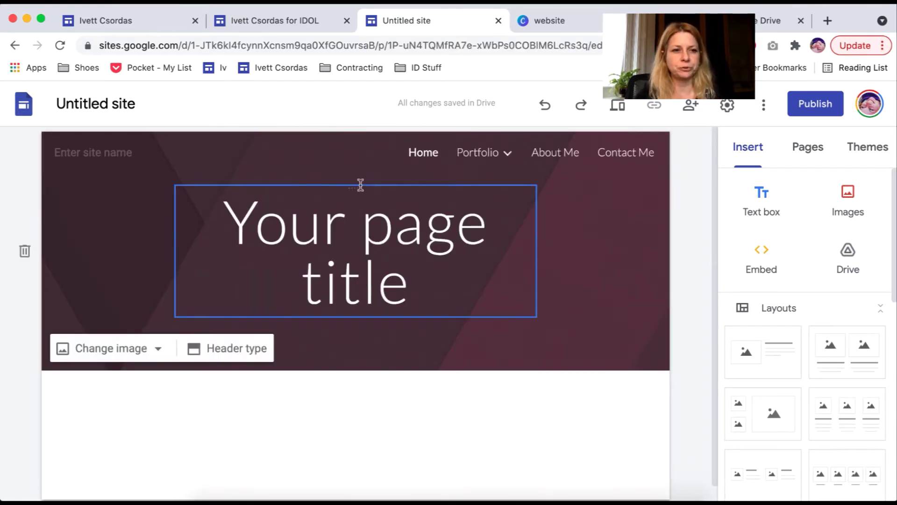
pyautogui.click(109, 148)
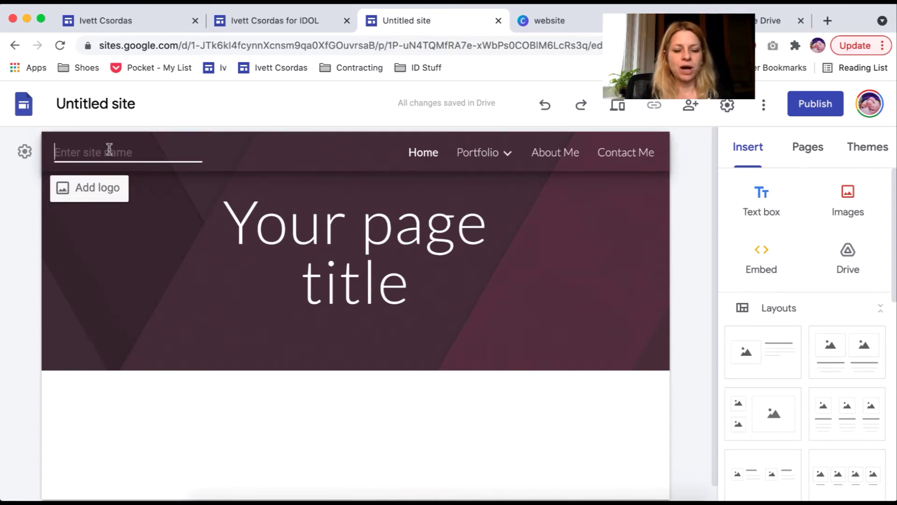
pyautogui.write('Ivett Csordas for')
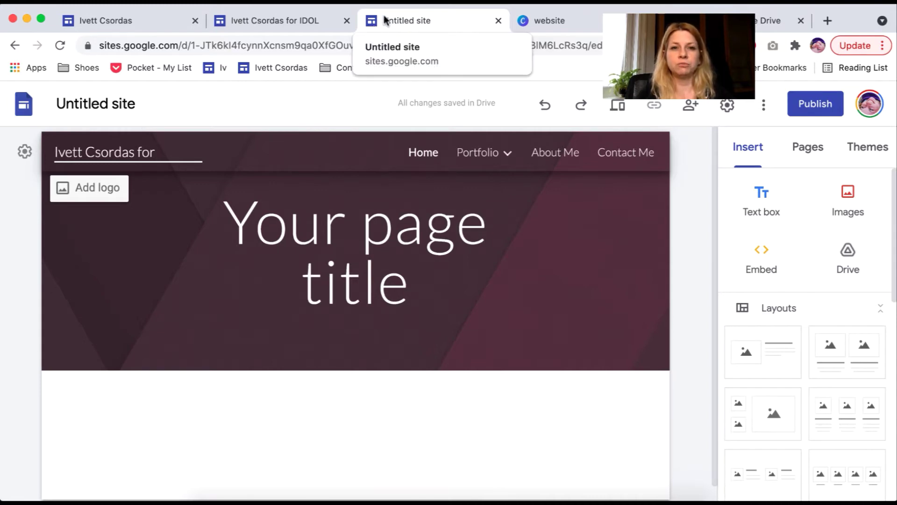
pyautogui.press('BackSpace')
pyautogui.press('BackSpace')
pyautogui.press('BackSpace')
pyautogui.write('Again')
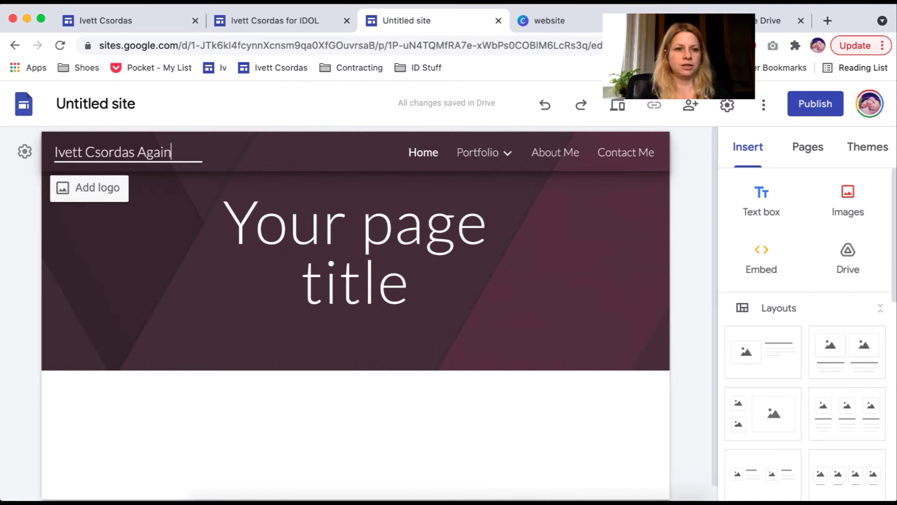
# - Rename the site document as "Little girl's website", leaving the site name in the page header as it is
pyautogui.click(135, 103)
pyautogui.moveTo(136, 103); pyautogui.dragTo(185, 107)
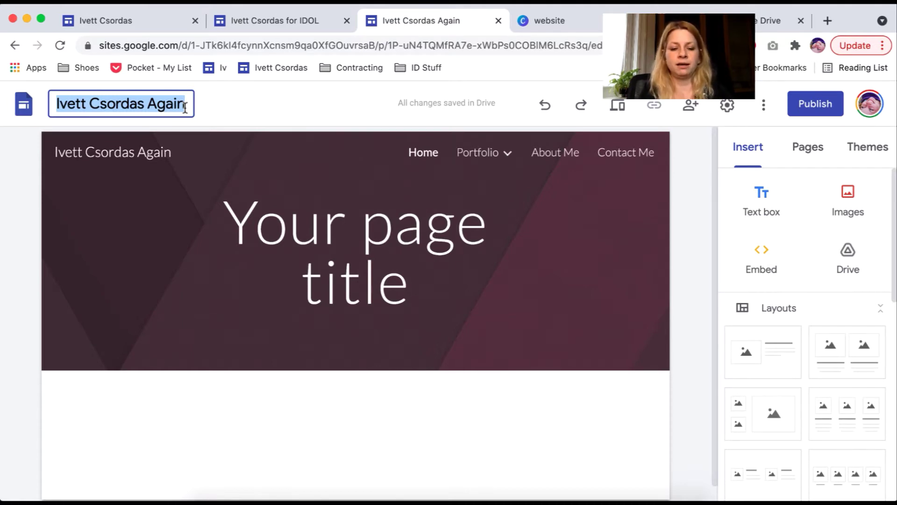
pyautogui.write("Littel girls'")
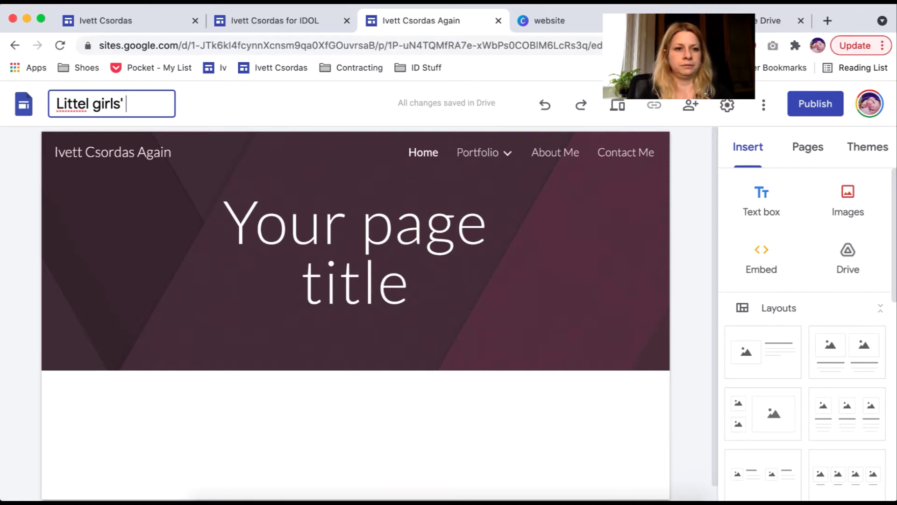
pyautogui.press('BackSpace')
pyautogui.press('BackSpace')
pyautogui.press('BackSpace')
pyautogui.press('BackSpace')
pyautogui.press('BackSpace')
pyautogui.press('BackSpace')
pyautogui.press('BackSpace')
pyautogui.press('BackSpace')
pyautogui.press('BackSpace')
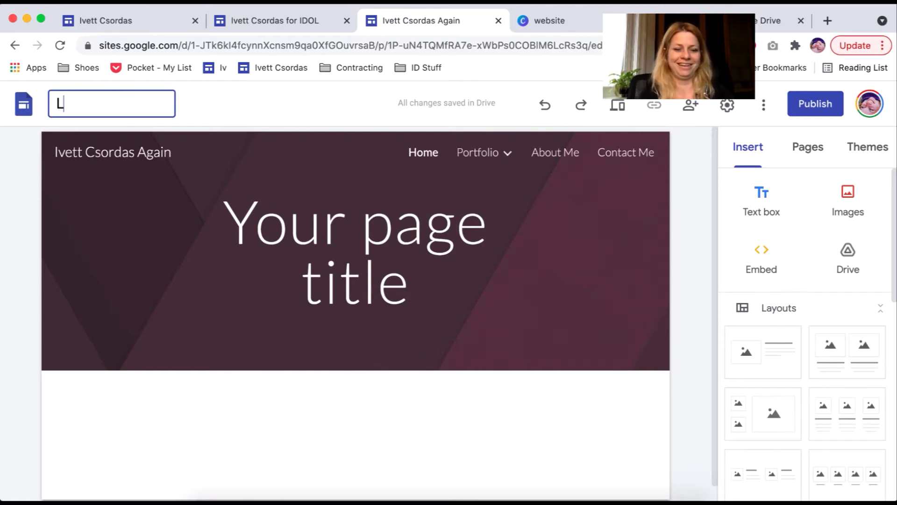
pyautogui.write('ttle ')
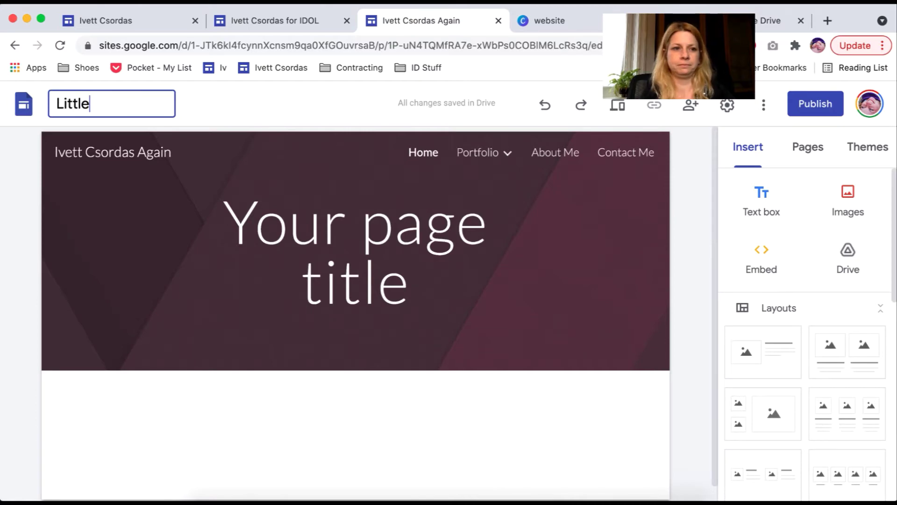
pyautogui.write("girl's we")
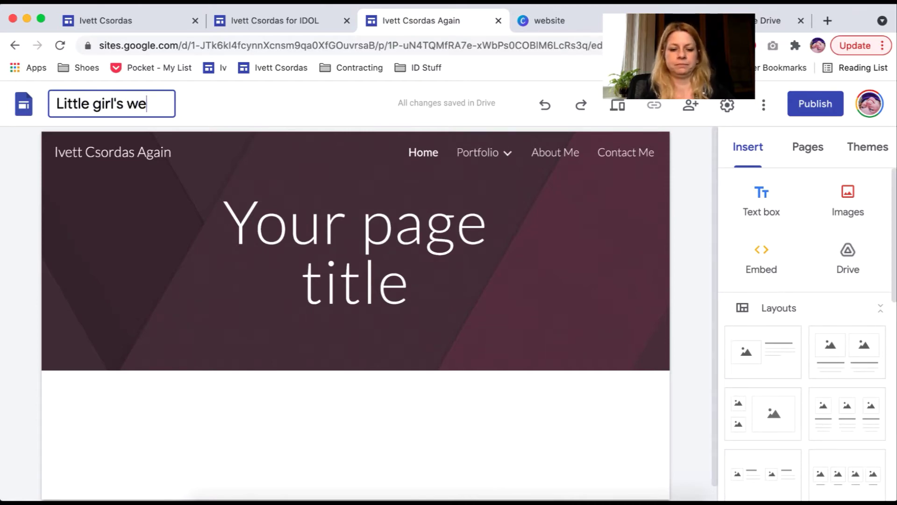
pyautogui.write('bsite')
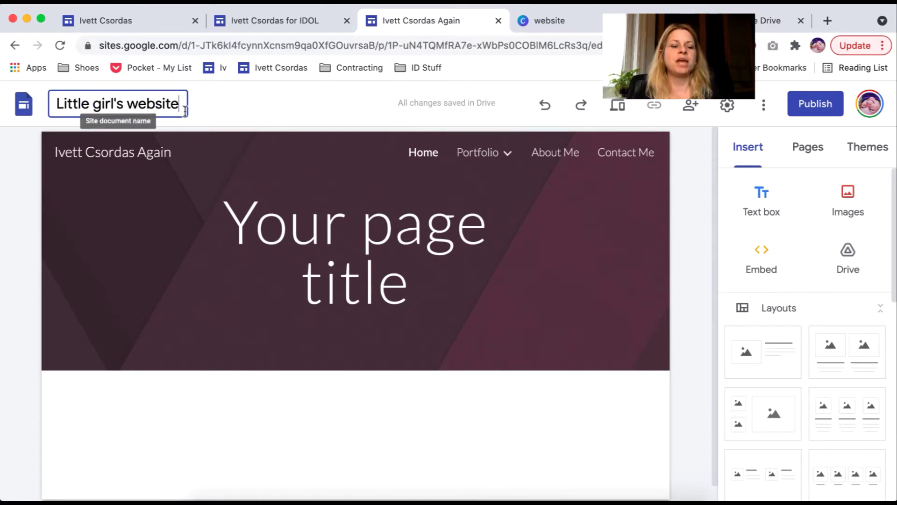
pyautogui.press('Return')
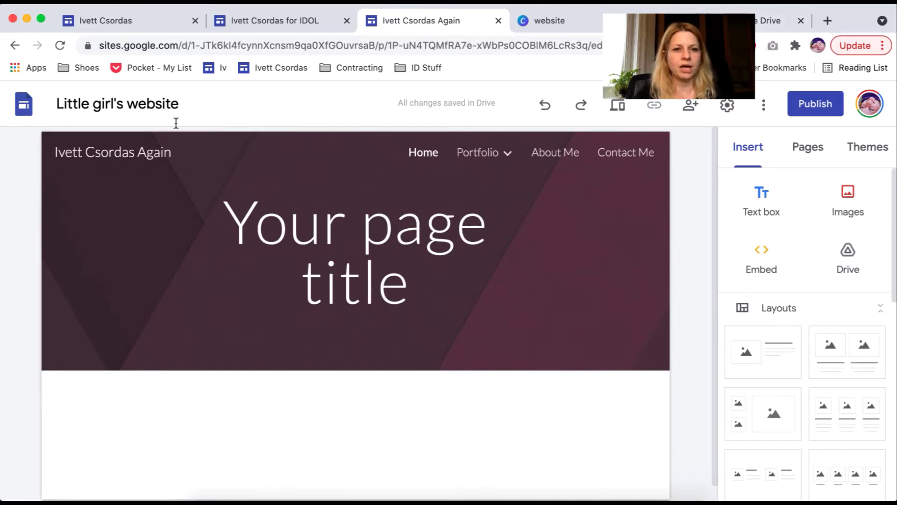
# - Try the Cover, Large banner, Banner and Title only header types on the Home page and return the header to Banner
pyautogui.moveTo(100, 279)
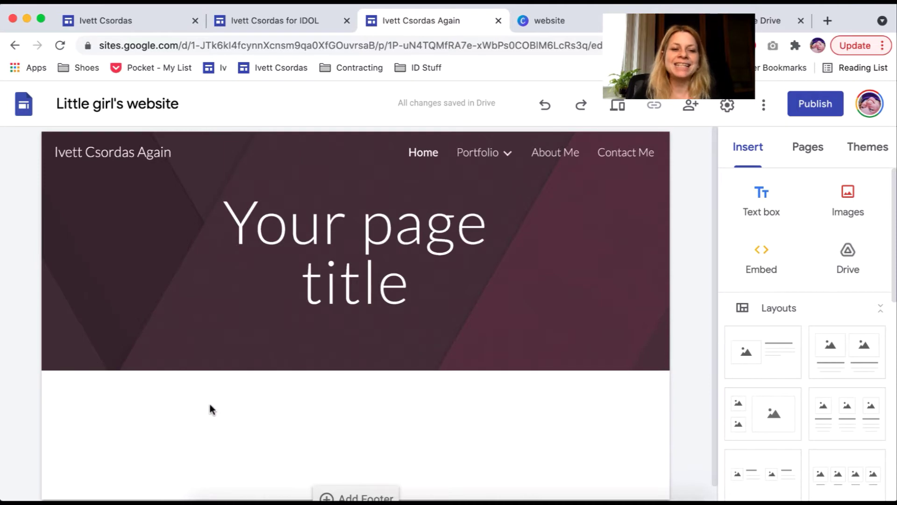
pyautogui.moveTo(215, 360)
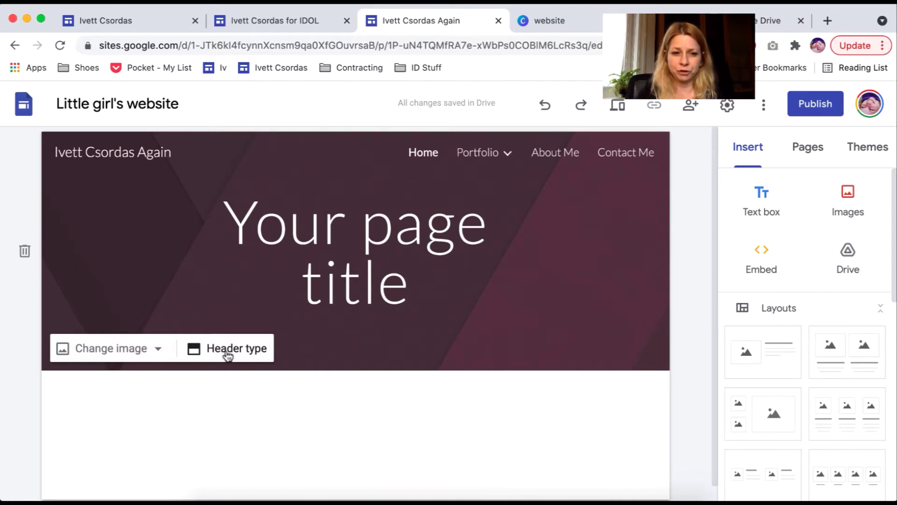
pyautogui.click(198, 356)
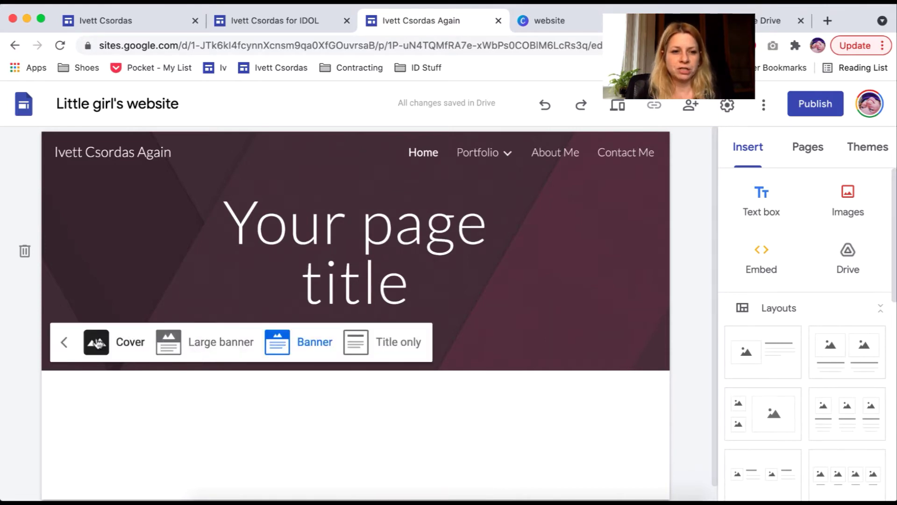
pyautogui.click(96, 345)
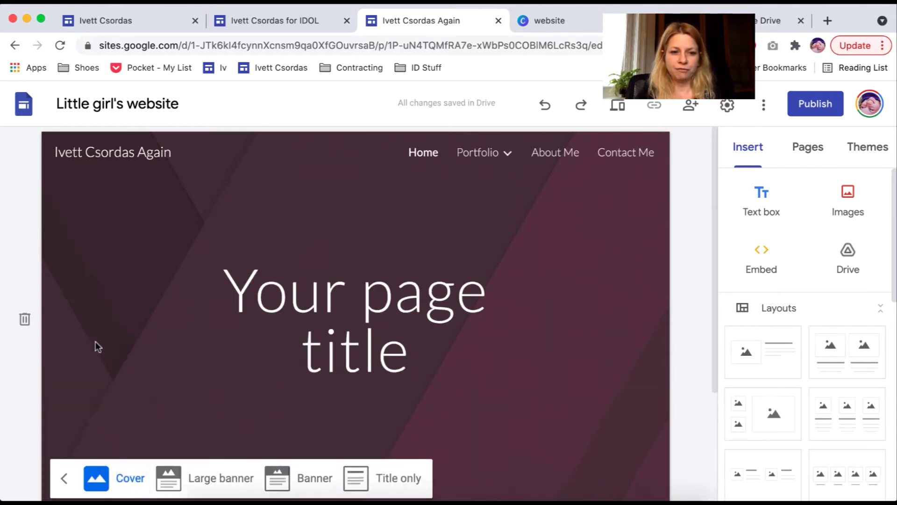
pyautogui.click(171, 479)
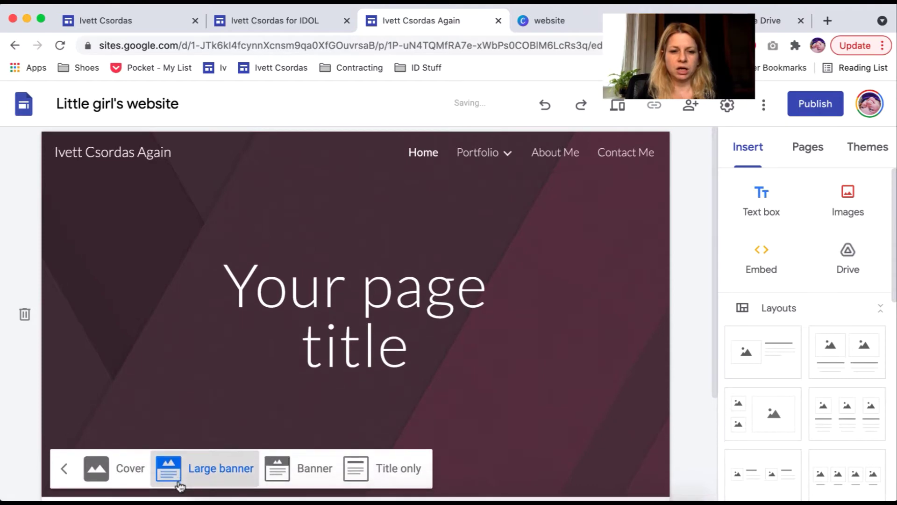
pyautogui.click(288, 467)
pyautogui.click(384, 344)
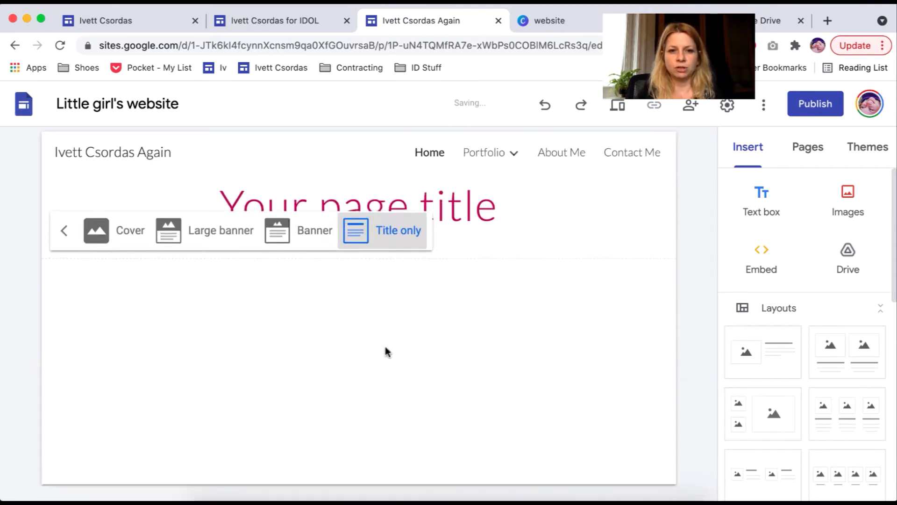
pyautogui.click(293, 238)
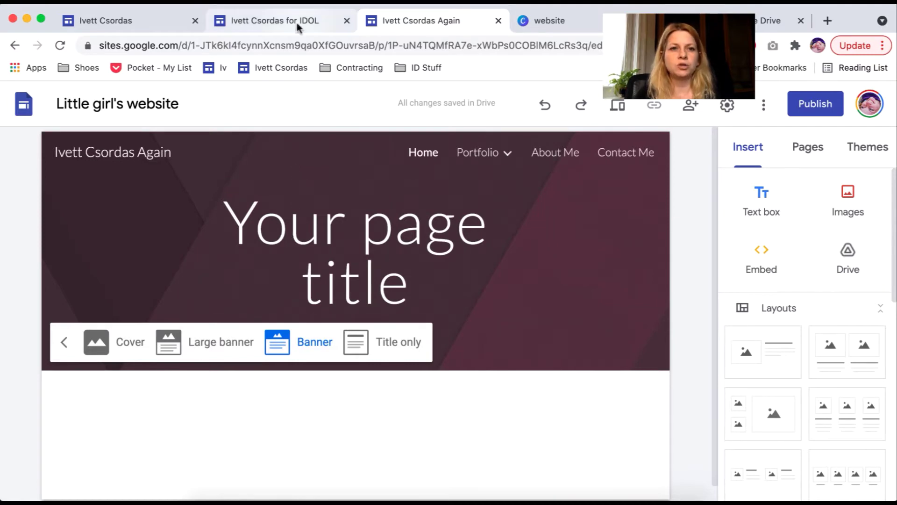
# - Switch to the Demonstration site and preview its Home page in large screen, phone and tablet sizes
pyautogui.click(297, 24)
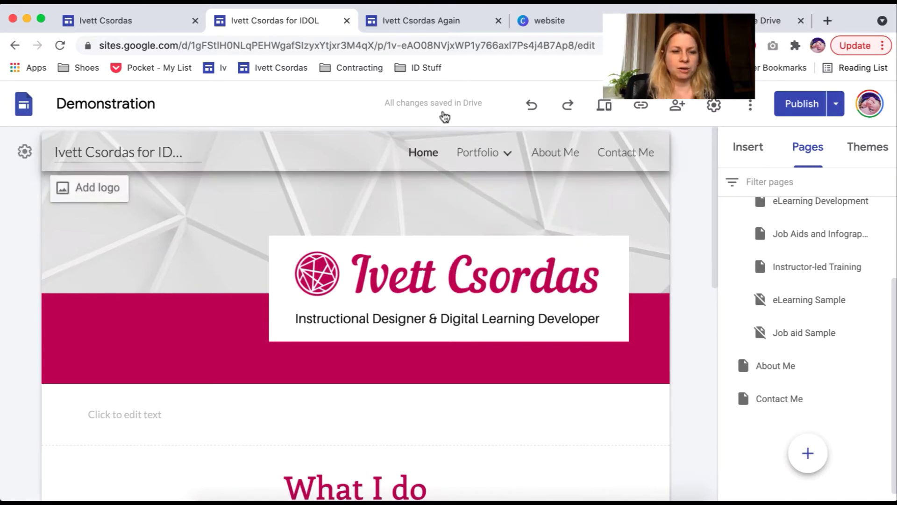
pyautogui.click(605, 108)
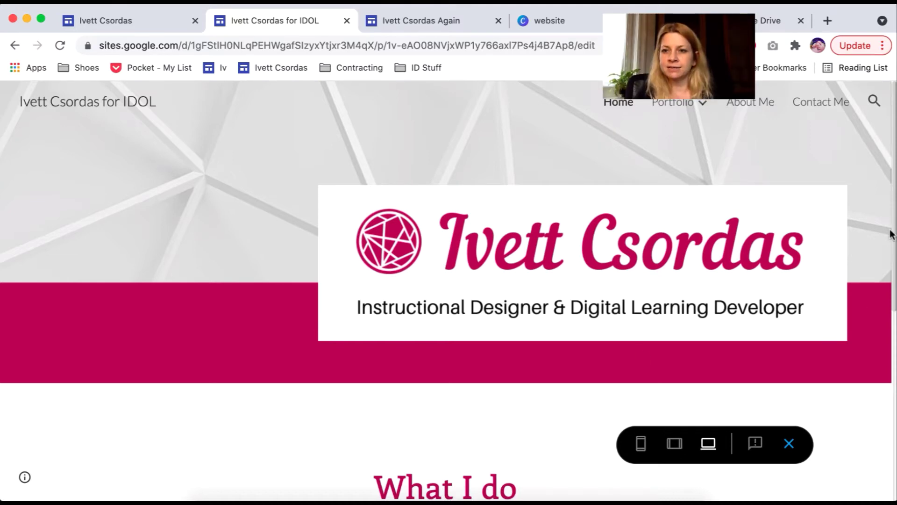
pyautogui.moveTo(893, 222)
pyautogui.mouseDown()
pyautogui.moveTo(893, 418)
pyautogui.moveTo(887, 233)
pyautogui.mouseUp()
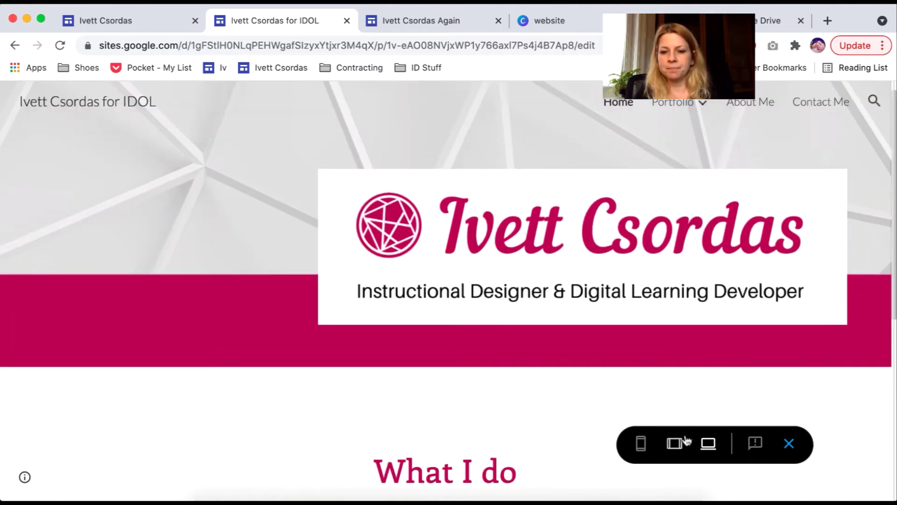
pyautogui.click(640, 446)
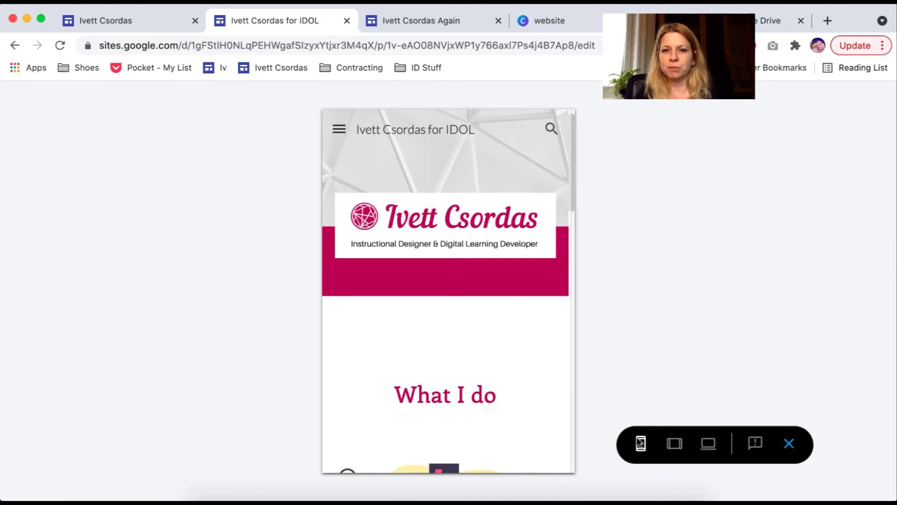
pyautogui.moveTo(570, 194)
pyautogui.mouseDown()
pyautogui.moveTo(570, 447)
pyautogui.moveTo(572, 179)
pyautogui.mouseUp()
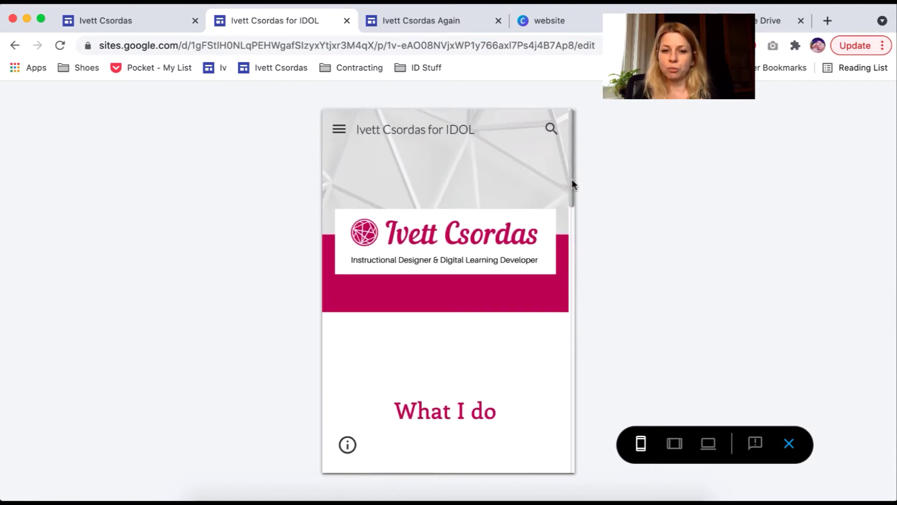
pyautogui.click(673, 445)
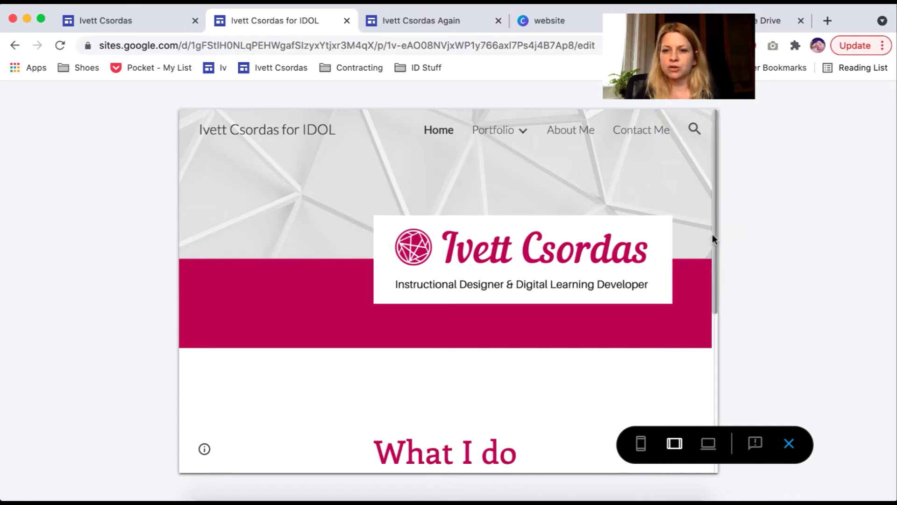
pyautogui.moveTo(713, 234); pyautogui.dragTo(717, 377)
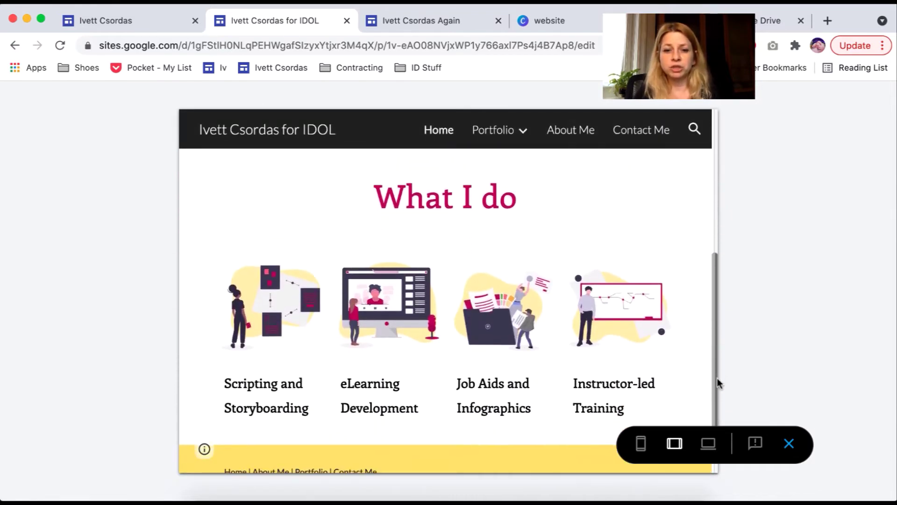
# - Preview the owner's existing portfolio site in tablet, phone and large screen sizes, examining how the Home page layout adapts
pyautogui.click(124, 22)
pyautogui.click(607, 108)
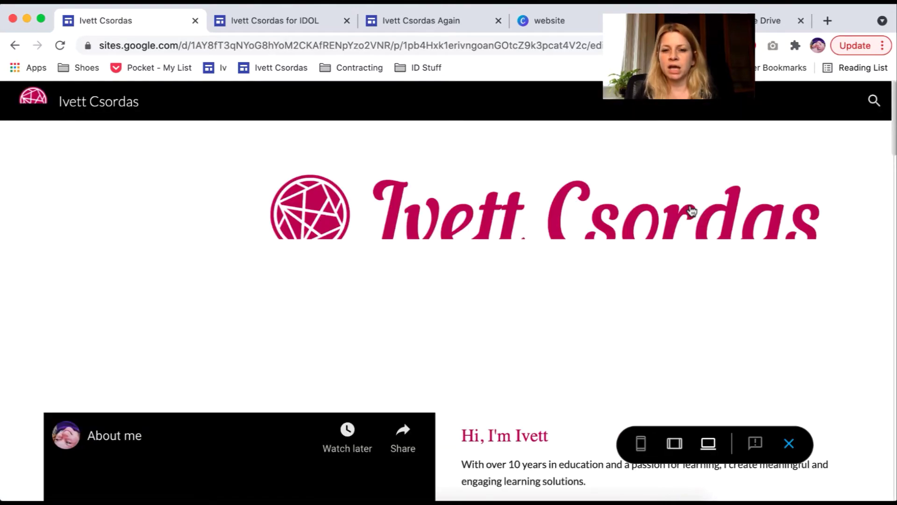
pyautogui.click(674, 443)
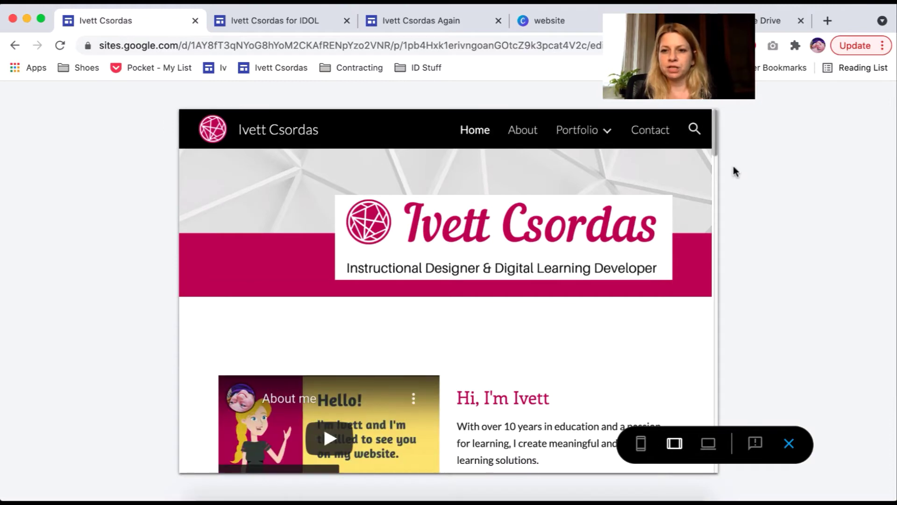
pyautogui.scroll(-4, 733, 166)
pyautogui.scroll(-8, 733, 167)
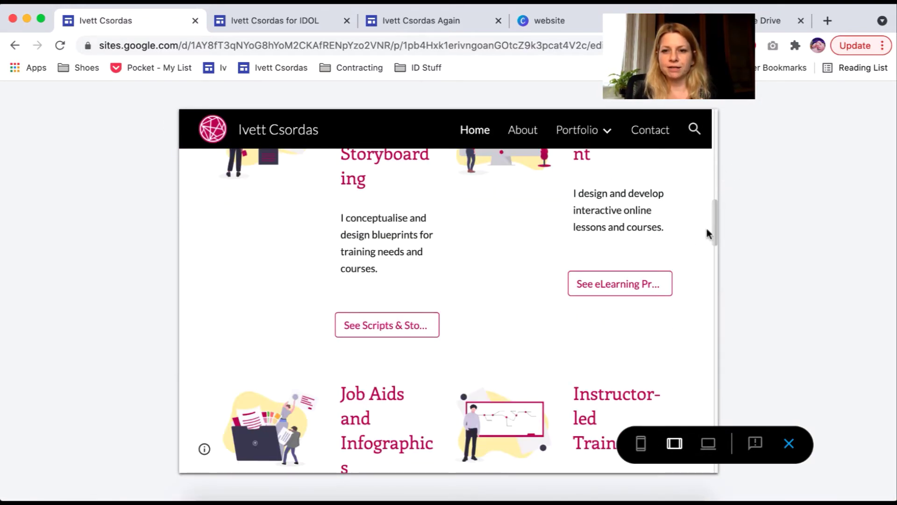
pyautogui.scroll(-3, 345, 353)
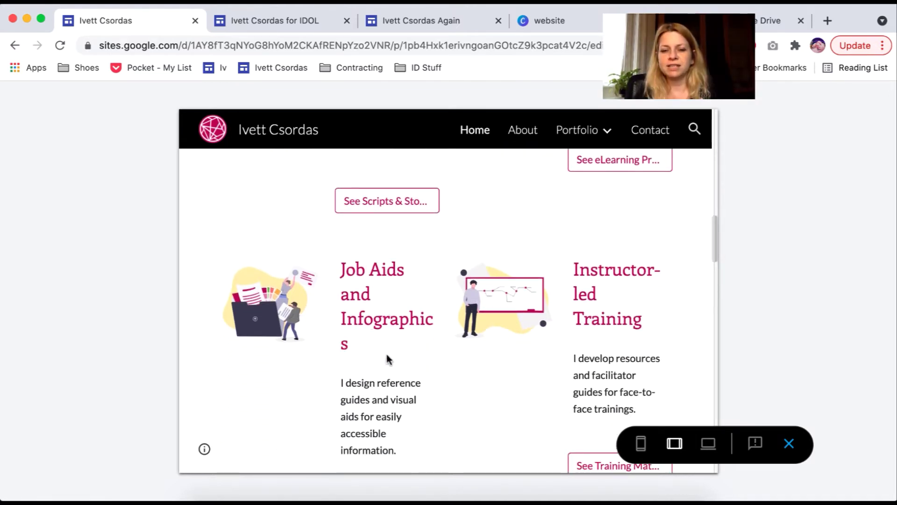
pyautogui.click(639, 443)
pyautogui.click(707, 445)
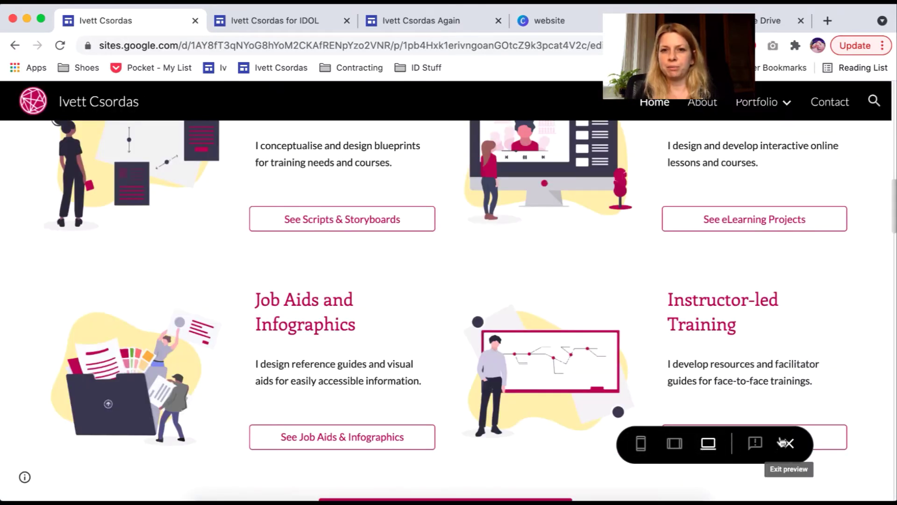
# - Return to Little girl's website and review the Gallery, By URL and Search image sources for the header without choosing an image
pyautogui.click(411, 22)
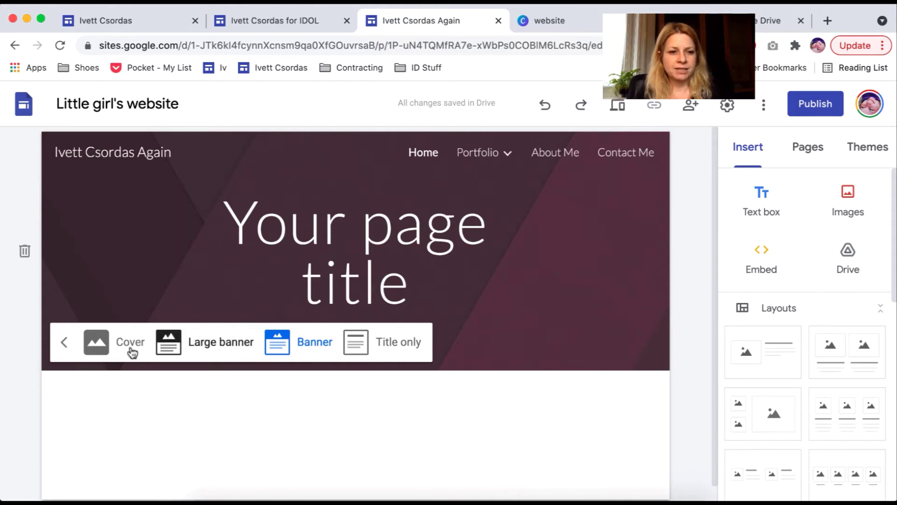
pyautogui.click(63, 342)
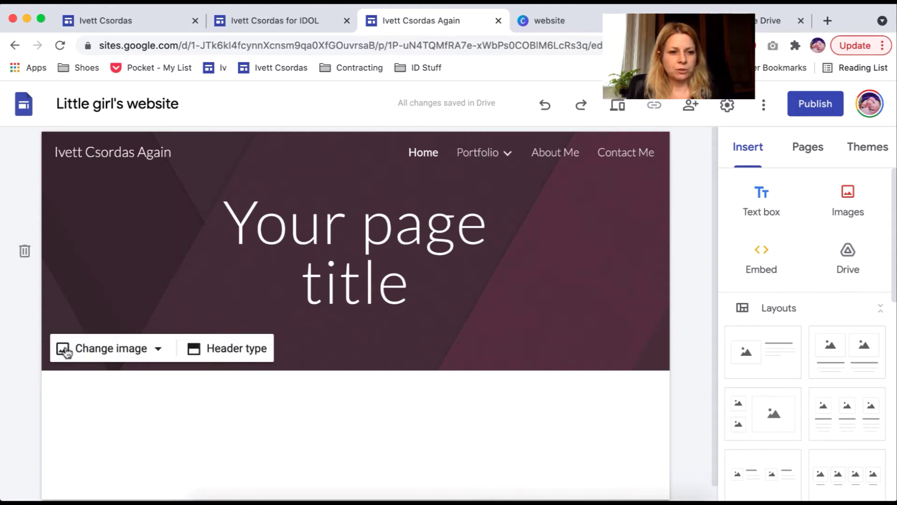
pyautogui.click(139, 355)
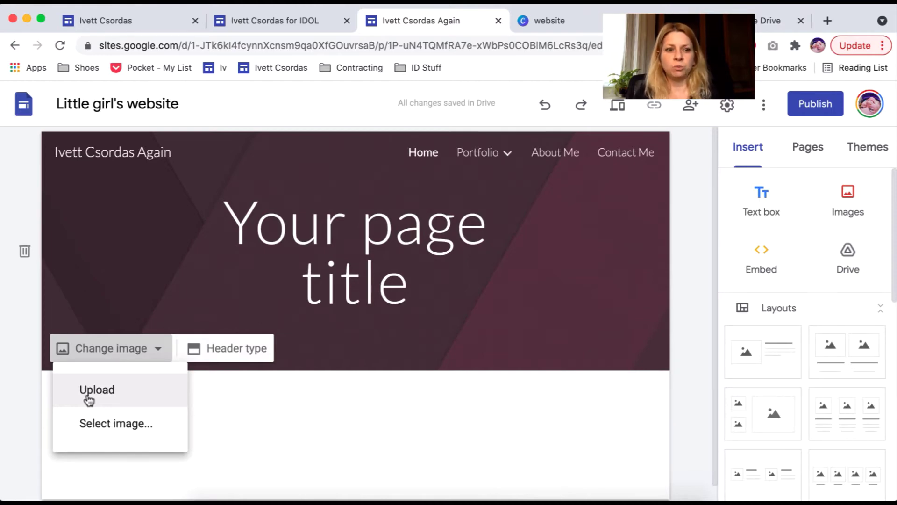
pyautogui.click(98, 422)
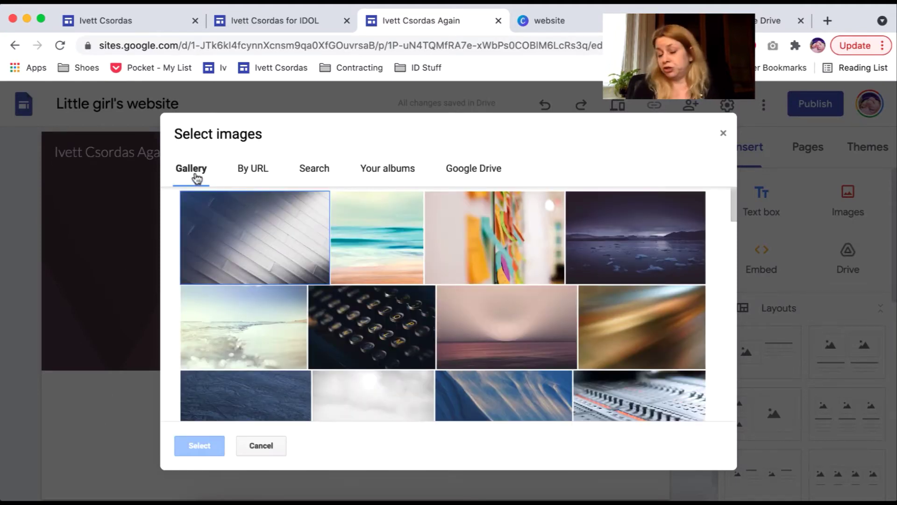
pyautogui.click(253, 167)
pyautogui.click(311, 169)
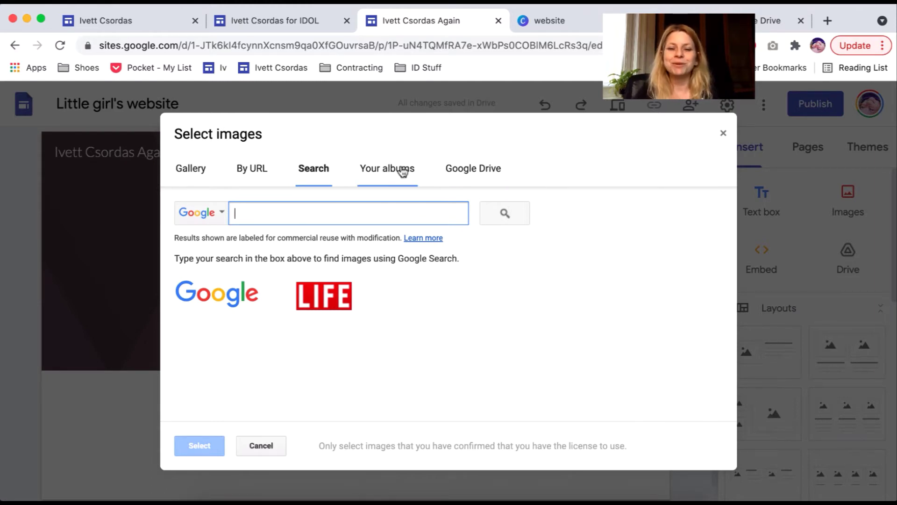
pyautogui.click(723, 133)
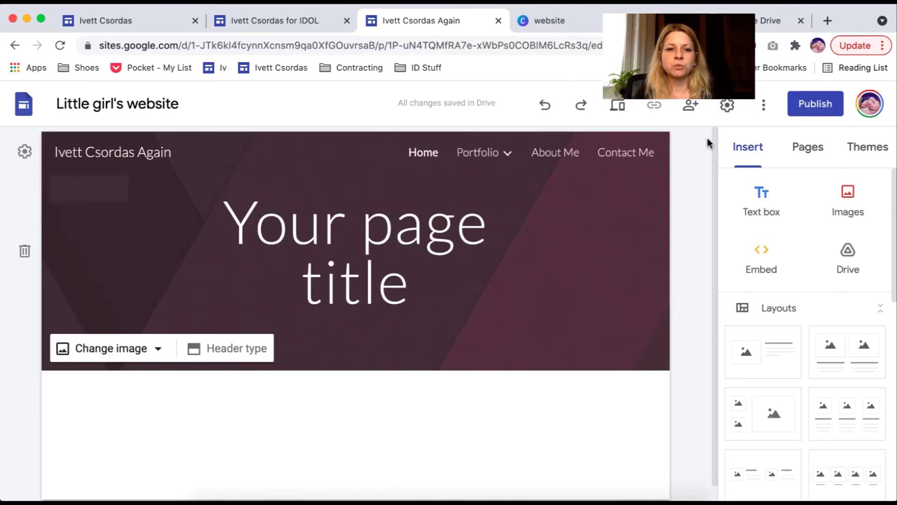
# - Upload "Brown Books and Publishers Online Store Website (1).png" from the Headers folder as the Home page's header image
pyautogui.click(135, 354)
pyautogui.click(111, 396)
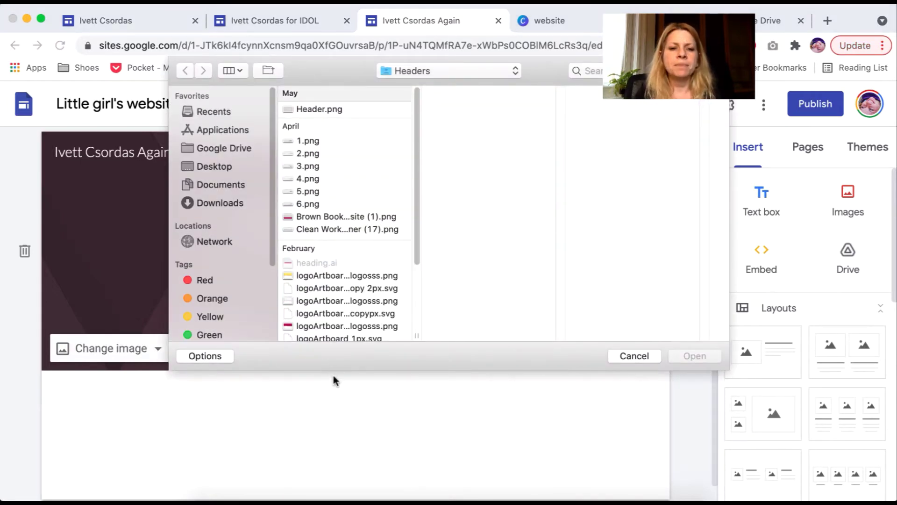
pyautogui.click(347, 217)
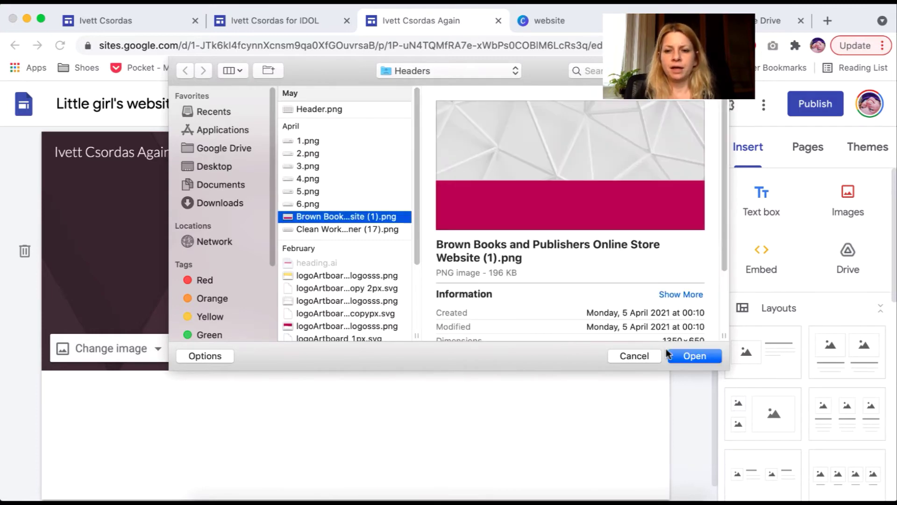
pyautogui.click(694, 356)
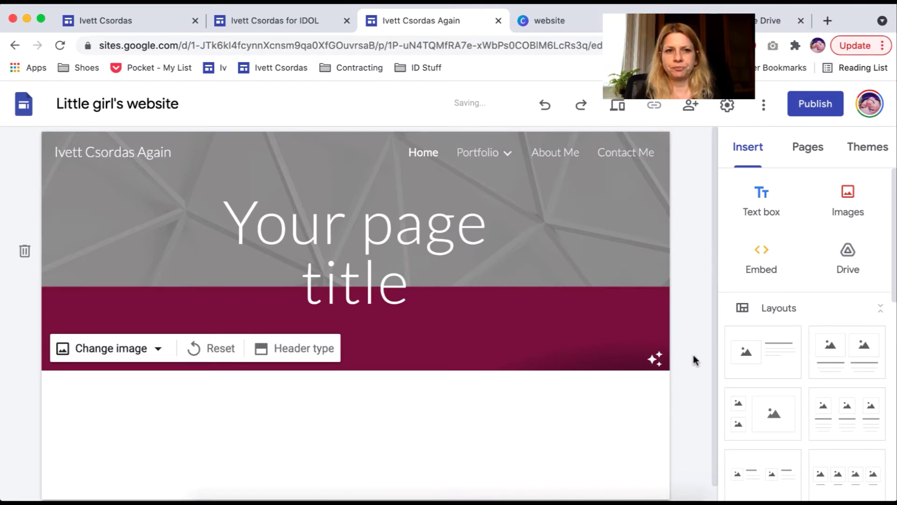
# - Close the Demonstration site's preview, then switch to Canva and browse the website templates for header designs
pyautogui.click(279, 21)
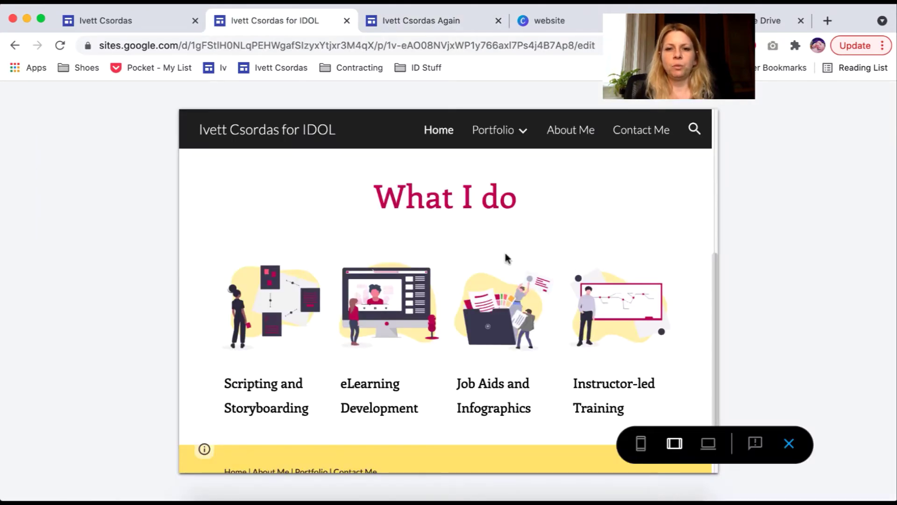
pyautogui.click(788, 443)
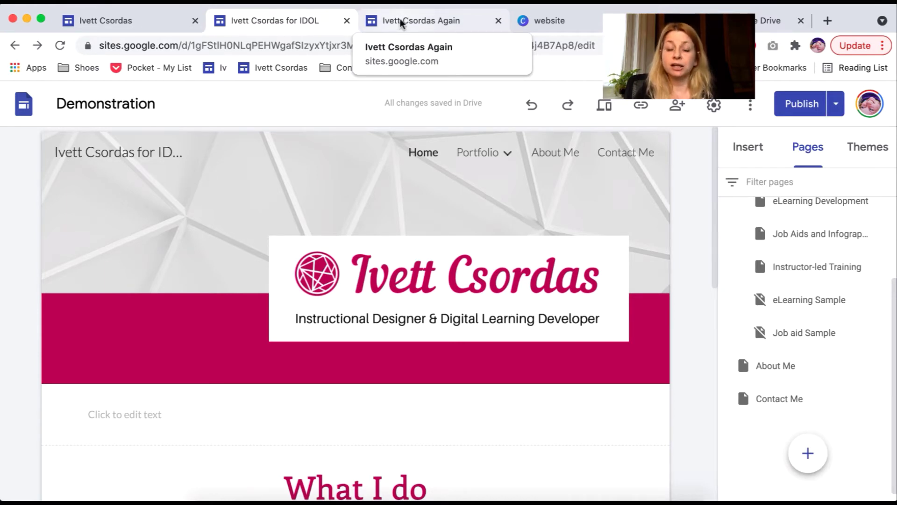
pyautogui.click(569, 26)
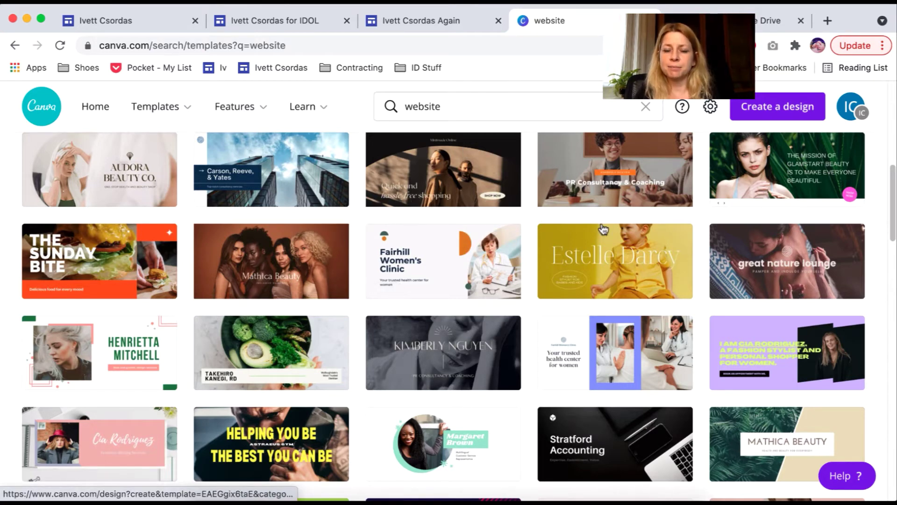
pyautogui.scroll(1, 514, 262)
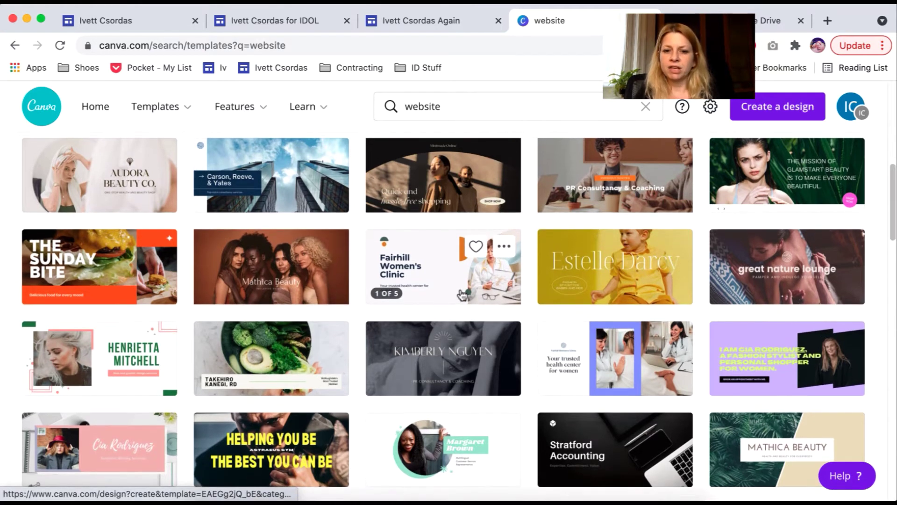
pyautogui.scroll(-1, 461, 293)
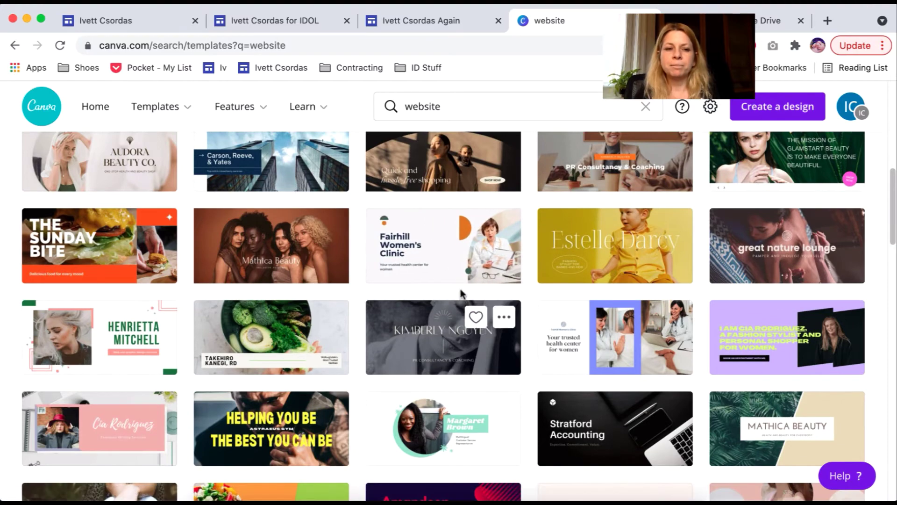
pyautogui.scroll(-1, 320, 281)
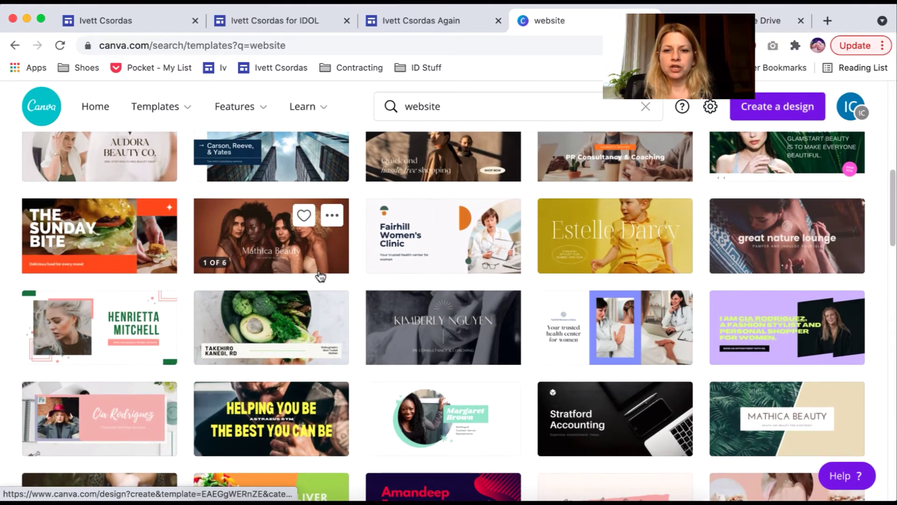
pyautogui.scroll(3, 319, 276)
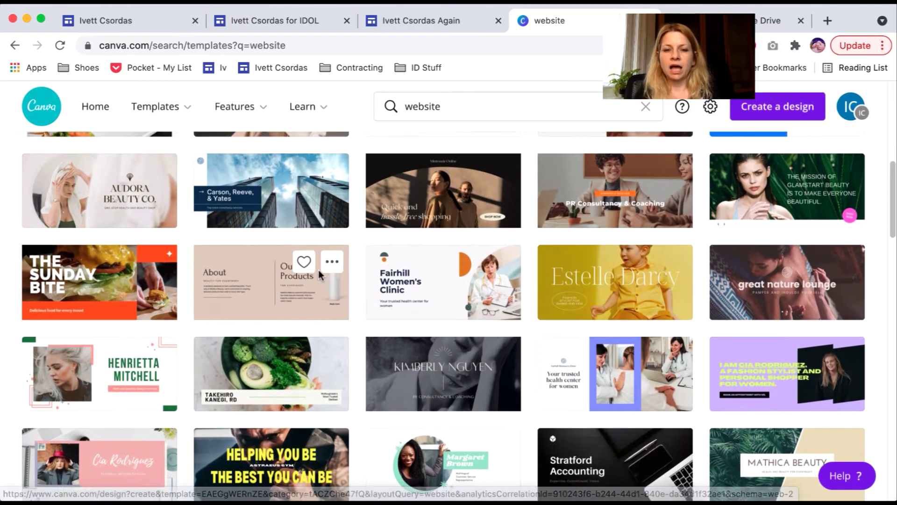
pyautogui.scroll(7, 319, 270)
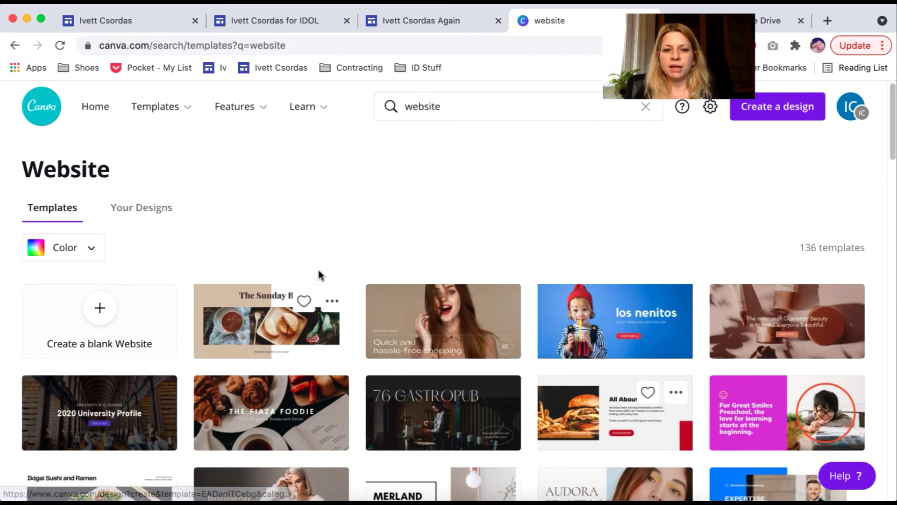
# - Return to Little girl's website and delete the page title text box from the Home page header
pyautogui.click(405, 21)
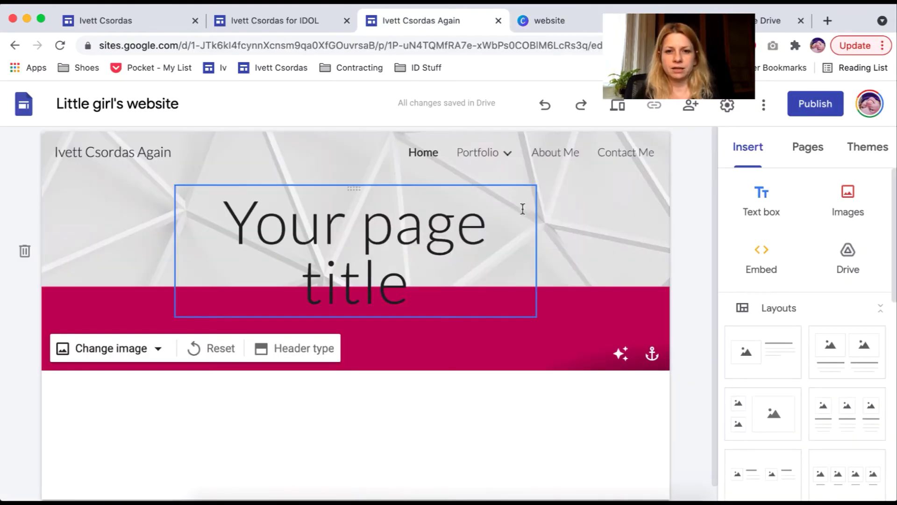
pyautogui.click(419, 202)
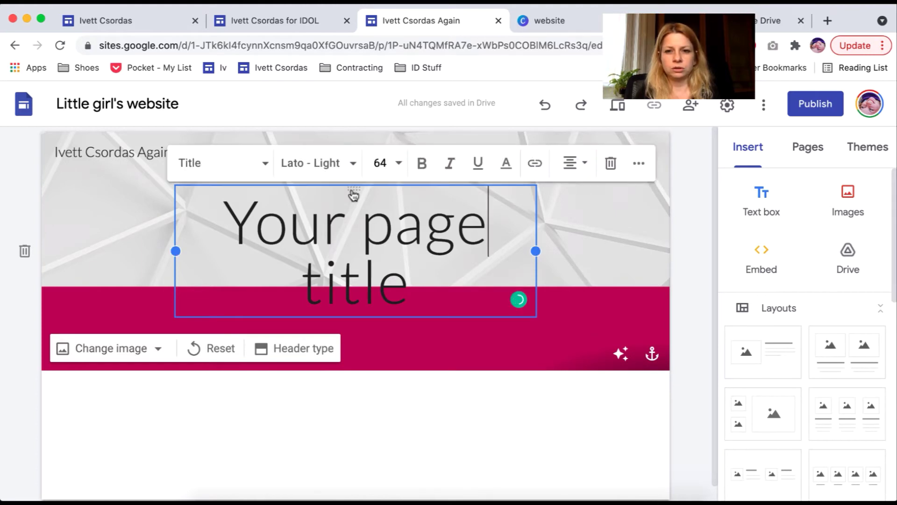
pyautogui.click(610, 164)
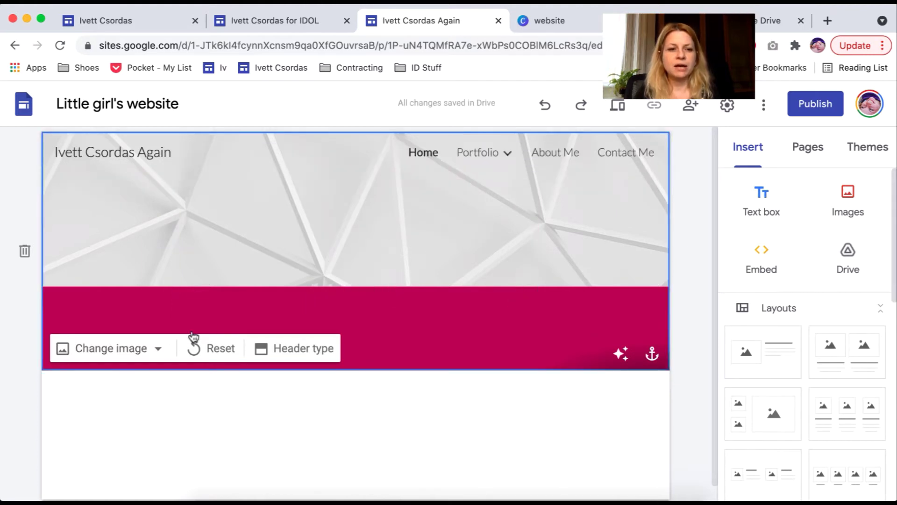
# - Upload "Purple and Peach Photo Freelance Writer Portfolio Website.png" from Downloads as the header image and remove its readability adjustment
pyautogui.click(132, 352)
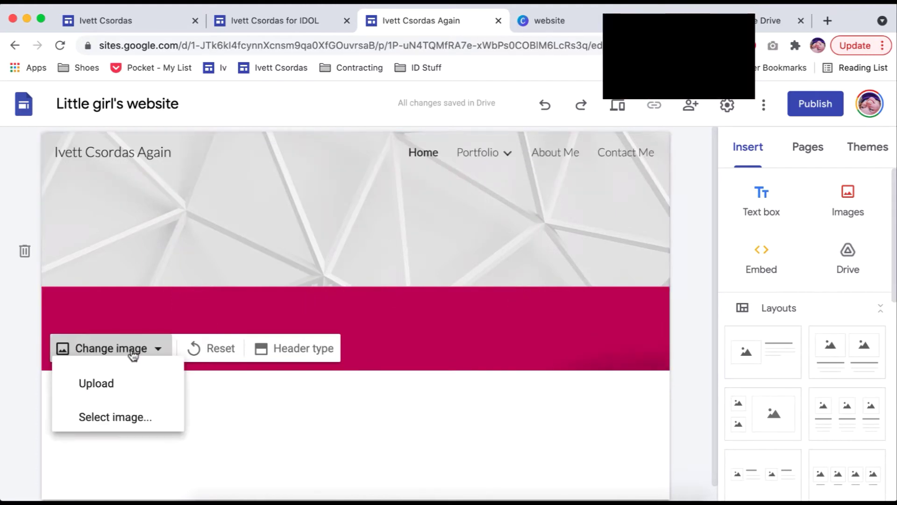
pyautogui.click(122, 401)
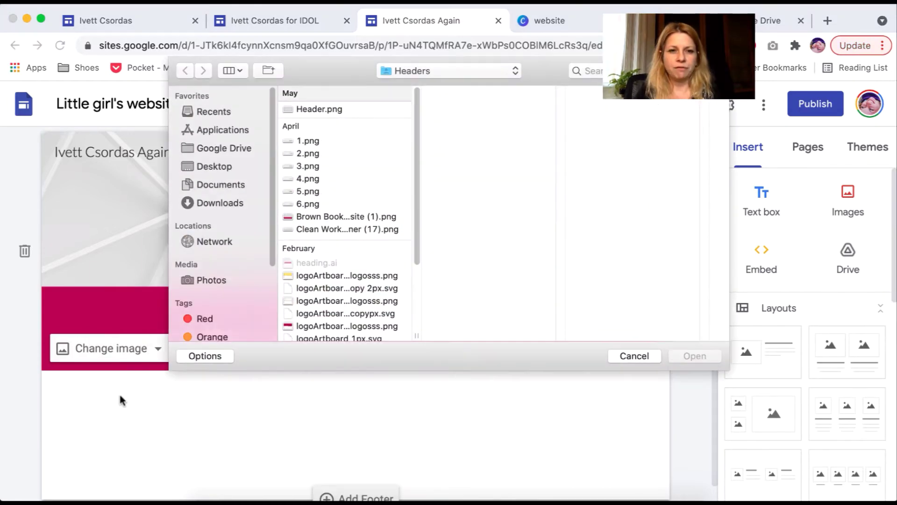
pyautogui.click(220, 203)
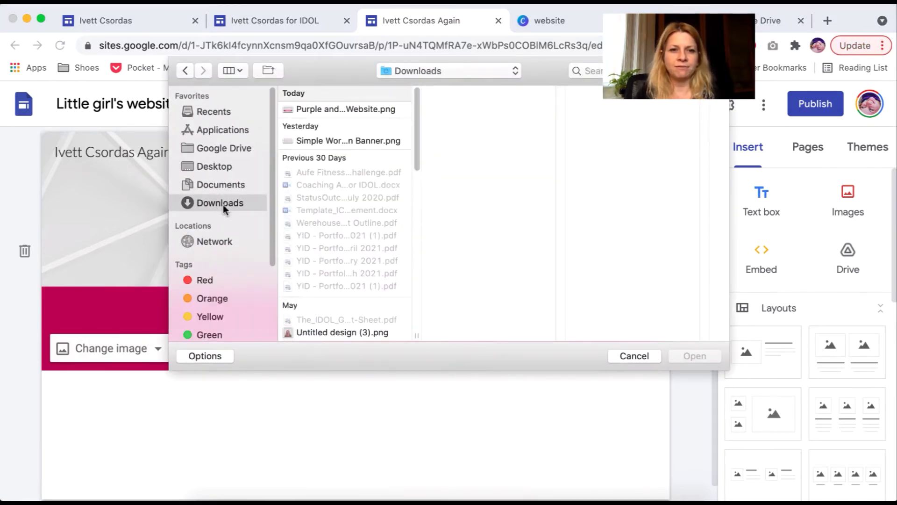
pyautogui.click(343, 109)
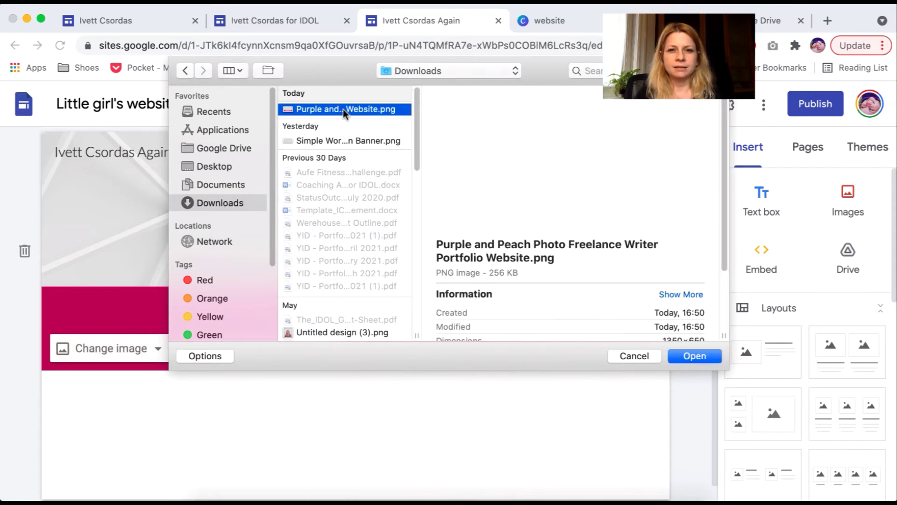
pyautogui.click(694, 356)
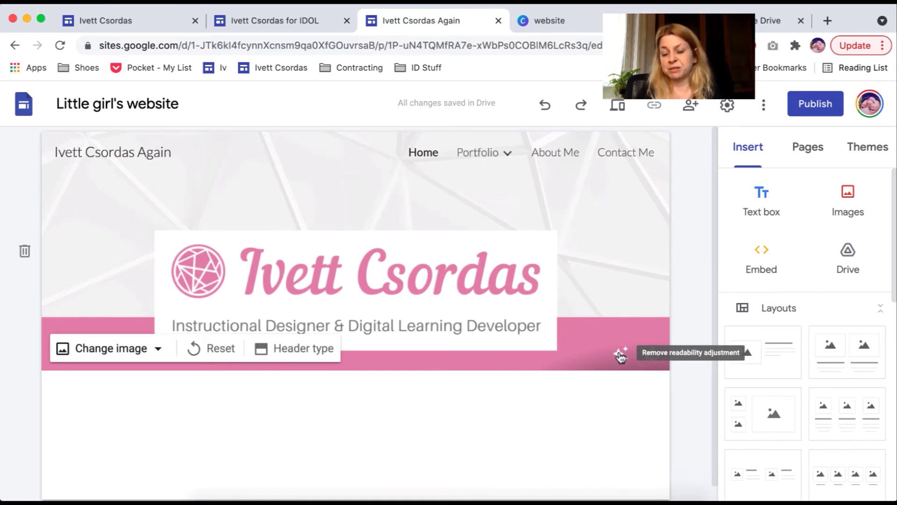
pyautogui.click(621, 355)
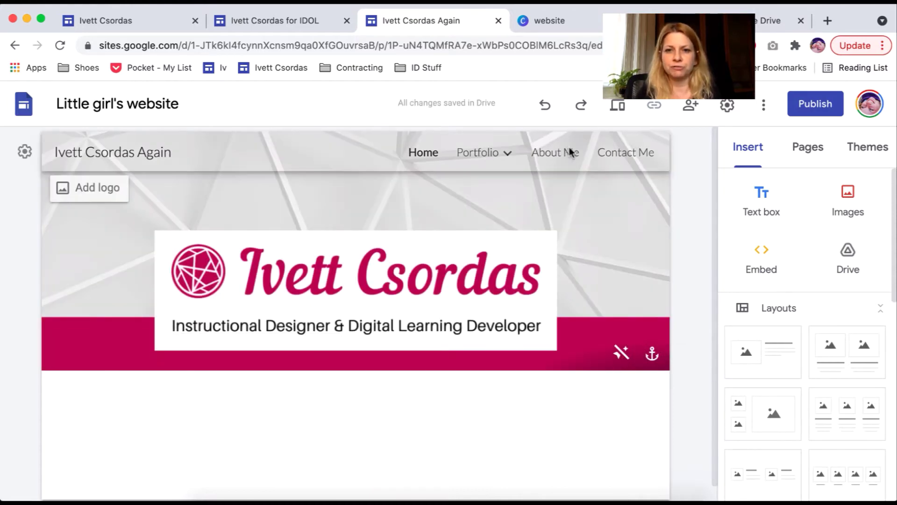
# - Preview the Home page header with the centred logo in large screen, phone and tablet sizes, and return to the editor
pyautogui.click(618, 107)
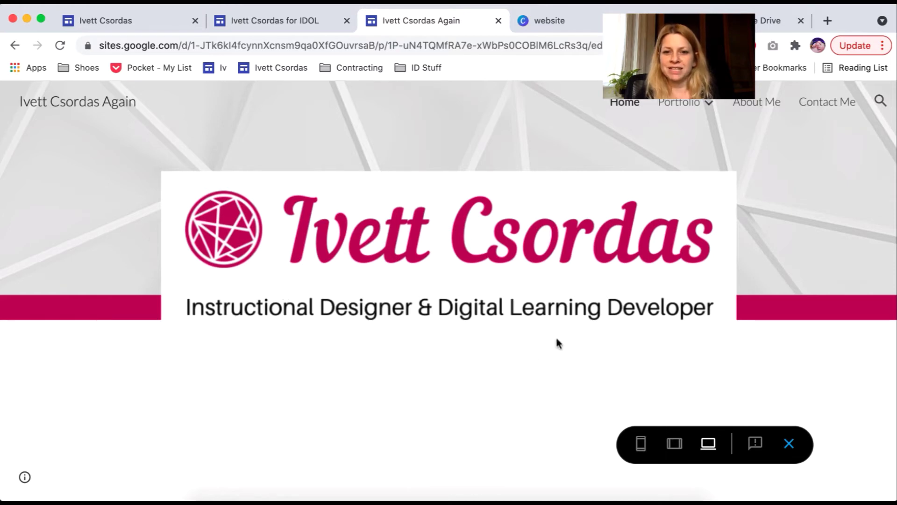
pyautogui.click(640, 453)
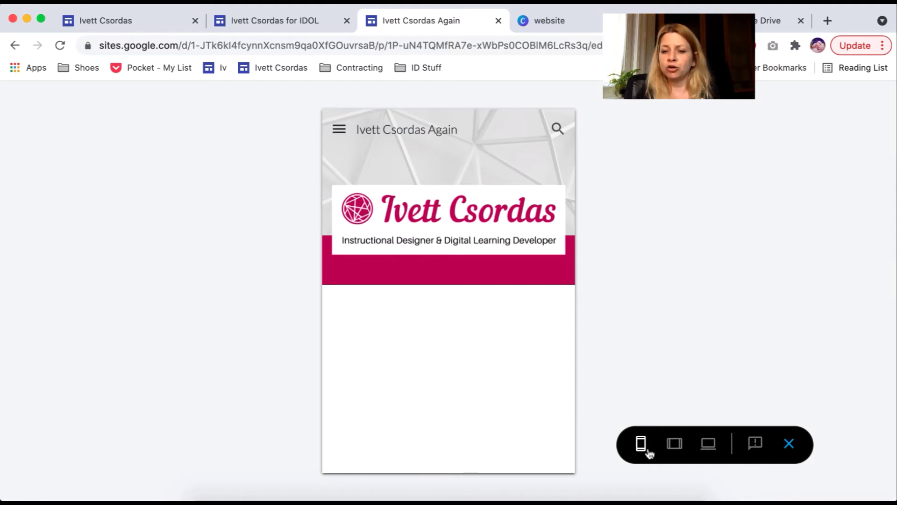
pyautogui.click(676, 450)
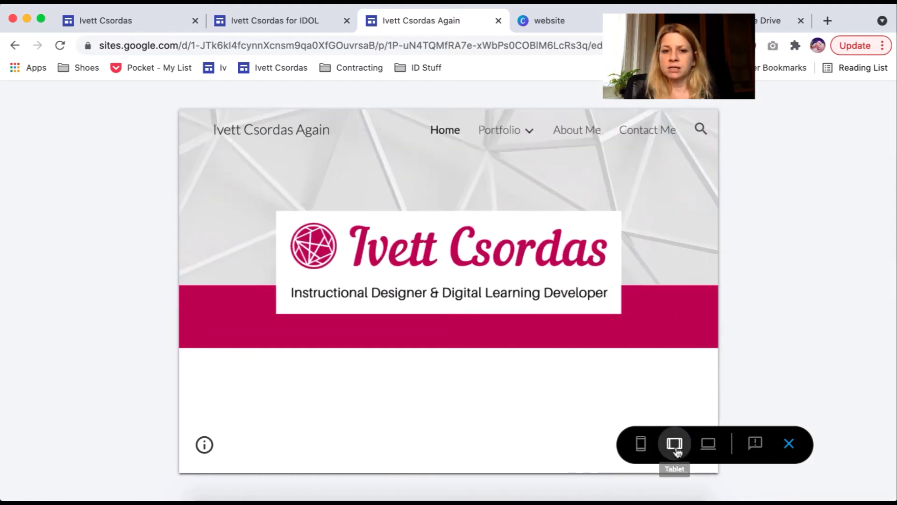
pyautogui.click(708, 449)
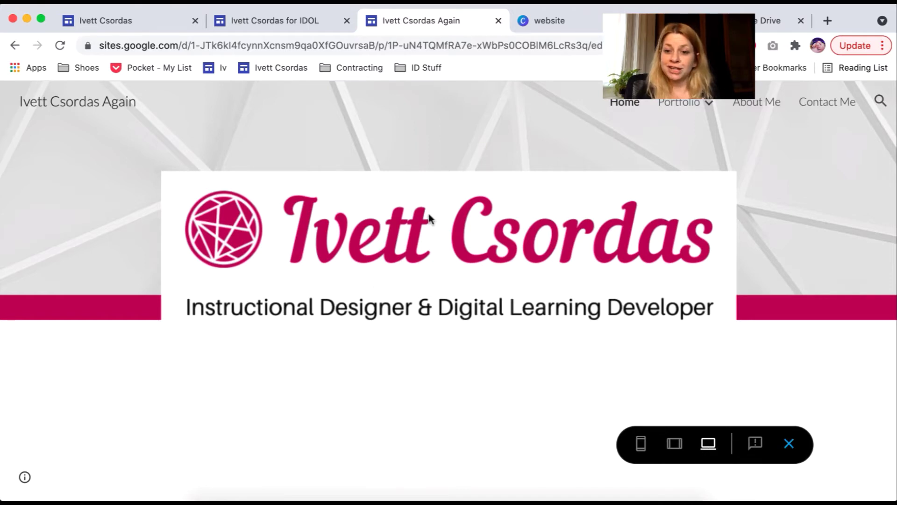
pyautogui.click(641, 443)
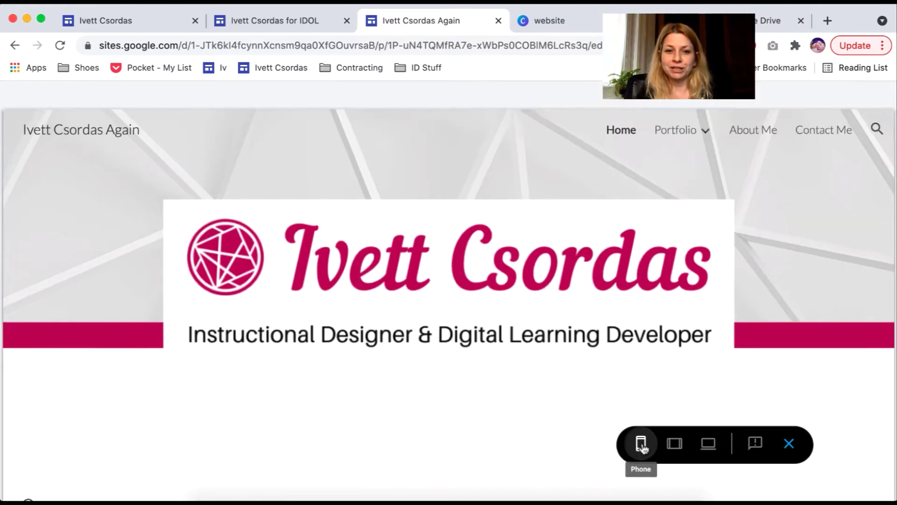
pyautogui.click(789, 443)
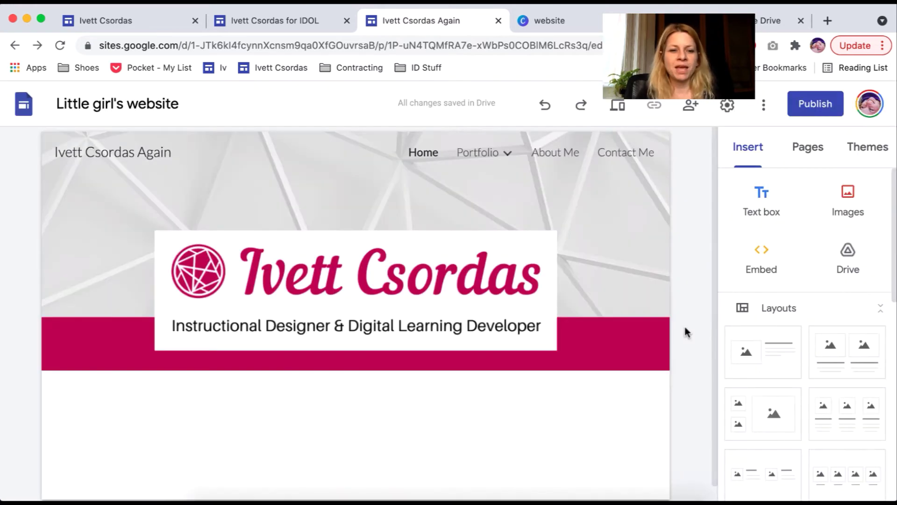
# - Replace the header image with the banner PNG from the WEBSITE folder's LinkedIn subfolder in Documents and remove its readability adjustment
pyautogui.moveTo(264, 343)
pyautogui.click(123, 354)
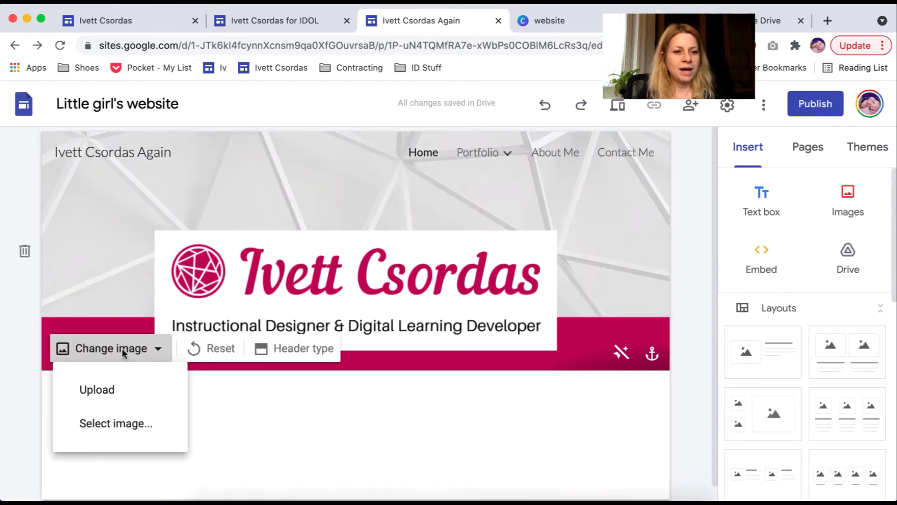
pyautogui.click(121, 391)
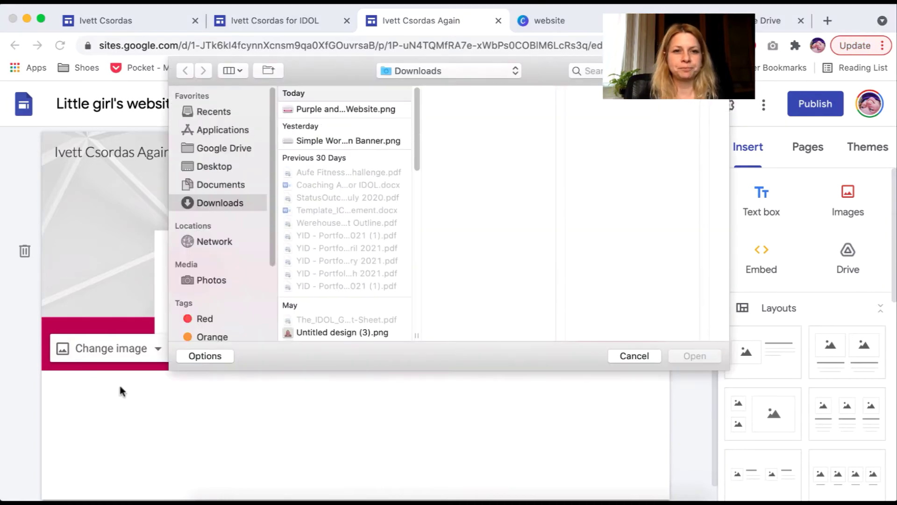
pyautogui.click(230, 185)
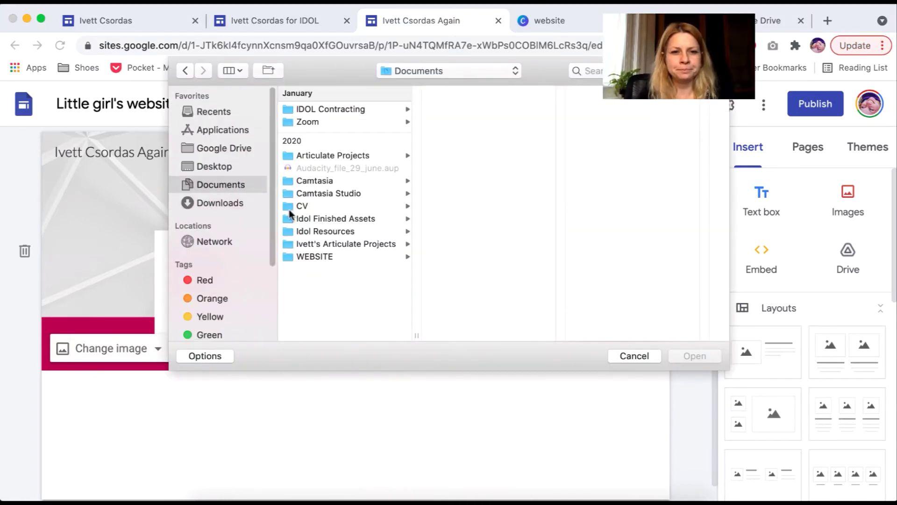
pyautogui.click(314, 257)
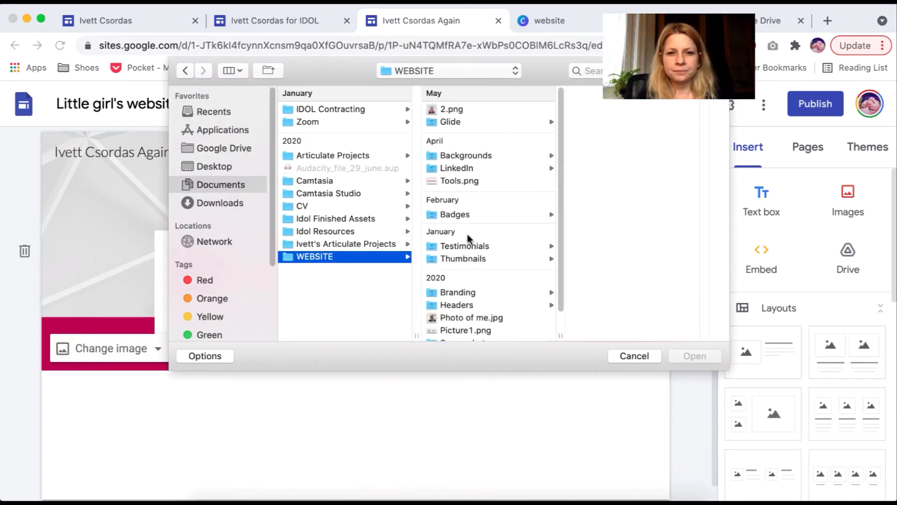
pyautogui.click(465, 169)
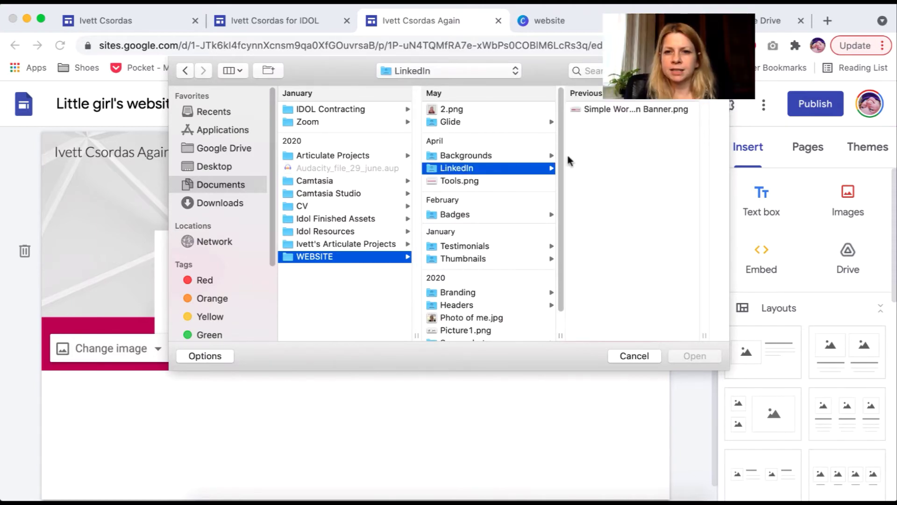
pyautogui.click(620, 110)
pyautogui.click(691, 355)
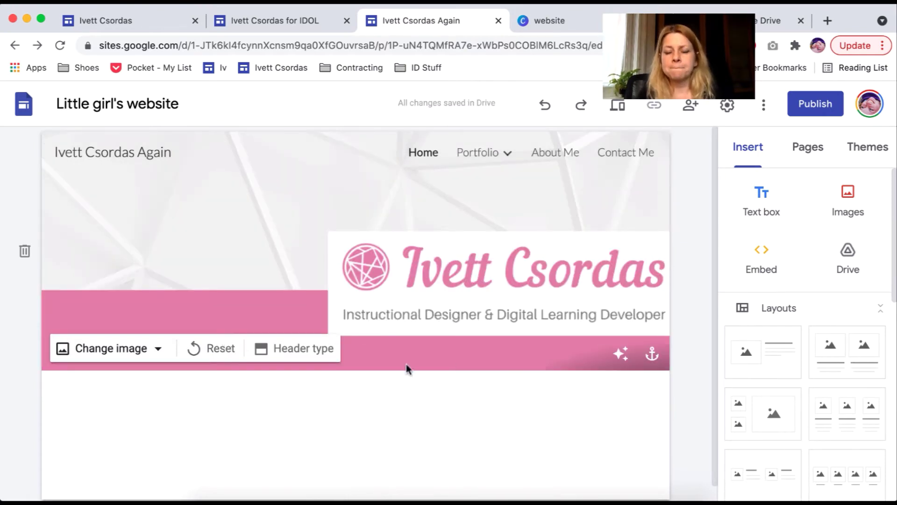
pyautogui.click(621, 352)
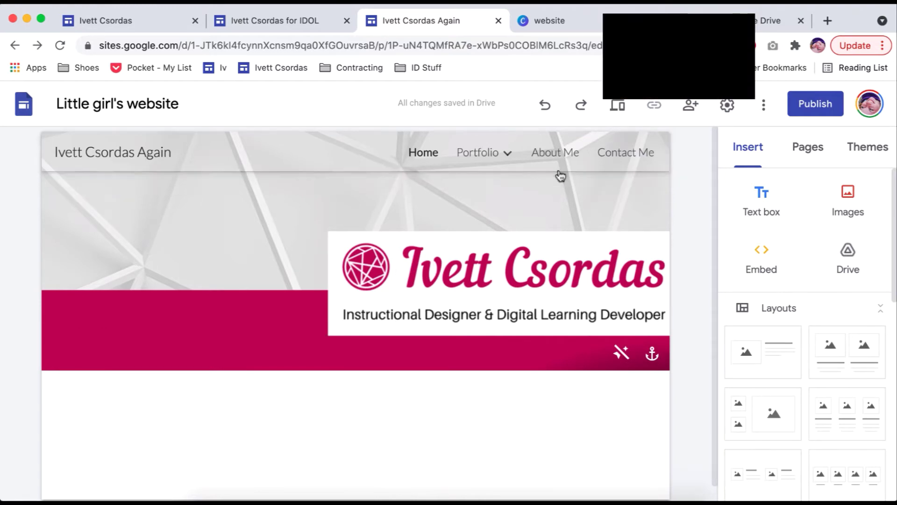
# - Preview the Home page with the banner header in phone and large screen sizes, and return to the editor
pyautogui.click(623, 105)
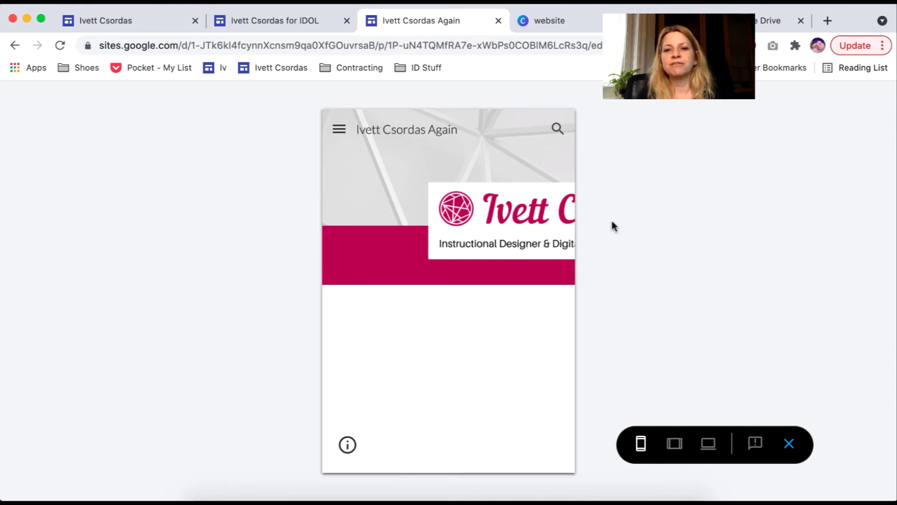
pyautogui.click(707, 444)
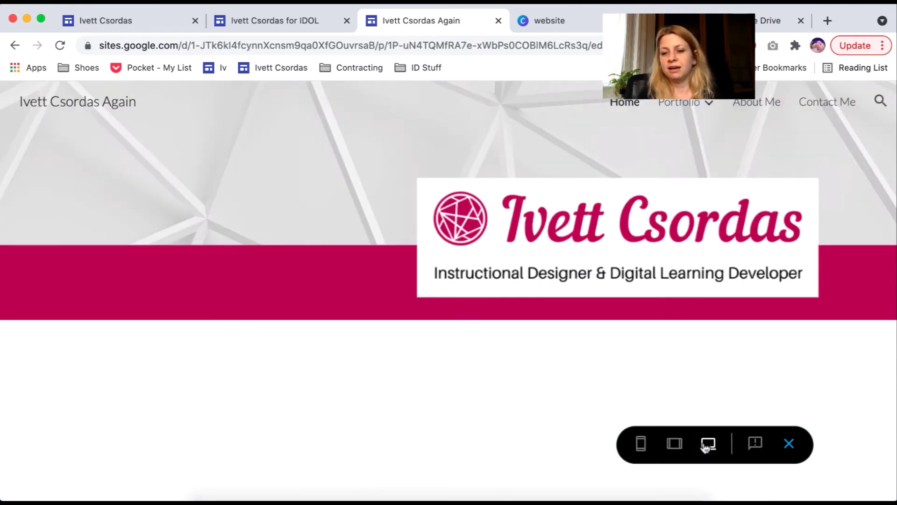
pyautogui.click(789, 444)
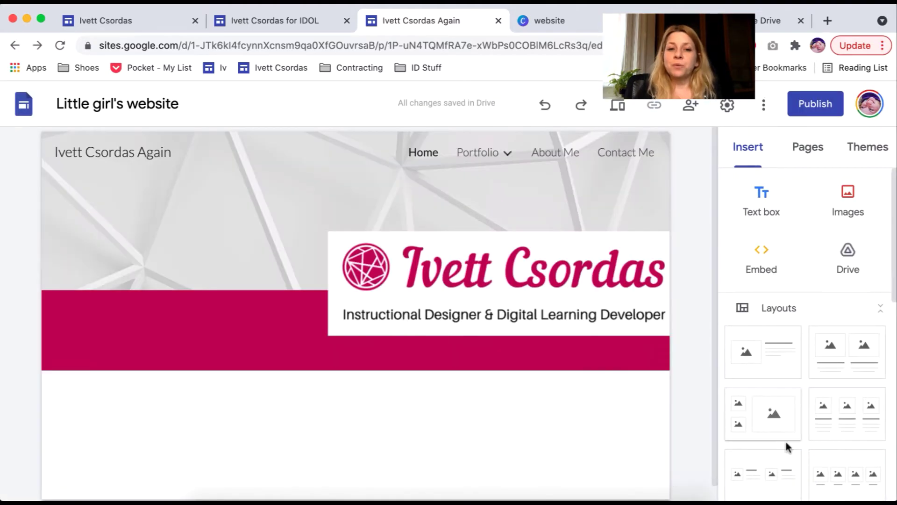
# - Replace the header image with the "Brown Book...site (1).png" file from the WEBSITE folder's Headers subfolder in Documents
pyautogui.moveTo(455, 317)
pyautogui.click(152, 354)
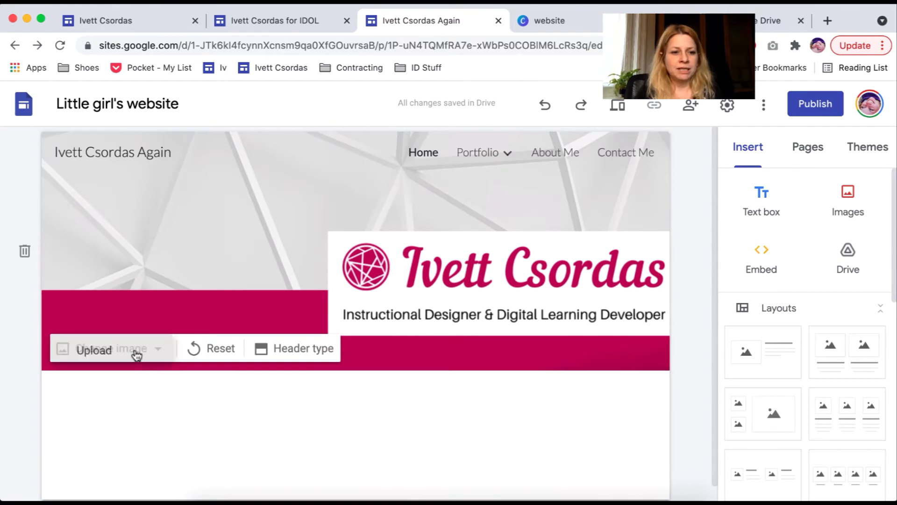
pyautogui.click(124, 391)
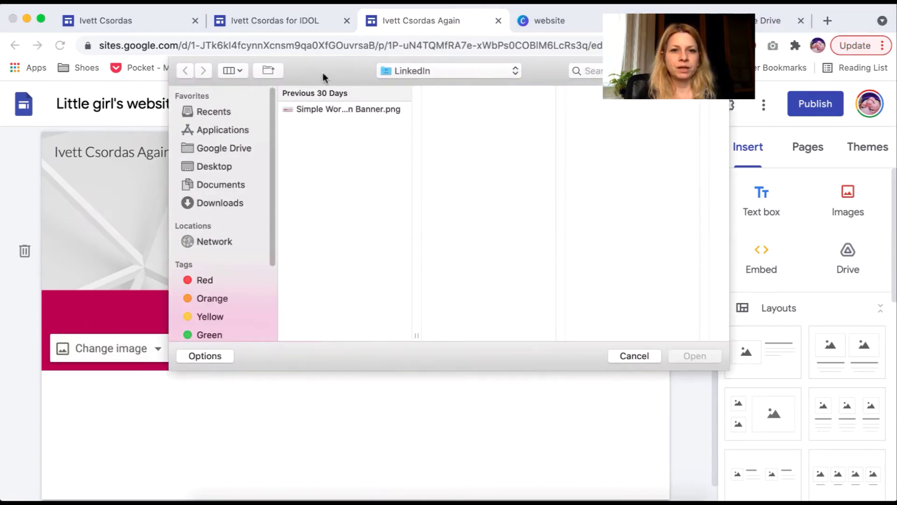
pyautogui.click(405, 72)
pyautogui.click(408, 80)
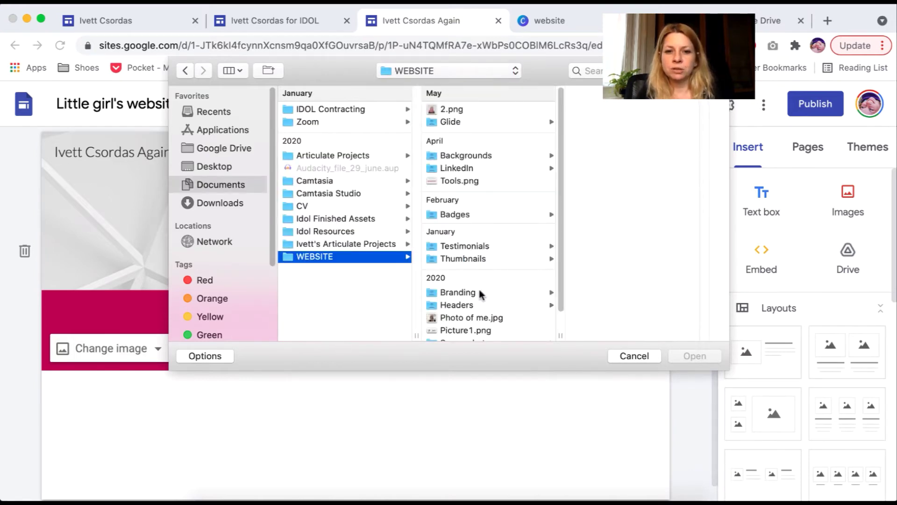
pyautogui.click(469, 305)
pyautogui.click(605, 109)
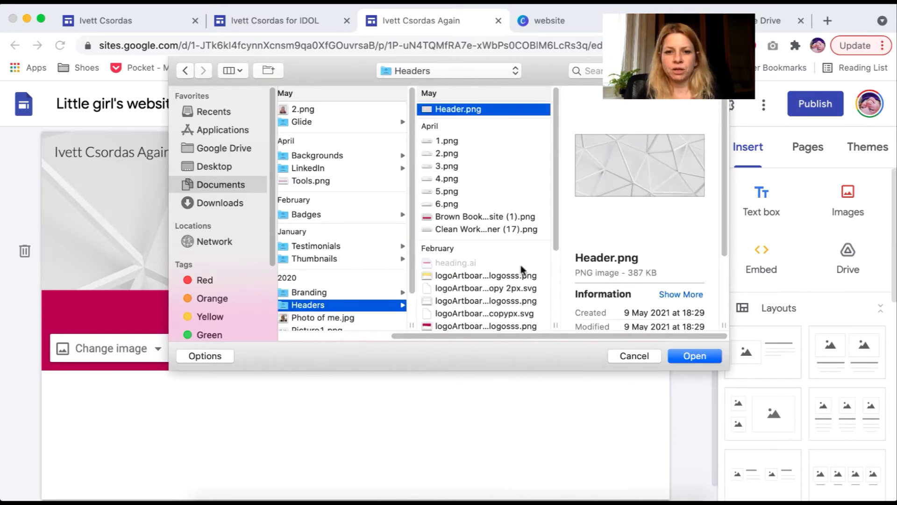
pyautogui.click(467, 217)
pyautogui.click(694, 356)
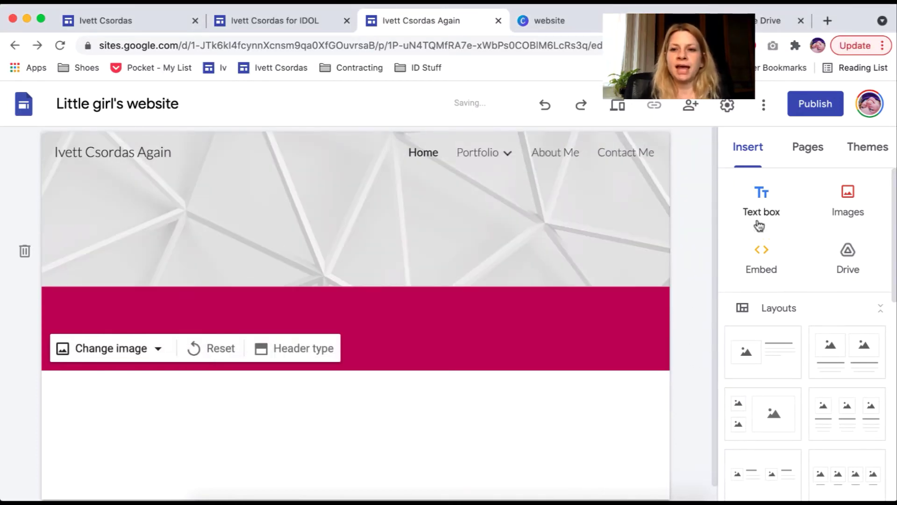
# - Add a text box to the header with the site owner's full name above the line "Instructional Designer & eLearning Developer"
pyautogui.click(754, 205)
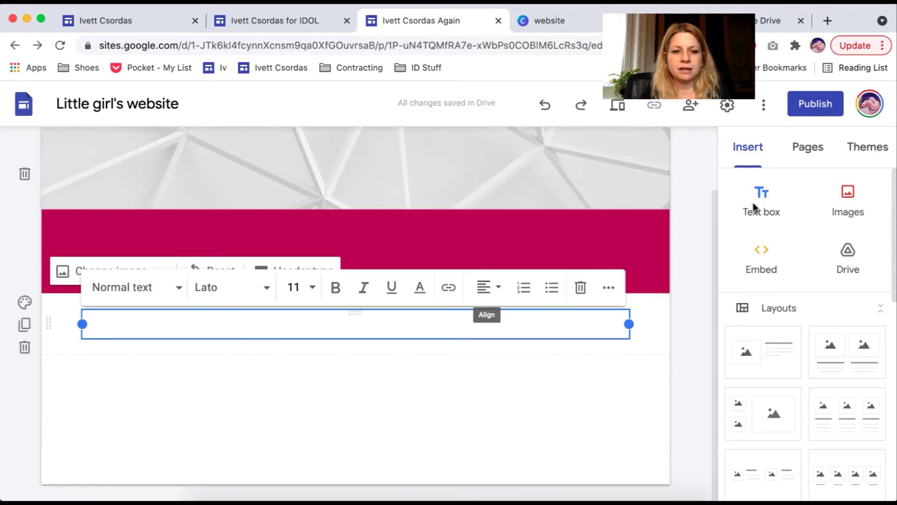
pyautogui.moveTo(352, 314); pyautogui.dragTo(341, 182)
pyautogui.click(291, 233)
pyautogui.write('Ivett Csorda')
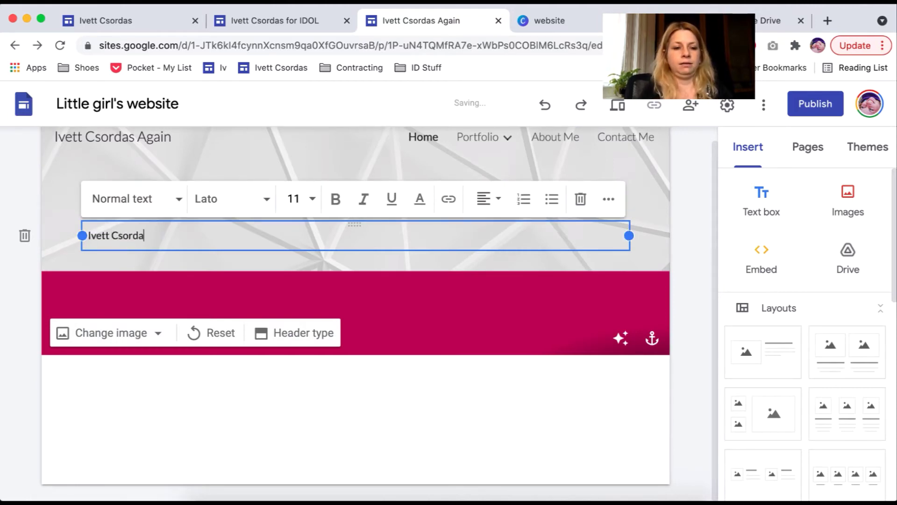
pyautogui.write('s')
pyautogui.press('Return')
pyautogui.write('Instructional')
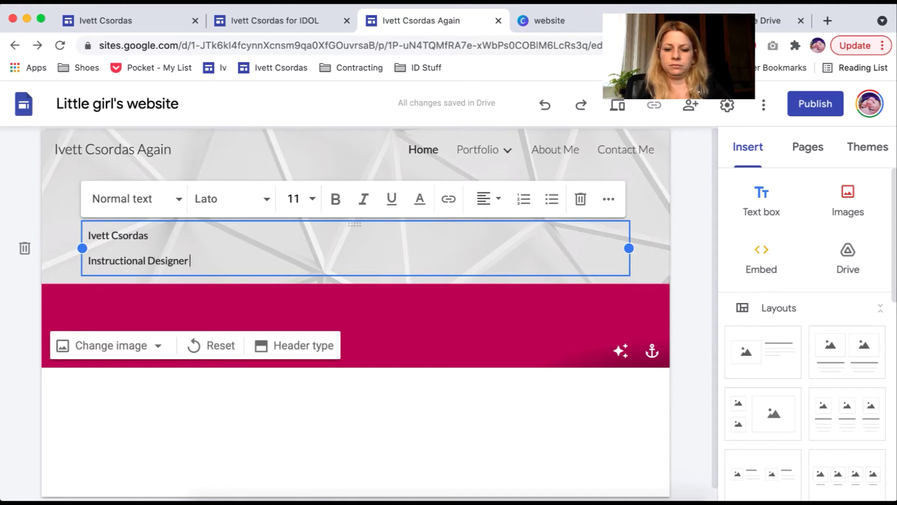
pyautogui.write('Designer &')
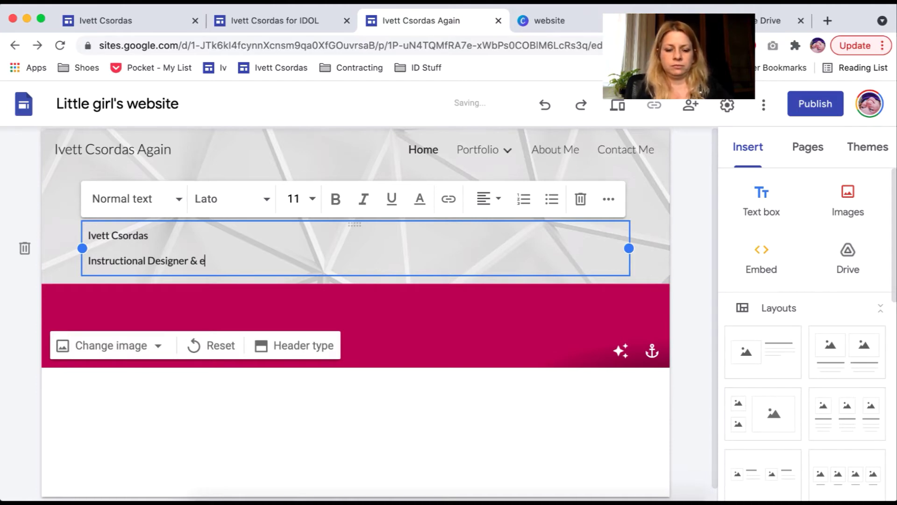
pyautogui.write(' eLearning Developer')
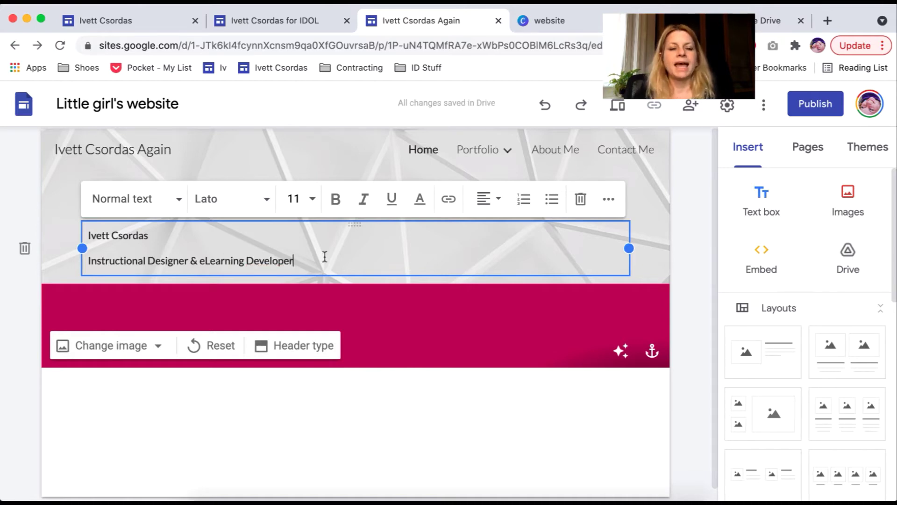
# - Make the "Instructional Designer & eLearning Developer" line in the header bold with font size 18
pyautogui.moveTo(316, 261); pyautogui.dragTo(86, 260)
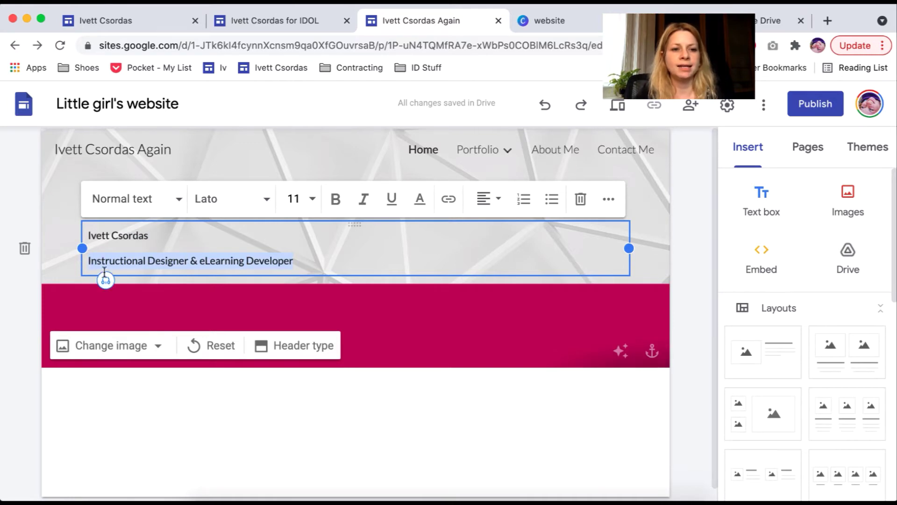
pyautogui.click(336, 201)
pyautogui.click(306, 201)
pyautogui.write('18')
pyautogui.press('Return')
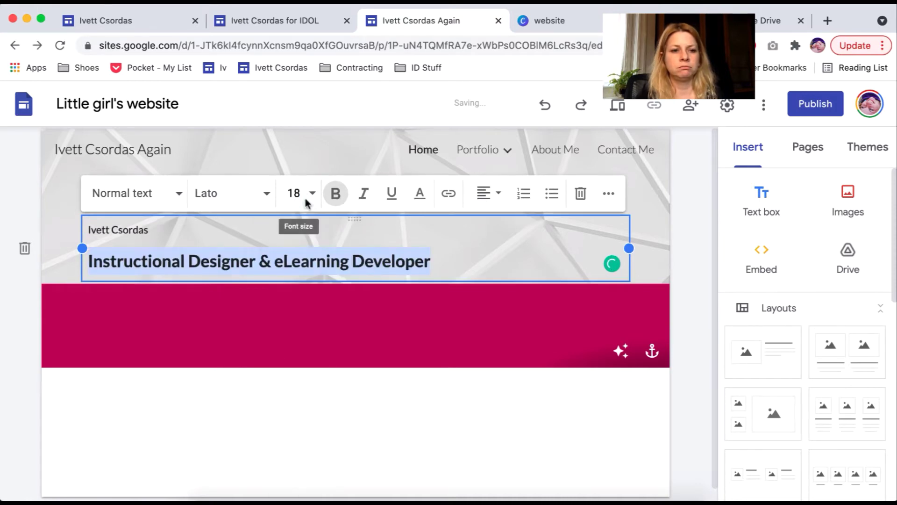
# - Set the font size of the owner's name line in the header text box to 36
pyautogui.moveTo(154, 230); pyautogui.dragTo(89, 231)
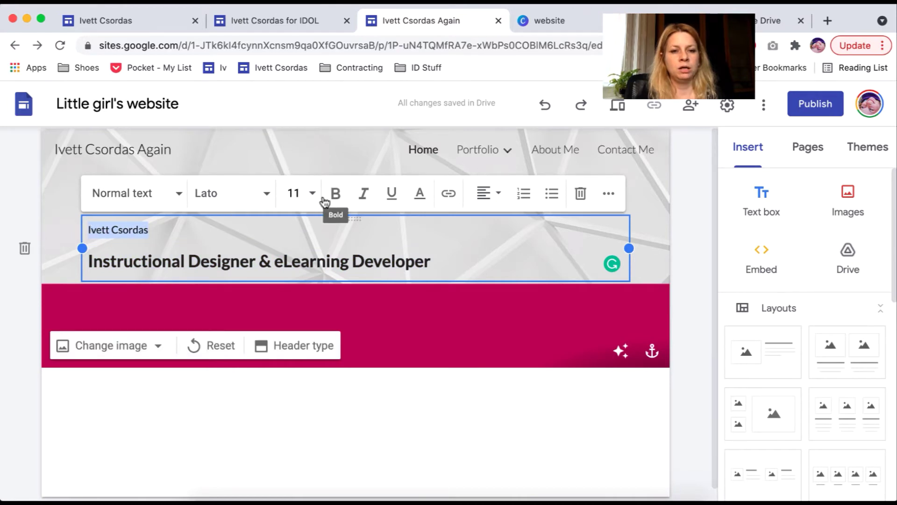
pyautogui.click(302, 199)
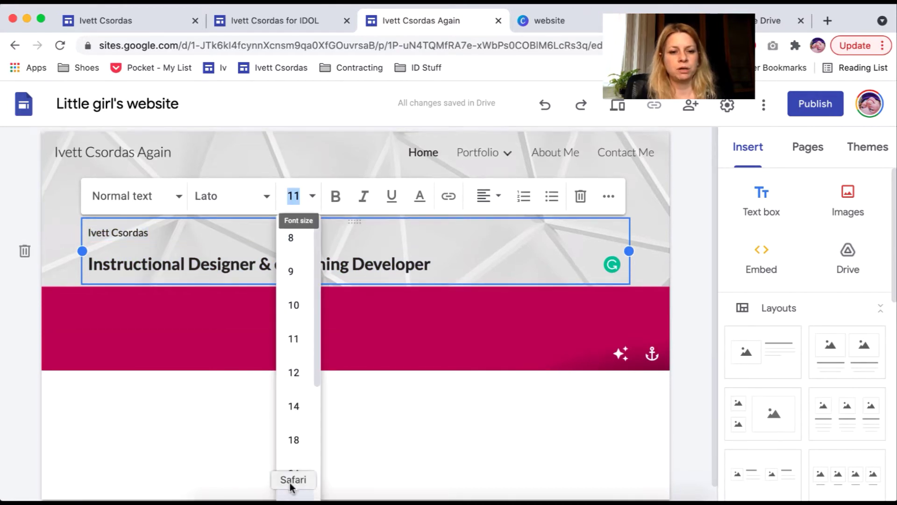
pyautogui.moveTo(314, 360); pyautogui.dragTo(315, 418)
pyautogui.click(293, 428)
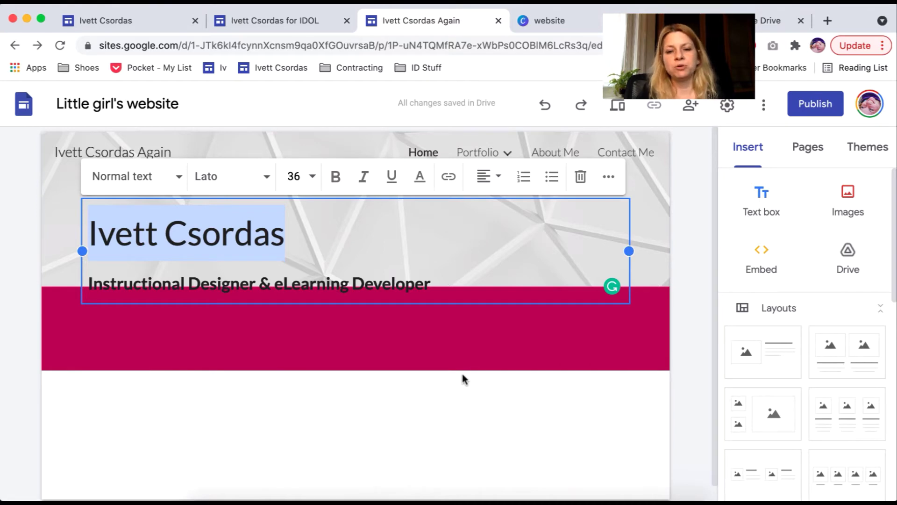
pyautogui.click(462, 411)
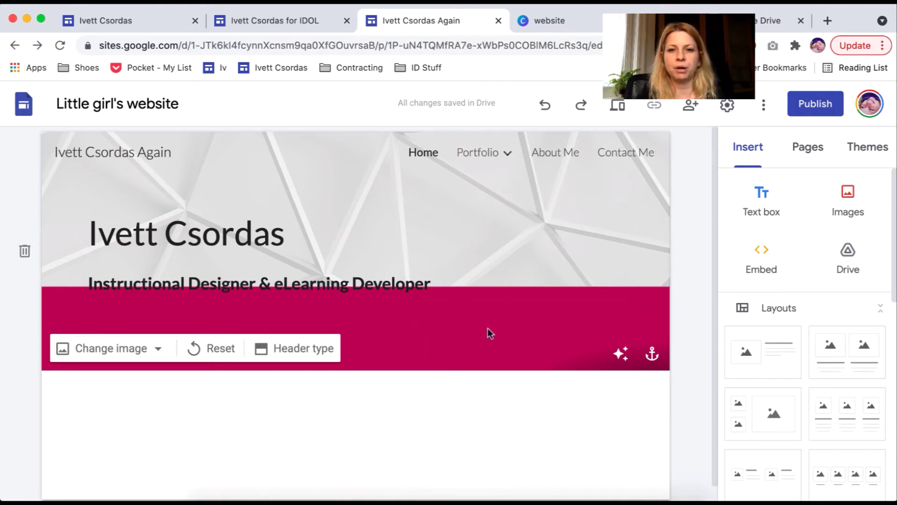
# - Preview the Home page header with the text box in large screen and phone sizes, and return to the editor
pyautogui.click(617, 107)
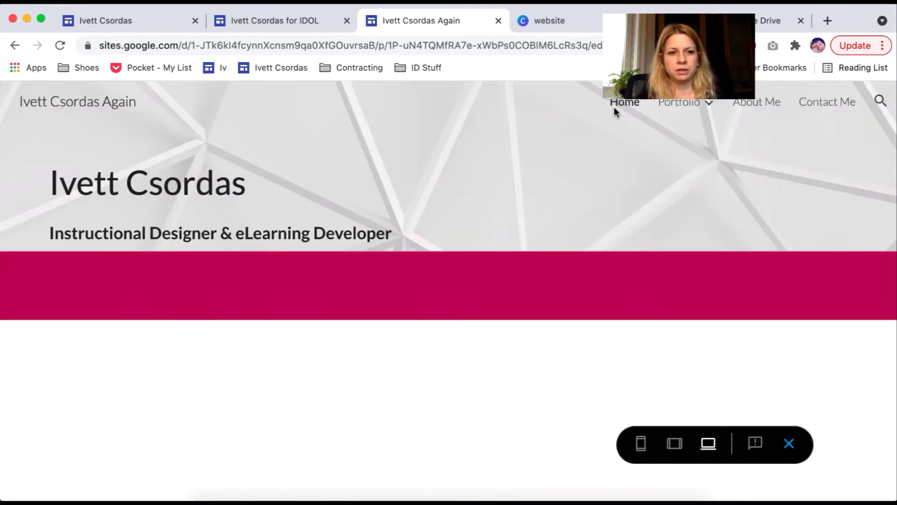
pyautogui.click(641, 446)
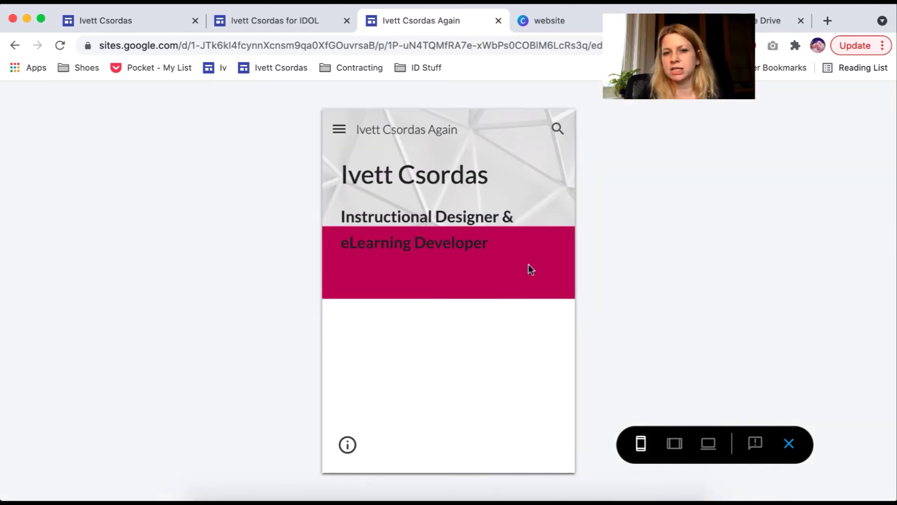
pyautogui.click(787, 446)
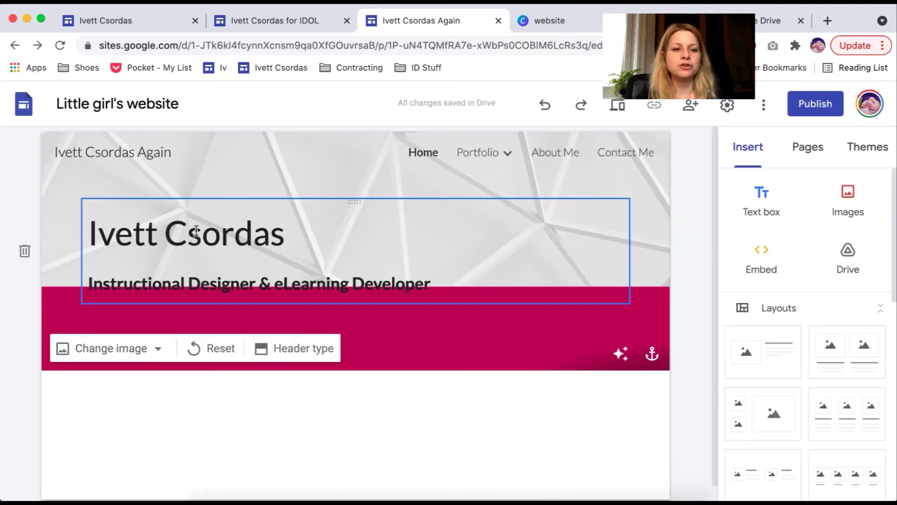
# - Delete the text box with the name and job title from the header
pyautogui.click(355, 202)
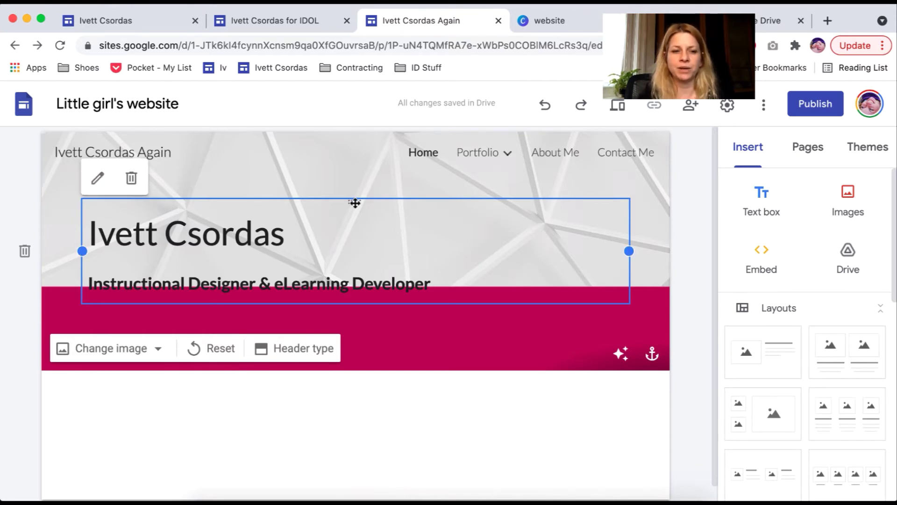
pyautogui.click(134, 178)
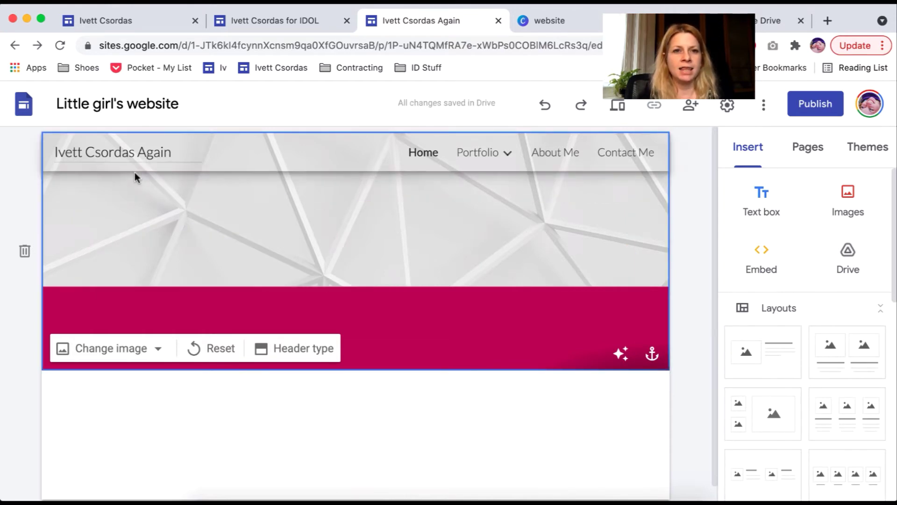
# - Check the Demonstration site's header, then insert "Business card (1).png" from the WEBSITE folder's Branding subfolder on the Home page of "Little girl's website"
pyautogui.click(247, 23)
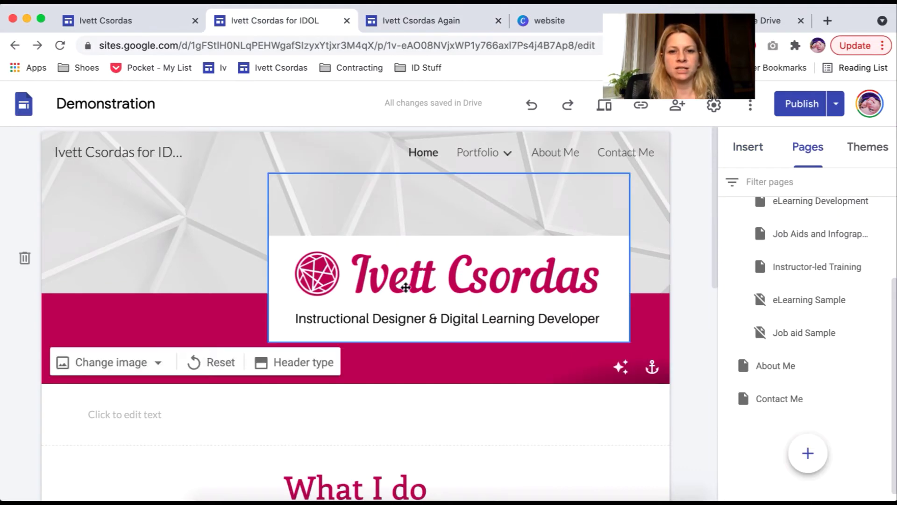
pyautogui.click(428, 25)
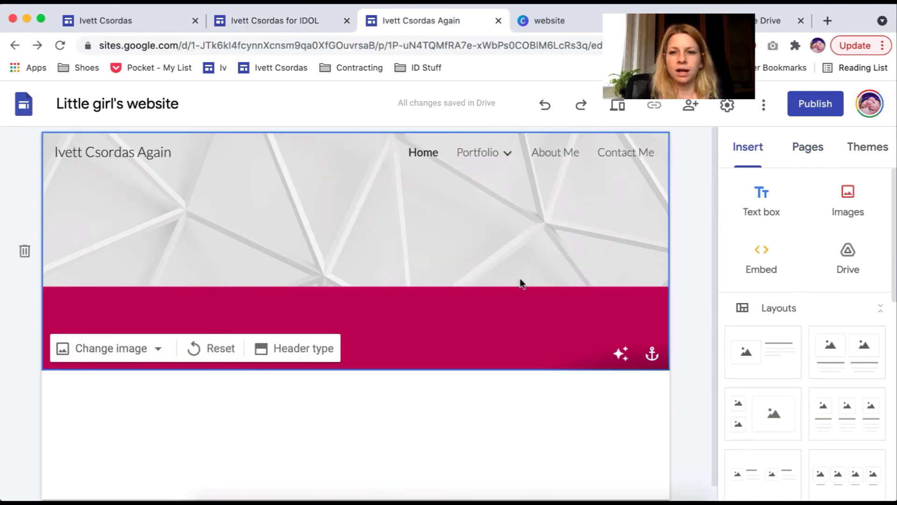
pyautogui.click(846, 202)
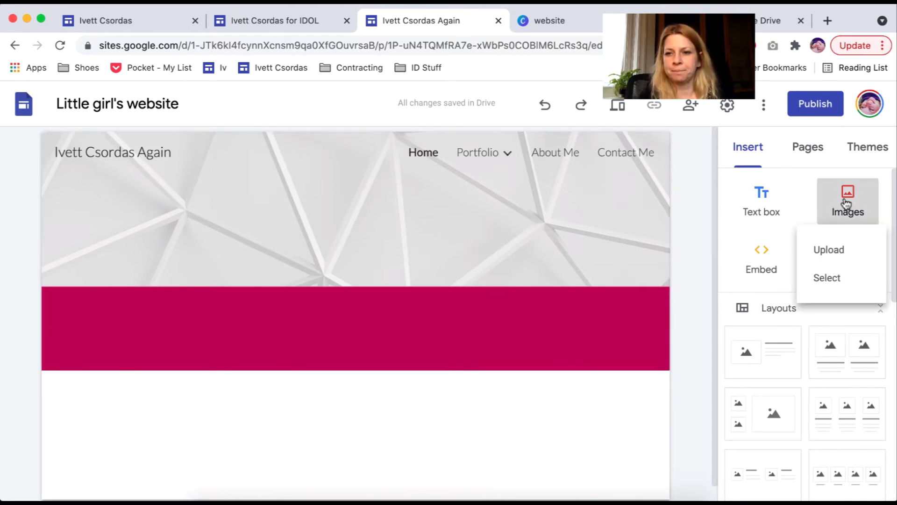
pyautogui.click(828, 255)
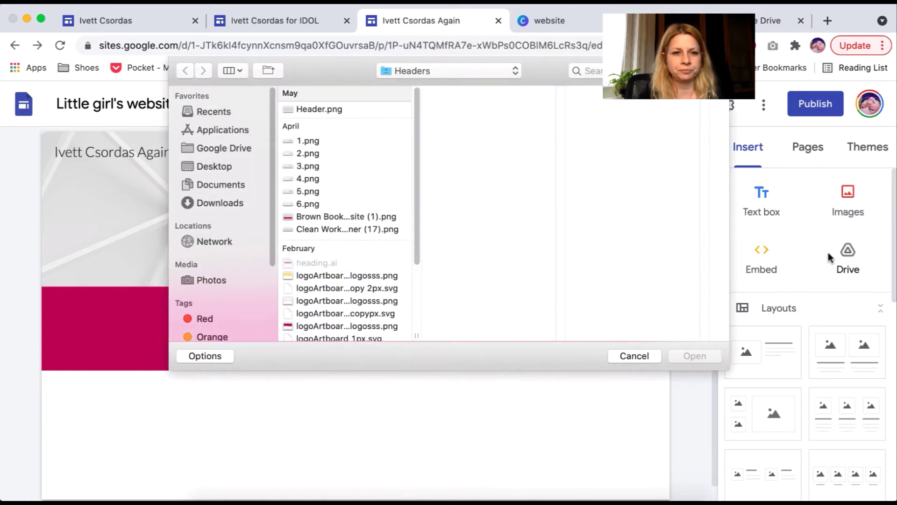
pyautogui.click(435, 71)
pyautogui.click(427, 82)
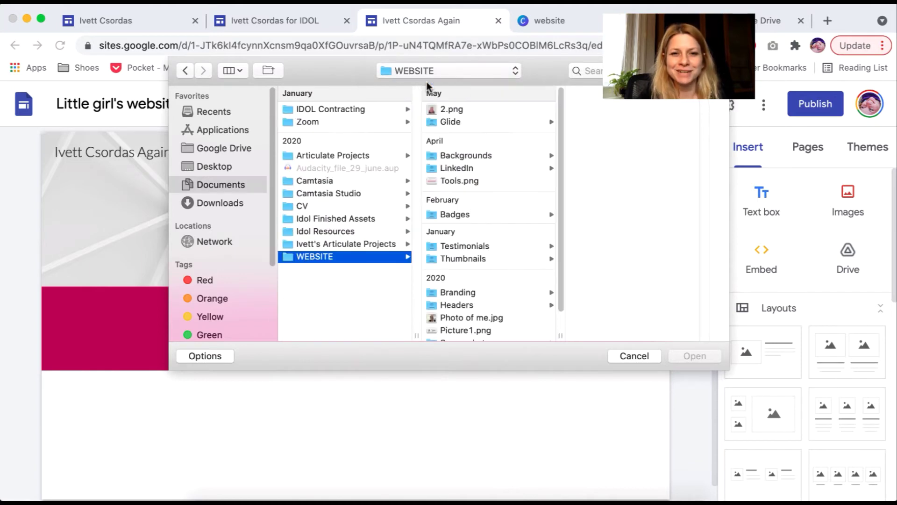
pyautogui.moveTo(559, 119); pyautogui.dragTo(557, 140)
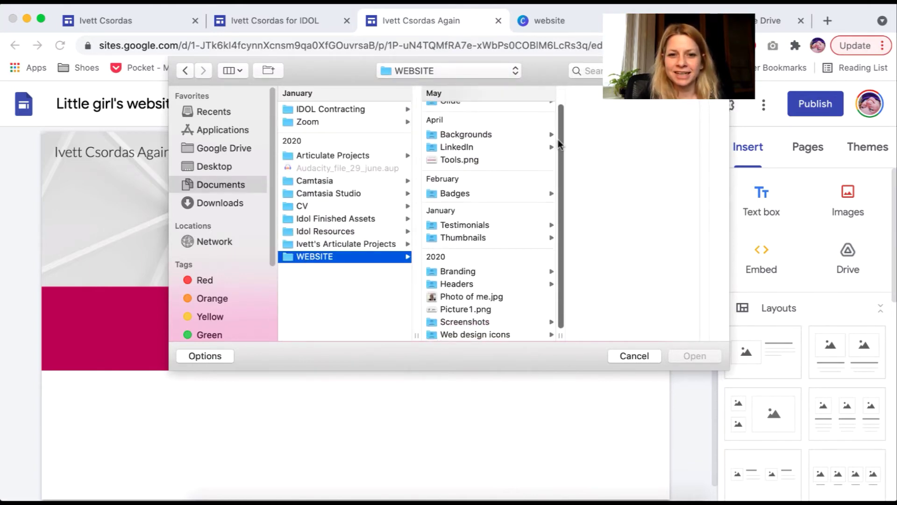
pyautogui.click(475, 273)
pyautogui.click(613, 165)
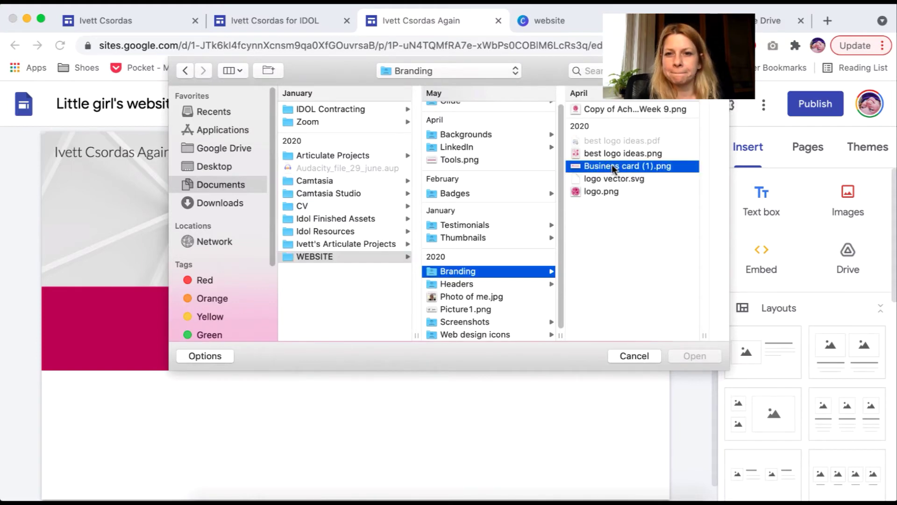
pyautogui.click(700, 353)
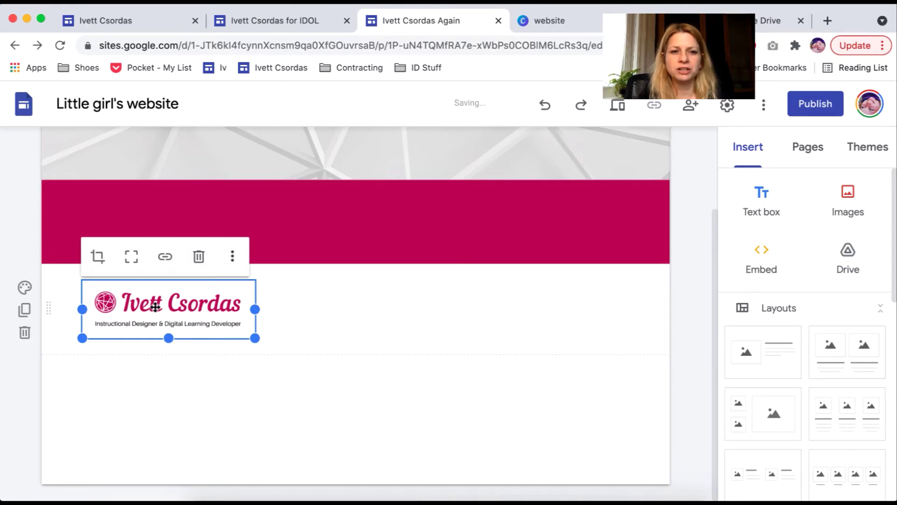
# - Move the inserted logo image into the middle of the header and enlarge it rightward to about twice its width
pyautogui.moveTo(155, 307); pyautogui.dragTo(368, 268)
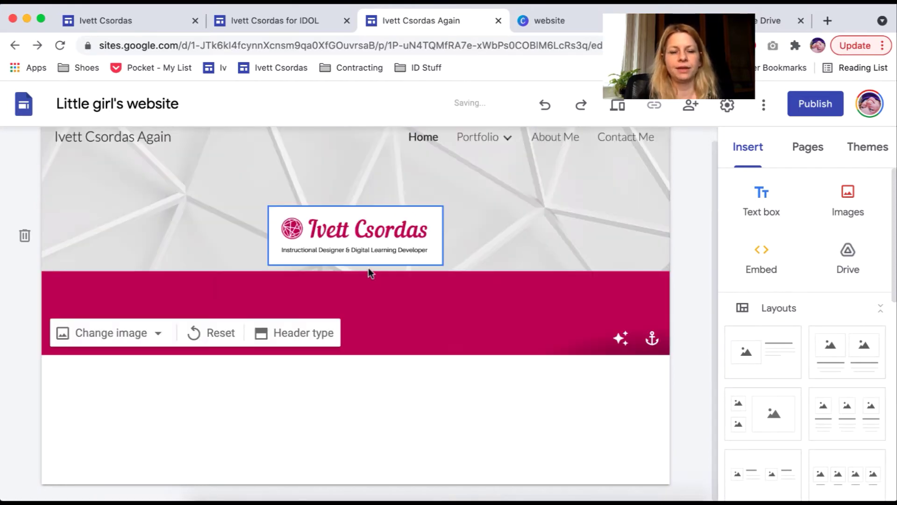
pyautogui.click(372, 239)
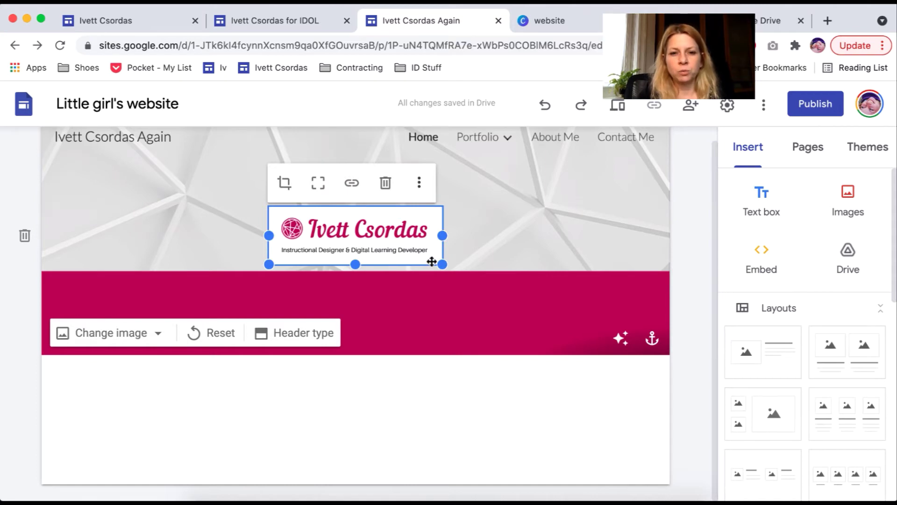
pyautogui.moveTo(442, 264); pyautogui.dragTo(651, 327)
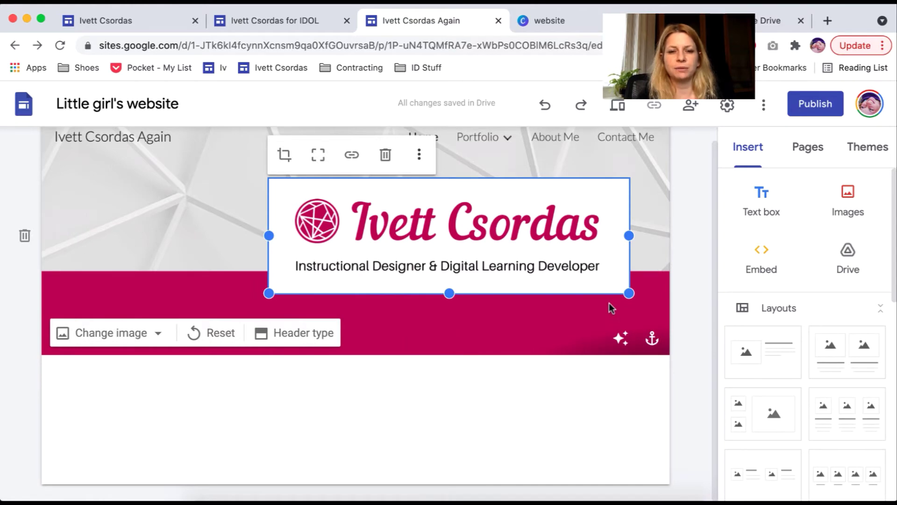
pyautogui.moveTo(451, 237)
pyautogui.mouseDown()
pyautogui.moveTo(447, 251)
pyautogui.moveTo(225, 250)
pyautogui.moveTo(507, 250)
pyautogui.moveTo(235, 251)
pyautogui.moveTo(343, 248)
pyautogui.moveTo(321, 240)
pyautogui.moveTo(413, 242)
pyautogui.moveTo(291, 246)
pyautogui.moveTo(448, 241)
pyautogui.moveTo(392, 240)
pyautogui.moveTo(461, 251)
pyautogui.mouseUp()
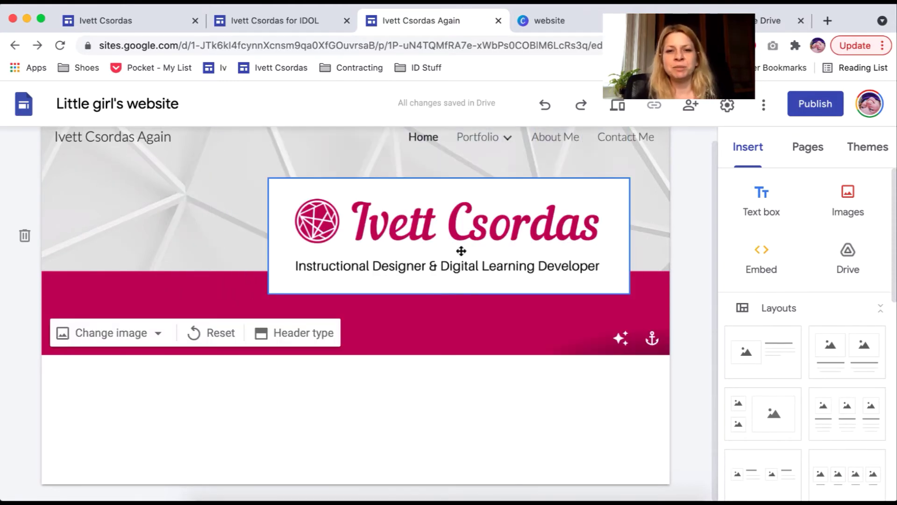
# - Check the Demonstration site's header, then place a new text box above the logo in the Little girl's website header and shift both rightward
pyautogui.click(286, 20)
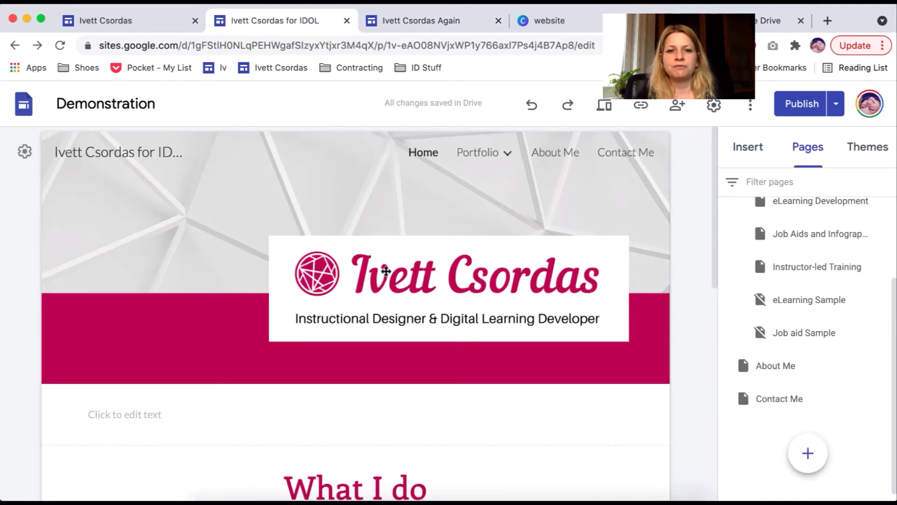
pyautogui.moveTo(481, 297)
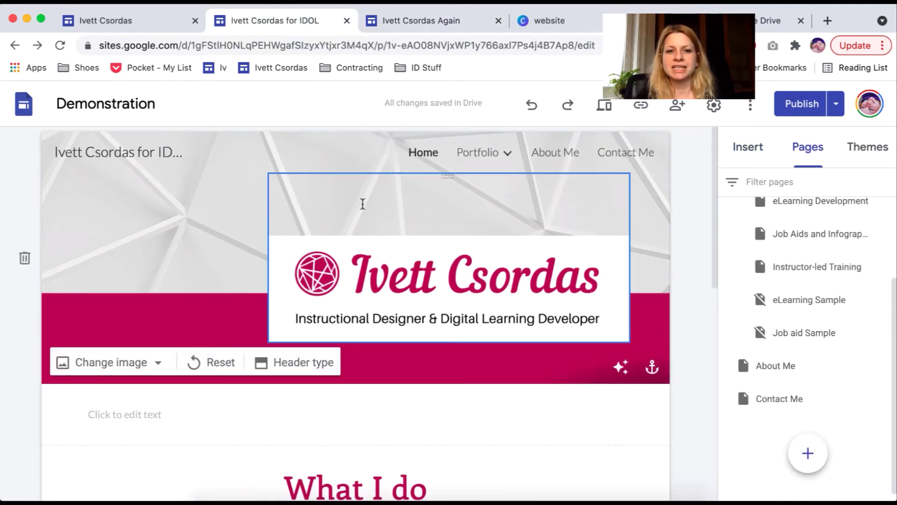
pyautogui.click(430, 24)
pyautogui.moveTo(438, 235)
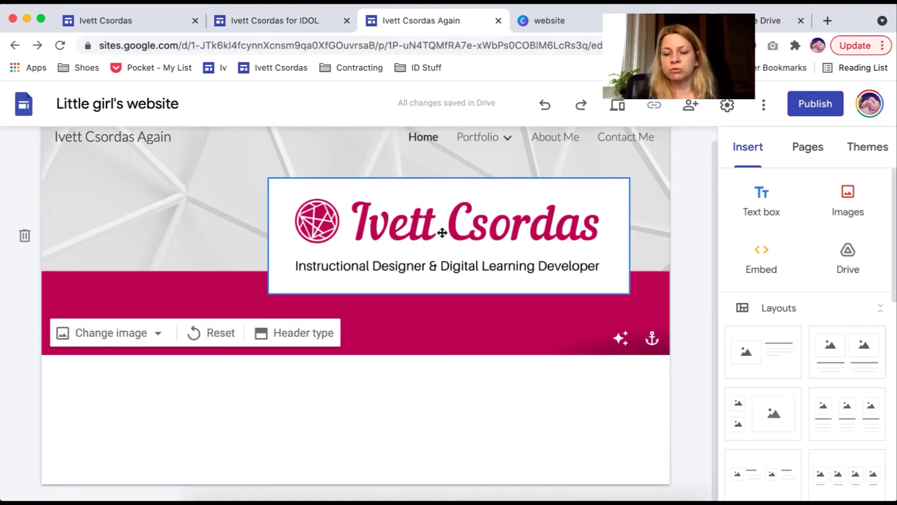
pyautogui.click(770, 204)
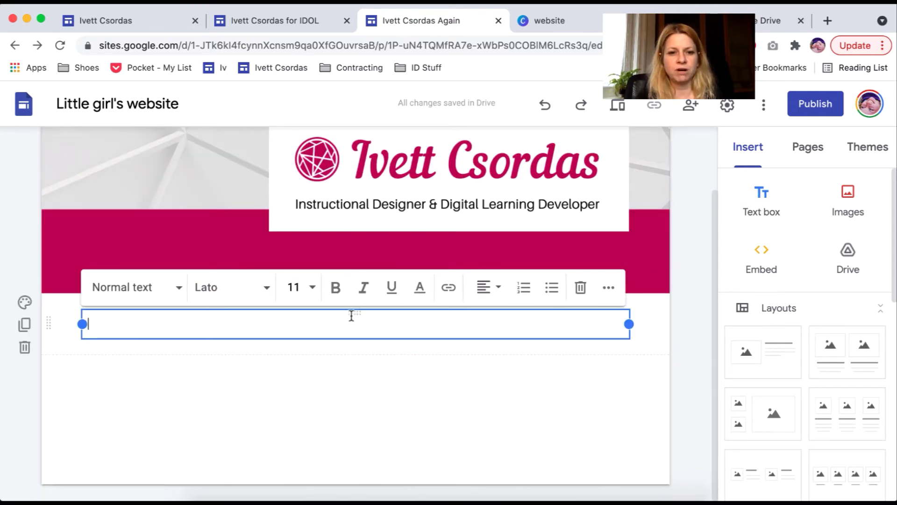
pyautogui.moveTo(355, 315); pyautogui.dragTo(370, 203)
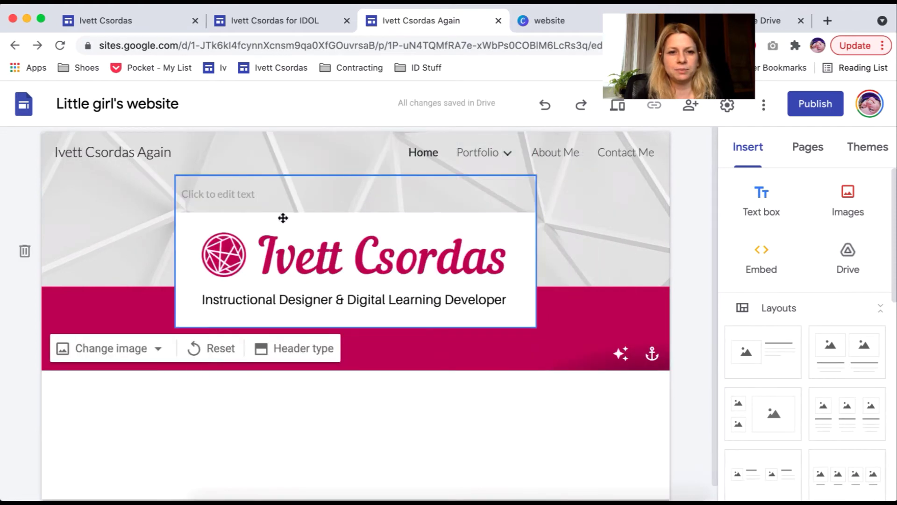
pyautogui.moveTo(229, 261); pyautogui.dragTo(458, 257)
# - Try pushing the logo down with six empty lines in the text box above it, then remove those lines
pyautogui.click(363, 197)
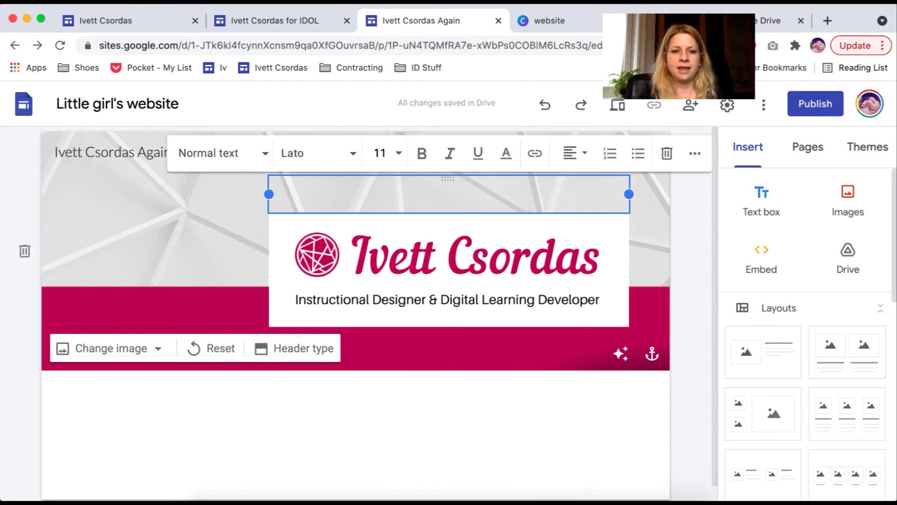
pyautogui.press('Return')
pyautogui.press('Return')
pyautogui.press('Return')
pyautogui.press('Return')
pyautogui.press('Return')
pyautogui.press('Return')
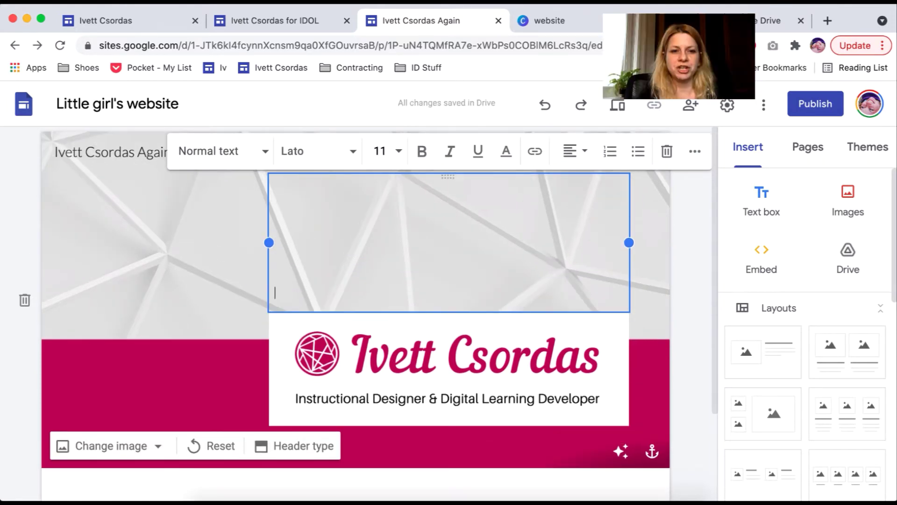
pyautogui.press('BackSpace')
pyautogui.press('BackSpace')
pyautogui.press('BackSpace')
pyautogui.press('BackSpace')
pyautogui.press('BackSpace')
pyautogui.press('BackSpace')
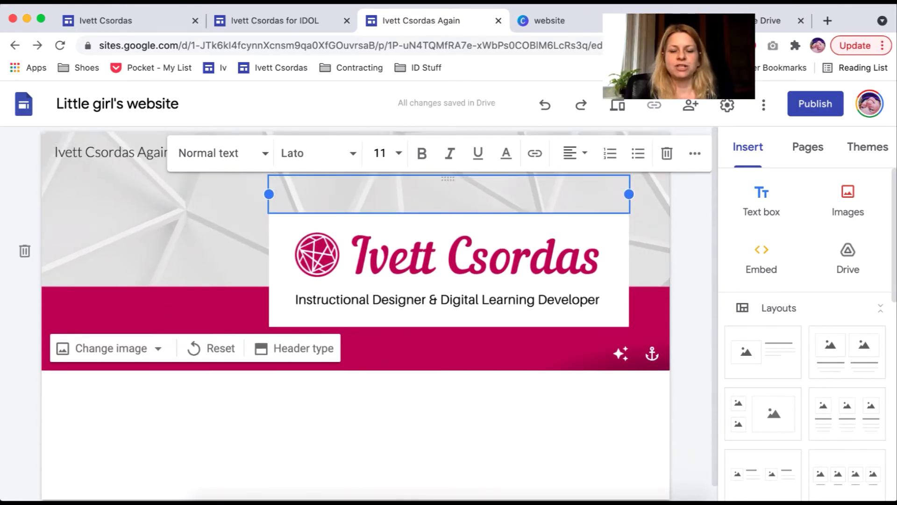
pyautogui.click(432, 381)
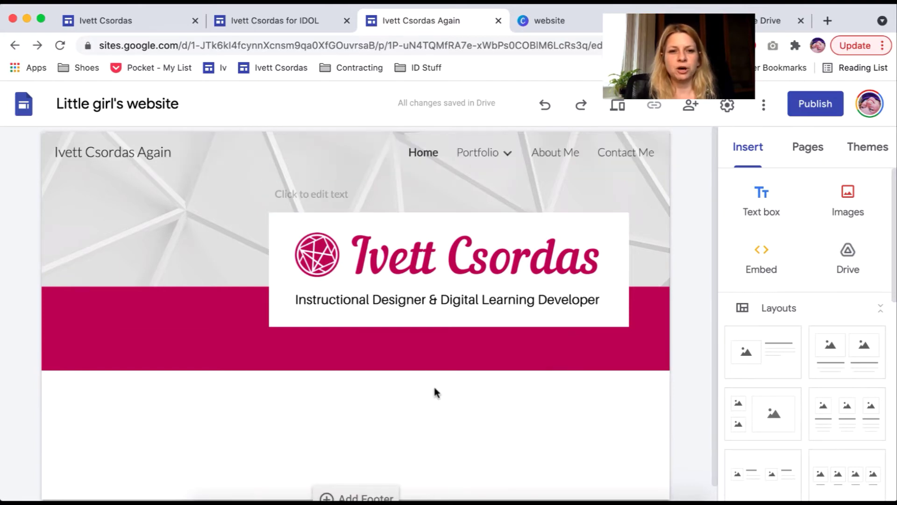
# - Add one empty line to the text box above the logo to lower the logo in the header
pyautogui.click(355, 196)
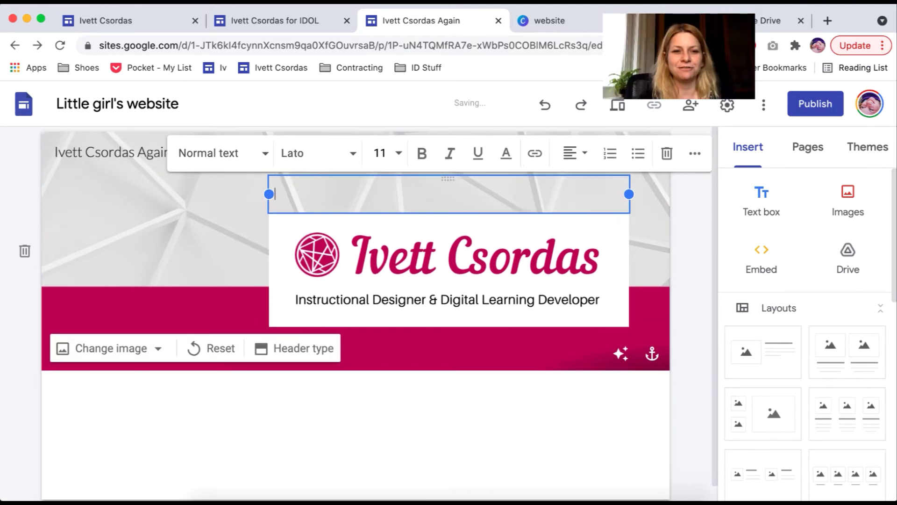
pyautogui.press('Return')
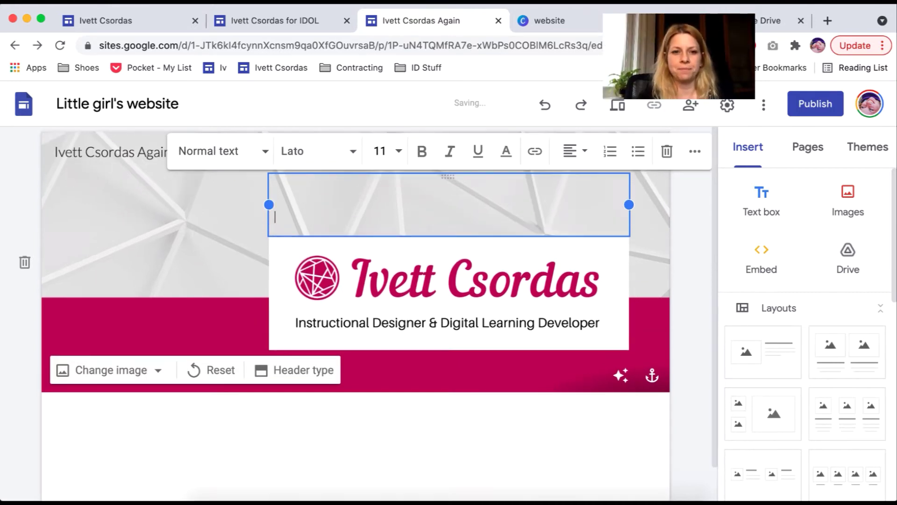
pyautogui.click(441, 437)
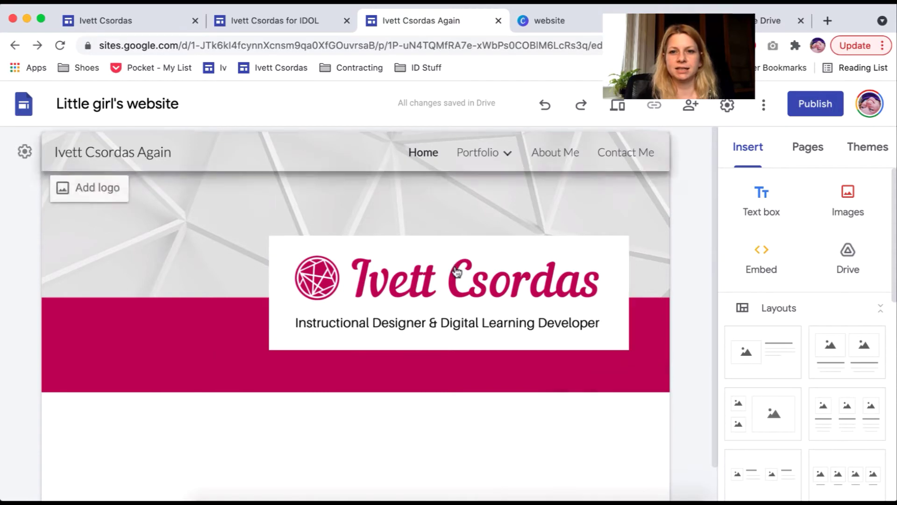
# - Preview the Home page in phone, tablet and large screen sizes, and return to the editor
pyautogui.click(622, 111)
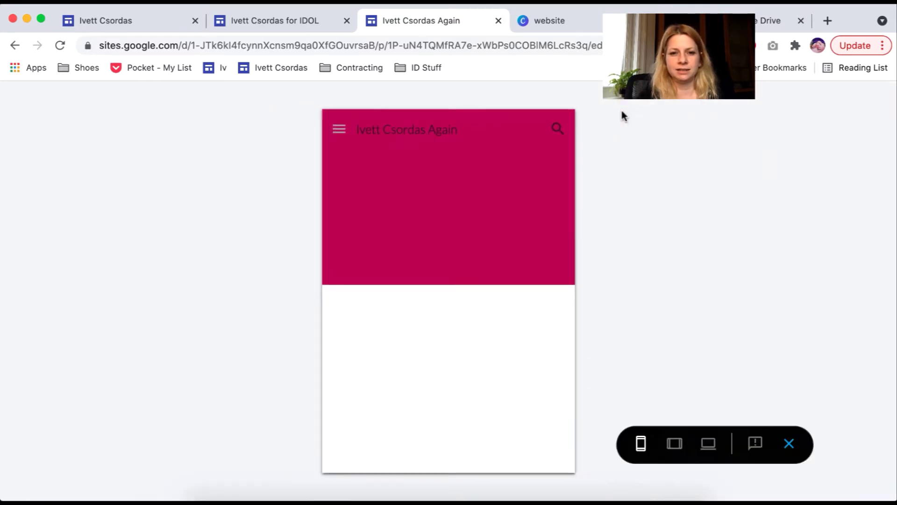
pyautogui.click(675, 444)
pyautogui.click(707, 445)
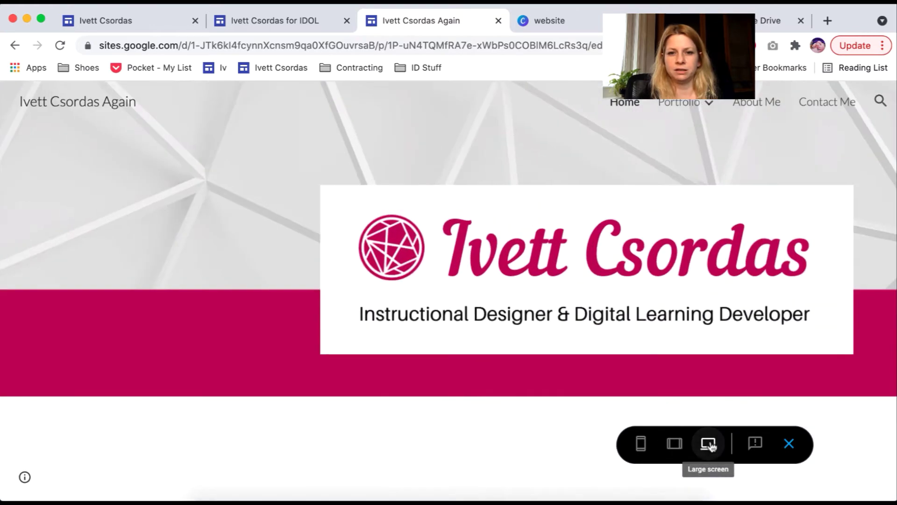
pyautogui.click(787, 445)
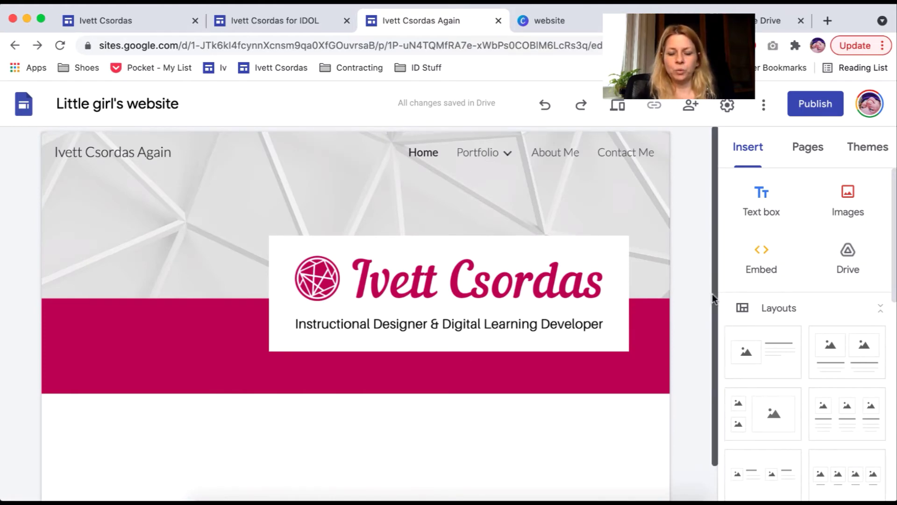
# - Compare with the Demonstration site's Home page, then insert the layout of four captioned images below the header of Little girl's website
pyautogui.scroll(-1, 712, 294)
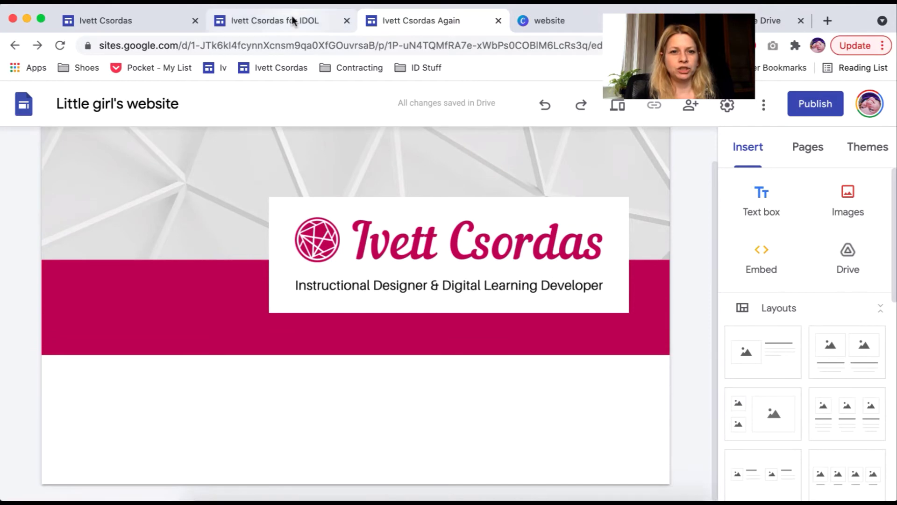
pyautogui.click(293, 21)
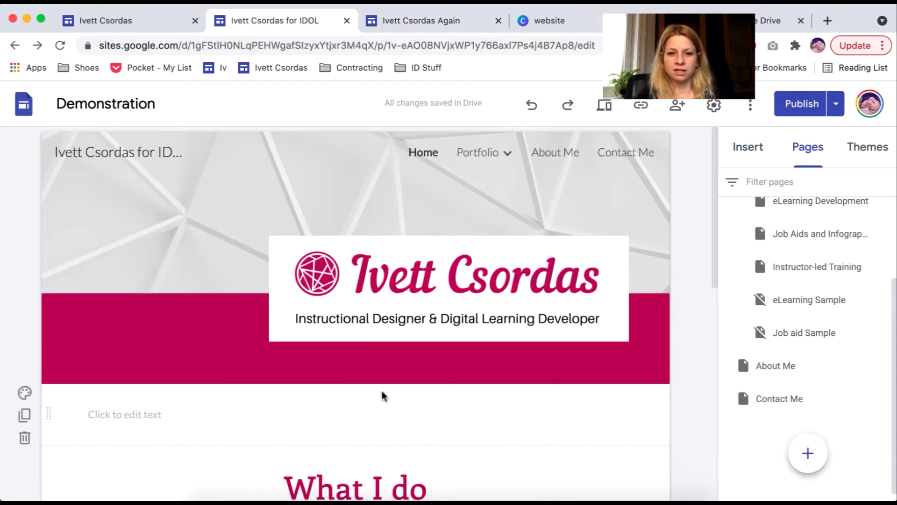
pyautogui.click(408, 21)
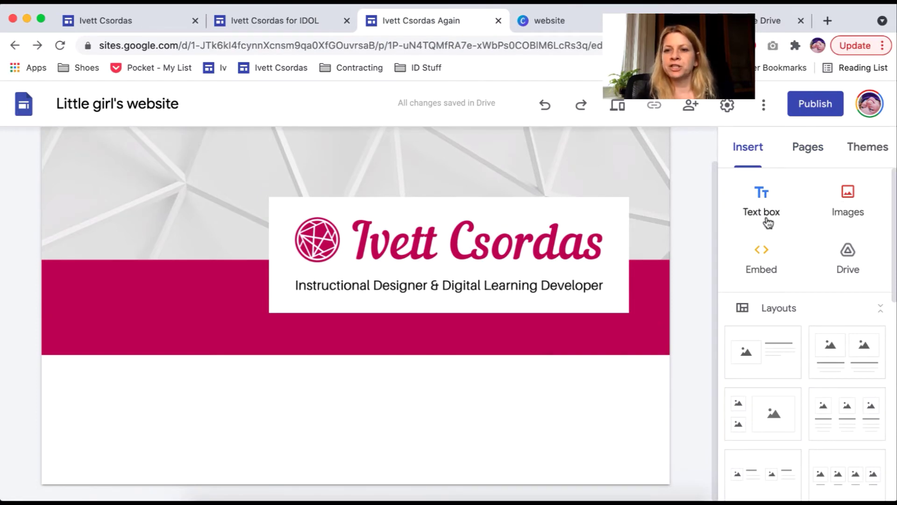
pyautogui.moveTo(894, 243); pyautogui.dragTo(894, 301)
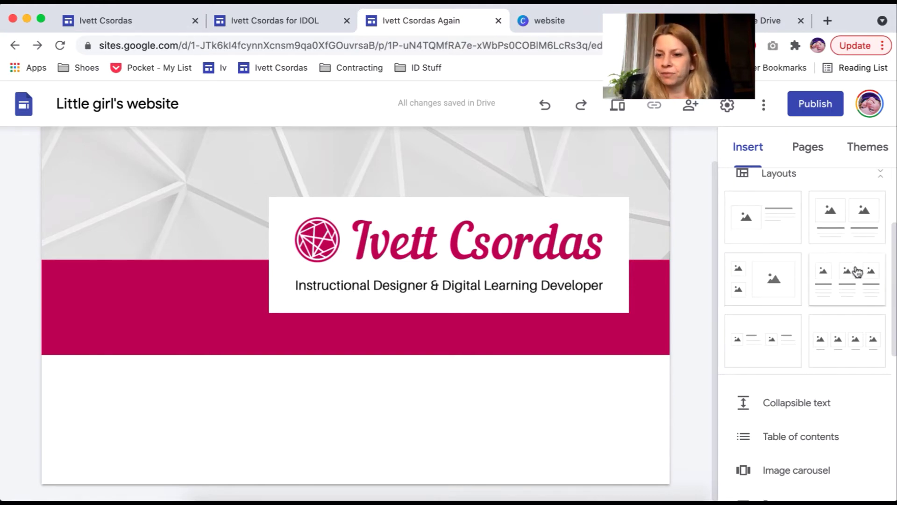
pyautogui.click(848, 347)
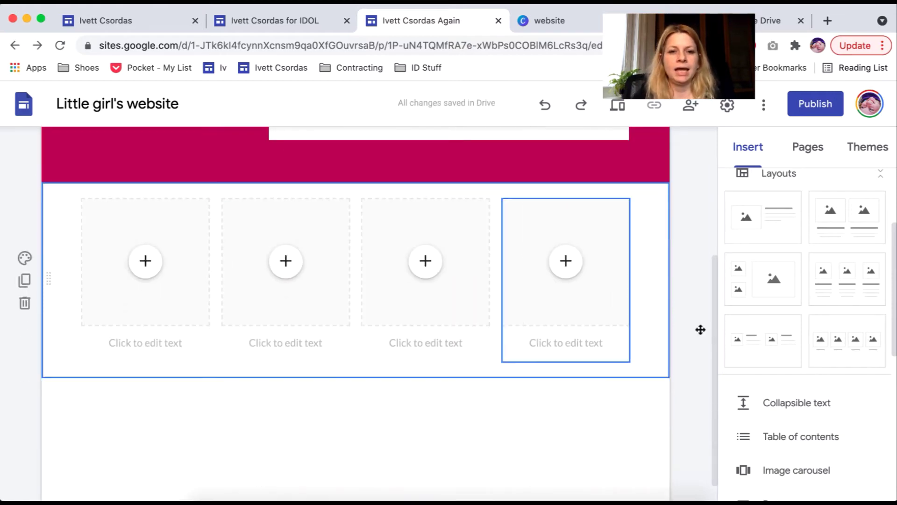
# - Upload "Asset 124kb.png" from the WEBSITE folder's "Web design icons" subfolder into the first image placeholder
pyautogui.click(146, 262)
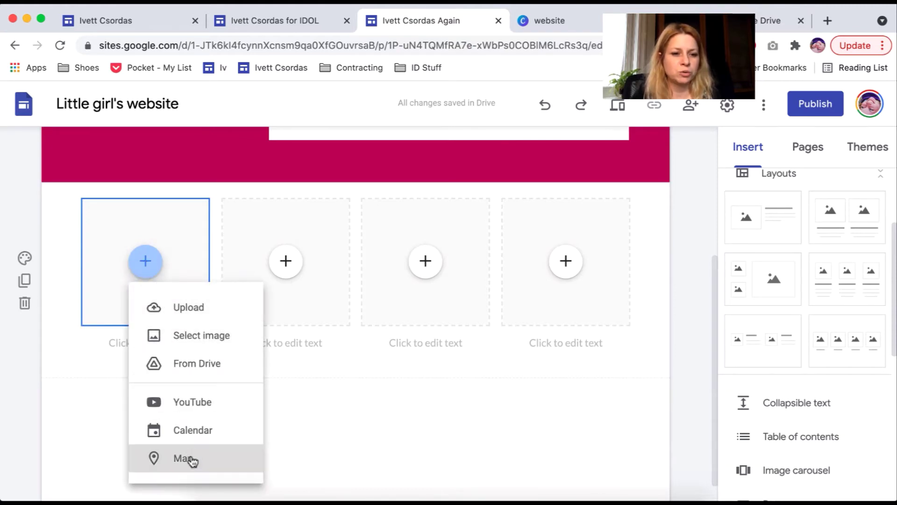
pyautogui.click(186, 309)
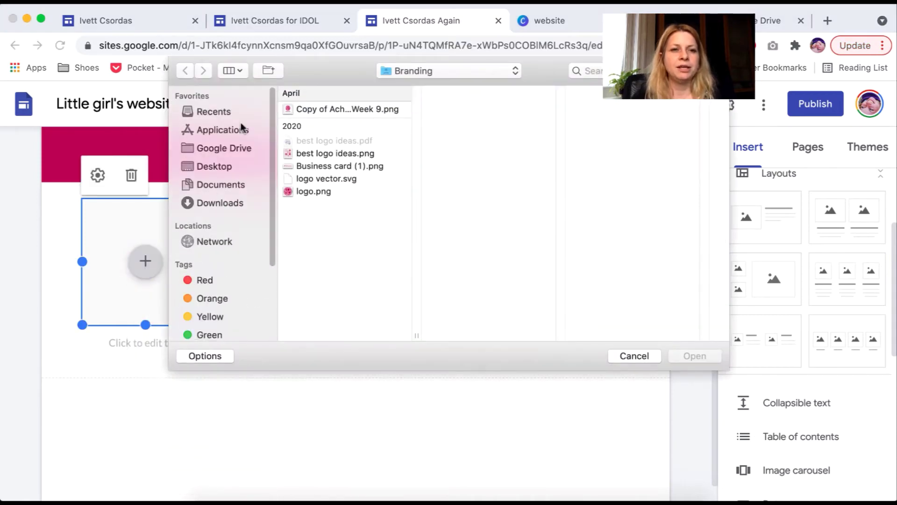
pyautogui.click(421, 71)
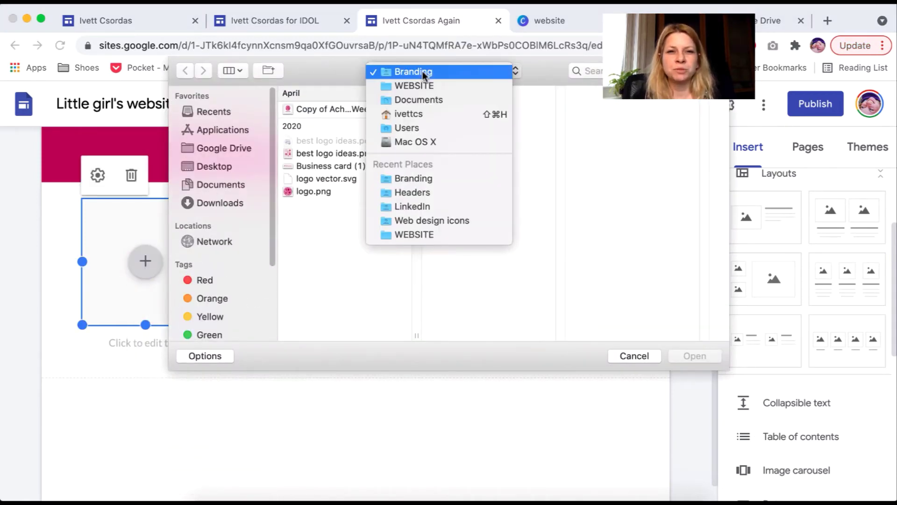
pyautogui.click(416, 85)
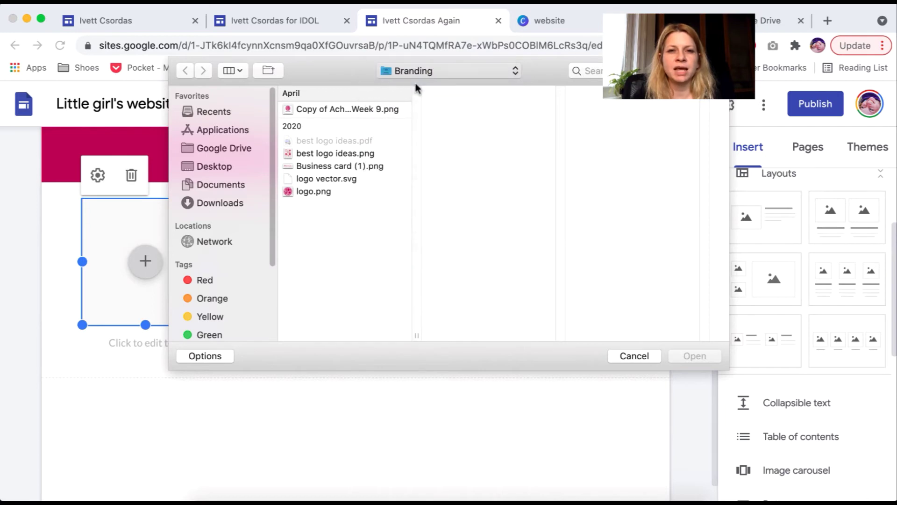
pyautogui.click(475, 293)
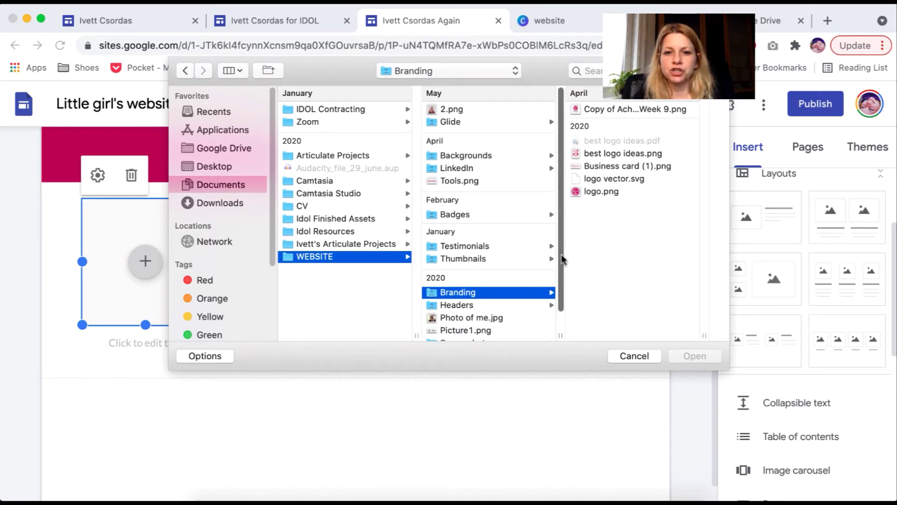
pyautogui.scroll(-3, 561, 262)
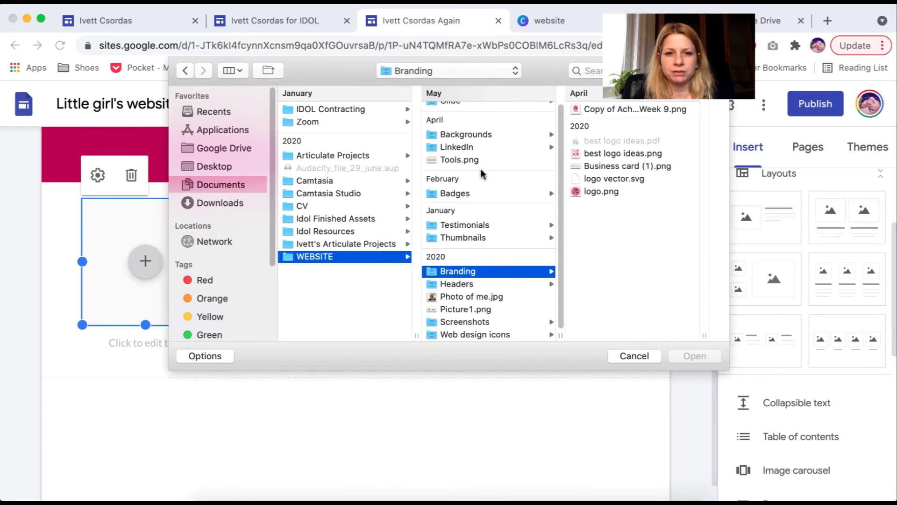
pyautogui.moveTo(560, 192); pyautogui.dragTo(563, 149)
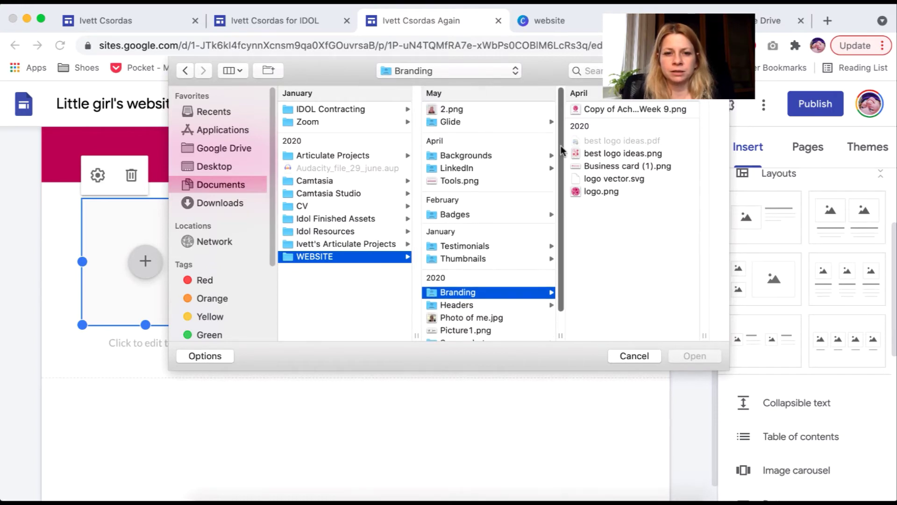
pyautogui.scroll(-2, 562, 149)
pyautogui.click(474, 335)
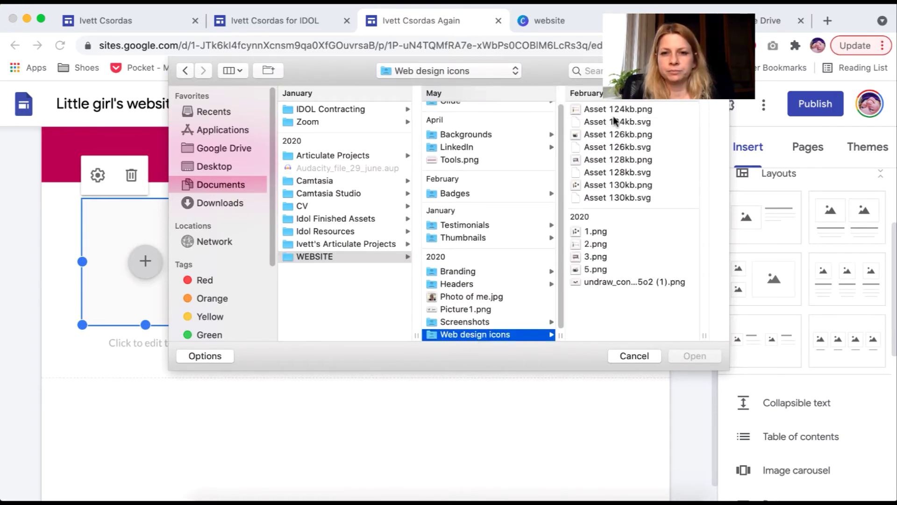
pyautogui.click(617, 108)
pyautogui.click(692, 357)
# - Upload "Asset 126kb.png" from the "Web design icons" folder into the second image placeholder
pyautogui.click(286, 263)
pyautogui.click(325, 307)
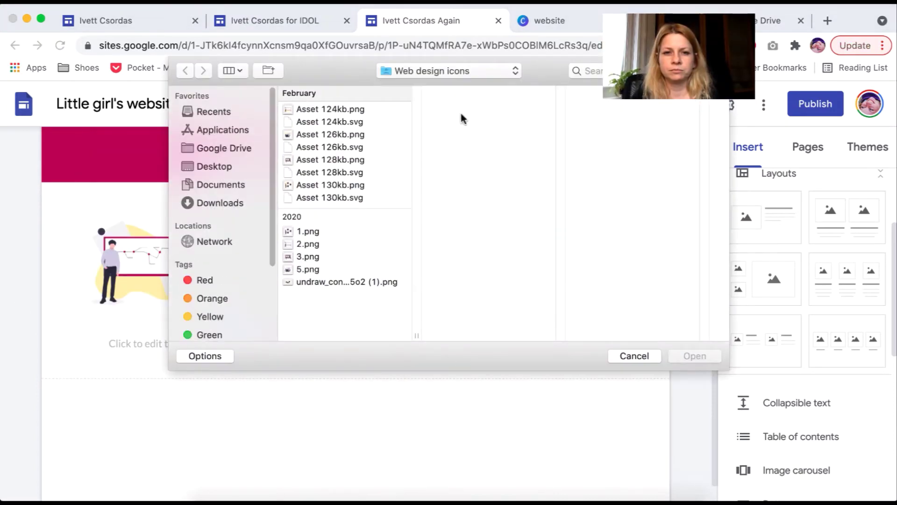
pyautogui.click(326, 134)
pyautogui.click(695, 355)
# - Upload "Asset 128kb.png" from the "Web design icons" folder into the third image placeholder
pyautogui.click(425, 269)
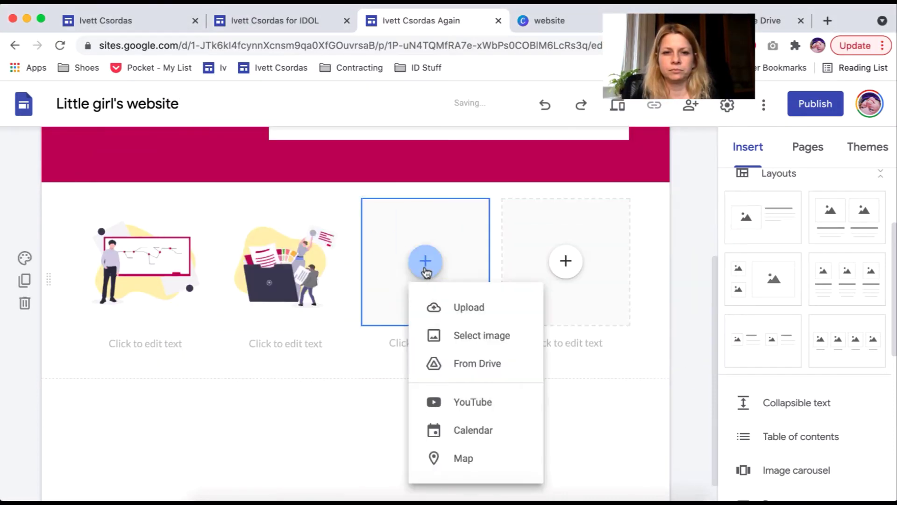
pyautogui.click(461, 306)
pyautogui.click(303, 159)
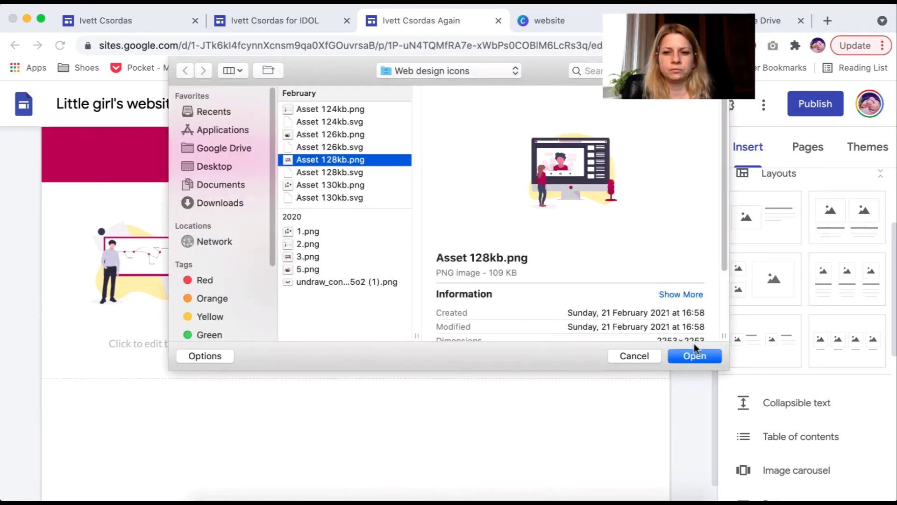
pyautogui.click(694, 356)
# - Upload "Asset 130kb.png" from the "Web design icons" folder into the fourth image placeholder, then select the third image
pyautogui.click(566, 275)
pyautogui.click(588, 305)
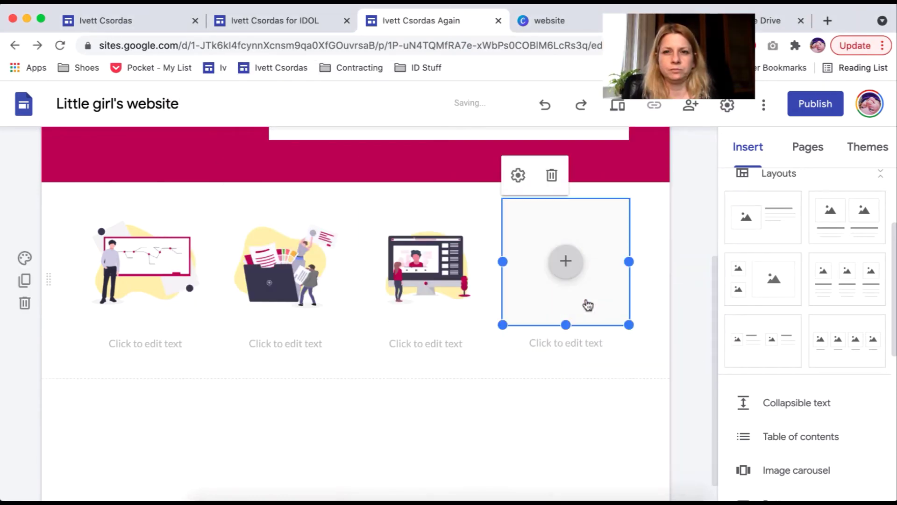
pyautogui.click(304, 182)
pyautogui.click(697, 356)
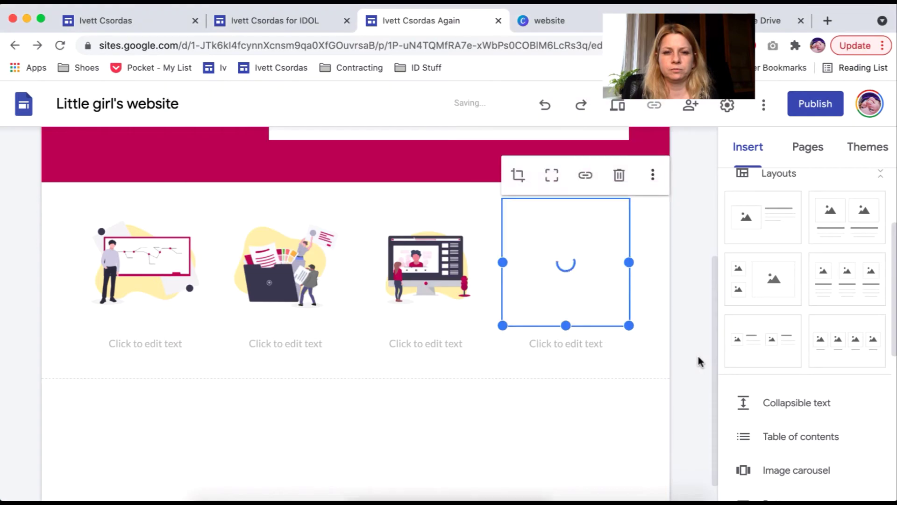
pyautogui.click(427, 401)
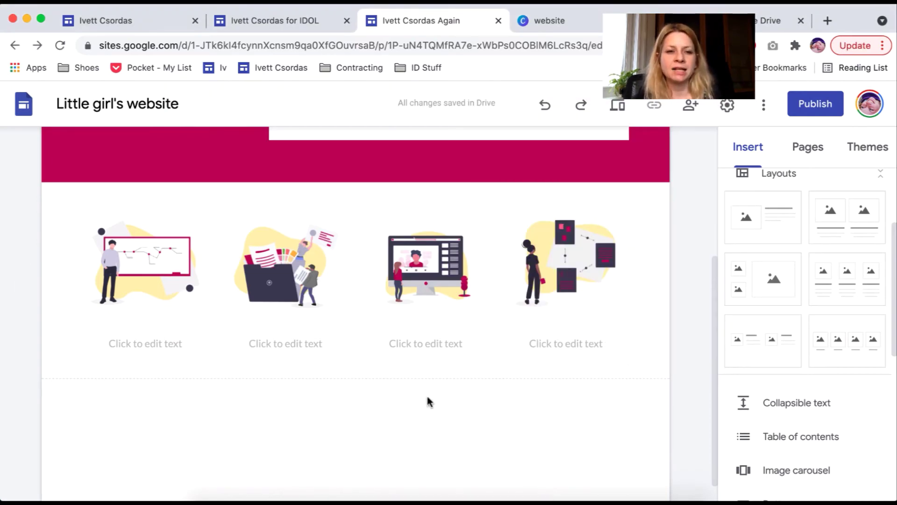
pyautogui.click(431, 264)
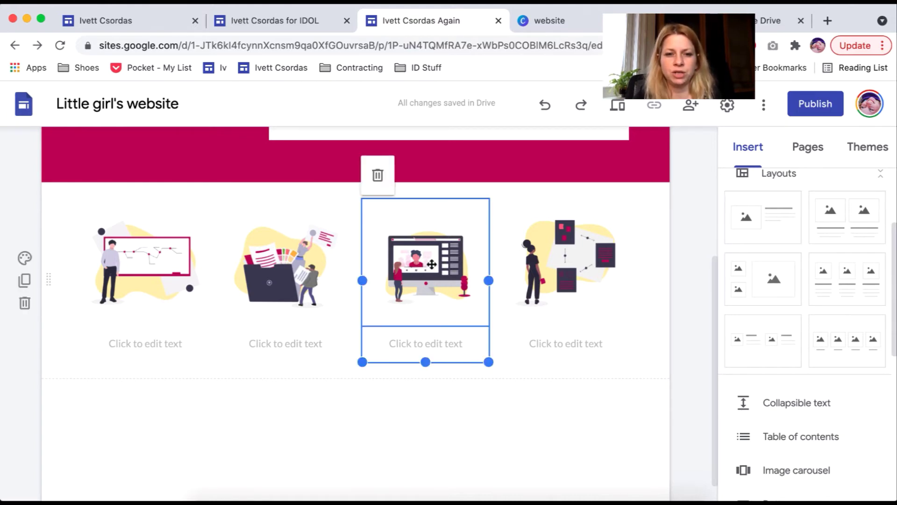
# - Try resizing the third image from its corner and bring it back to its original size
pyautogui.click(431, 264)
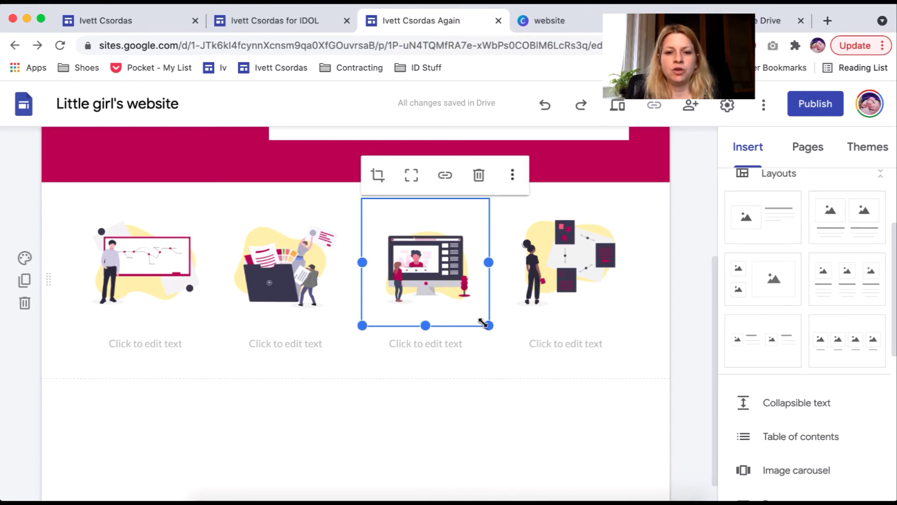
pyautogui.moveTo(488, 325); pyautogui.dragTo(474, 312)
pyautogui.moveTo(481, 314); pyautogui.dragTo(491, 326)
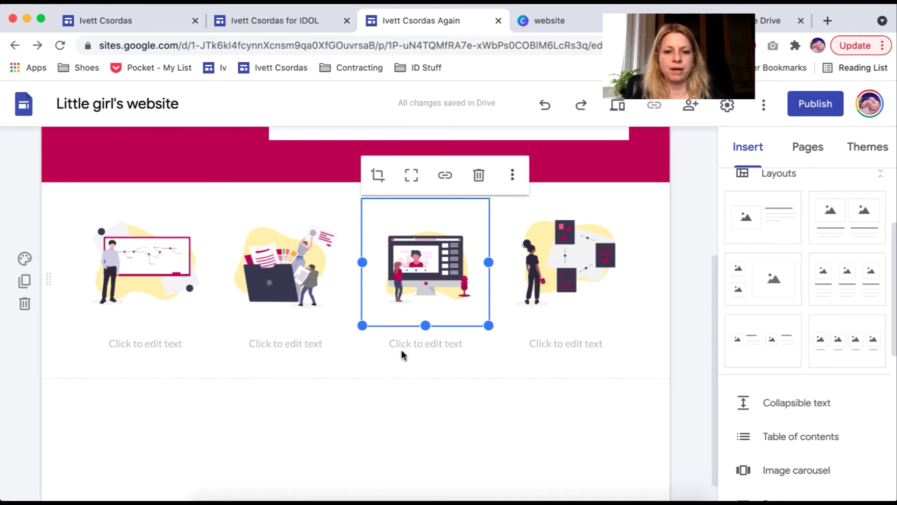
pyautogui.click(423, 407)
pyautogui.click(428, 275)
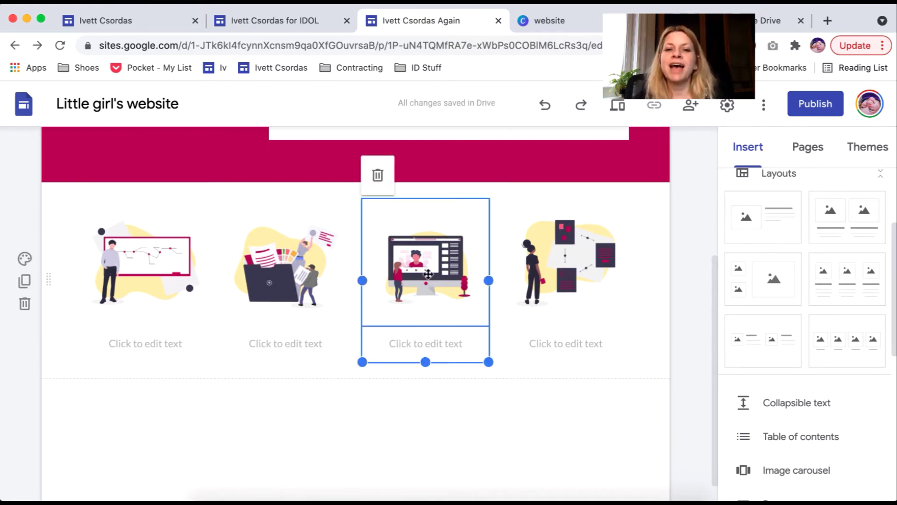
pyautogui.click(428, 275)
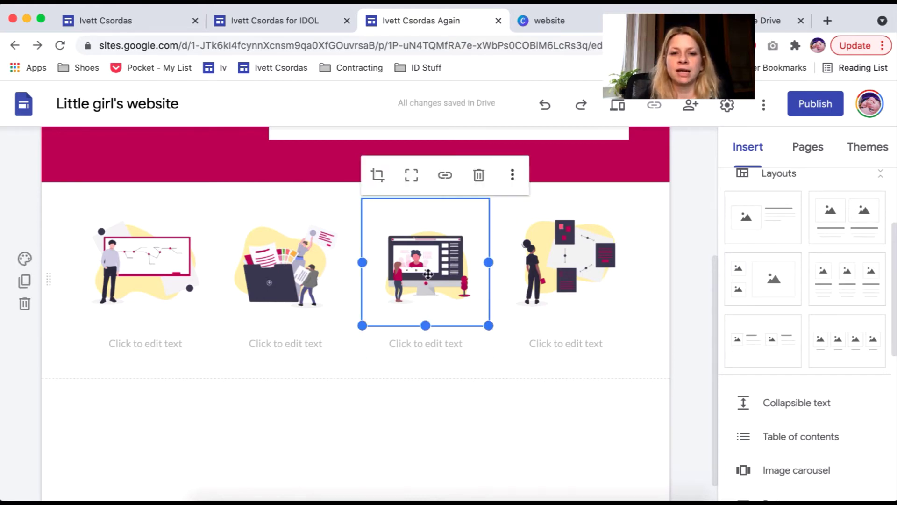
pyautogui.click(432, 344)
# - Enlarge the third image slightly within its frame using Crop, shift it up a little, and finish the crop
pyautogui.click(432, 245)
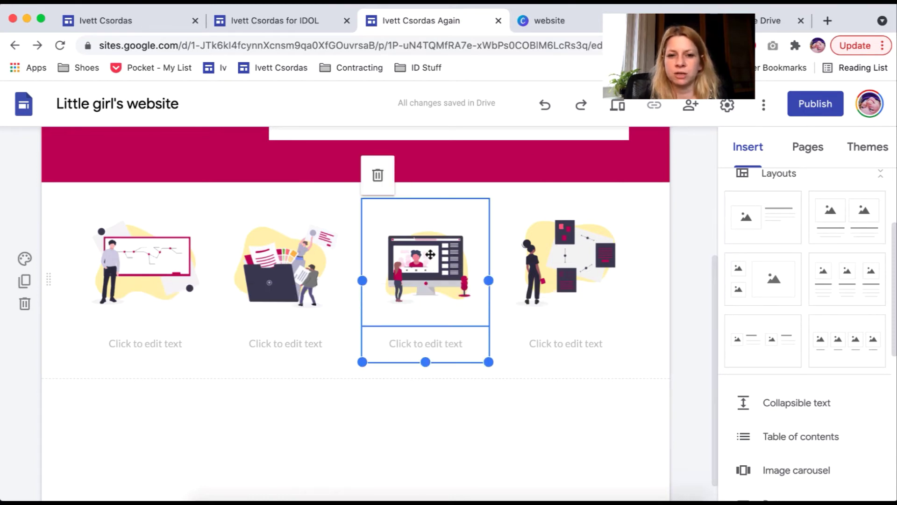
pyautogui.click(430, 255)
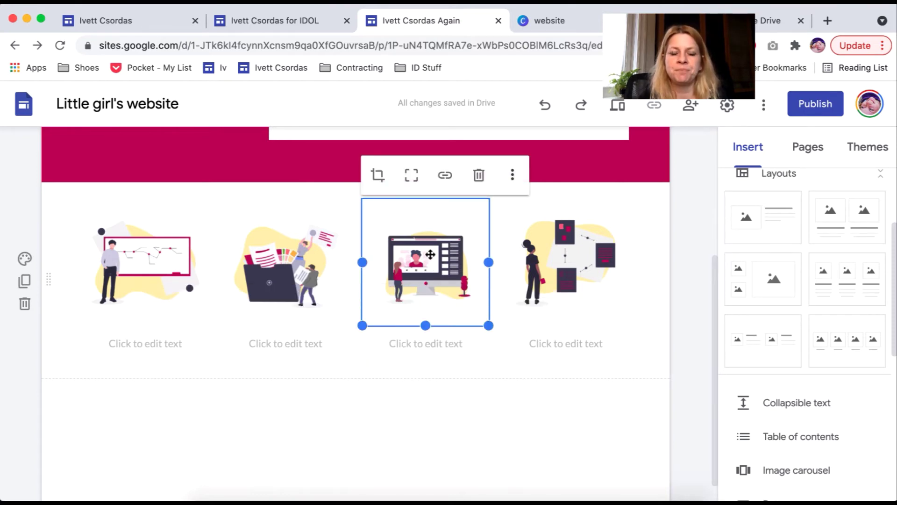
pyautogui.click(377, 176)
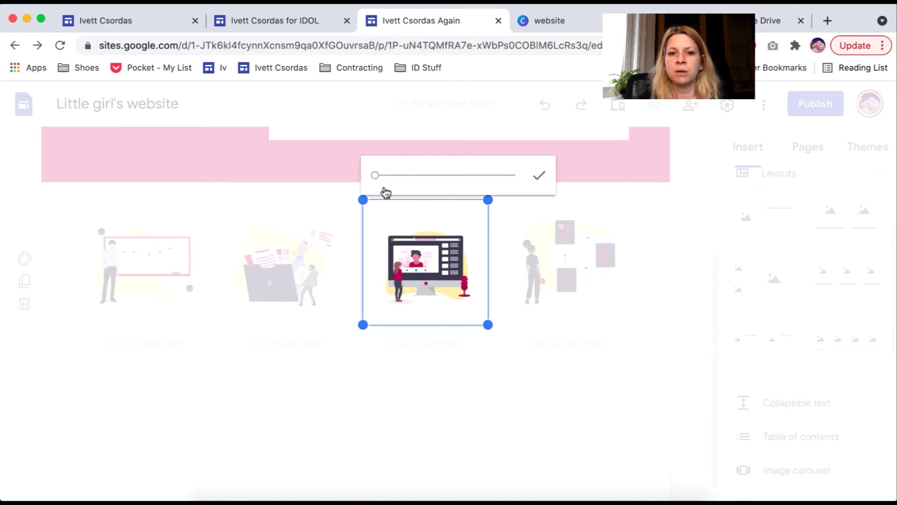
pyautogui.moveTo(377, 178)
pyautogui.mouseDown()
pyautogui.moveTo(410, 181)
pyautogui.moveTo(385, 181)
pyautogui.mouseUp()
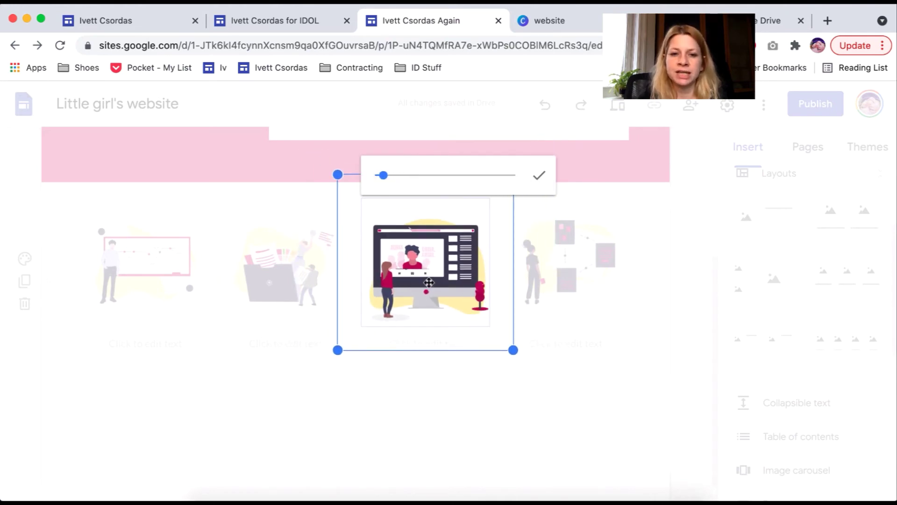
pyautogui.moveTo(419, 282); pyautogui.dragTo(421, 264)
pyautogui.click(538, 177)
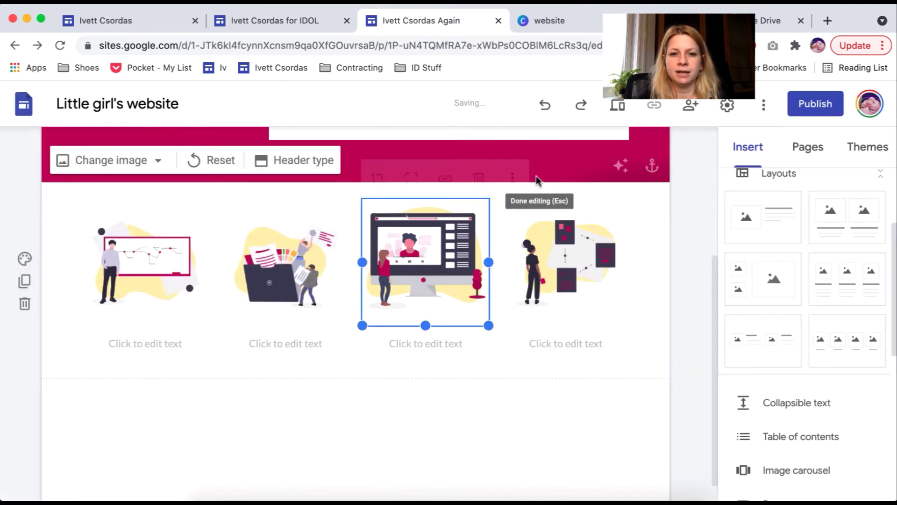
pyautogui.click(573, 420)
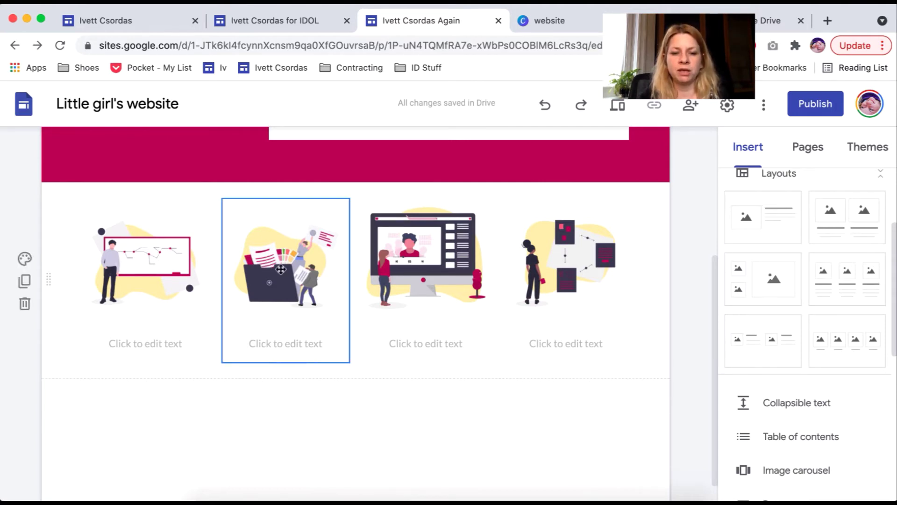
# - Caption the first image "Instructor-led Training" and the second image "Job Aids and Infographics"
pyautogui.click(156, 344)
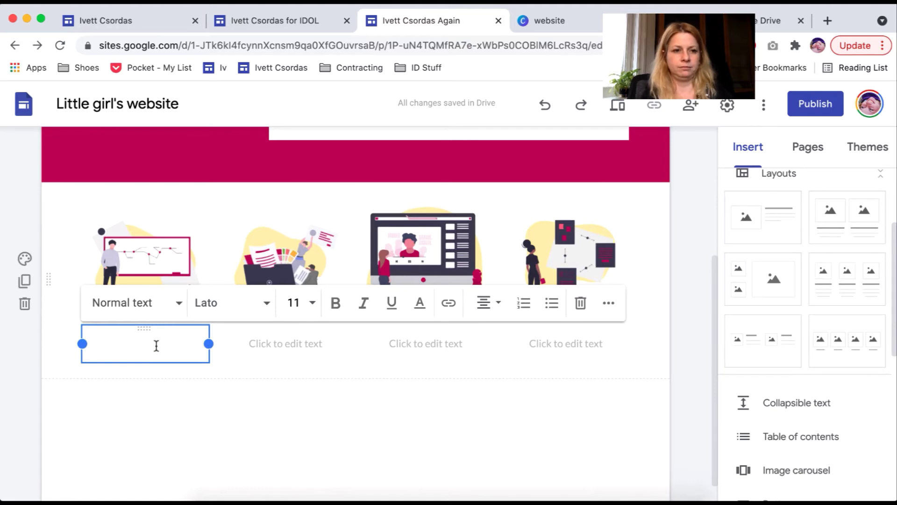
pyautogui.write('Instructor-led Training')
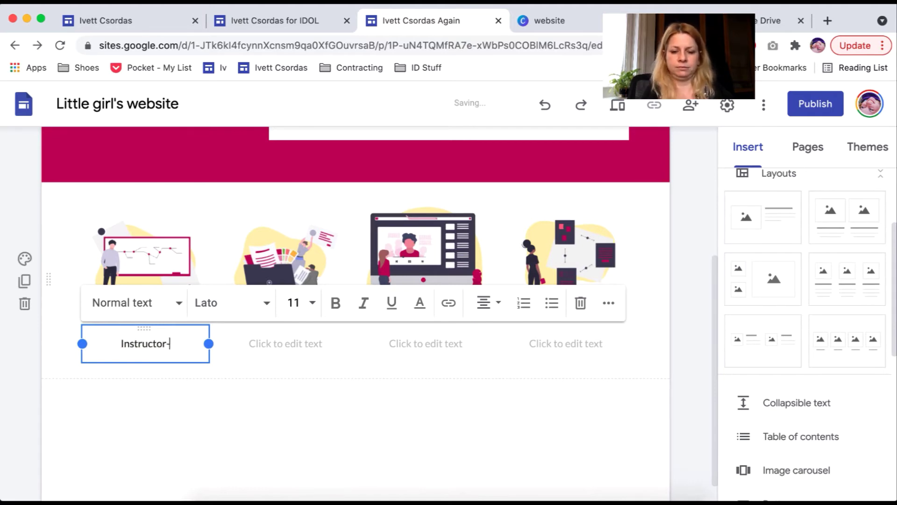
pyautogui.click(271, 346)
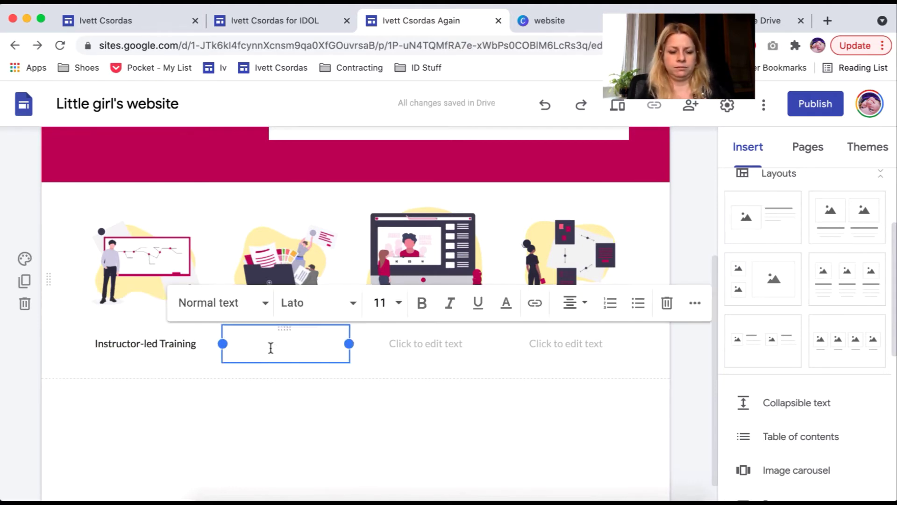
pyautogui.write('Job aids and Infographcs')
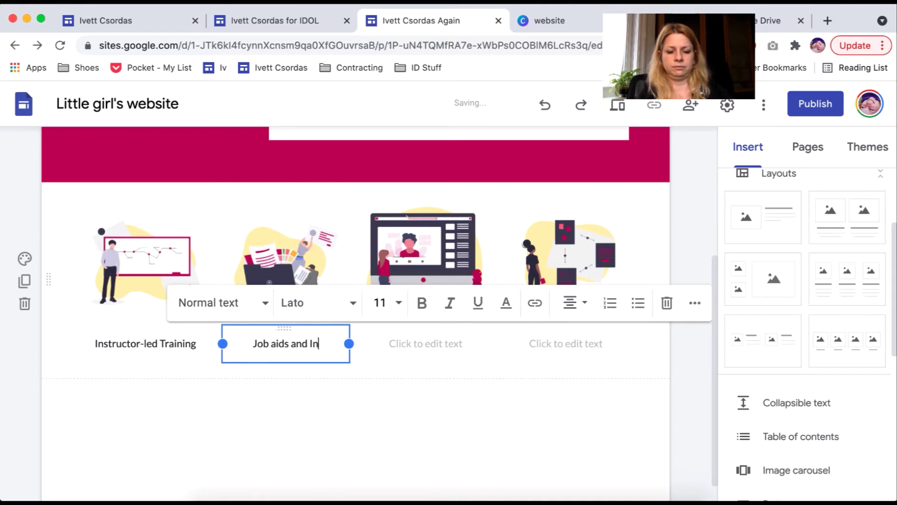
pyautogui.click(333, 344)
pyautogui.write('ics')
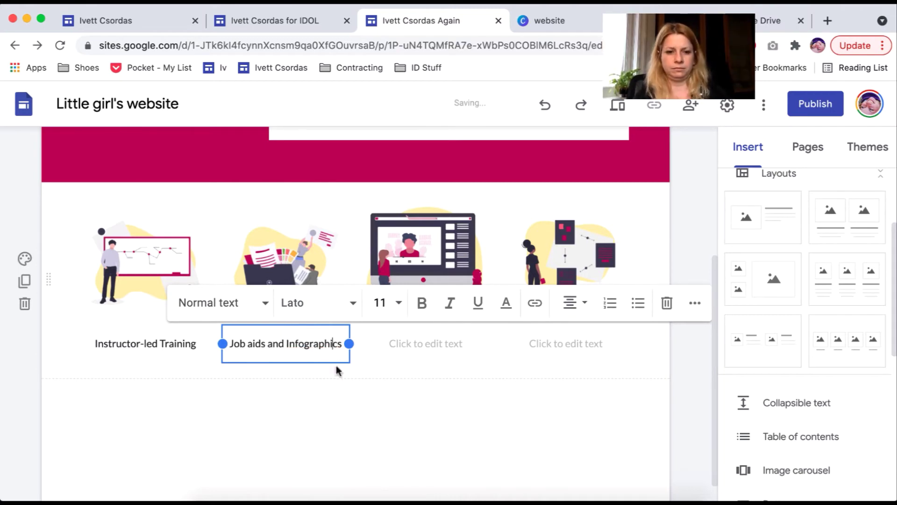
pyautogui.click(253, 345)
pyautogui.press('BackSpace')
pyautogui.write('A')
# - Caption the third image "eLearning Development" and the fourth image "Scripting and Storyboarding"
pyautogui.click(434, 346)
pyautogui.write('eLea')
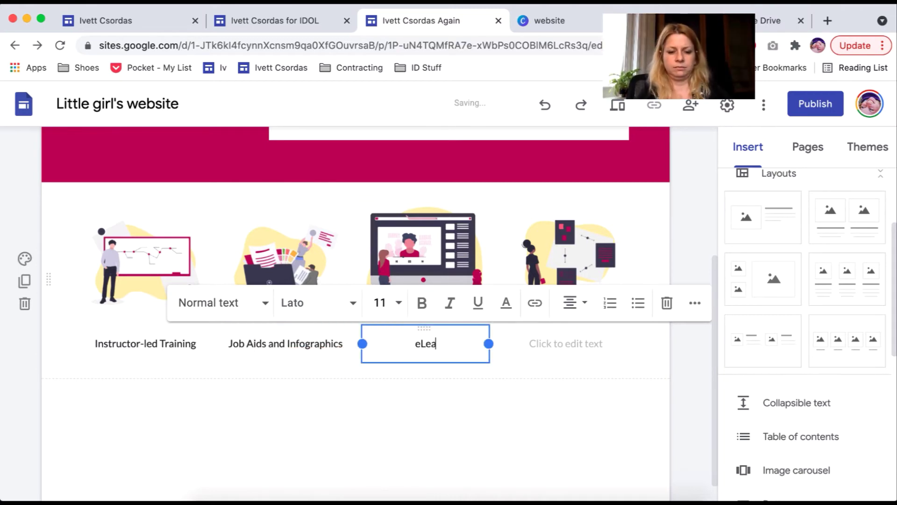
pyautogui.write('rning Development')
pyautogui.click(541, 344)
pyautogui.write('Scripting and Storyboarding')
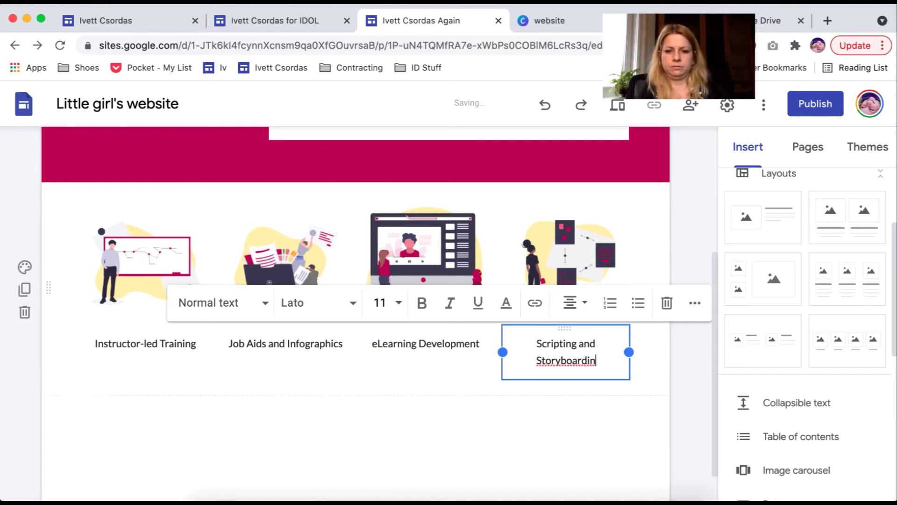
pyautogui.click(525, 442)
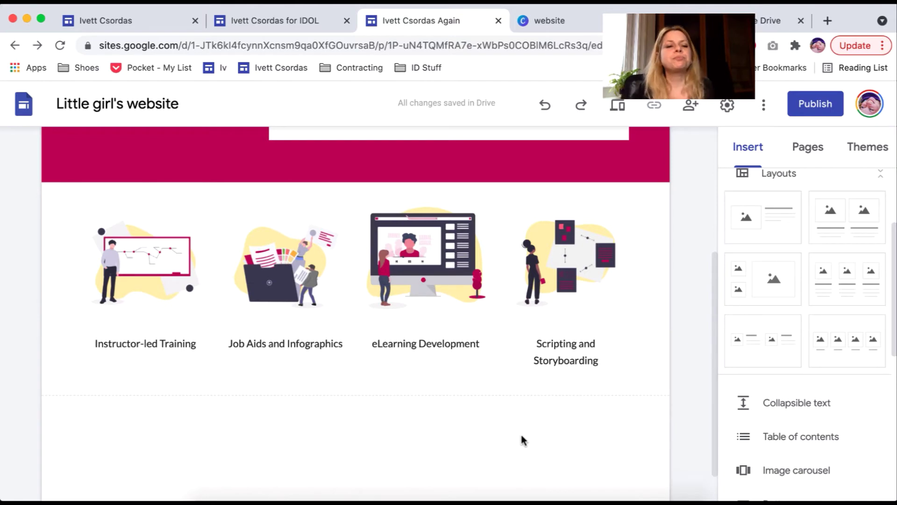
pyautogui.click(188, 342)
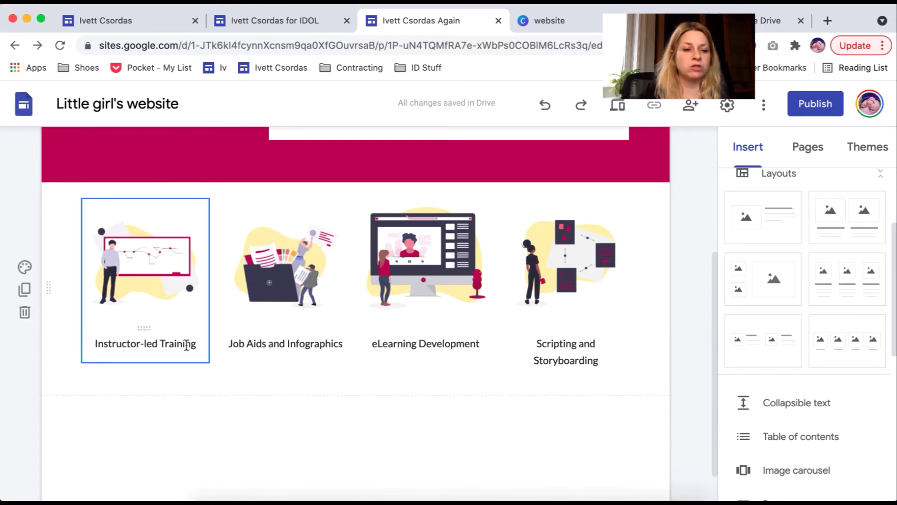
pyautogui.doubleClick(186, 344)
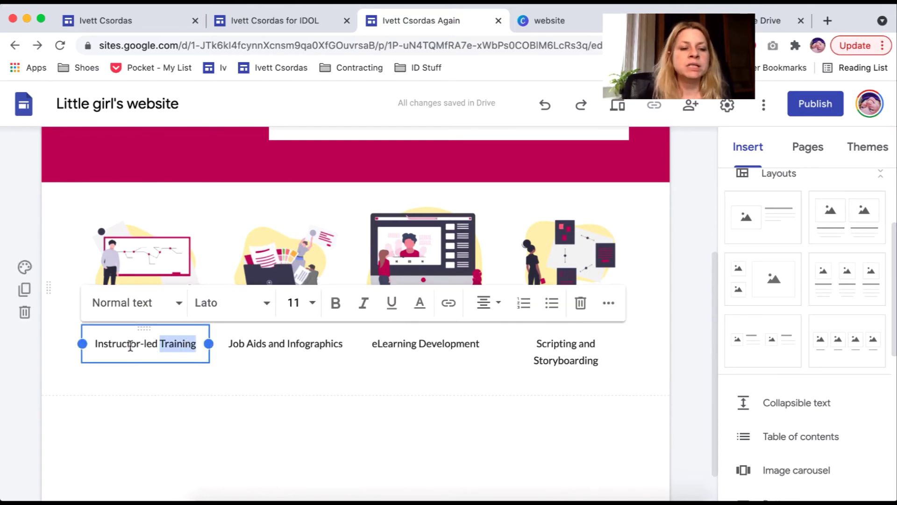
pyautogui.click(158, 402)
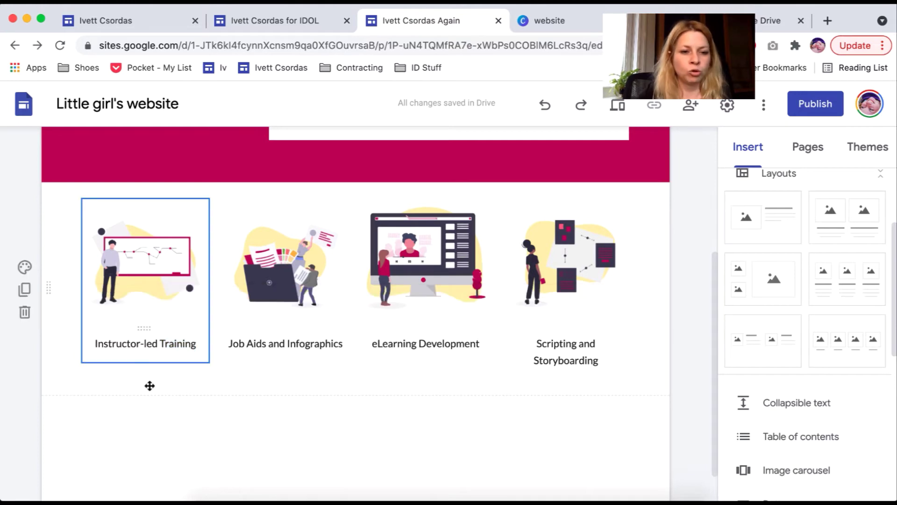
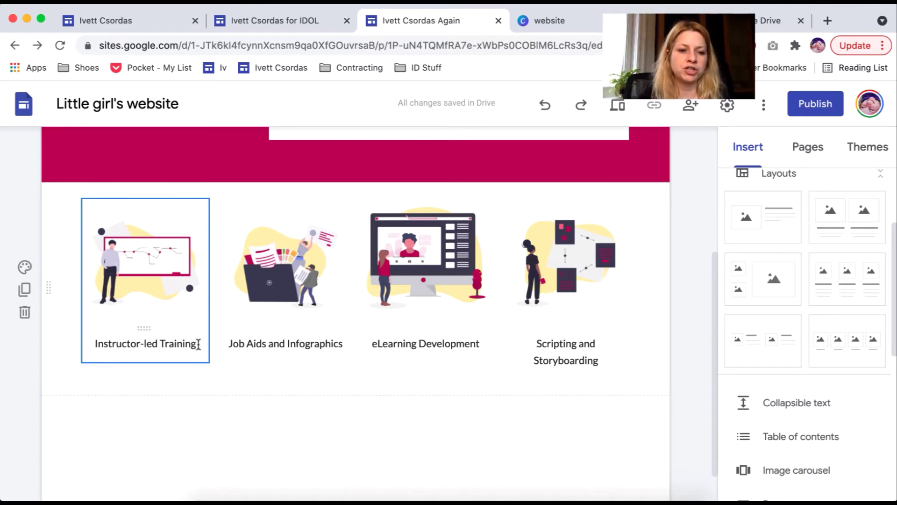
# - Try the Subheading style on the "Instructor-led Training" caption and return it to Normal text
pyautogui.moveTo(198, 344); pyautogui.dragTo(98, 346)
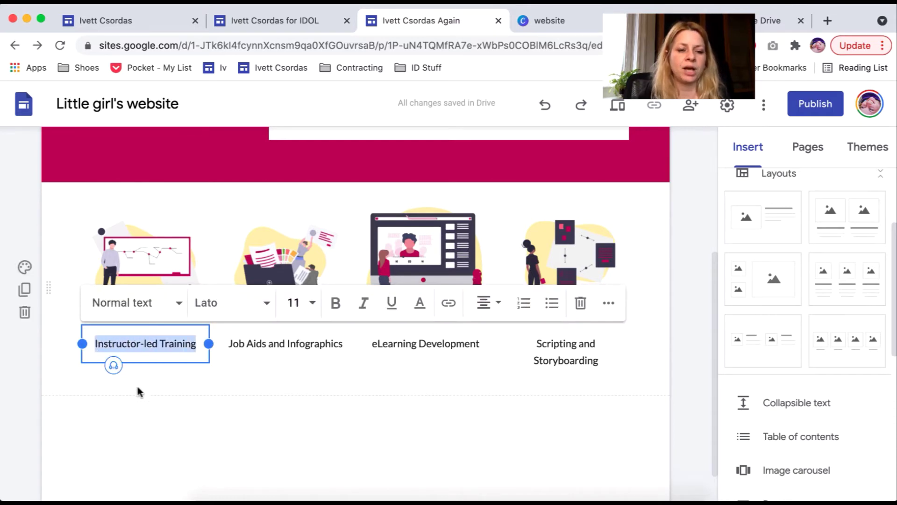
pyautogui.click(175, 306)
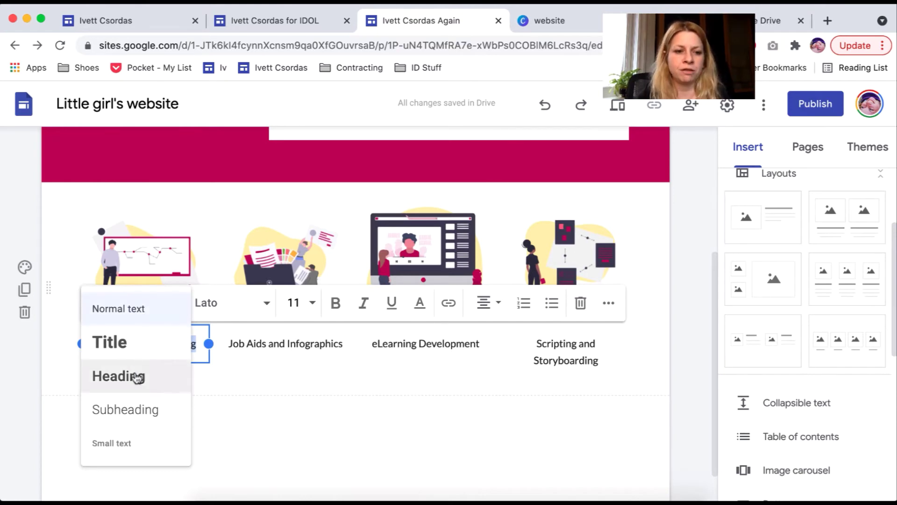
pyautogui.click(139, 409)
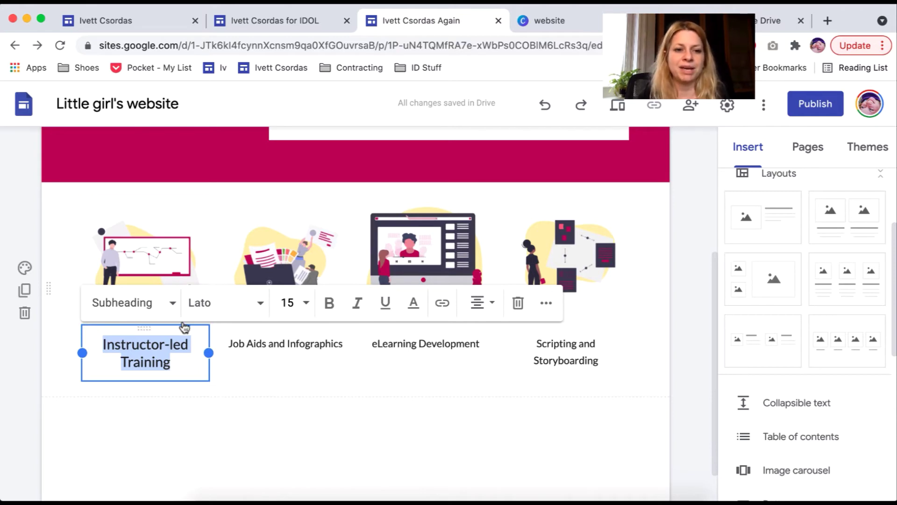
pyautogui.click(173, 309)
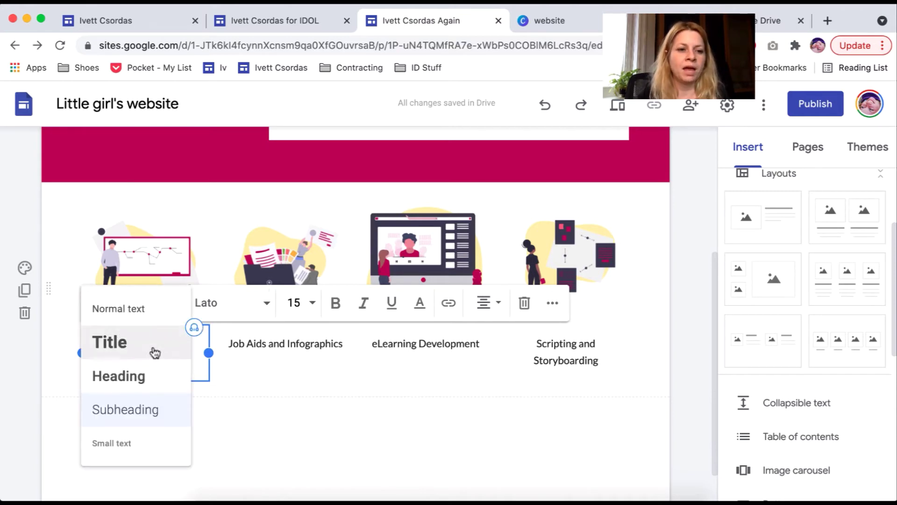
pyautogui.click(150, 306)
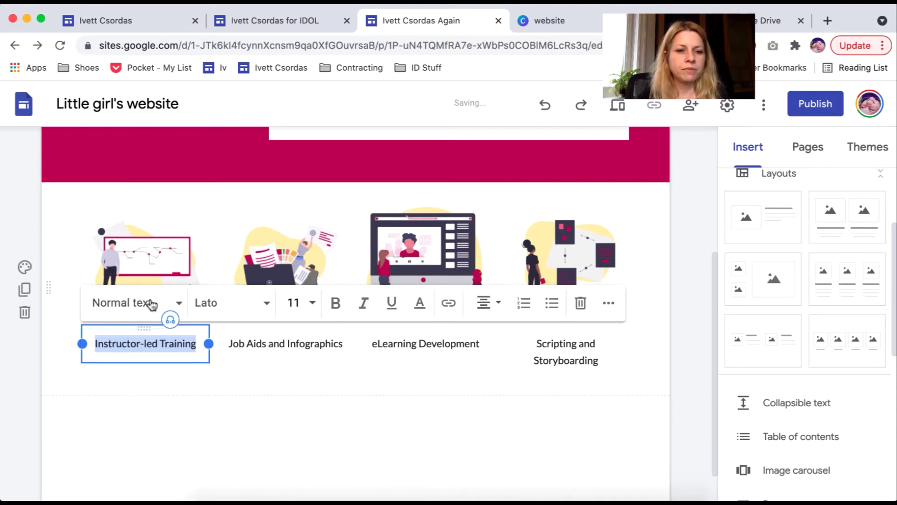
pyautogui.click(312, 309)
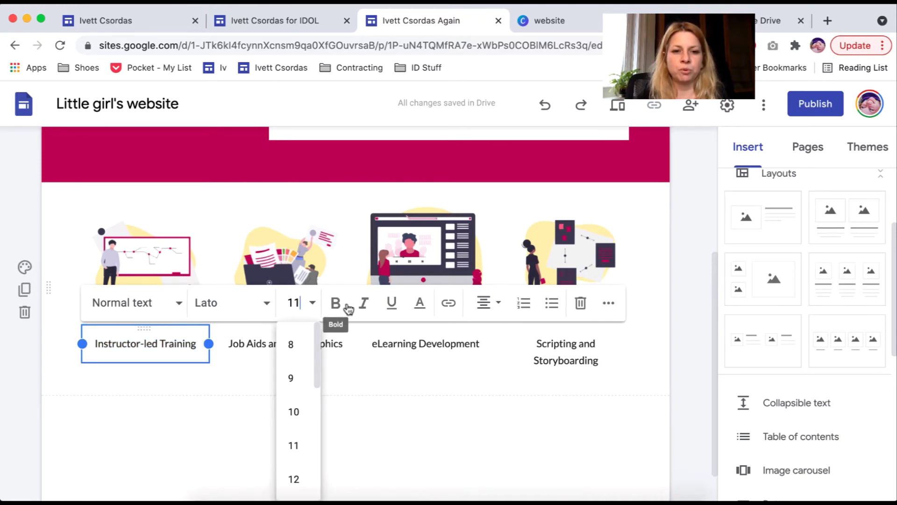
# - Apply the custom text colour #bd0d5a to the "Instructor-led Training" caption
pyautogui.click(419, 307)
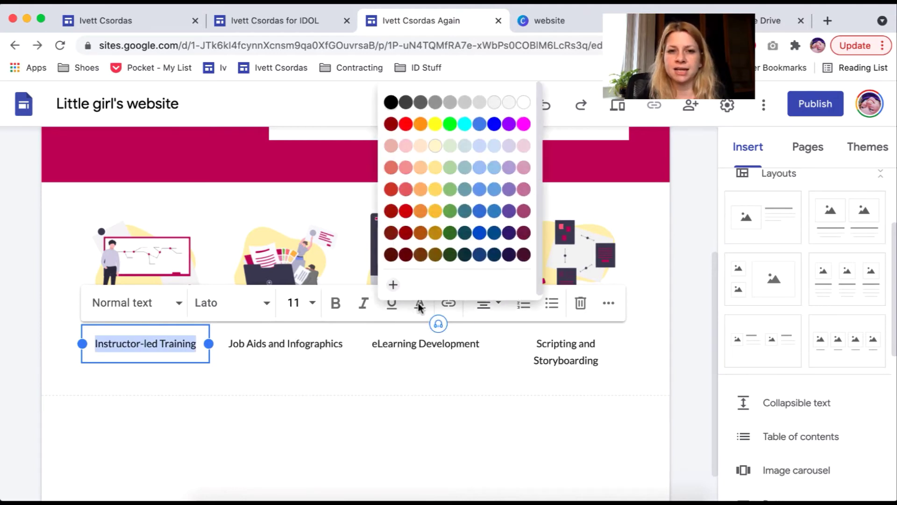
pyautogui.click(393, 286)
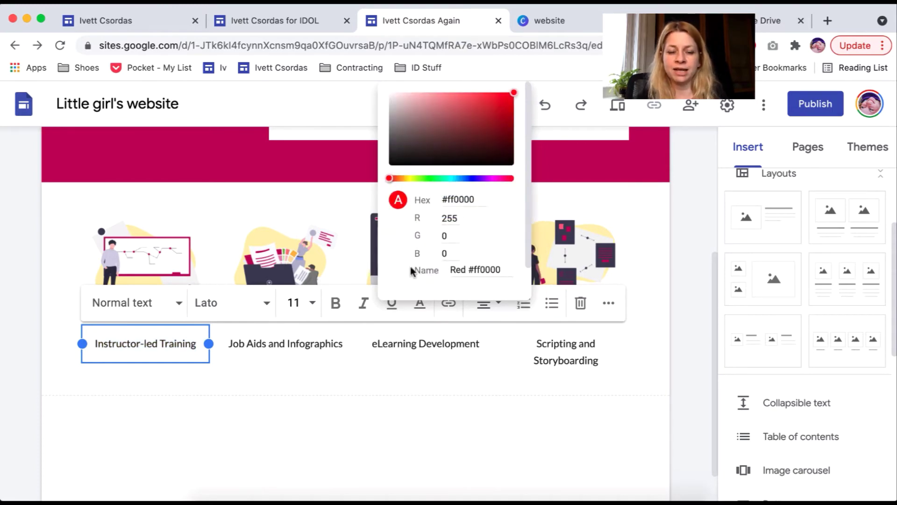
pyautogui.click(476, 199)
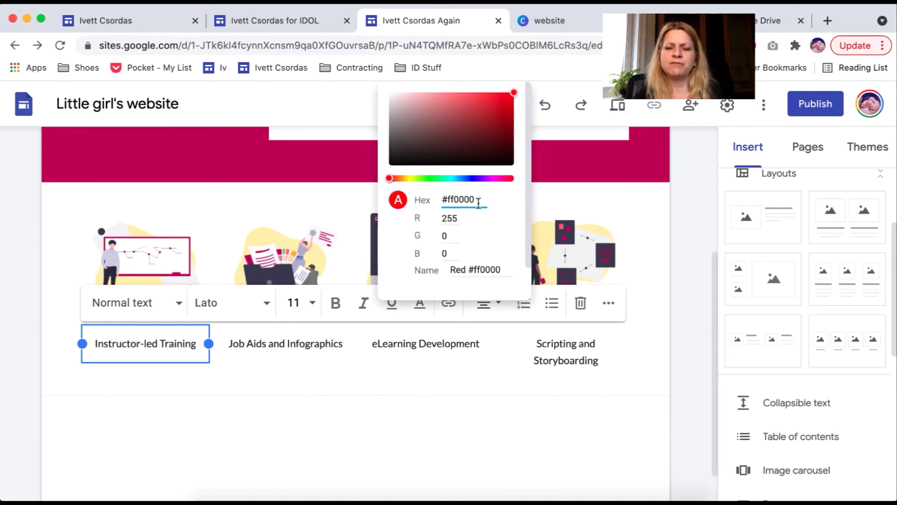
pyautogui.press('BackSpace')
pyautogui.press('BackSpace')
pyautogui.press('BackSpace')
pyautogui.press('BackSpace')
pyautogui.press('BackSpace')
pyautogui.write('bd05')
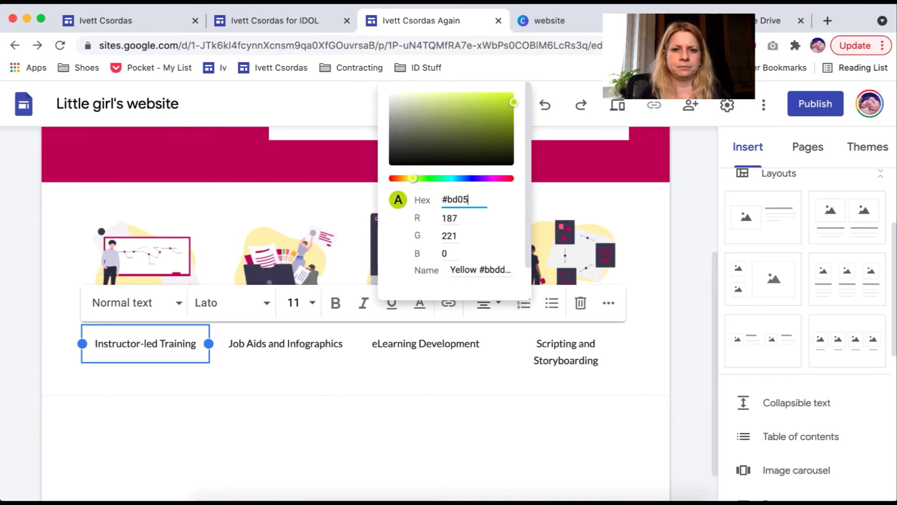
pyautogui.press('BackSpace')
pyautogui.write('d5a')
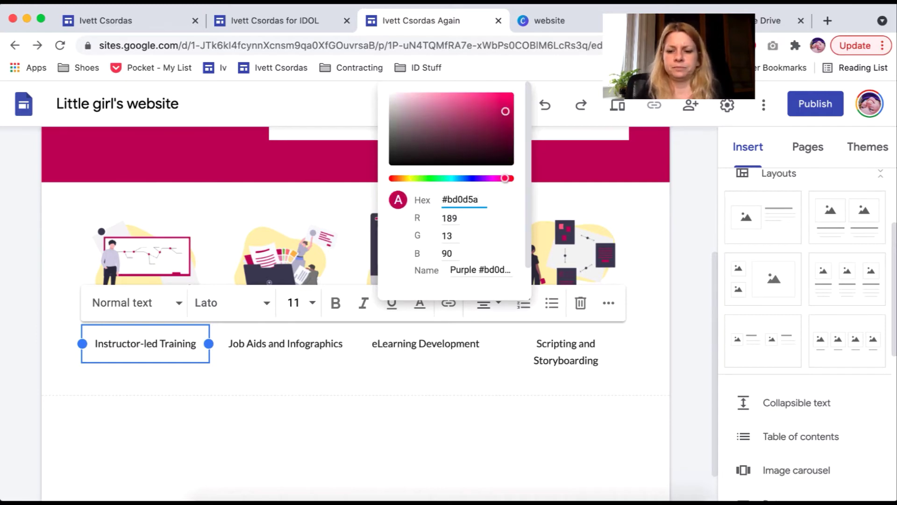
pyautogui.press('Return')
pyautogui.click(394, 280)
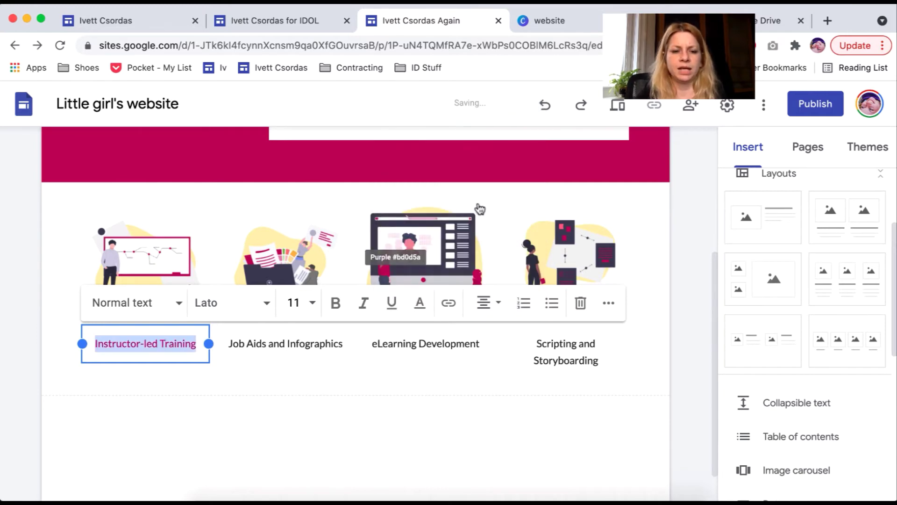
# - Try the custom text colour #bd0d5a on the "Job Aids and Infographics" caption and undo the colouring of the first two captions
pyautogui.tripleClick(306, 346)
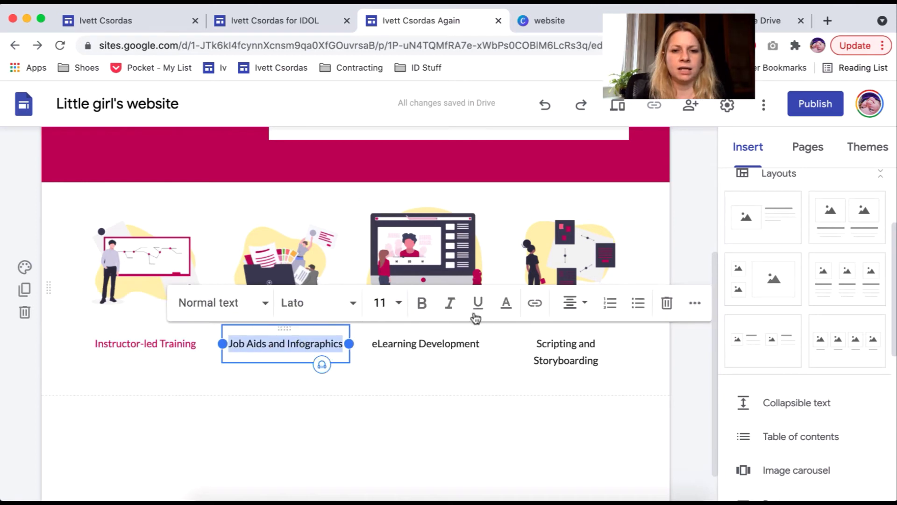
pyautogui.click(506, 303)
pyautogui.click(476, 285)
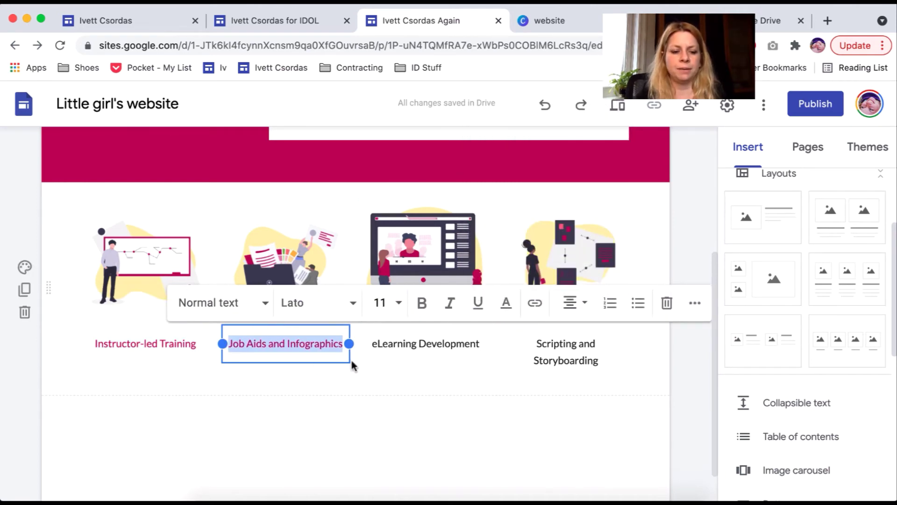
pyautogui.hotkey('ctrl', 'z')
pyautogui.hotkey('ctrl', 'z')
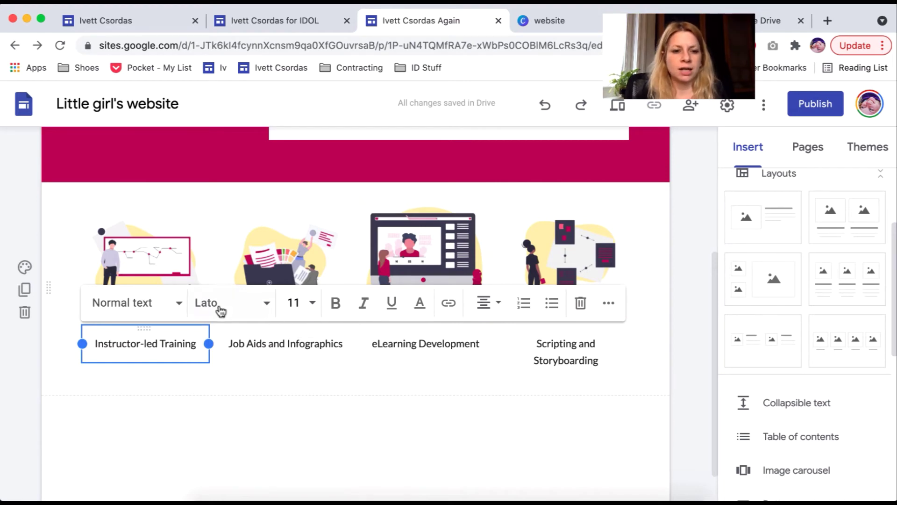
# - Search the additional fonts for "am" and add Amiri to My fonts for the "Instructor-led Training" caption
pyautogui.moveTo(196, 343); pyautogui.dragTo(95, 345)
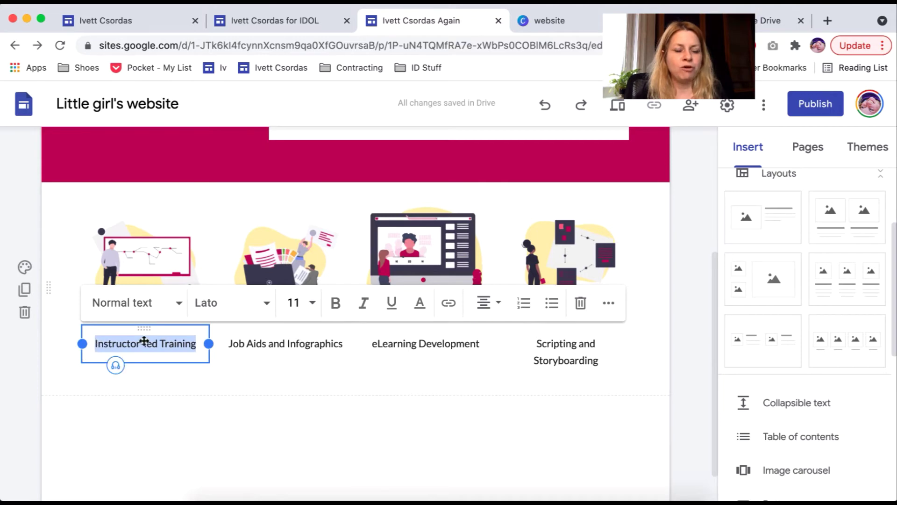
pyautogui.click(258, 308)
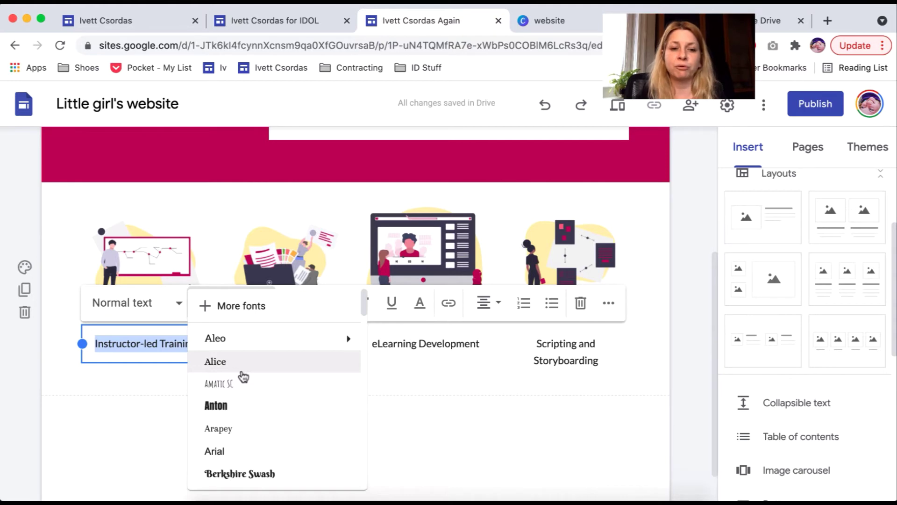
pyautogui.click(225, 309)
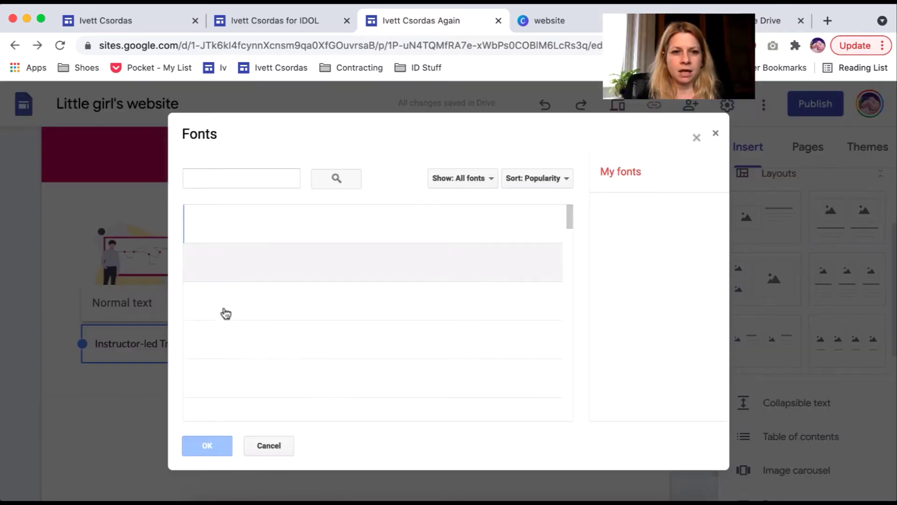
pyautogui.click(242, 180)
pyautogui.write('adm')
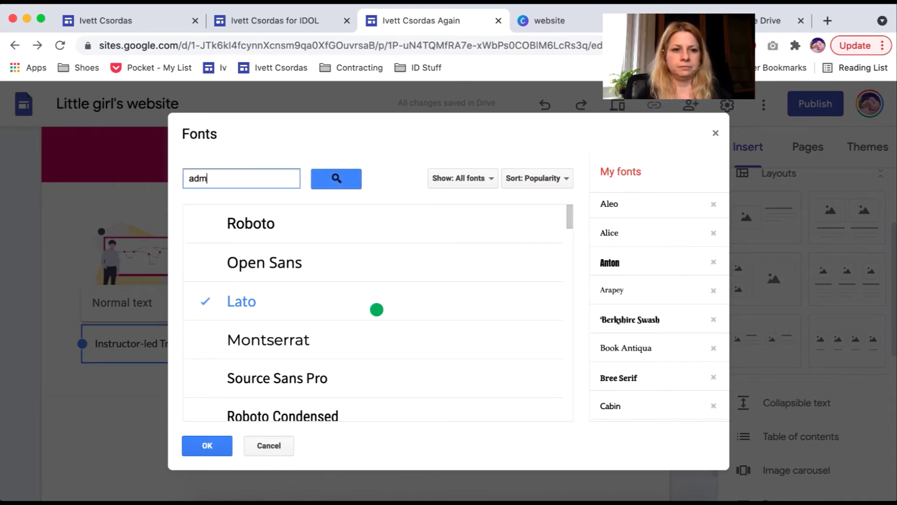
pyautogui.press('BackSpace')
pyautogui.press('BackSpace')
pyautogui.write('ms')
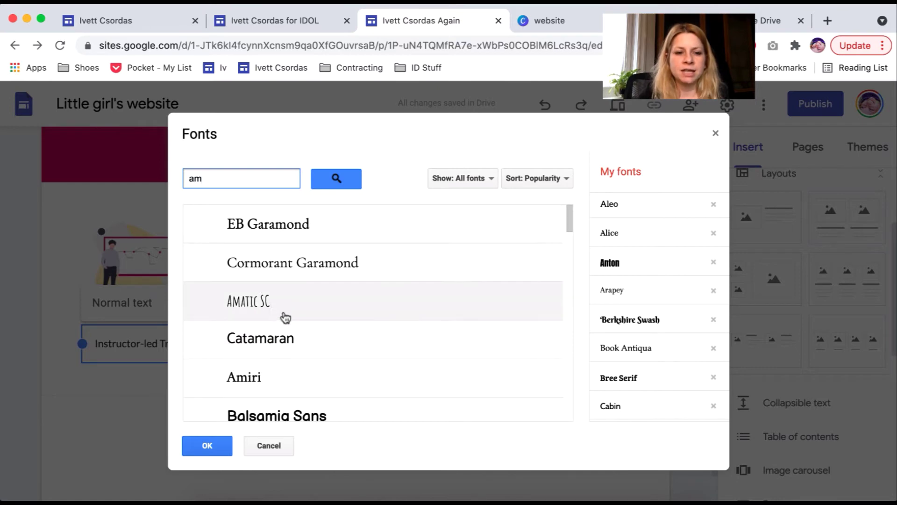
pyautogui.click(356, 378)
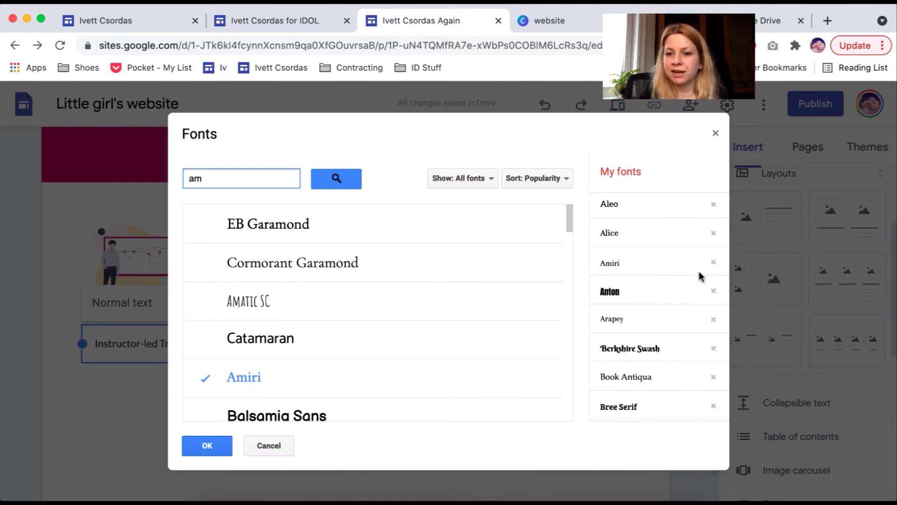
# - Remove Amiri, Alice, Aleo, Berkshire Swash, Book Antiqua, Bree Serif and Anton from My fonts and leave the font selection without applying
pyautogui.click(713, 263)
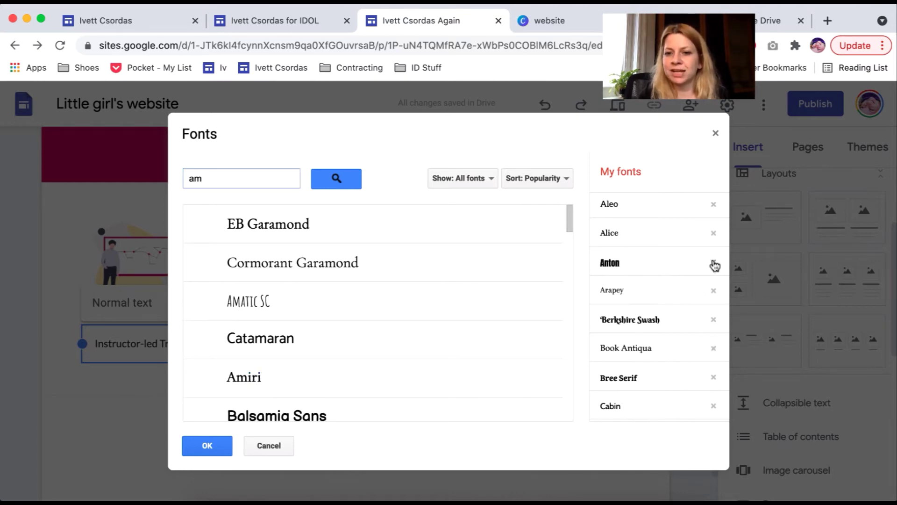
pyautogui.click(714, 234)
pyautogui.click(713, 206)
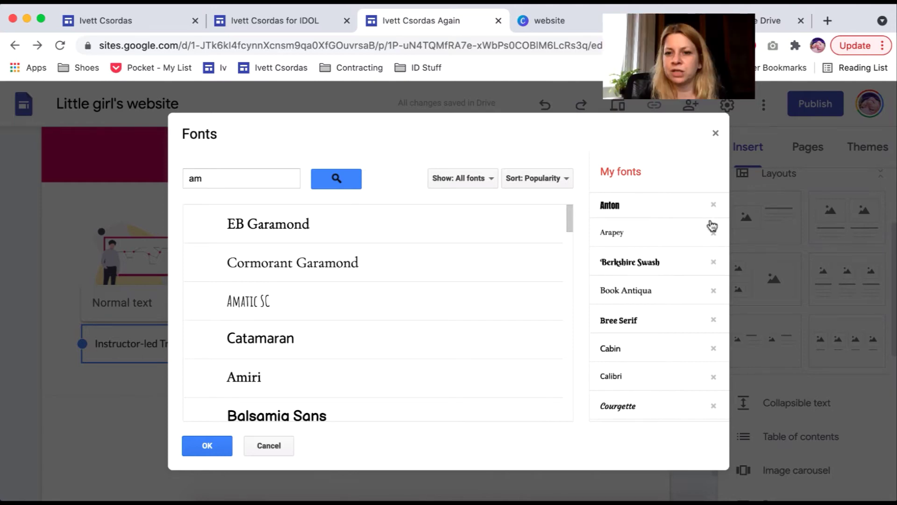
pyautogui.click(714, 262)
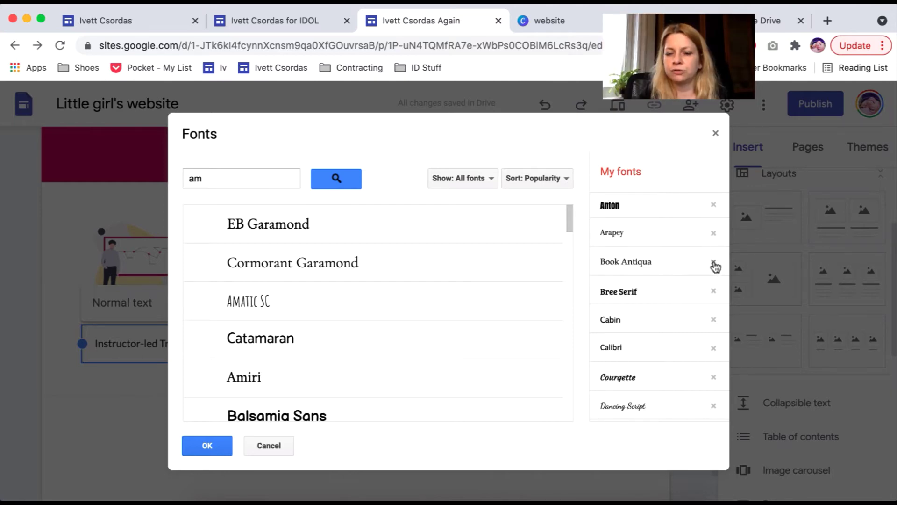
pyautogui.click(714, 262)
pyautogui.click(713, 262)
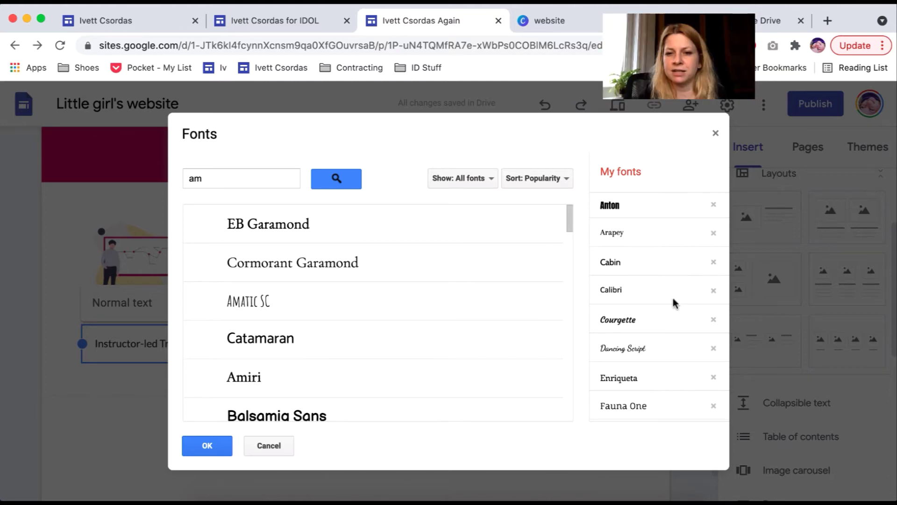
pyautogui.click(714, 205)
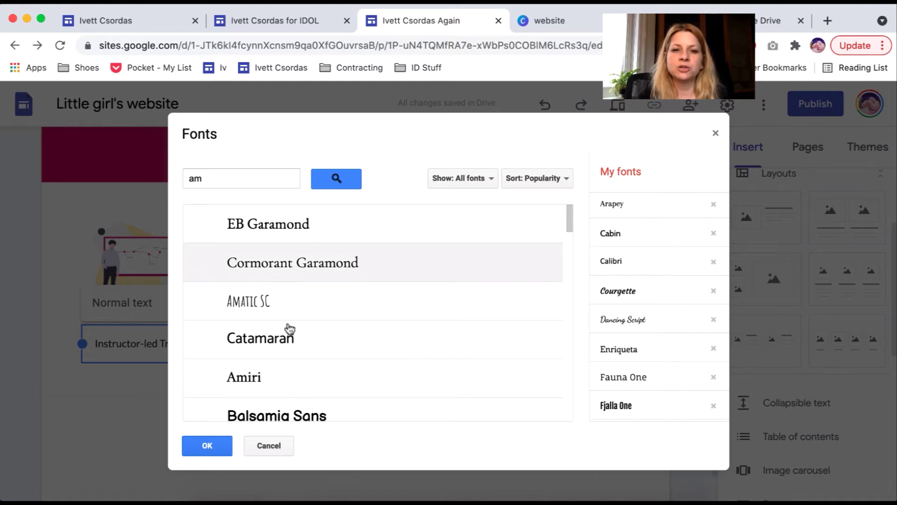
pyautogui.click(711, 137)
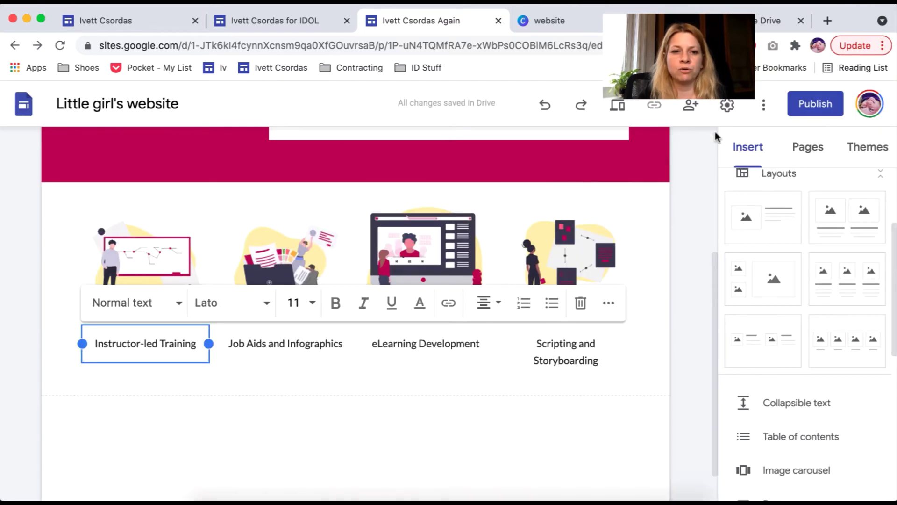
pyautogui.click(258, 306)
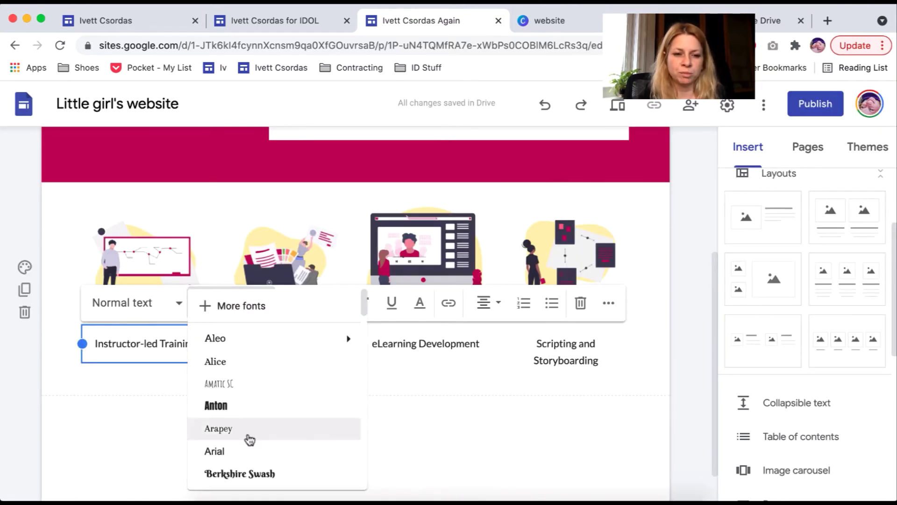
pyautogui.click(124, 400)
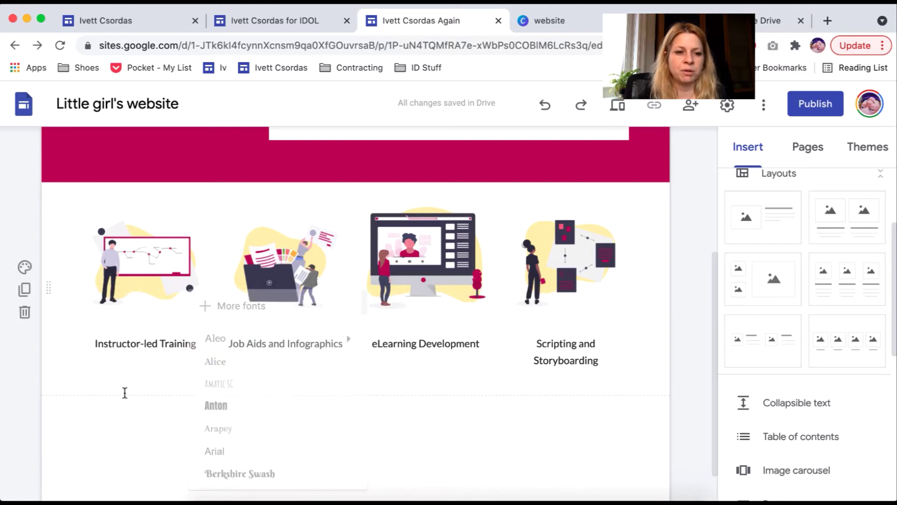
# - Left-align the "Instructor-led Training" and "Job Aids and Infographics" captions
pyautogui.tripleClick(144, 344)
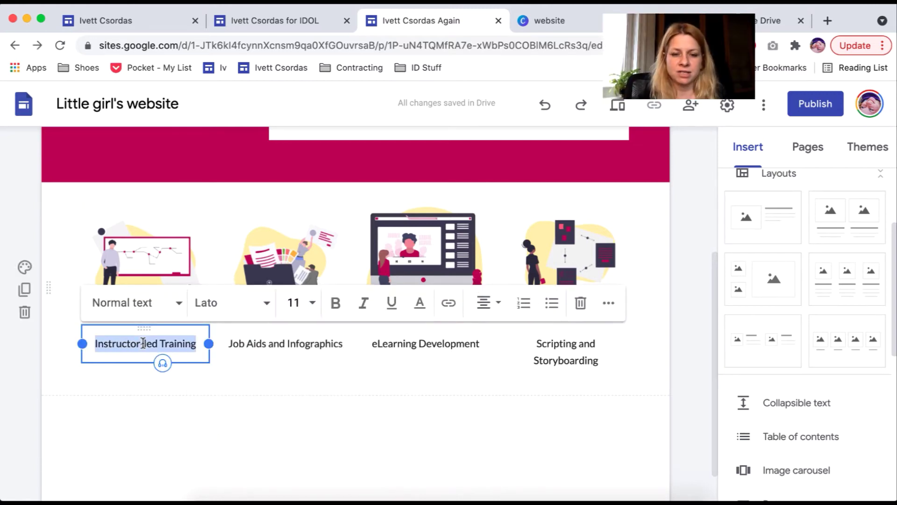
pyautogui.click(498, 308)
pyautogui.click(486, 311)
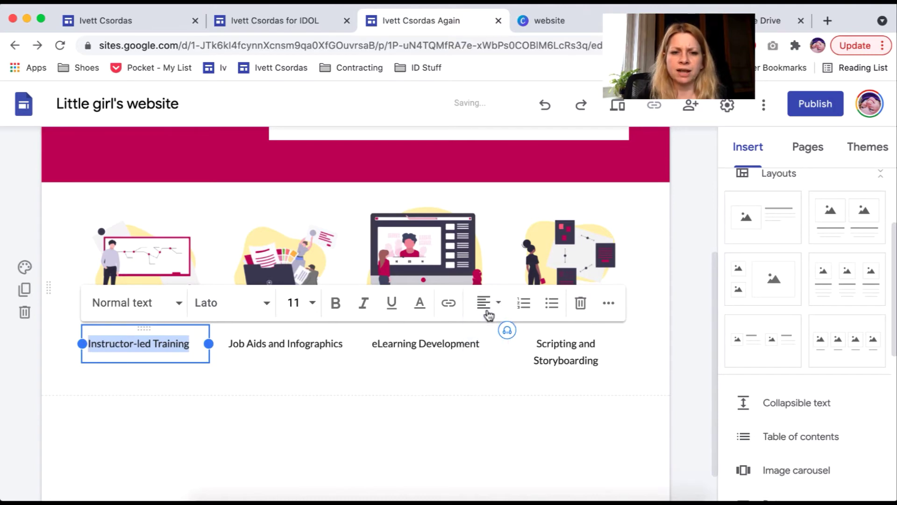
pyautogui.click(487, 312)
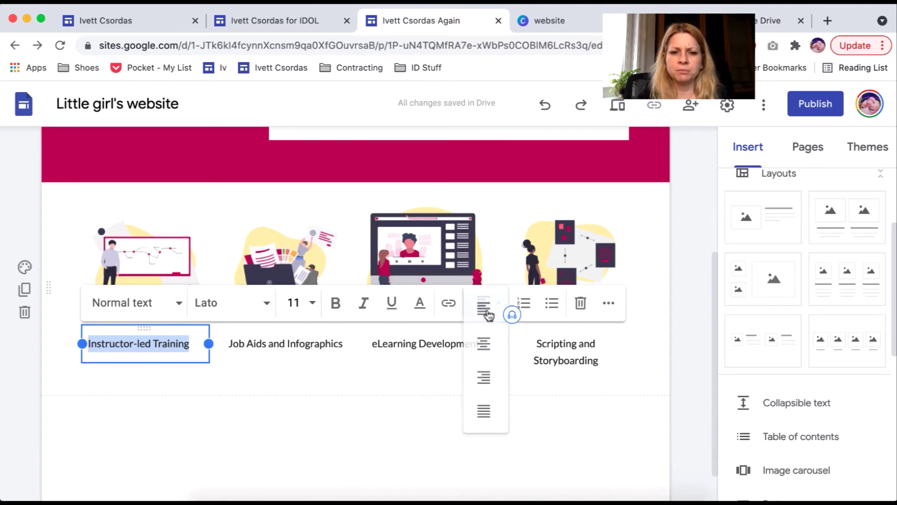
pyautogui.tripleClick(297, 346)
pyautogui.click(573, 305)
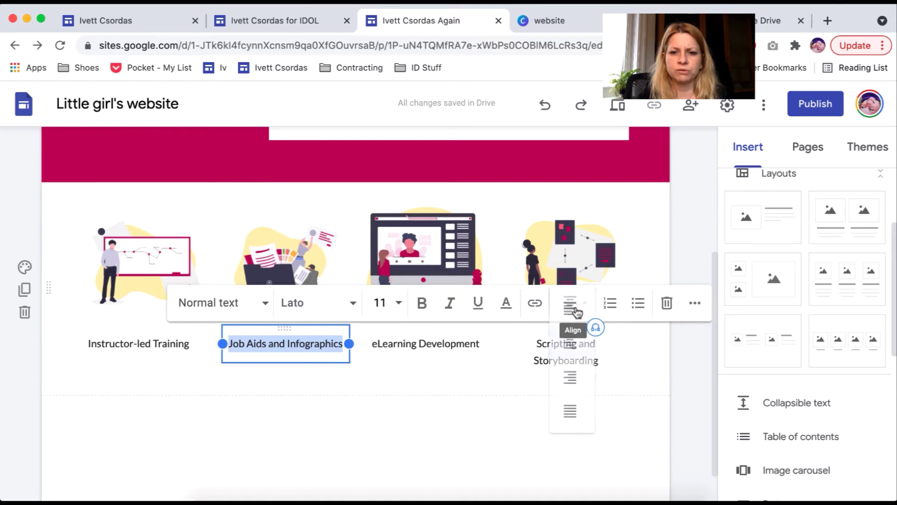
# - Left-align the "eLearning Development" and "Scripting and Storyboarding" captions
pyautogui.tripleClick(416, 344)
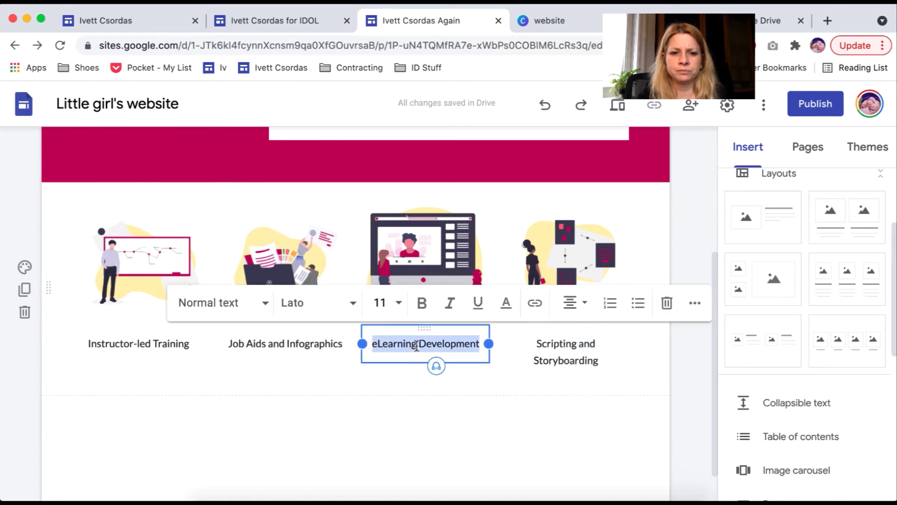
pyautogui.click(572, 305)
pyautogui.click(570, 312)
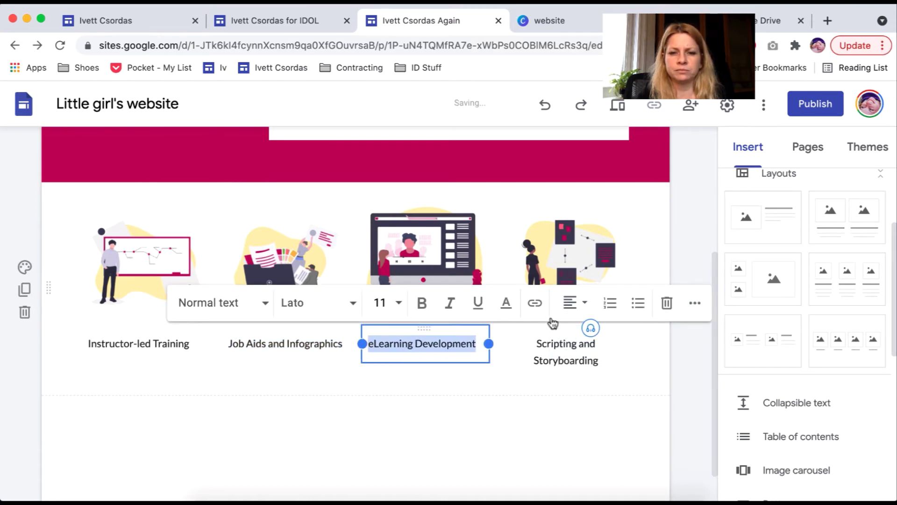
pyautogui.tripleClick(552, 352)
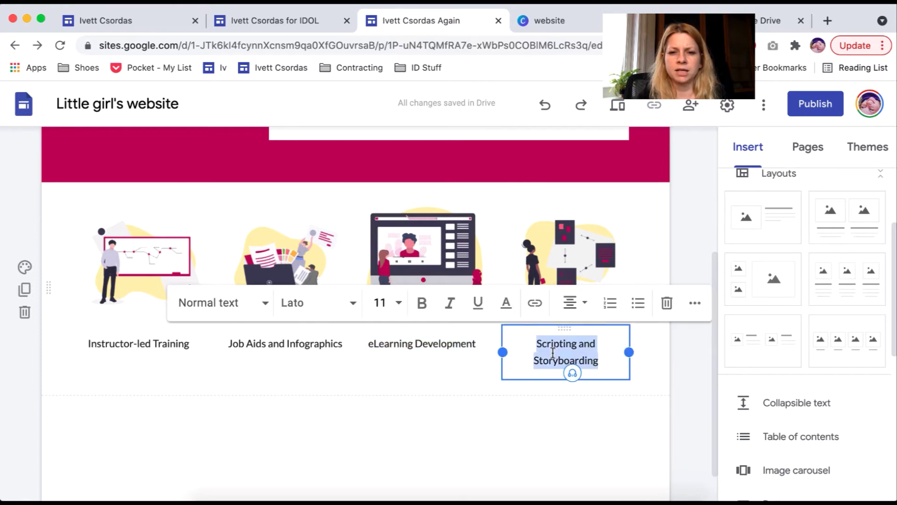
pyautogui.click(571, 303)
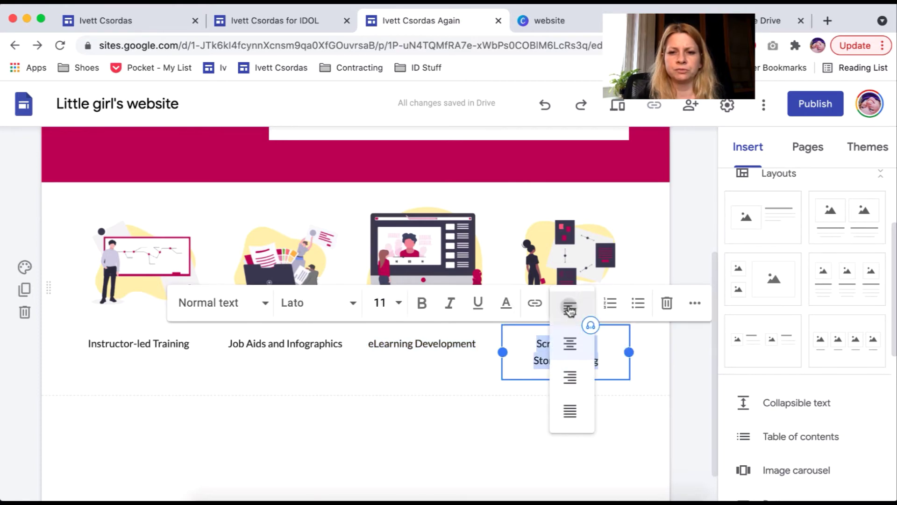
pyautogui.click(570, 310)
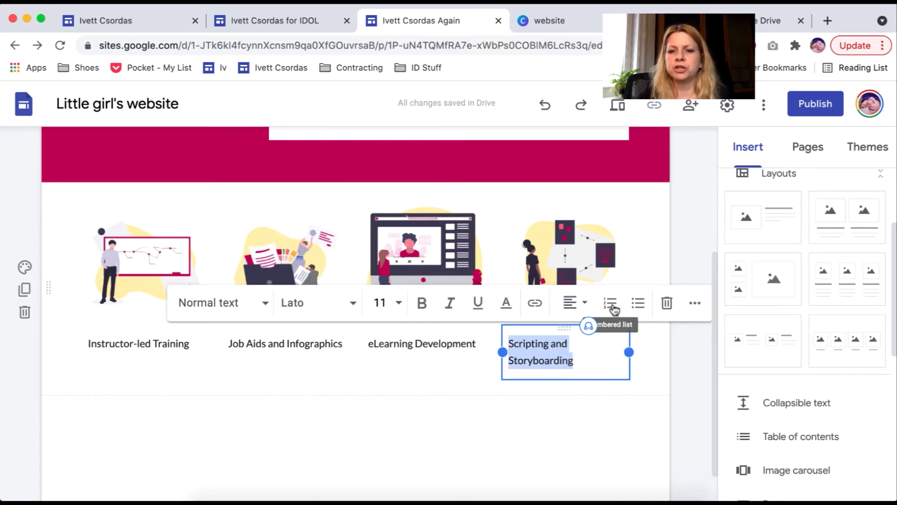
pyautogui.click(694, 303)
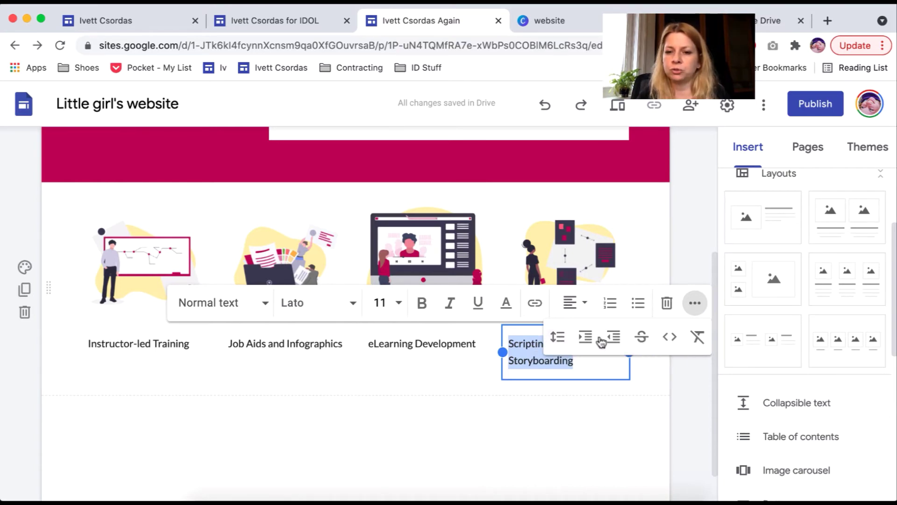
pyautogui.click(696, 339)
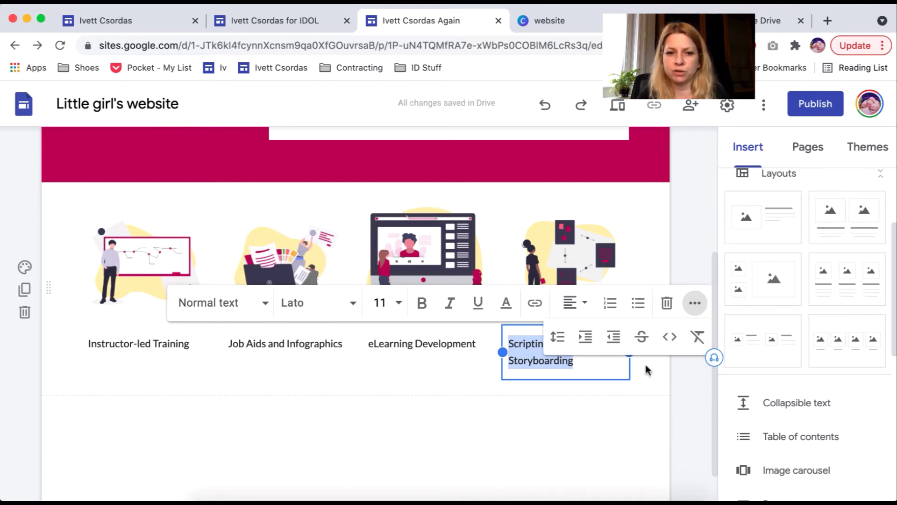
pyautogui.click(475, 425)
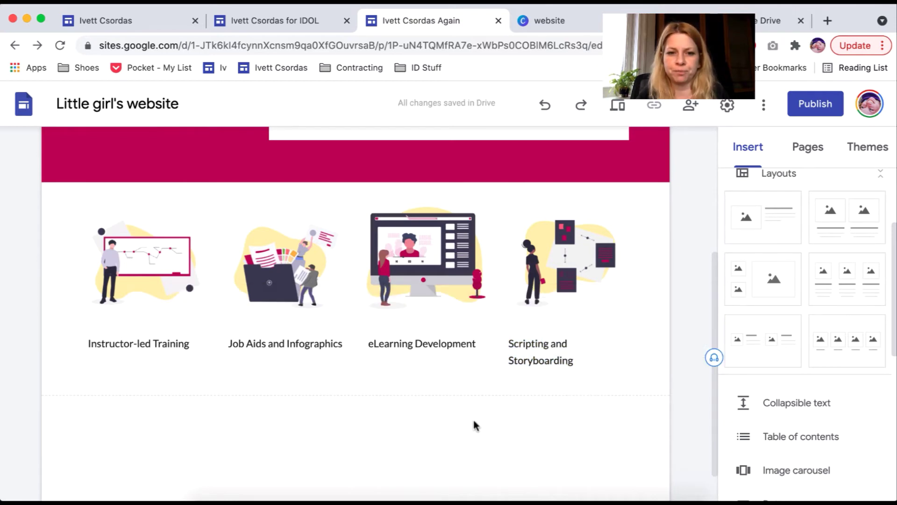
# - Set the font of the "Instructor-led Training" caption to Enriqueta Medium
pyautogui.tripleClick(163, 345)
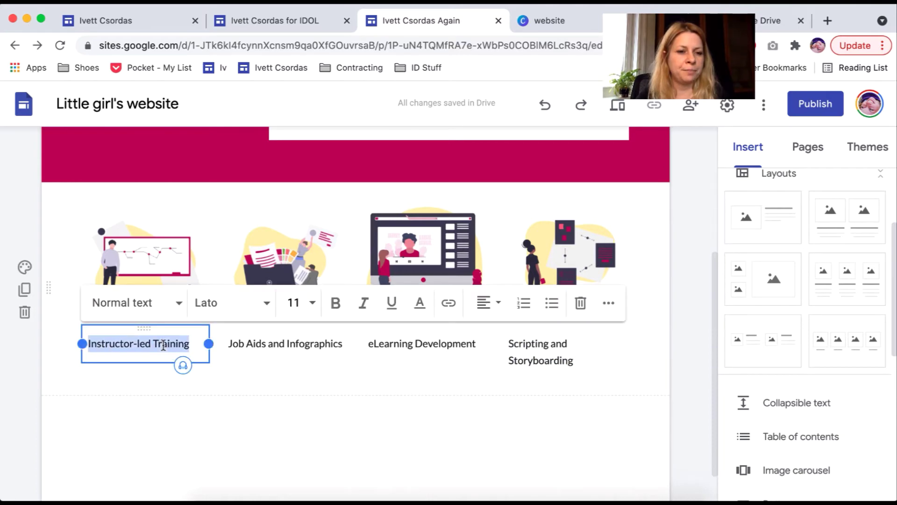
pyautogui.click(248, 312)
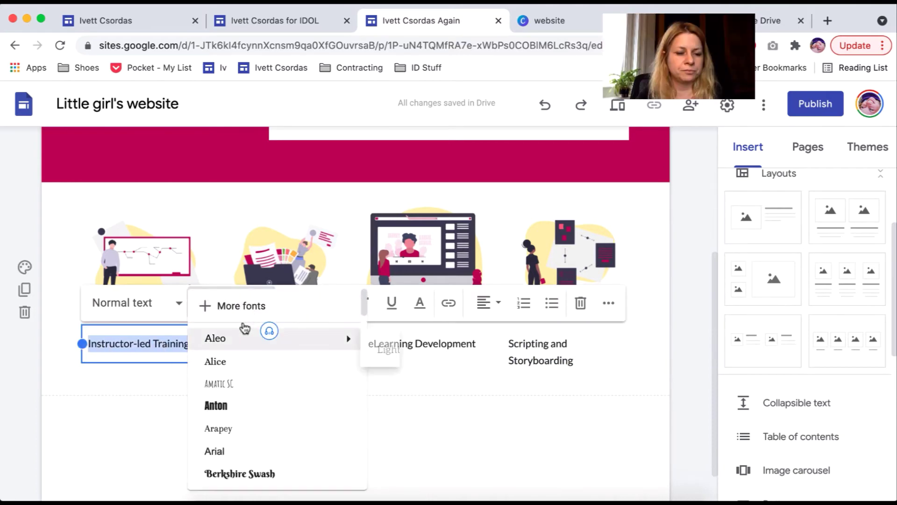
pyautogui.moveTo(363, 312); pyautogui.dragTo(364, 371)
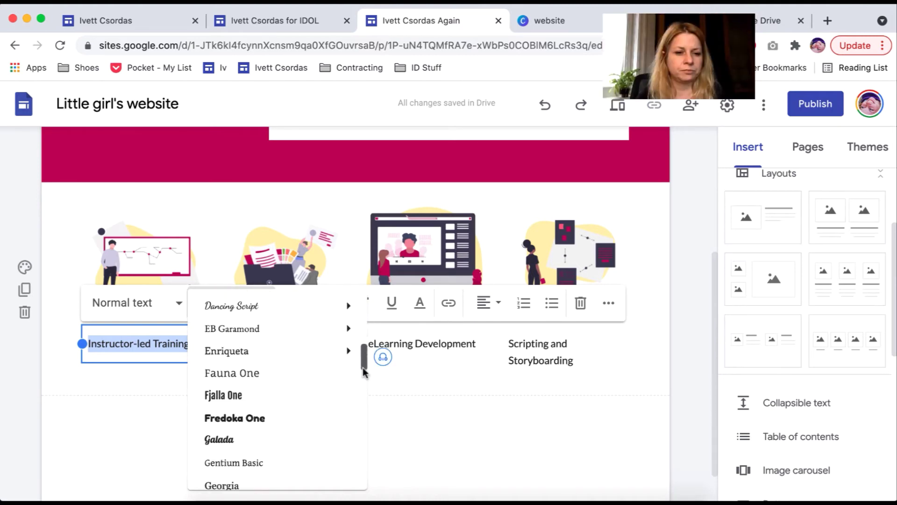
pyautogui.scroll(-1, 323, 374)
pyautogui.moveTo(294, 332)
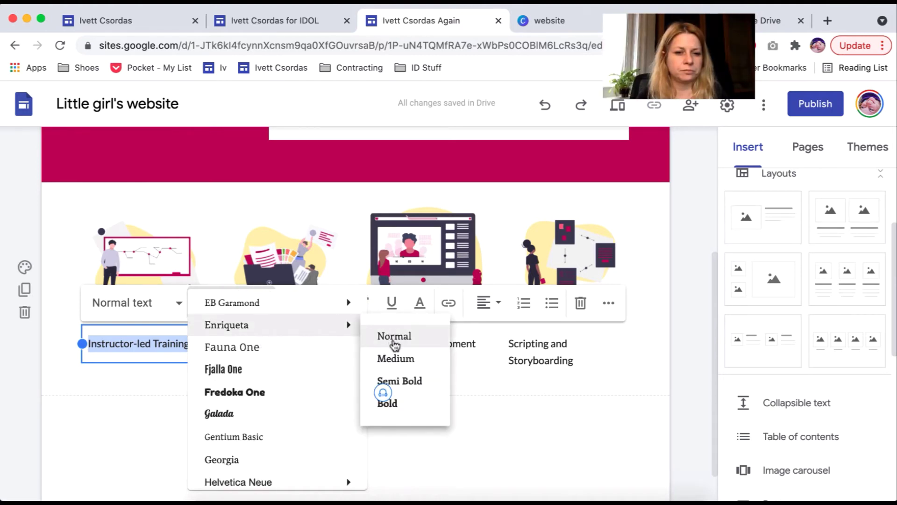
pyautogui.click(396, 358)
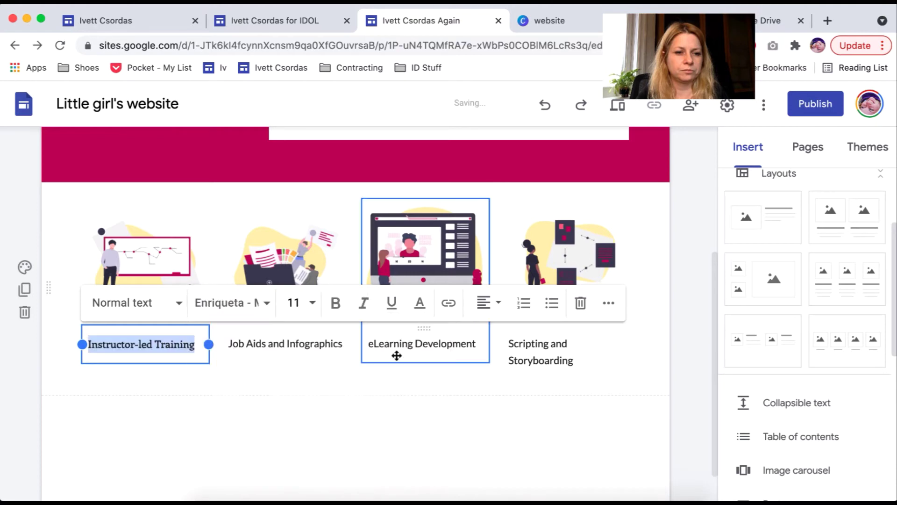
# - Set the font of the "Job Aids and Infographics" caption to Enriqueta Normal
pyautogui.tripleClick(295, 348)
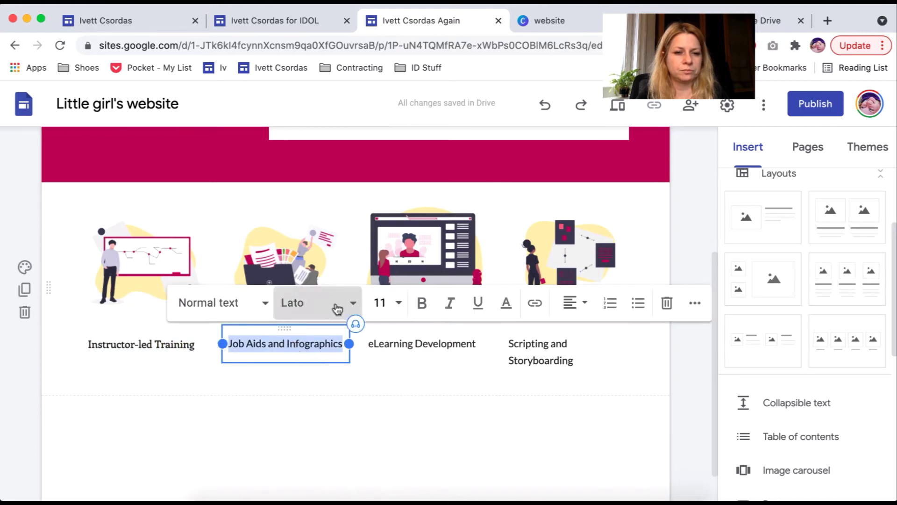
pyautogui.click(338, 305)
pyautogui.scroll(-8, 365, 374)
pyautogui.moveTo(448, 385)
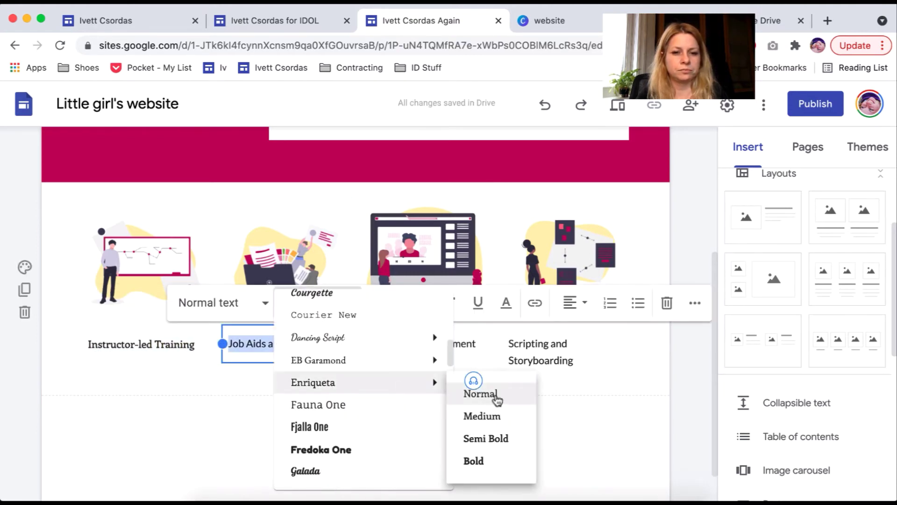
pyautogui.click(495, 398)
# - Set the font of the "eLearning Development" caption to Enriqueta Medium
pyautogui.tripleClick(421, 345)
pyautogui.click(361, 313)
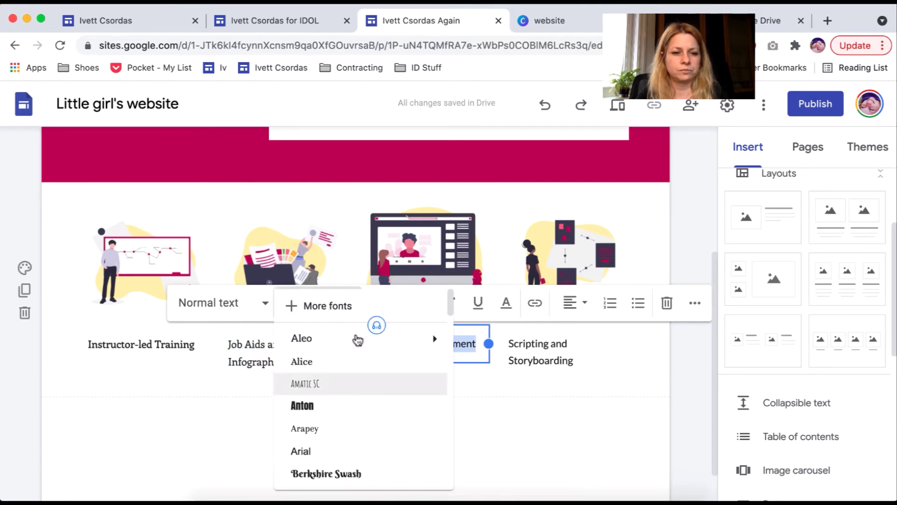
pyautogui.scroll(-10, 364, 374)
pyautogui.moveTo(420, 397)
pyautogui.click(486, 401)
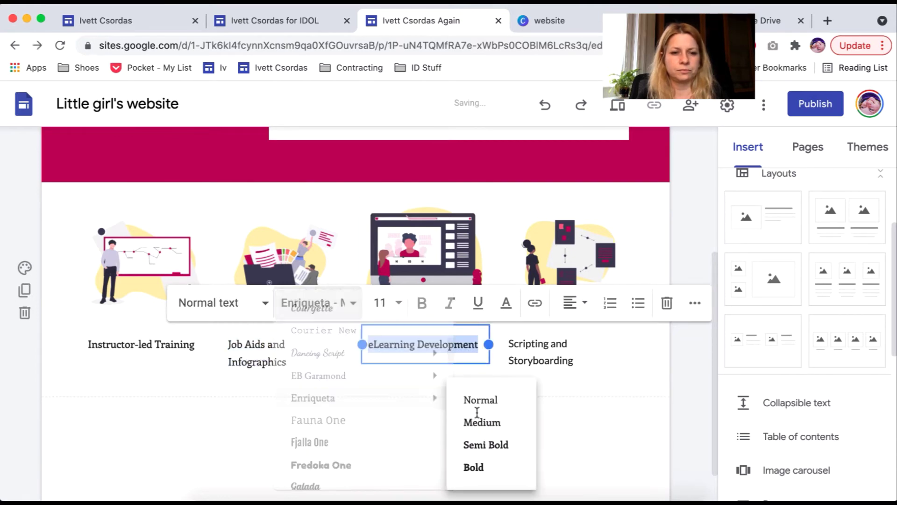
# - Set the font of the "Job Aids and Infographics" caption to Enriqueta Medium
pyautogui.tripleClick(304, 364)
pyautogui.tripleClick(294, 367)
pyautogui.click(327, 303)
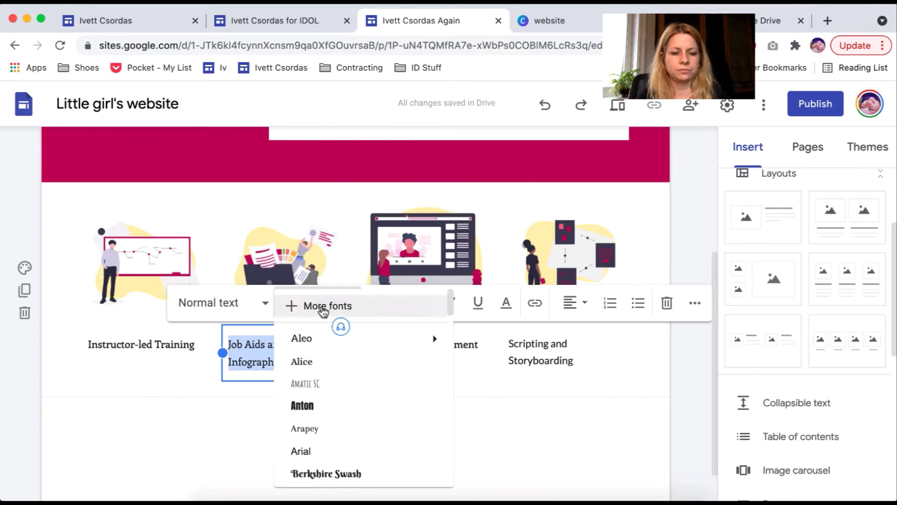
pyautogui.moveTo(450, 316); pyautogui.dragTo(452, 366)
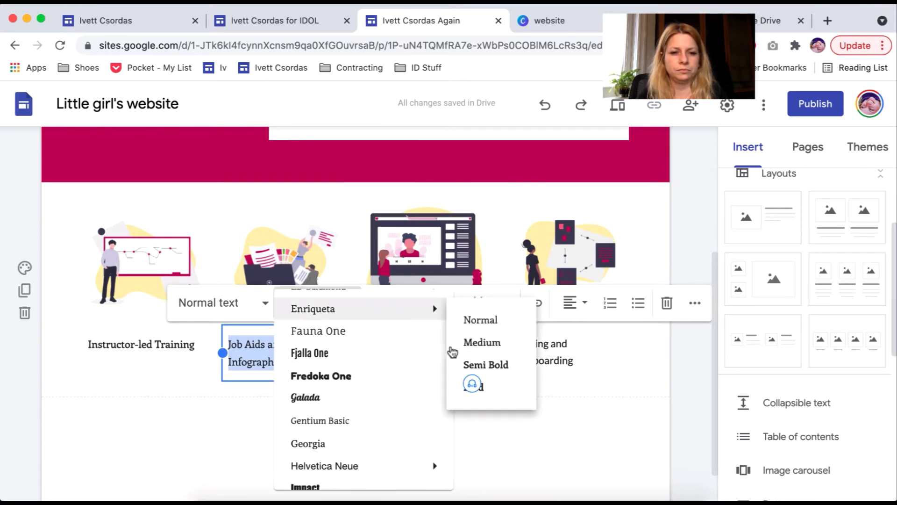
pyautogui.click(477, 340)
# - Set the font of the "Scripting and Storyboarding" caption to Enriqueta Medium
pyautogui.click(583, 360)
pyautogui.moveTo(582, 360); pyautogui.dragTo(510, 347)
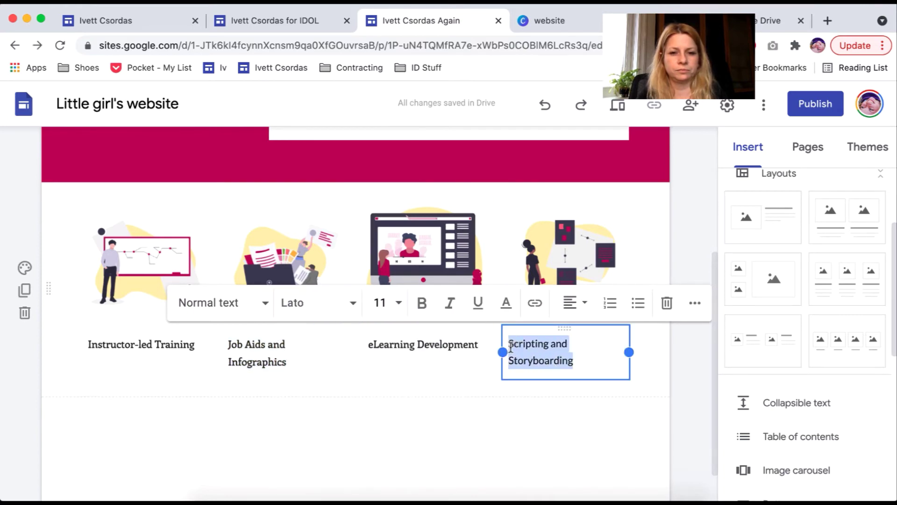
pyautogui.click(355, 313)
pyautogui.scroll(-5, 449, 355)
pyautogui.moveTo(439, 434)
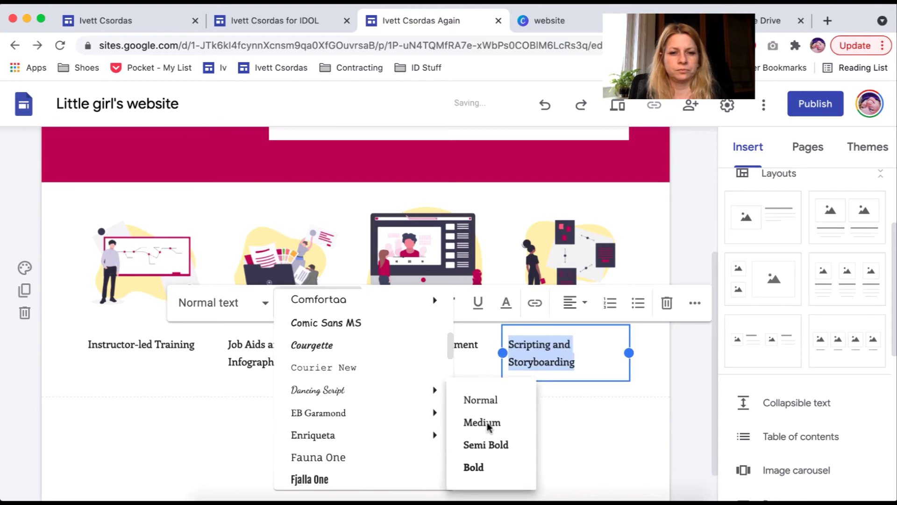
pyautogui.click(483, 423)
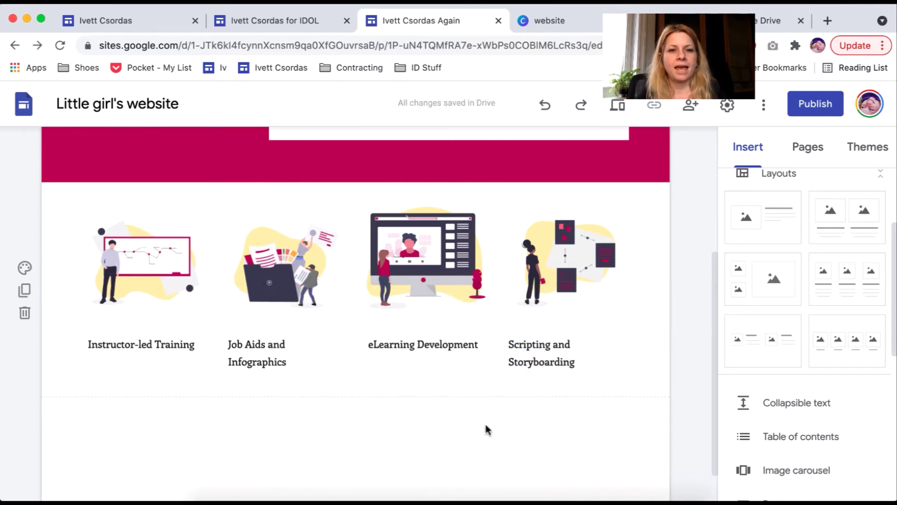
# - Insert a text box below the four-image section and enter "What I do" in it
pyautogui.scroll(-1, 487, 427)
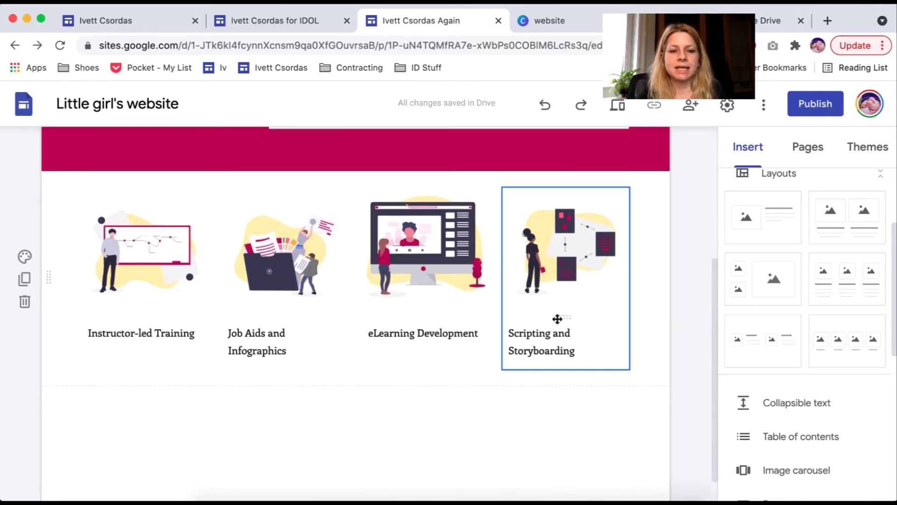
pyautogui.scroll(-1, 556, 318)
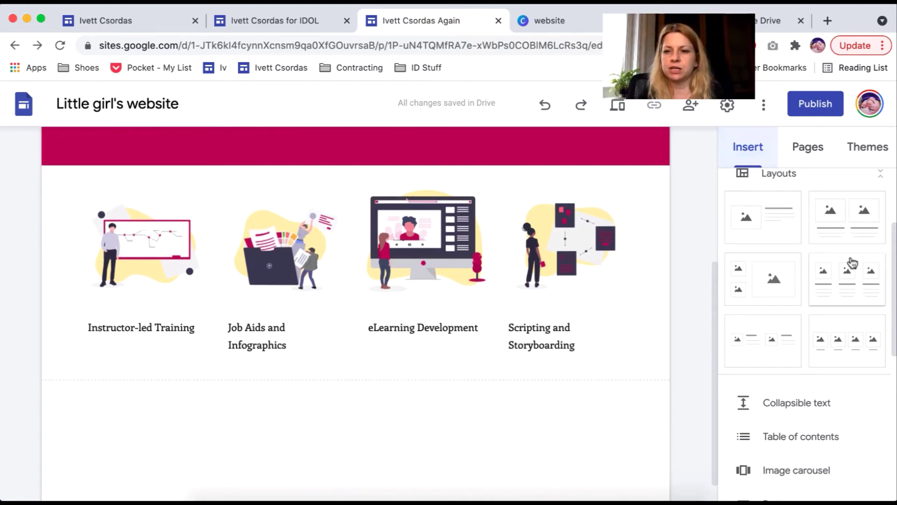
pyautogui.moveTo(892, 269); pyautogui.dragTo(890, 206)
pyautogui.click(749, 206)
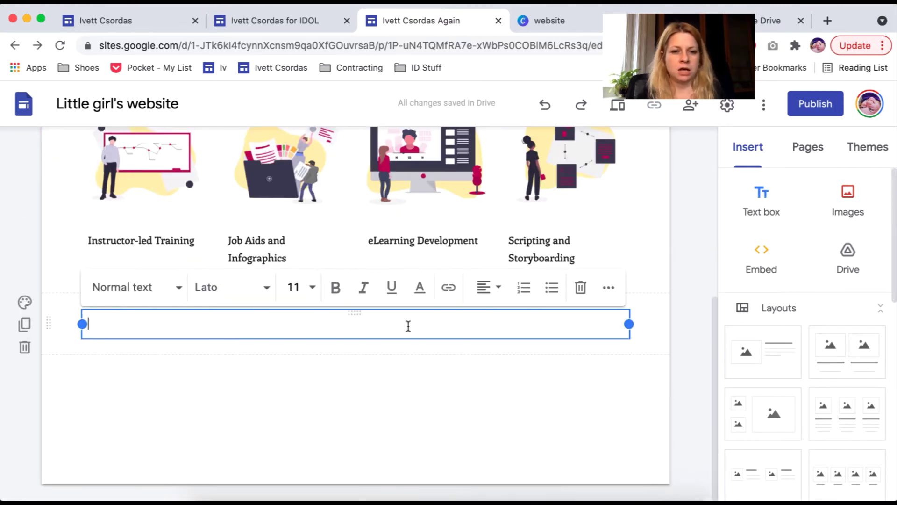
pyautogui.write('What I do')
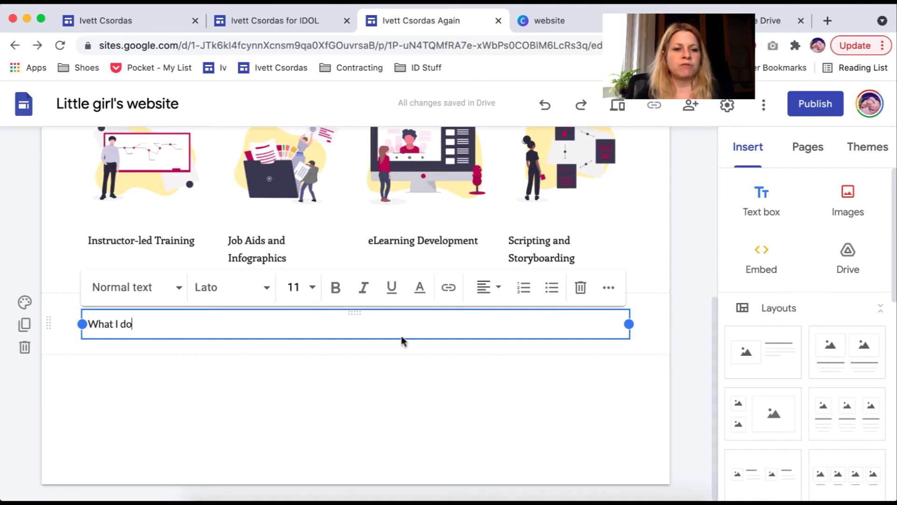
pyautogui.click(402, 341)
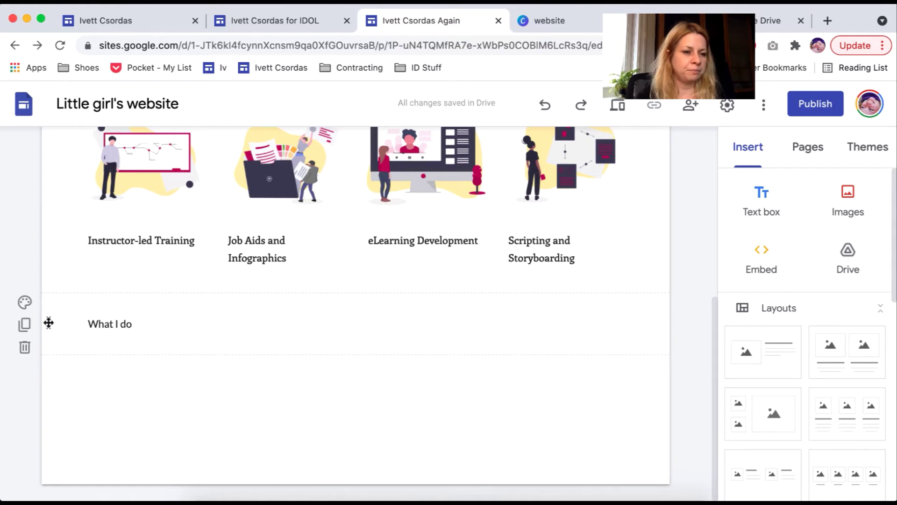
# - Move the "What I do" section between the logo header and the four-image section
pyautogui.moveTo(48, 322); pyautogui.dragTo(66, 107)
pyautogui.click(112, 327)
pyautogui.scroll(2, 156, 372)
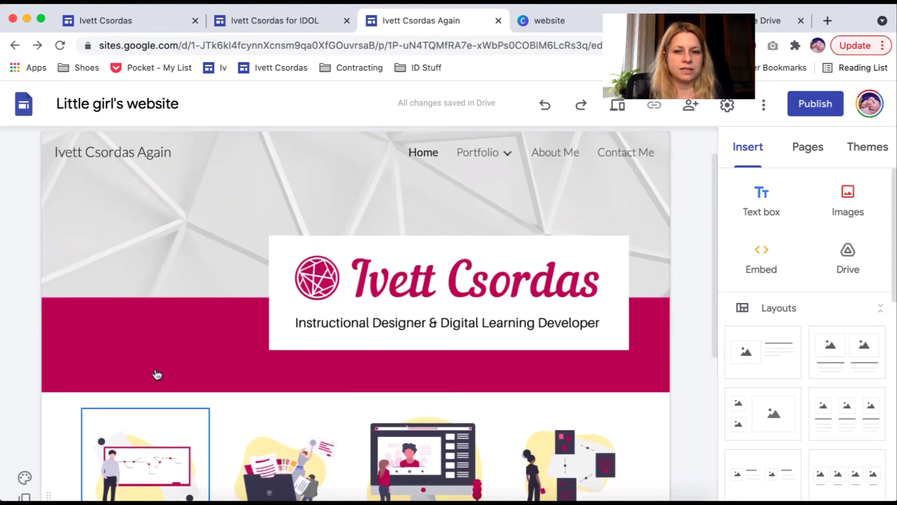
pyautogui.scroll(-6, 714, 238)
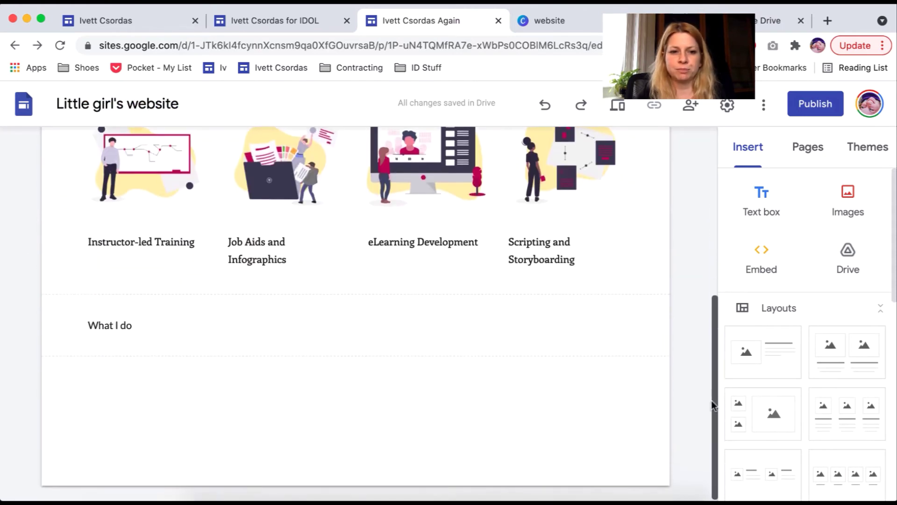
pyautogui.moveTo(49, 318); pyautogui.dragTo(66, 327)
# - Apply the Title text style to "What I do"
pyautogui.click(90, 356)
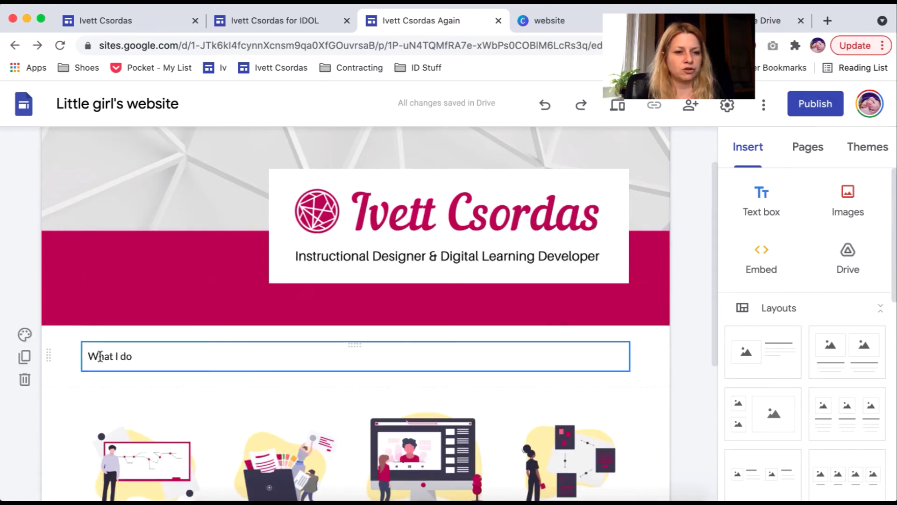
pyautogui.moveTo(91, 356); pyautogui.dragTo(156, 360)
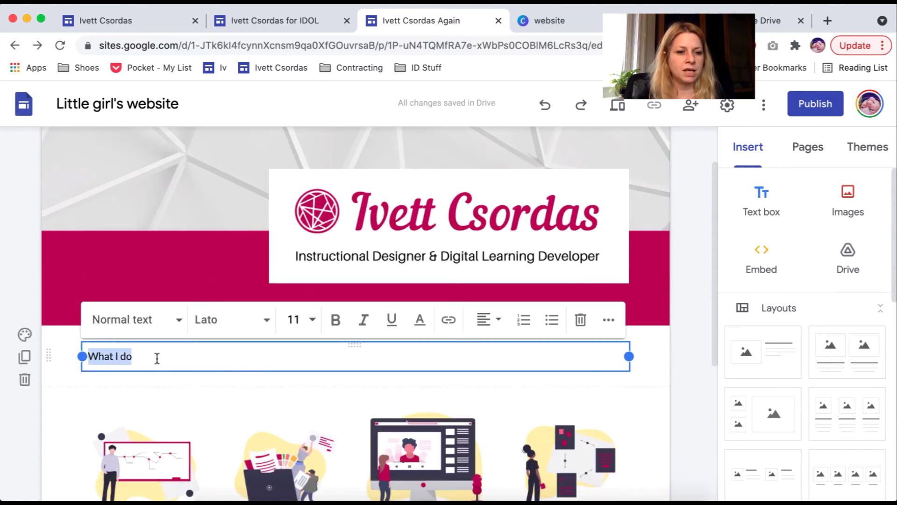
pyautogui.click(165, 327)
pyautogui.click(143, 359)
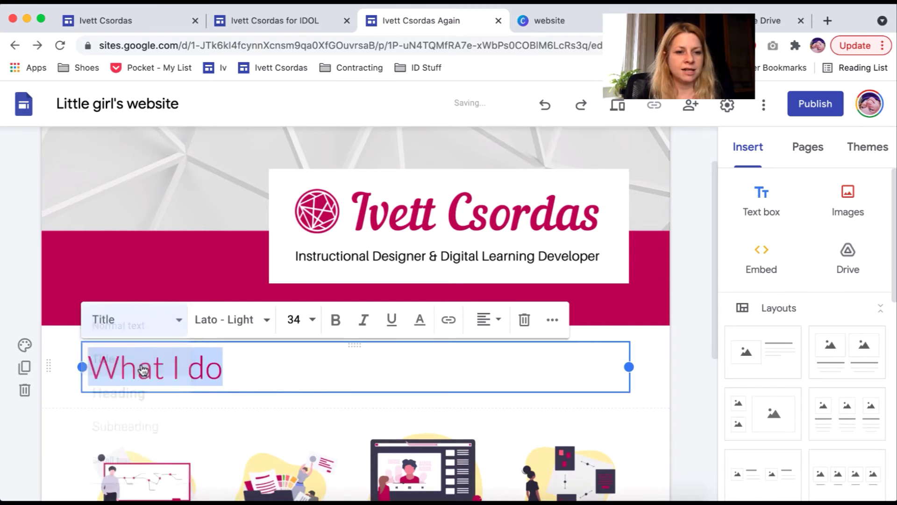
pyautogui.click(240, 371)
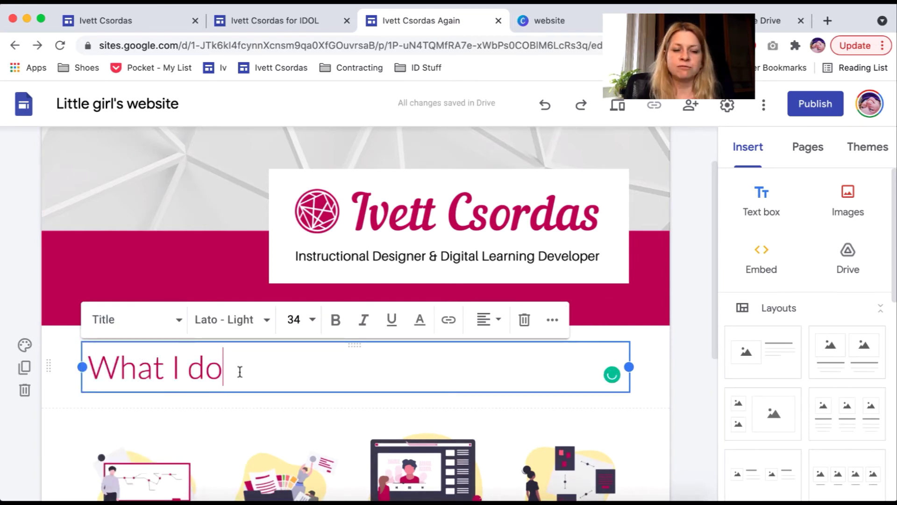
# - Set the font of the "What I do" title to Enriqueta Bold
pyautogui.moveTo(244, 371); pyautogui.dragTo(93, 372)
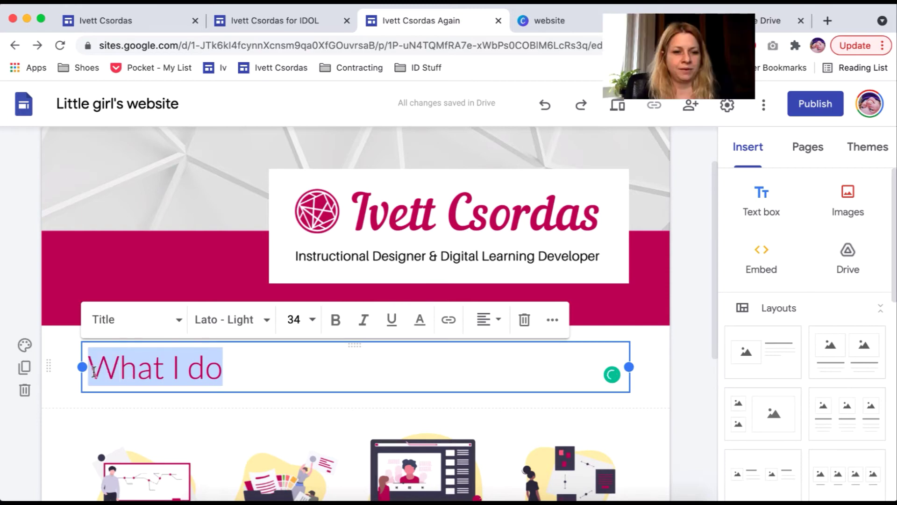
pyautogui.click(265, 327)
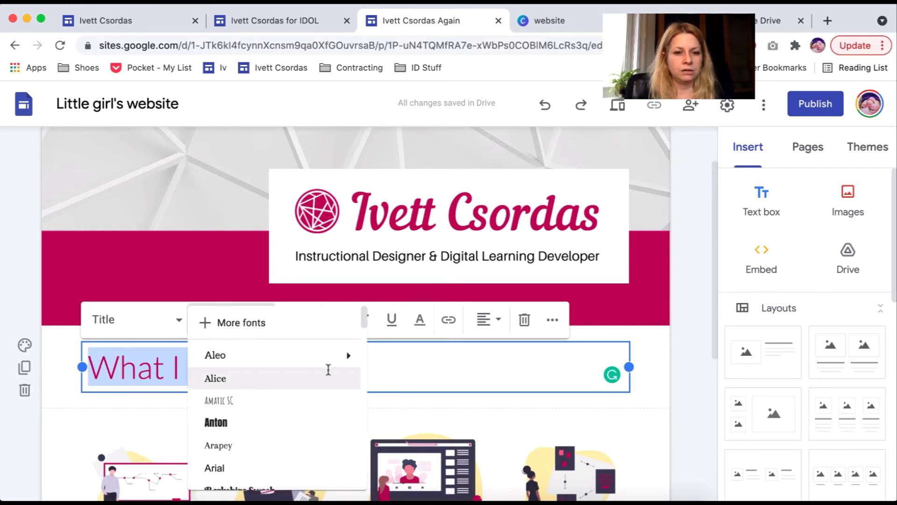
pyautogui.moveTo(363, 318); pyautogui.dragTo(360, 373)
pyautogui.moveTo(346, 335)
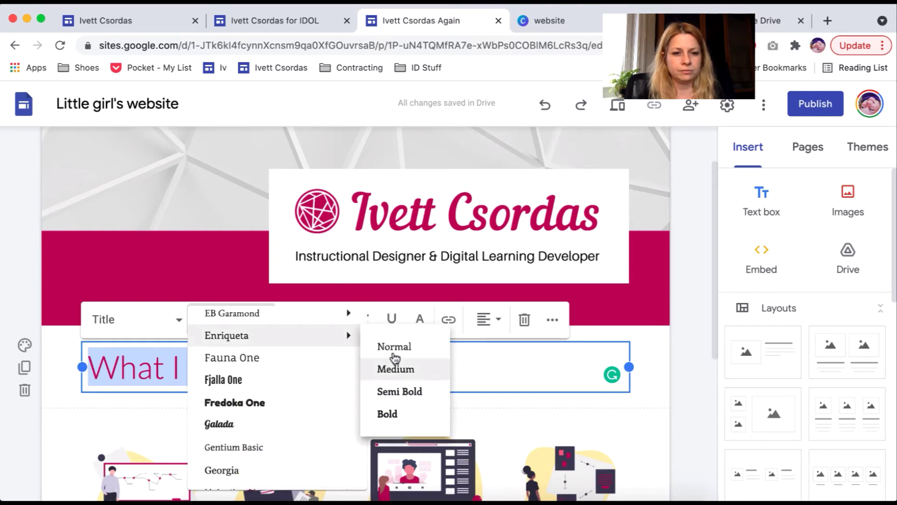
pyautogui.click(404, 417)
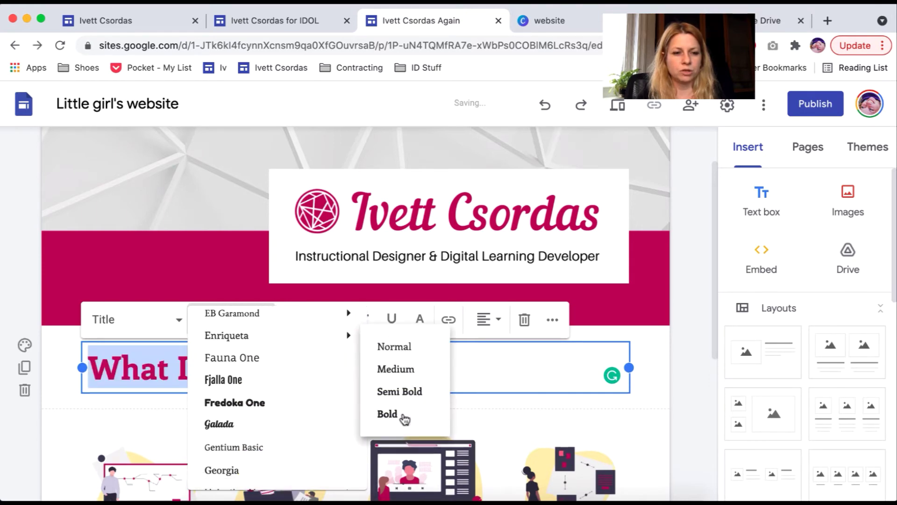
# - Center the "What I do" title in its section
pyautogui.click(489, 327)
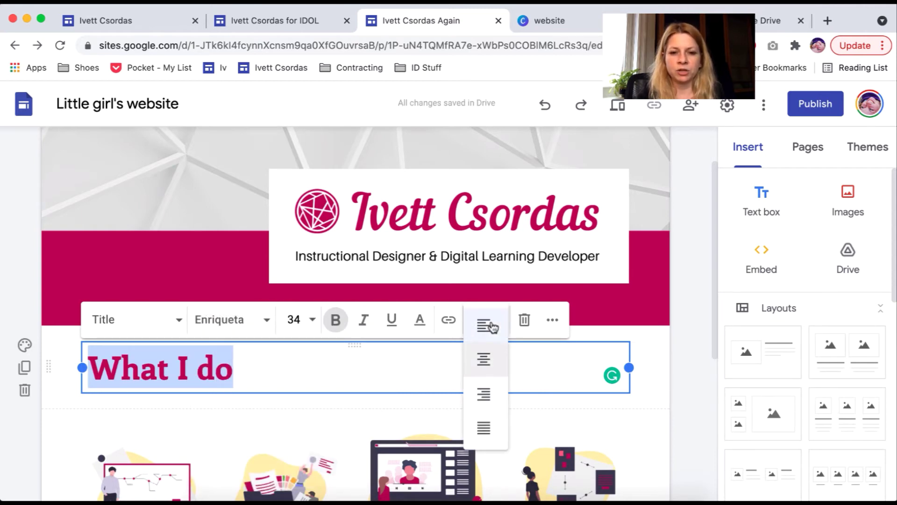
pyautogui.click(483, 359)
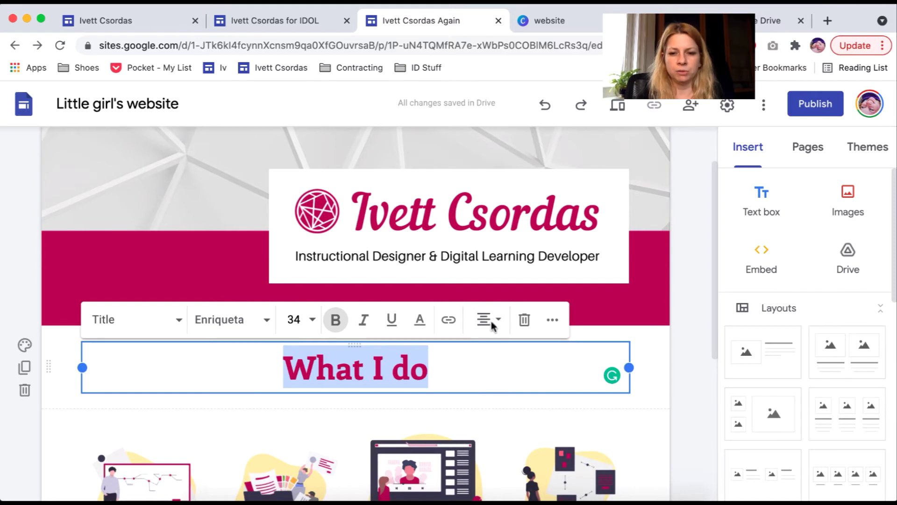
pyautogui.click(663, 380)
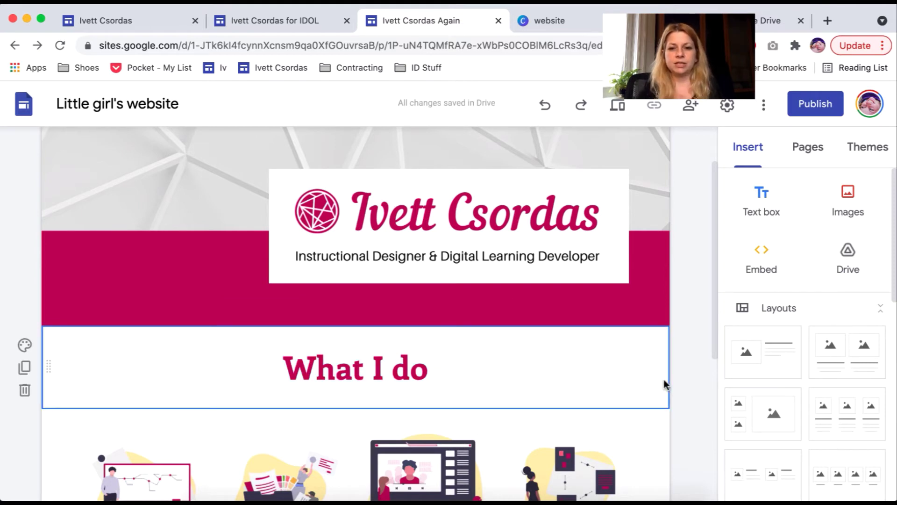
# - Add a page footer reading "Home | Portfolio | About Me | Contact Me"
pyautogui.moveTo(715, 284); pyautogui.dragTo(714, 418)
pyautogui.click(363, 492)
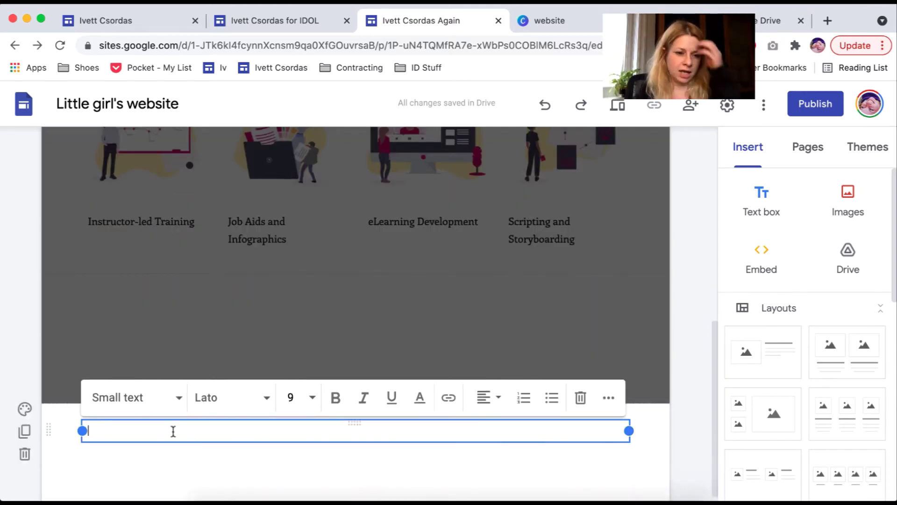
pyautogui.write('Ho')
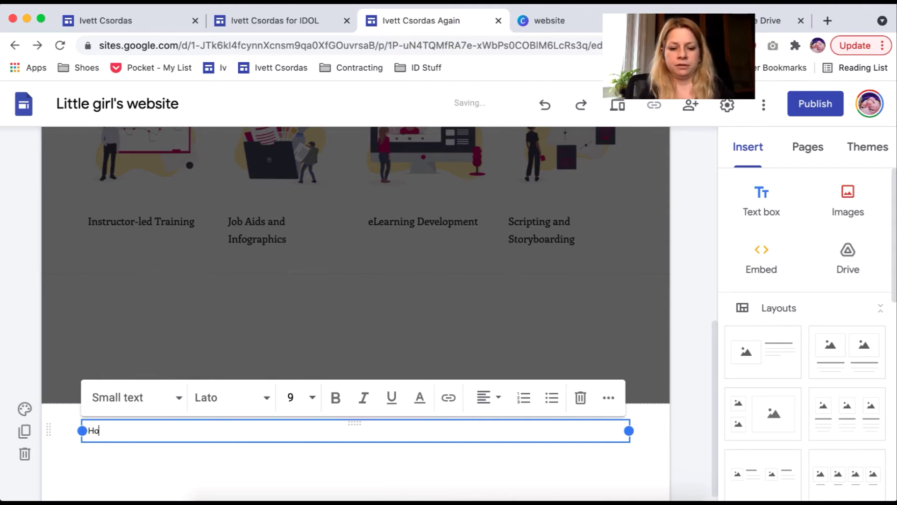
pyautogui.write('me | Portf')
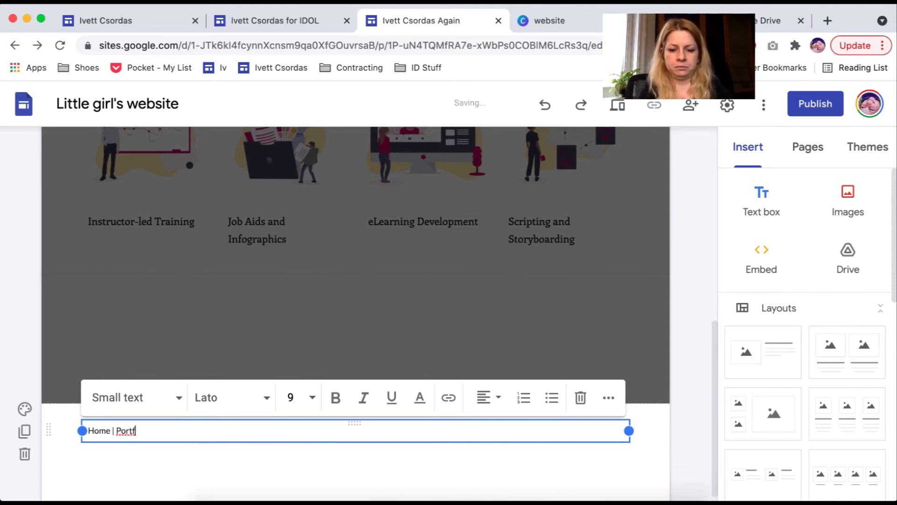
pyautogui.write('olio | About Me ')
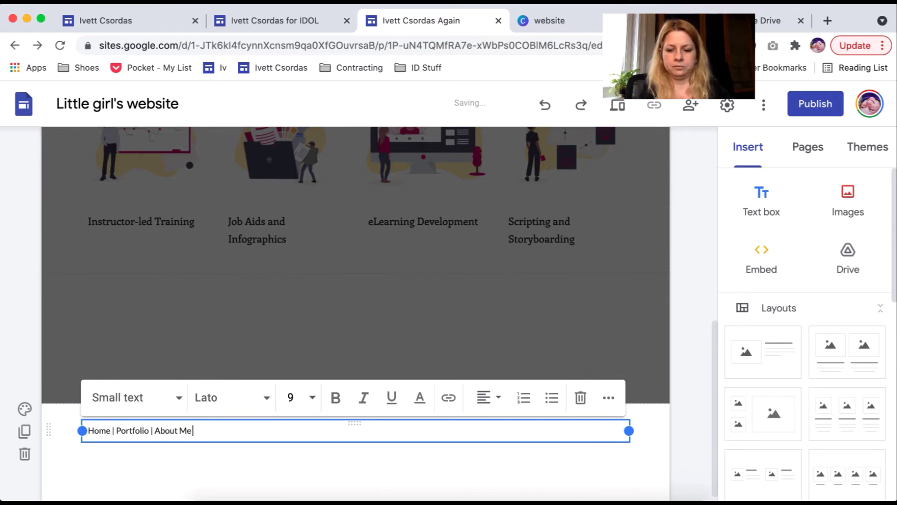
pyautogui.write('| Contact M')
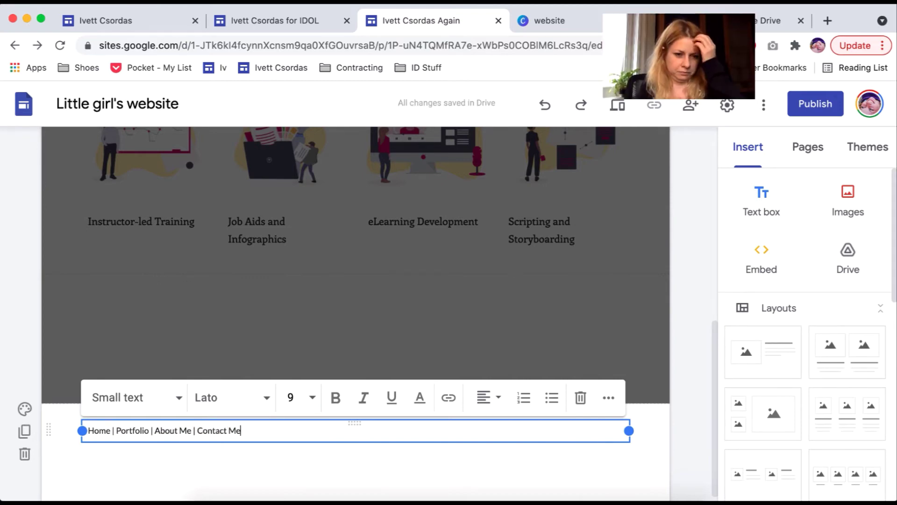
pyautogui.write('e')
pyautogui.click(92, 311)
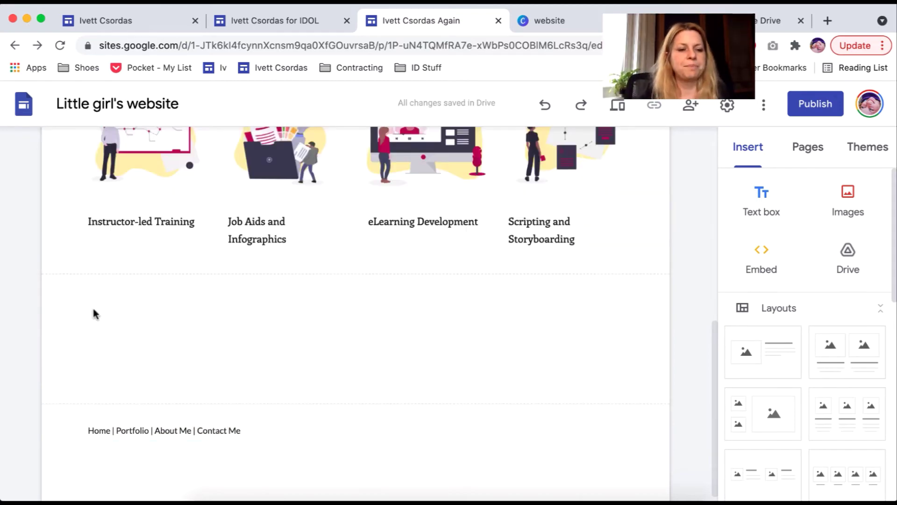
pyautogui.click(111, 427)
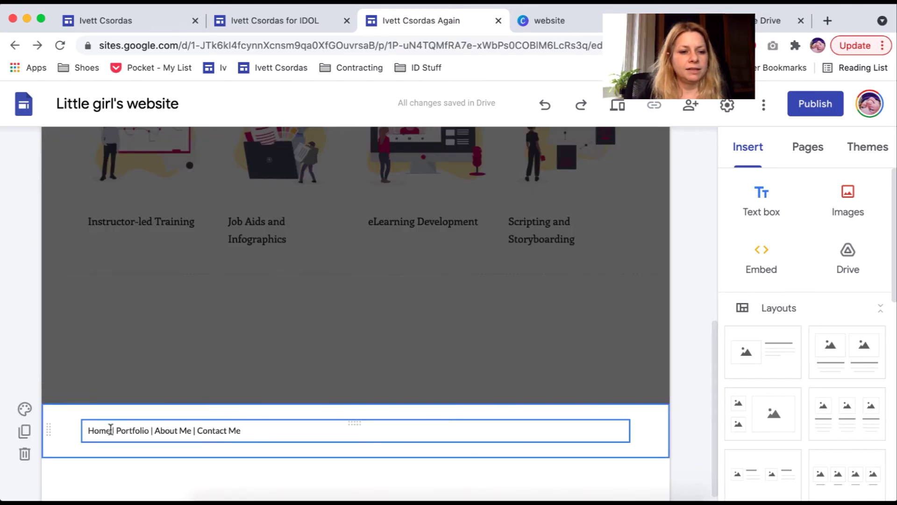
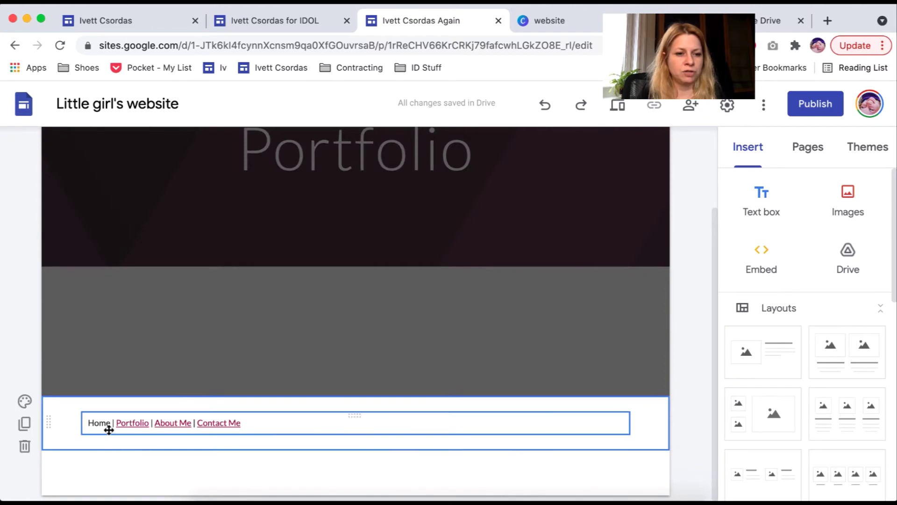
# - Link the word "Home" in the footer to the site's Home page and leave footer editing
pyautogui.moveTo(110, 423); pyautogui.dragTo(97, 424)
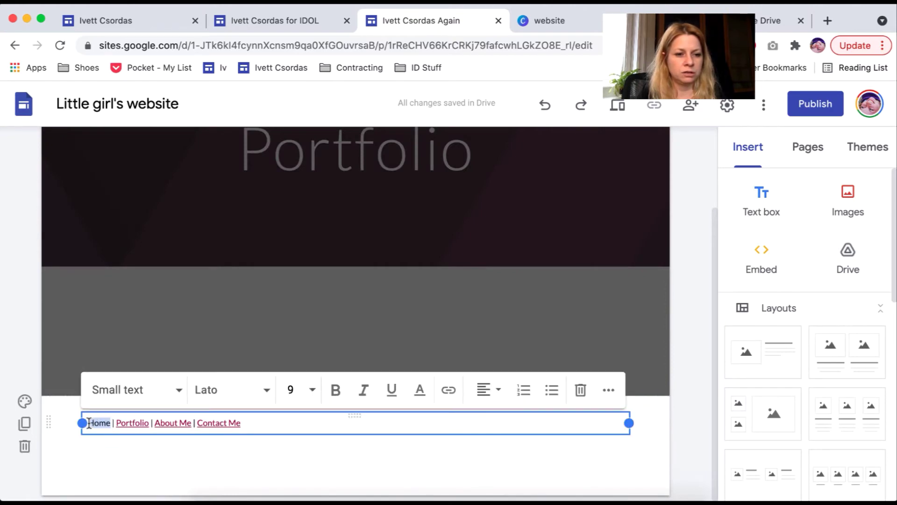
pyautogui.click(448, 390)
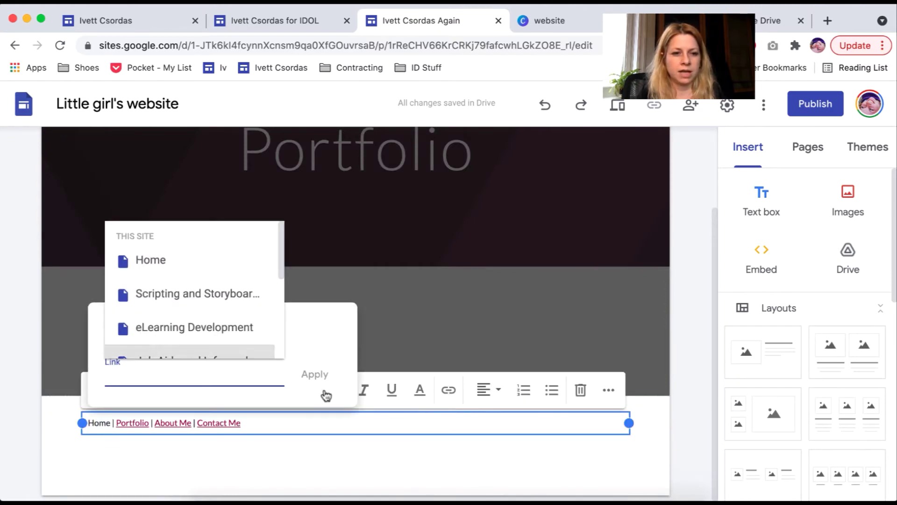
pyautogui.click(186, 260)
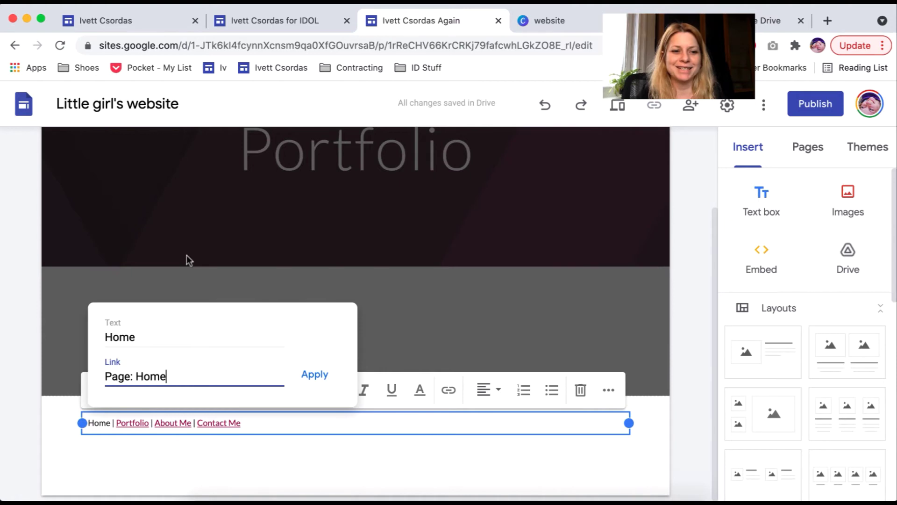
pyautogui.click(326, 380)
pyautogui.click(348, 305)
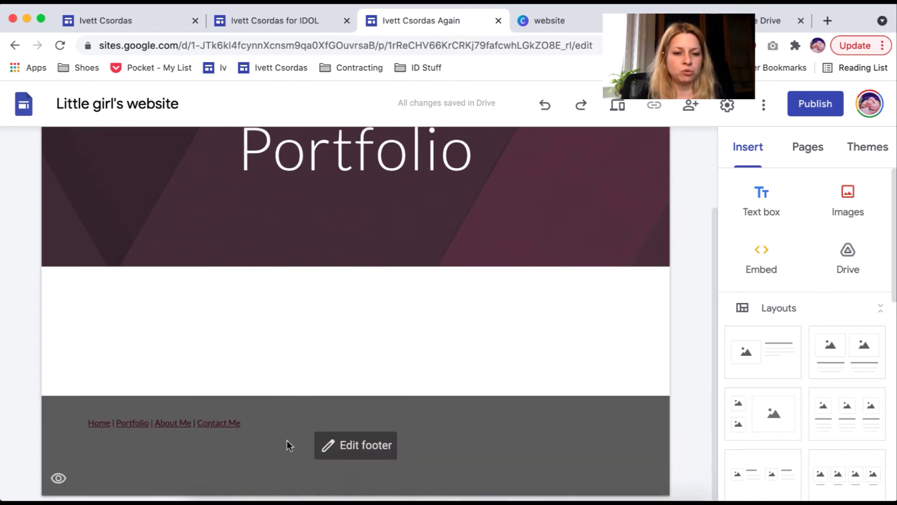
# - Set the footer's section background to Emphasis 1
pyautogui.click(327, 446)
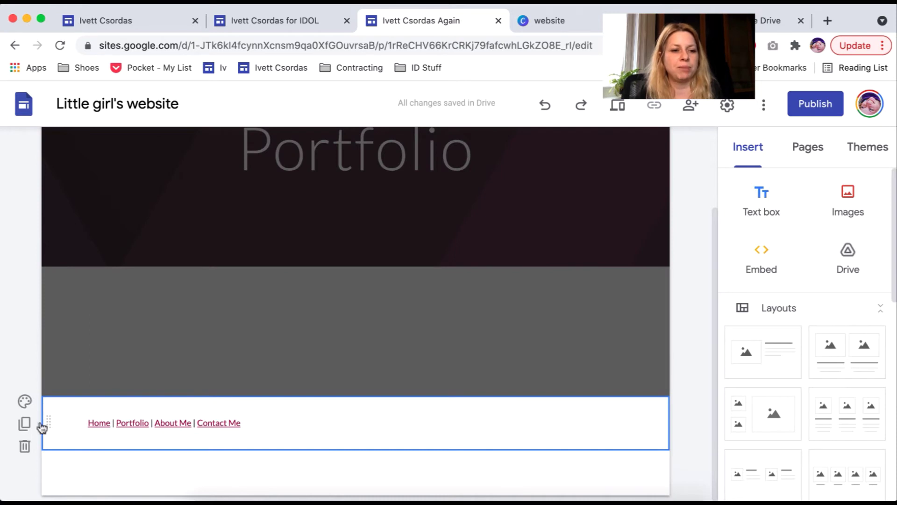
pyautogui.click(25, 405)
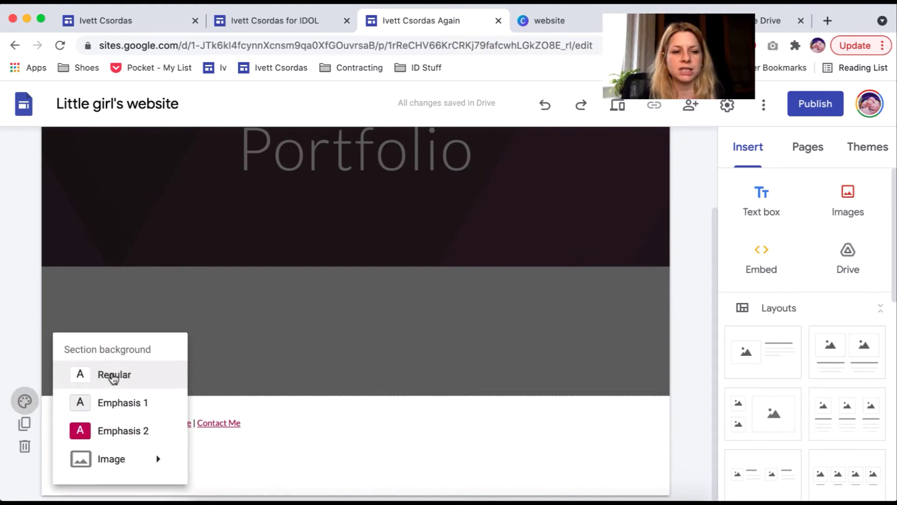
pyautogui.click(112, 402)
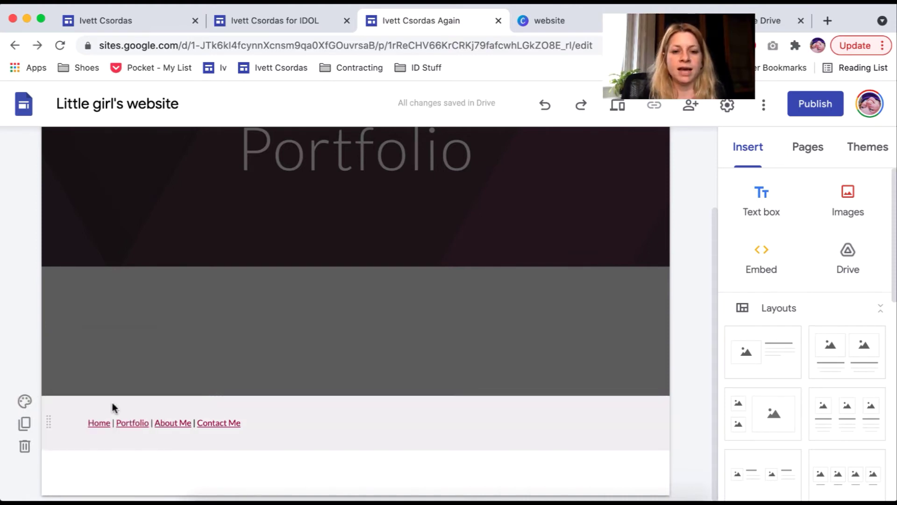
# - Start uploading a background image for the footer section and browse to the Headers folder inside WEBSITE
pyautogui.click(26, 401)
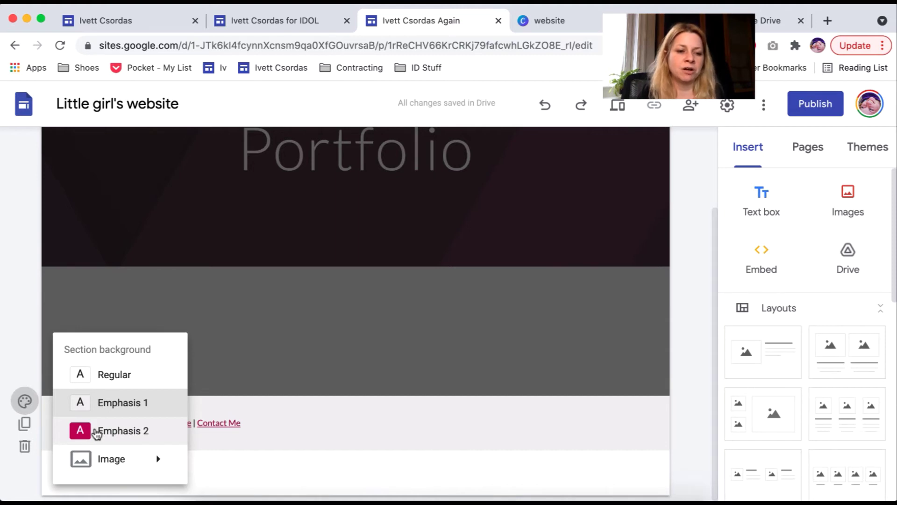
pyautogui.moveTo(95, 457)
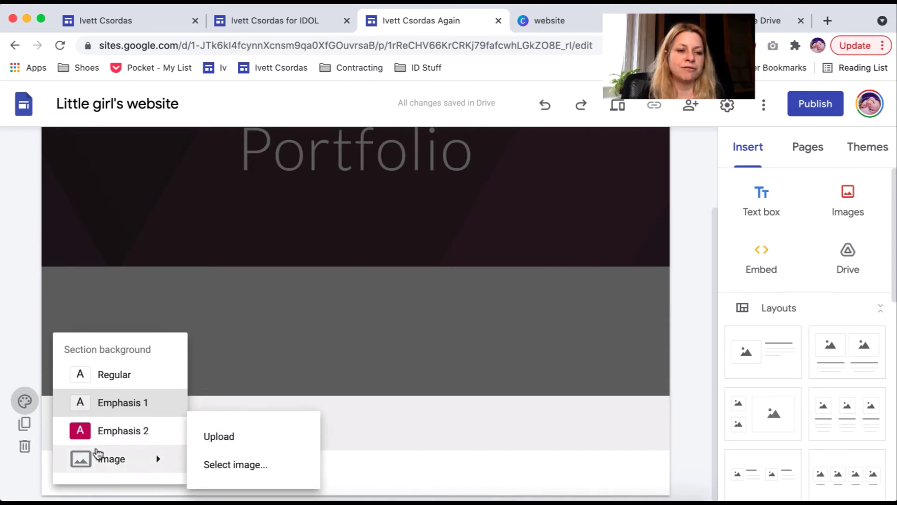
pyautogui.click(218, 439)
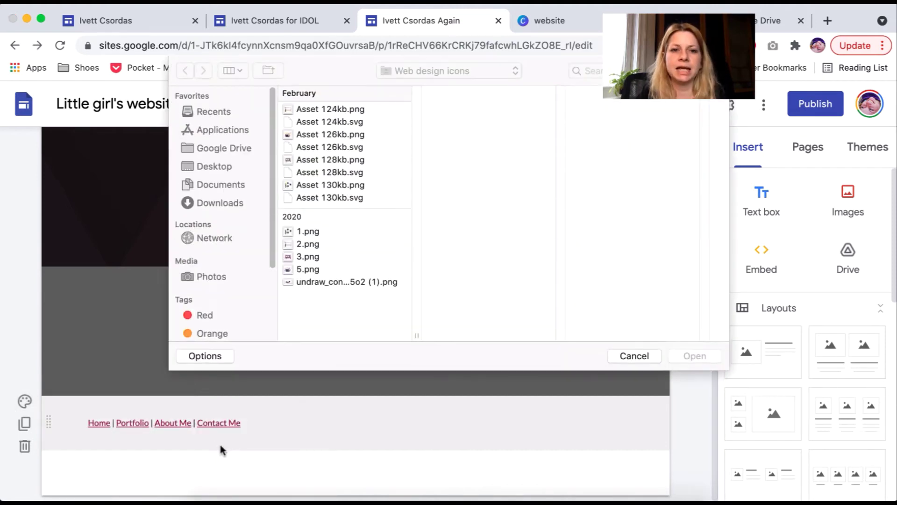
pyautogui.click(425, 70)
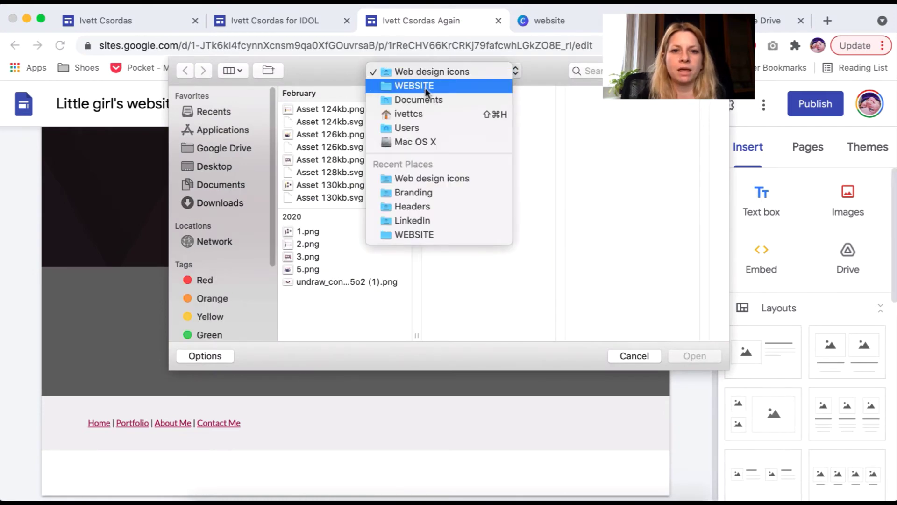
pyautogui.click(426, 87)
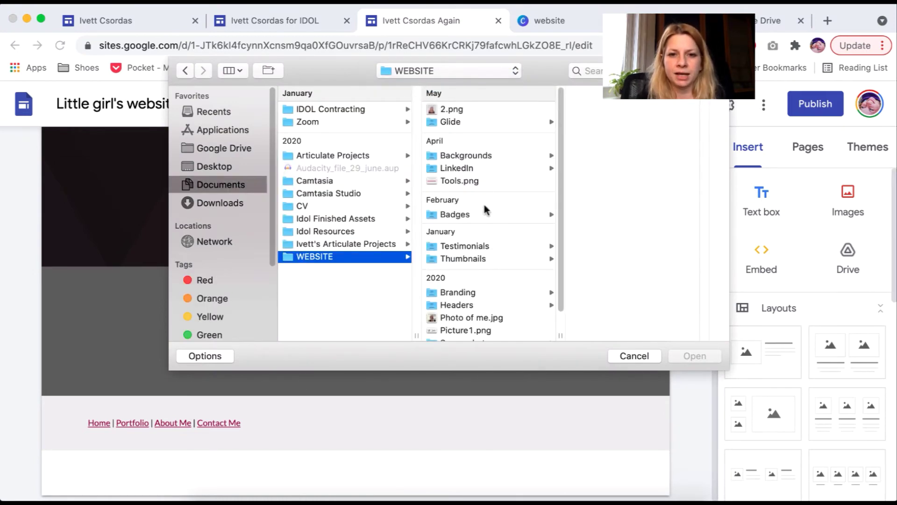
pyautogui.click(490, 157)
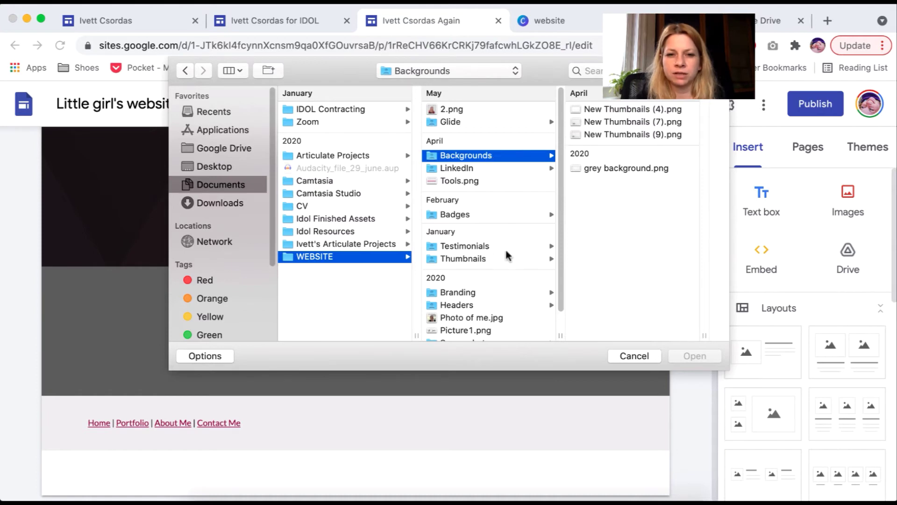
pyautogui.click(464, 306)
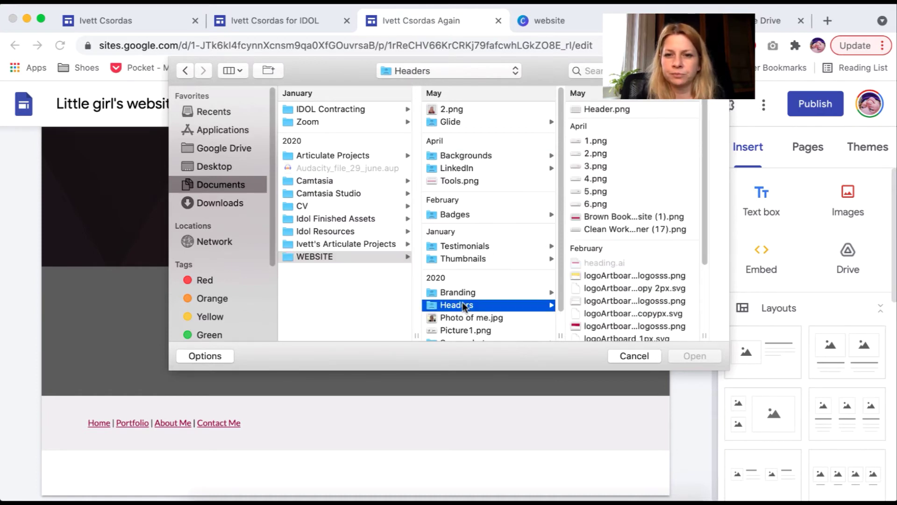
pyautogui.scroll(-5, 608, 290)
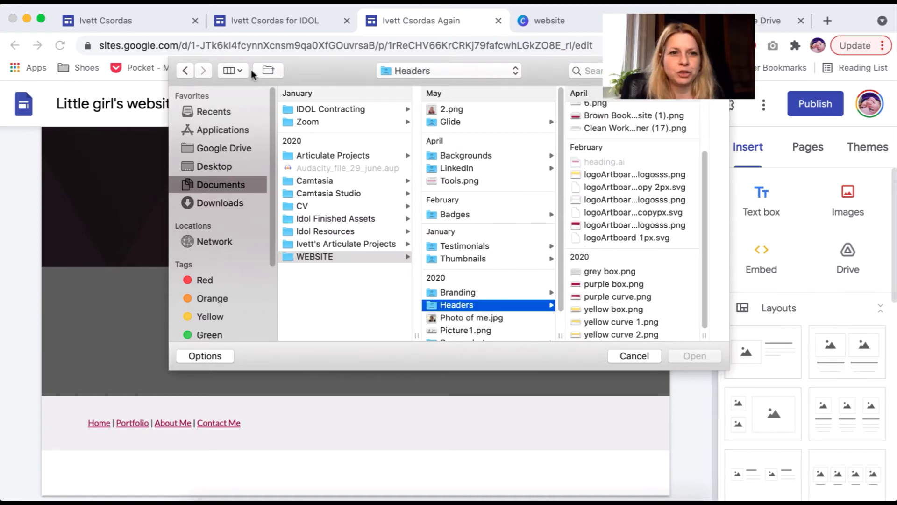
pyautogui.click(232, 70)
pyautogui.click(242, 122)
pyautogui.click(242, 69)
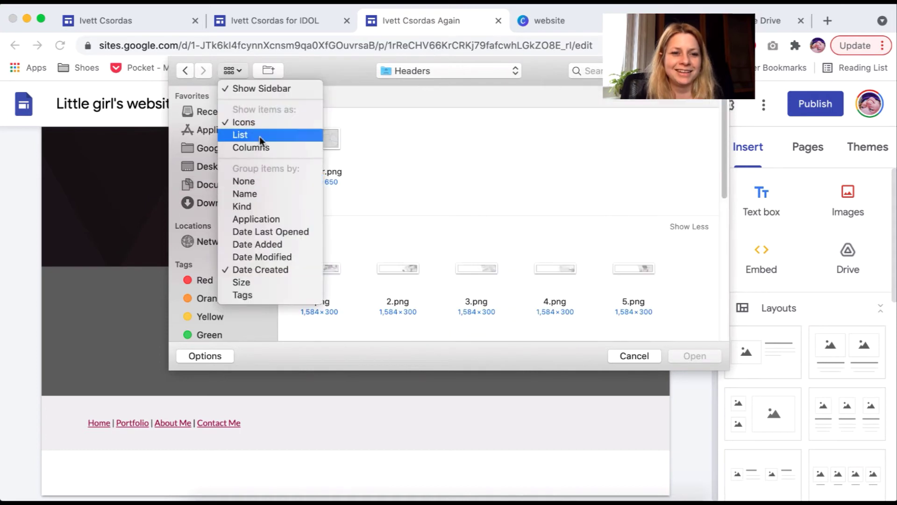
pyautogui.click(260, 136)
pyautogui.click(242, 70)
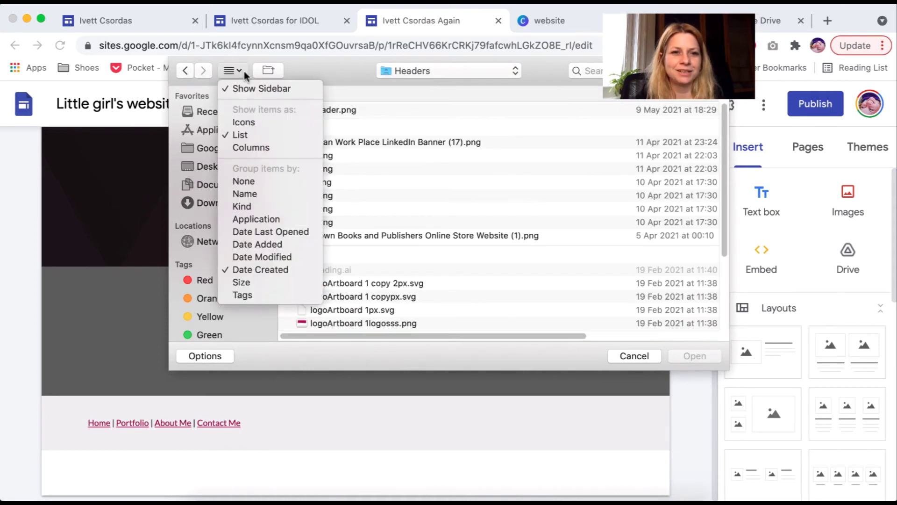
pyautogui.click(250, 147)
pyautogui.moveTo(701, 220); pyautogui.dragTo(703, 279)
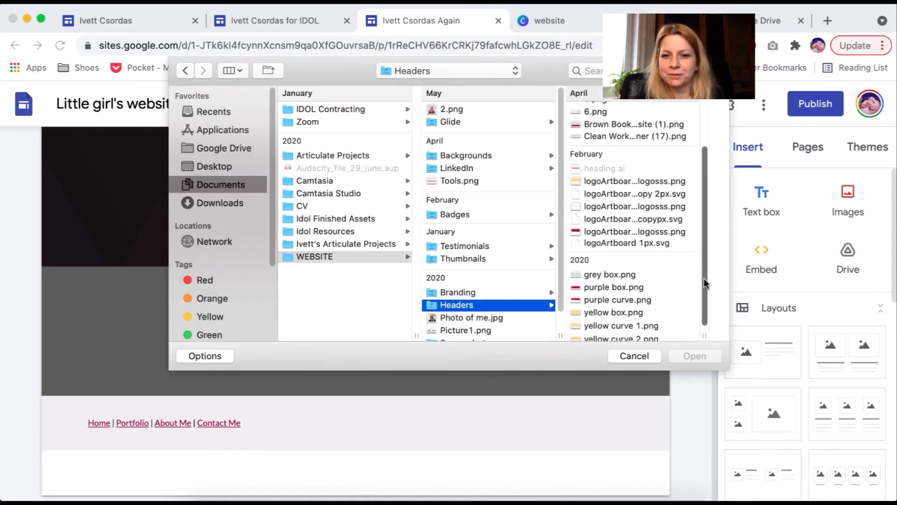
pyautogui.click(239, 71)
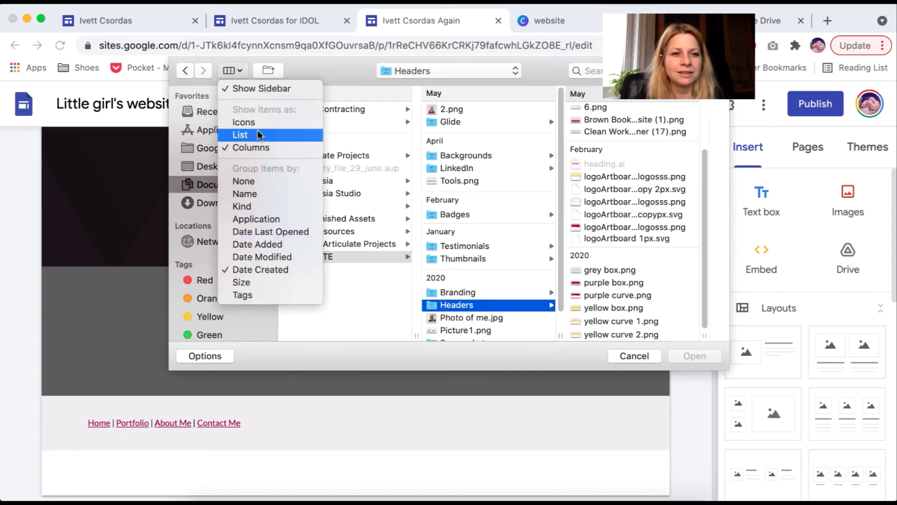
pyautogui.click(268, 70)
pyautogui.click(273, 71)
pyautogui.click(462, 186)
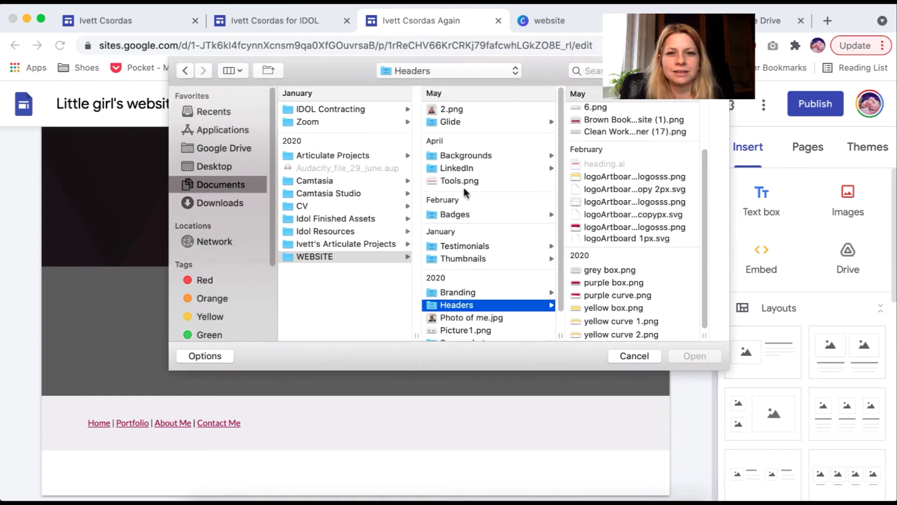
# - Show the files of the Headers folder as icons
pyautogui.click(235, 73)
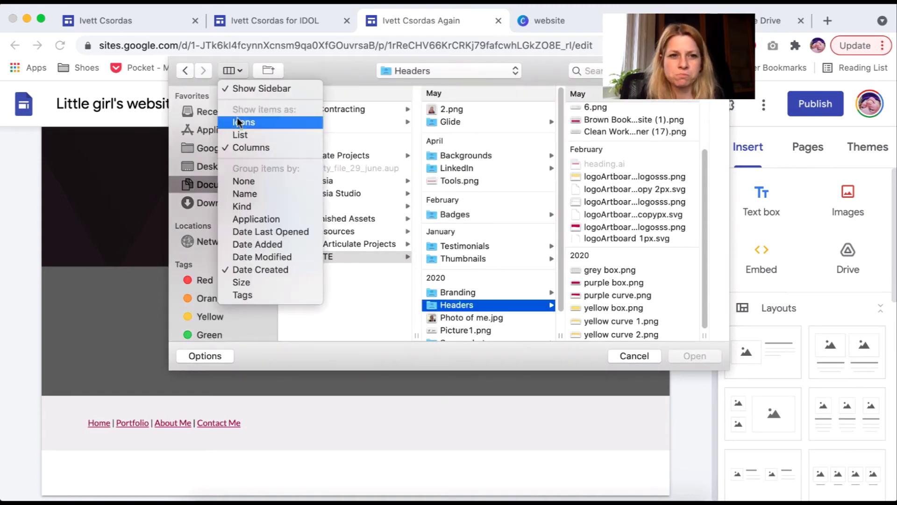
pyautogui.click(237, 120)
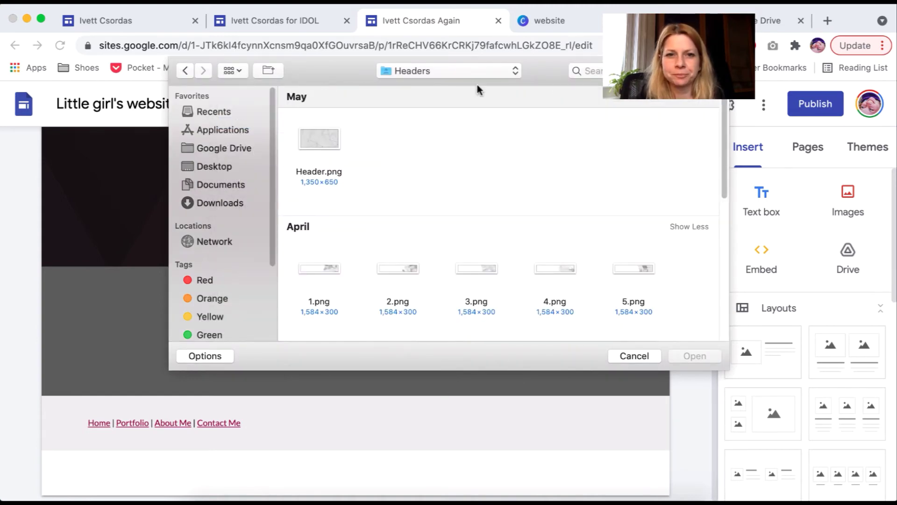
# - Set yellow box.png from the Headers folder as the background image of the footer section with the page links
pyautogui.click(456, 71)
pyautogui.click(453, 73)
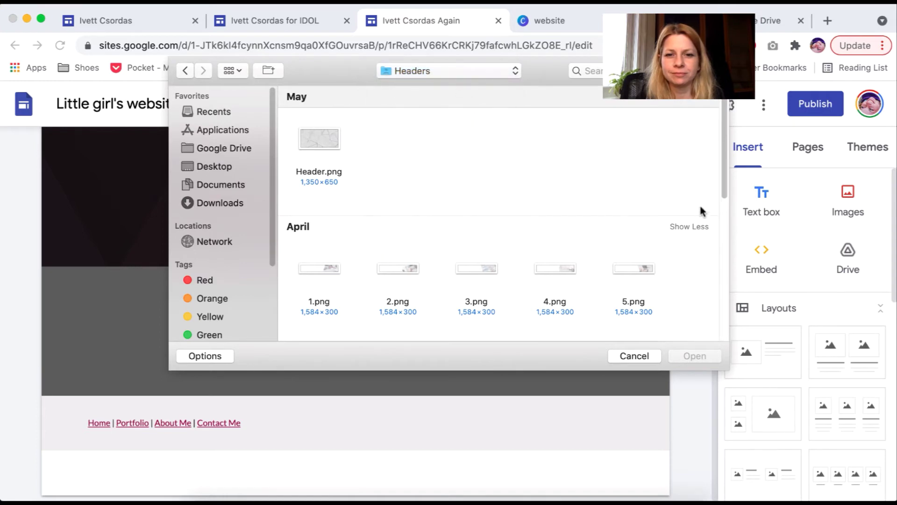
pyautogui.moveTo(724, 187); pyautogui.dragTo(716, 328)
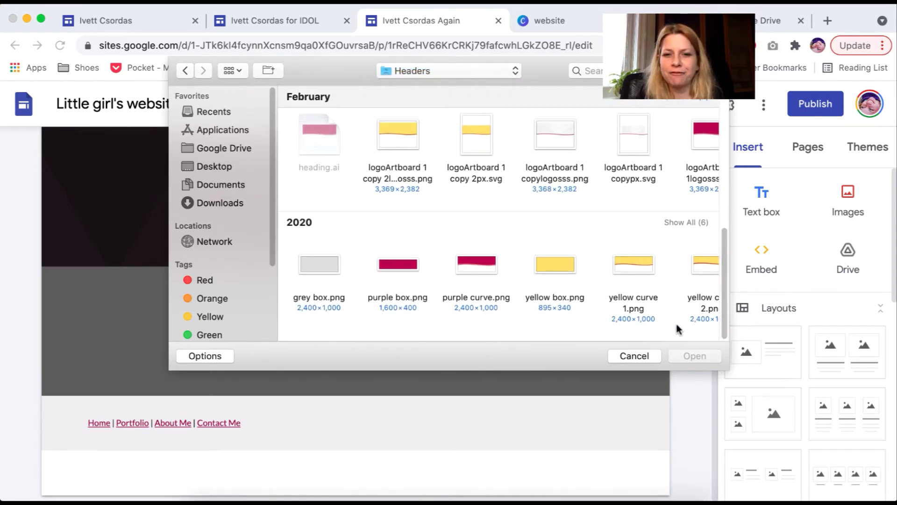
pyautogui.click(552, 273)
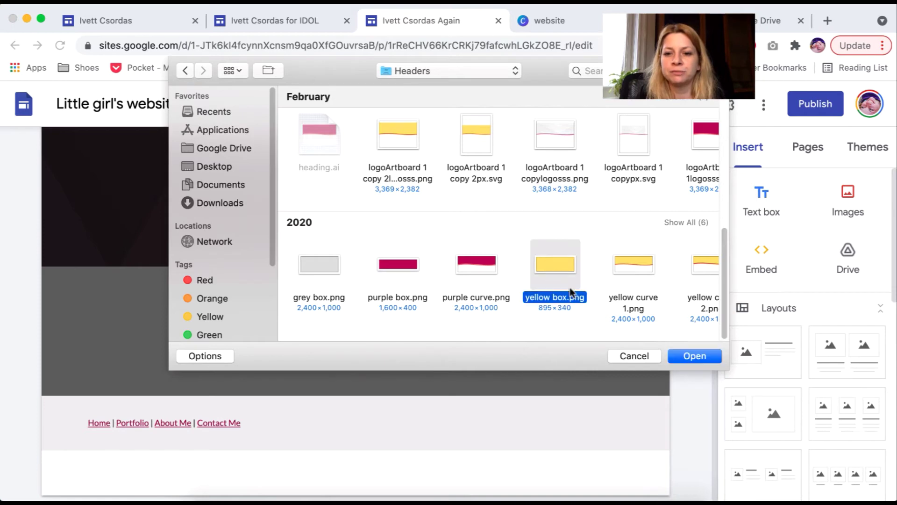
pyautogui.click(683, 356)
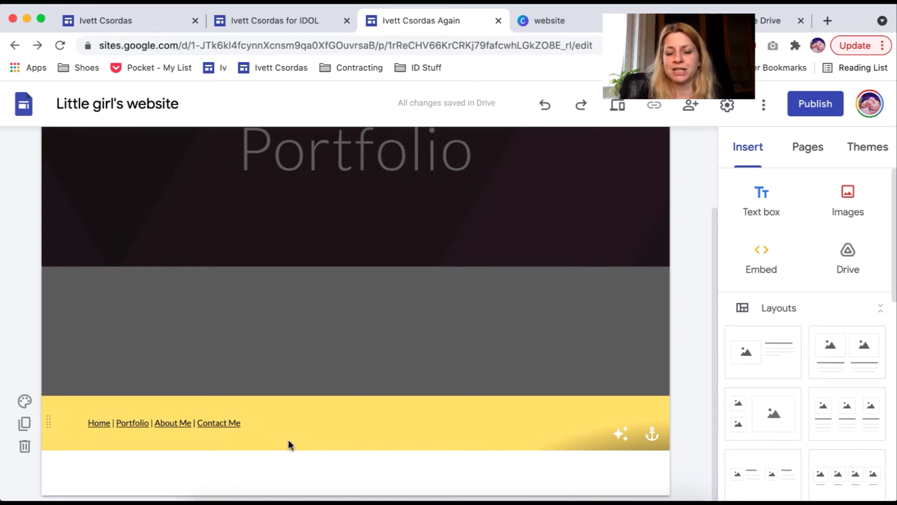
pyautogui.click(282, 342)
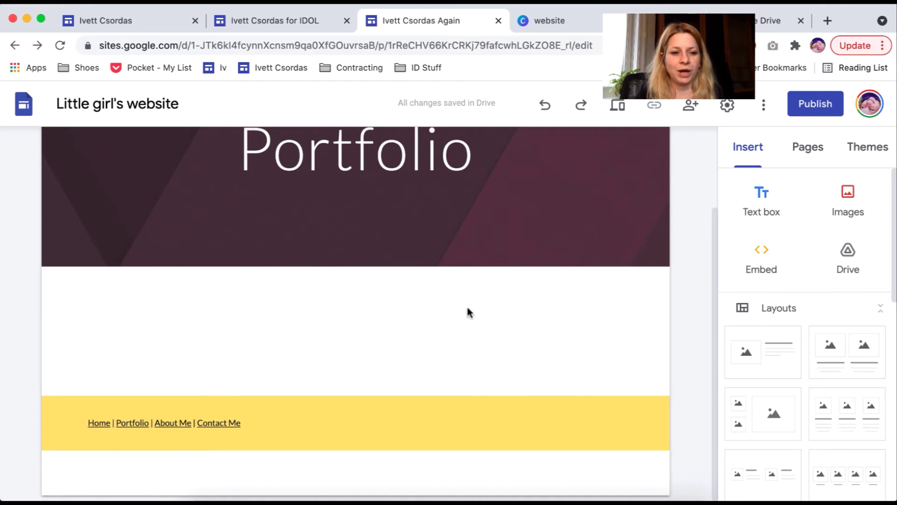
# - Open the site's Home page at the "What I do" section
pyautogui.moveTo(715, 270); pyautogui.dragTo(705, 214)
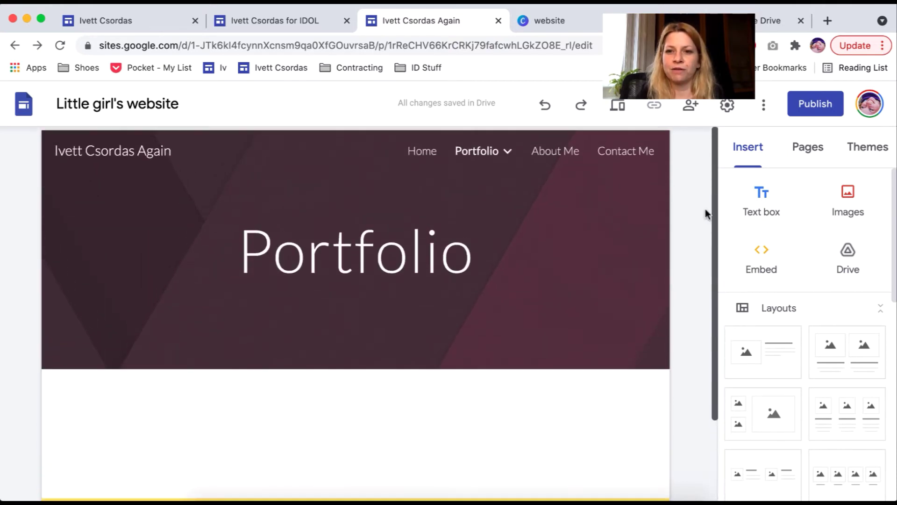
pyautogui.click(419, 155)
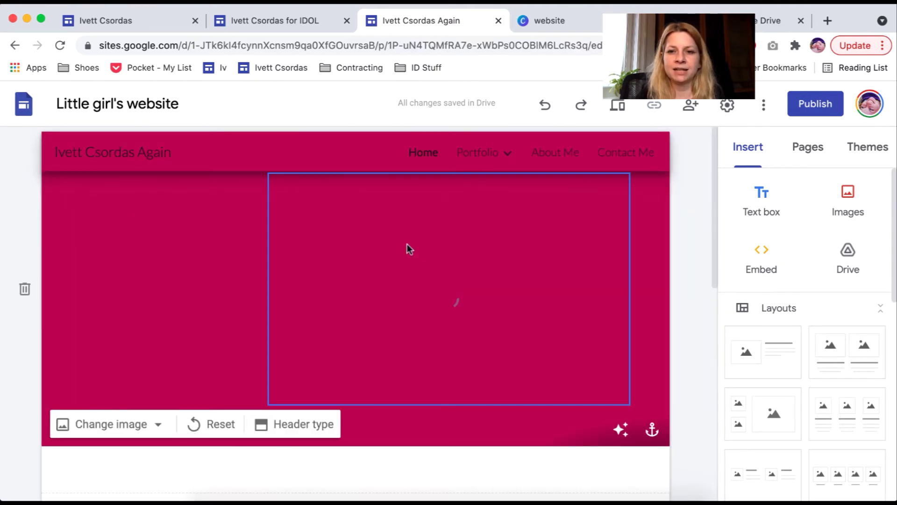
pyautogui.scroll(-3, 715, 215)
pyautogui.scroll(-5, 715, 215)
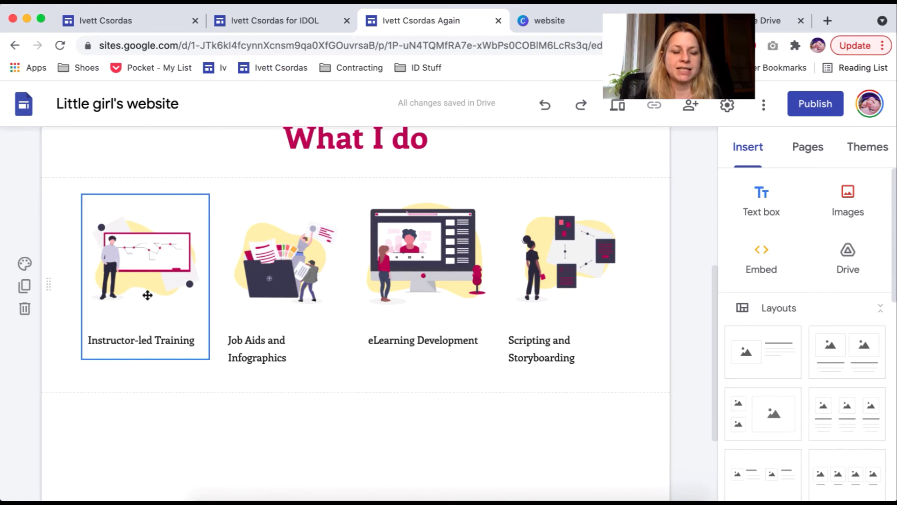
# - Try to link the Instructor-led Training image to the page of the same name
pyautogui.click(139, 274)
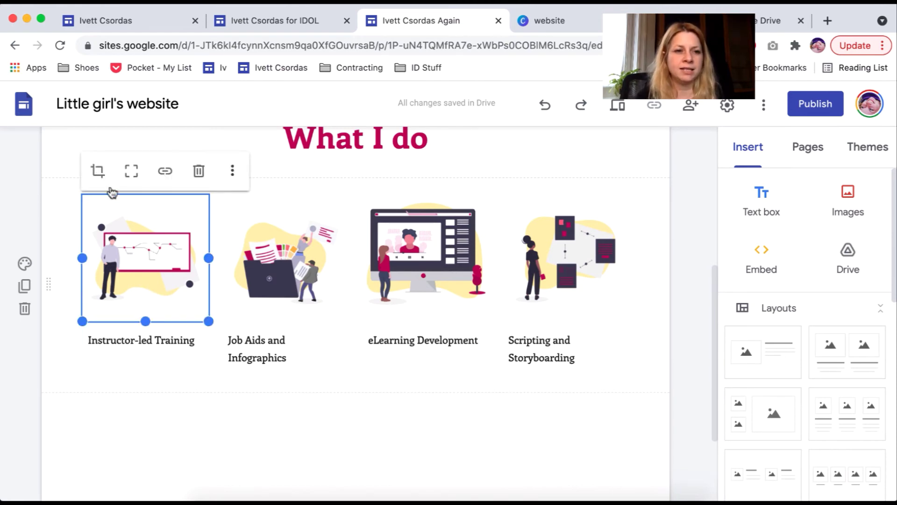
pyautogui.click(162, 173)
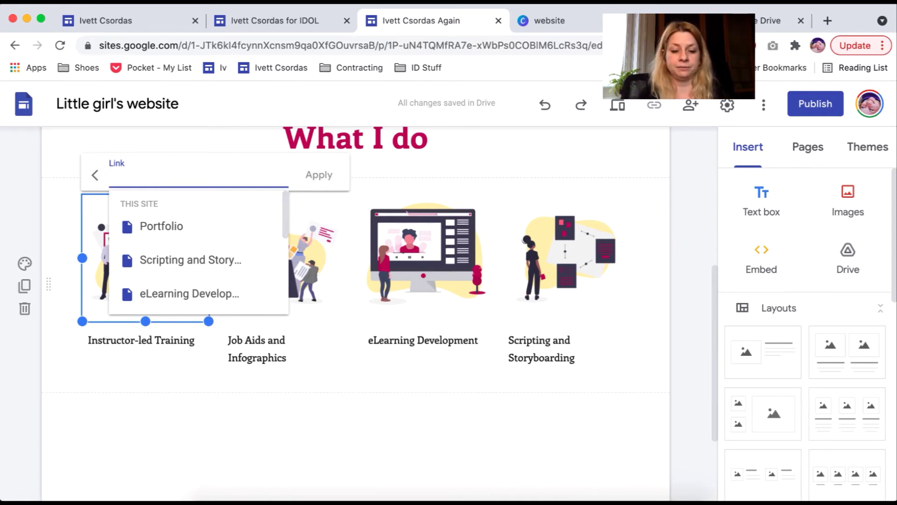
pyautogui.write('ins')
pyautogui.click(181, 224)
# - Link the Job Aids and Infographics image to the site's Job Aids and Infographics page
pyautogui.click(286, 275)
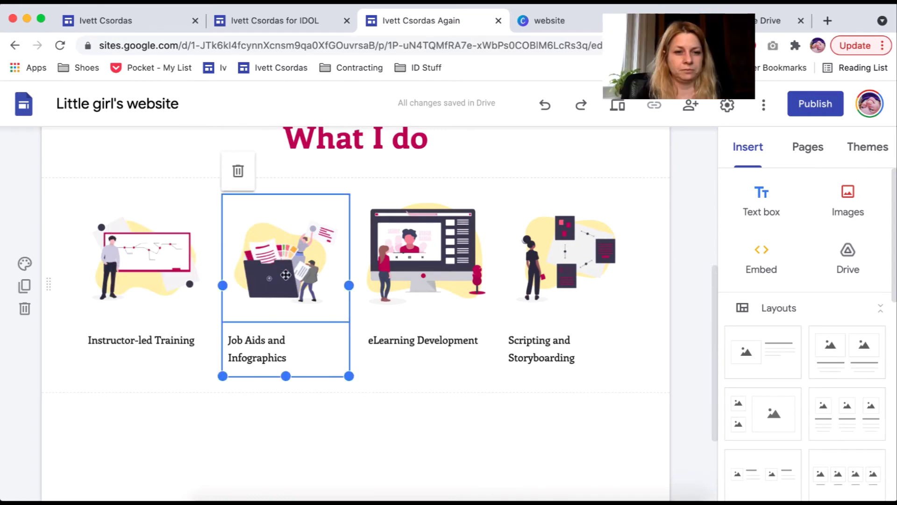
pyautogui.doubleClick(285, 275)
pyautogui.click(362, 403)
pyautogui.click(305, 170)
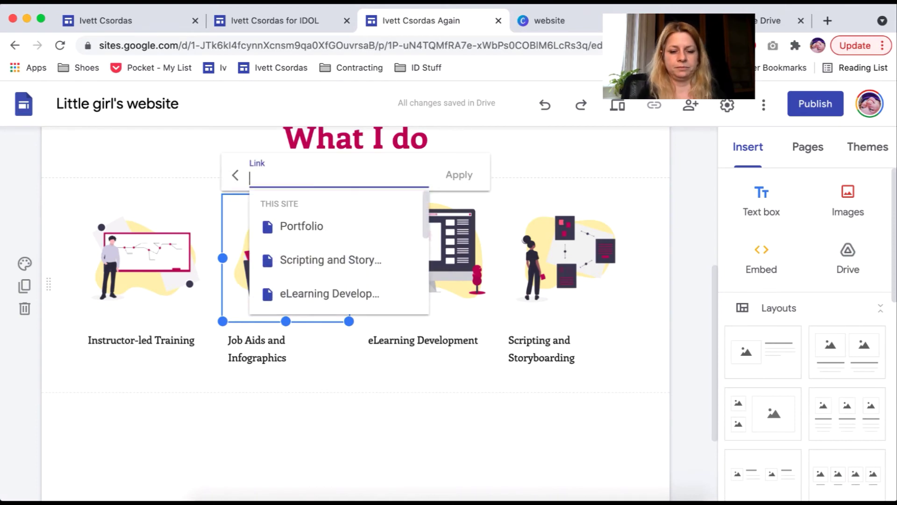
pyautogui.write('job')
pyautogui.click(304, 224)
pyautogui.click(458, 174)
# - Link the eLearning Development image to the site's eLearning Development page
pyautogui.click(443, 248)
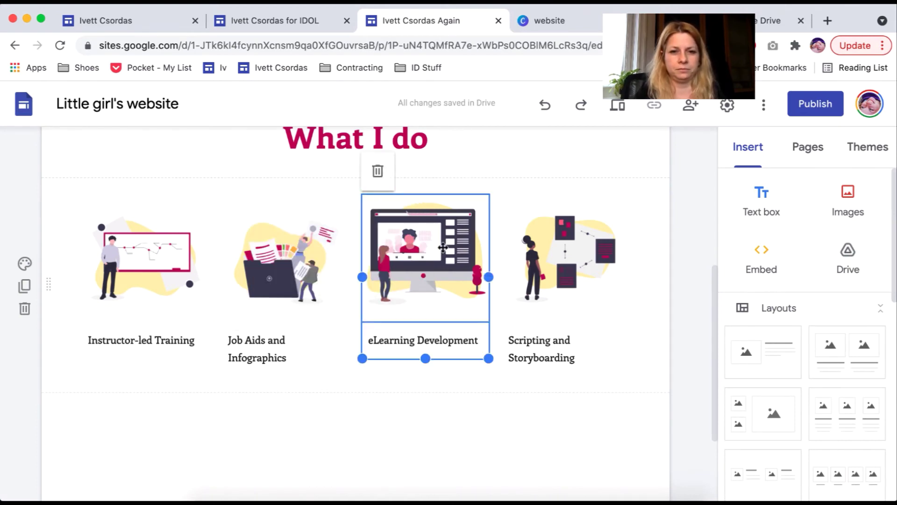
pyautogui.click(443, 248)
pyautogui.click(445, 170)
pyautogui.write('el')
pyautogui.click(462, 221)
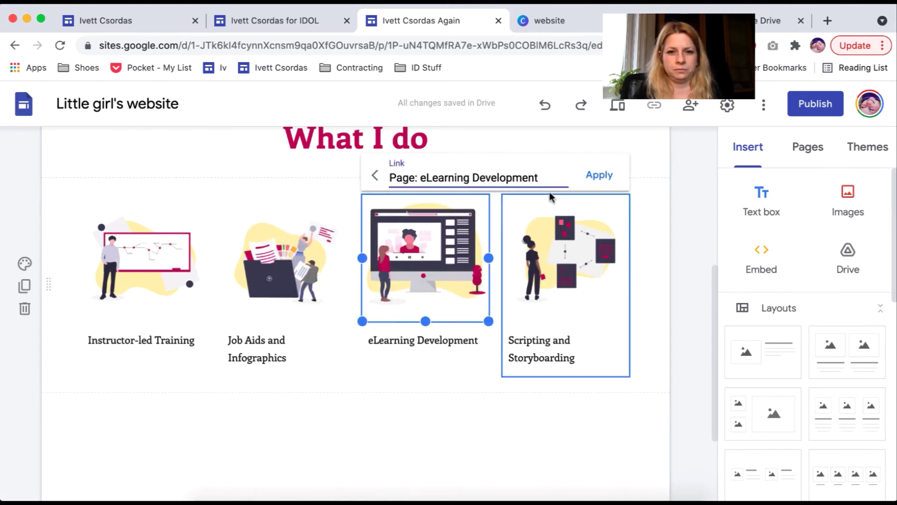
pyautogui.click(599, 175)
# - Link the Scripting and Storyboarding image to the site's Scripting and Storyboarding page
pyautogui.click(570, 250)
pyautogui.click(584, 170)
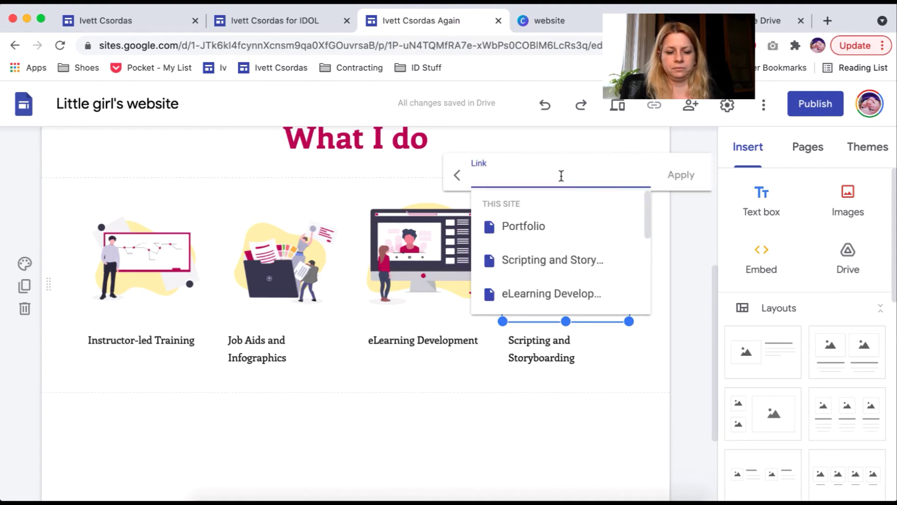
pyautogui.write('sc')
pyautogui.click(551, 226)
pyautogui.click(681, 174)
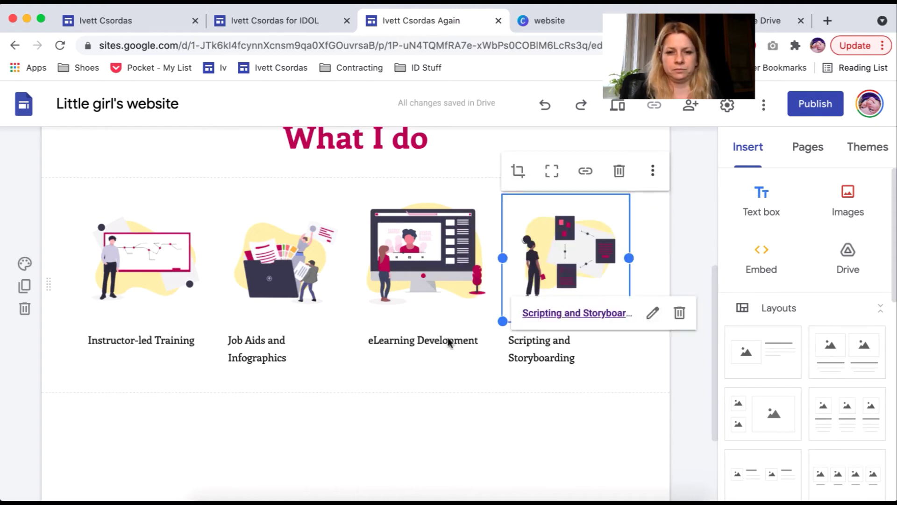
# - Link the Instructor-led Training image to the site's Instructor-led Training page and apply the link
pyautogui.click(148, 258)
pyautogui.click(148, 258)
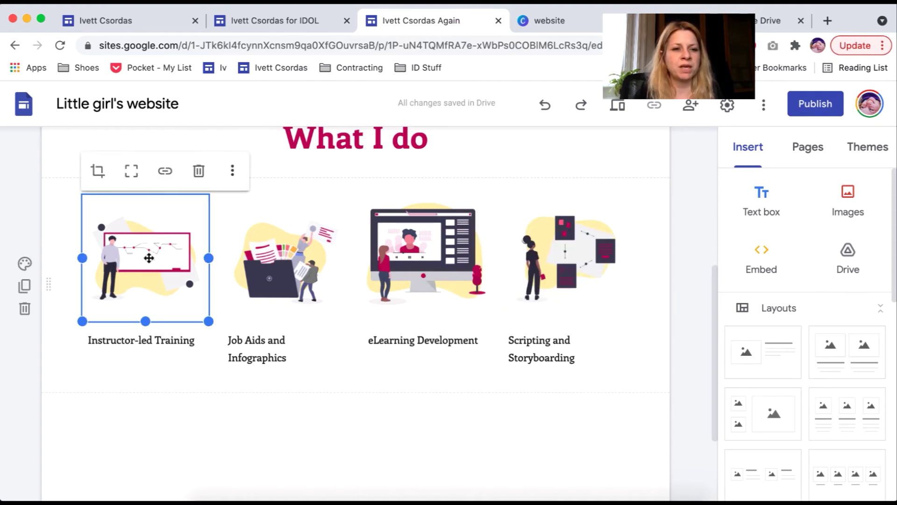
pyautogui.hotkey('ctrl', 'k')
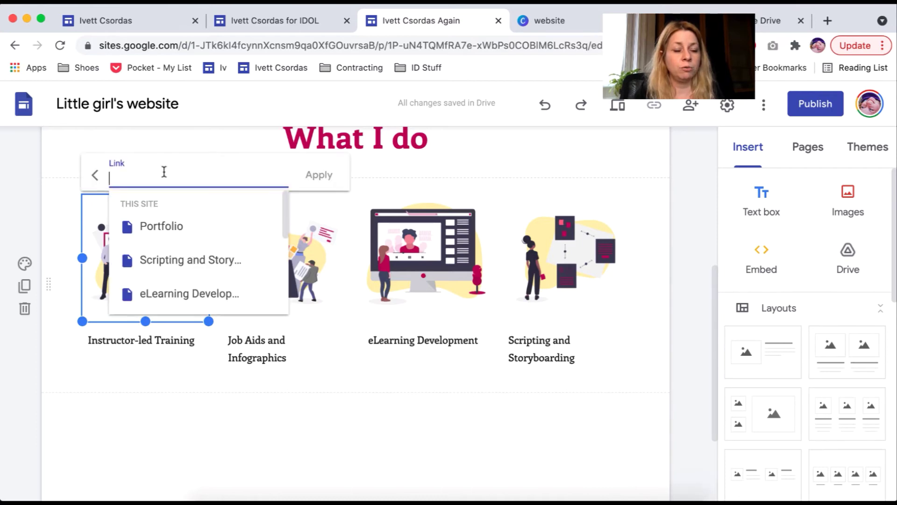
pyautogui.write('ins')
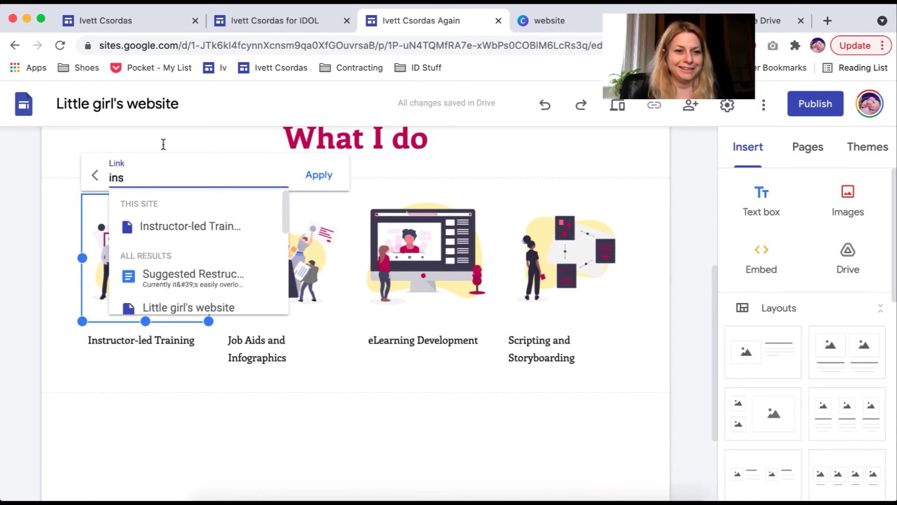
pyautogui.click(184, 226)
pyautogui.click(319, 174)
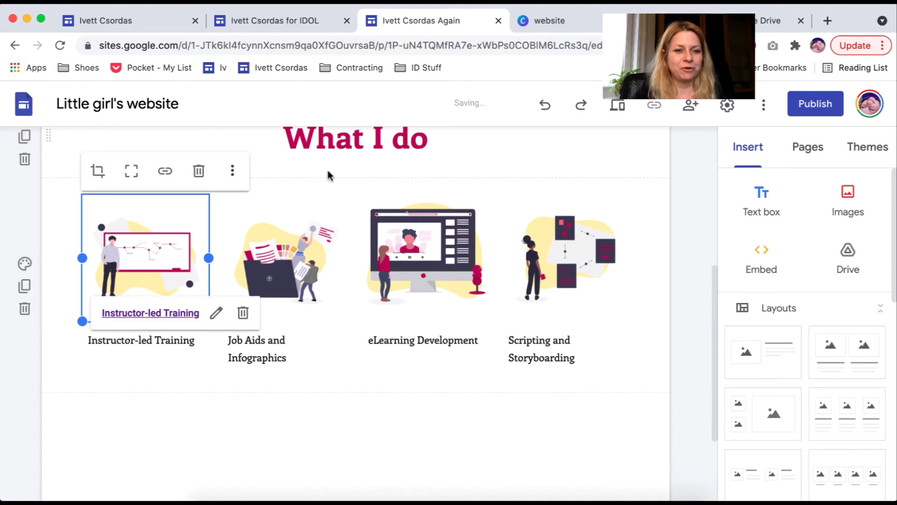
# - Check the page links assigned to the service images in the "What I do" section
pyautogui.click(298, 256)
pyautogui.click(298, 256)
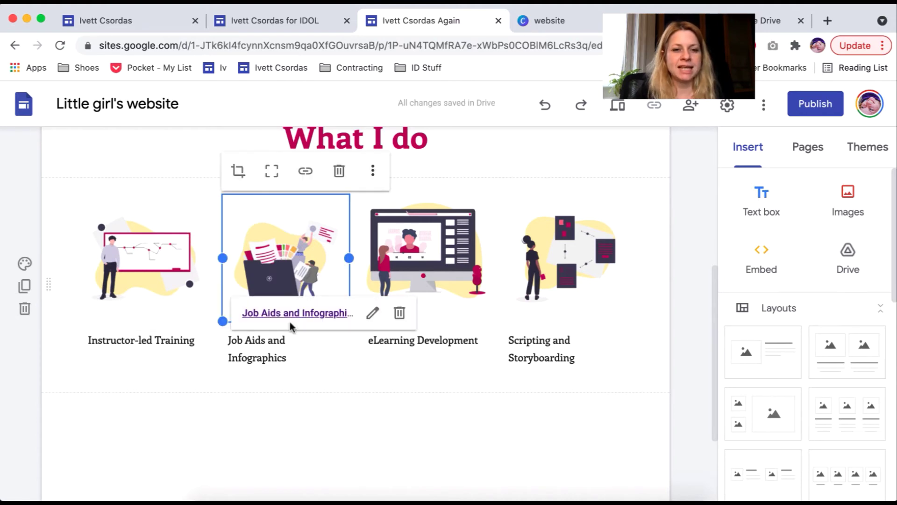
pyautogui.doubleClick(165, 255)
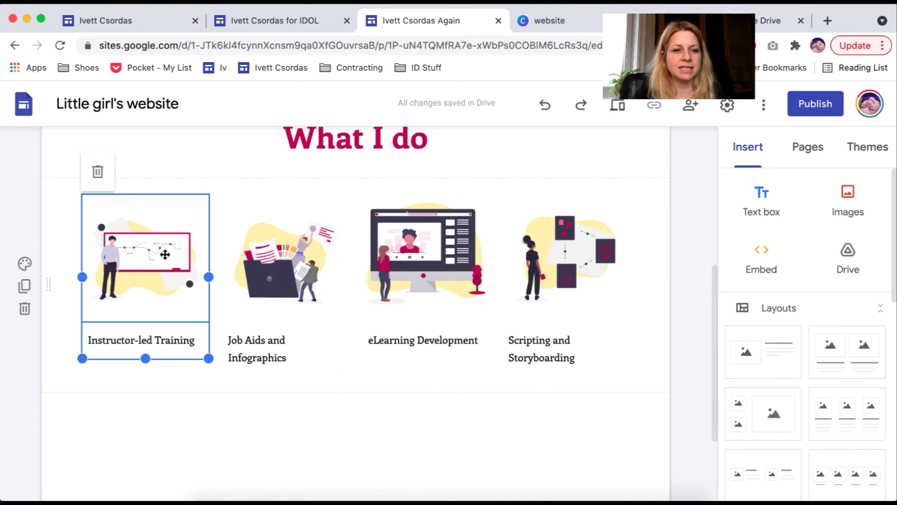
pyautogui.click(173, 400)
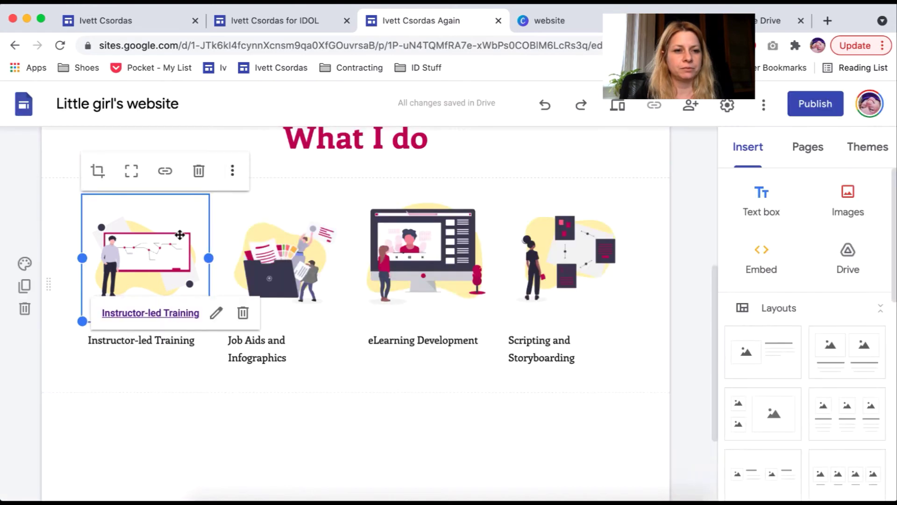
pyautogui.click(394, 266)
pyautogui.doubleClick(395, 267)
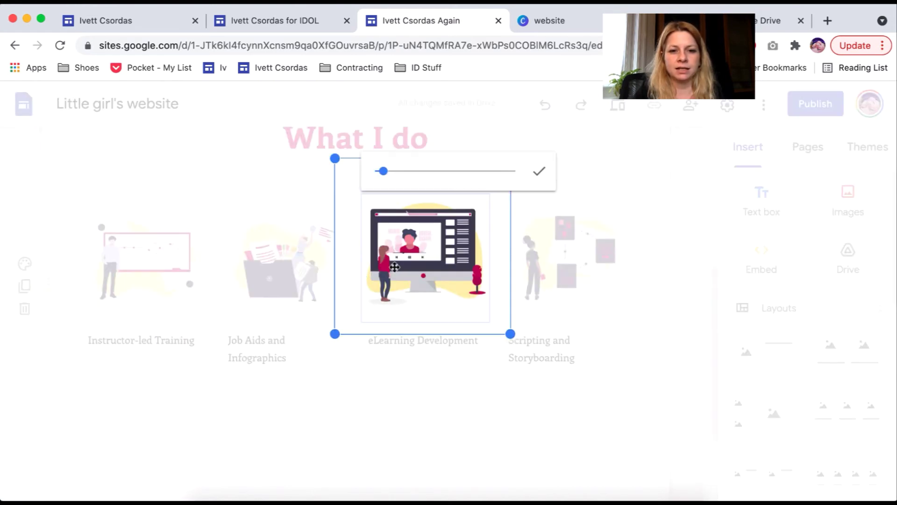
pyautogui.click(414, 448)
pyautogui.click(561, 259)
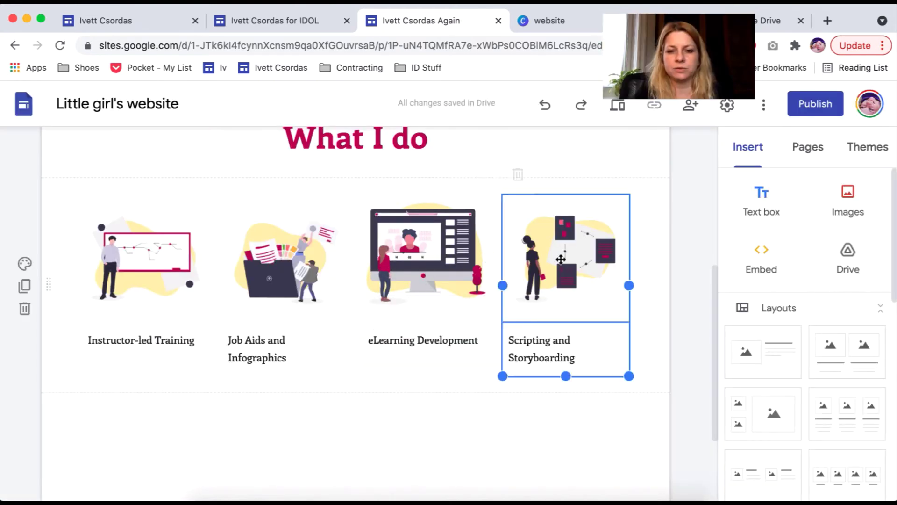
pyautogui.click(483, 450)
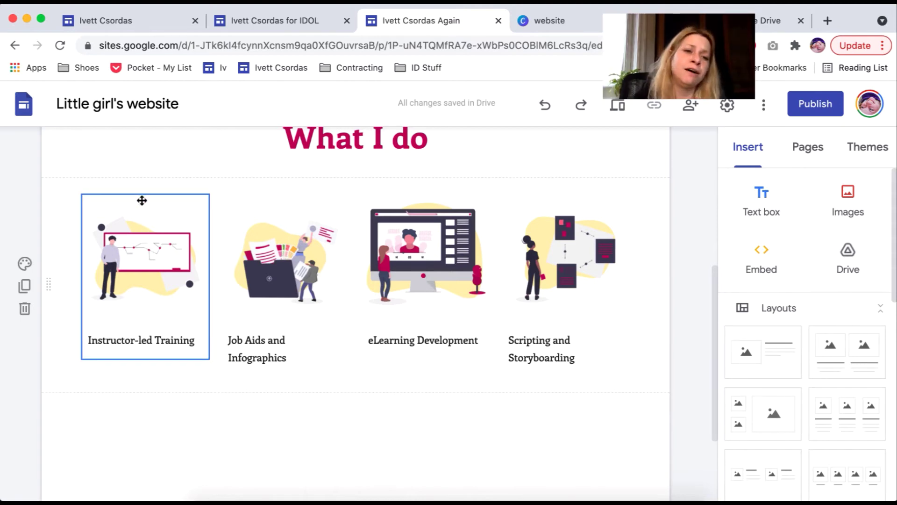
# - Duplicate the section with the four service images, and delete the eLearning Development image and caption from the upper copy
pyautogui.moveTo(141, 199); pyautogui.dragTo(130, 221)
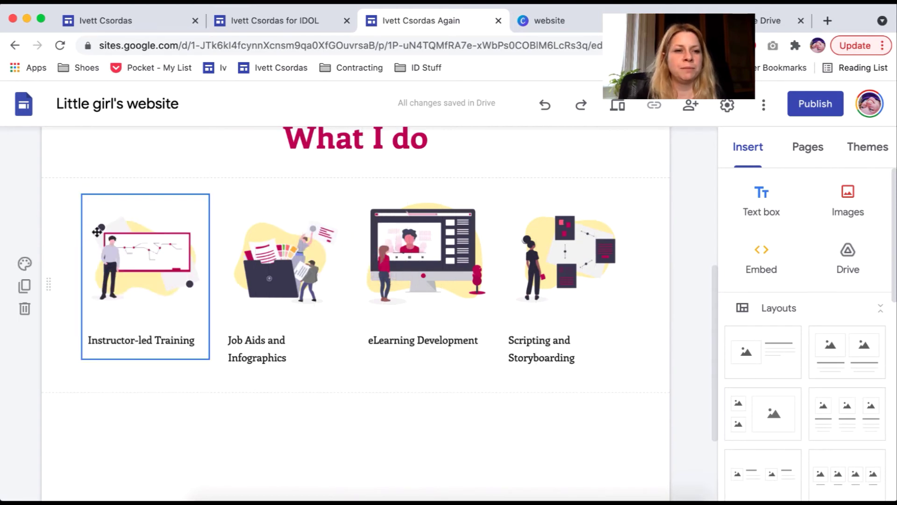
pyautogui.click(25, 287)
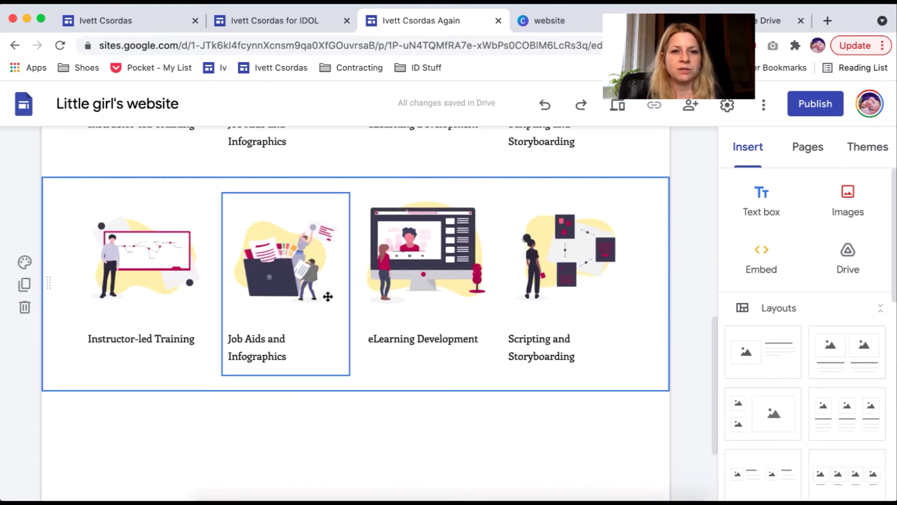
pyautogui.moveTo(717, 354); pyautogui.dragTo(712, 294)
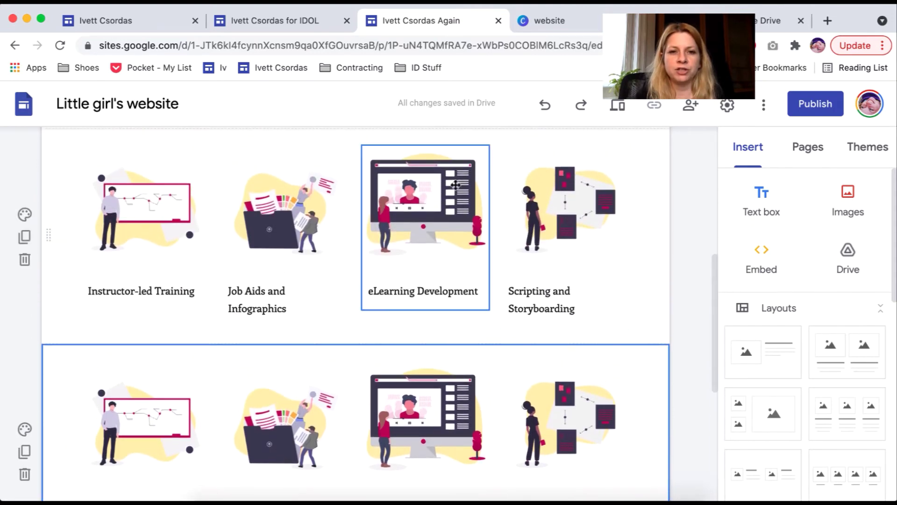
pyautogui.click(439, 151)
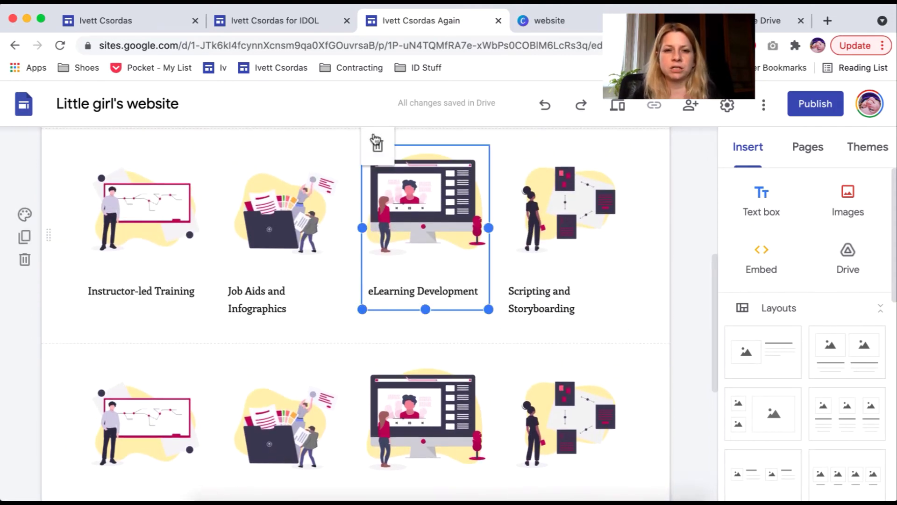
pyautogui.click(376, 143)
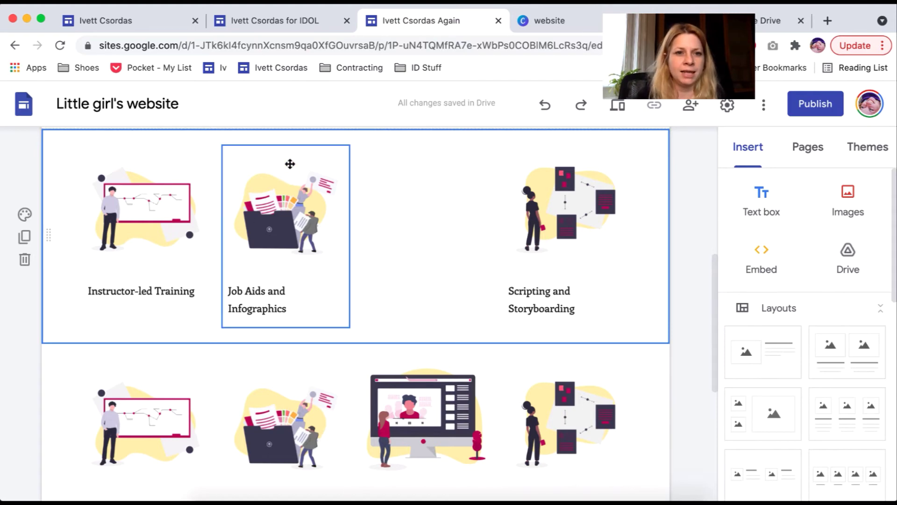
# - Rearrange the upper section's items in the order Scripting and Storyboarding, Instructor-led Training, Job Aids and Infographics
pyautogui.moveTo(286, 148); pyautogui.dragTo(423, 358)
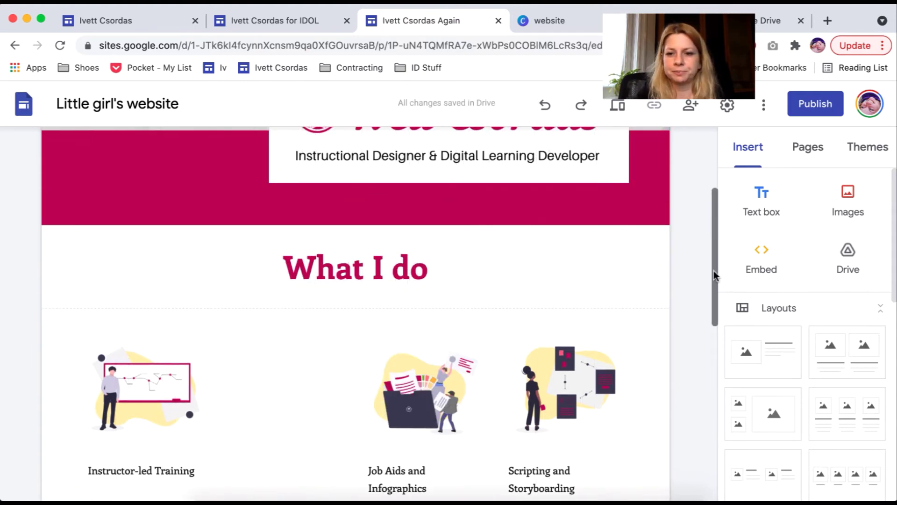
pyautogui.scroll(-3, 713, 271)
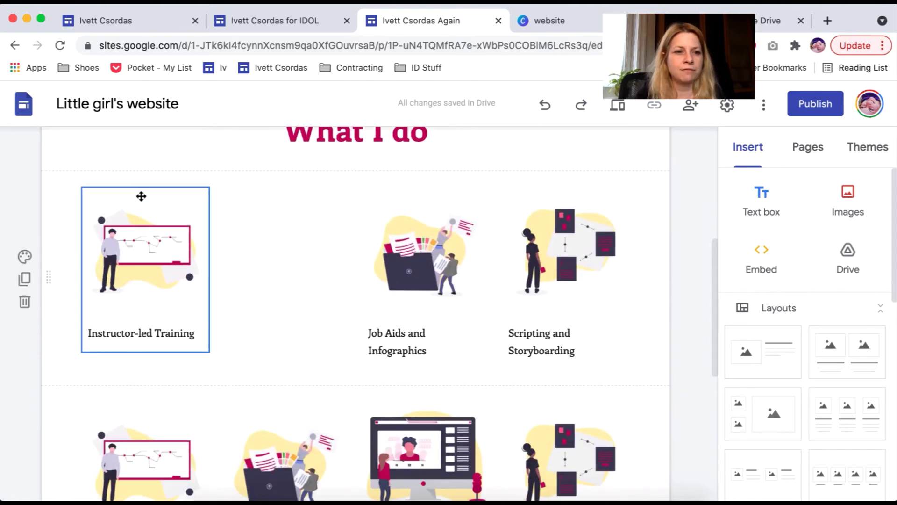
pyautogui.moveTo(140, 195); pyautogui.dragTo(296, 210)
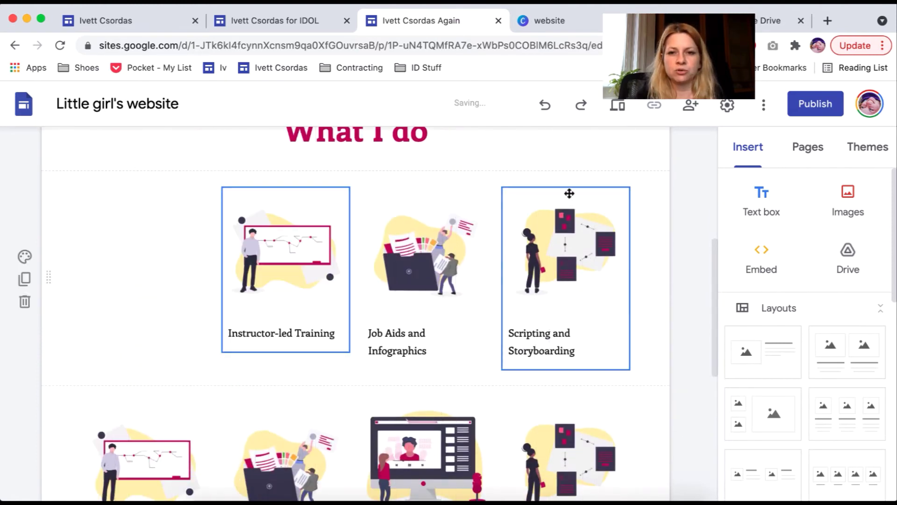
pyautogui.moveTo(568, 194); pyautogui.dragTo(163, 208)
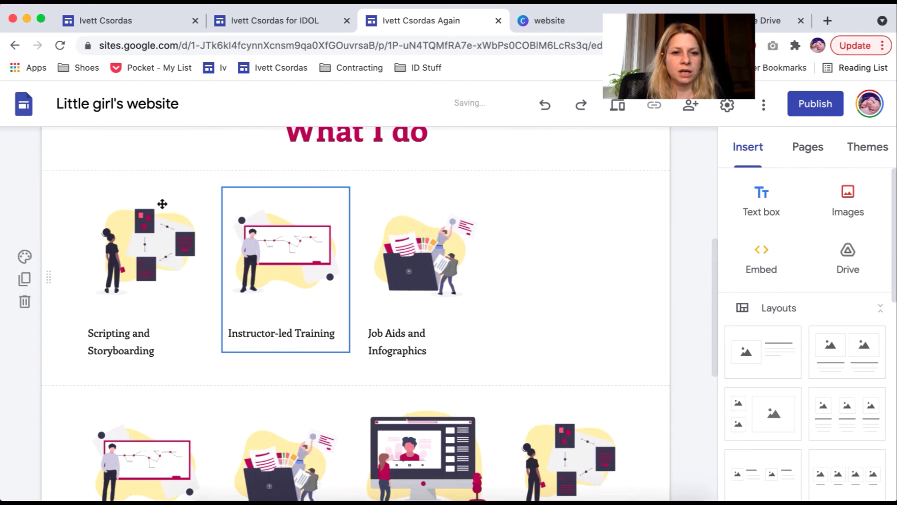
# - Move Instructor-led Training to the upper section's fourth column and the lower section's Job Aids and Infographics into the upper second column
pyautogui.moveTo(291, 196); pyautogui.dragTo(567, 209)
pyautogui.click(306, 451)
pyautogui.moveTo(306, 451); pyautogui.dragTo(291, 248)
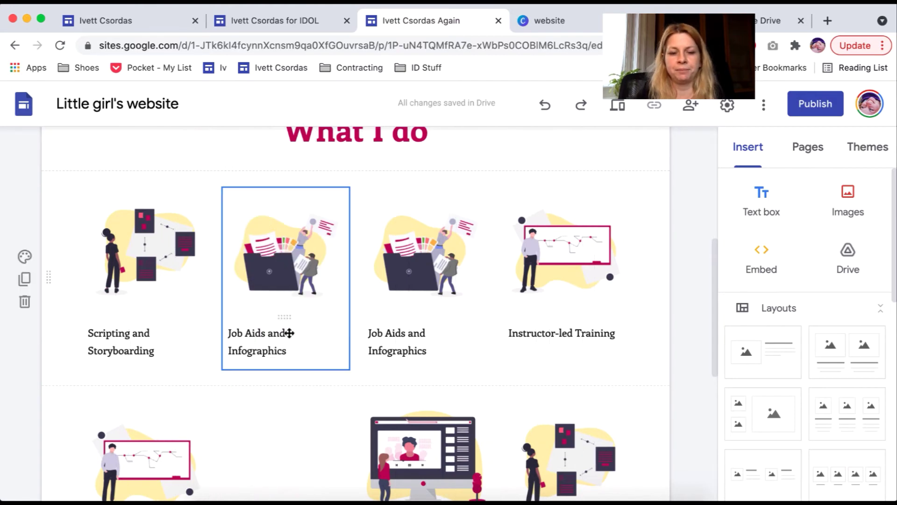
# - Delete the leftover lower section containing eLearning Development, and duplicate the remaining four-column services section
pyautogui.click(275, 438)
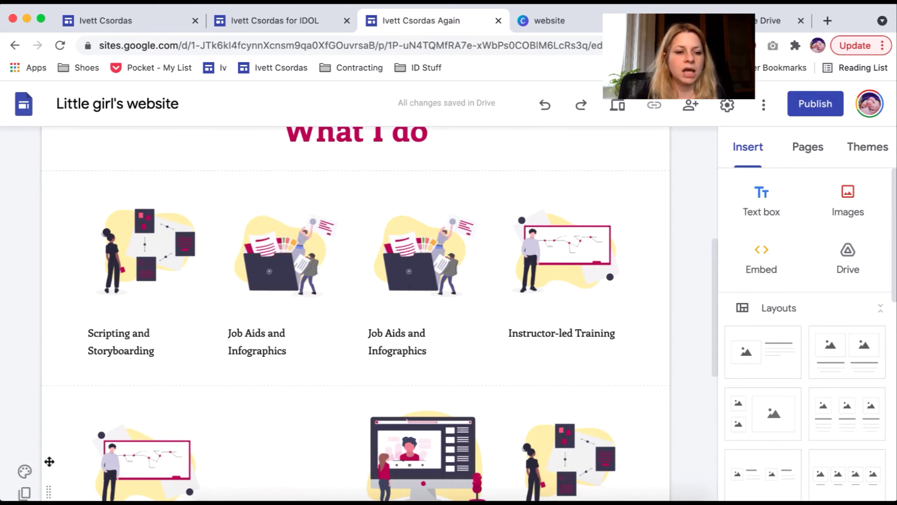
pyautogui.scroll(1, 74, 418)
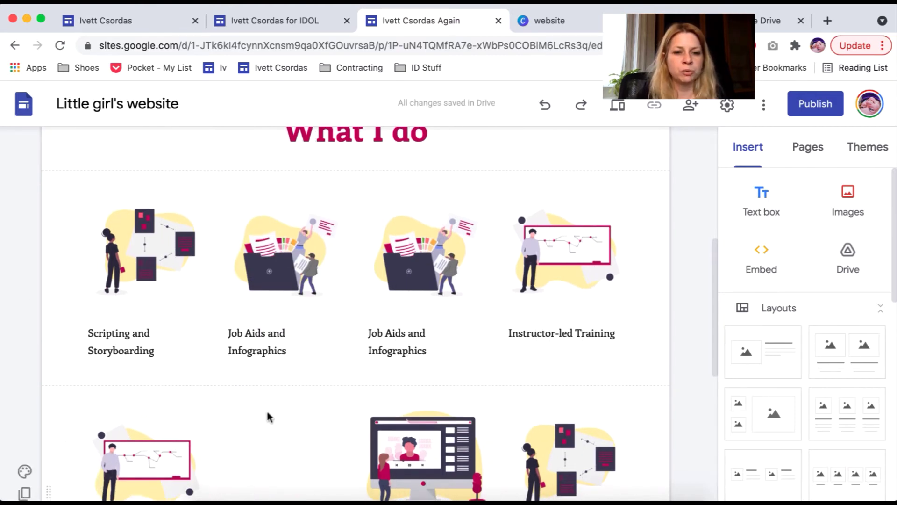
pyautogui.scroll(-3, 266, 409)
pyautogui.click(113, 417)
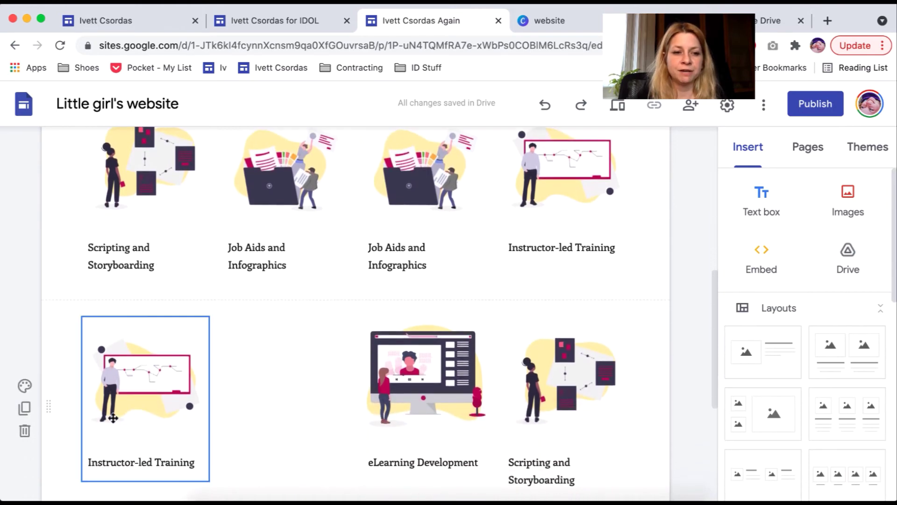
pyautogui.click(24, 431)
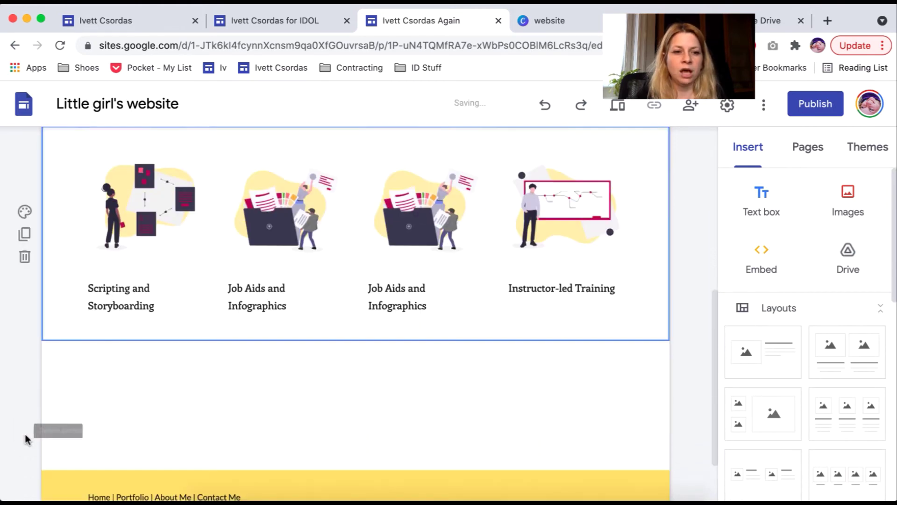
pyautogui.click(24, 235)
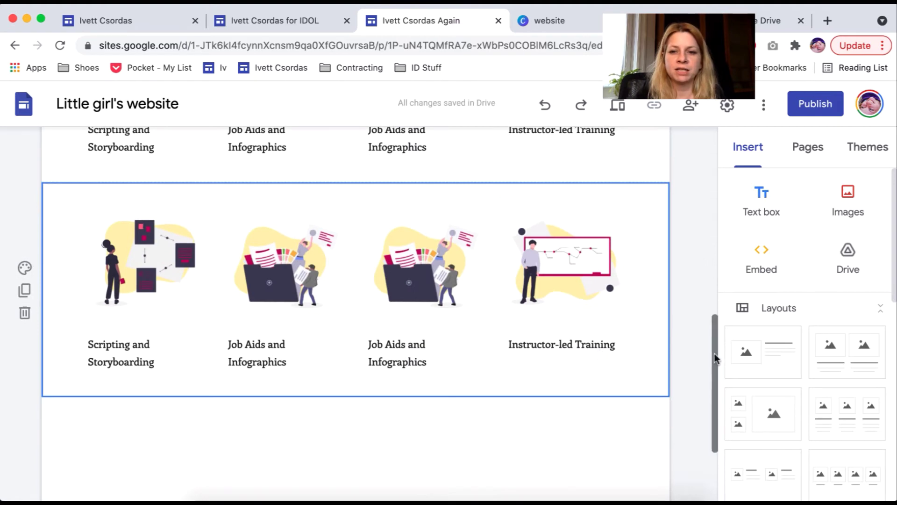
# - In the upper section, delete the second column's Job Aids and Infographics item and put the Scripting and Storyboarding caption beside its image
pyautogui.moveTo(714, 354); pyautogui.dragTo(713, 345)
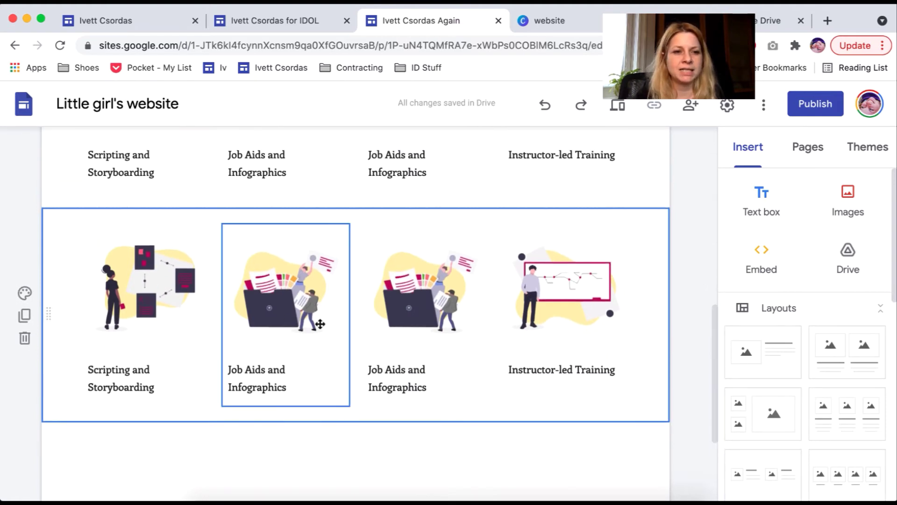
pyautogui.moveTo(713, 340); pyautogui.dragTo(701, 284)
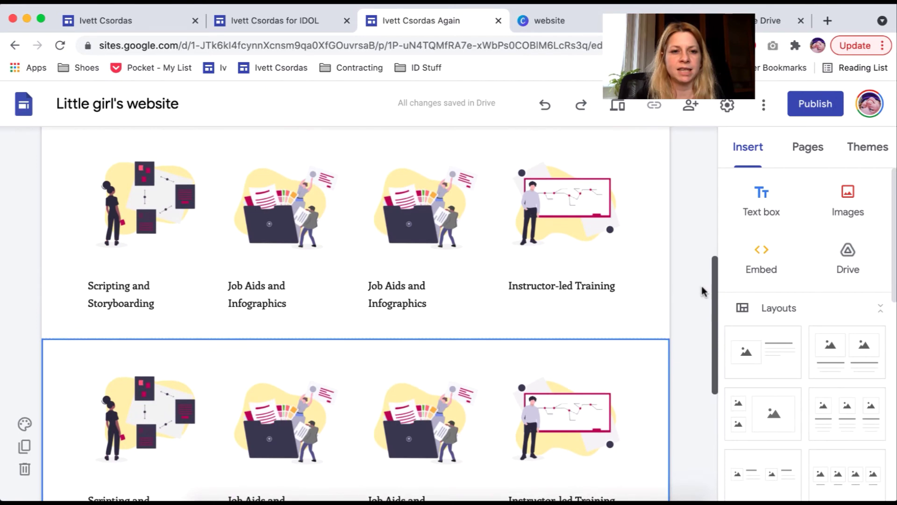
pyautogui.click(282, 176)
pyautogui.click(240, 149)
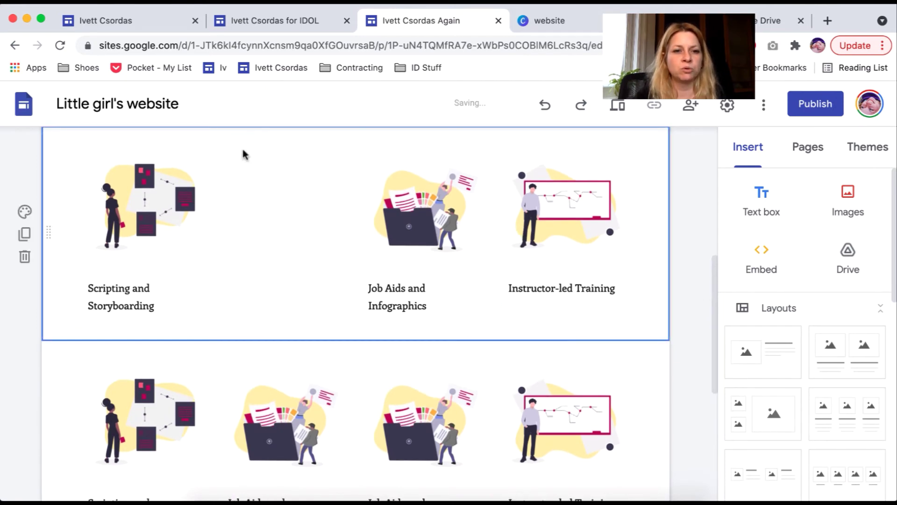
pyautogui.click(132, 288)
pyautogui.moveTo(205, 272); pyautogui.dragTo(280, 181)
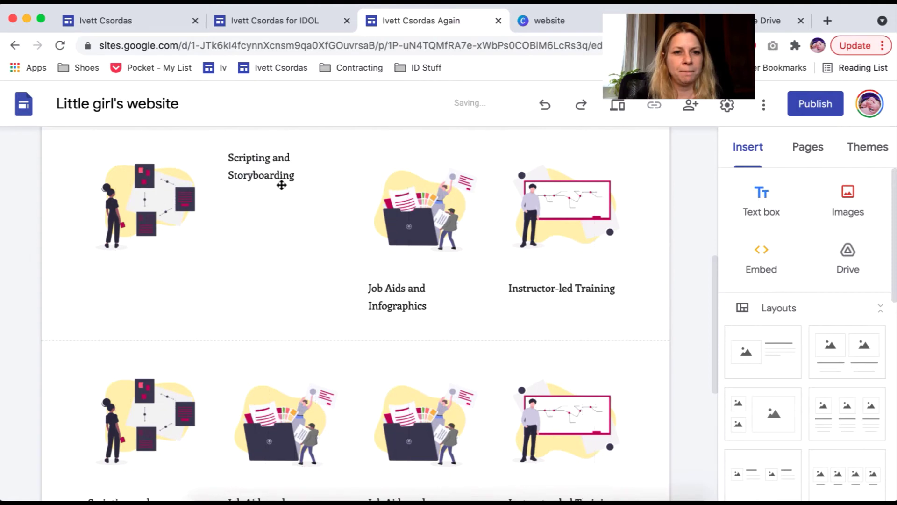
# - Delete Instructor-led Training from the upper section and put the Job Aids and Infographics caption beside its image
pyautogui.click(556, 194)
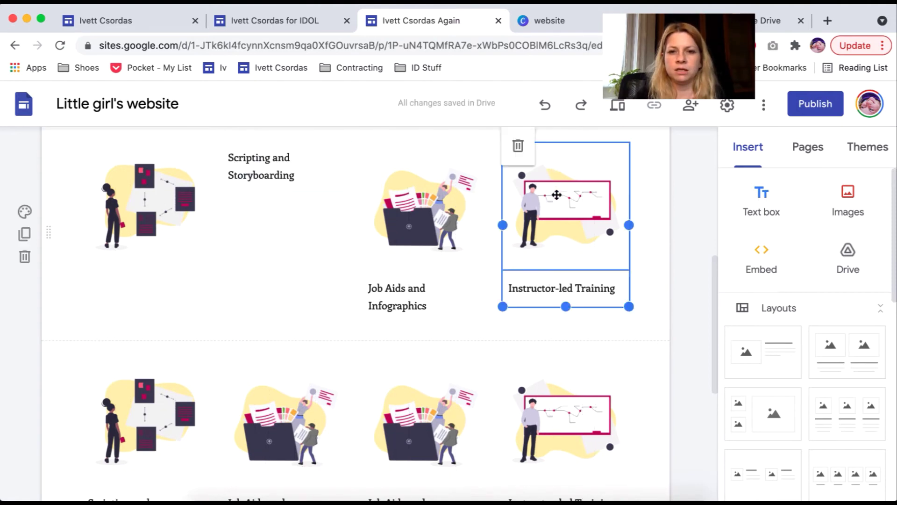
pyautogui.click(519, 152)
pyautogui.click(400, 284)
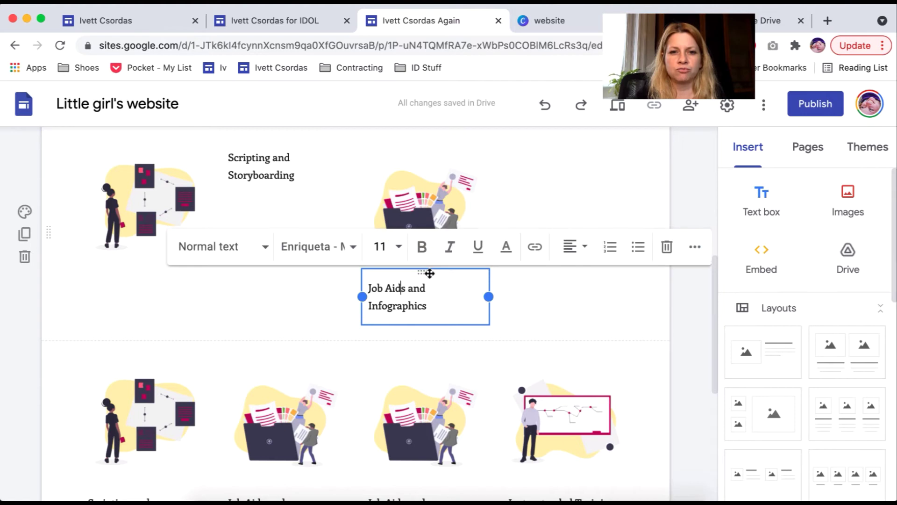
pyautogui.moveTo(429, 273); pyautogui.dragTo(589, 192)
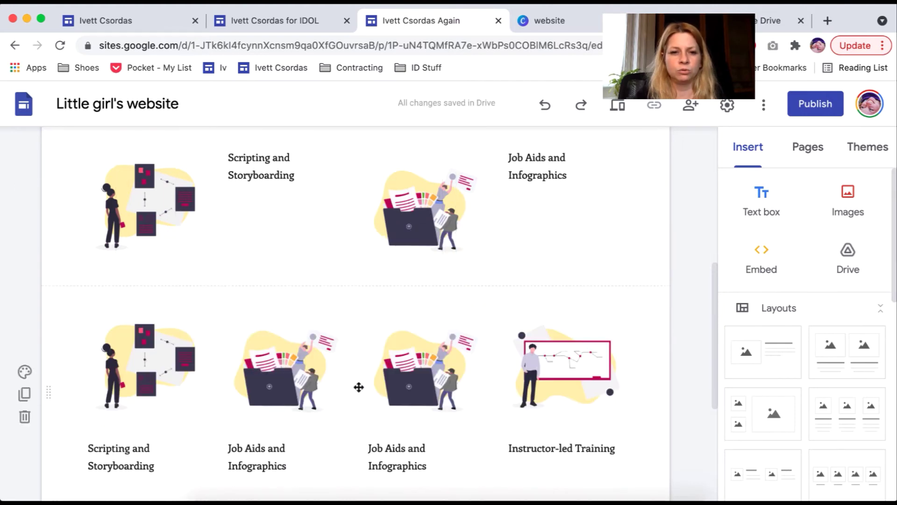
# - Delete the Scripting and Storyboarding image and caption from the lower section
pyautogui.click(164, 311)
pyautogui.click(97, 281)
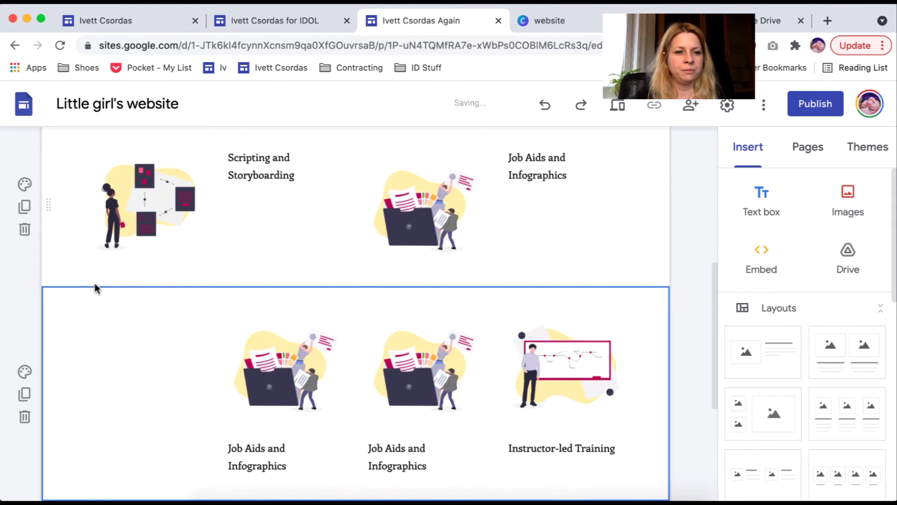
pyautogui.click(300, 353)
pyautogui.click(238, 279)
pyautogui.click(412, 360)
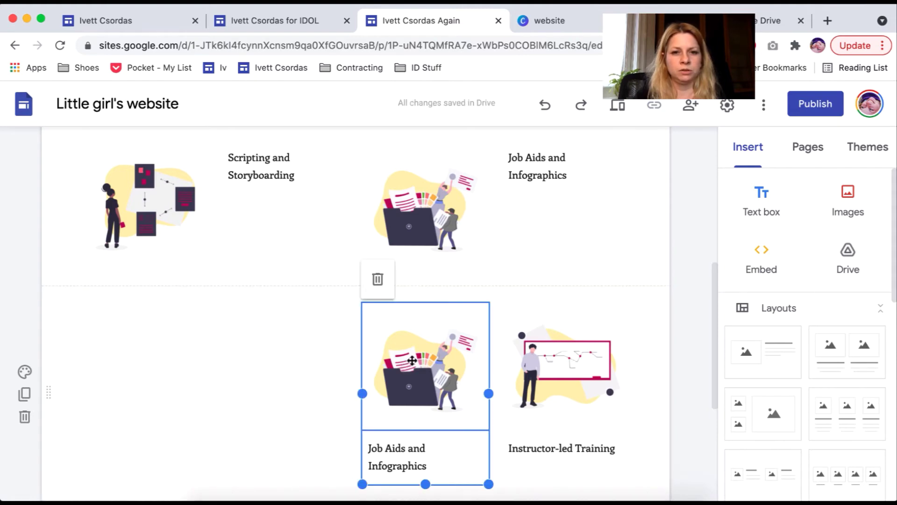
pyautogui.press('super+z')
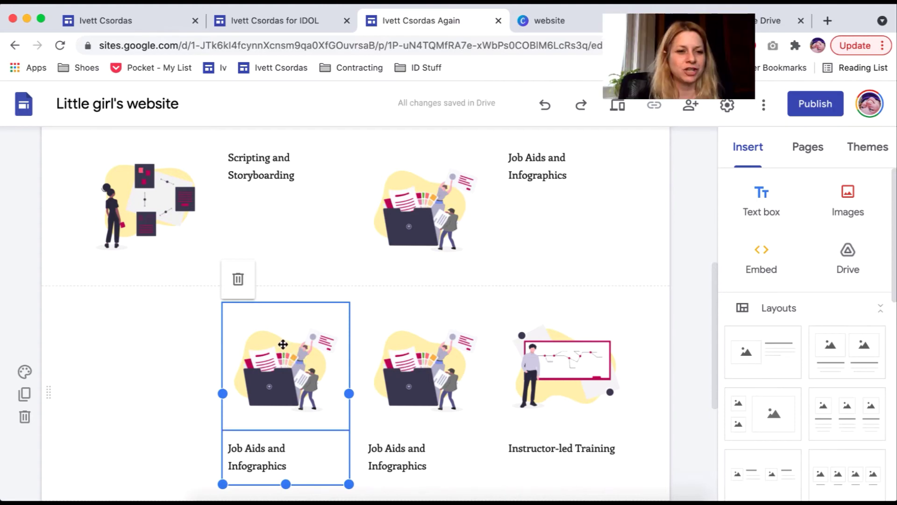
# - Move the lower section's second-column Job Aids and Infographics image to the first column, with its caption beside it
pyautogui.moveTo(283, 344); pyautogui.dragTo(156, 348)
pyautogui.click(207, 466)
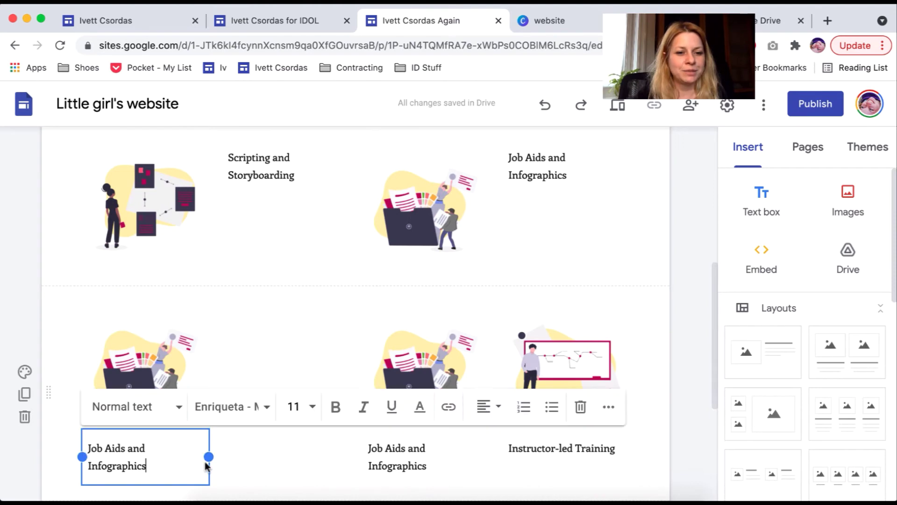
pyautogui.press('Escape')
pyautogui.click(144, 433)
pyautogui.click(144, 433)
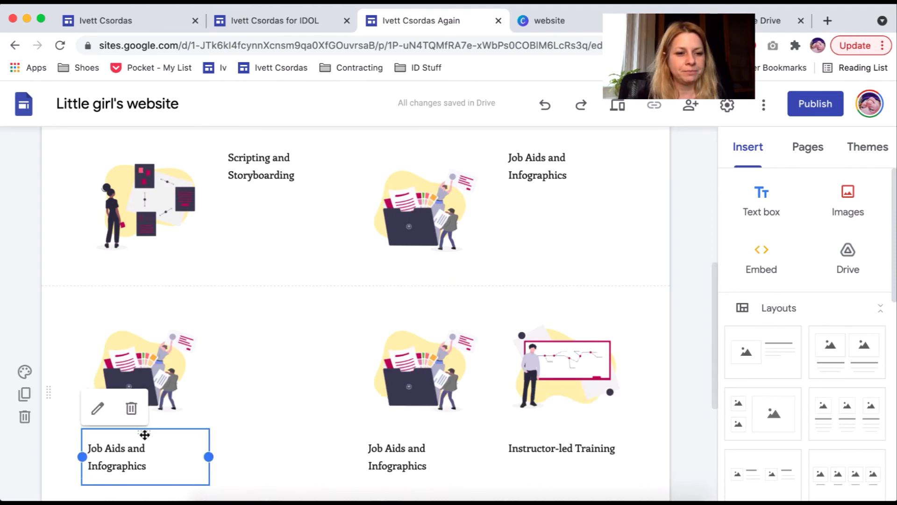
pyautogui.moveTo(145, 433); pyautogui.dragTo(281, 355)
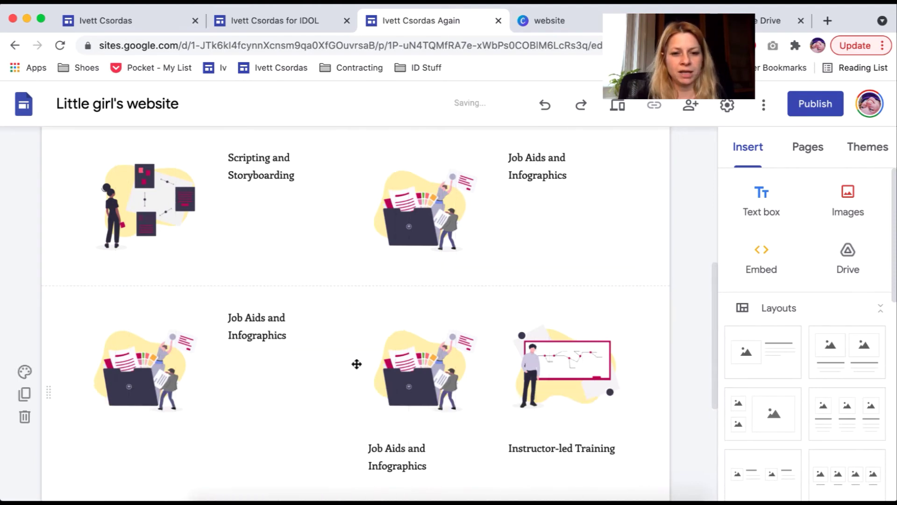
# - Replace the lower section's third-column Job Aids item with the Instructor-led Training image, and put its caption beside it
pyautogui.click(434, 317)
pyautogui.click(379, 282)
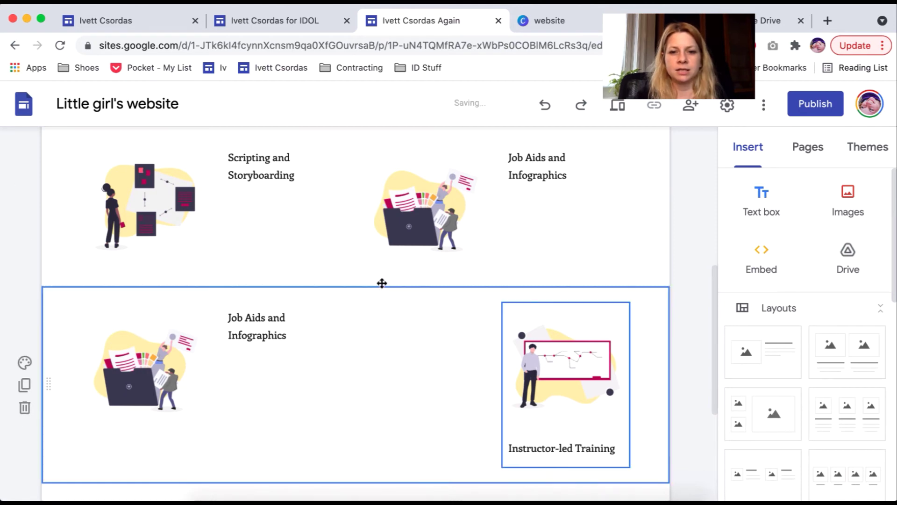
pyautogui.click(561, 357)
pyautogui.click(560, 357)
pyautogui.moveTo(561, 358); pyautogui.dragTo(409, 363)
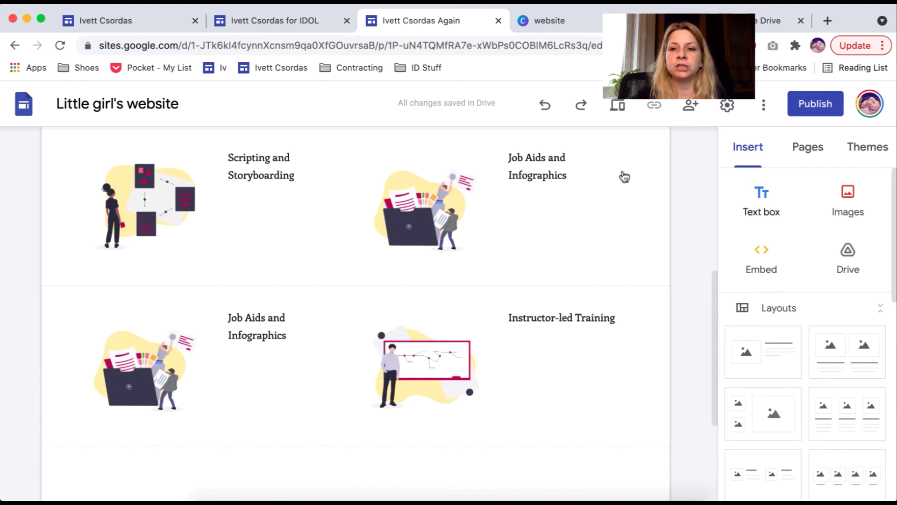
# - Insert a text box and place it directly below the Scripting and Storyboarding caption
pyautogui.click(770, 205)
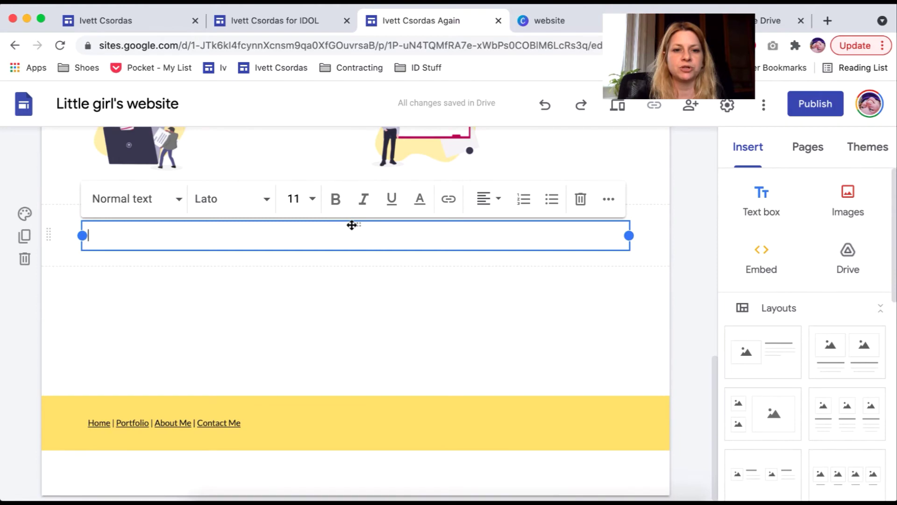
pyautogui.moveTo(351, 225); pyautogui.dragTo(245, 287)
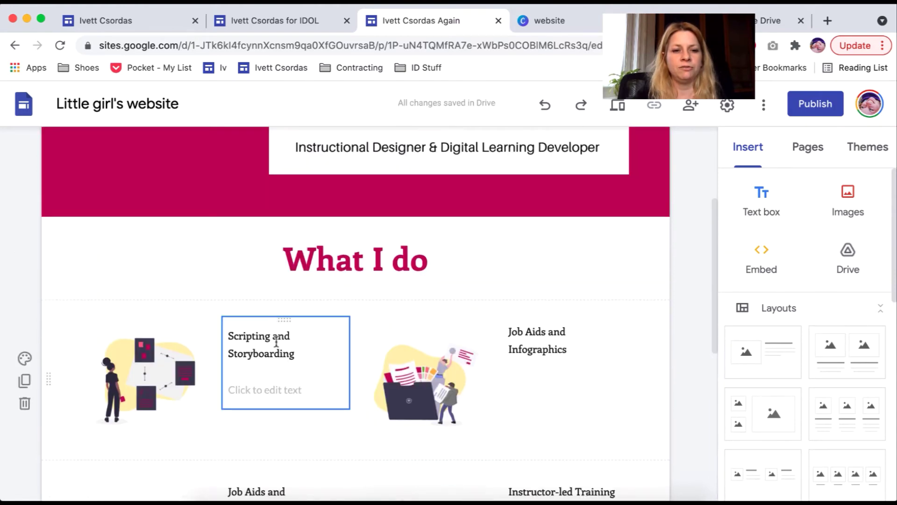
pyautogui.click(247, 396)
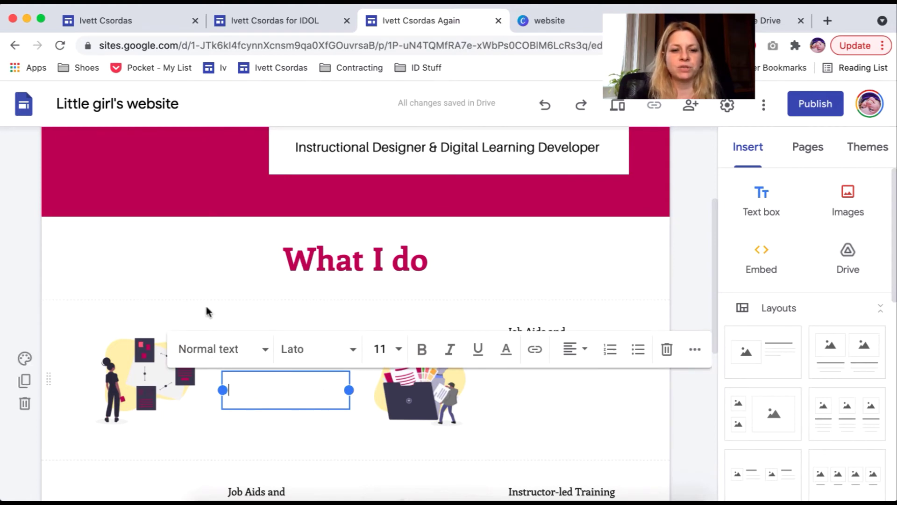
# - Open the Portfolio page and replace its header background by uploading Header.png from the Headers folder
pyautogui.scroll(-1, 205, 304)
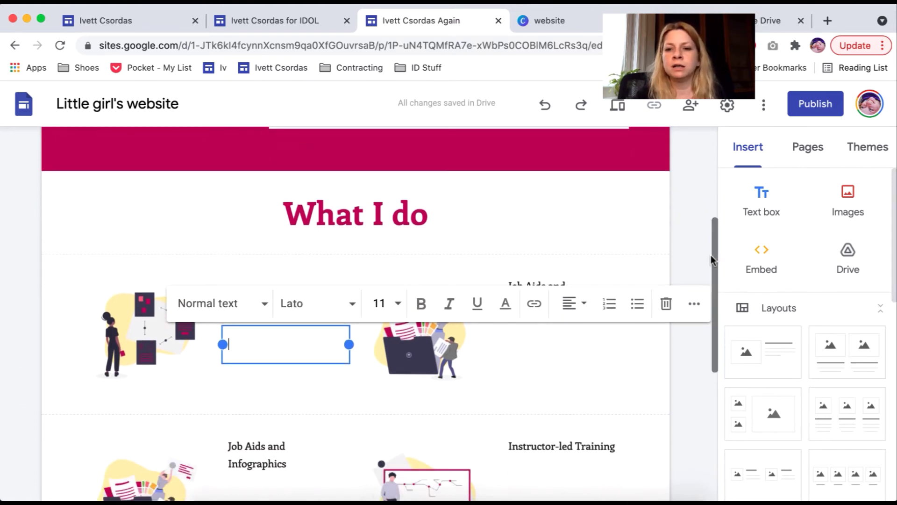
pyautogui.moveTo(712, 255); pyautogui.dragTo(710, 154)
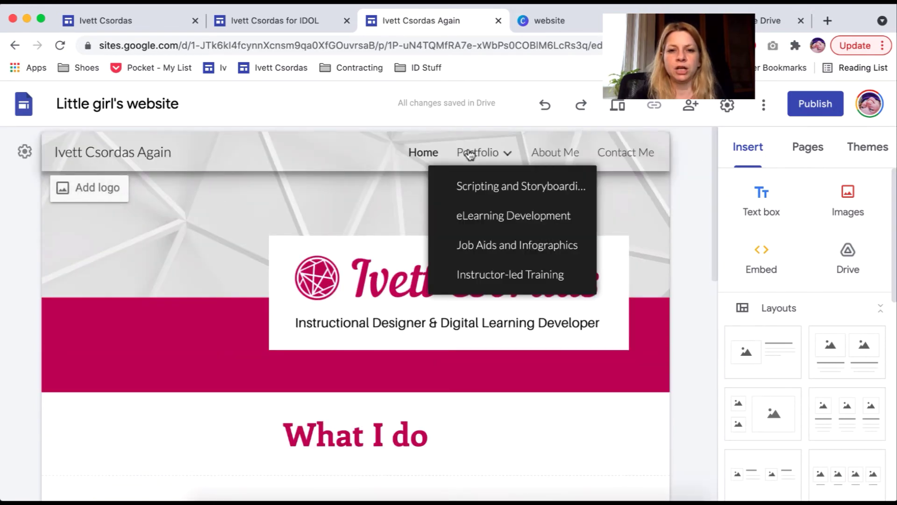
pyautogui.click(468, 152)
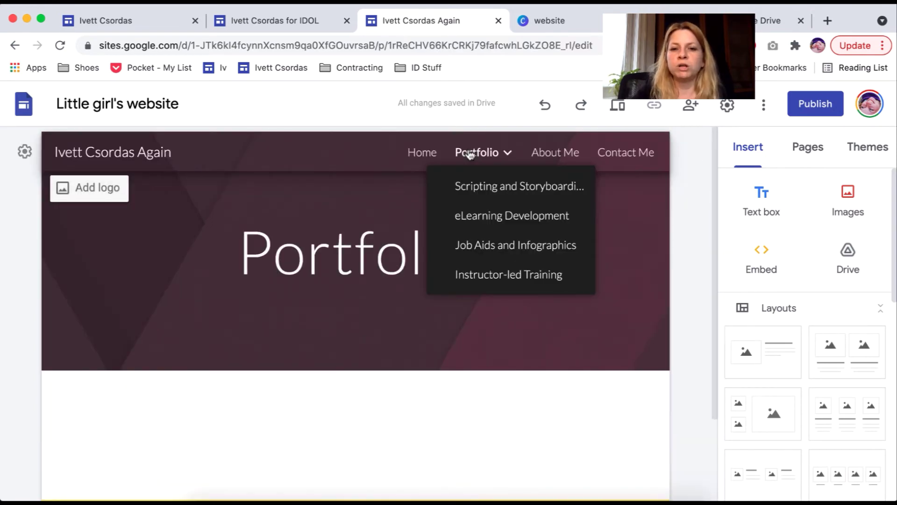
pyautogui.moveTo(423, 174)
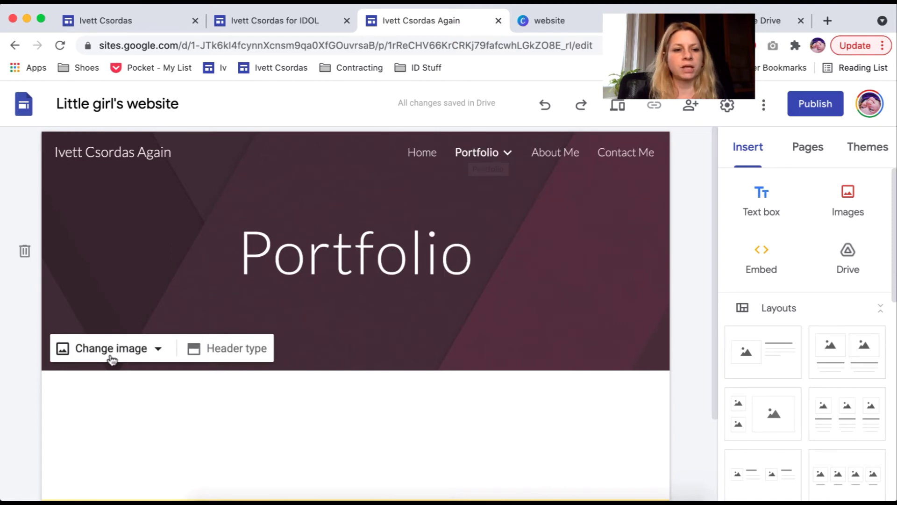
pyautogui.click(133, 354)
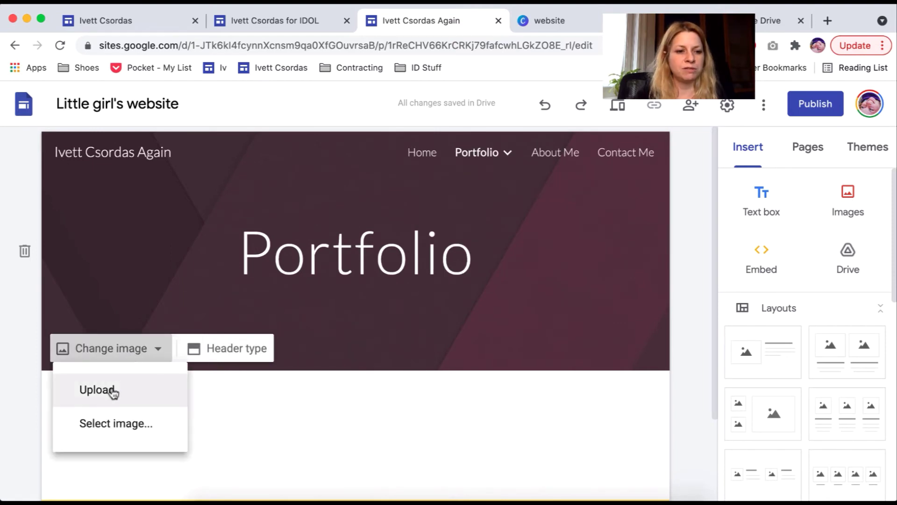
pyautogui.click(113, 393)
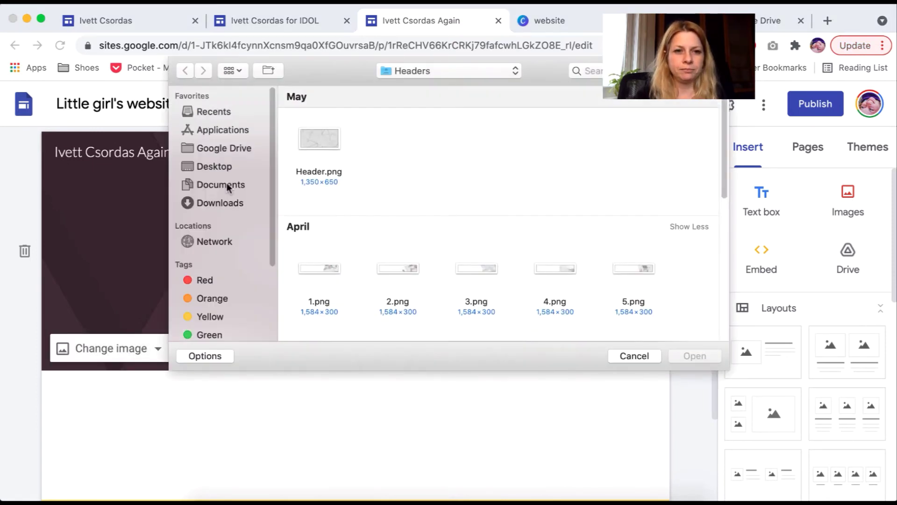
pyautogui.click(320, 137)
pyautogui.click(688, 355)
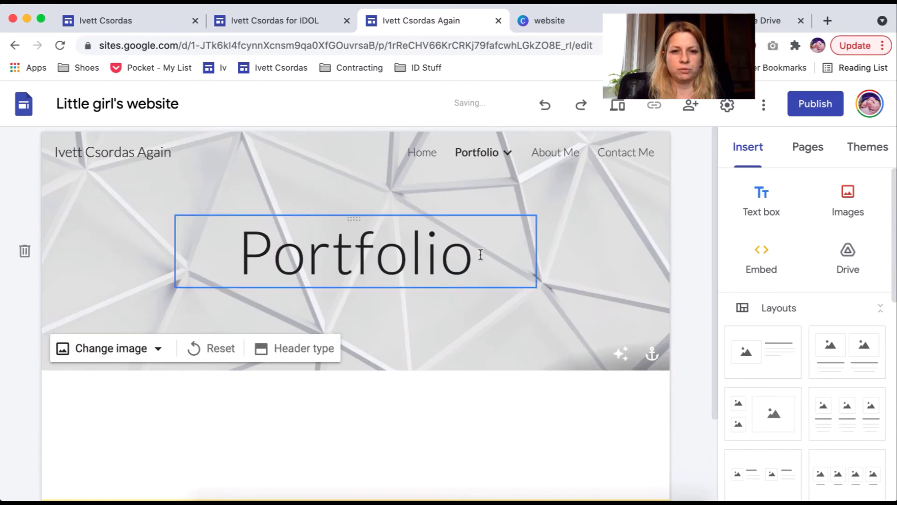
# - Format the Portfolio header title with the custom dark pink text color and the Enriqueta Medium font
pyautogui.doubleClick(379, 258)
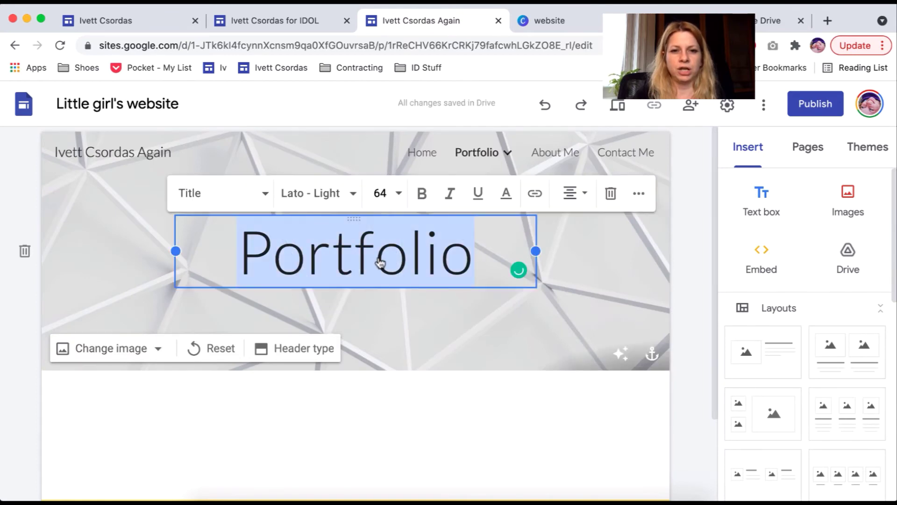
pyautogui.click(507, 194)
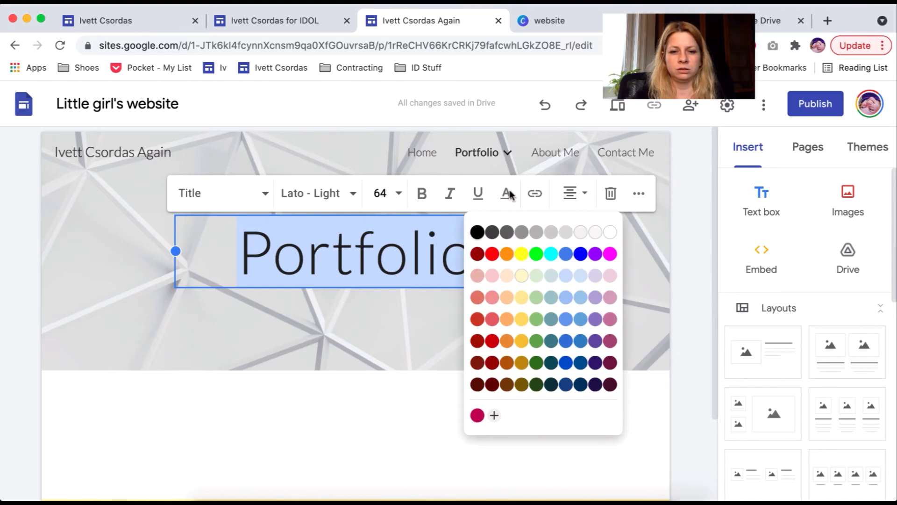
pyautogui.click(477, 415)
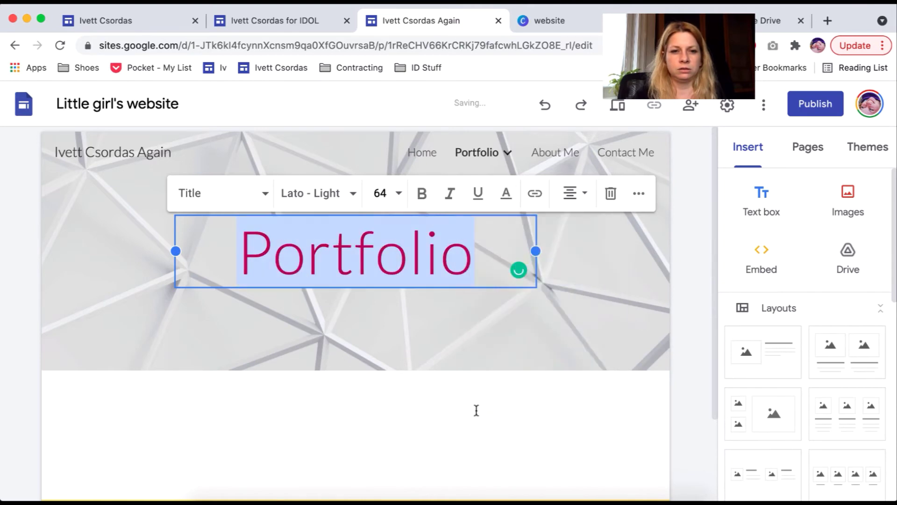
pyautogui.click(344, 204)
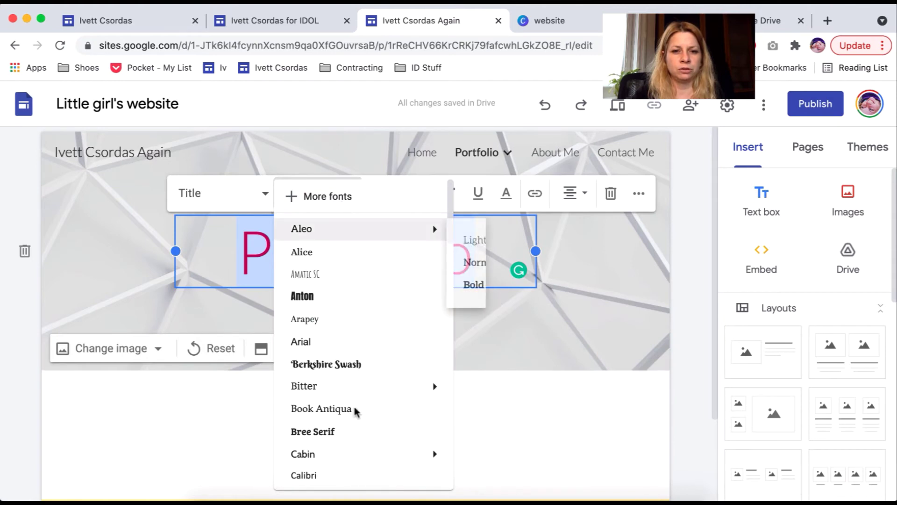
pyautogui.scroll(-6, 448, 241)
pyautogui.scroll(-1, 447, 268)
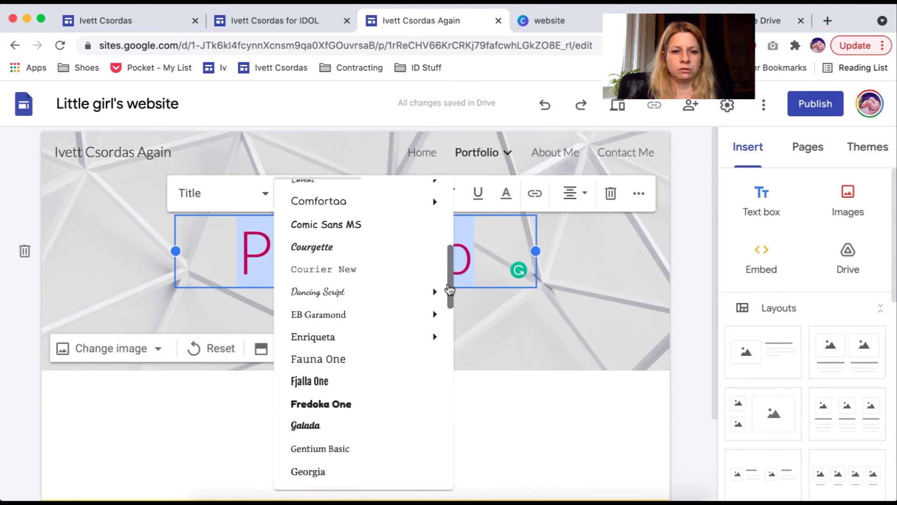
pyautogui.moveTo(362, 338)
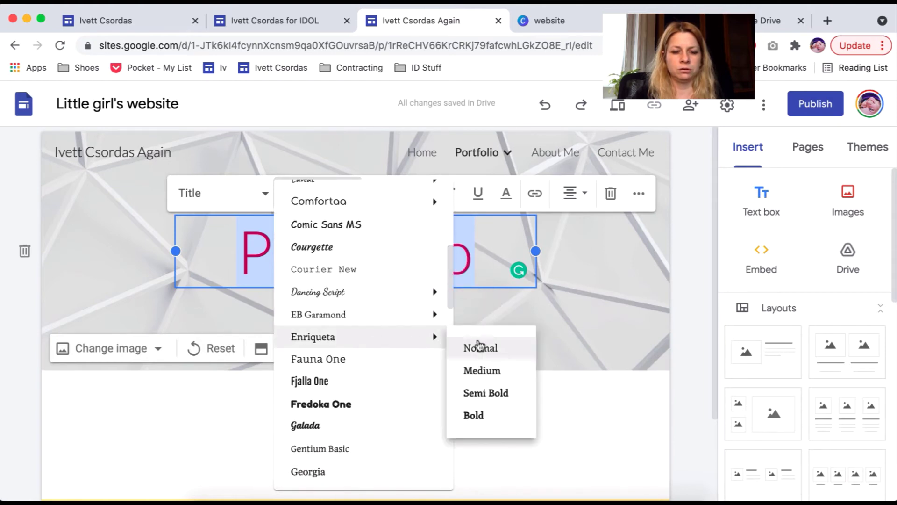
pyautogui.click(490, 370)
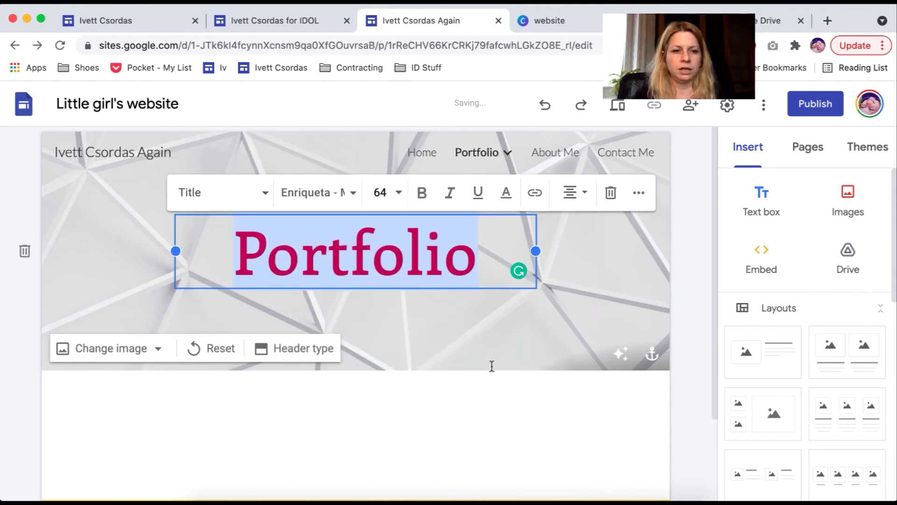
# - Left-align the Portfolio title and widen its text box toward the header's left edge
pyautogui.click(572, 194)
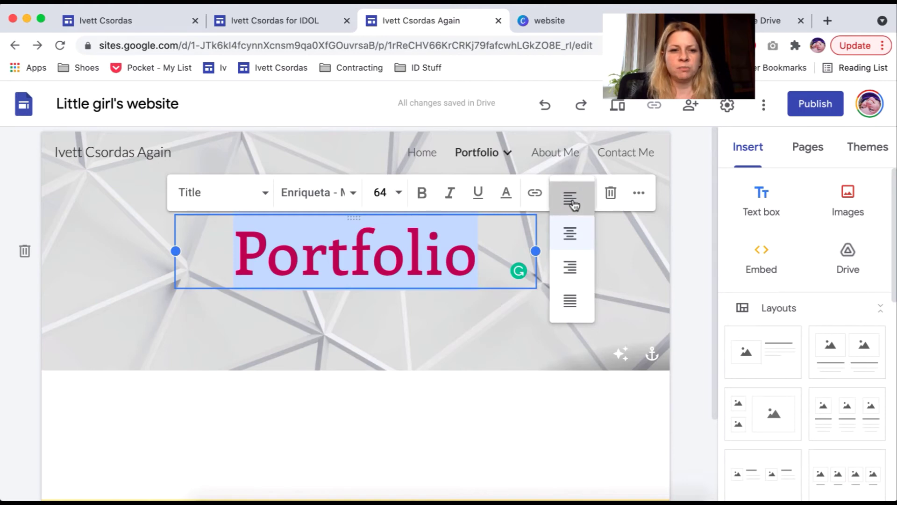
pyautogui.click(572, 202)
pyautogui.moveTo(176, 252); pyautogui.dragTo(72, 254)
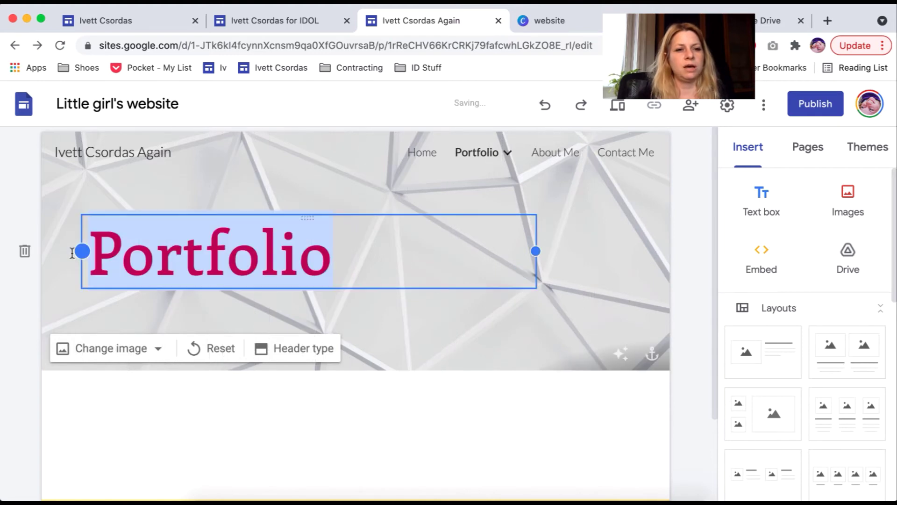
pyautogui.click(454, 307)
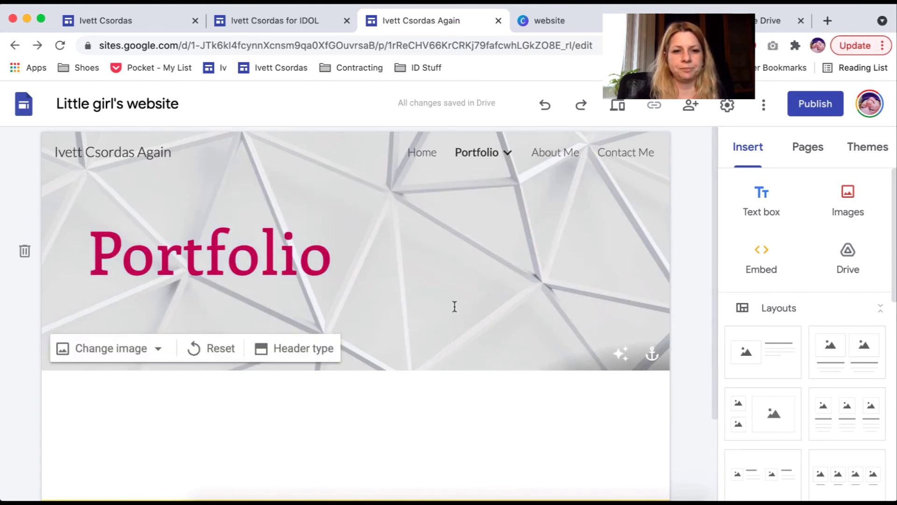
pyautogui.click(312, 220)
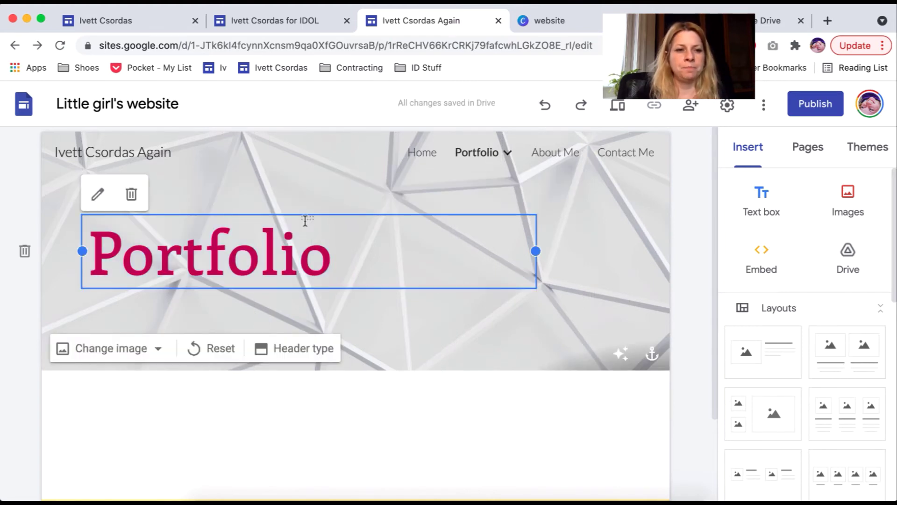
pyautogui.click(94, 313)
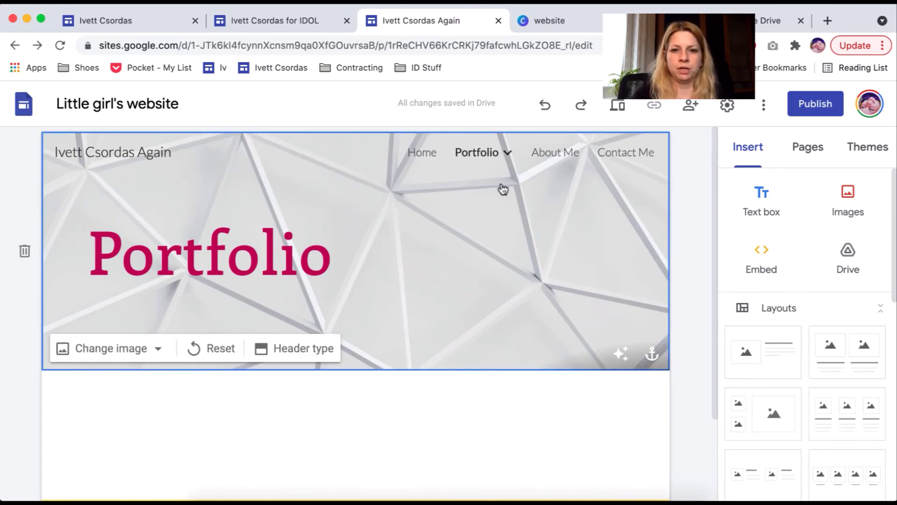
# - Open the About Me page and replace its header background by uploading Header.png from the Headers folder
pyautogui.click(554, 154)
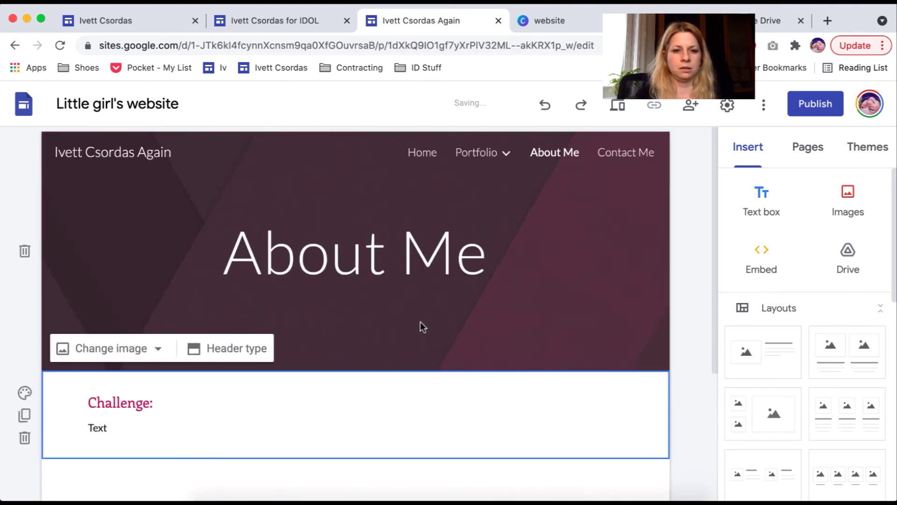
pyautogui.scroll(-4, 419, 322)
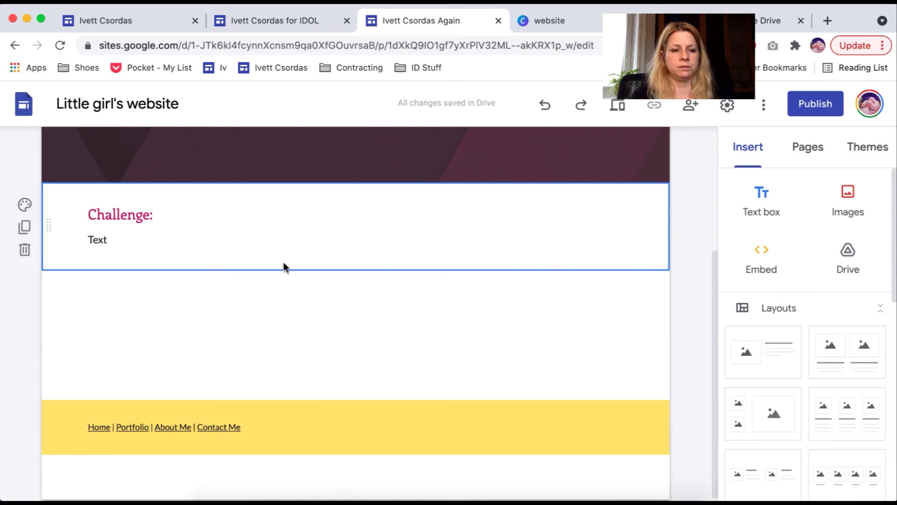
pyautogui.scroll(5, 284, 267)
pyautogui.moveTo(467, 172)
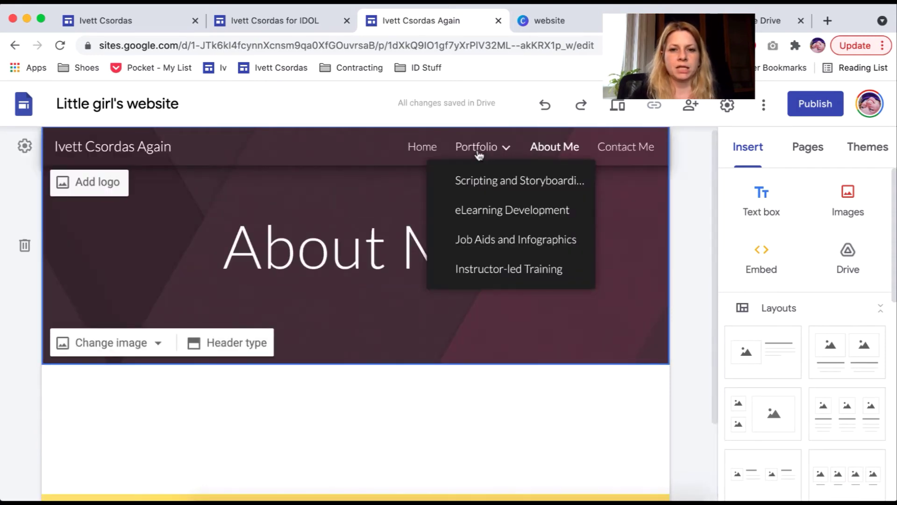
pyautogui.click(119, 349)
pyautogui.click(105, 387)
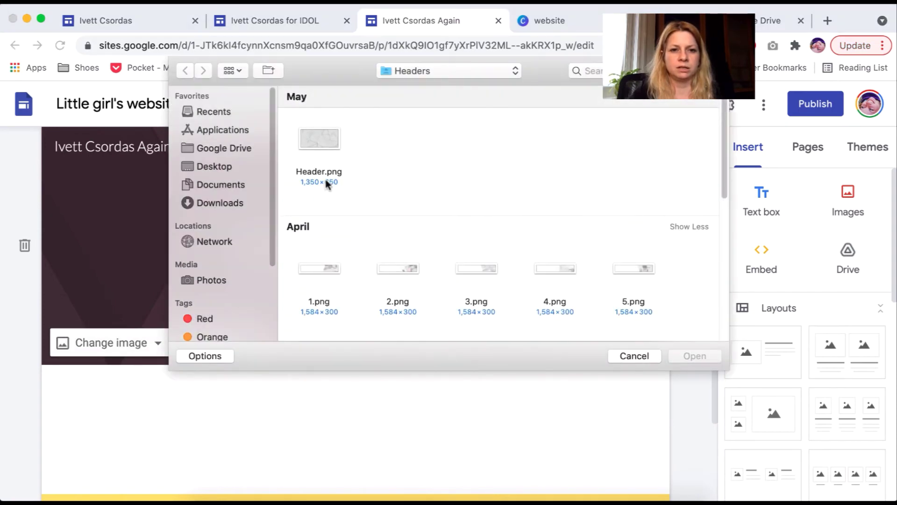
pyautogui.click(323, 174)
pyautogui.click(695, 356)
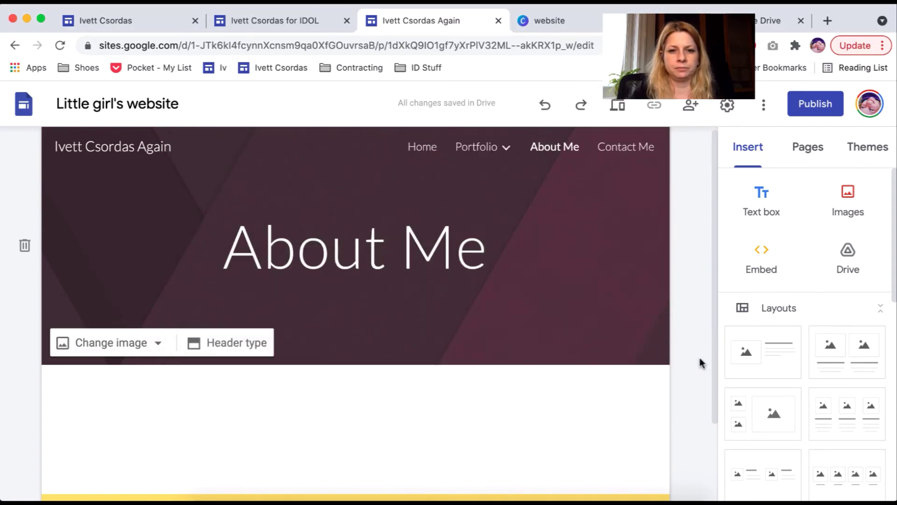
pyautogui.moveTo(484, 151)
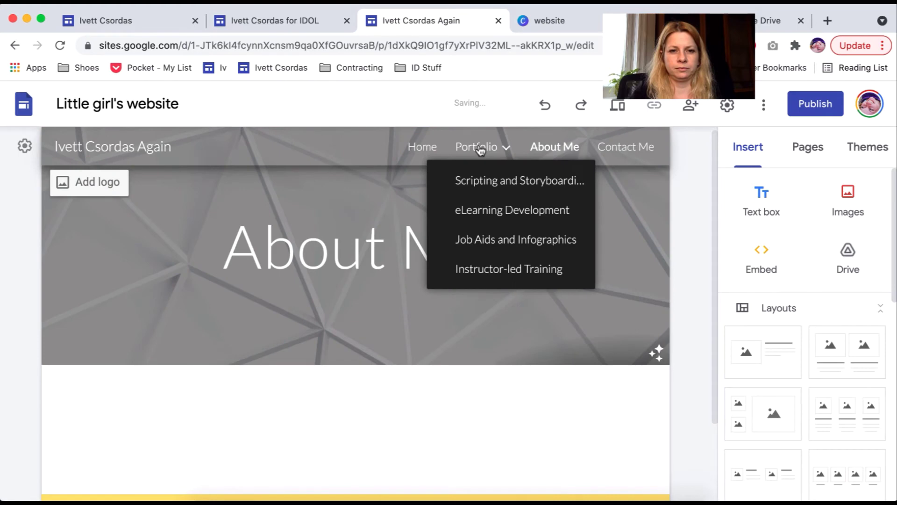
pyautogui.click(380, 235)
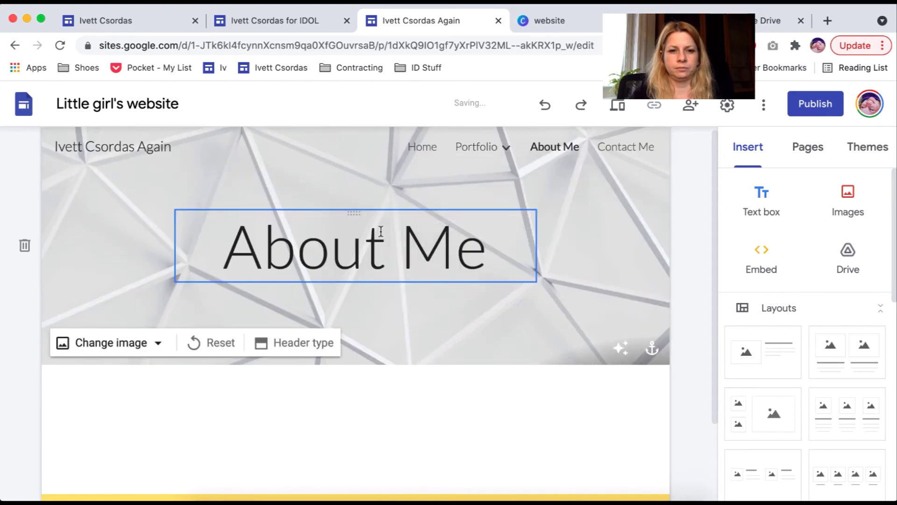
pyautogui.click(618, 146)
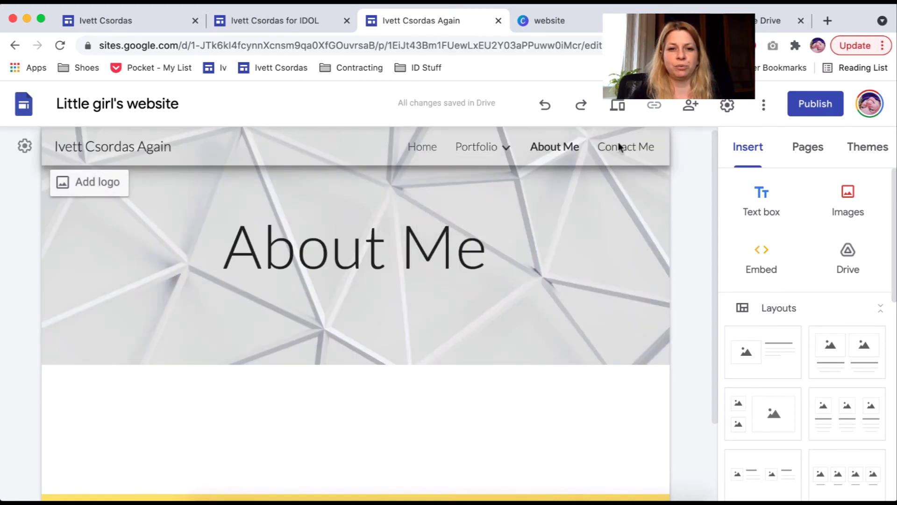
pyautogui.click(560, 149)
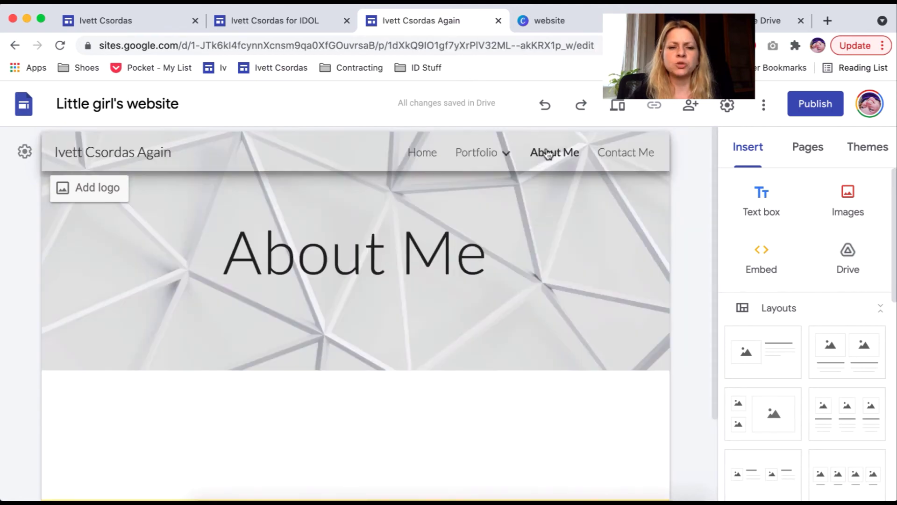
pyautogui.moveTo(476, 154)
pyautogui.click(375, 255)
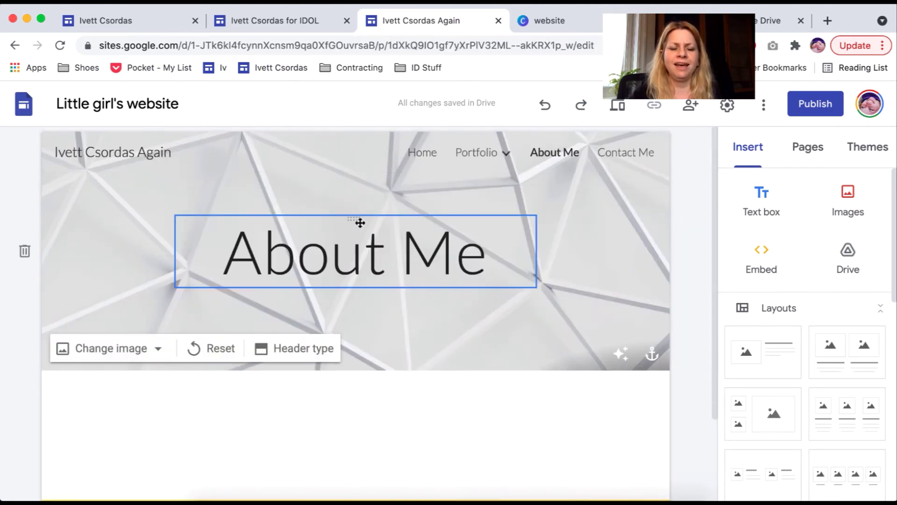
pyautogui.click(478, 154)
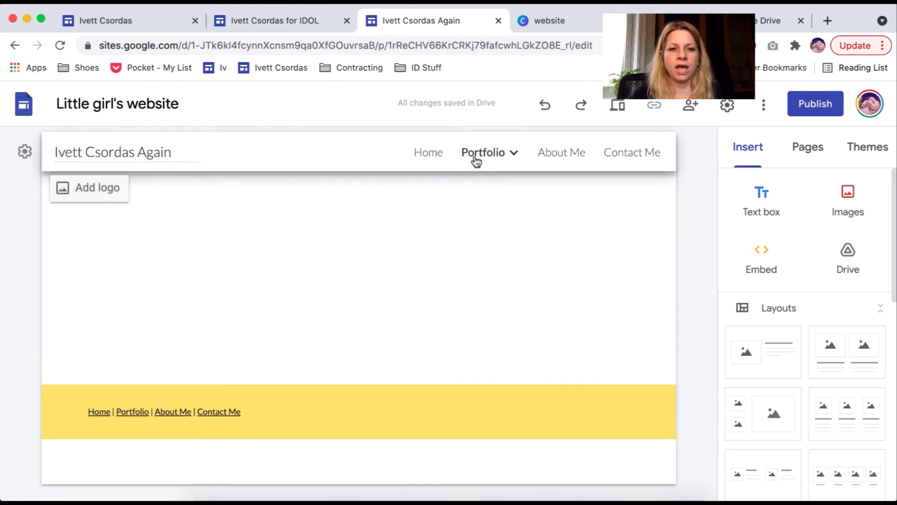
# - Delete the original About Me title text box from the About Me page header
pyautogui.click(558, 153)
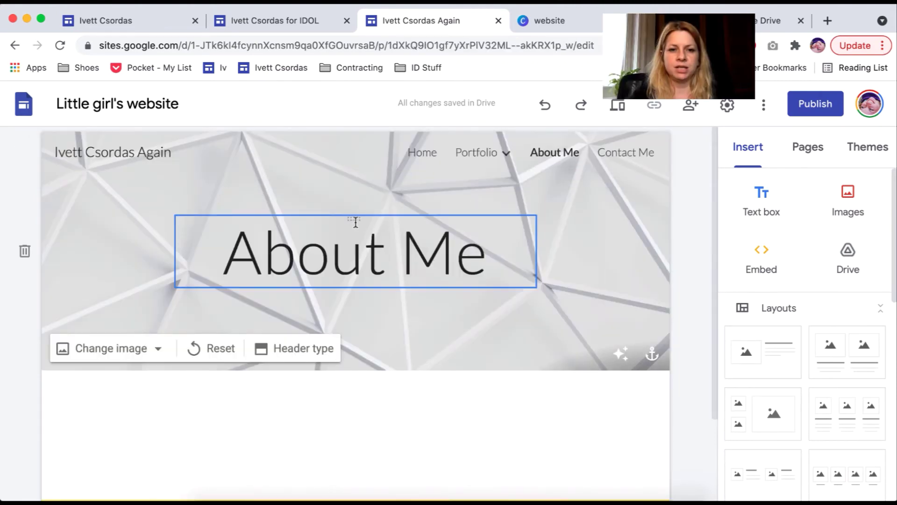
pyautogui.click(355, 221)
pyautogui.click(224, 199)
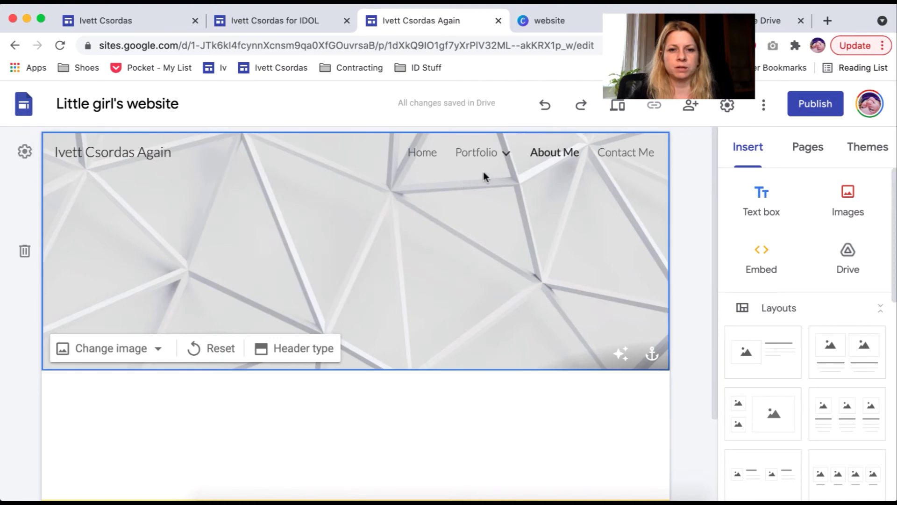
# - Try to copy the Portfolio page's title text box over to the About Me page header
pyautogui.click(481, 154)
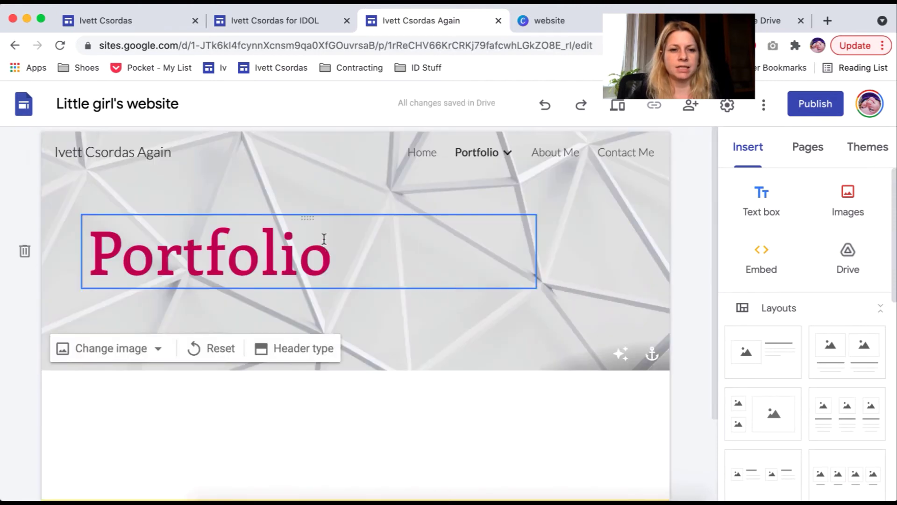
pyautogui.click(309, 217)
pyautogui.click(311, 220)
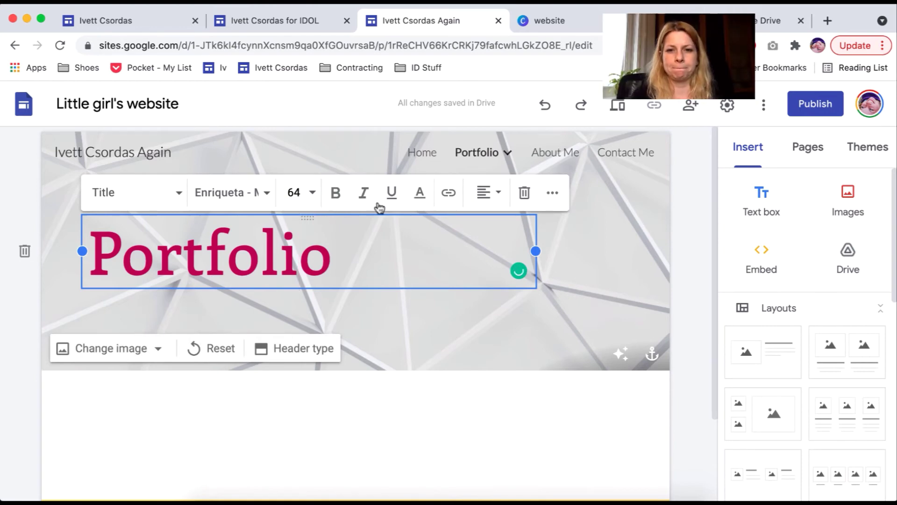
pyautogui.click(555, 152)
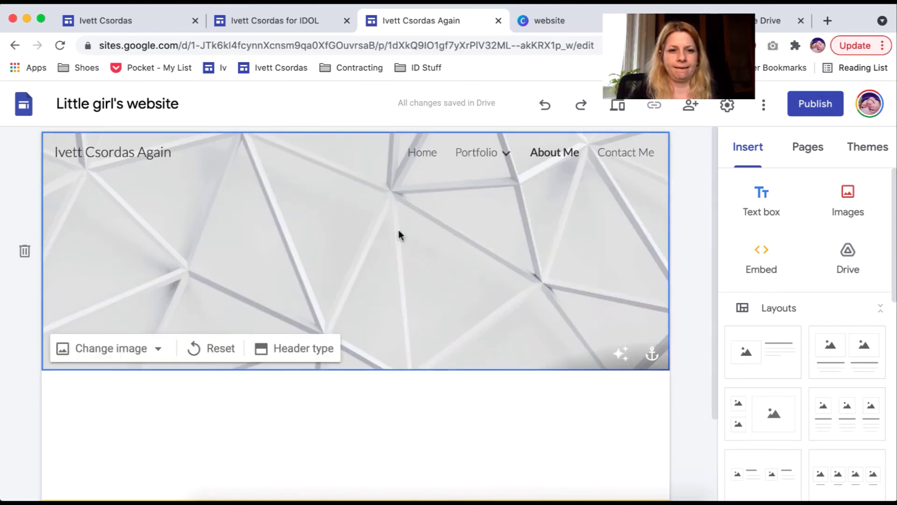
pyautogui.scroll(-4, 399, 231)
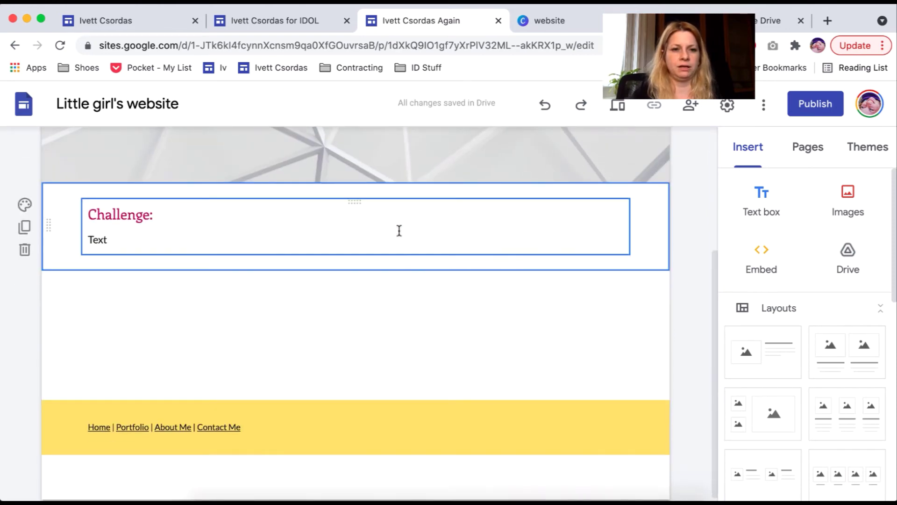
pyautogui.scroll(4, 398, 229)
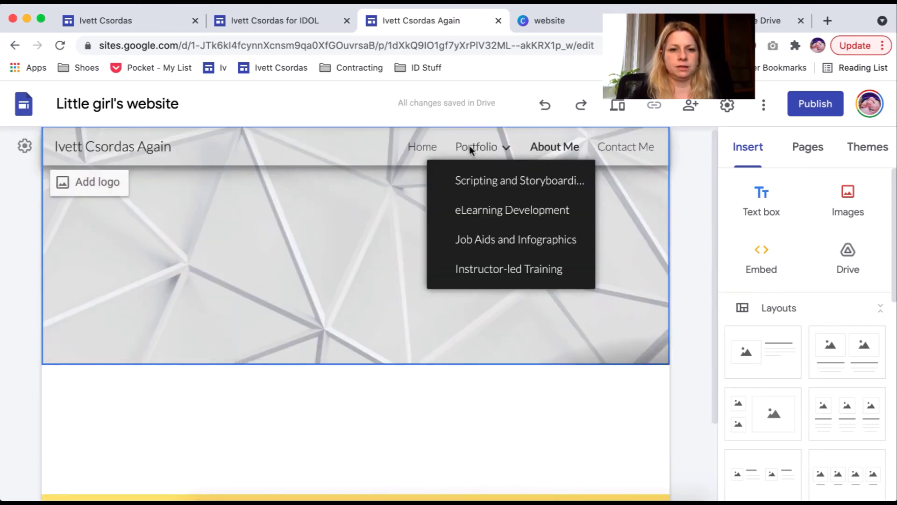
# - Copy the formatted title text from the Portfolio header and paste it into the About Me page header
pyautogui.click(470, 146)
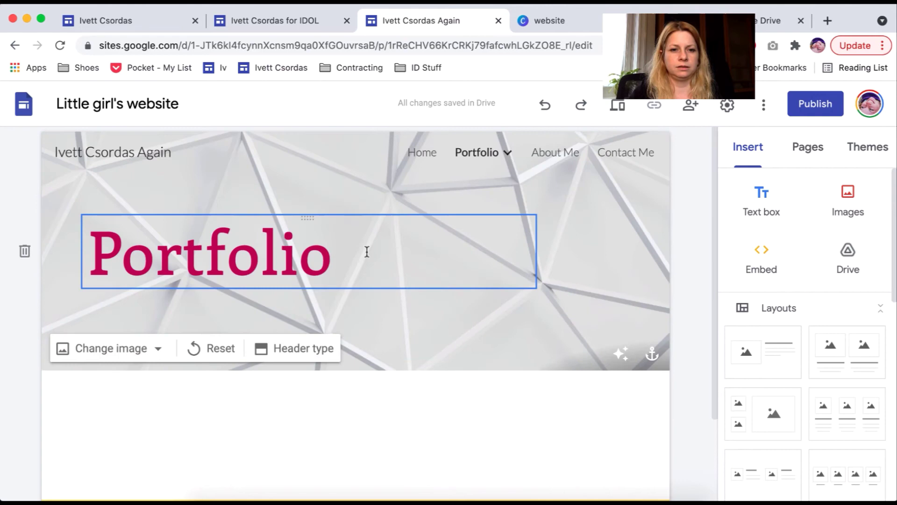
pyautogui.click(366, 250)
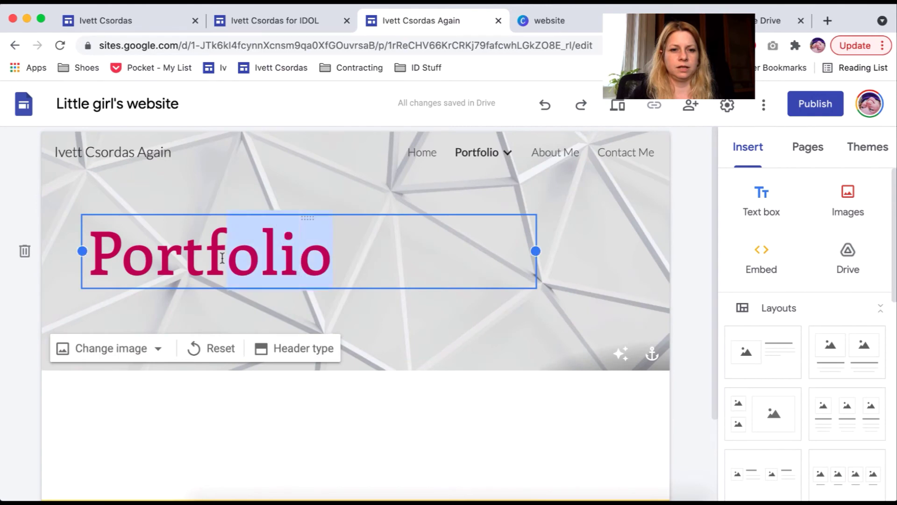
pyautogui.moveTo(366, 250); pyautogui.dragTo(122, 257)
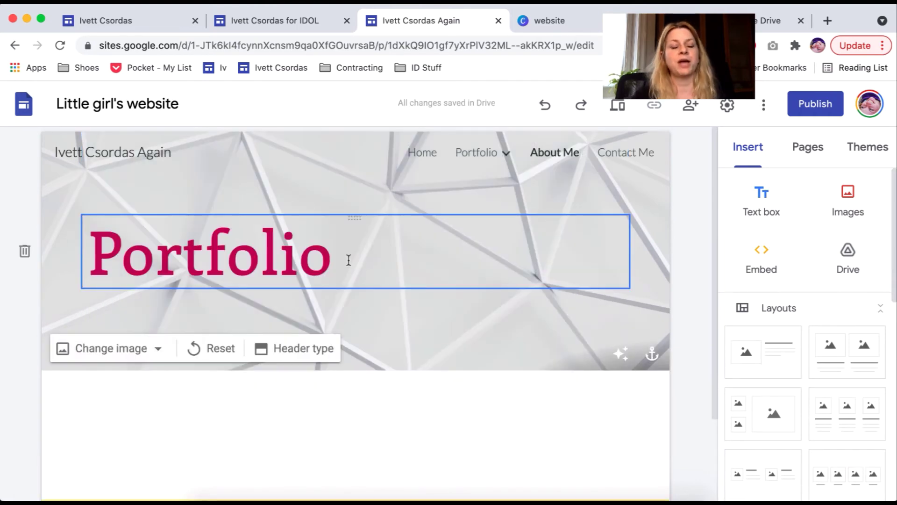
pyautogui.click(479, 152)
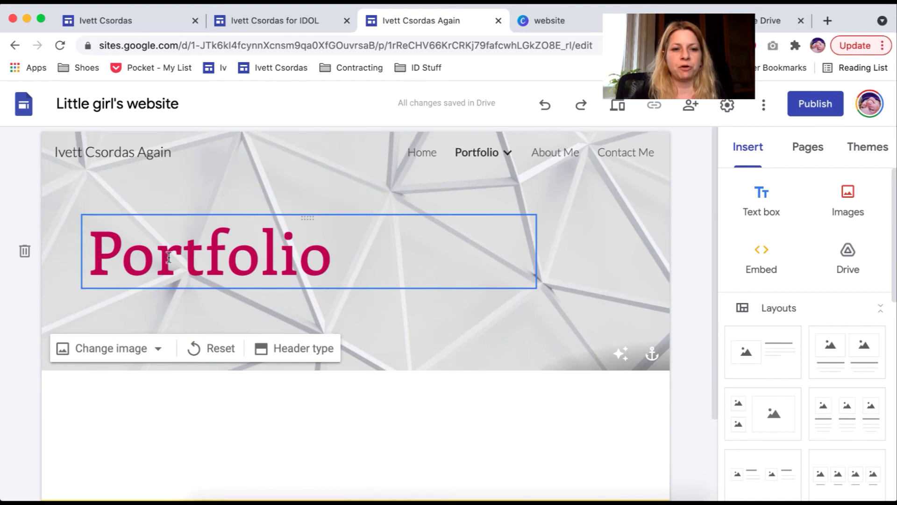
pyautogui.click(558, 154)
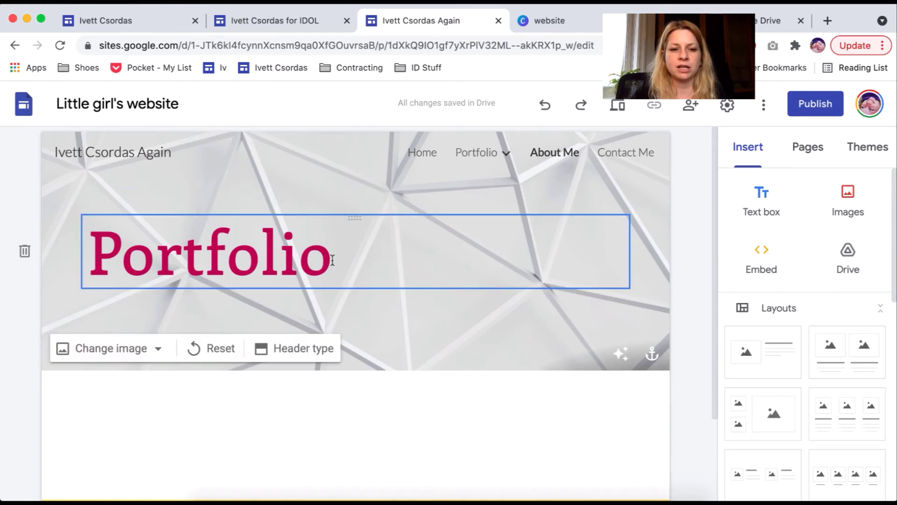
# - Replace the pasted Portfolio title text in the About Me page header with "About Me"
pyautogui.moveTo(332, 259); pyautogui.dragTo(123, 257)
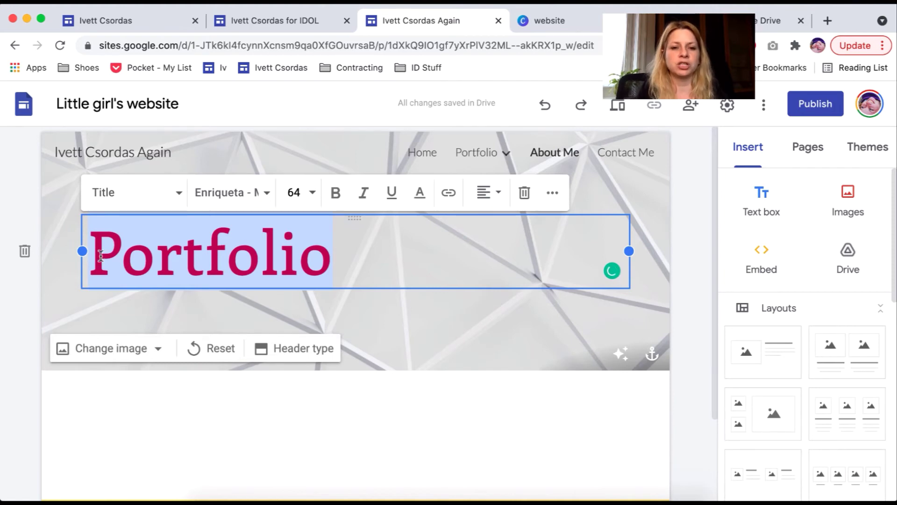
pyautogui.write('A')
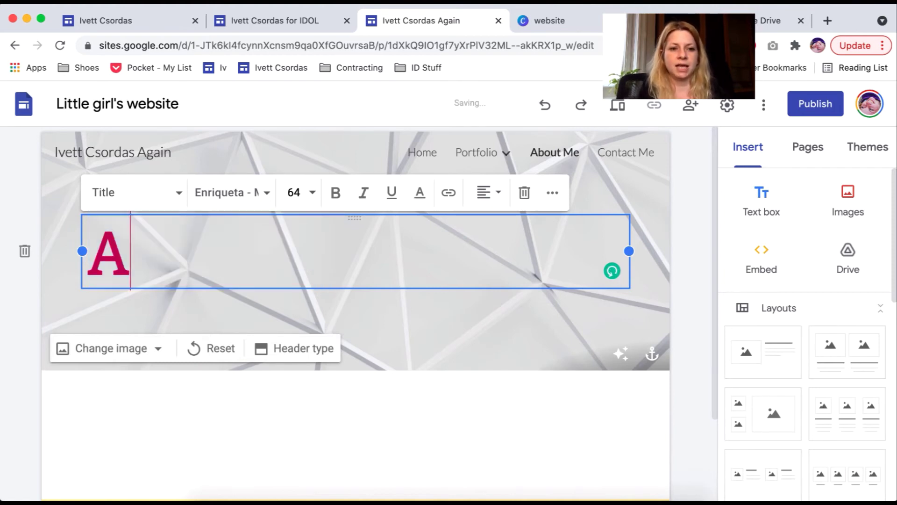
pyautogui.write('bout')
pyautogui.write('Me')
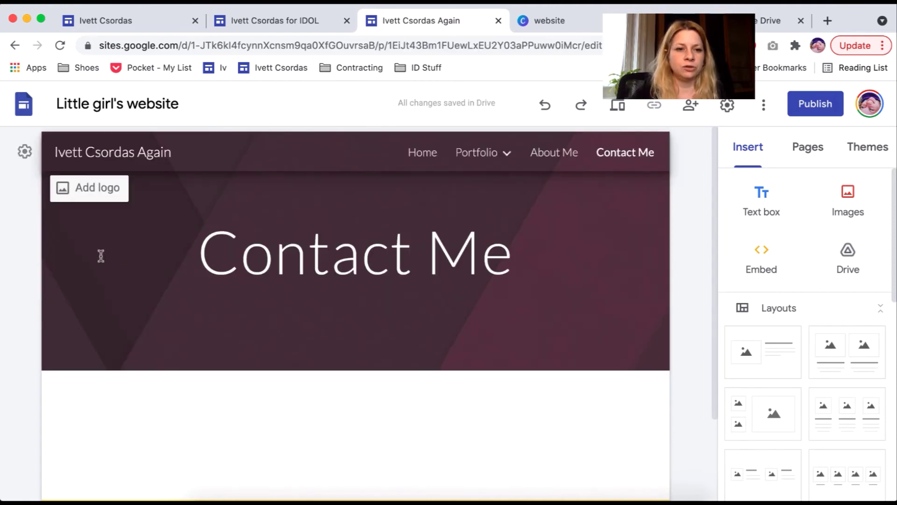
# - On the Contact Me page, replace the header background by uploading Header.png from the Headers folder
pyautogui.click(123, 351)
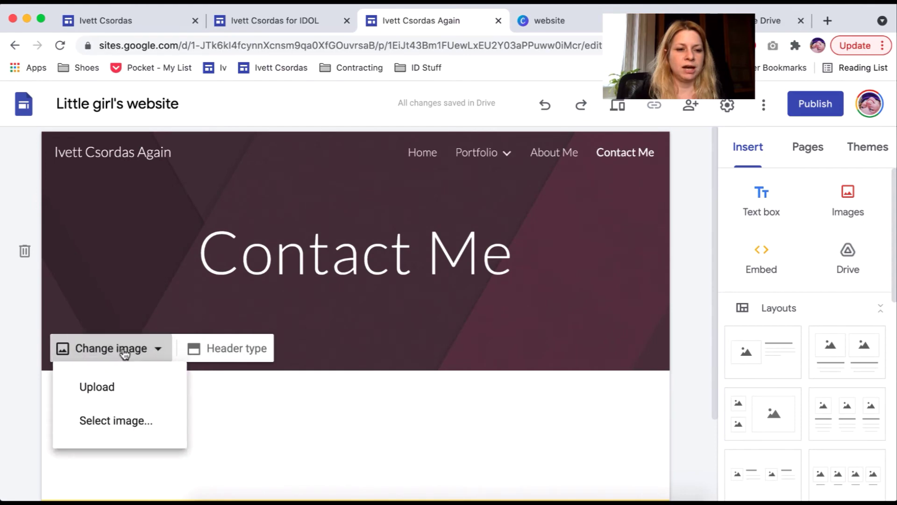
pyautogui.click(121, 390)
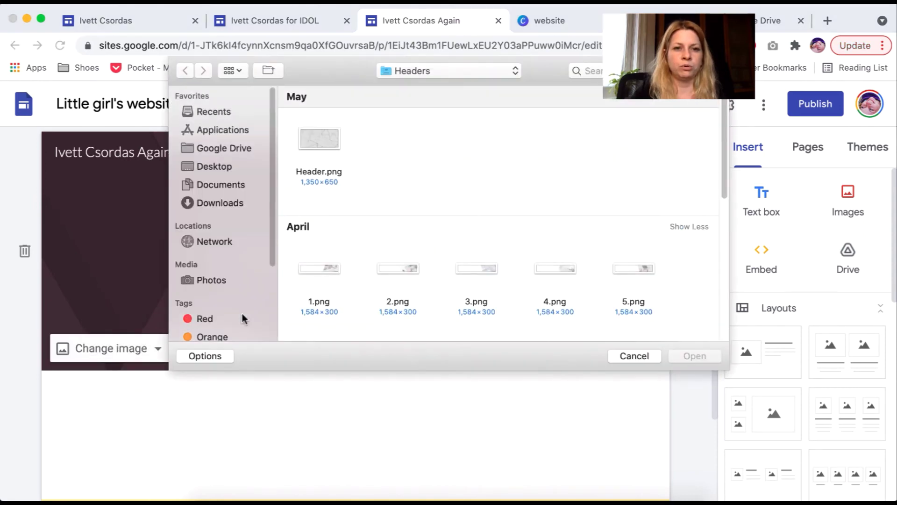
pyautogui.click(700, 356)
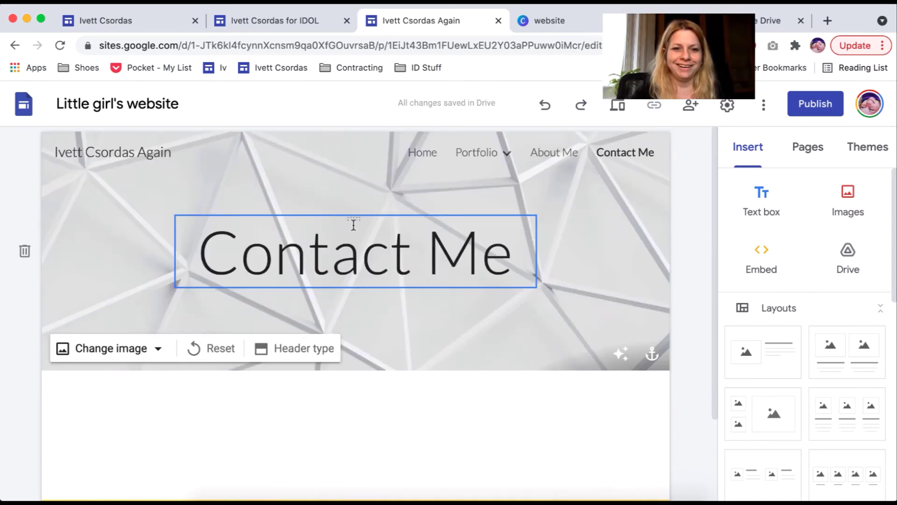
# - Delete the original Contact Me title box, paste the formatted Portfolio title box, and move it into the page header
pyautogui.click(354, 219)
pyautogui.press('BackSpace')
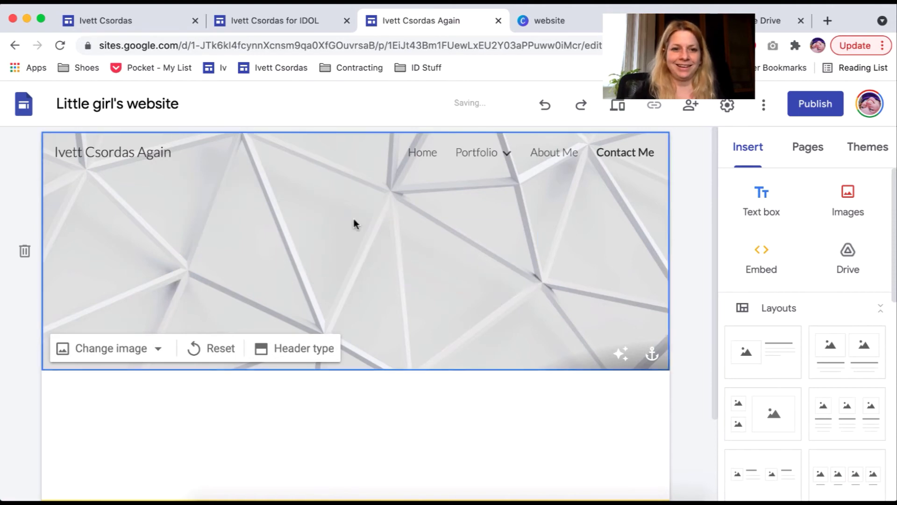
pyautogui.write('Portfolio')
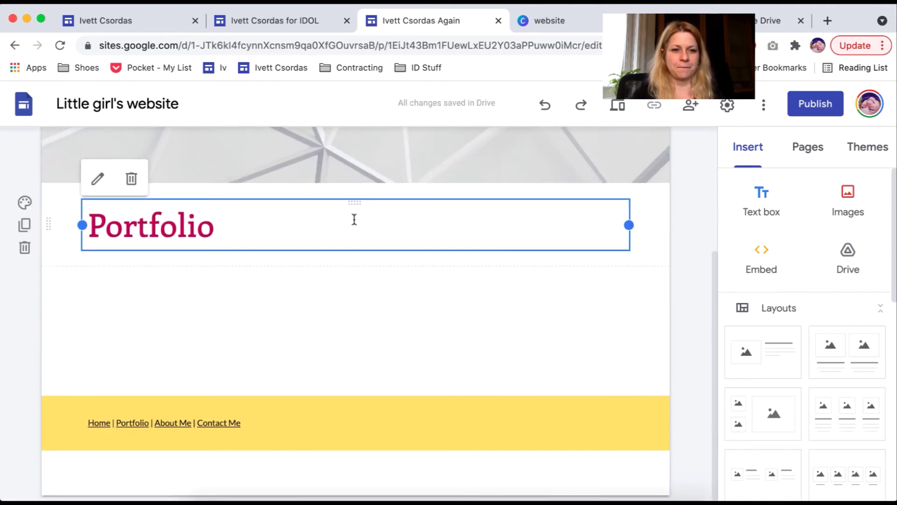
pyautogui.click(356, 204)
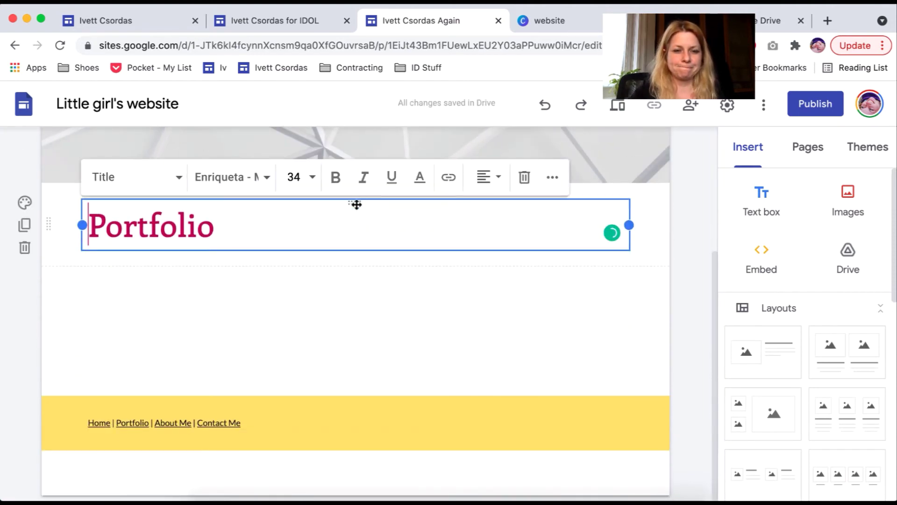
pyautogui.moveTo(363, 158); pyautogui.dragTo(103, 252)
# - Replace the pasted title text in the Contact Me page header with "Contact Me"
pyautogui.write('C')
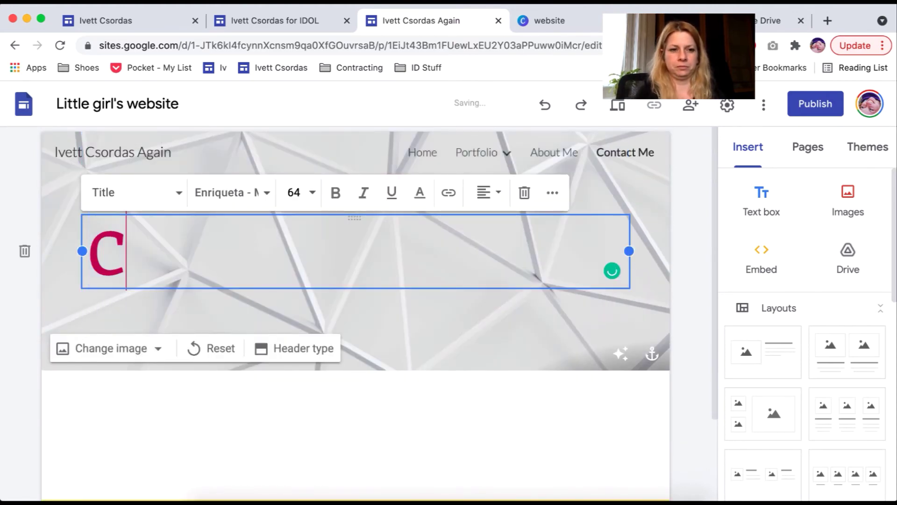
pyautogui.write('ontact Me')
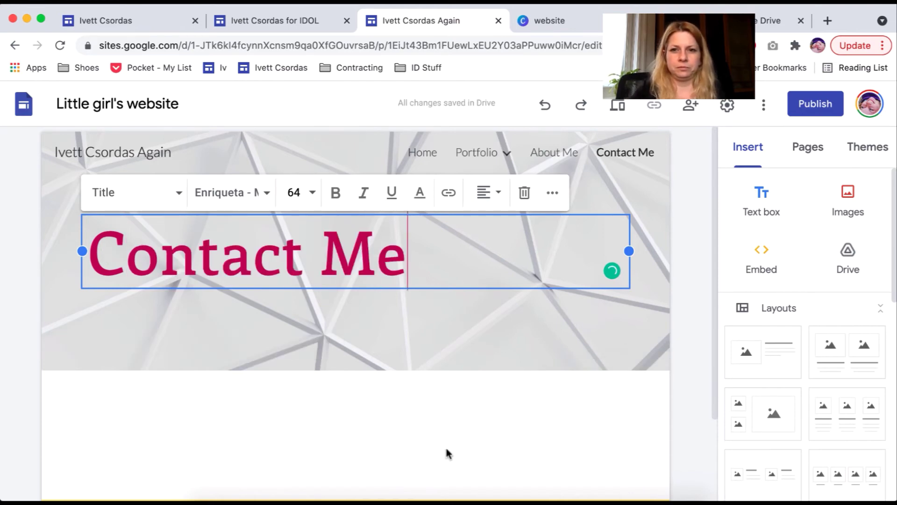
pyautogui.click(461, 438)
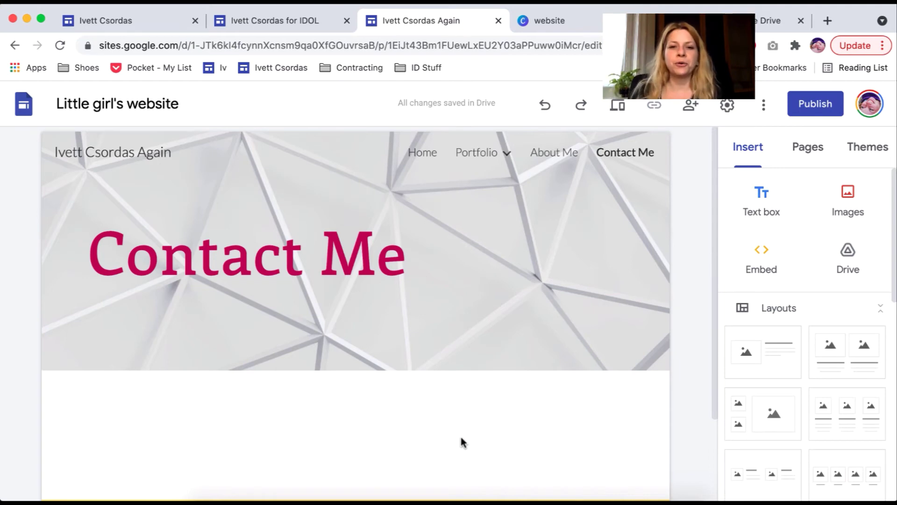
# - Check the headers of the Home, Portfolio, About Me and Contact Me pages for consistency
pyautogui.click(423, 155)
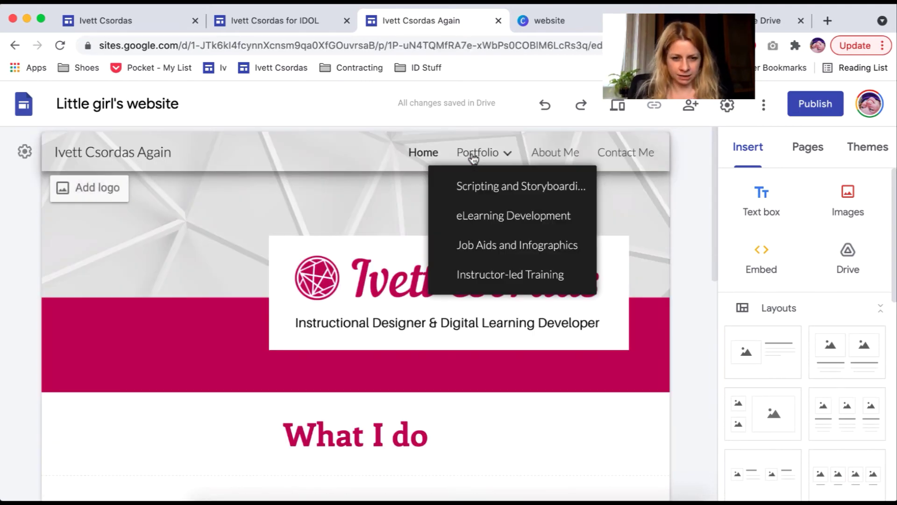
pyautogui.click(475, 157)
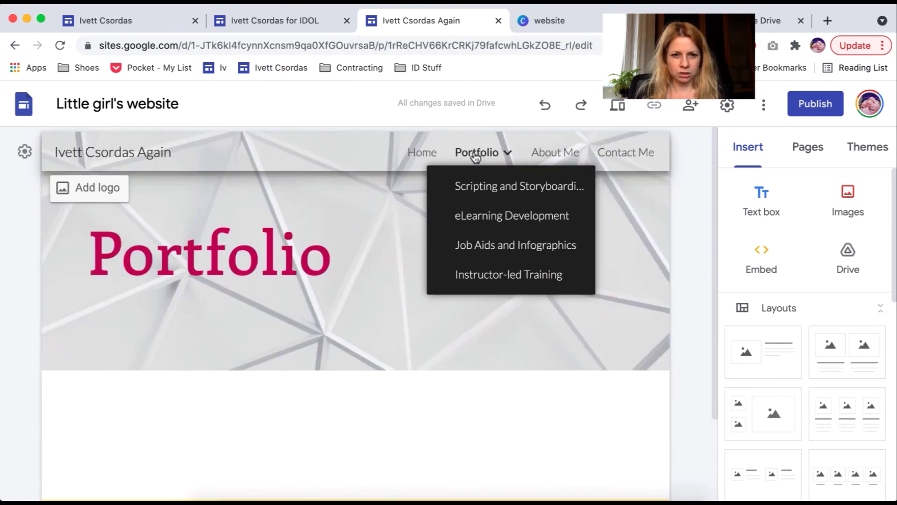
pyautogui.click(553, 151)
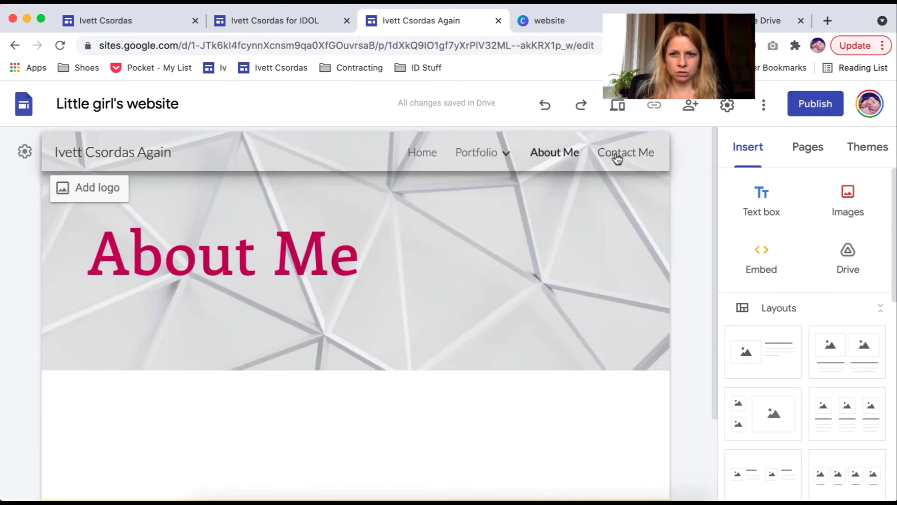
pyautogui.click(615, 156)
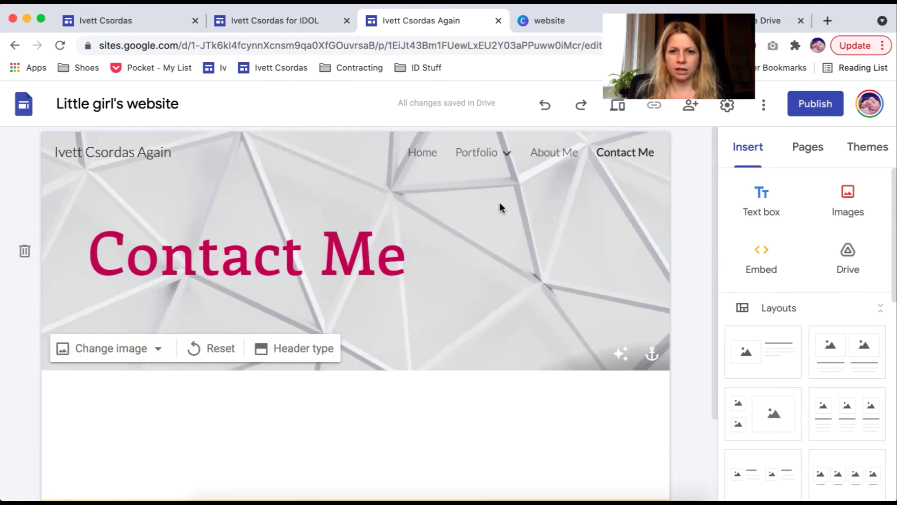
# - Open the hidden Sample 1 page under Portfolio and set its header type to Title only
pyautogui.click(804, 148)
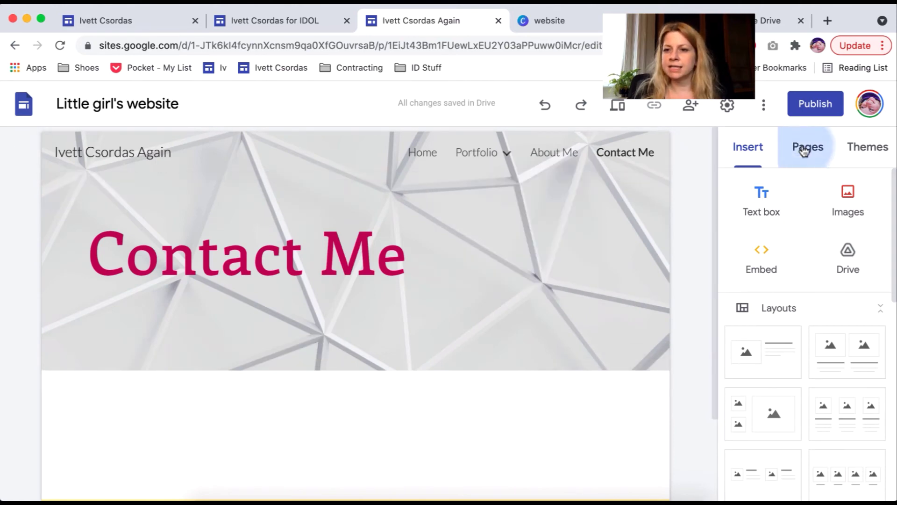
pyautogui.scroll(-1, 893, 294)
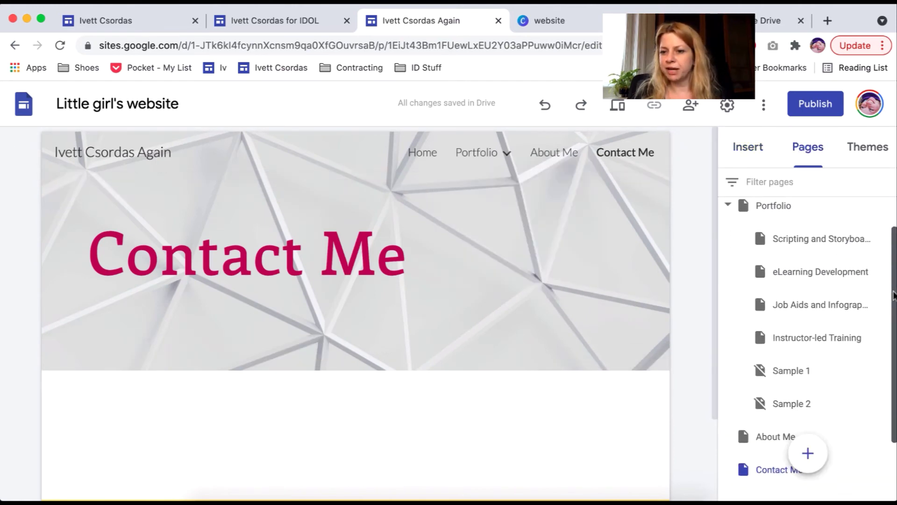
pyautogui.scroll(-2, 890, 322)
pyautogui.click(799, 307)
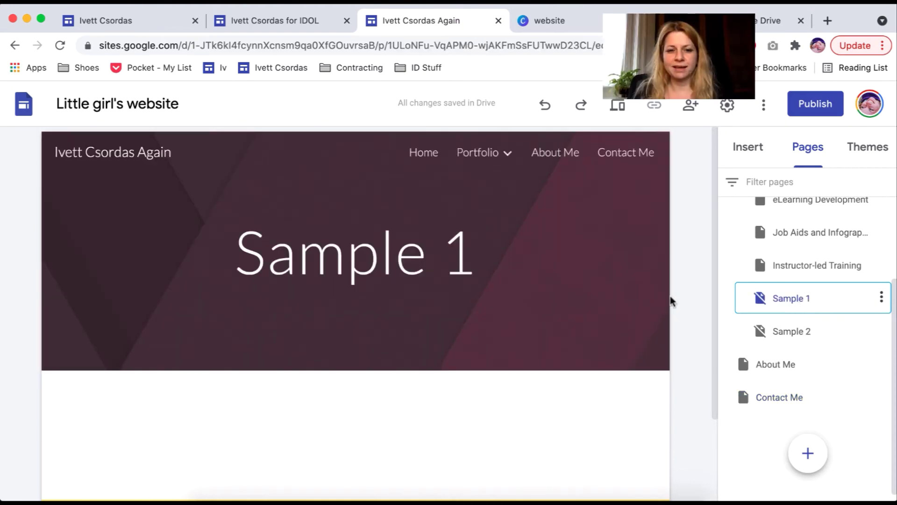
pyautogui.moveTo(337, 324)
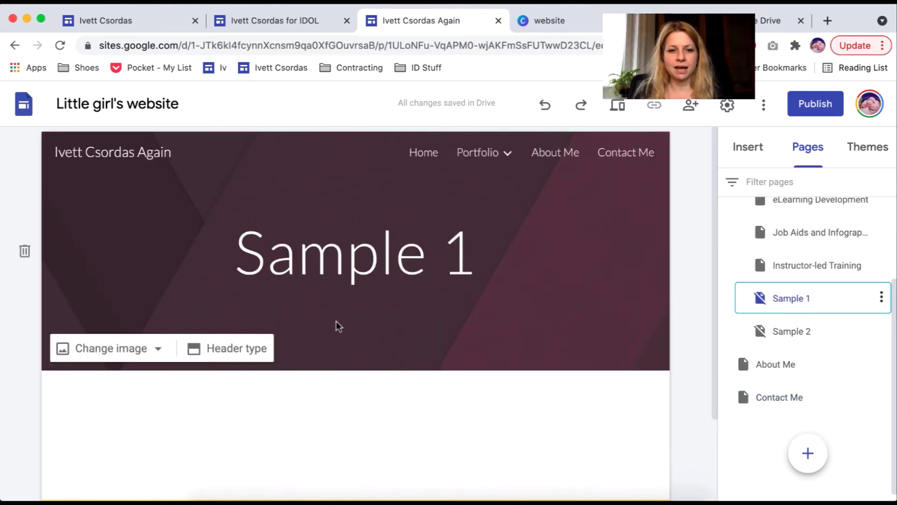
pyautogui.click(226, 354)
pyautogui.click(401, 348)
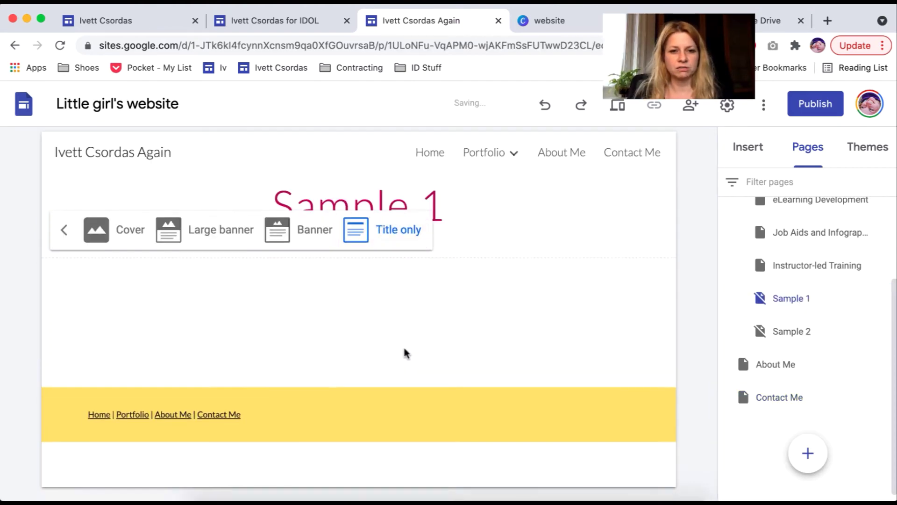
# - Review the layout of the eLearning Sample page in the Demonstration site as a reference
pyautogui.click(279, 24)
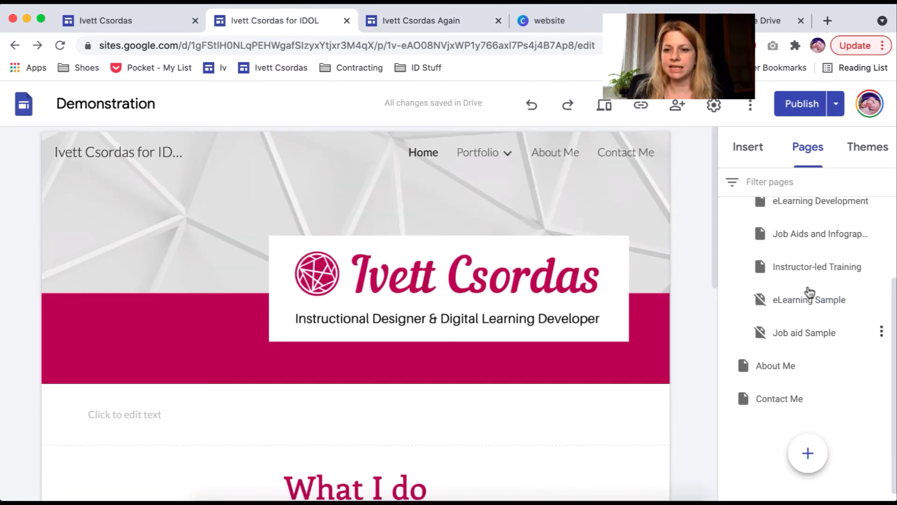
pyautogui.click(812, 303)
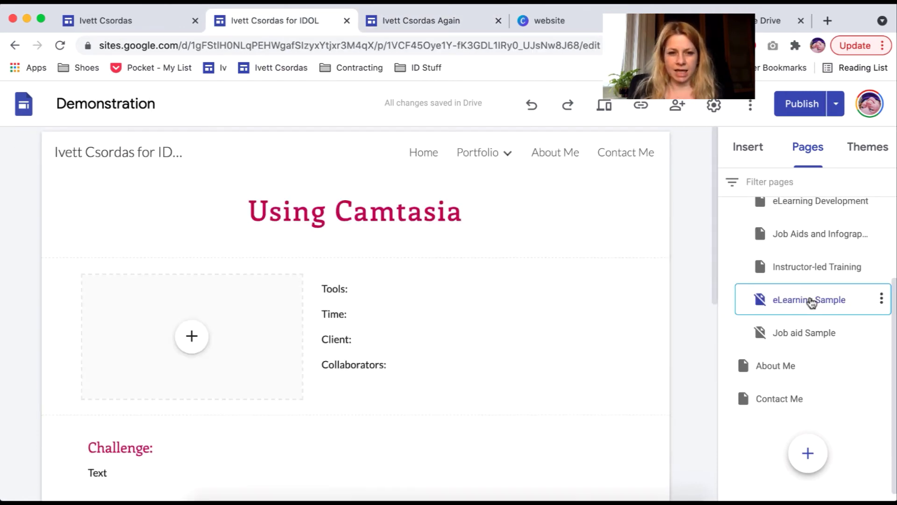
pyautogui.scroll(-5, 714, 225)
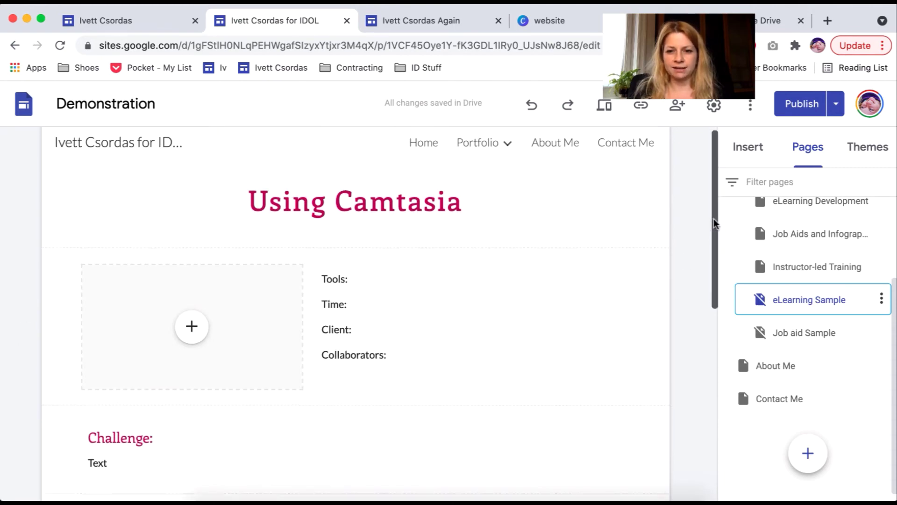
pyautogui.scroll(4, 713, 274)
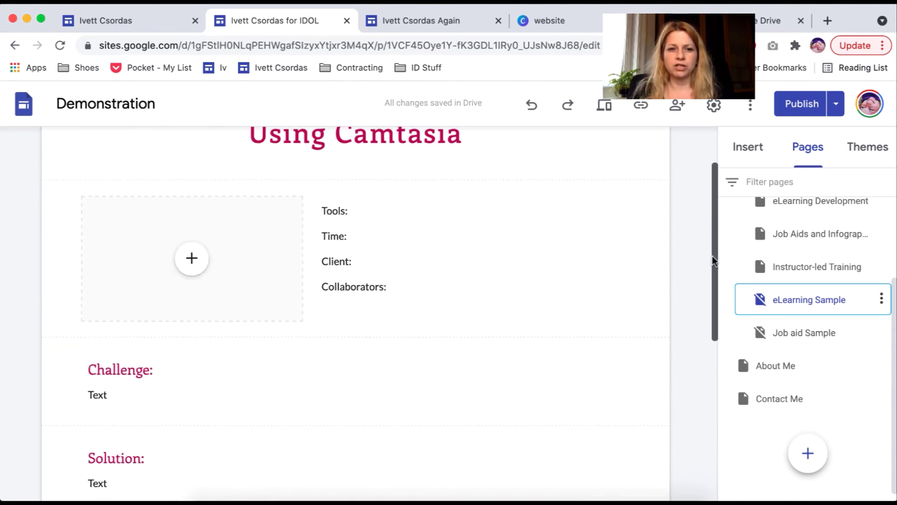
# - Insert the single image-and-text layout on the Sample 1 page and delete its heading placeholder
pyautogui.click(408, 21)
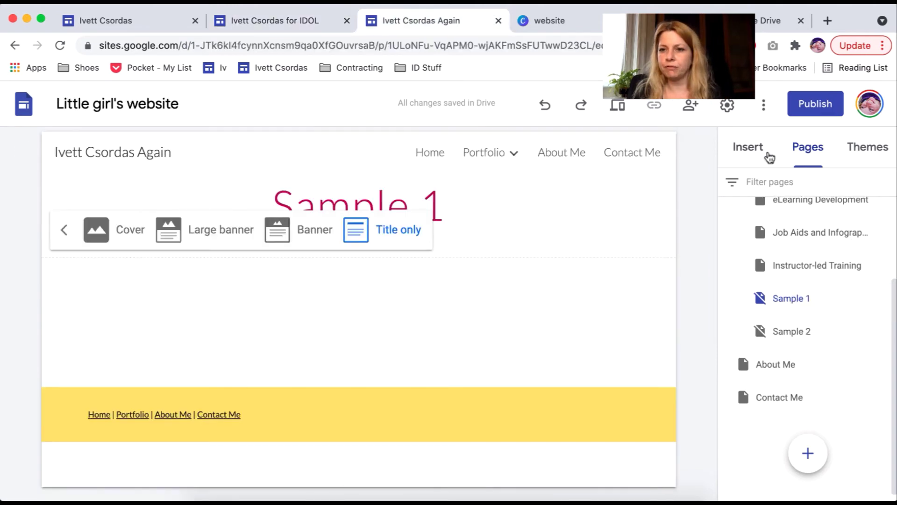
pyautogui.click(750, 149)
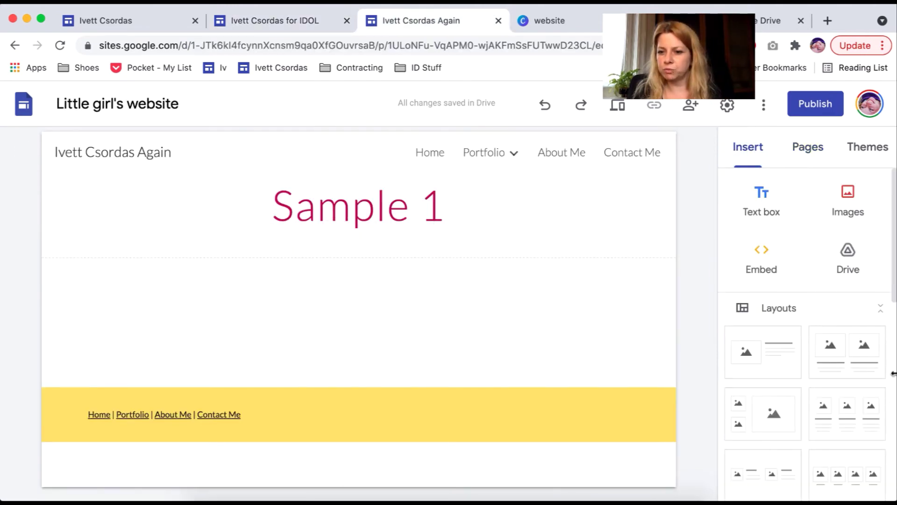
pyautogui.click(759, 358)
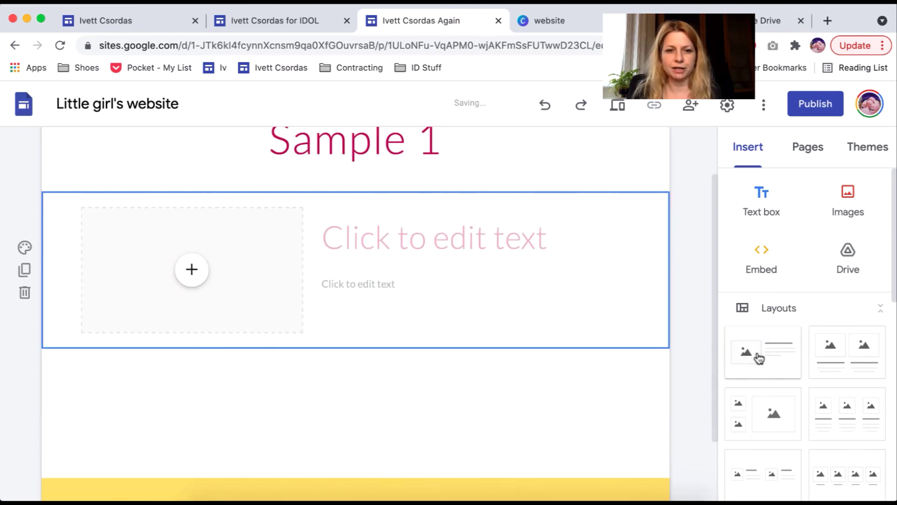
pyautogui.click(412, 216)
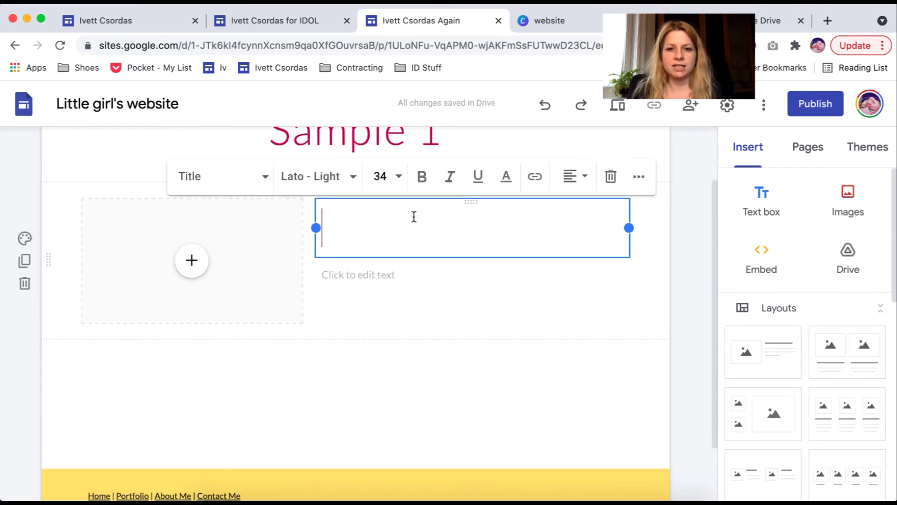
pyautogui.click(611, 177)
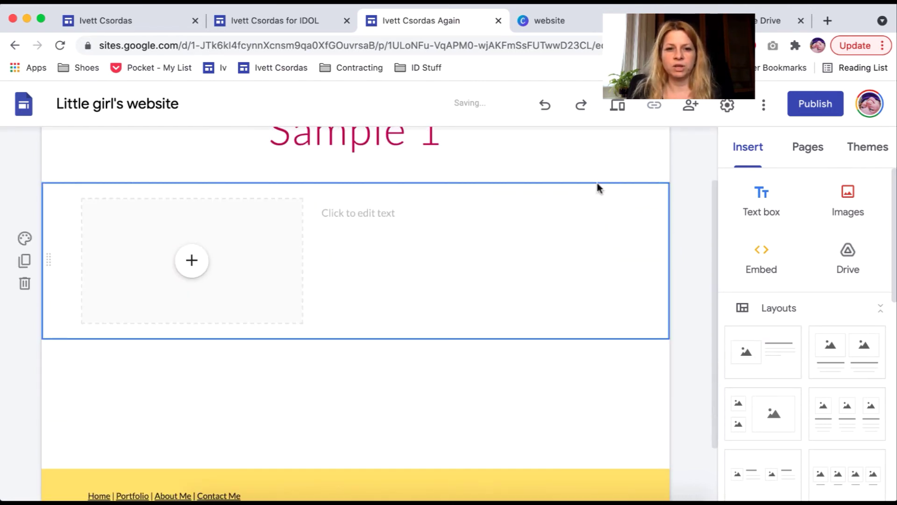
# - Try to copy the Tools, Time, Client and Collaborators labels from the Demonstration eLearning Sample page into the Sample 1 text placeholder
pyautogui.click(373, 216)
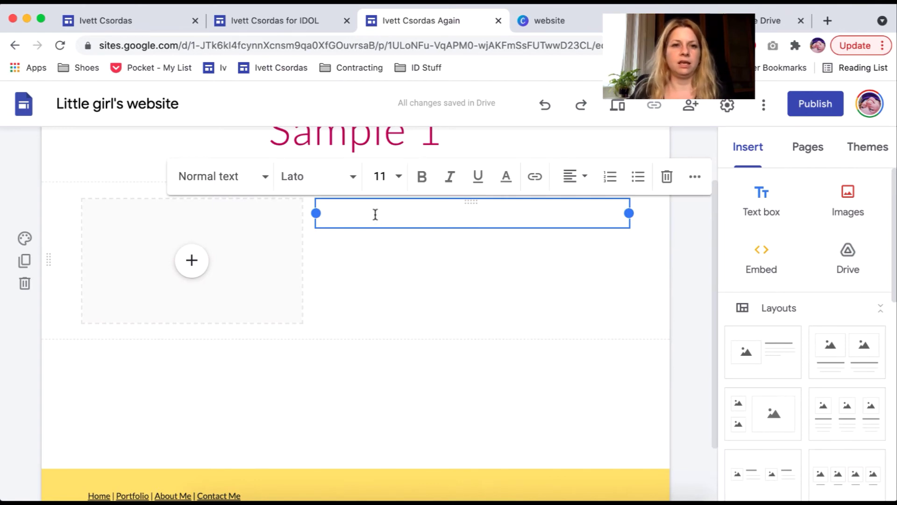
pyautogui.click(288, 28)
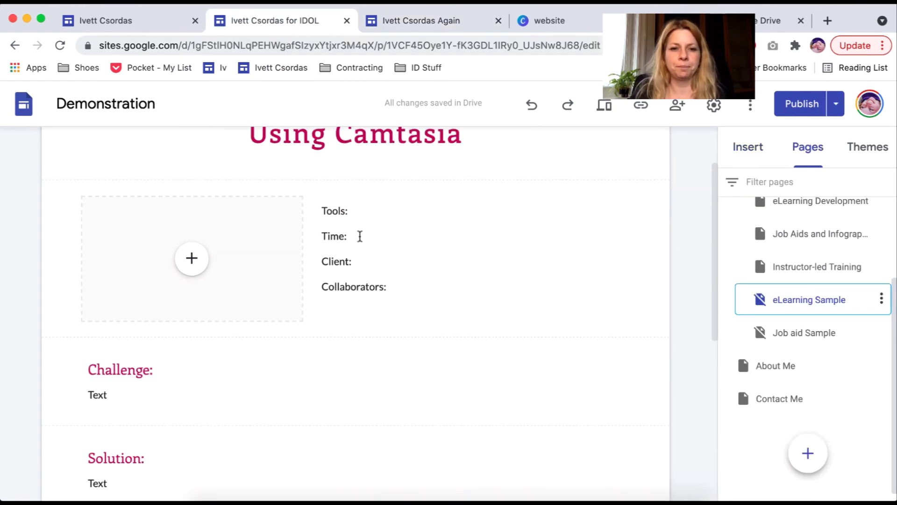
pyautogui.click(406, 288)
pyautogui.moveTo(406, 289); pyautogui.dragTo(314, 201)
pyautogui.click(312, 204)
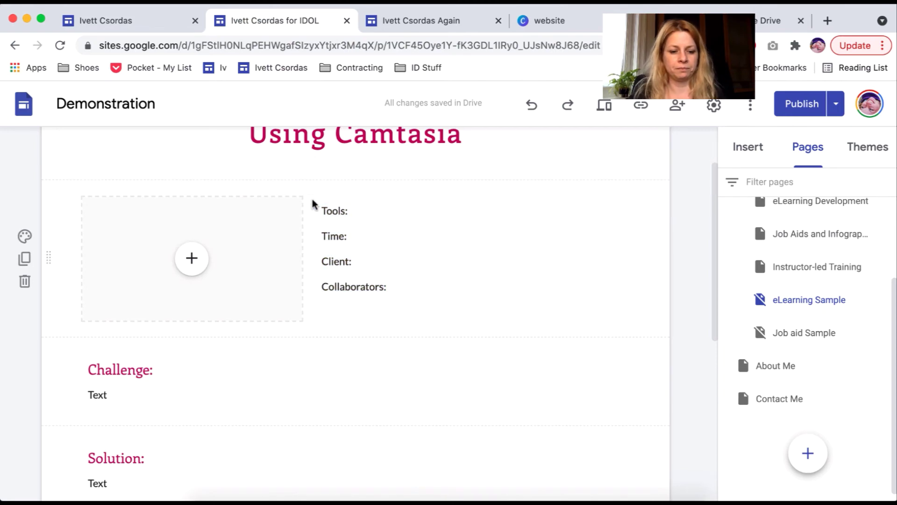
pyautogui.moveTo(324, 210); pyautogui.dragTo(402, 290)
pyautogui.press('super+c')
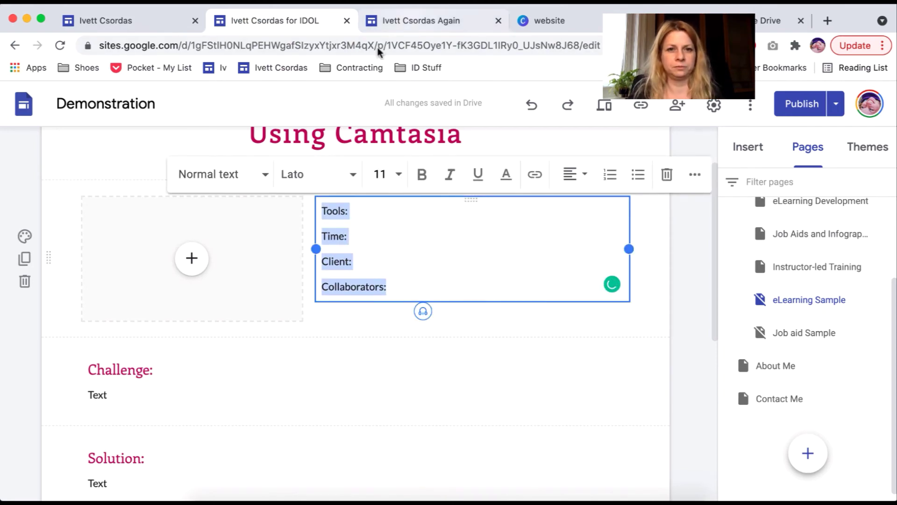
pyautogui.click(412, 24)
pyautogui.write('v')
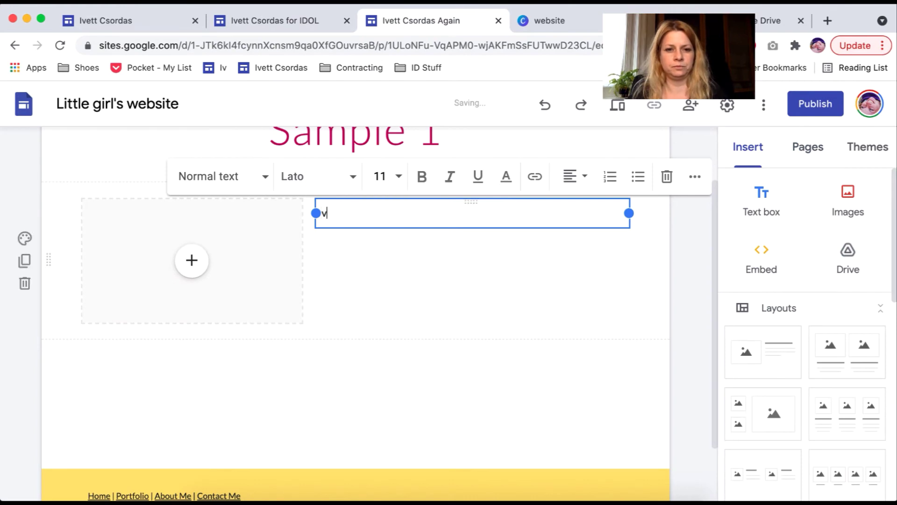
pyautogui.press('BackSpace')
pyautogui.write('Portfolio')
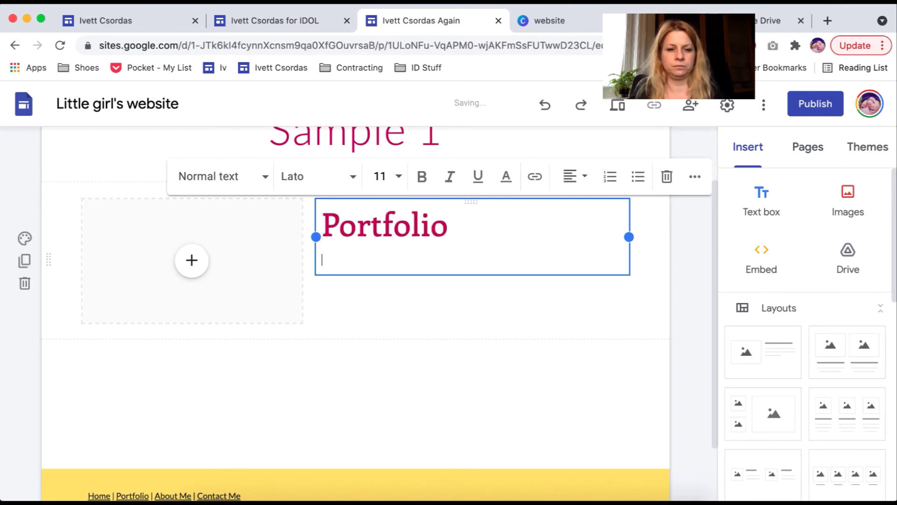
# - Copy the Tools, Time, Client and Collaborators labels from the Demonstration page and replace the Portfolio text beside the Sample 1 image placeholder
pyautogui.click(286, 21)
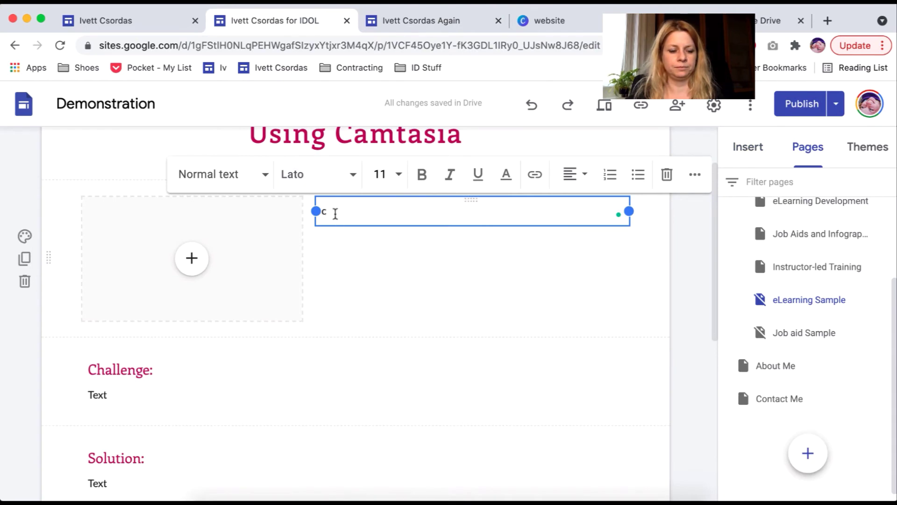
pyautogui.press('super+v')
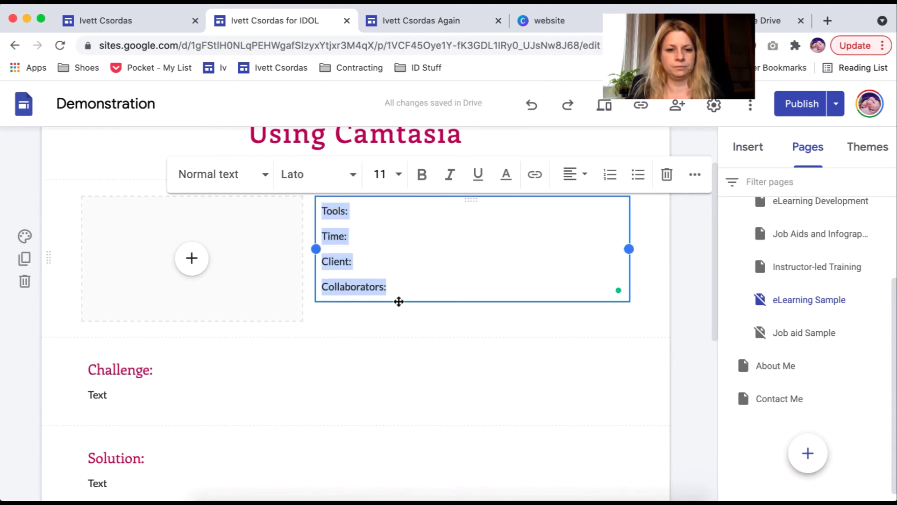
pyautogui.click(399, 292)
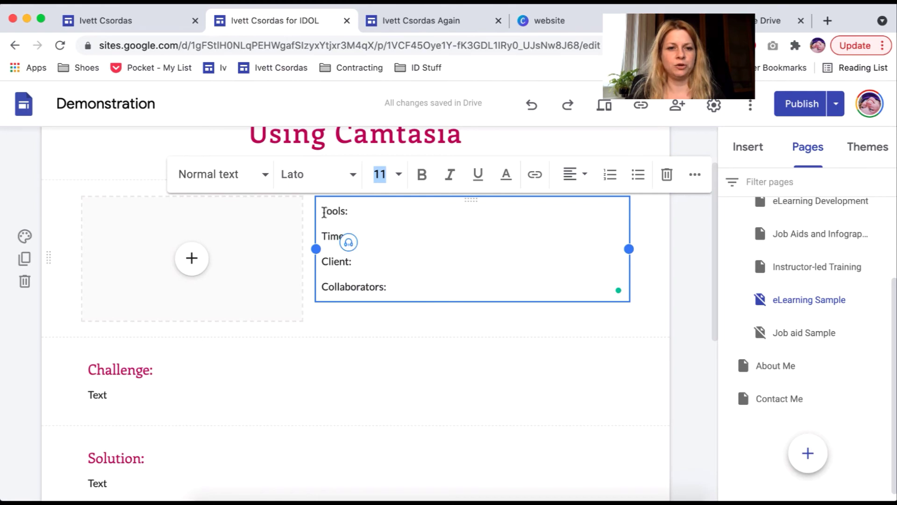
pyautogui.moveTo(323, 211); pyautogui.dragTo(389, 281)
pyautogui.hotkey('ctrl', 'c')
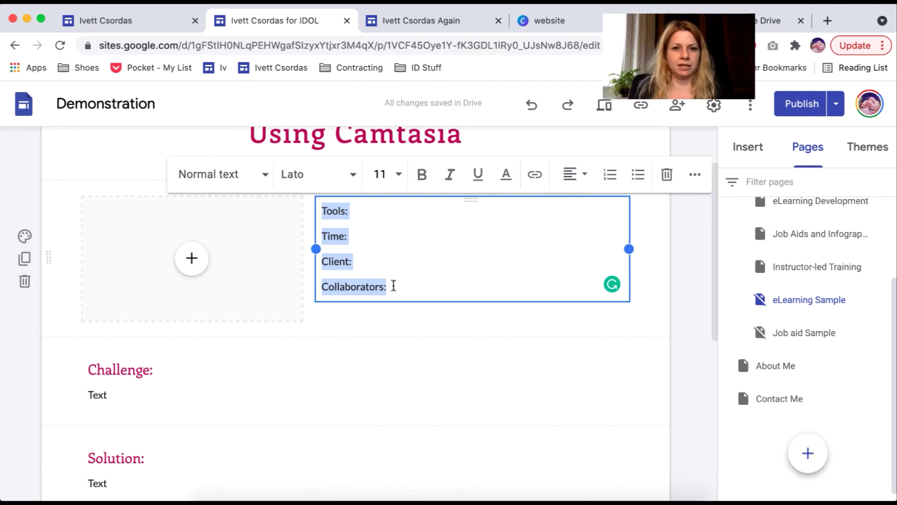
pyautogui.click(420, 20)
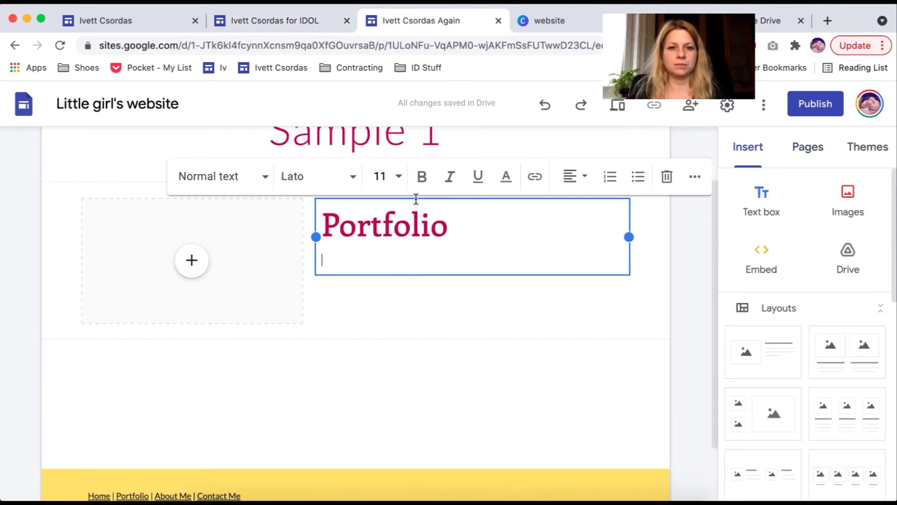
pyautogui.moveTo(377, 262); pyautogui.dragTo(326, 225)
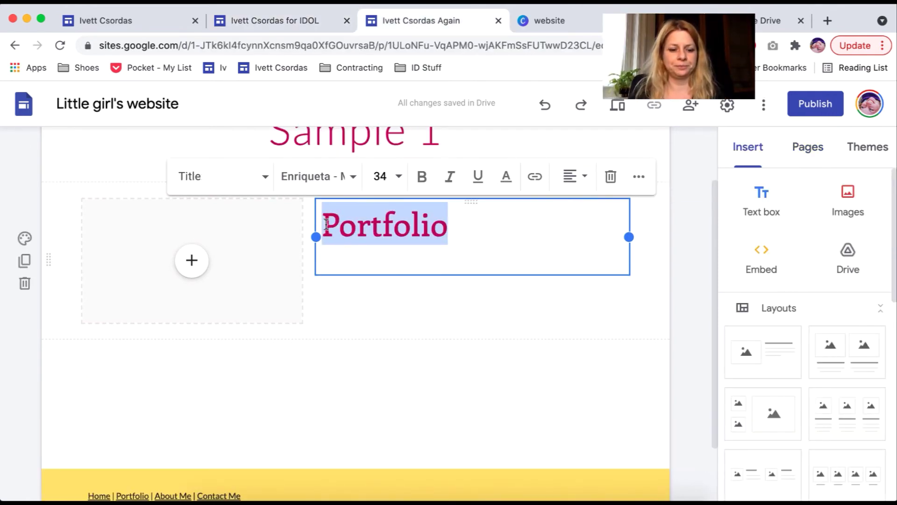
pyautogui.hotkey('ctrl', 'v')
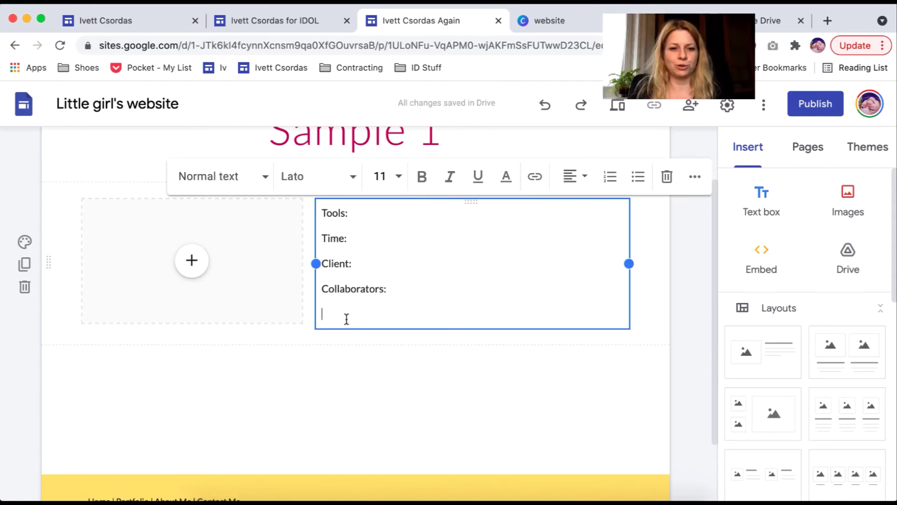
pyautogui.press('BackSpace')
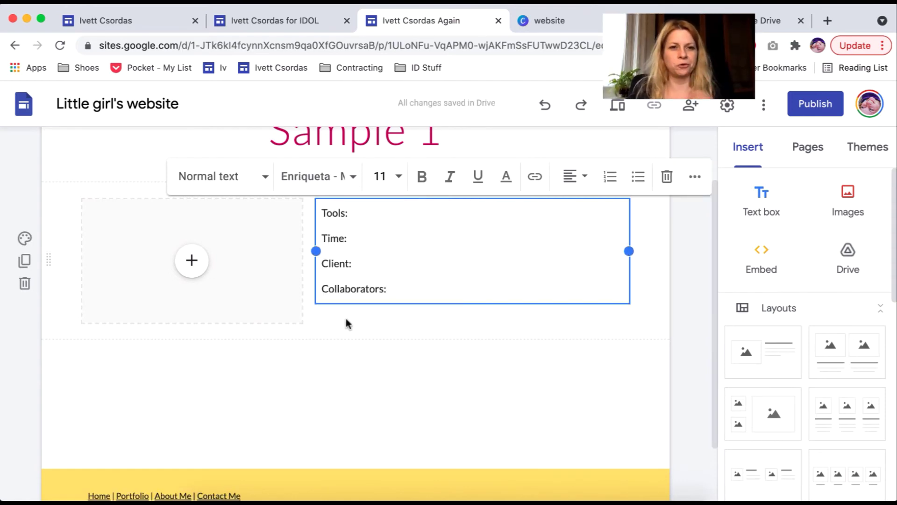
pyautogui.click(430, 375)
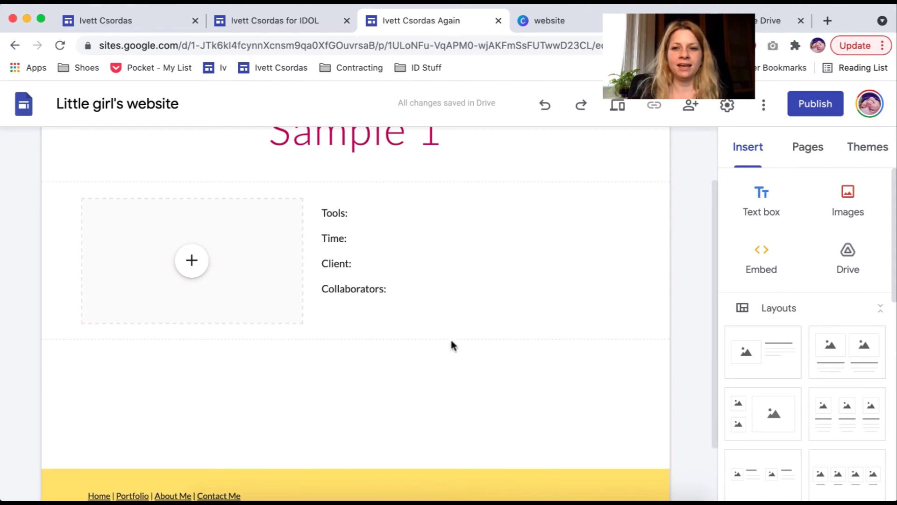
# - Insert a text box below the image section on Sample 1 with the lines "Challenge" and "Text", following the Demonstration page
pyautogui.click(280, 21)
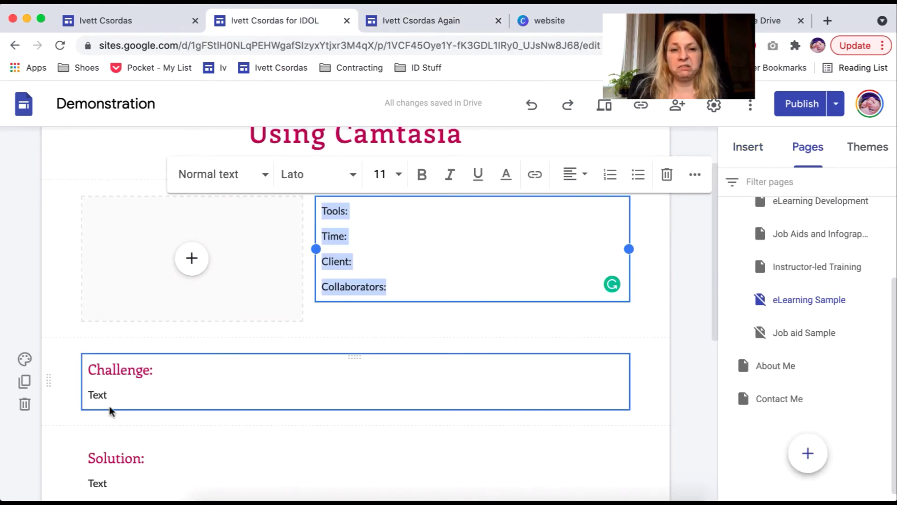
pyautogui.click(416, 30)
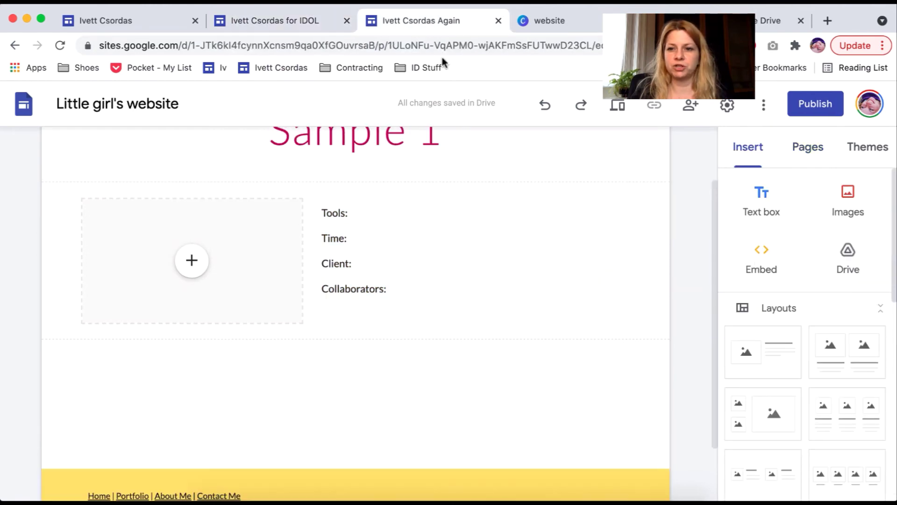
pyautogui.click(748, 196)
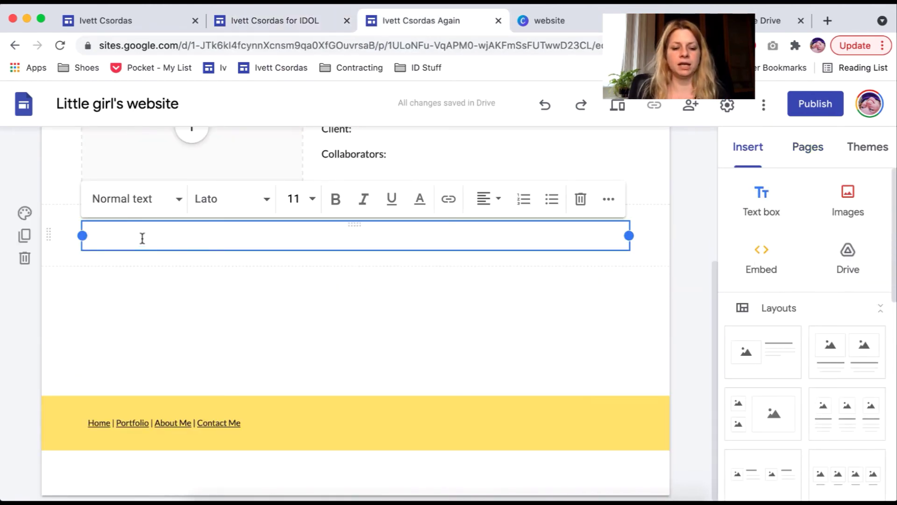
pyautogui.write('Challenge')
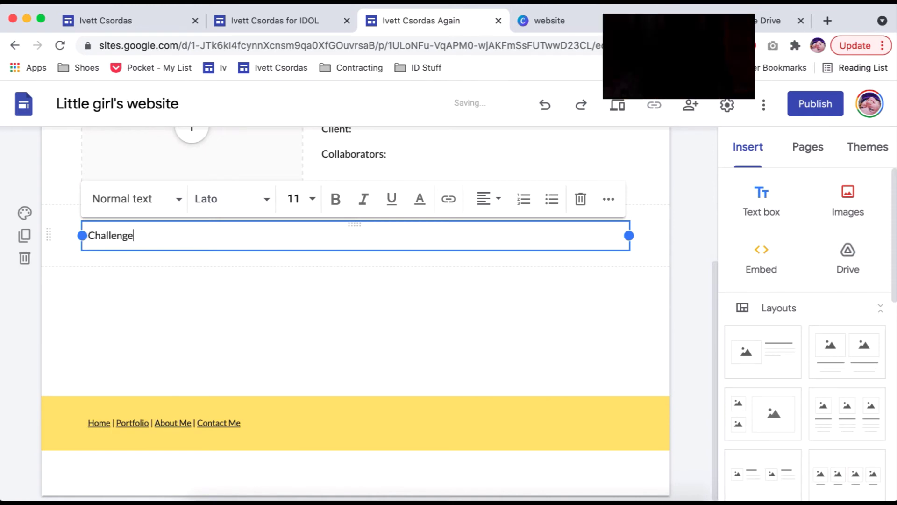
pyautogui.press('Return')
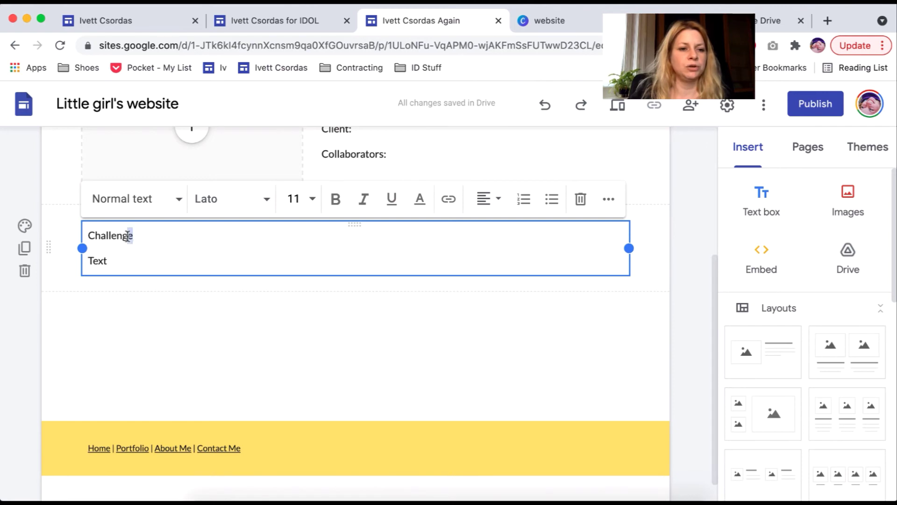
# - Format the Challenge heading in Enriqueta Medium, the custom magenta colour and font size 14
pyautogui.moveTo(128, 235); pyautogui.dragTo(92, 235)
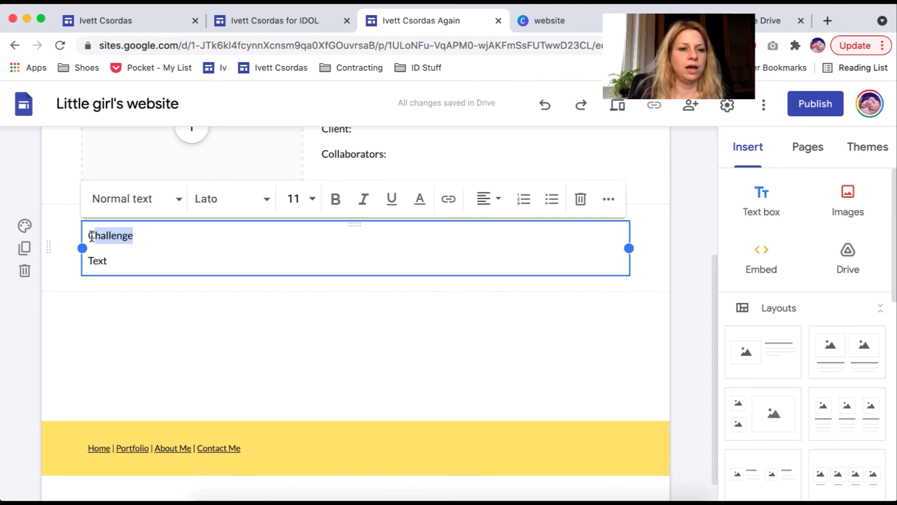
pyautogui.click(231, 202)
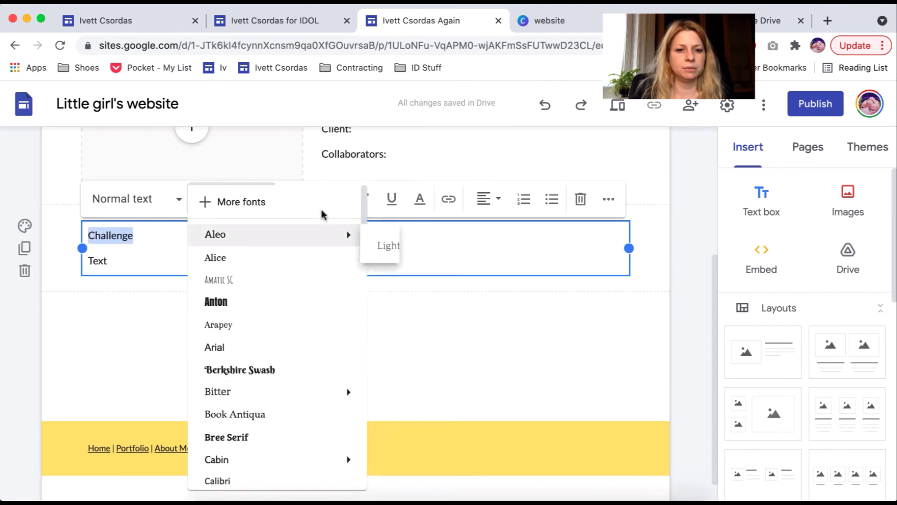
pyautogui.scroll(-1, 363, 216)
pyautogui.moveTo(363, 216); pyautogui.dragTo(361, 276)
pyautogui.moveTo(348, 375)
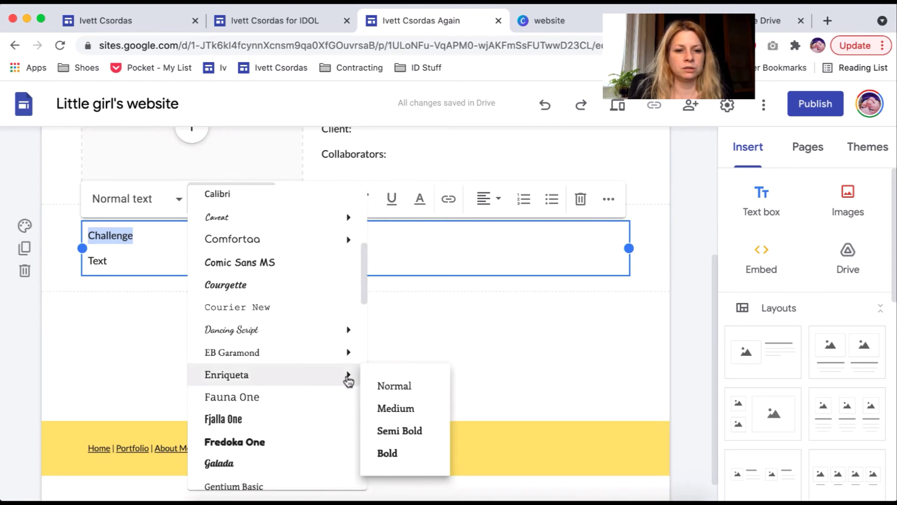
pyautogui.click(382, 408)
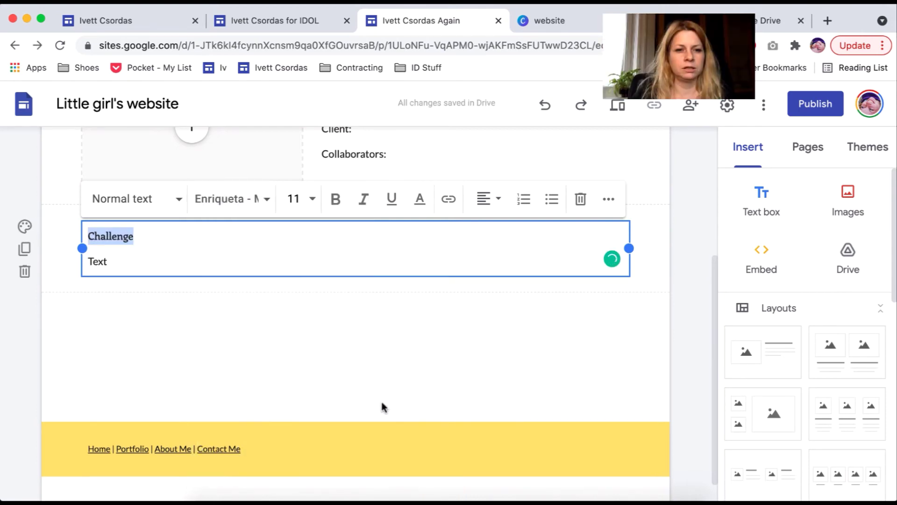
pyautogui.click(419, 205)
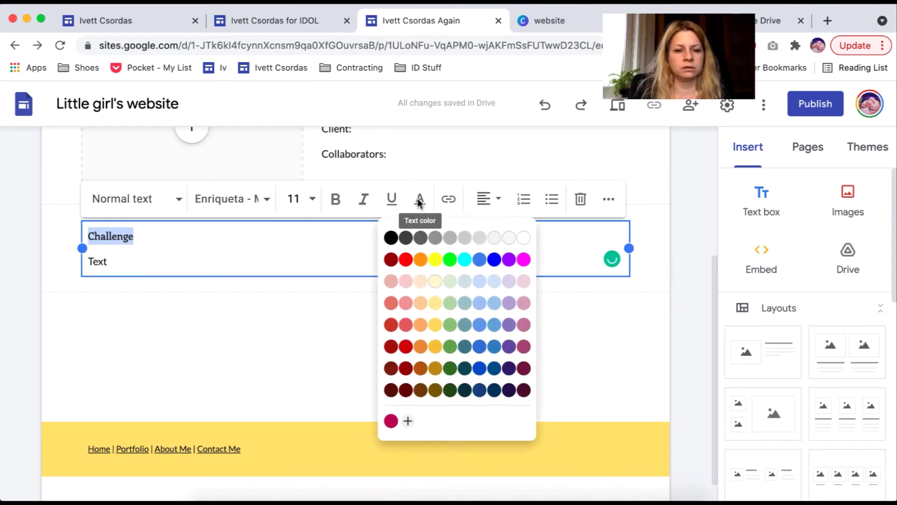
pyautogui.click(390, 420)
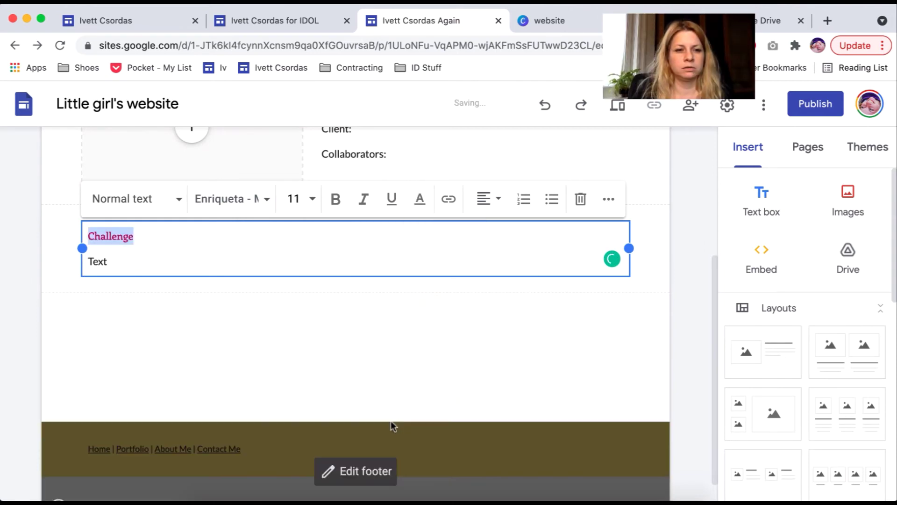
pyautogui.click(314, 205)
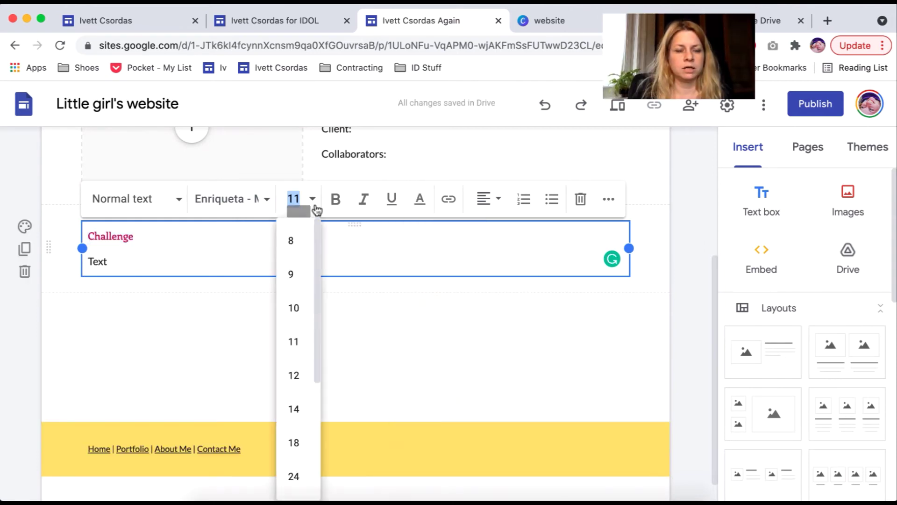
pyautogui.click(297, 415)
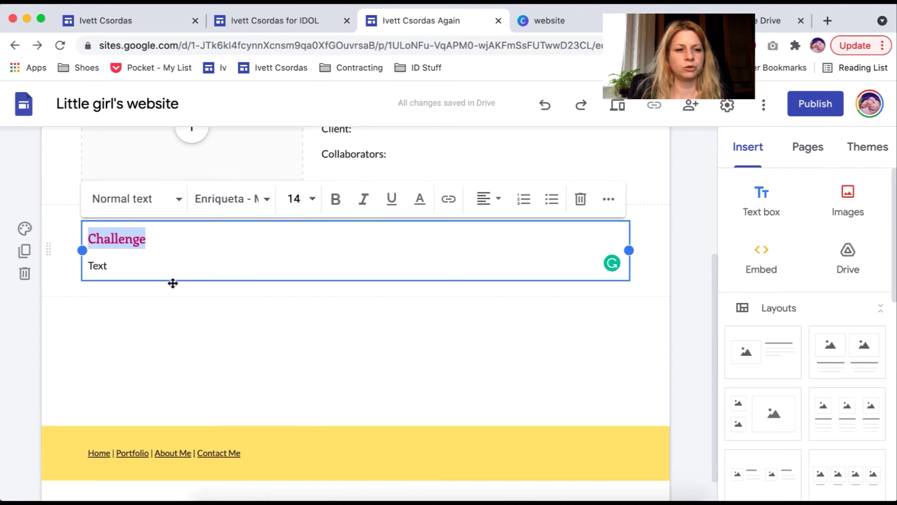
pyautogui.click(167, 337)
# - Duplicate the Challenge section twice to get three identical sections
pyautogui.moveTo(66, 257)
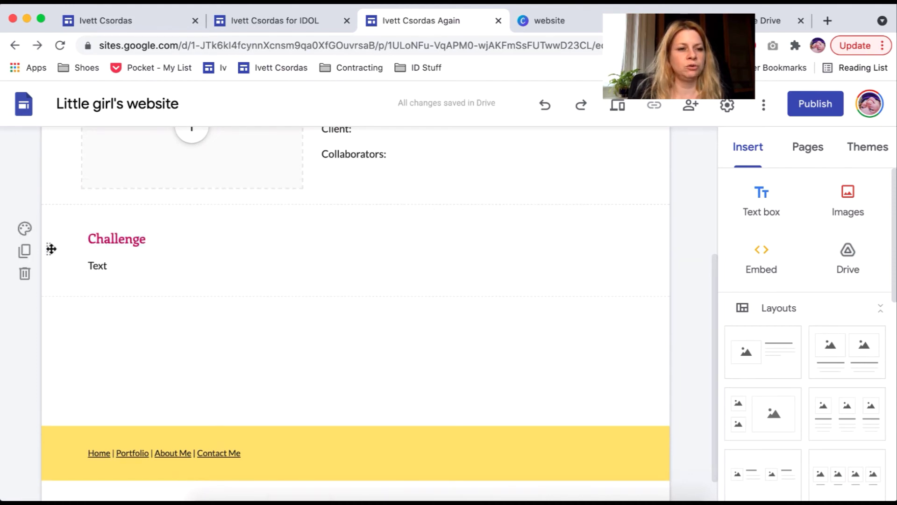
pyautogui.click(25, 252)
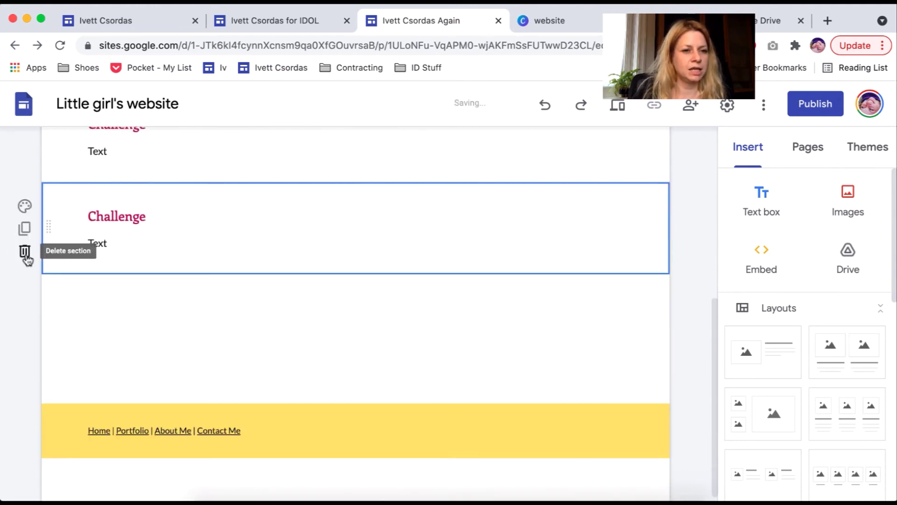
pyautogui.click(24, 228)
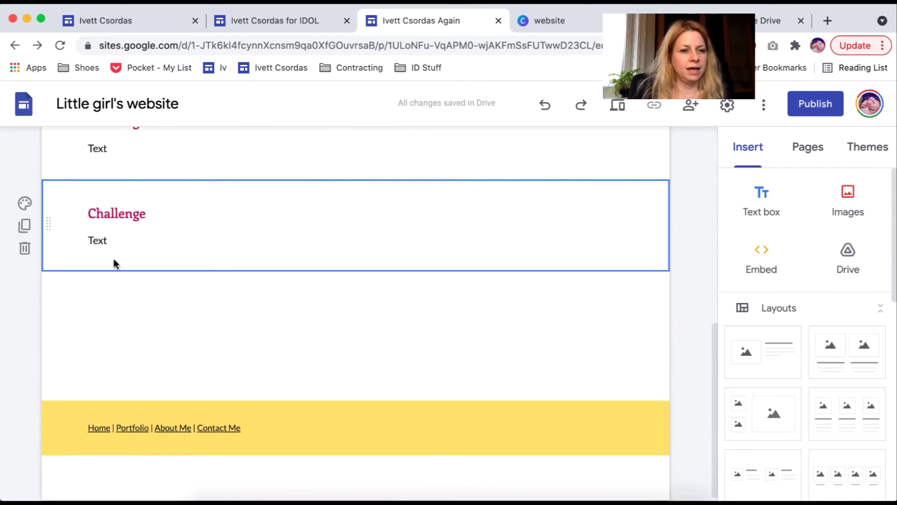
# - Rename the second Challenge heading on Sample 1 to "Solution"
pyautogui.scroll(1, 136, 208)
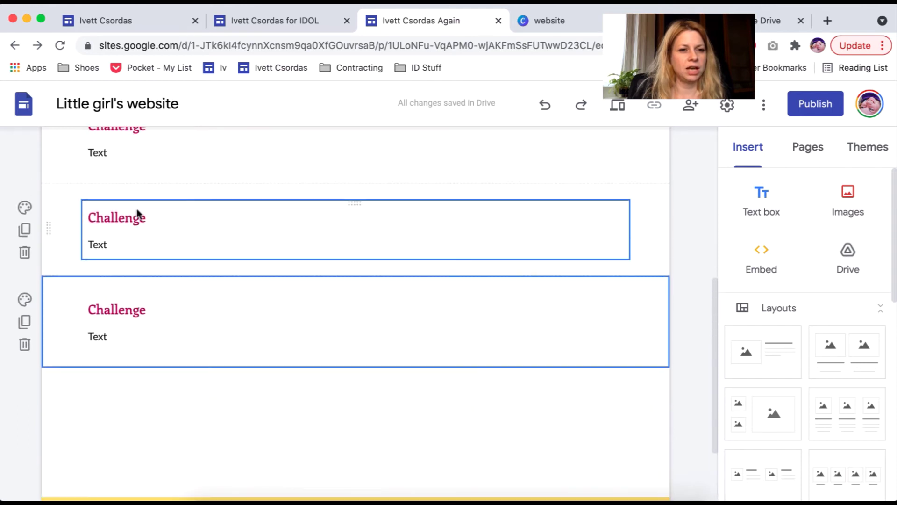
pyautogui.moveTo(160, 223); pyautogui.dragTo(91, 223)
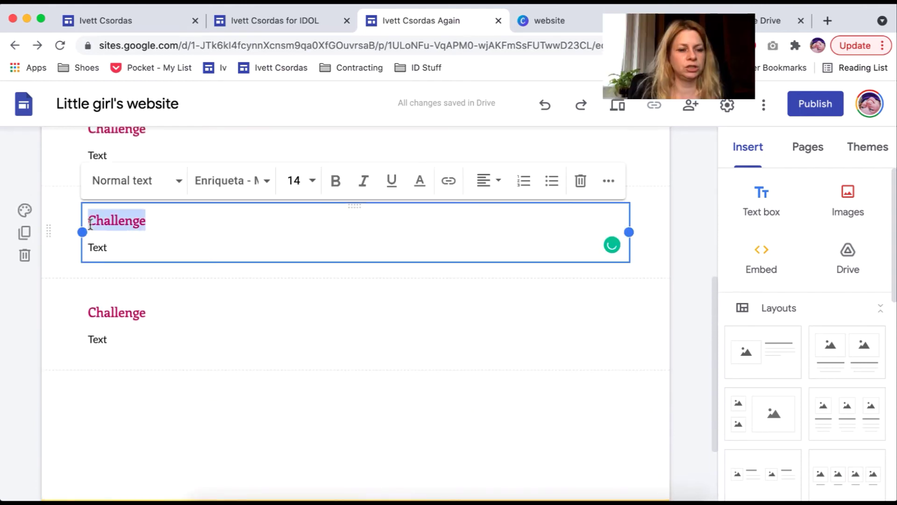
pyautogui.write('S')
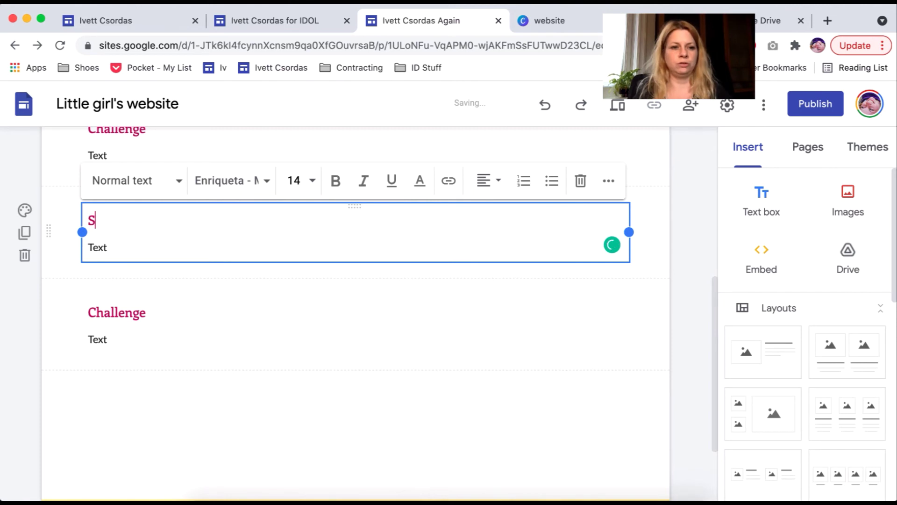
pyautogui.write('oltuion')
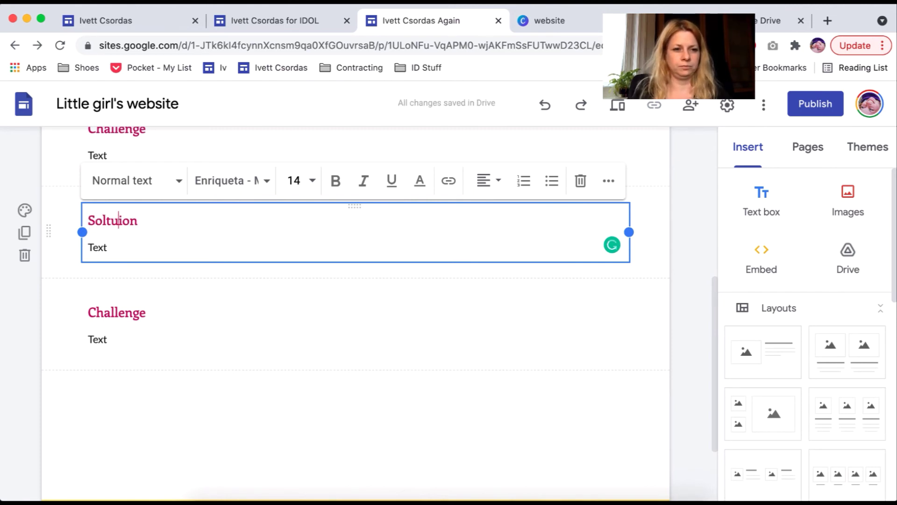
pyautogui.press('BackSpace')
pyautogui.press('BackSpace')
pyautogui.write('ut')
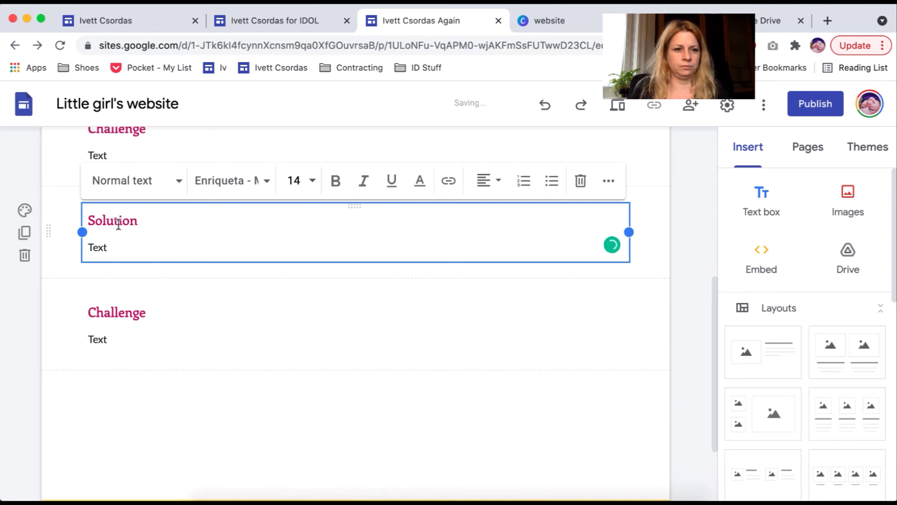
# - Rename the third section's Challenge heading on Sample 1 to "Result"
pyautogui.doubleClick(132, 309)
pyautogui.write('\\R')
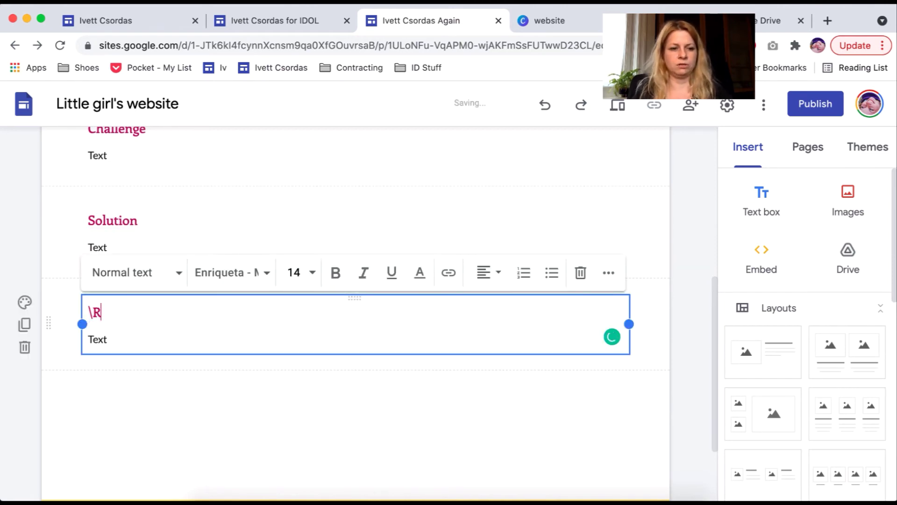
pyautogui.press('BackSpace')
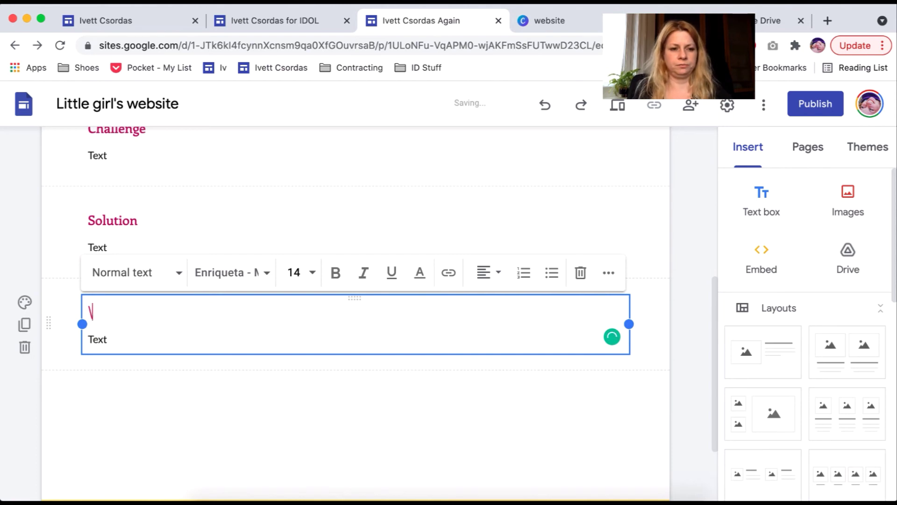
pyautogui.press('BackSpace')
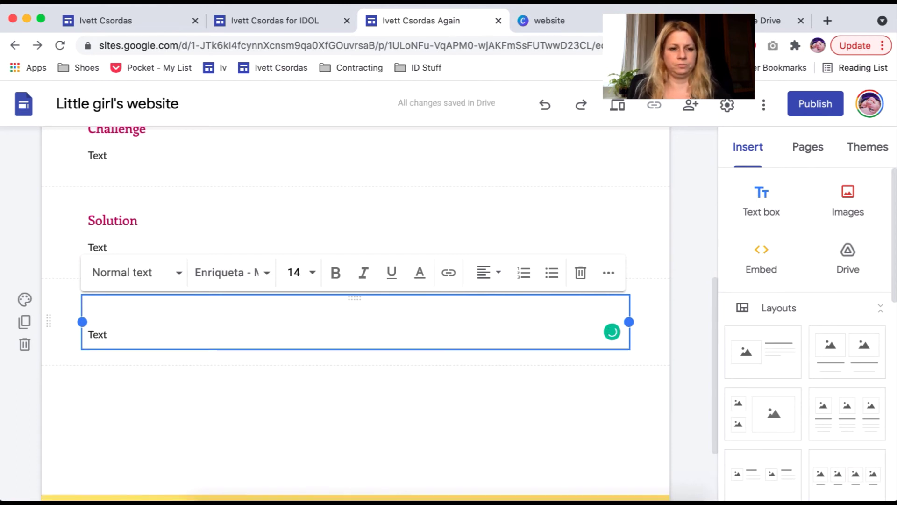
pyautogui.write('Result')
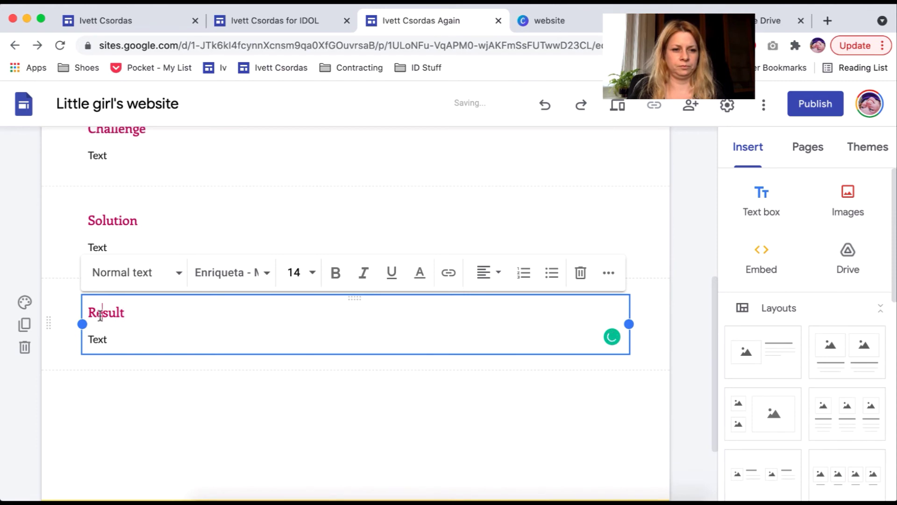
pyautogui.click(185, 406)
pyautogui.scroll(-1, 185, 406)
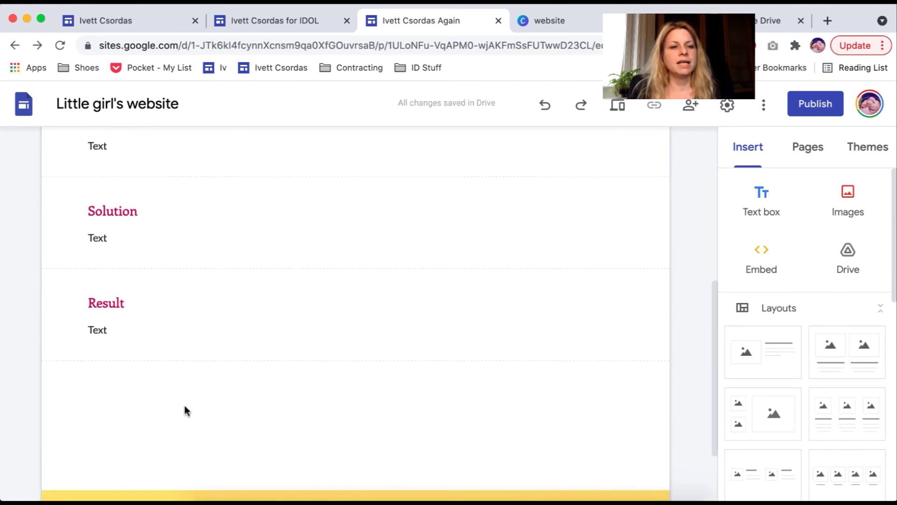
# - Open the Sample 2 page for editing
pyautogui.scroll(2, 714, 358)
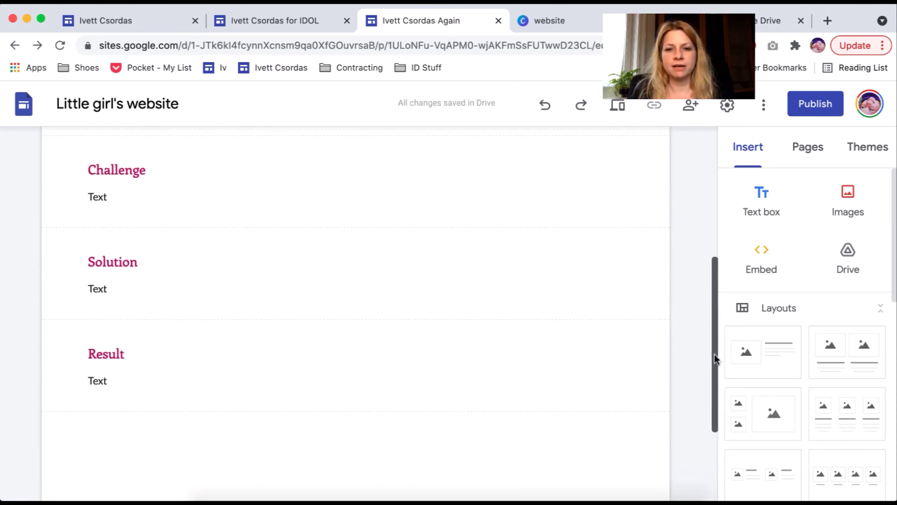
pyautogui.scroll(2, 714, 331)
pyautogui.click(58, 233)
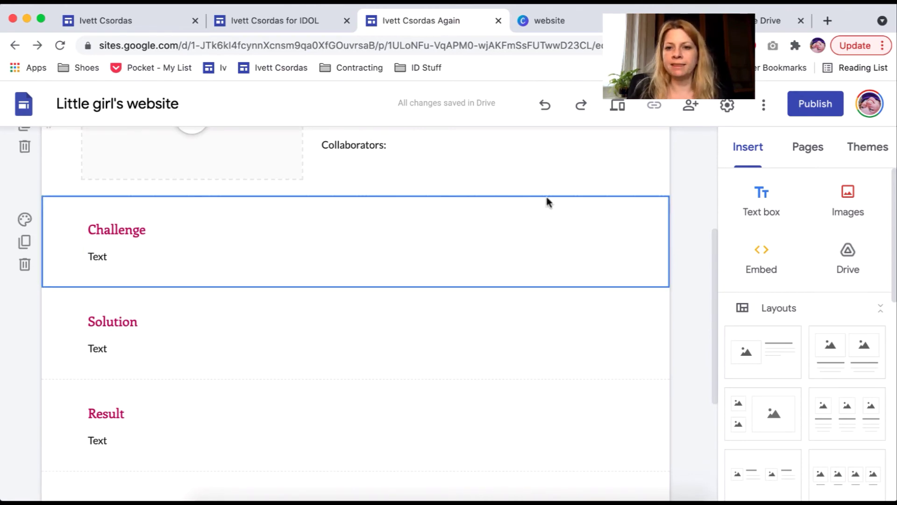
pyautogui.click(798, 150)
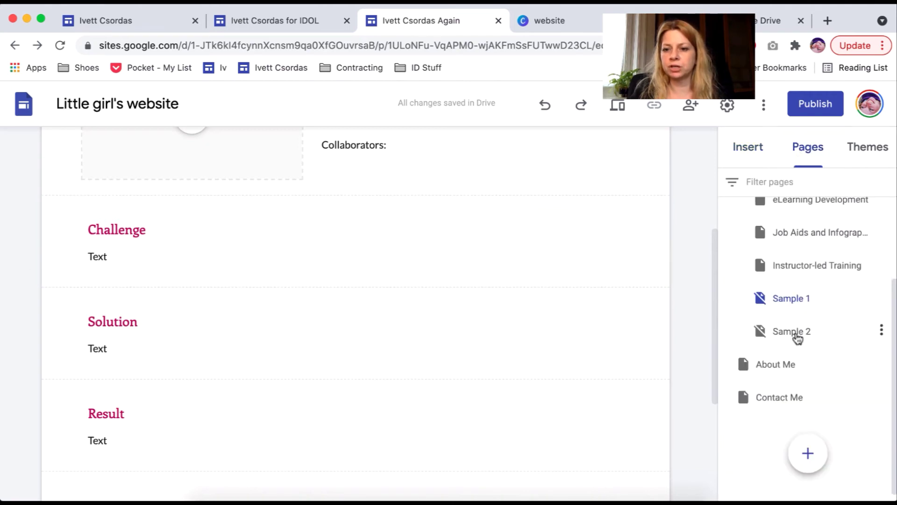
pyautogui.click(797, 336)
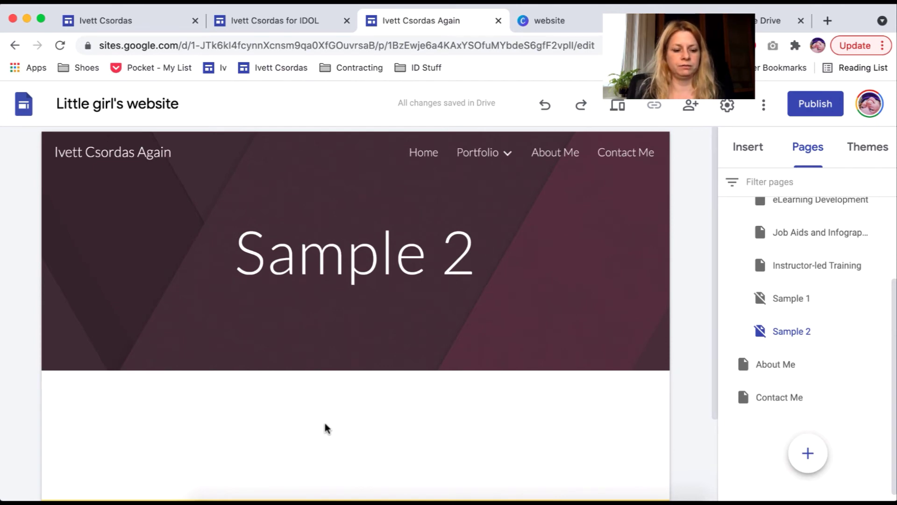
# - Paste the Tools, Time, Client and Collaborators labels onto Sample 2 and narrow their text box to the right part of the section
pyautogui.press('super+z')
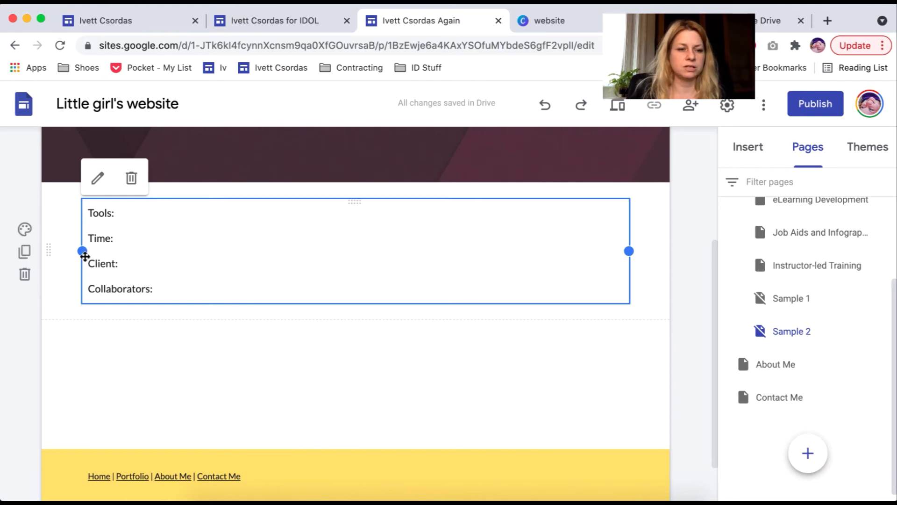
pyautogui.moveTo(83, 257); pyautogui.dragTo(290, 18)
# - Copy the Challenge section from the Demonstration site's eLearning Sample page and paste it twice onto Sample 2
pyautogui.click(290, 18)
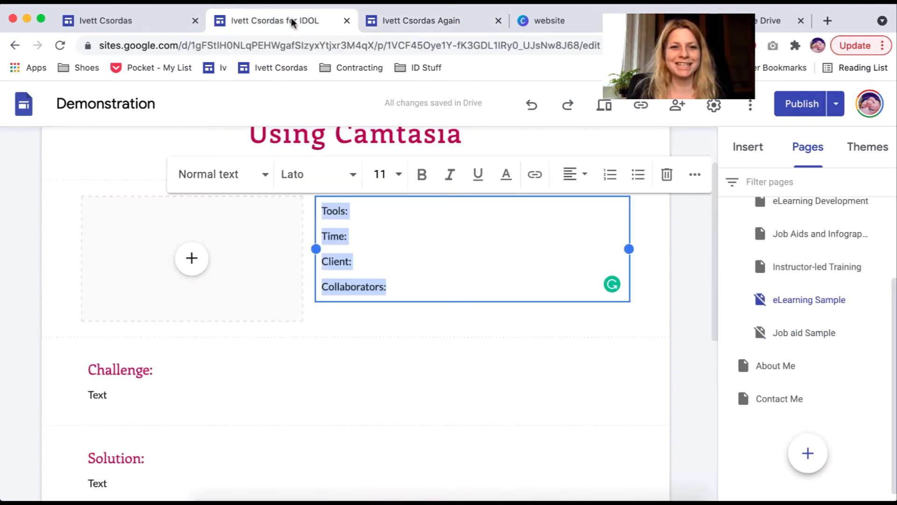
pyautogui.click(58, 371)
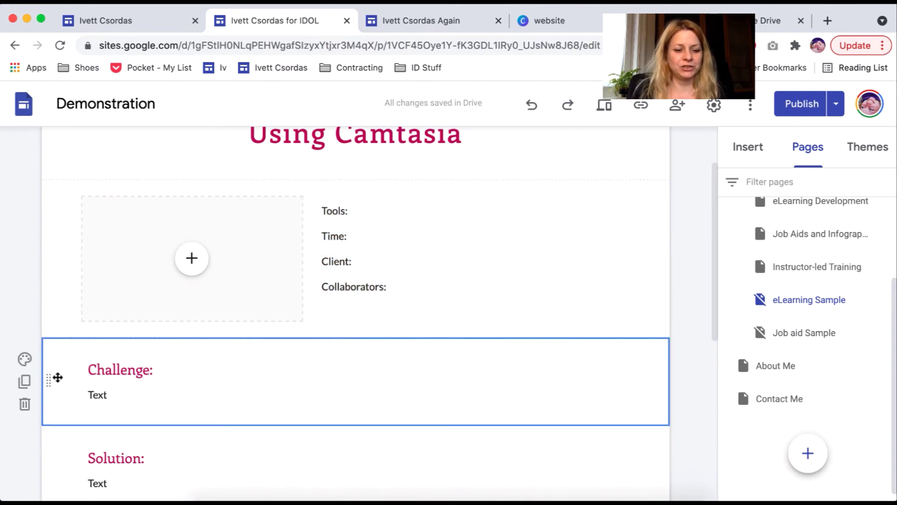
pyautogui.click(437, 19)
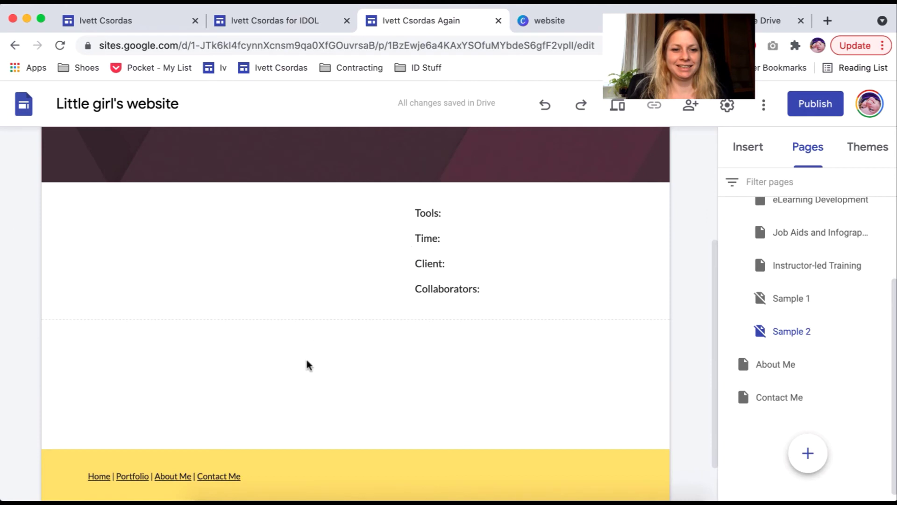
pyautogui.press('super+v')
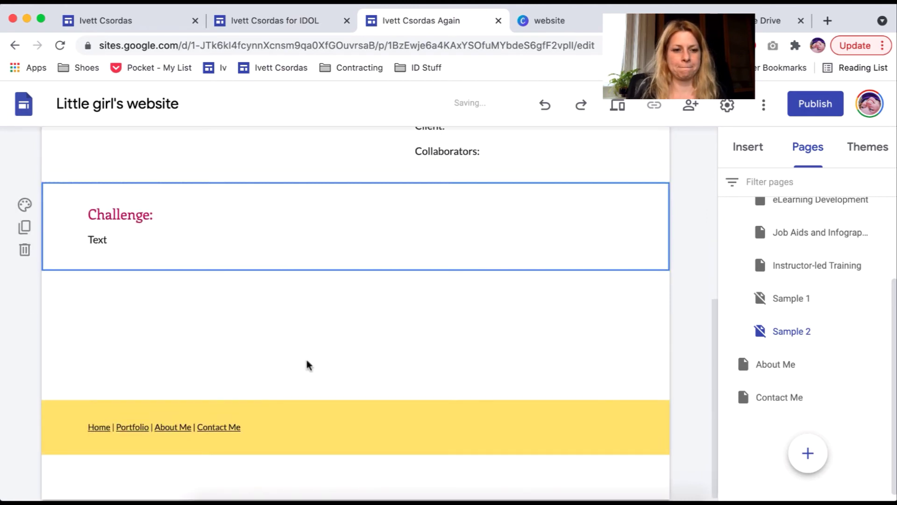
pyautogui.press('super+v')
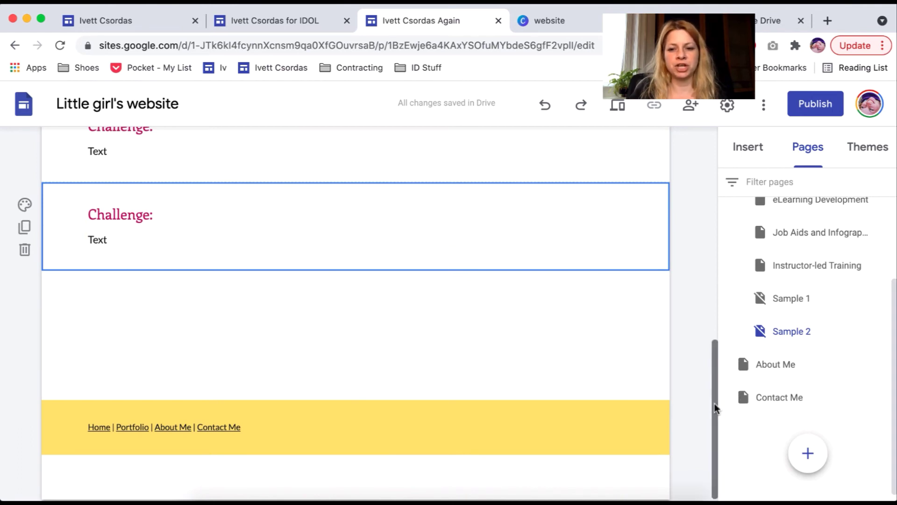
# - Delete the text box with the Tools, Time, Client and Collaborators labels from Sample 2
pyautogui.scroll(5, 716, 401)
pyautogui.moveTo(719, 357); pyautogui.dragTo(719, 268)
pyautogui.click(520, 237)
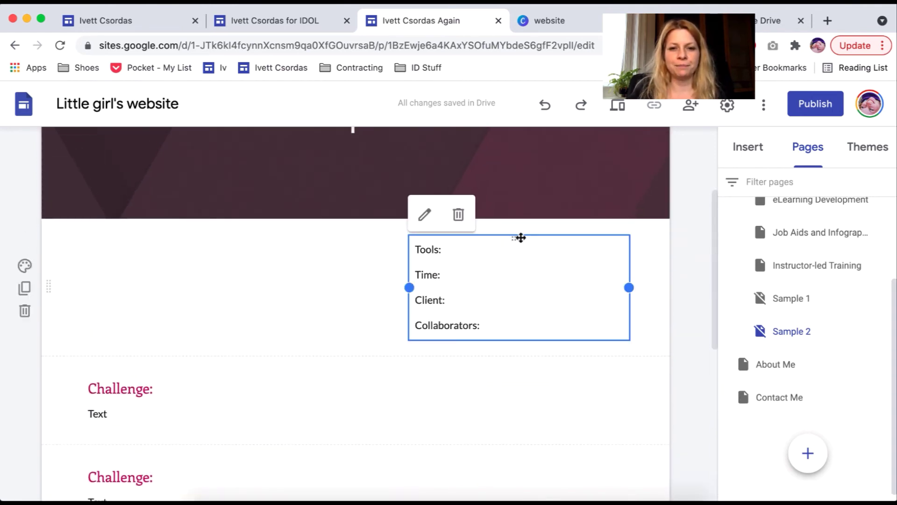
pyautogui.click(458, 214)
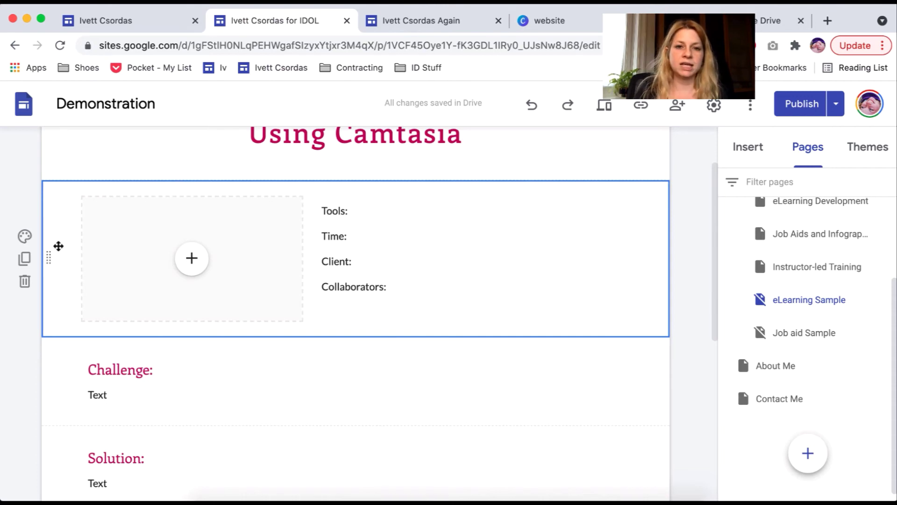
# - Try to paste the Demonstration page's image and details section inside the first Challenge text box on Sample 2
pyautogui.click(432, 29)
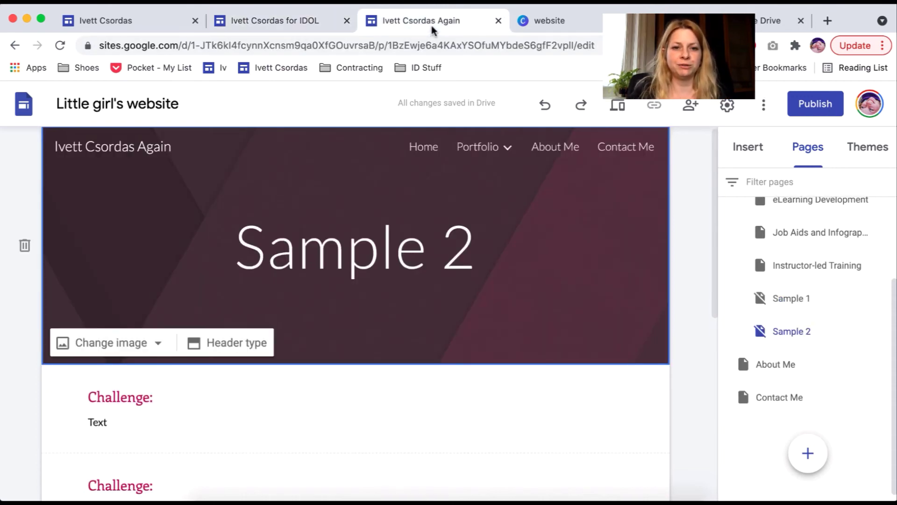
pyautogui.click(320, 386)
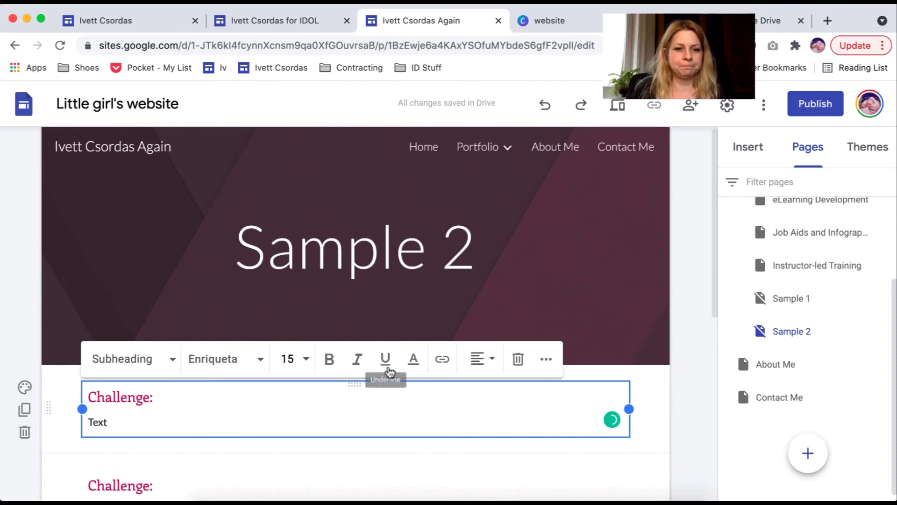
pyautogui.write('Tools: Time: Client: Collaborators:')
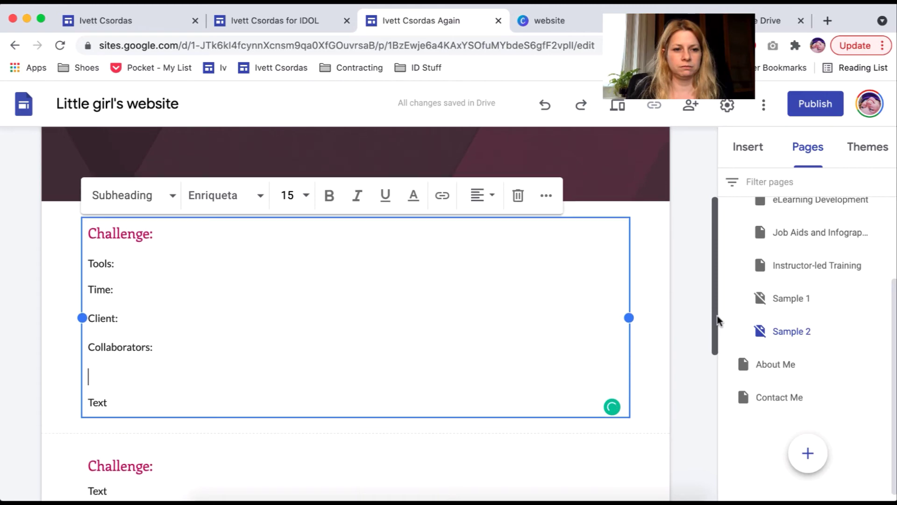
pyautogui.click(38, 321)
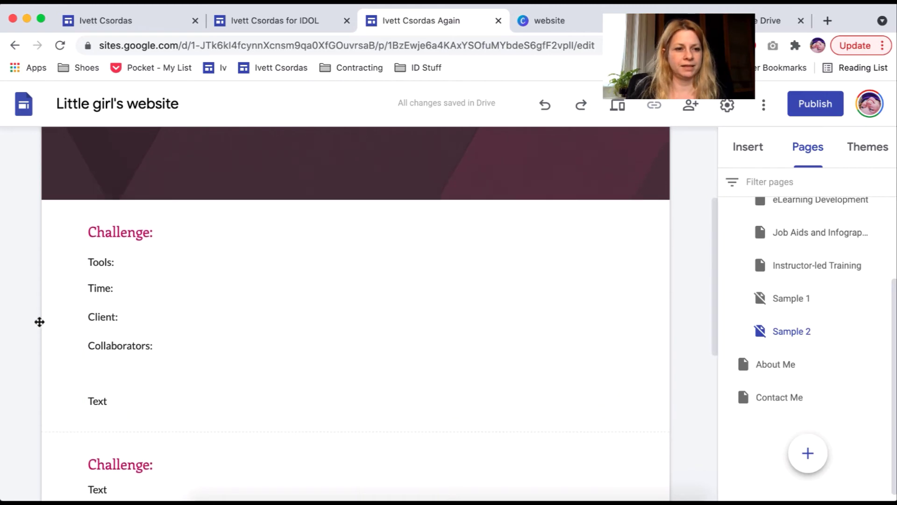
pyautogui.click(24, 337)
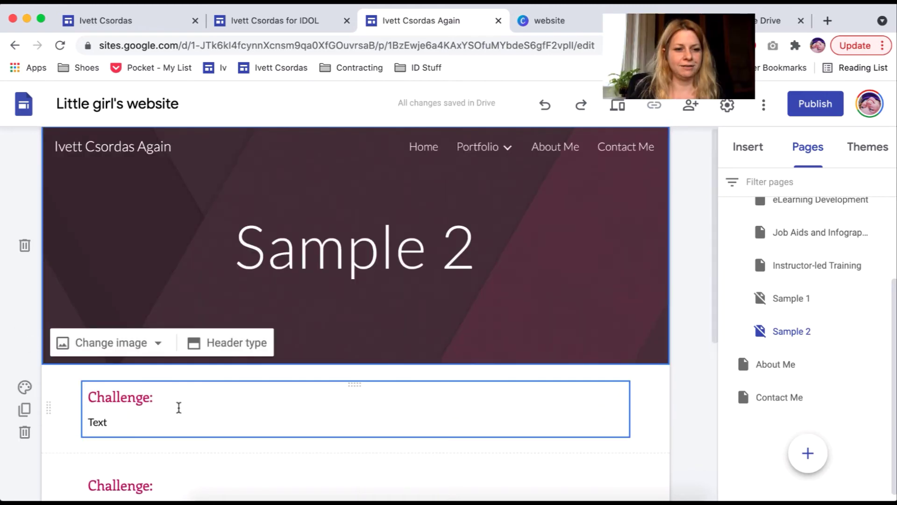
# - Paste the Demonstration page's section with the image placeholder and project labels onto Sample 2, above the Challenge sections
pyautogui.scroll(-3, 714, 366)
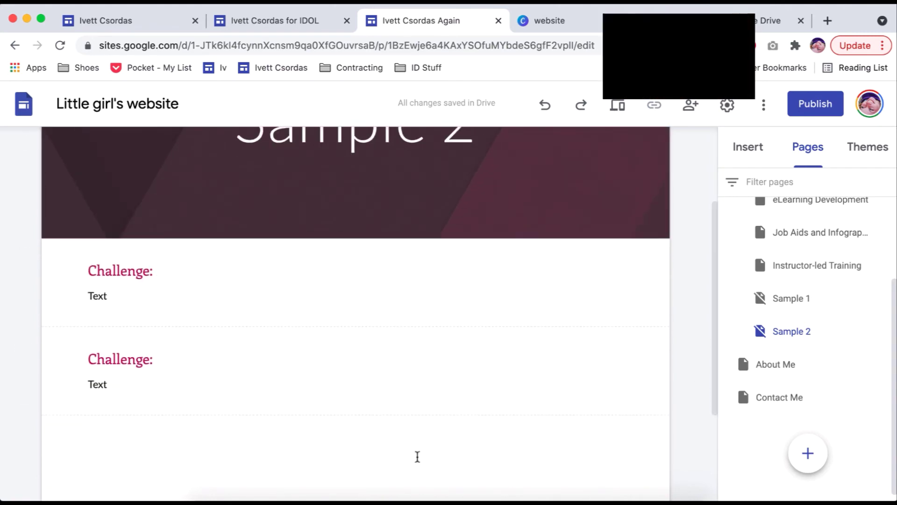
pyautogui.press('super+z')
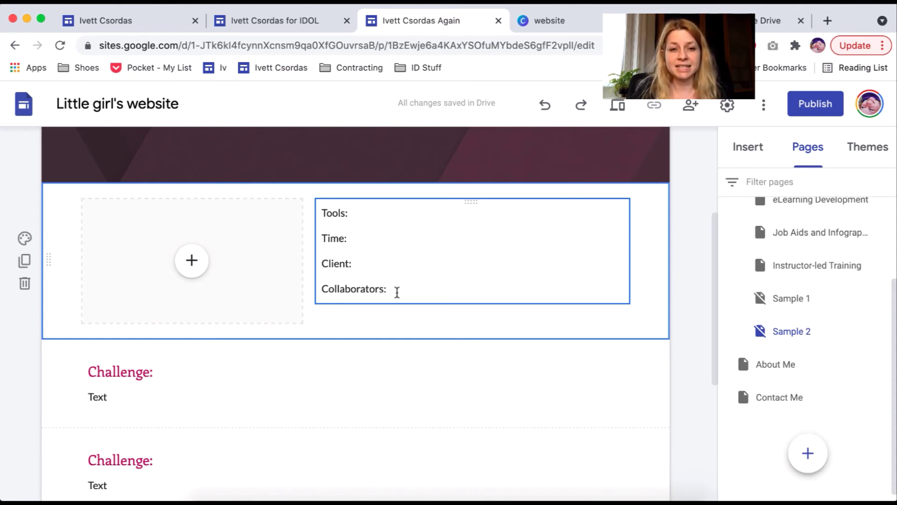
pyautogui.moveTo(715, 272); pyautogui.dragTo(677, 335)
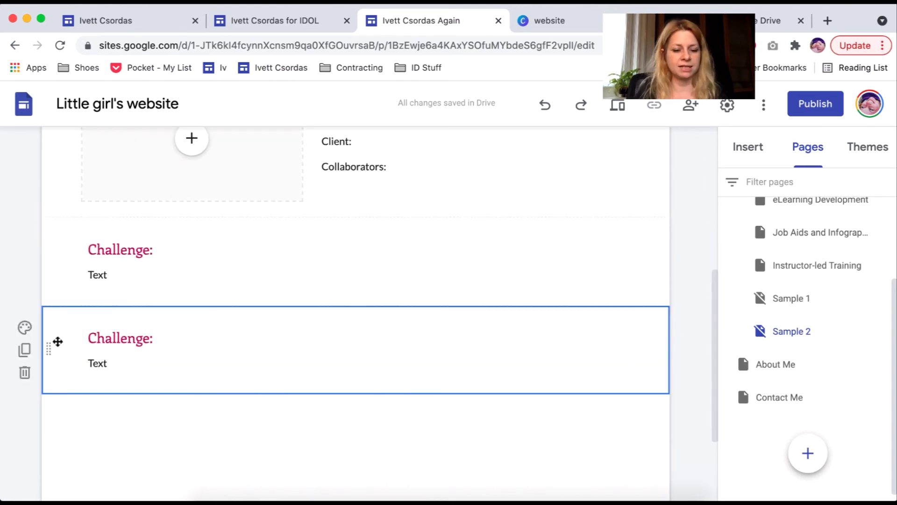
pyautogui.scroll(-3, 56, 344)
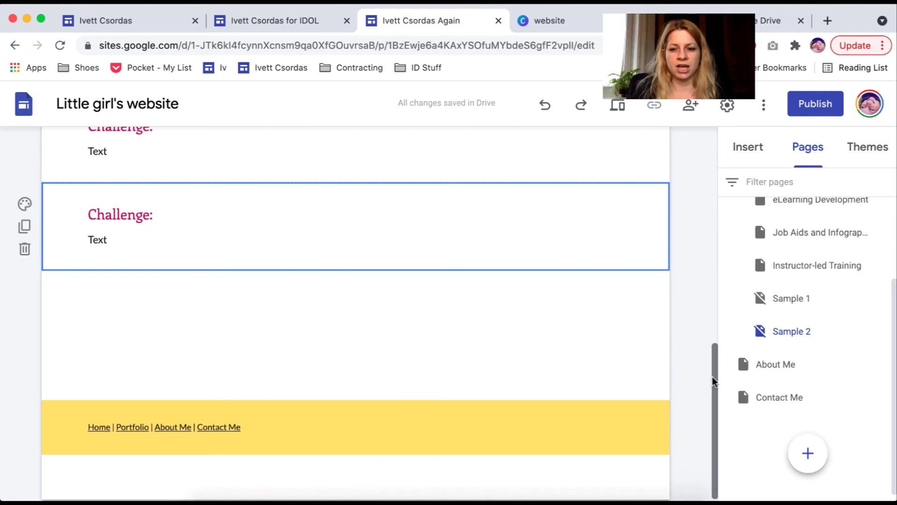
# - Change the Sample 2 page header type to Title only
pyautogui.scroll(4, 712, 377)
pyautogui.moveTo(712, 377); pyautogui.dragTo(694, 144)
pyautogui.moveTo(166, 336)
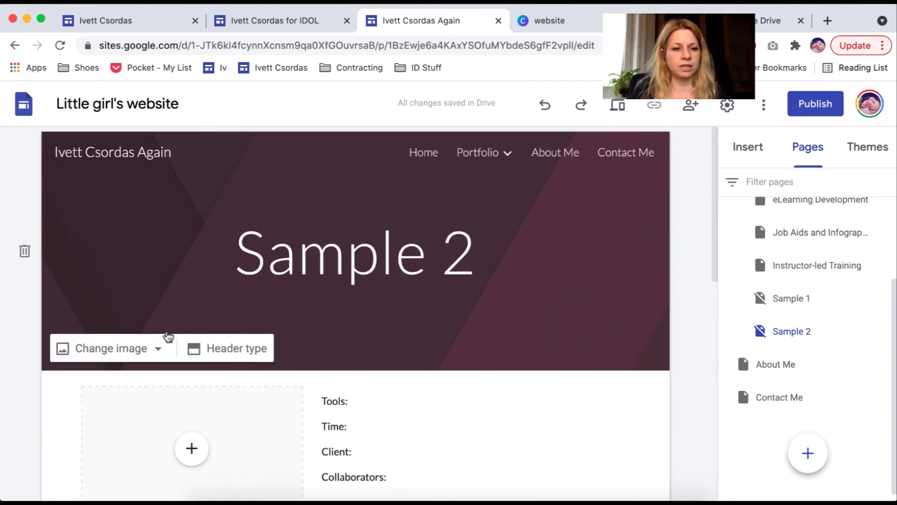
pyautogui.click(220, 350)
pyautogui.click(384, 350)
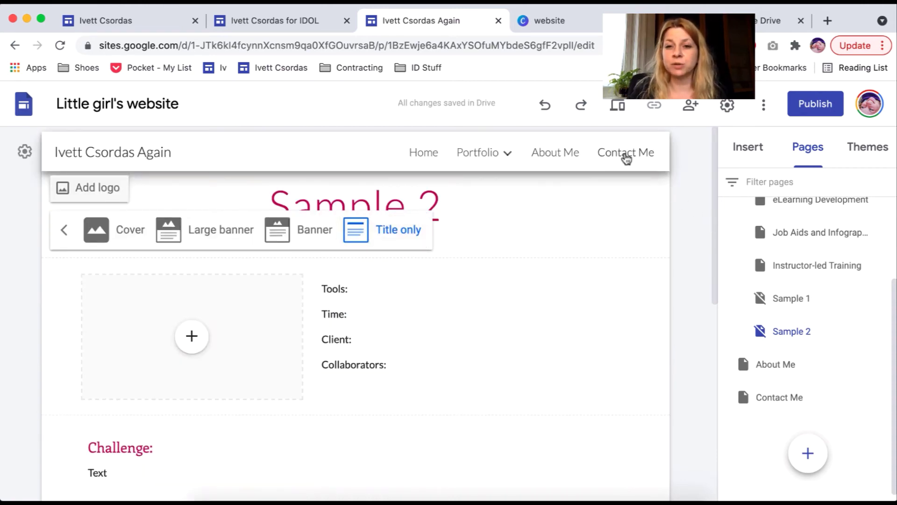
# - Preview the Sample 2 page on a large screen and on a phone
pyautogui.click(617, 106)
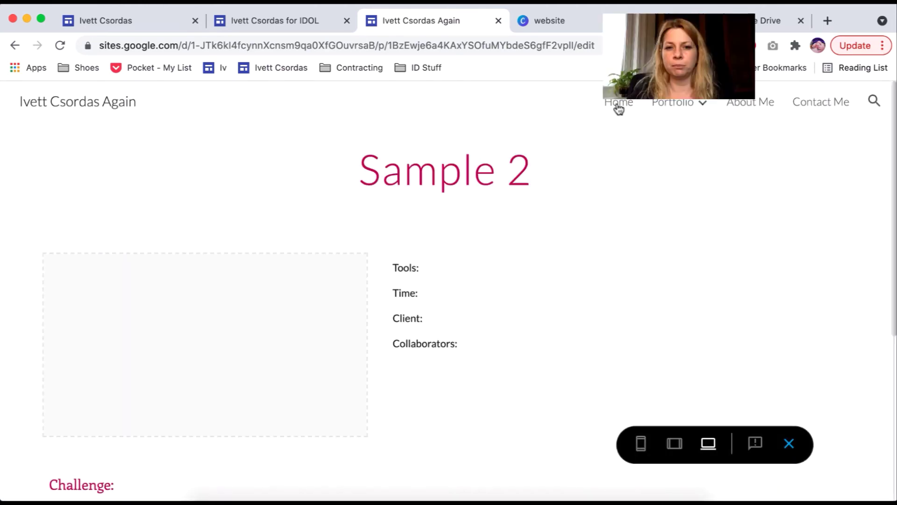
pyautogui.click(640, 444)
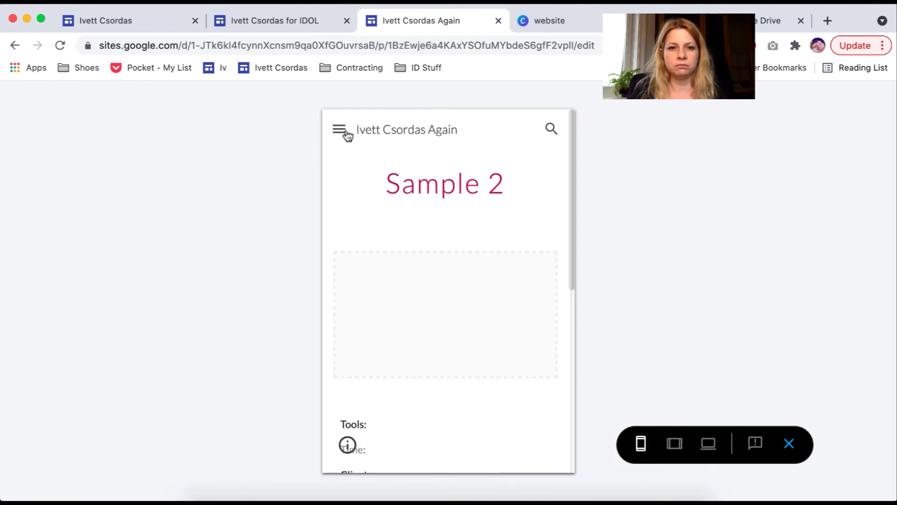
# - Review the Home page from its header to the Instructor-led Training section in the phone preview and return to editing
pyautogui.click(339, 129)
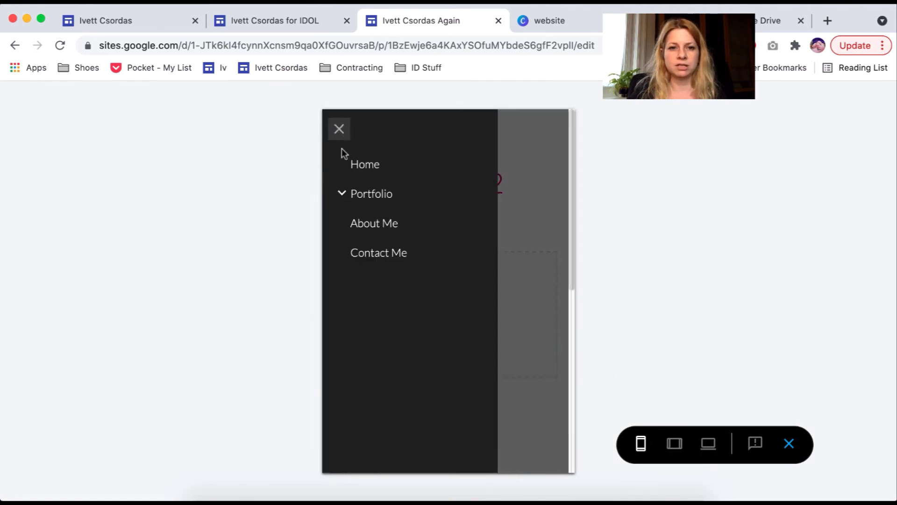
pyautogui.click(366, 165)
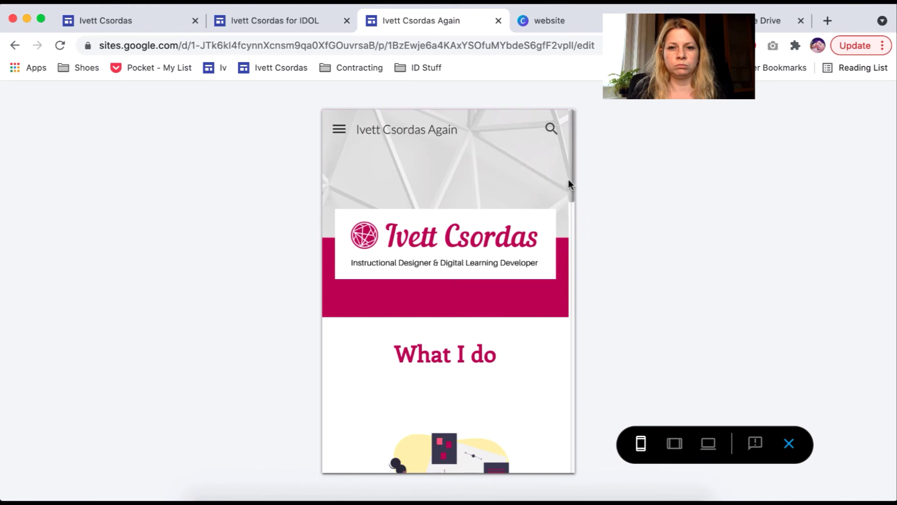
pyautogui.moveTo(569, 182); pyautogui.dragTo(569, 274)
pyautogui.scroll(-10, 569, 274)
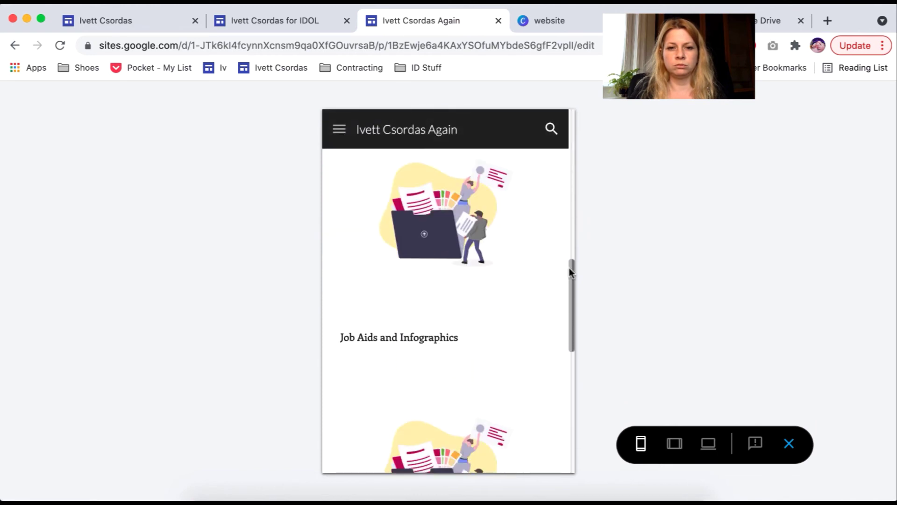
pyautogui.scroll(-5, 570, 348)
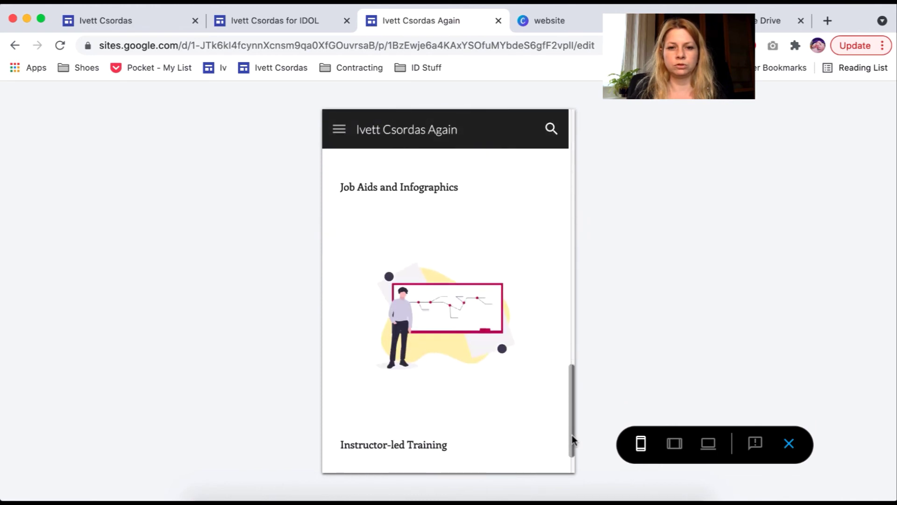
pyautogui.scroll(3, 571, 438)
pyautogui.moveTo(572, 420); pyautogui.dragTo(568, 192)
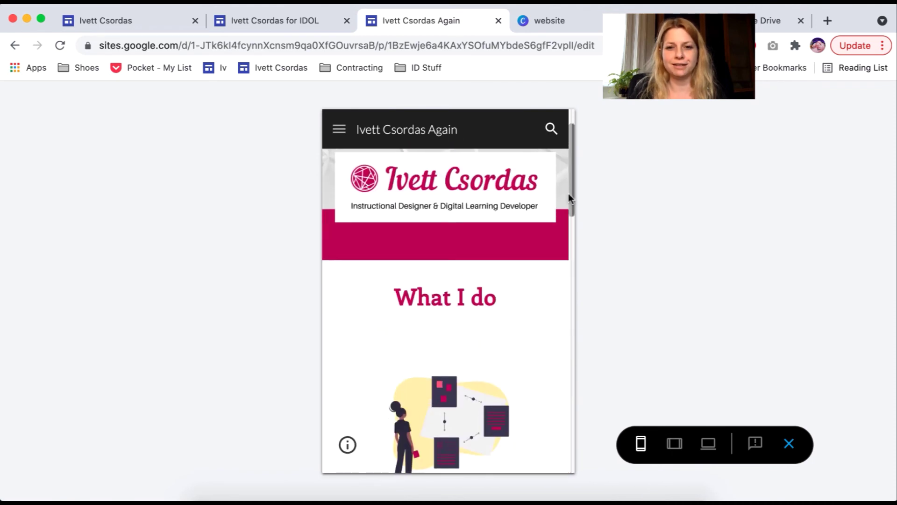
pyautogui.click(790, 445)
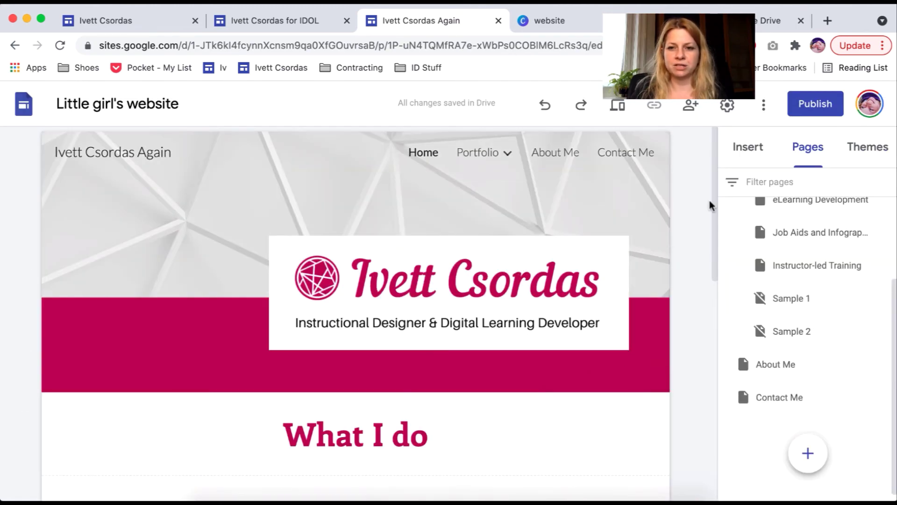
pyautogui.scroll(-6, 712, 203)
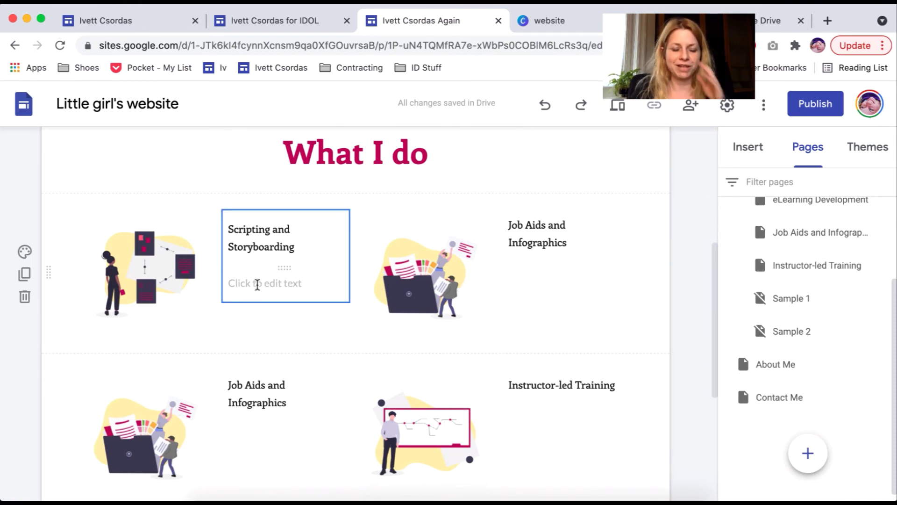
# - Preview the Demonstration site's Home page on a tablet and a phone to compare its What I do section
pyautogui.click(278, 25)
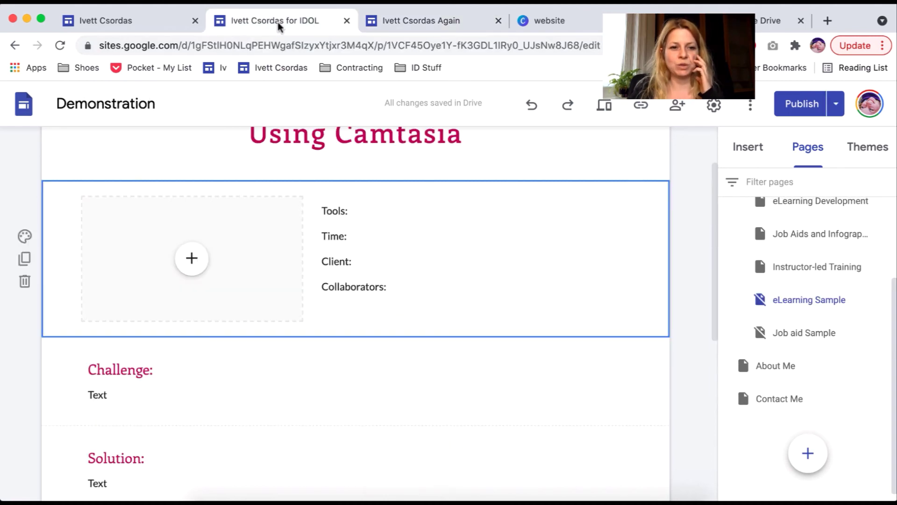
pyautogui.scroll(2, 710, 152)
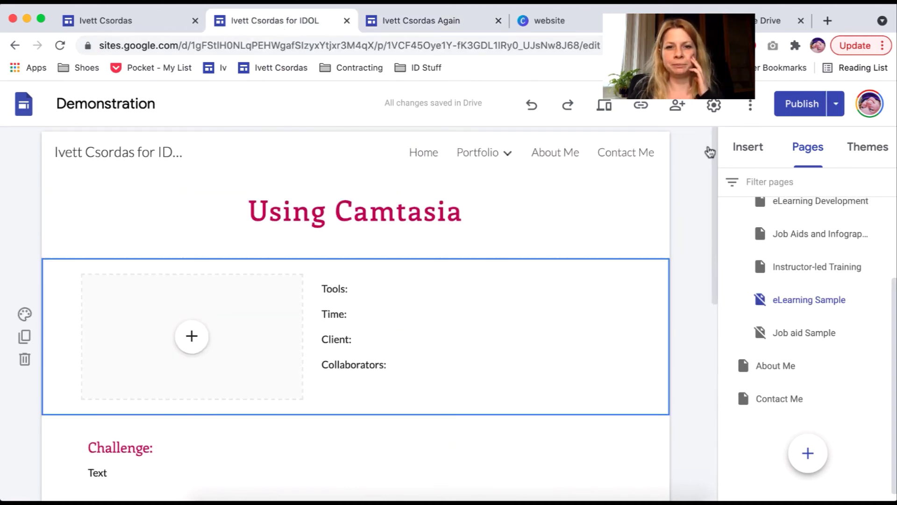
pyautogui.click(416, 152)
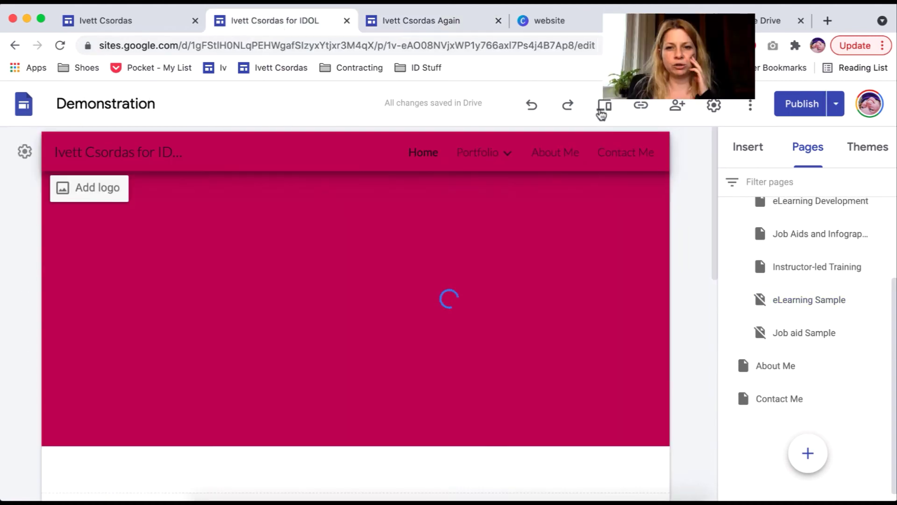
pyautogui.click(604, 107)
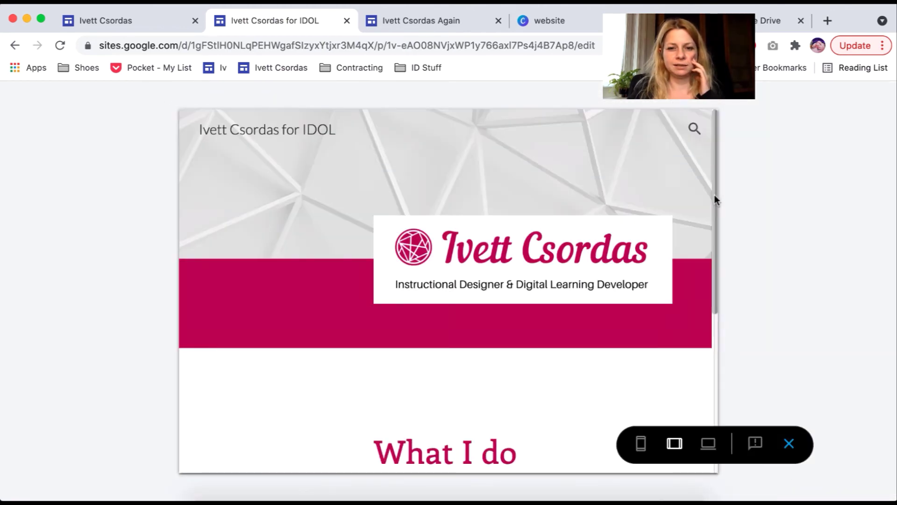
pyautogui.moveTo(714, 196); pyautogui.dragTo(713, 326)
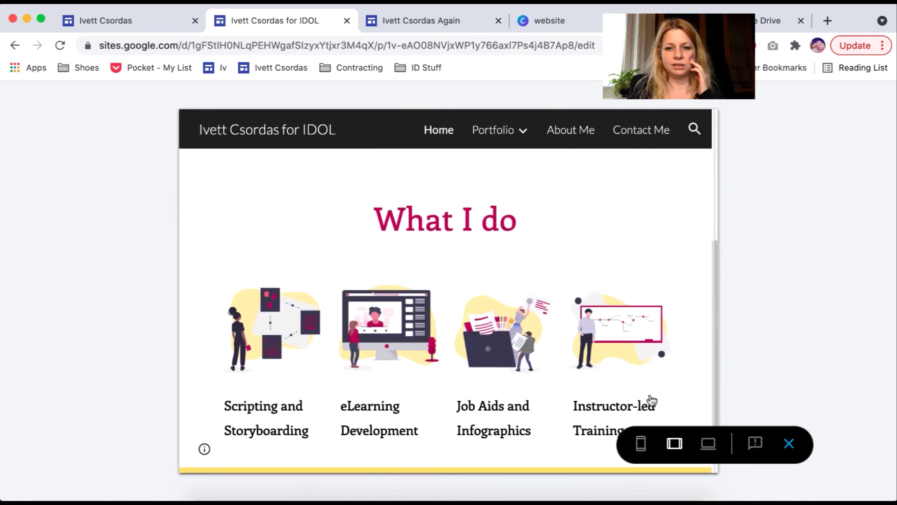
pyautogui.click(637, 443)
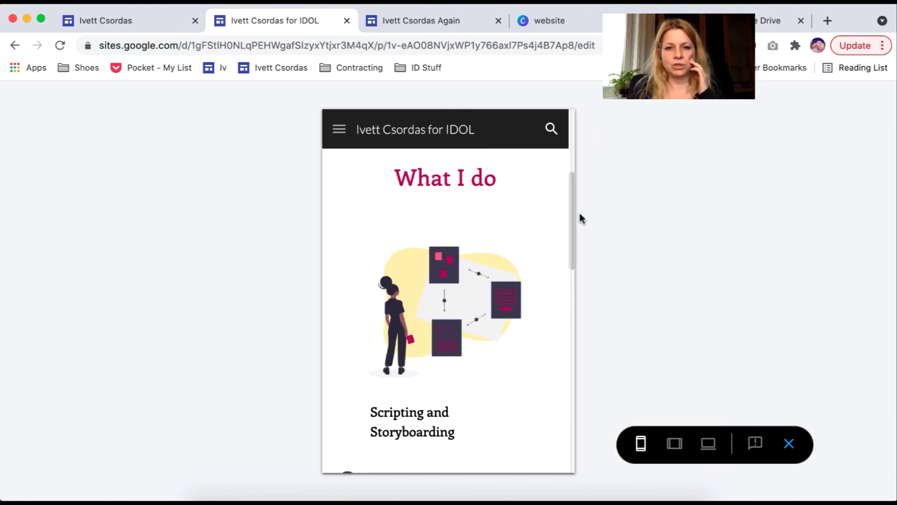
pyautogui.moveTo(571, 223); pyautogui.dragTo(556, 175)
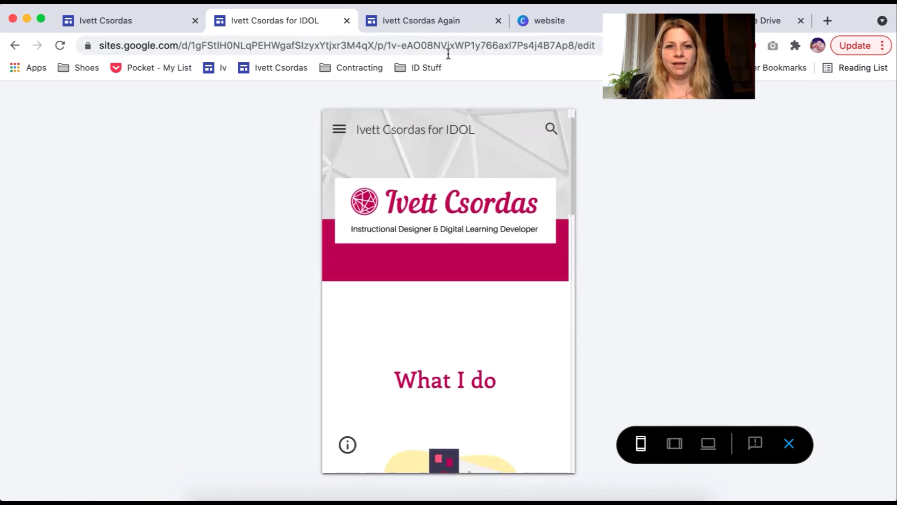
# - Publish the Little girl's website site to the web with the suggested address and view its published site link
pyautogui.click(447, 24)
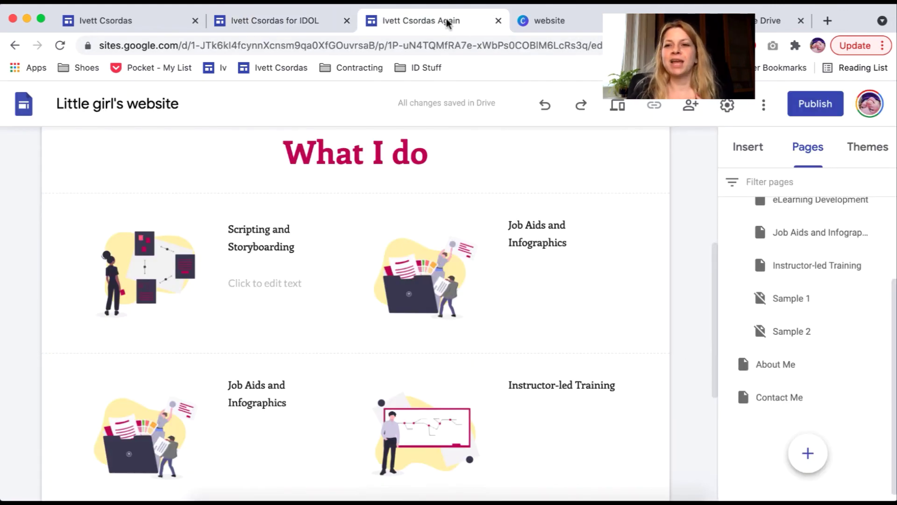
pyautogui.click(815, 105)
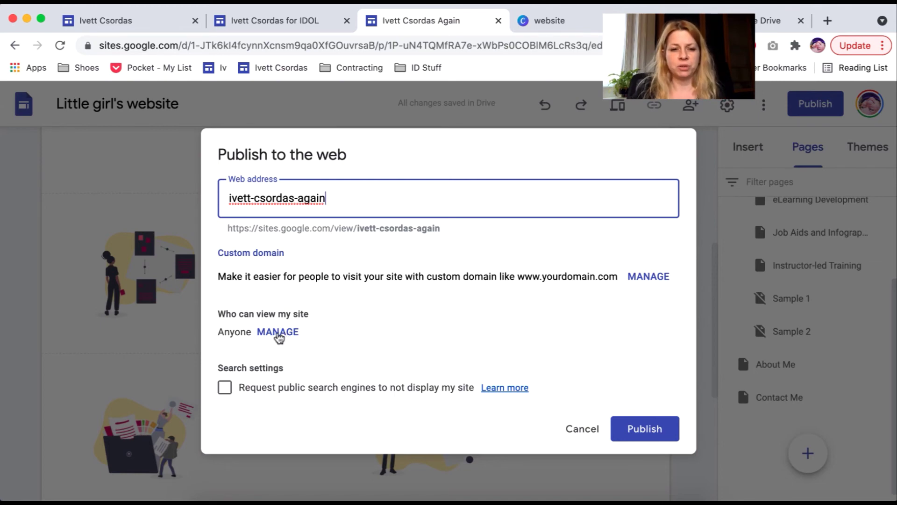
pyautogui.click(646, 429)
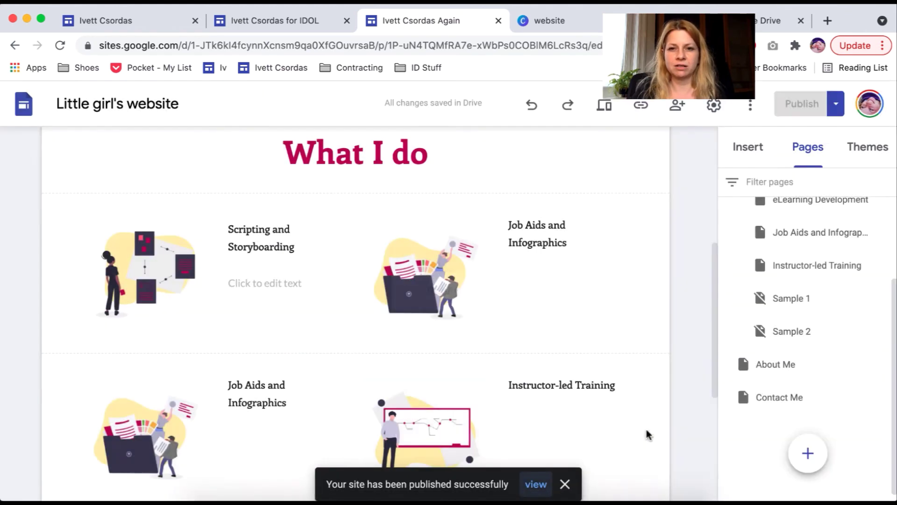
pyautogui.click(642, 111)
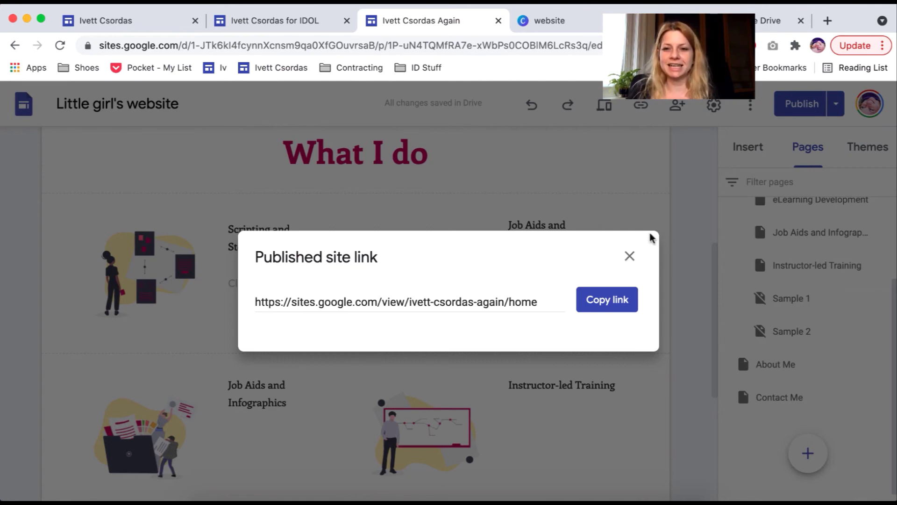
pyautogui.click(630, 258)
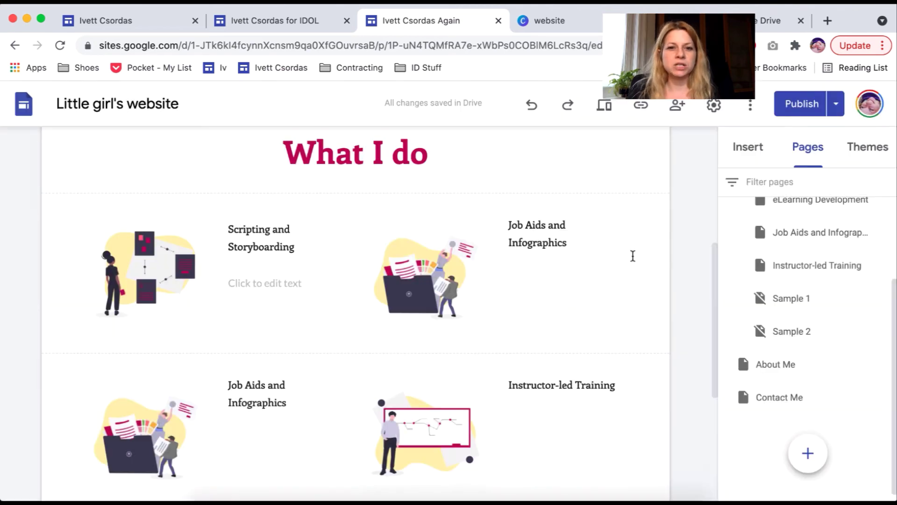
# - Exit the Demonstration site's preview and open the option to embed web content by URL on its Home page
pyautogui.click(283, 23)
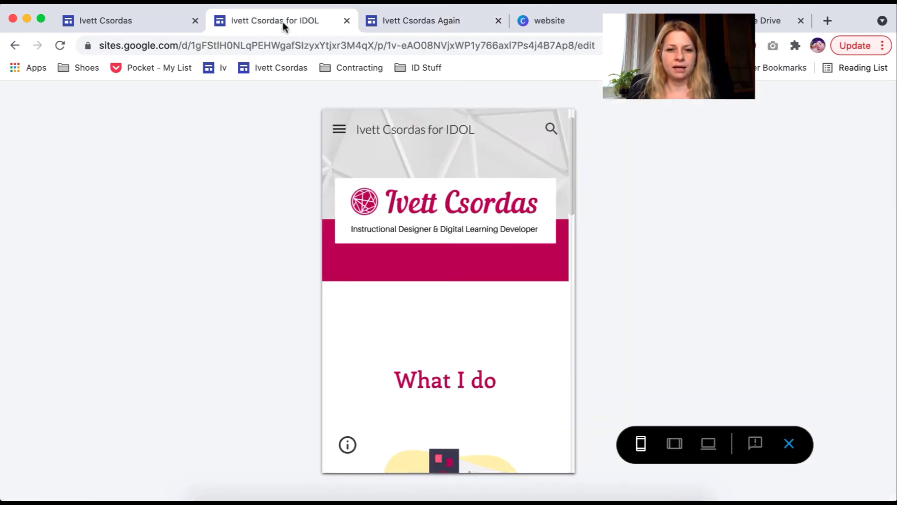
pyautogui.click(789, 443)
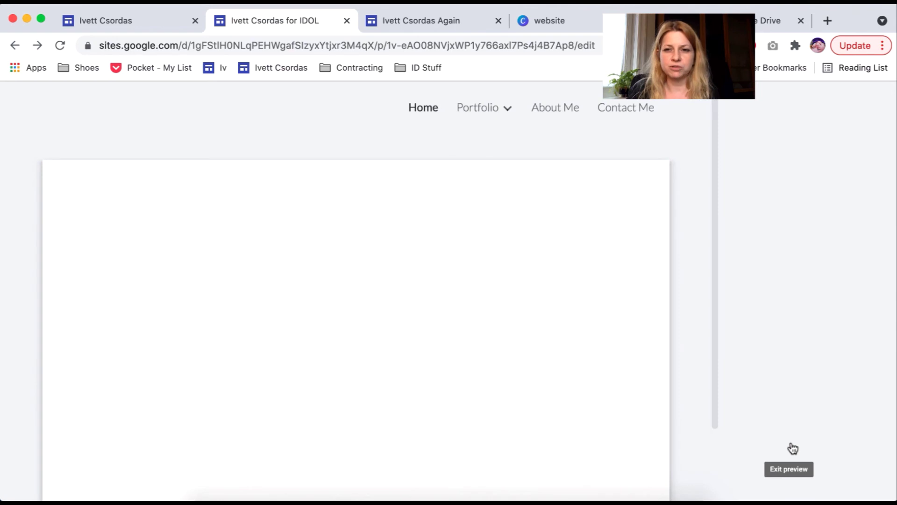
pyautogui.click(793, 448)
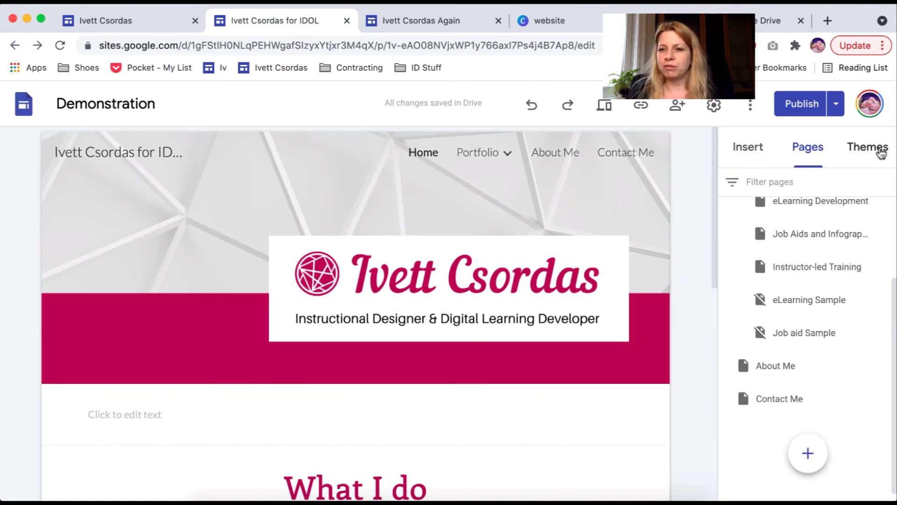
pyautogui.click(747, 149)
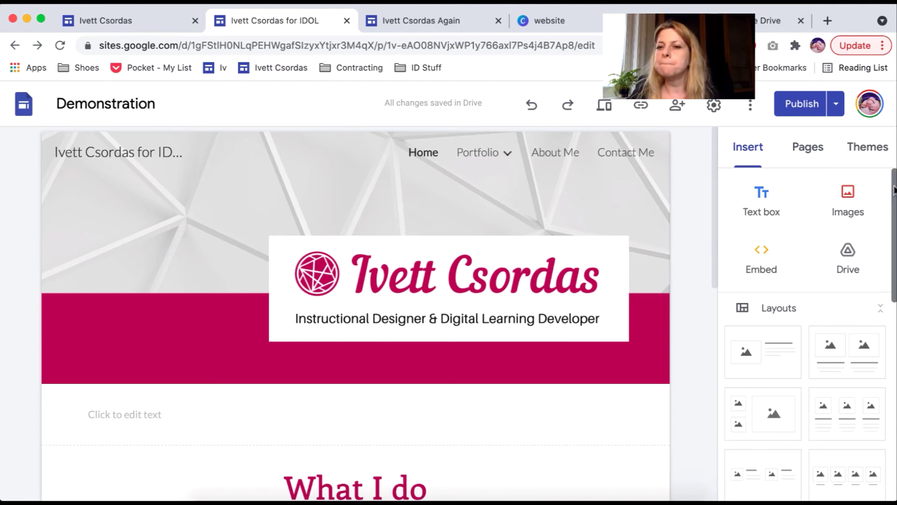
pyautogui.click(761, 257)
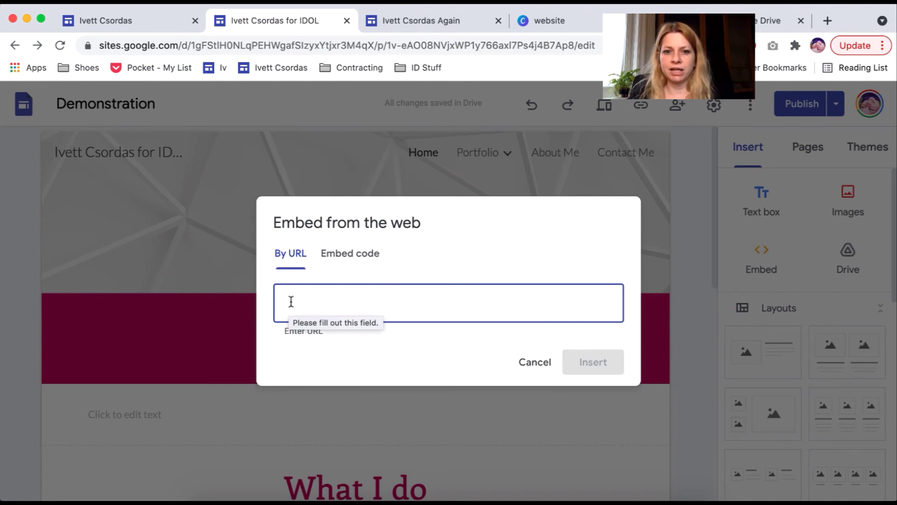
# - Look at the embedded About me YouTube video on the finished portfolio's Home page and return to the Demonstration site's embed URL field
pyautogui.click(131, 21)
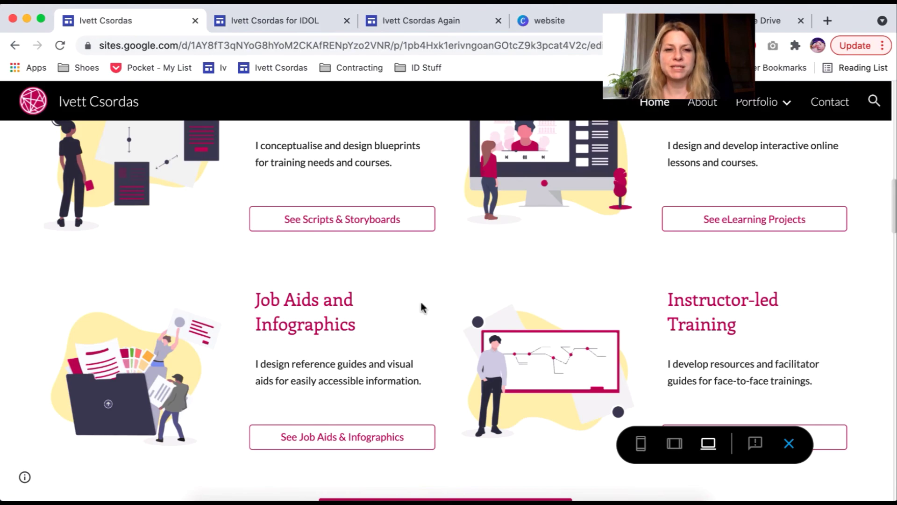
pyautogui.moveTo(893, 203); pyautogui.dragTo(893, 130)
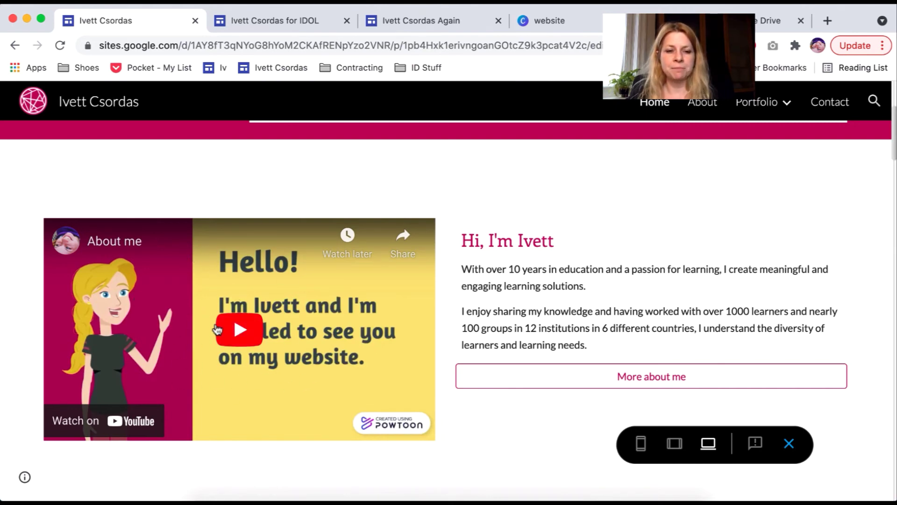
pyautogui.click(279, 22)
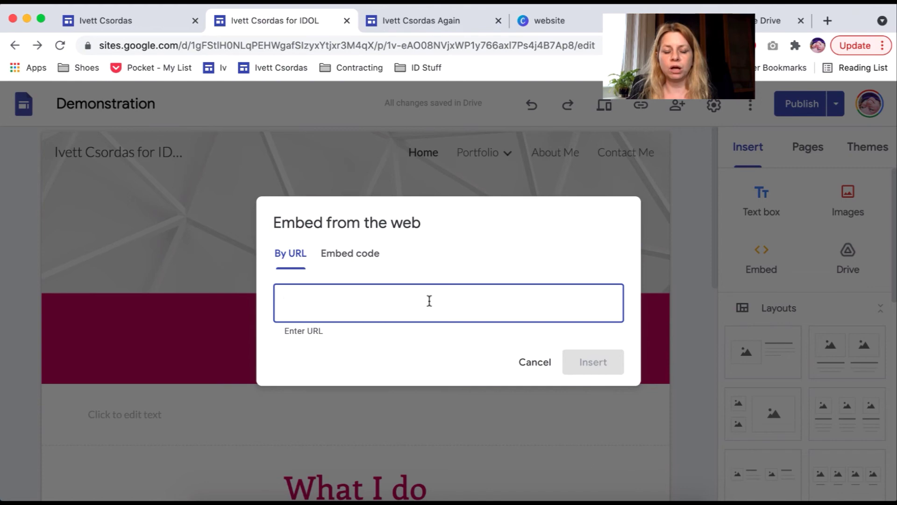
pyautogui.click(380, 301)
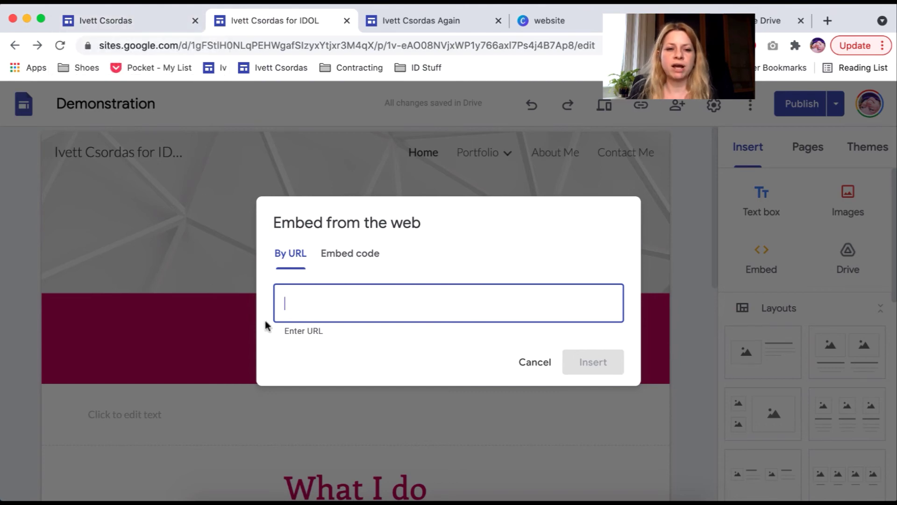
# - Browse the finished portfolio's eLearning Development projects and examine the Difficult Workplace Conversations page down to its course section
pyautogui.click(136, 24)
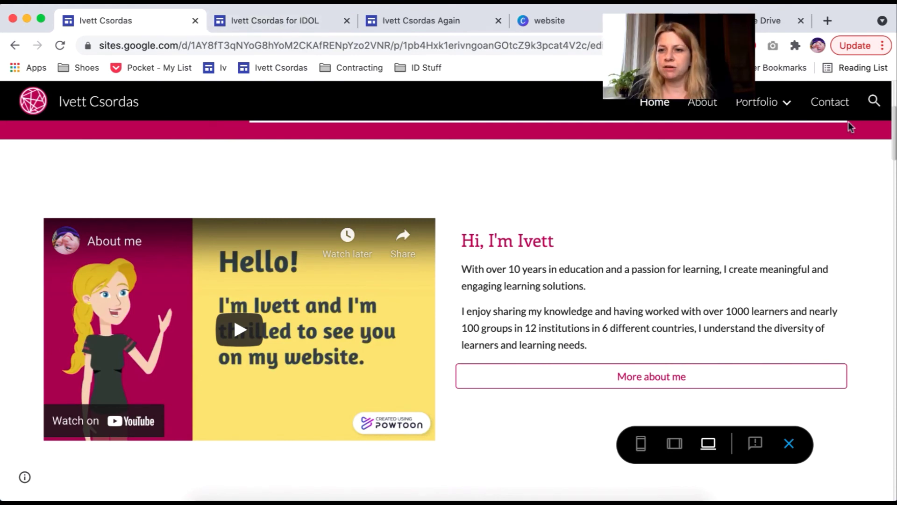
pyautogui.moveTo(757, 105)
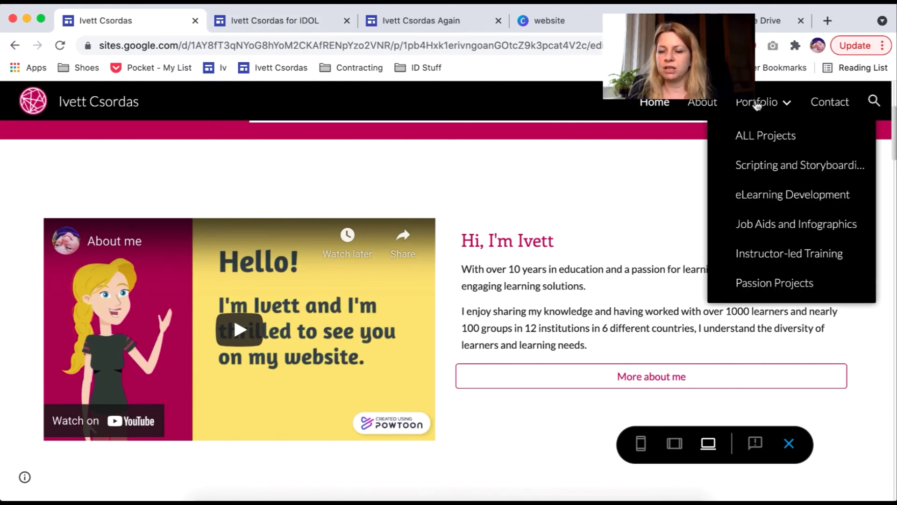
pyautogui.click(766, 196)
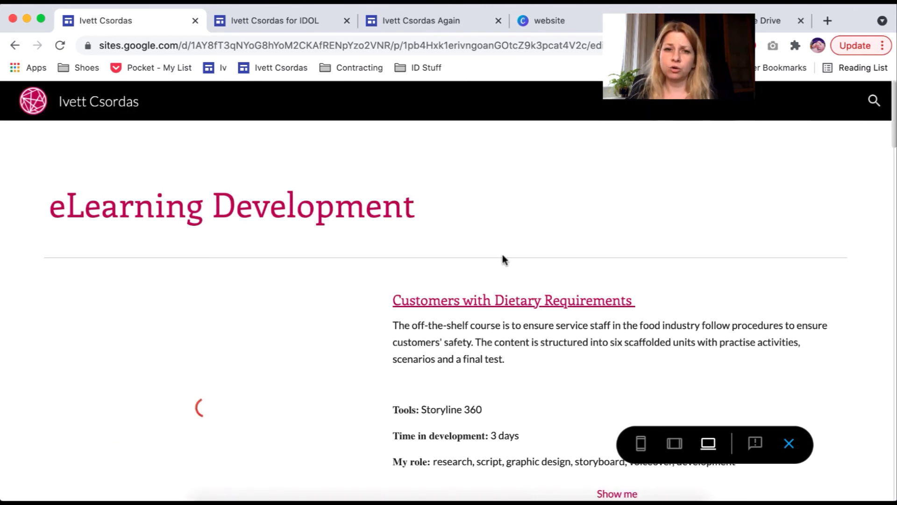
pyautogui.scroll(-3, 503, 254)
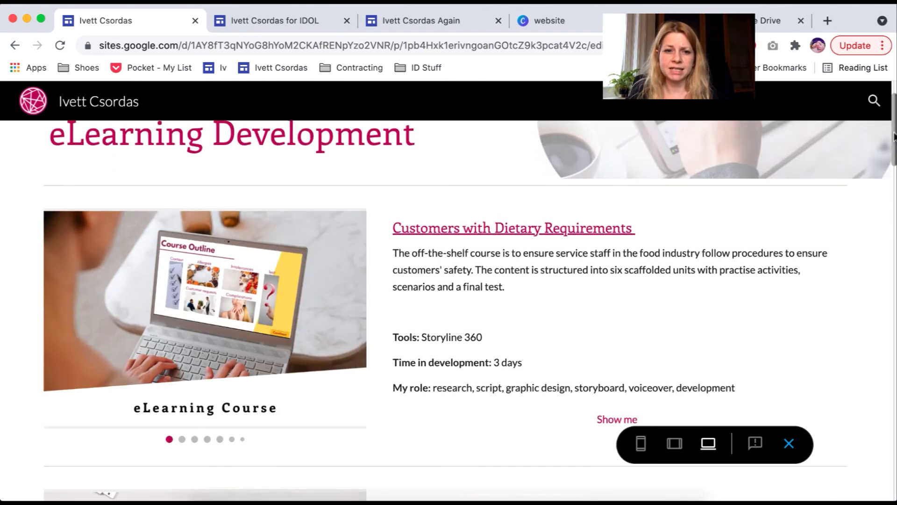
pyautogui.moveTo(893, 136); pyautogui.dragTo(894, 242)
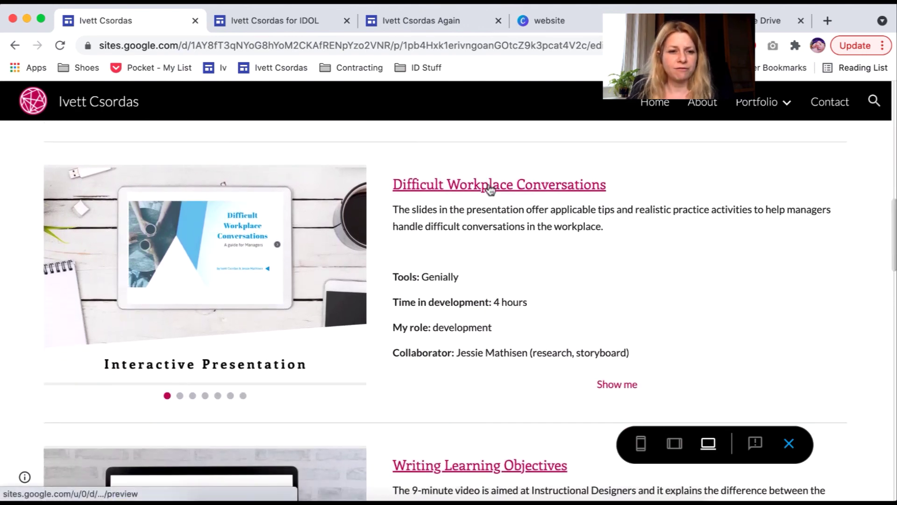
pyautogui.click(490, 185)
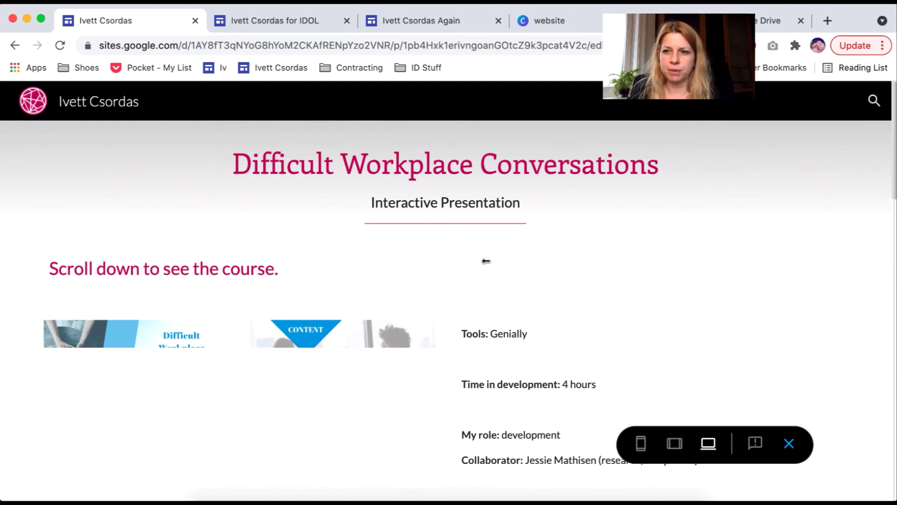
pyautogui.scroll(-15, 486, 261)
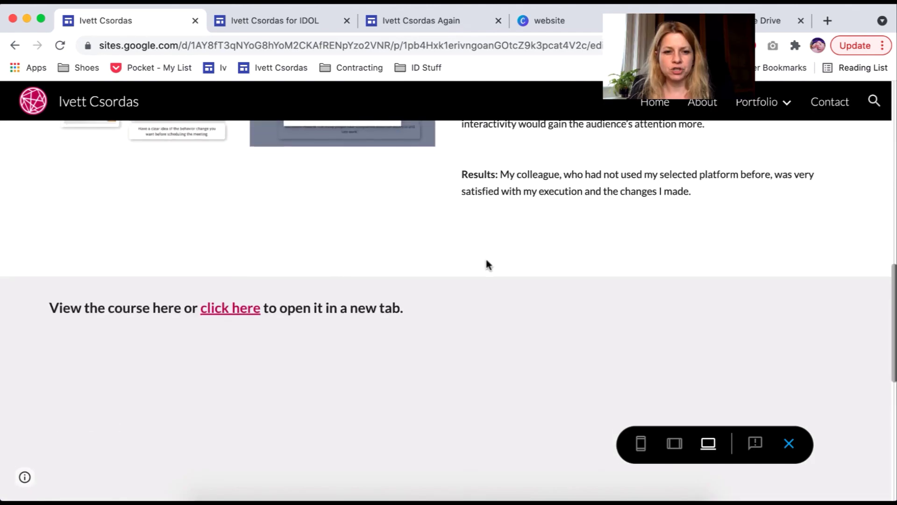
# - Examine the embedded Genially course on the finished portfolio's Difficult Workplace Conversations page, including the line linking to it in a new tab
pyautogui.scroll(-5, 486, 264)
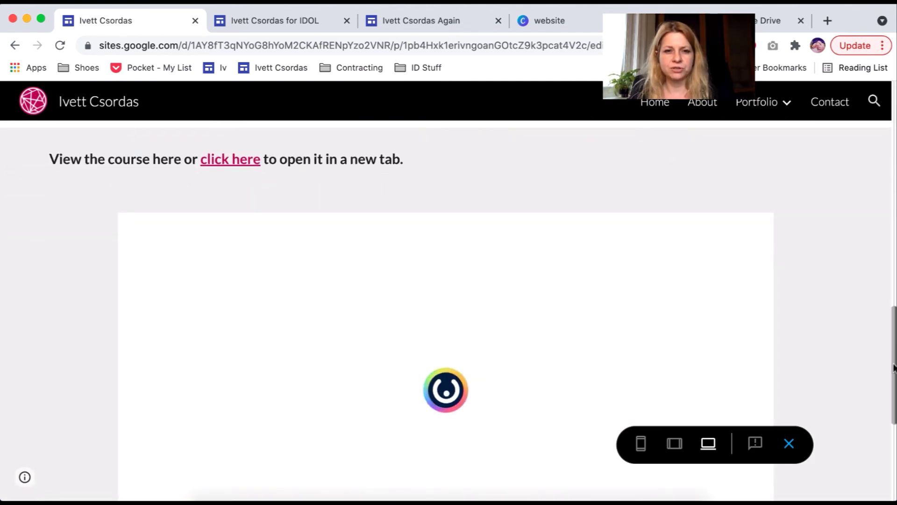
pyautogui.scroll(-4, 893, 366)
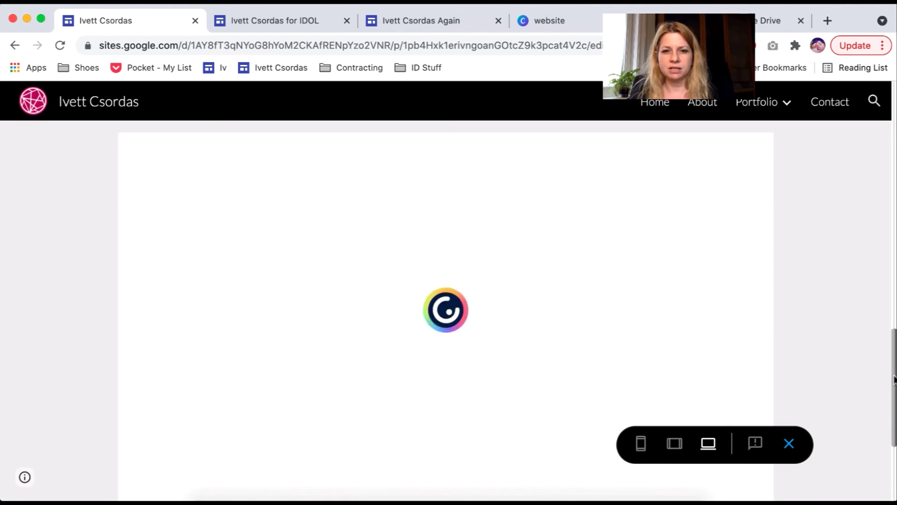
pyautogui.scroll(-1, 893, 393)
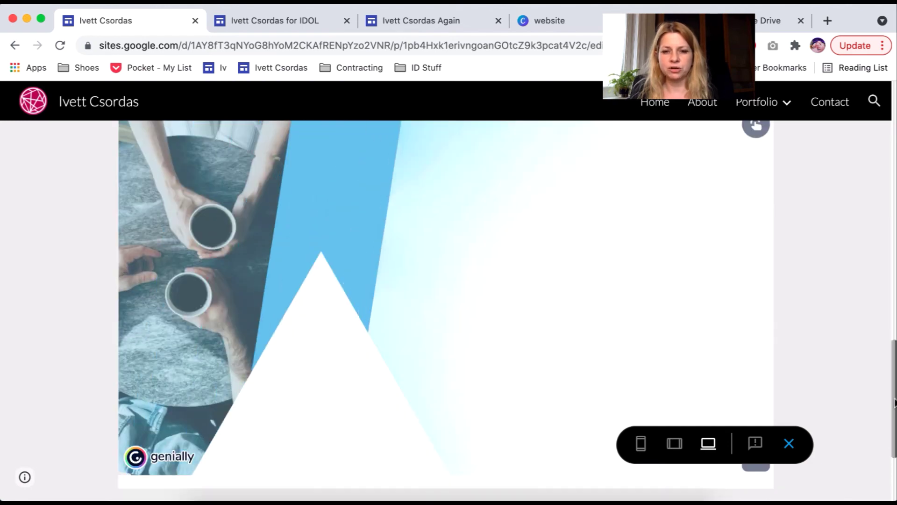
pyautogui.moveTo(893, 402); pyautogui.dragTo(893, 397)
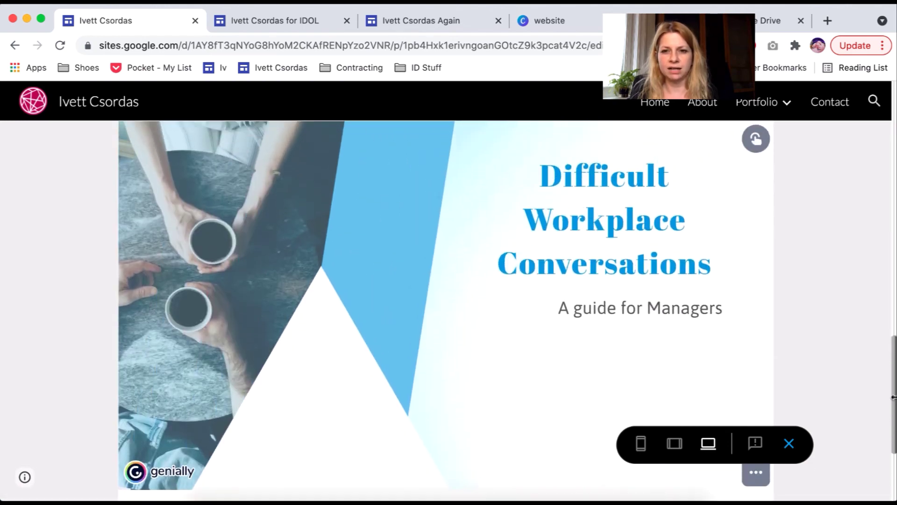
pyautogui.scroll(6, 893, 388)
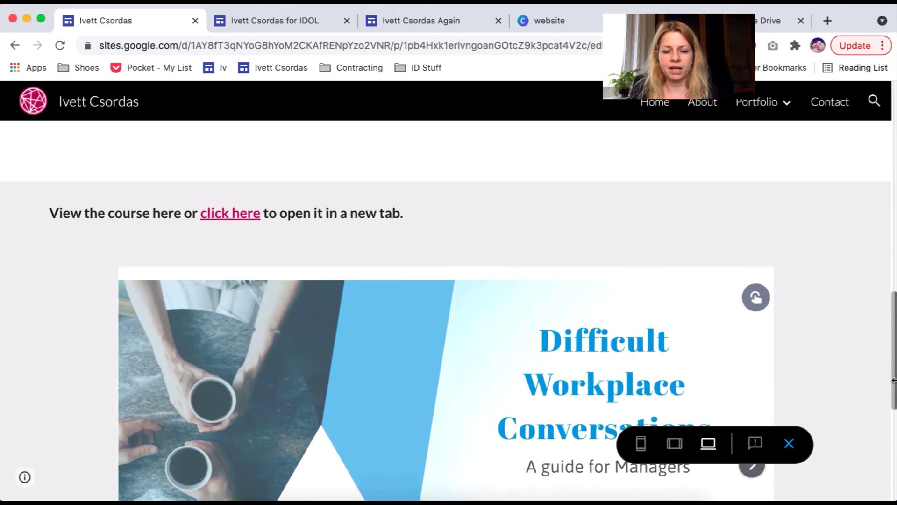
pyautogui.scroll(2, 891, 328)
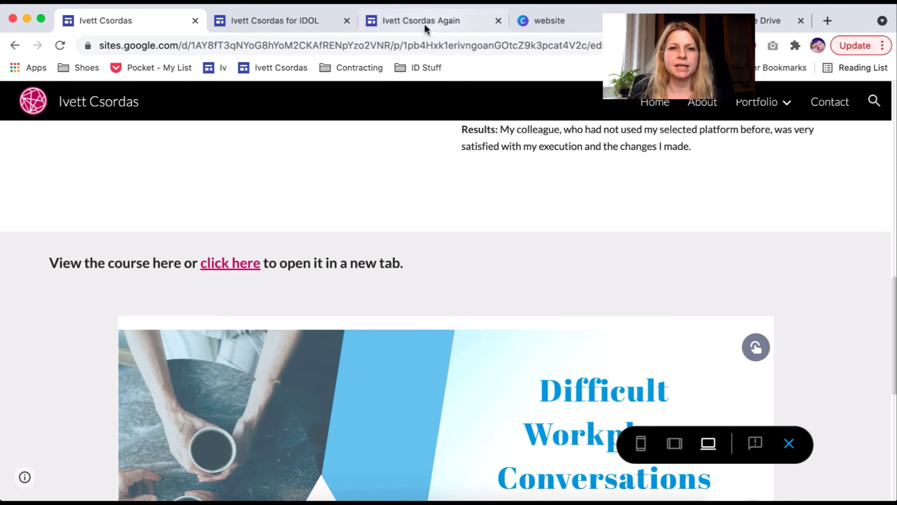
# - Cancel the web embed on the Demonstration site's Home page and open the Google Drive file picker
pyautogui.click(292, 21)
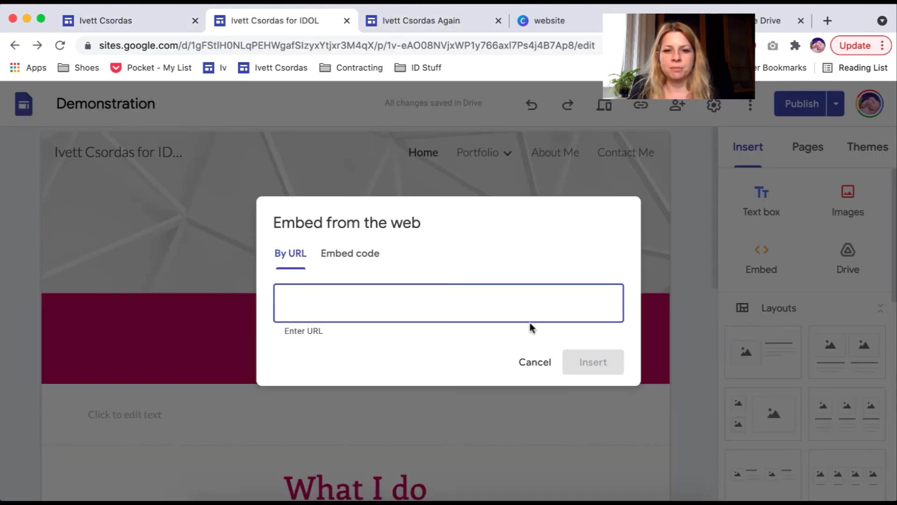
pyautogui.click(534, 367)
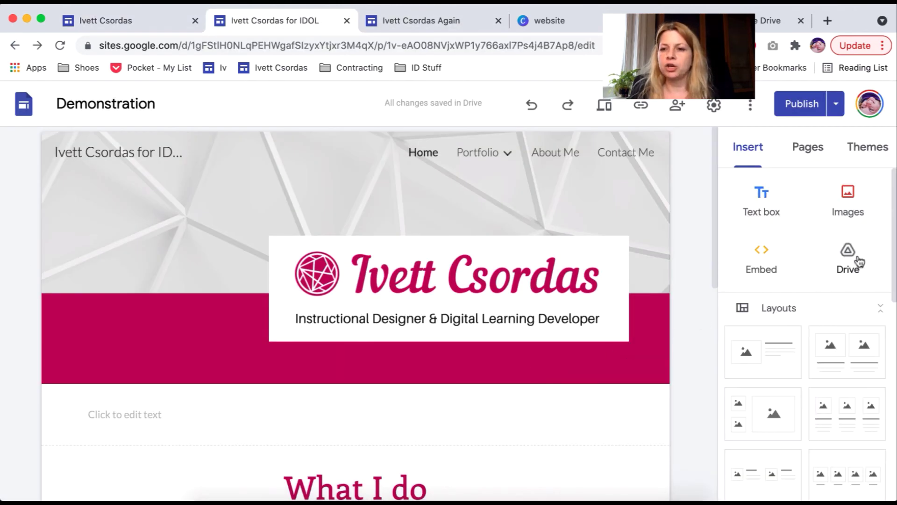
pyautogui.click(848, 264)
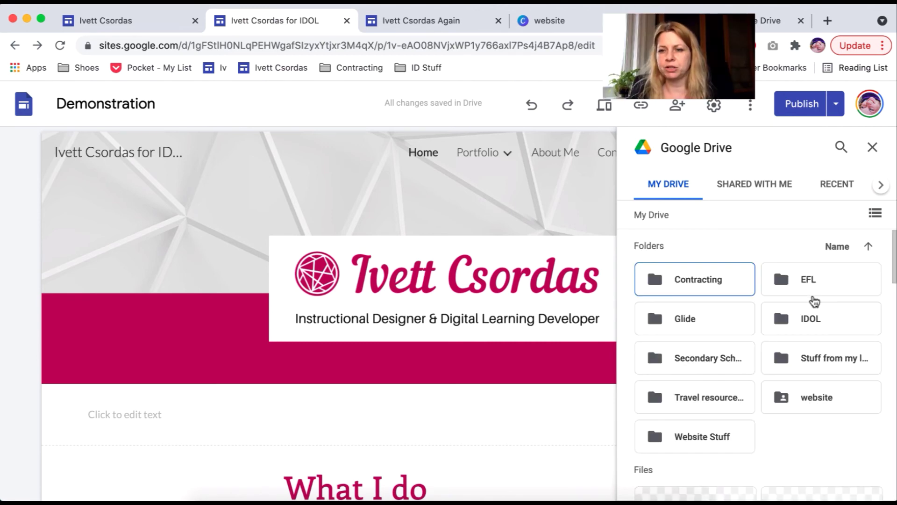
# - Look at the Accessibility in Documents infographic page among the finished portfolio's Job Aids and Infographics projects
pyautogui.click(119, 24)
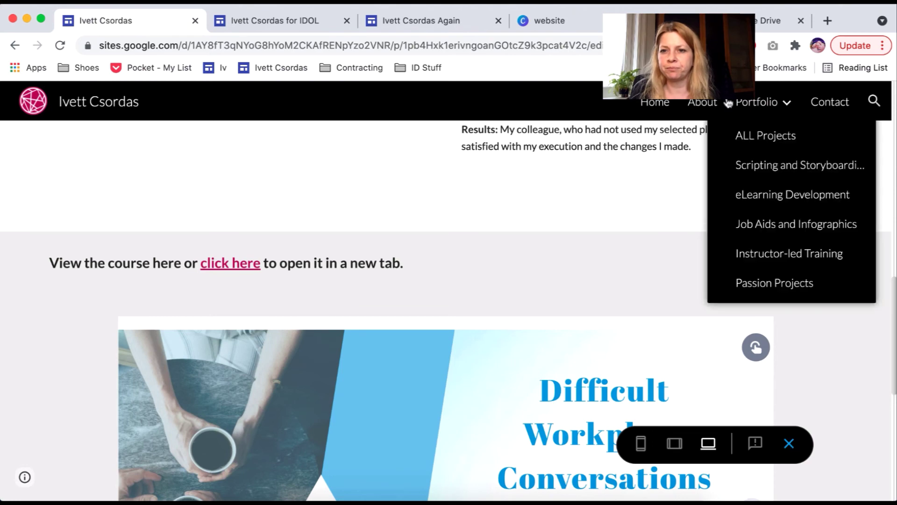
pyautogui.moveTo(759, 107)
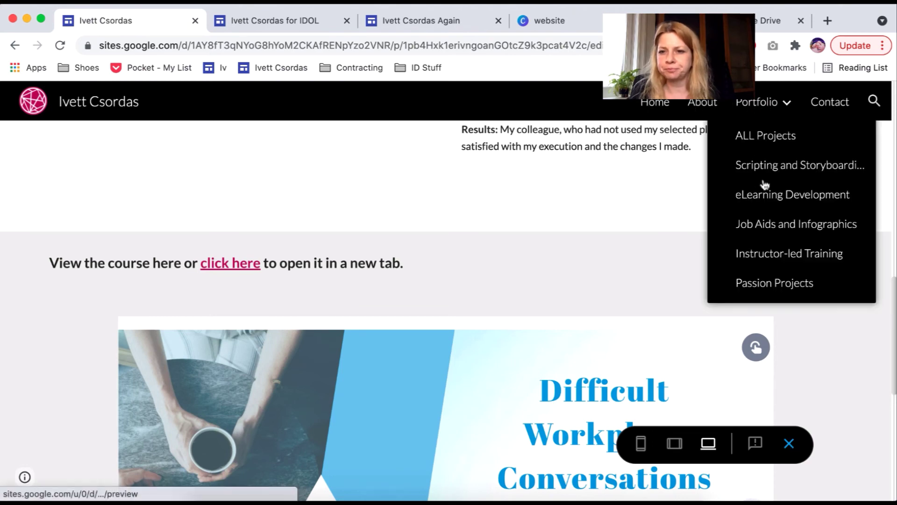
pyautogui.click(773, 226)
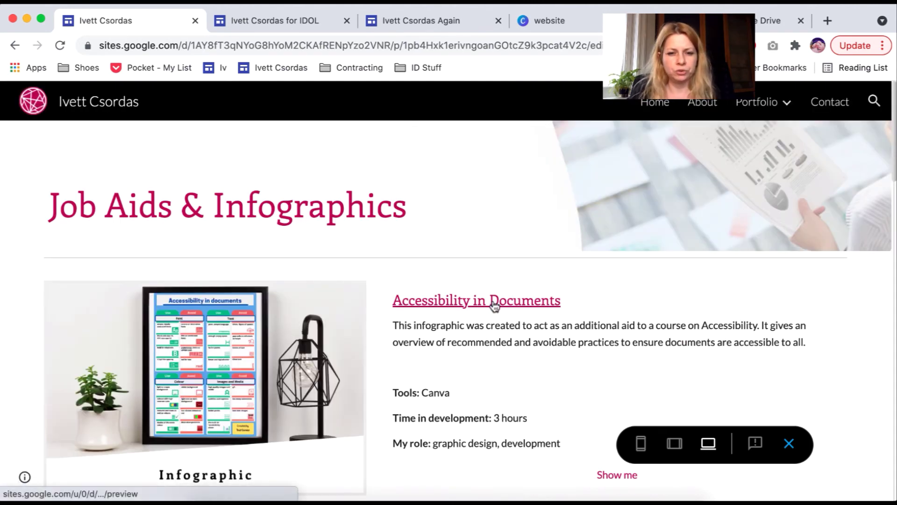
pyautogui.click(494, 303)
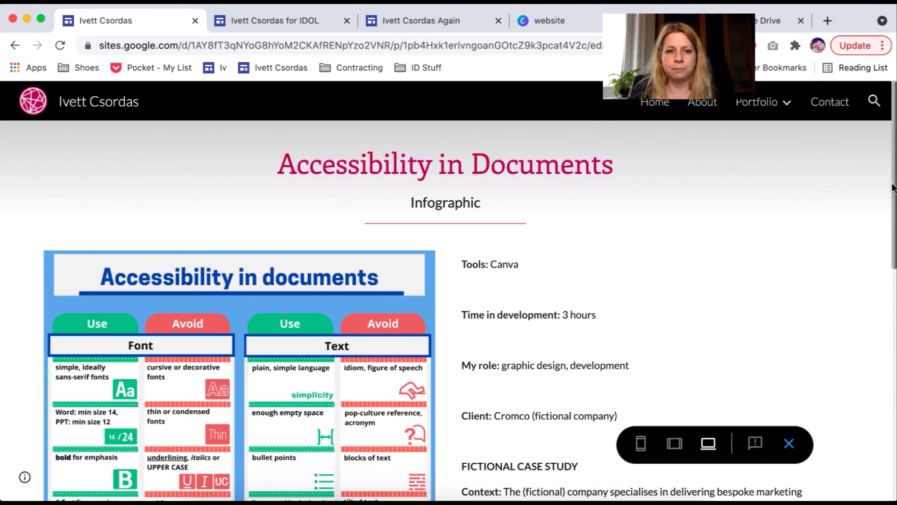
pyautogui.moveTo(892, 187)
pyautogui.mouseDown()
pyautogui.moveTo(891, 353)
pyautogui.moveTo(888, 201)
pyautogui.mouseUp()
# - Open the Handling Customer Complaint Training Video project under the finished portfolio's Scripting and Storyboarding and read through its embedded storyboard document
pyautogui.moveTo(758, 103)
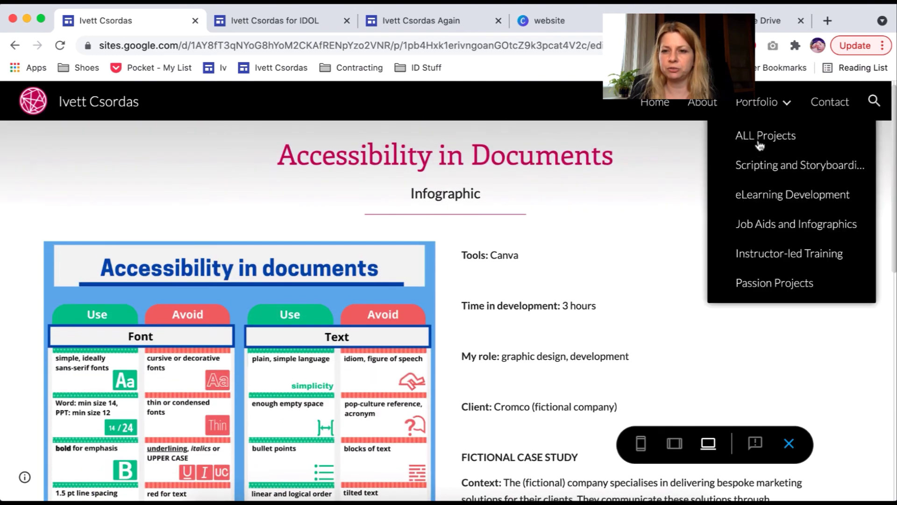
pyautogui.click(762, 168)
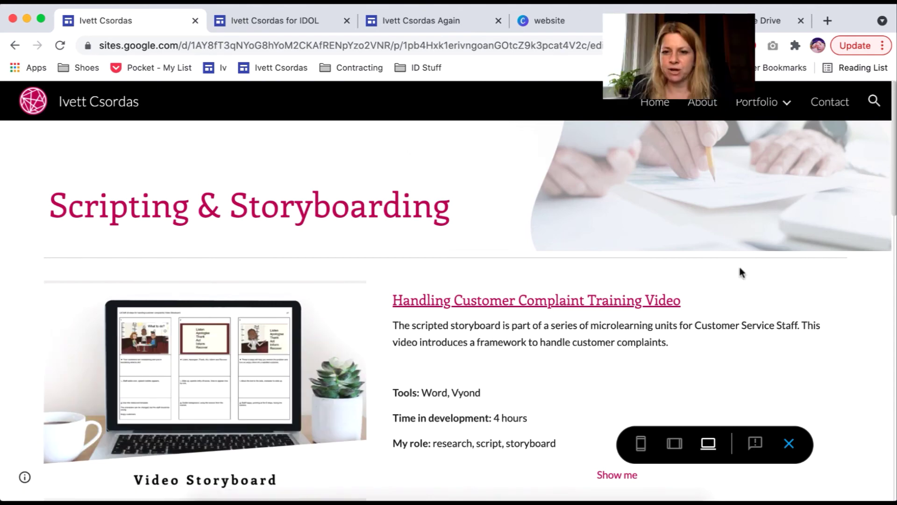
pyautogui.click(616, 302)
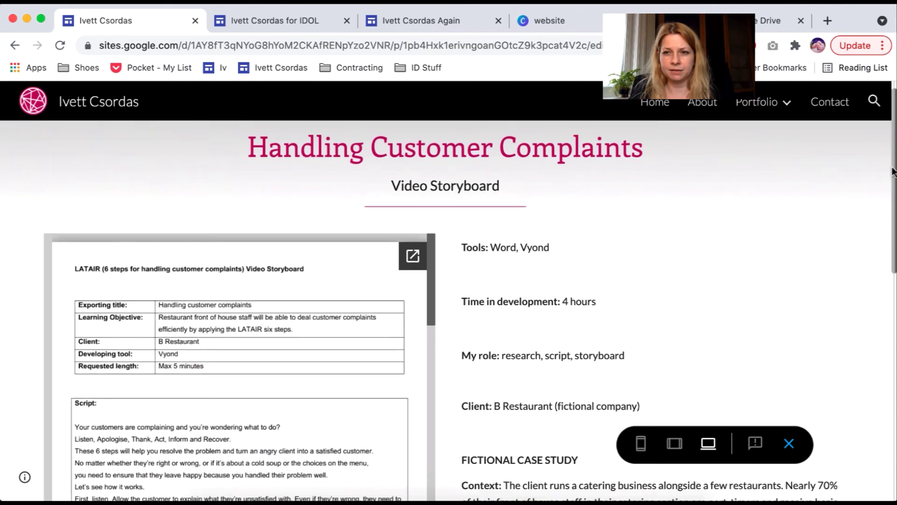
pyautogui.moveTo(893, 162); pyautogui.dragTo(893, 217)
pyautogui.scroll(-10, 430, 148)
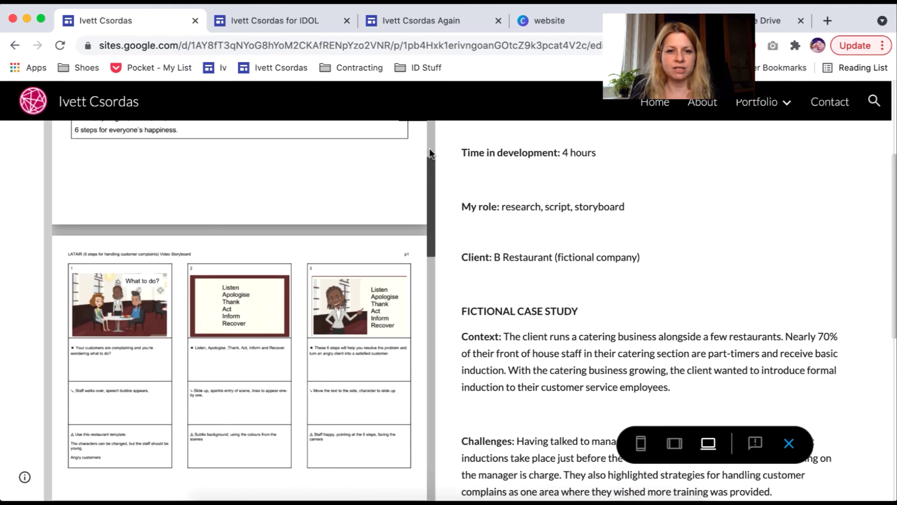
pyautogui.click(425, 356)
pyautogui.scroll(10, 432, 374)
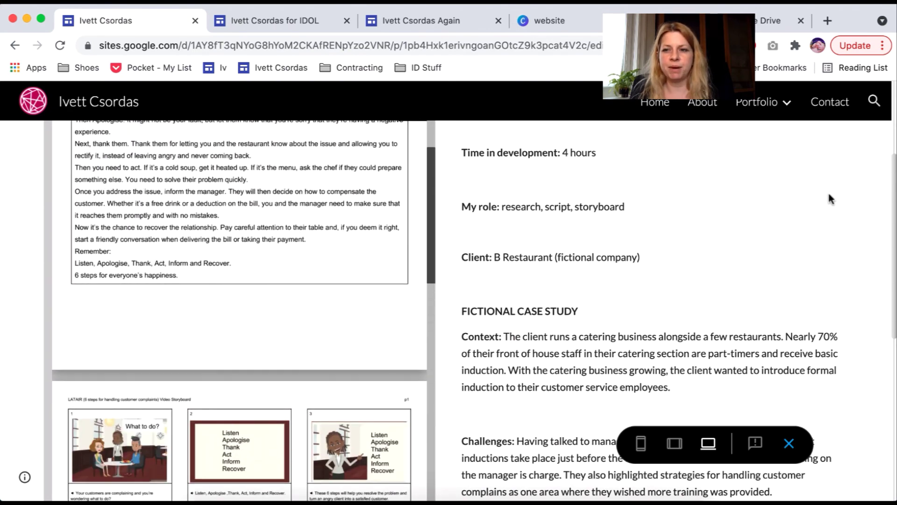
pyautogui.moveTo(889, 179); pyautogui.dragTo(893, 106)
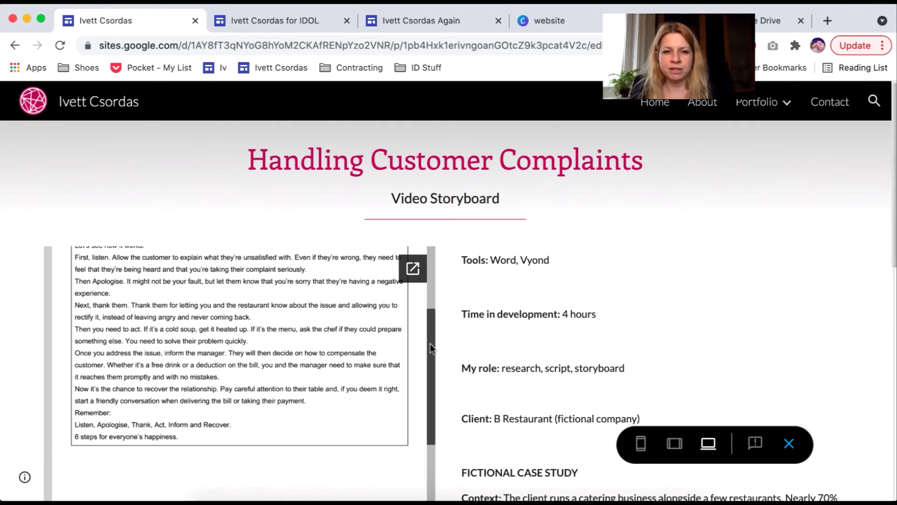
pyautogui.moveTo(430, 346); pyautogui.dragTo(437, 280)
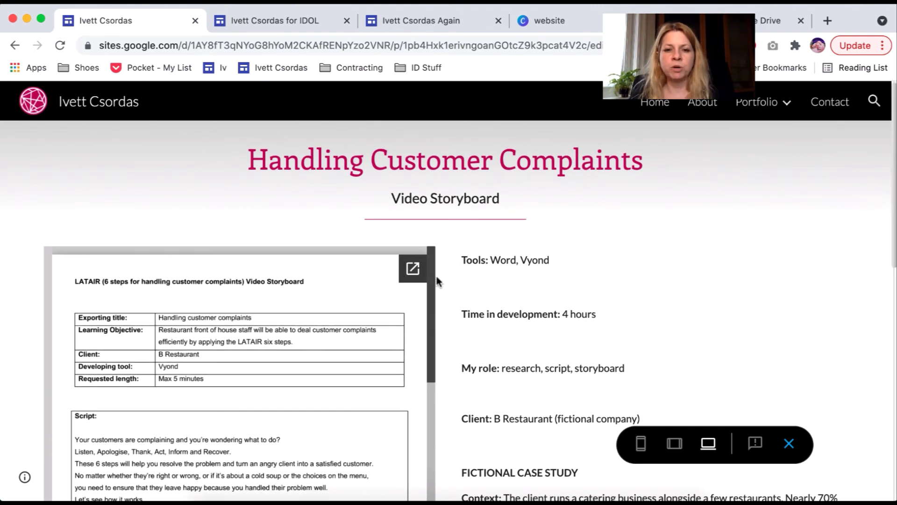
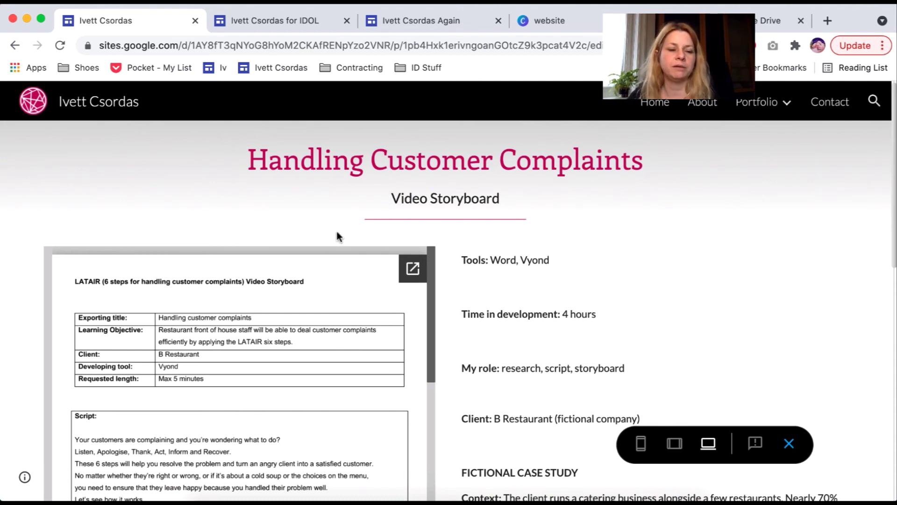
# - Close the Drive file picker on the Demonstration site and insert a collapsible text group on the Home page
pyautogui.click(277, 20)
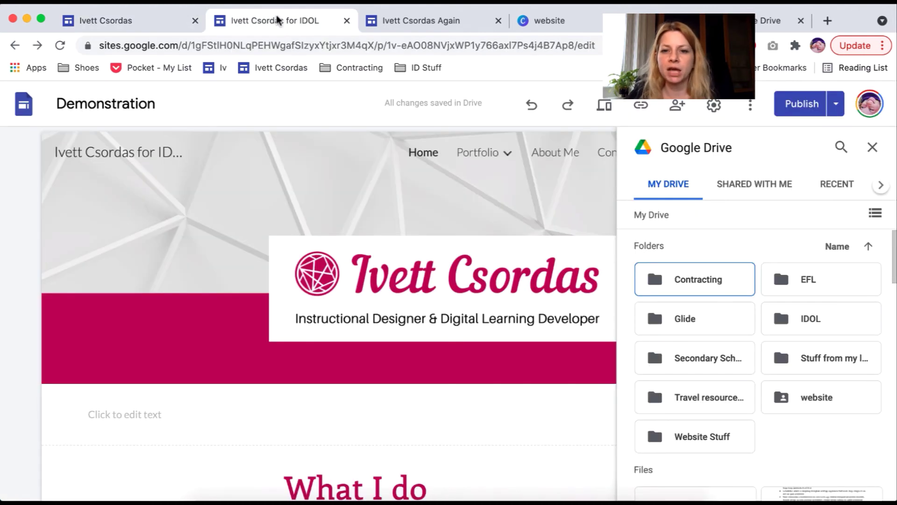
pyautogui.click(872, 147)
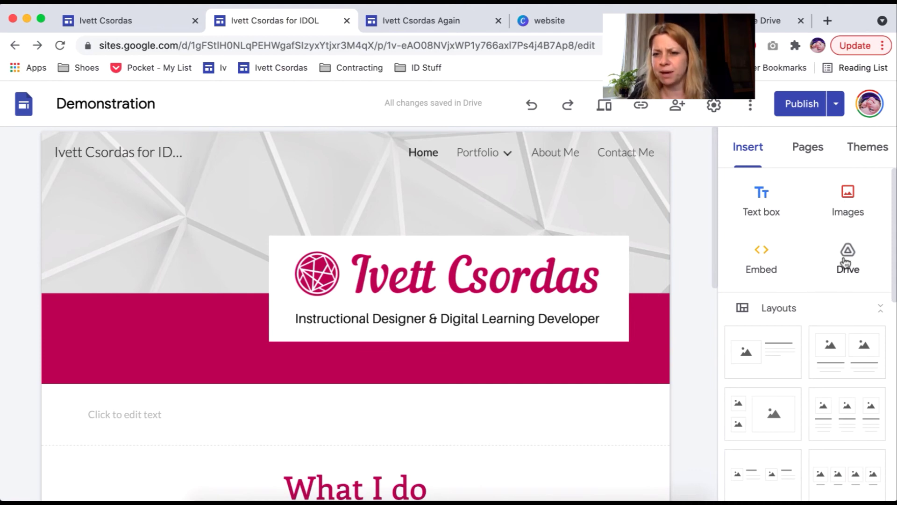
pyautogui.scroll(-5, 893, 212)
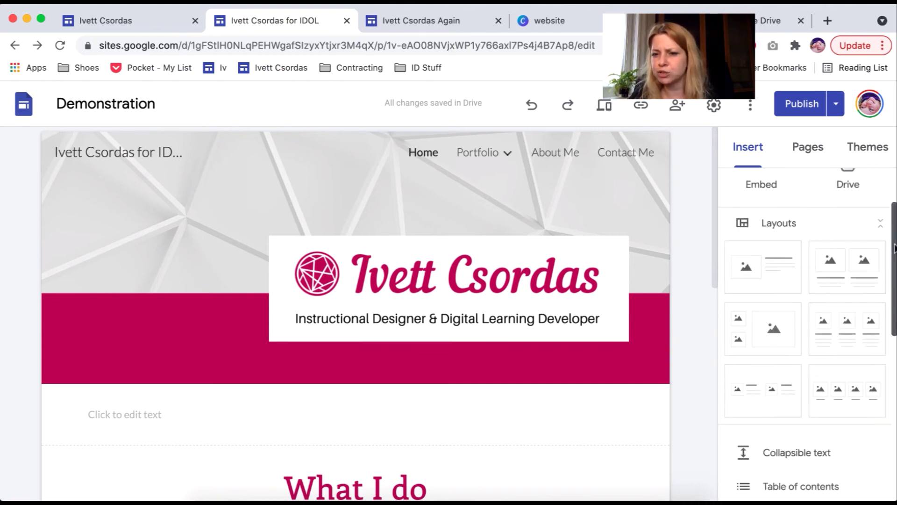
pyautogui.scroll(-3, 804, 327)
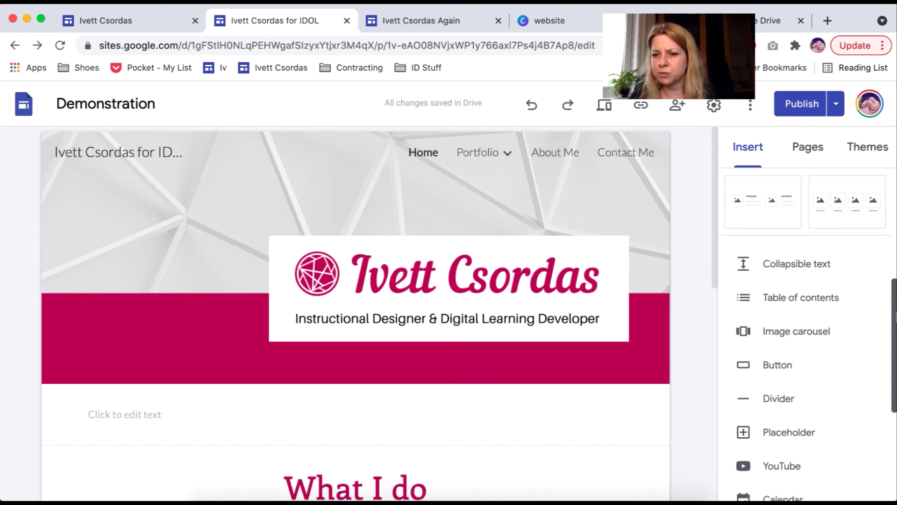
pyautogui.scroll(-1, 812, 200)
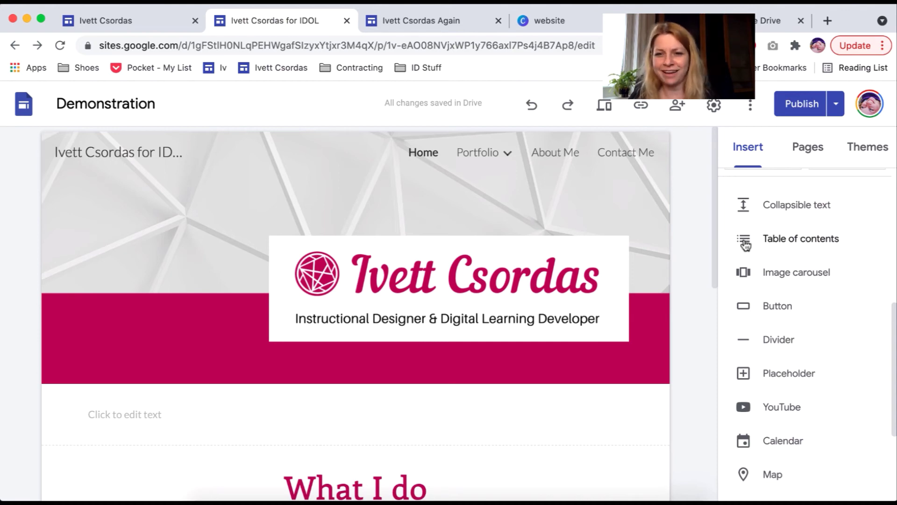
pyautogui.click(776, 210)
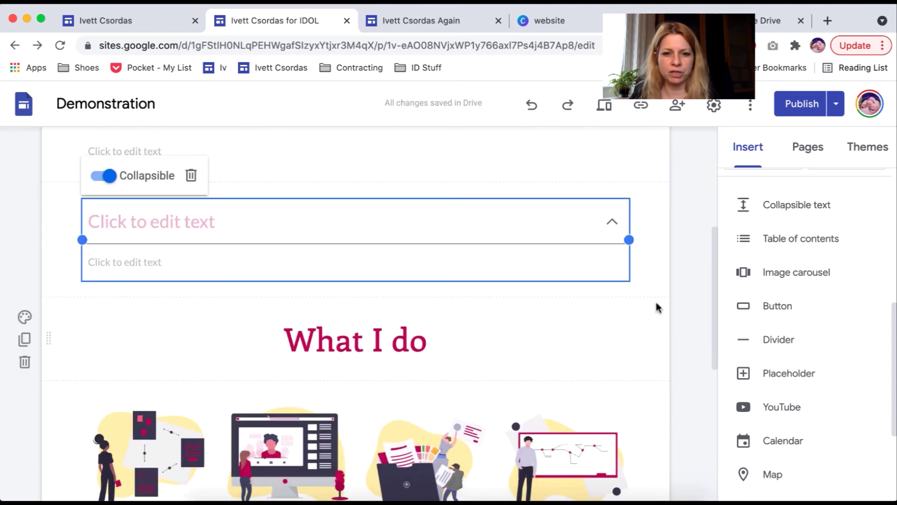
# - Fill the collapsible group's heading with "fwefkavfsdfsf" and its body with "fsdfsdf"
pyautogui.click(232, 230)
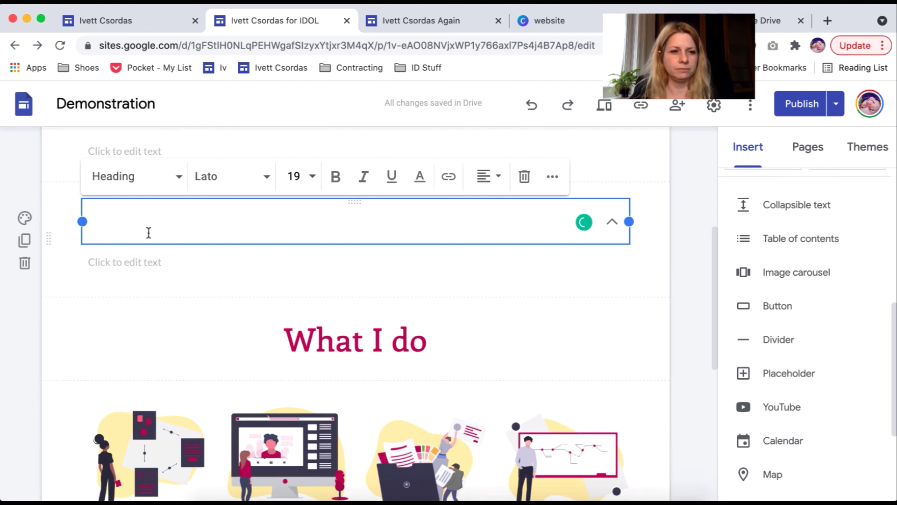
pyautogui.write('fwefkavfsdfsf')
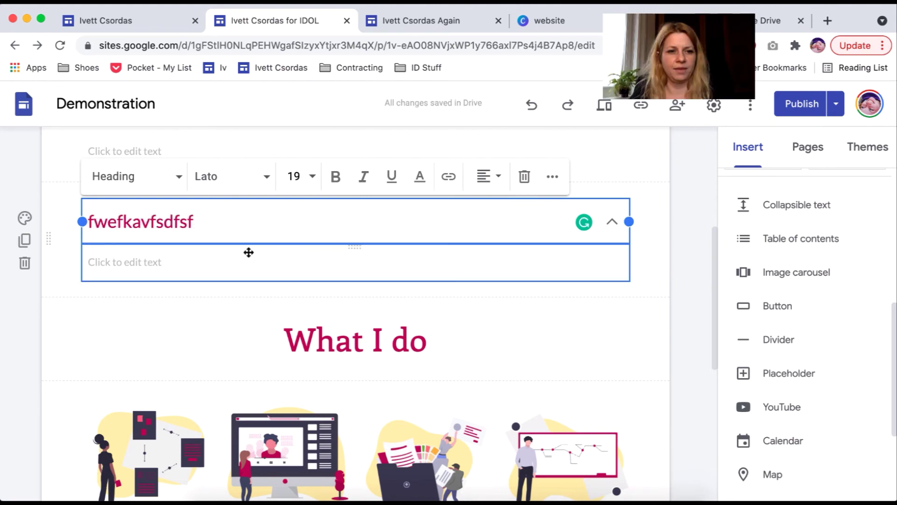
pyautogui.click(188, 264)
pyautogui.write('fsdfsdf')
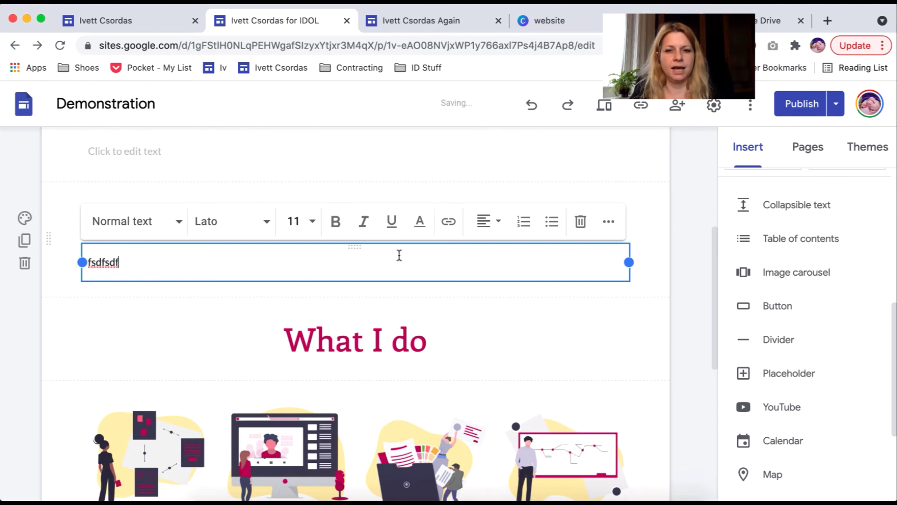
# - Try to collapse the sample text group above the What I do heading, and delete the group
pyautogui.click(671, 172)
pyautogui.click(610, 222)
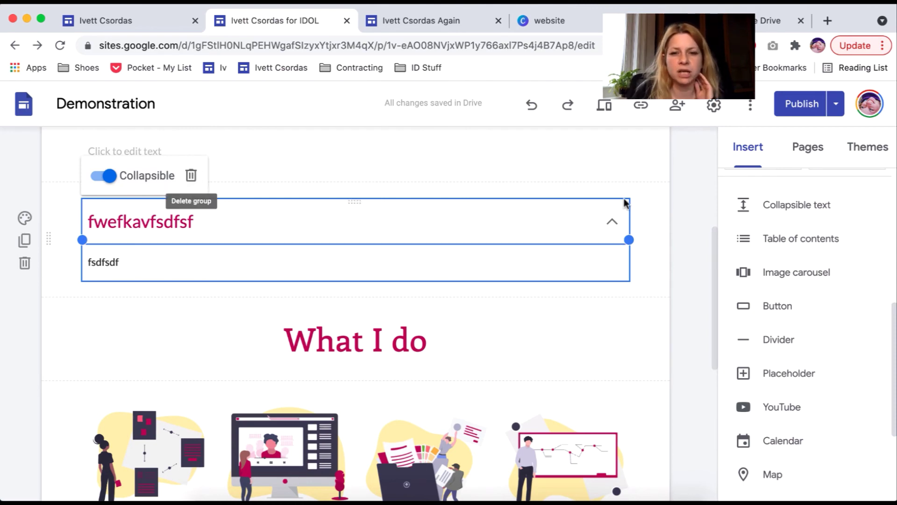
pyautogui.click(668, 186)
pyautogui.click(612, 223)
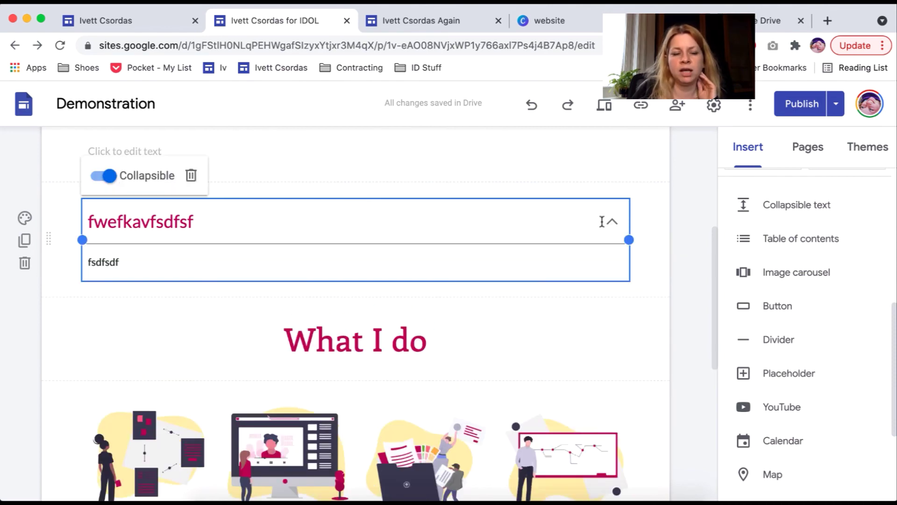
pyautogui.click(192, 177)
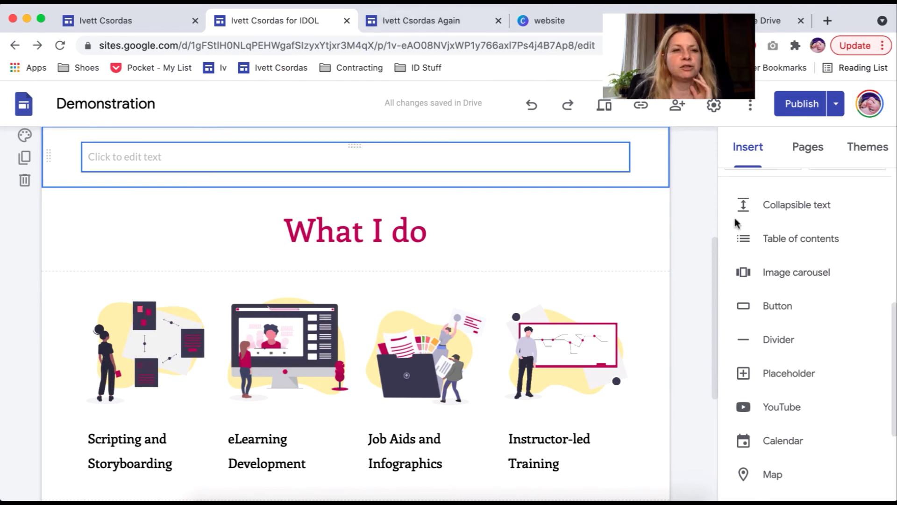
# - Open the finished portfolio's Home page and browse the Testimonials image carousel forwards and backwards
pyautogui.click(124, 20)
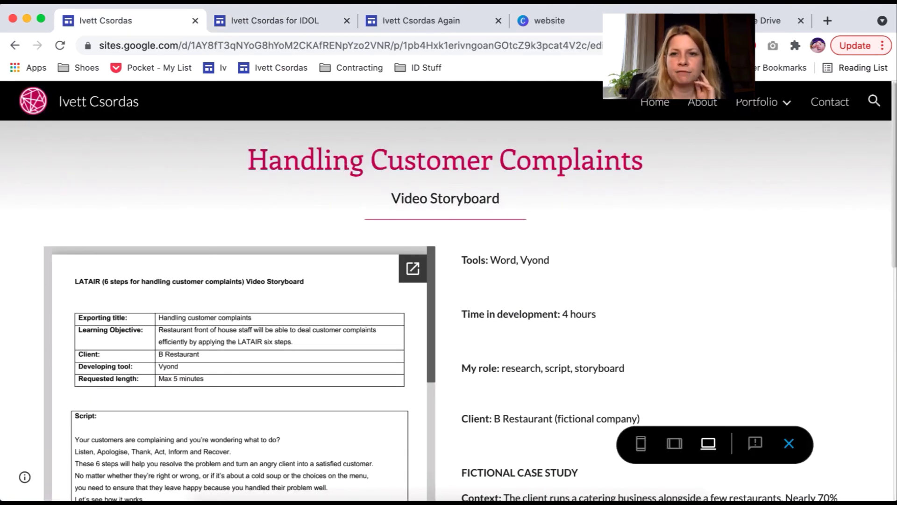
pyautogui.click(654, 105)
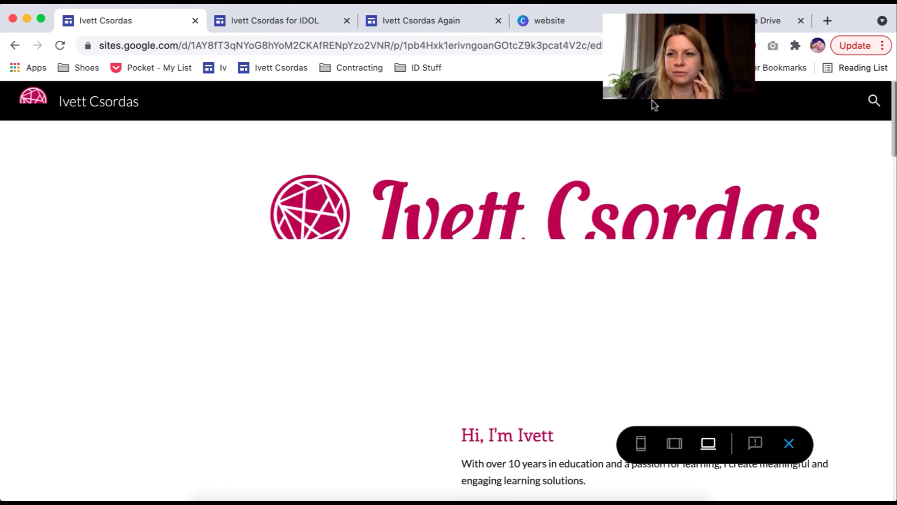
pyautogui.scroll(-4, 894, 106)
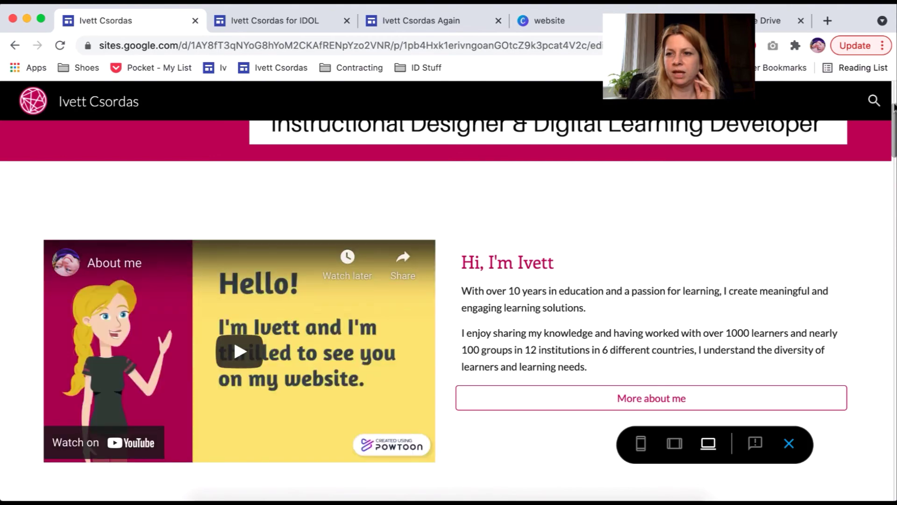
pyautogui.scroll(-4, 893, 107)
pyautogui.scroll(-15, 894, 107)
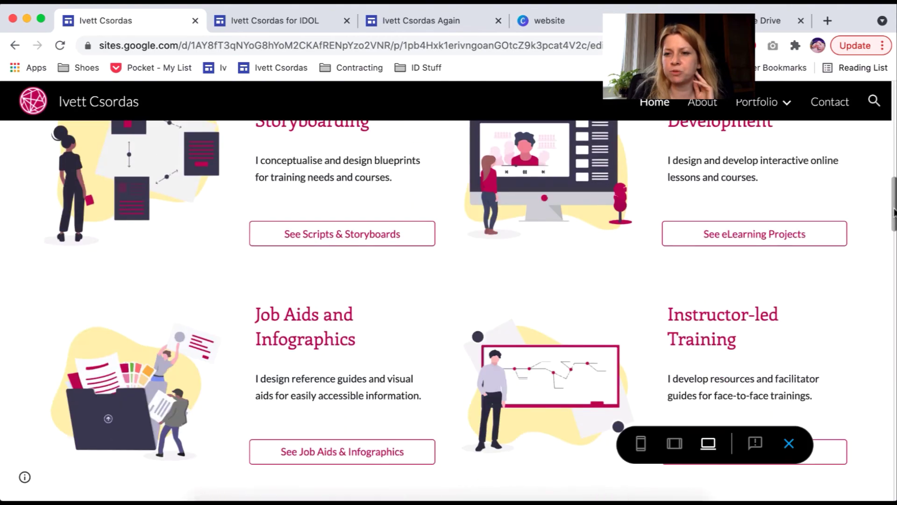
pyautogui.scroll(-4, 449, 290)
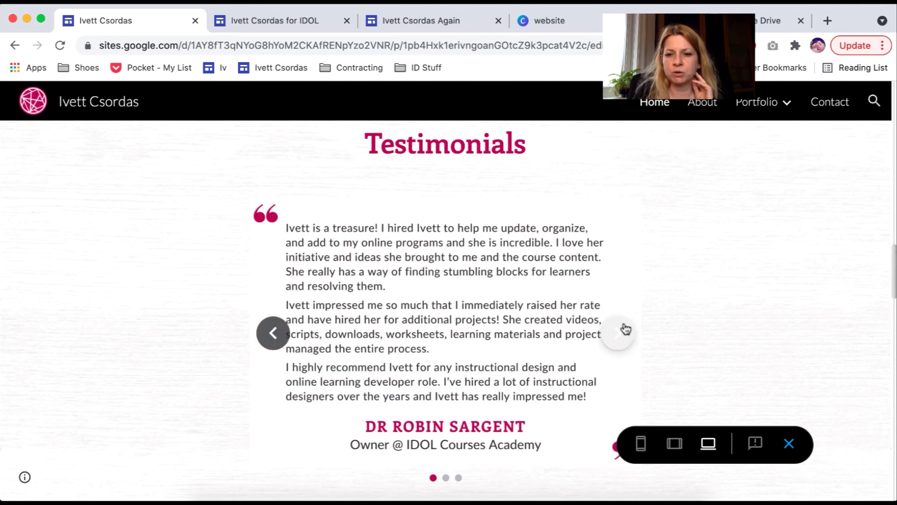
pyautogui.click(620, 333)
pyautogui.click(621, 336)
pyautogui.click(619, 335)
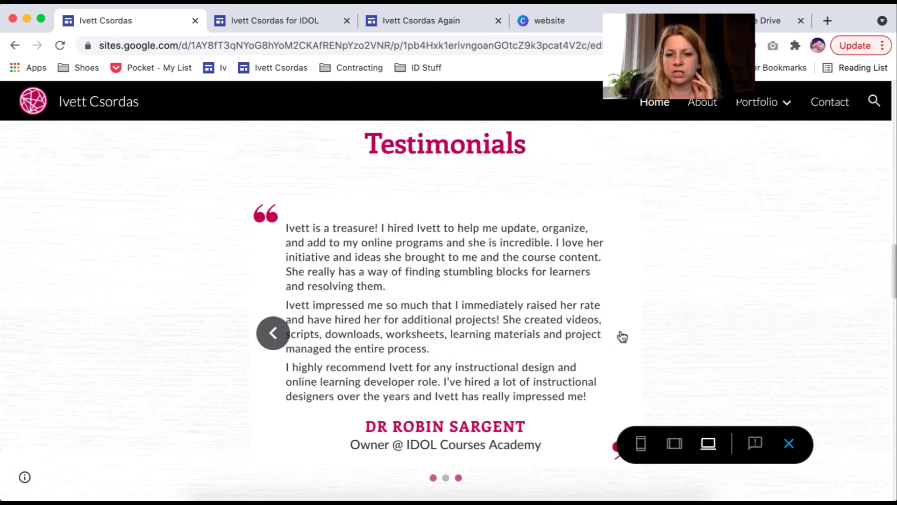
pyautogui.click(268, 336)
pyautogui.click(269, 336)
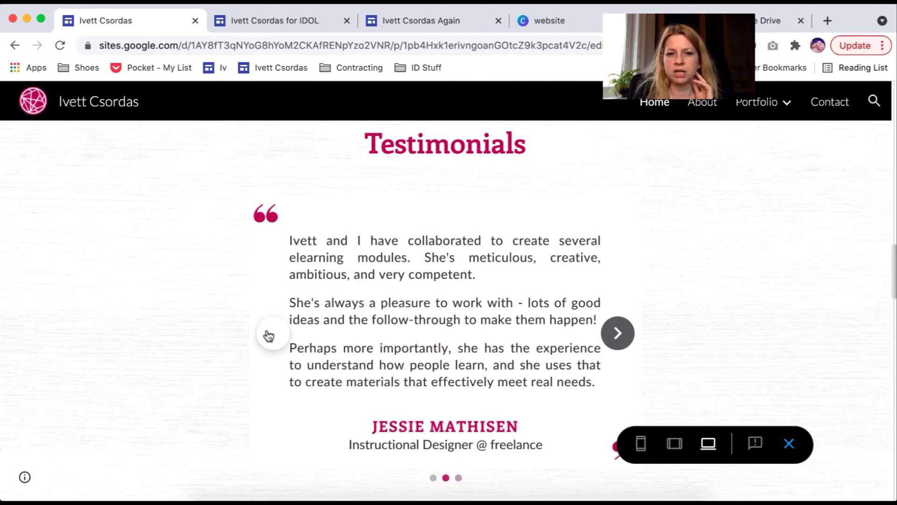
pyautogui.click(269, 337)
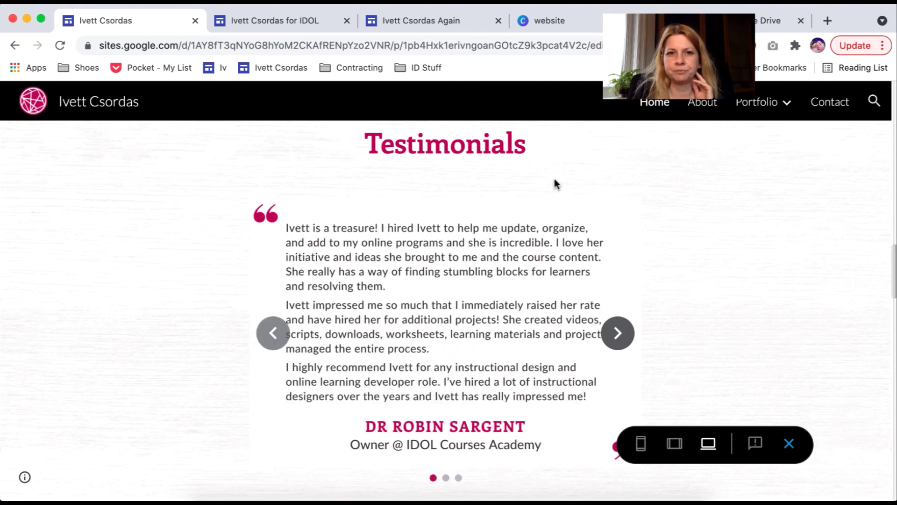
# - Examine the image carousel display settings on the Demonstration site against the finished portfolio's Testimonials carousel, and cancel the insertion
pyautogui.click(293, 21)
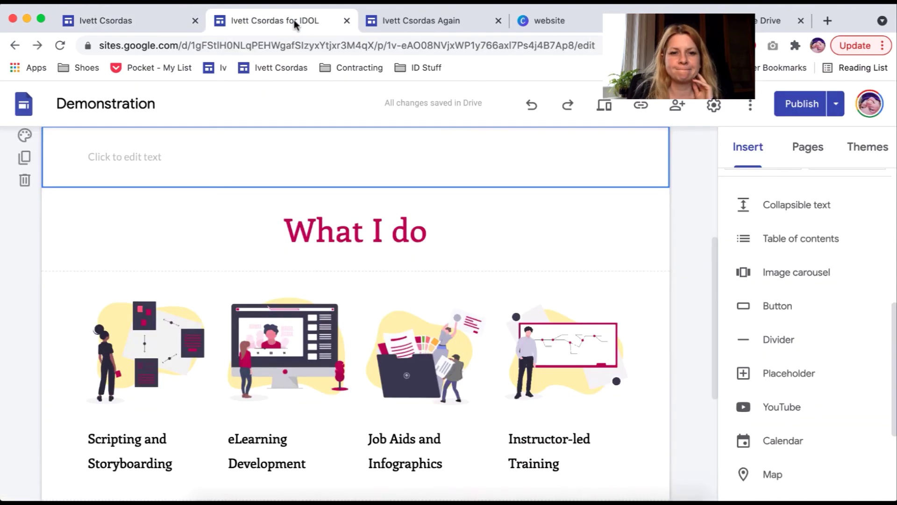
pyautogui.click(815, 277)
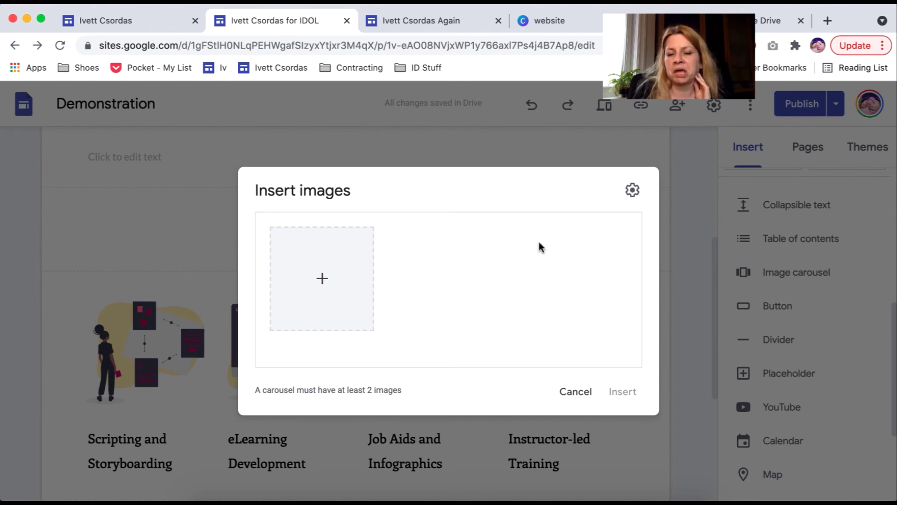
pyautogui.click(632, 191)
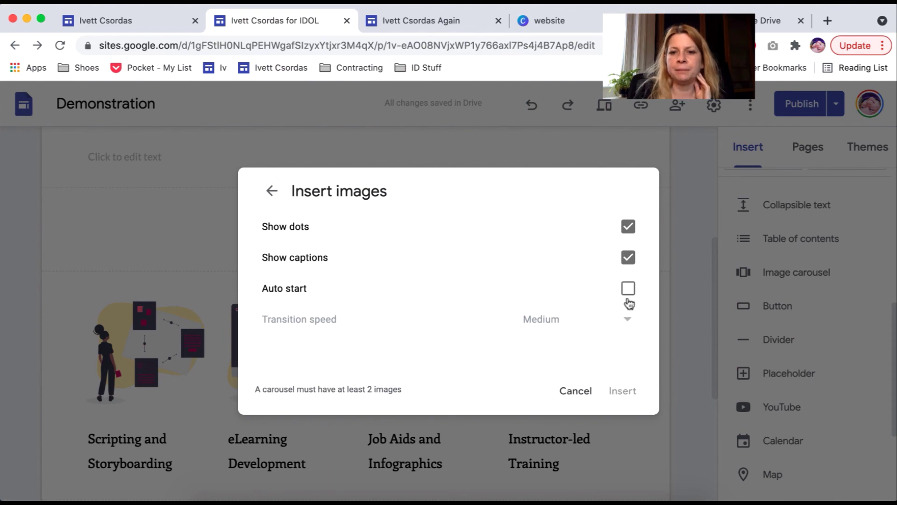
pyautogui.click(136, 18)
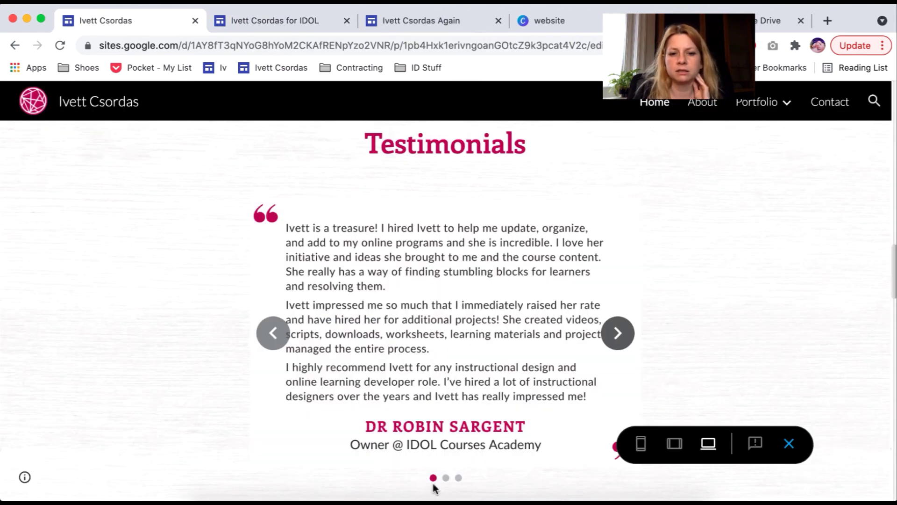
pyautogui.click(279, 19)
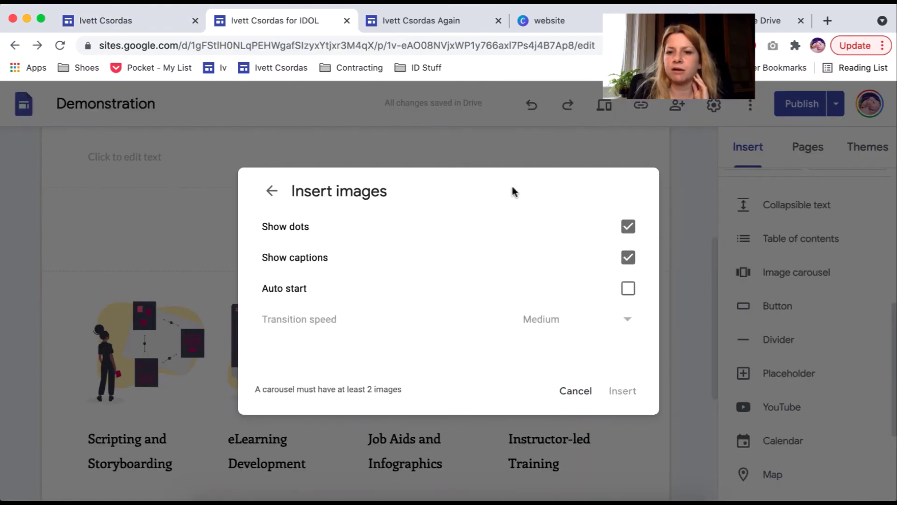
pyautogui.click(575, 391)
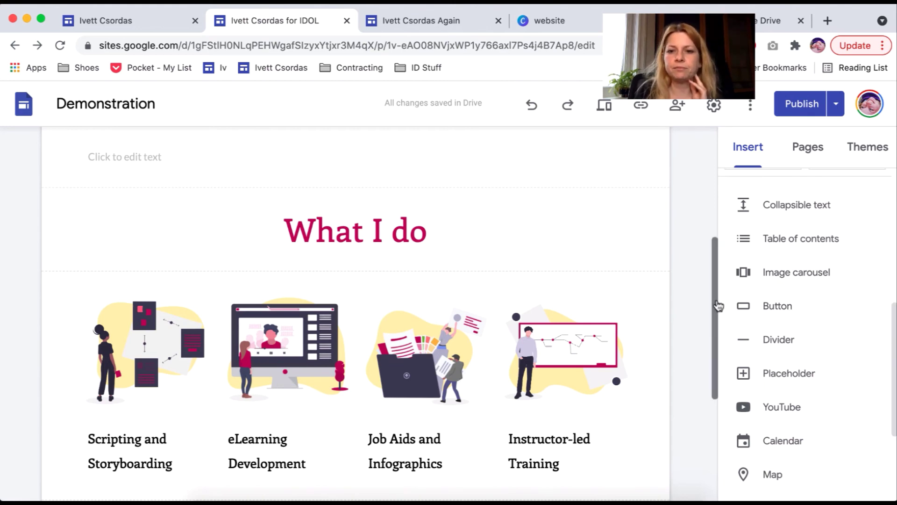
# - Insert a button named "Contact me" linked to the Contact Me page on the Home page, and widen it
pyautogui.scroll(-3, 717, 306)
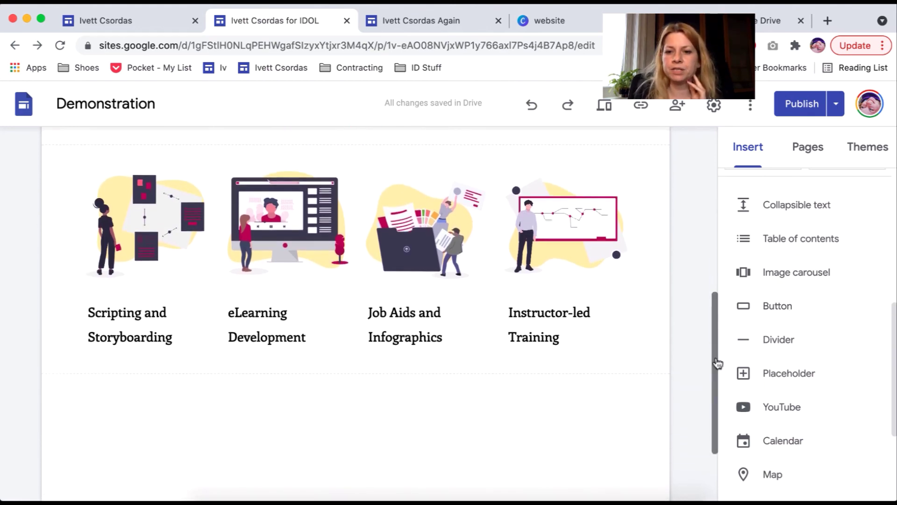
pyautogui.click(778, 307)
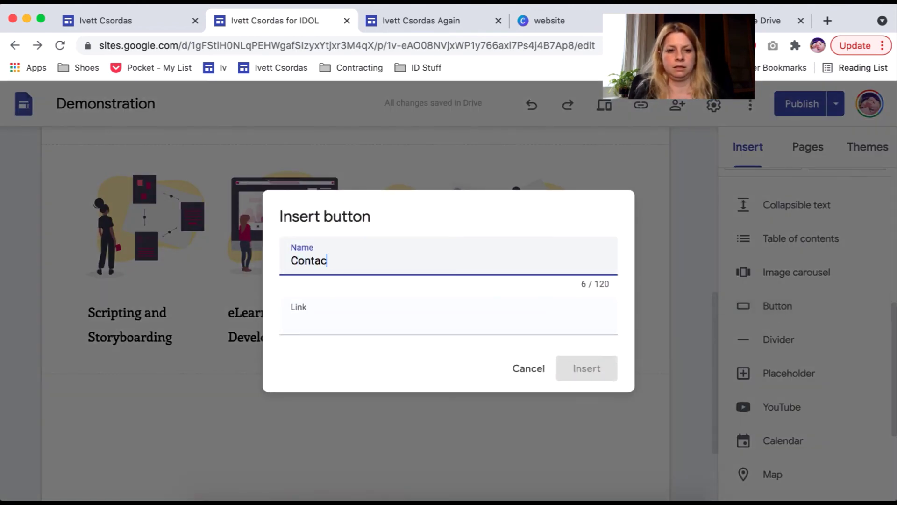
pyautogui.click(325, 326)
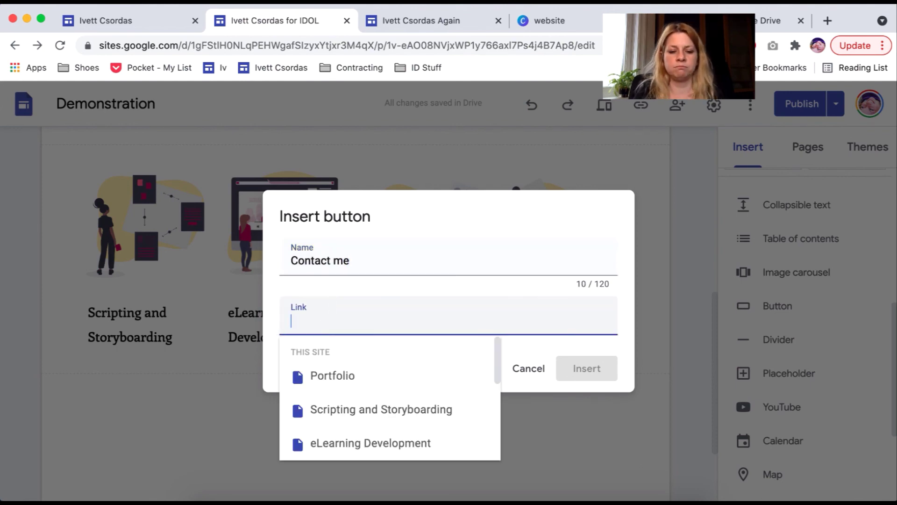
pyautogui.write('conta')
pyautogui.click(334, 377)
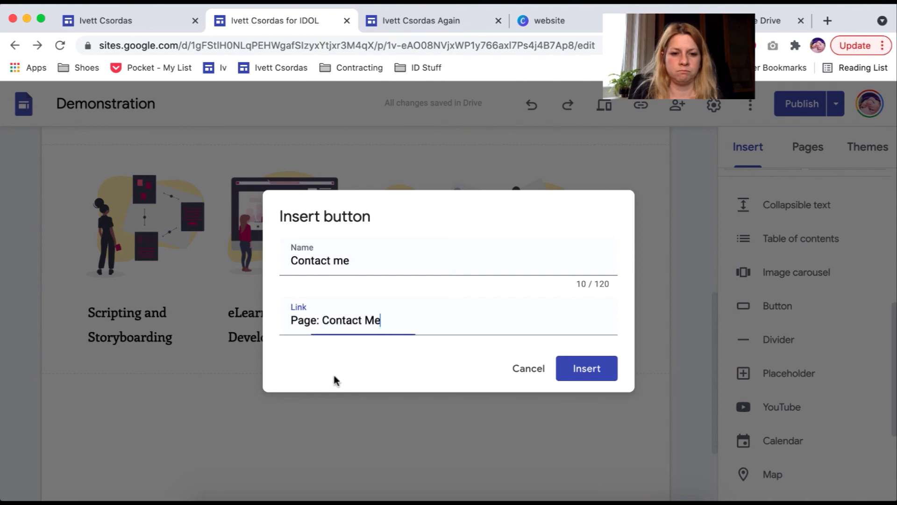
pyautogui.click(595, 374)
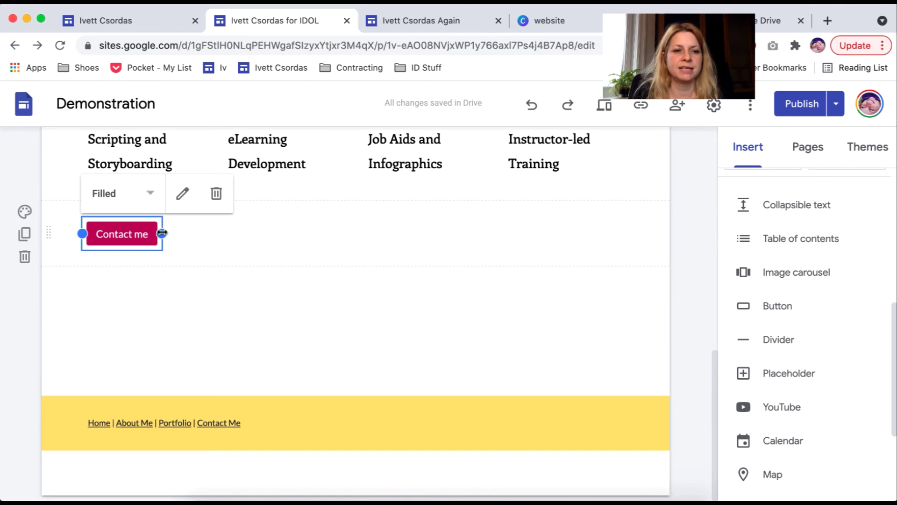
pyautogui.moveTo(161, 233); pyautogui.dragTo(207, 232)
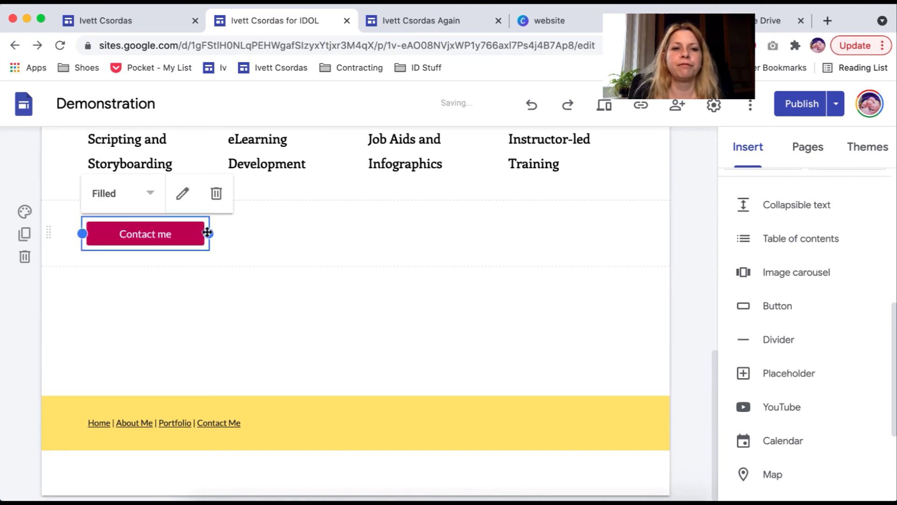
# - Try the Outlined and Text styles on the Contact me button, and view its name and link settings without editing them
pyautogui.click(145, 196)
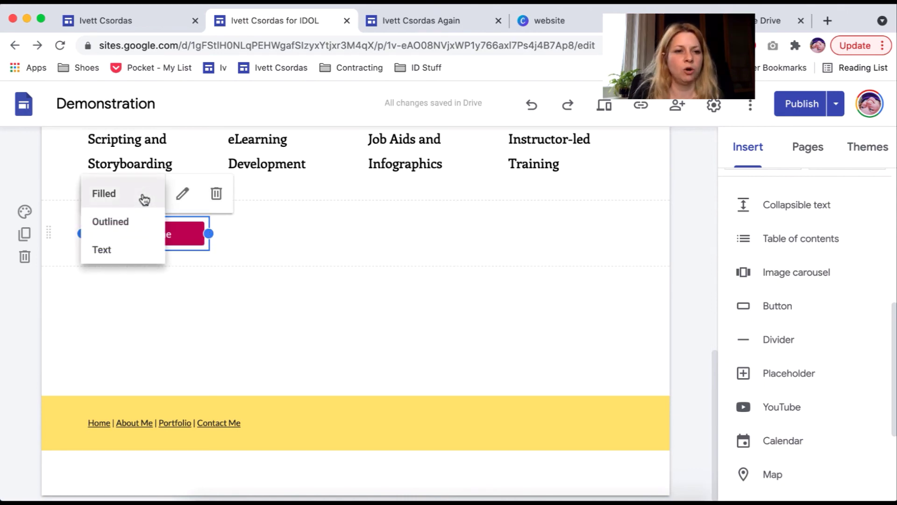
pyautogui.click(132, 232)
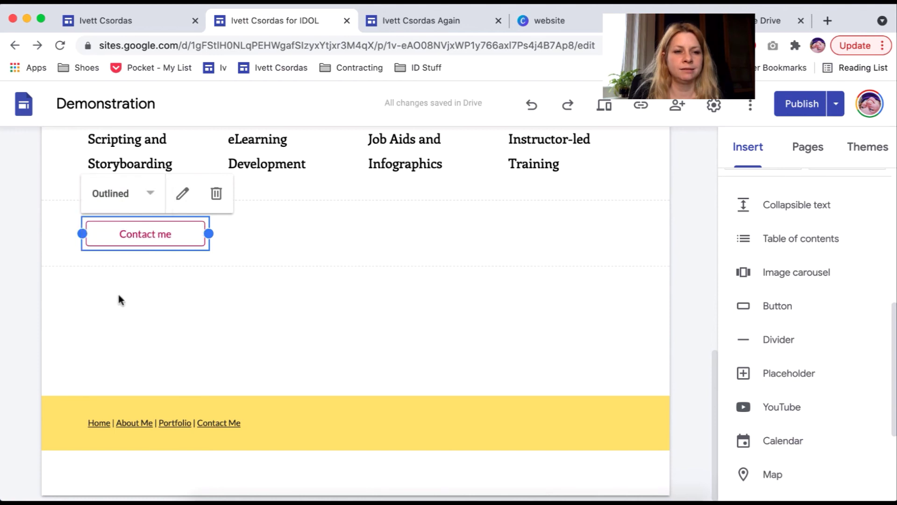
pyautogui.click(131, 200)
pyautogui.click(126, 252)
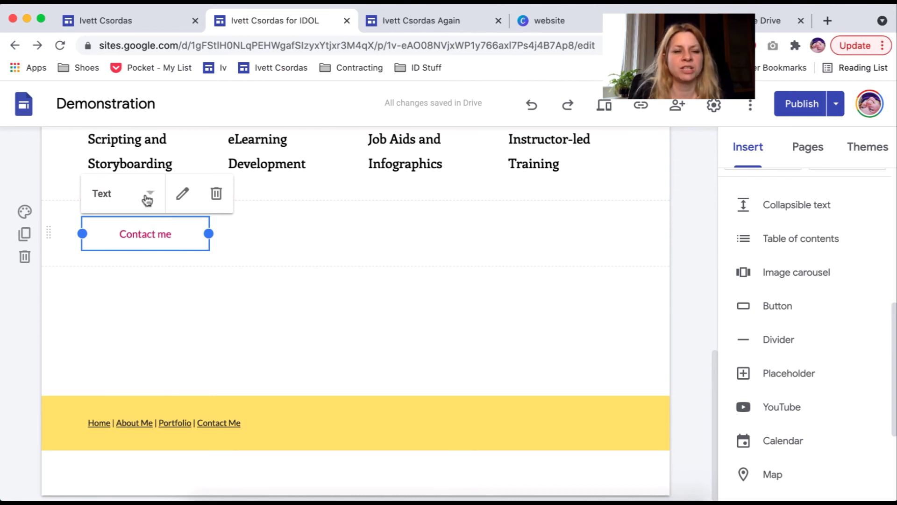
pyautogui.click(184, 193)
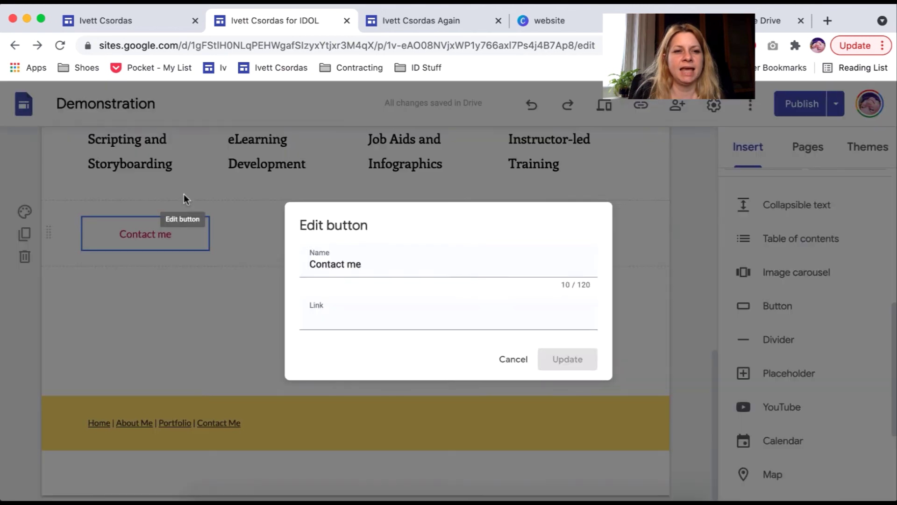
pyautogui.click(531, 370)
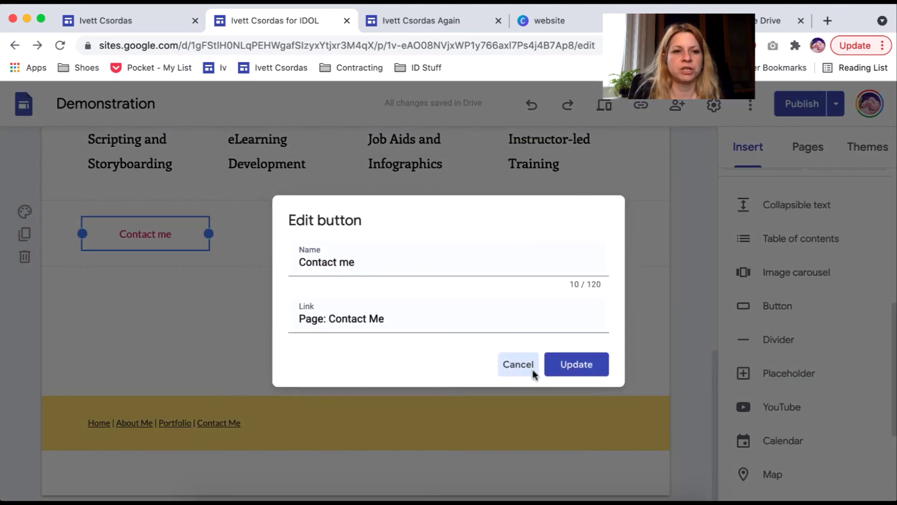
# - Set the Contact me button's style to Filled and move it within its row to below Instructor-led Training
pyautogui.click(140, 195)
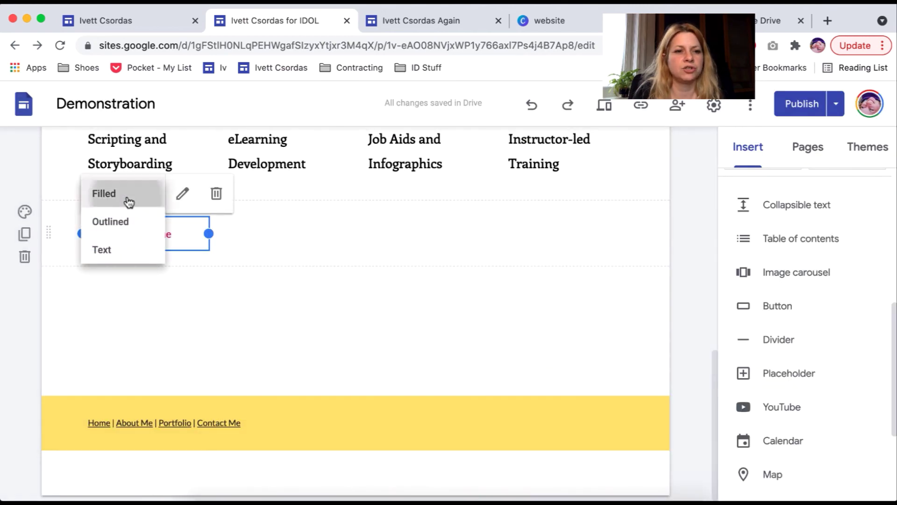
pyautogui.click(127, 196)
pyautogui.moveTo(146, 234); pyautogui.dragTo(524, 243)
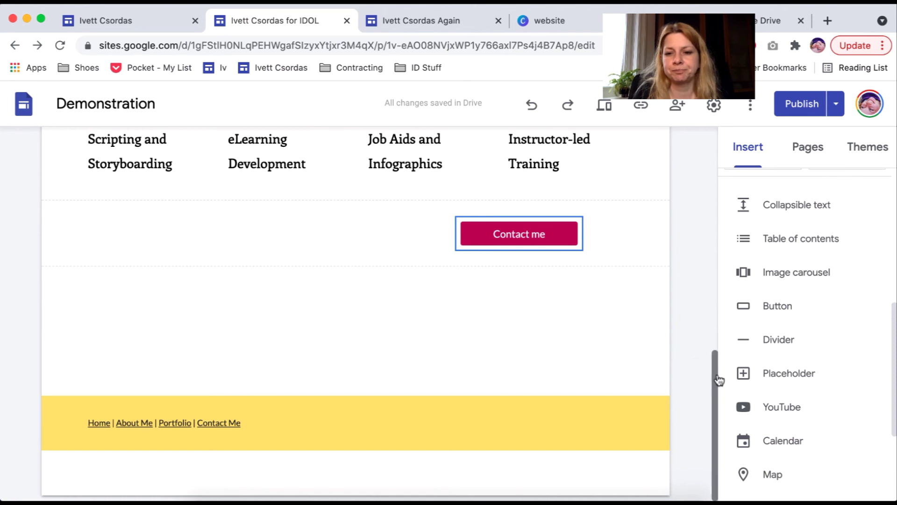
pyautogui.moveTo(714, 378); pyautogui.dragTo(714, 307)
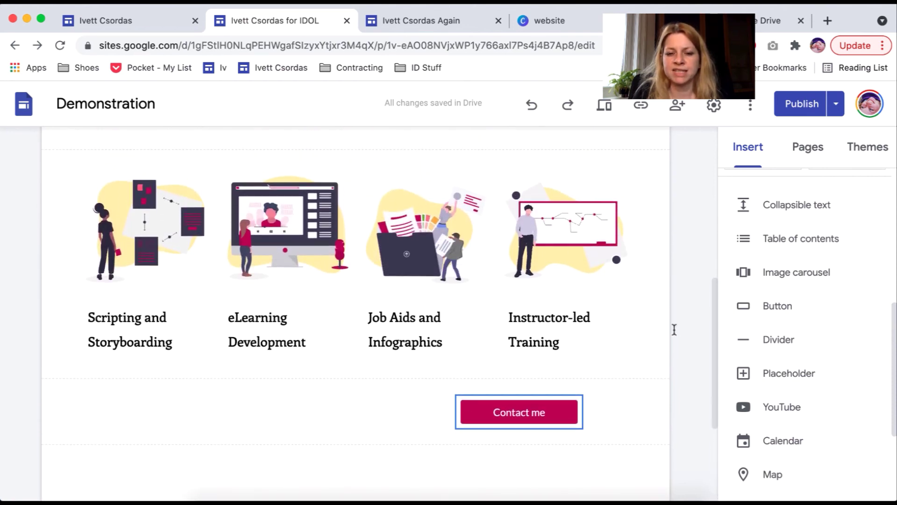
# - View the More about me button beneath the intro text on the finished portfolio's Home page and return to the Demonstration site
pyautogui.click(134, 18)
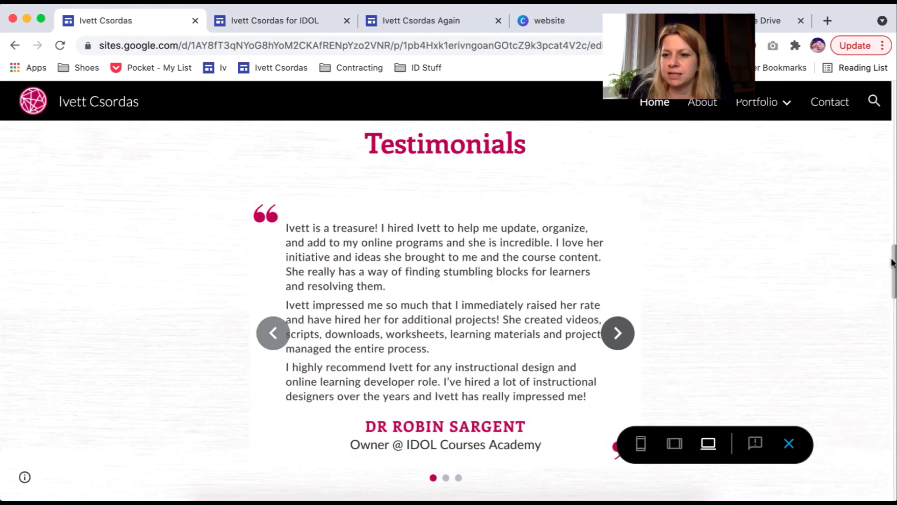
pyautogui.moveTo(891, 262); pyautogui.dragTo(893, 132)
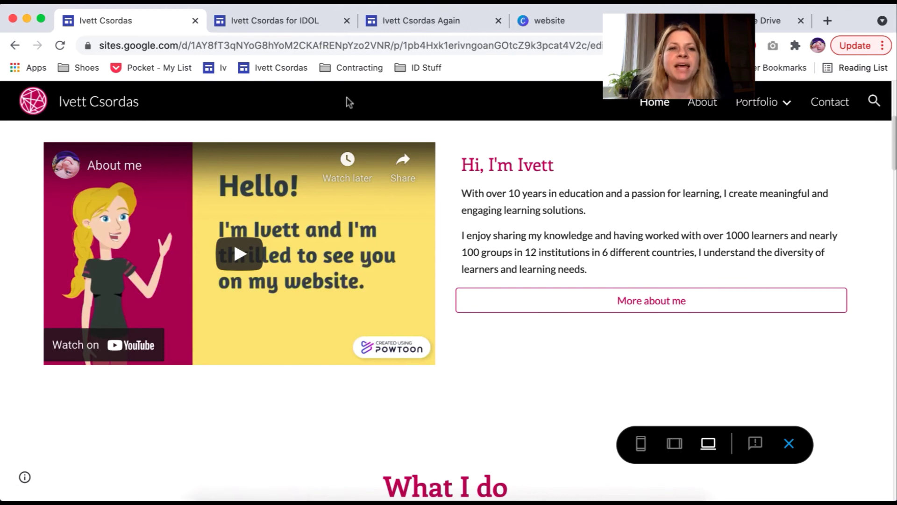
pyautogui.click(296, 25)
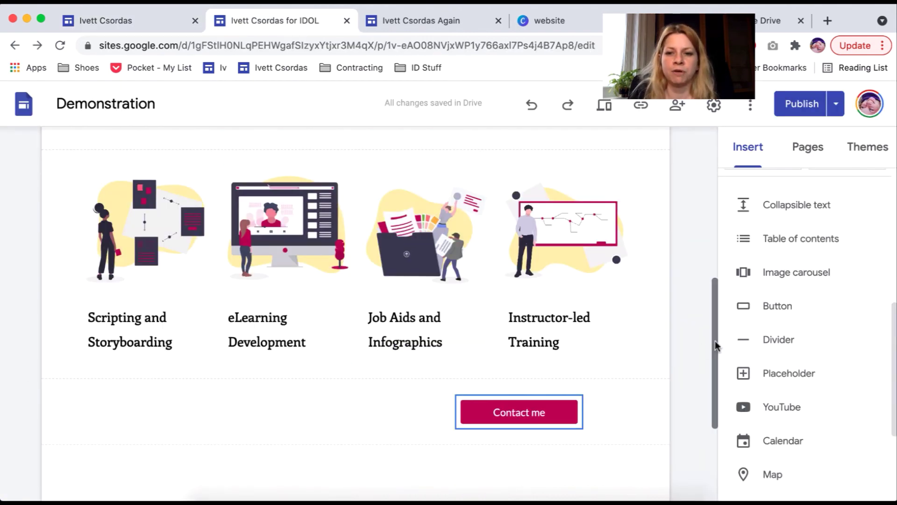
# - Move the Contact me button into the What I do section, directly beneath the heading
pyautogui.moveTo(715, 341); pyautogui.dragTo(715, 306)
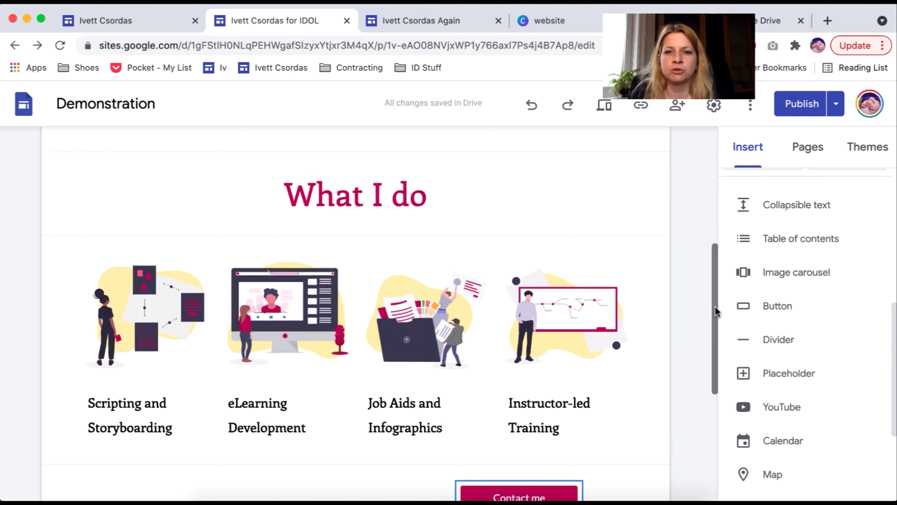
pyautogui.click(539, 202)
pyautogui.moveTo(610, 201); pyautogui.dragTo(629, 194)
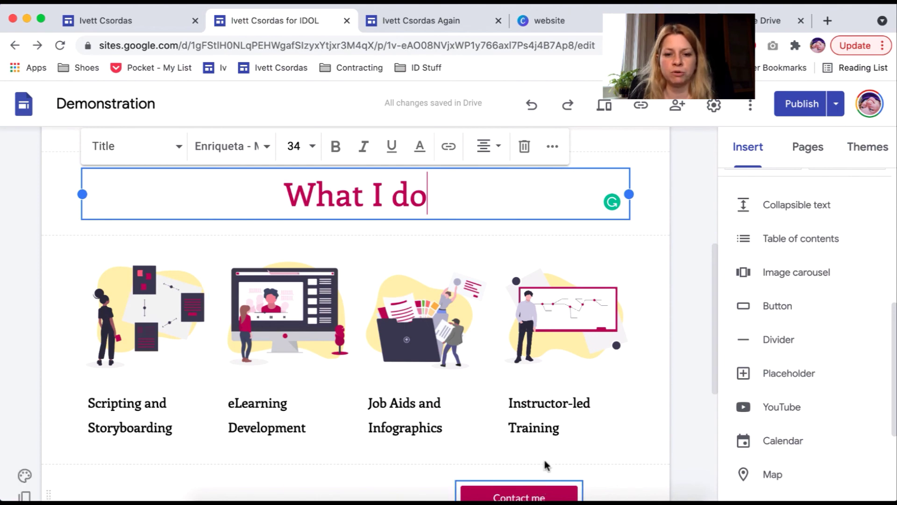
pyautogui.moveTo(545, 494); pyautogui.dragTo(343, 177)
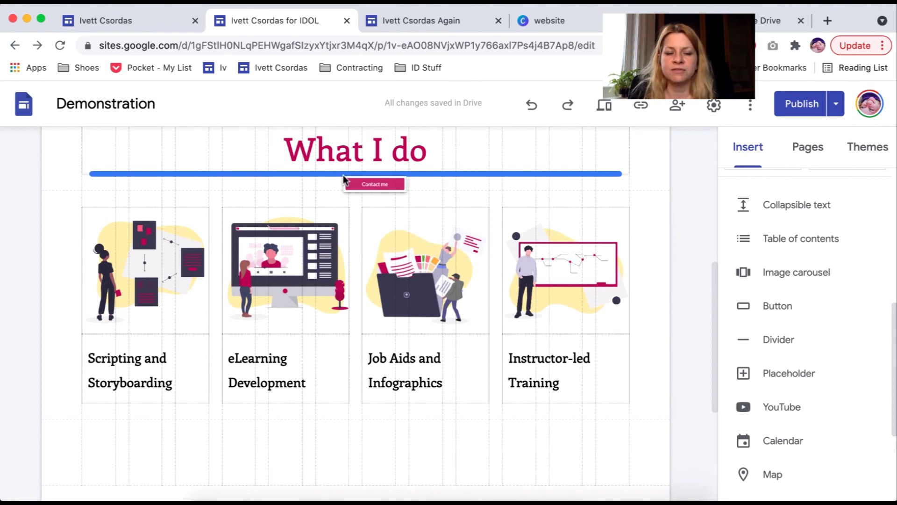
pyautogui.moveTo(343, 175); pyautogui.dragTo(343, 173)
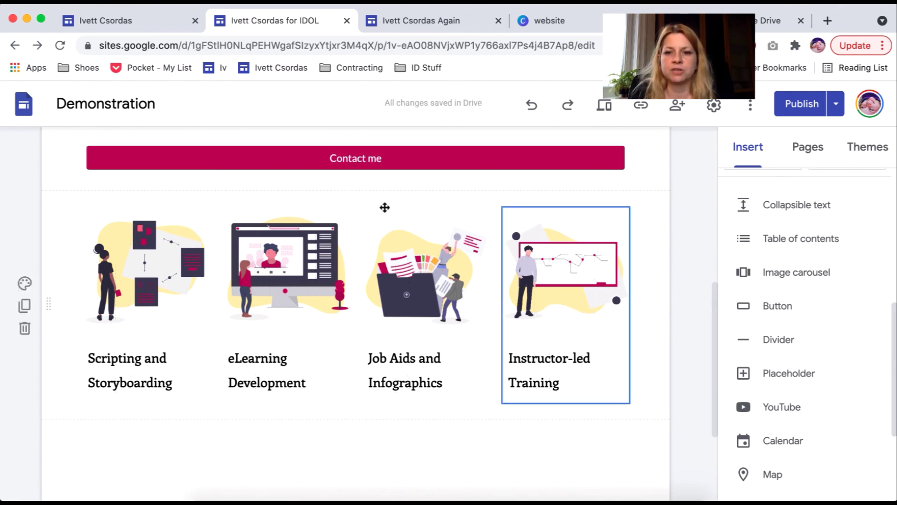
# - Narrow the What I do heading, along with the Contact me button beneath it, to about half the page width
pyautogui.moveTo(716, 337); pyautogui.dragTo(705, 285)
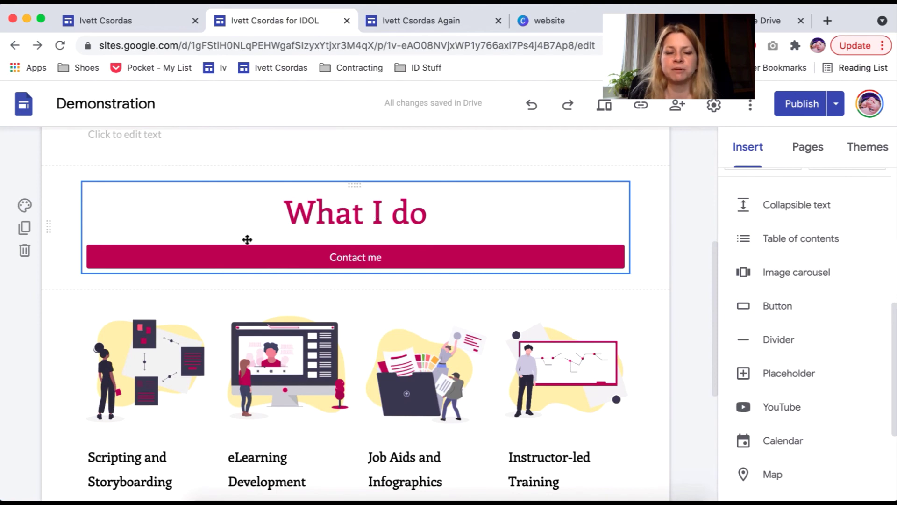
pyautogui.click(433, 216)
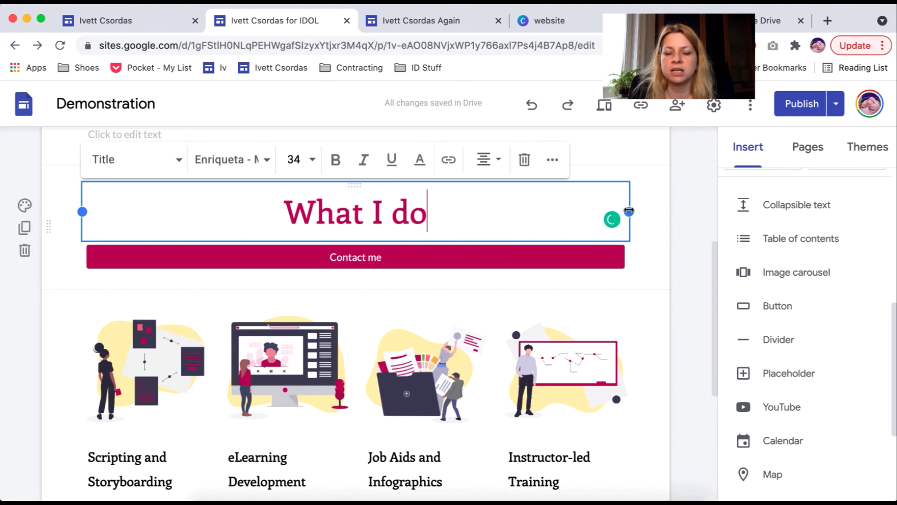
pyautogui.moveTo(628, 211); pyautogui.dragTo(395, 212)
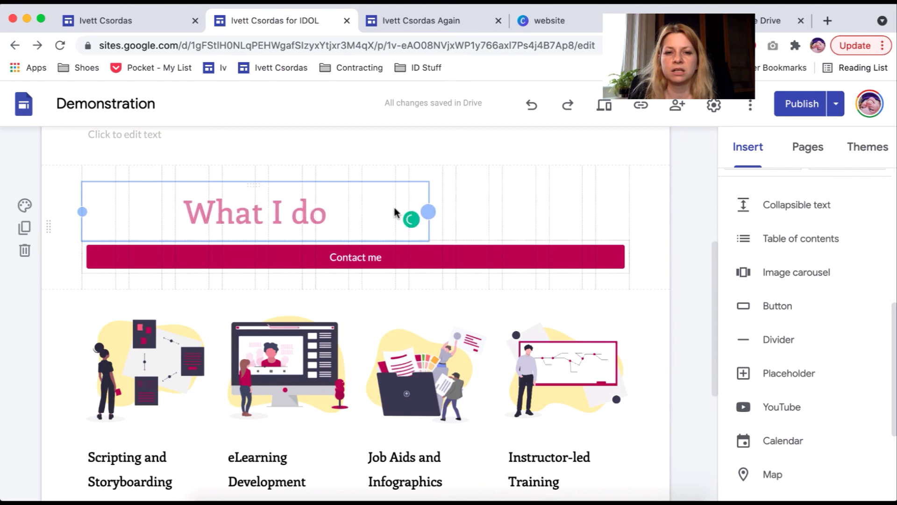
pyautogui.moveTo(394, 207); pyautogui.dragTo(395, 208)
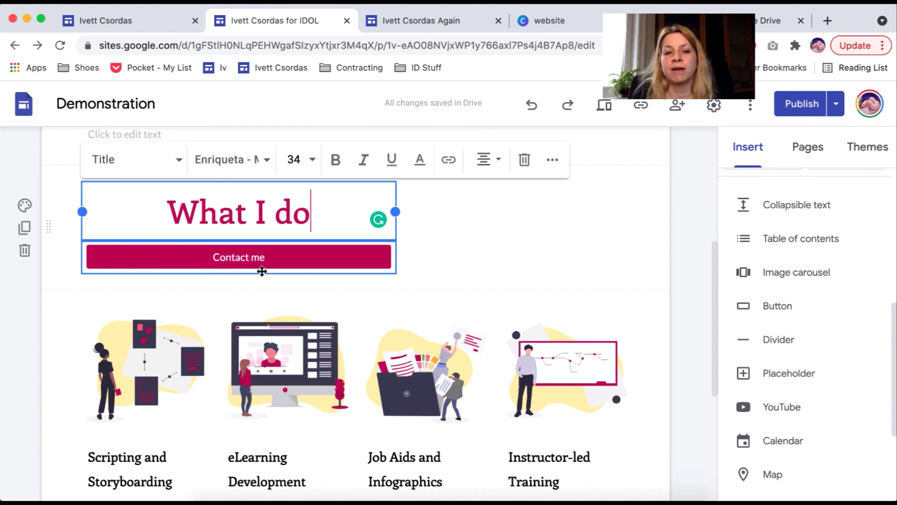
pyautogui.click(463, 271)
# - Move the Contact me button into its own section between the What I do heading and the illustration row
pyautogui.click(282, 257)
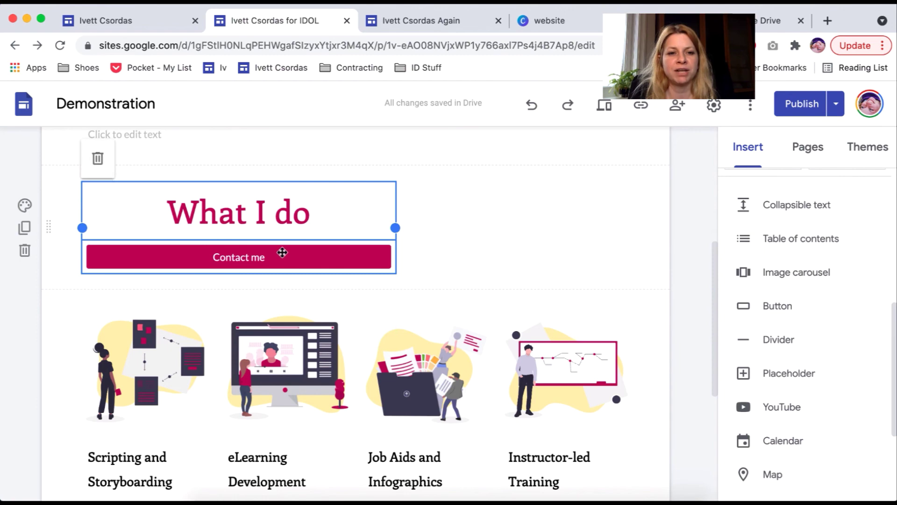
pyautogui.click(281, 251)
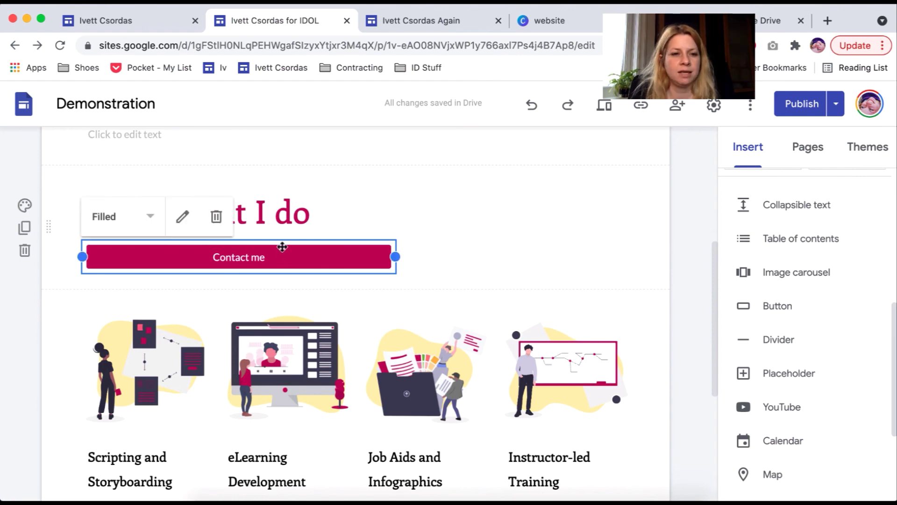
pyautogui.moveTo(300, 263); pyautogui.dragTo(237, 293)
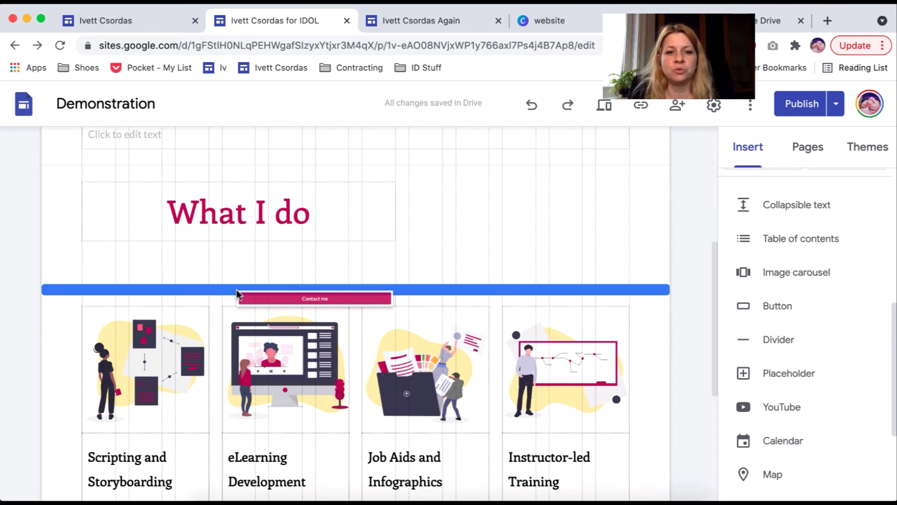
pyautogui.moveTo(237, 293); pyautogui.dragTo(236, 292)
pyautogui.scroll(-1, 285, 281)
pyautogui.click(296, 225)
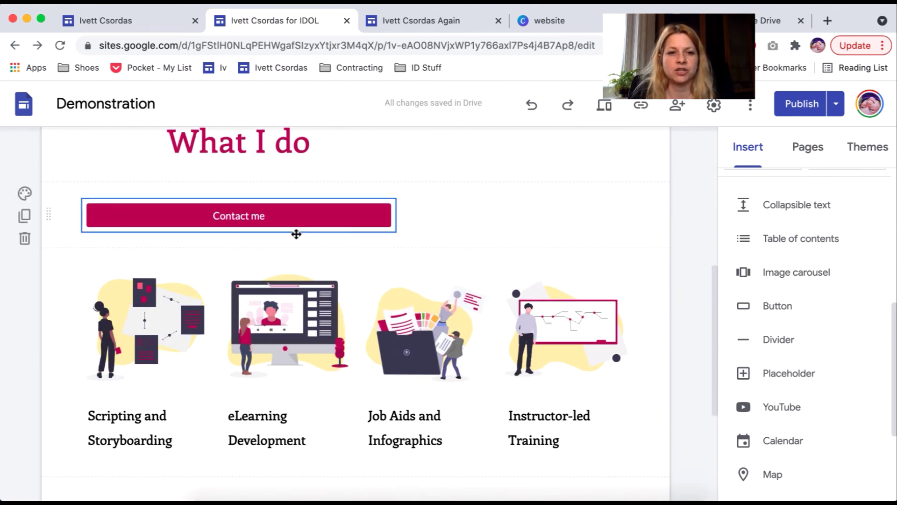
# - Shrink the Contact me button to just fit its label and shift it slightly right, above the first illustration
pyautogui.moveTo(395, 216); pyautogui.dragTo(206, 173)
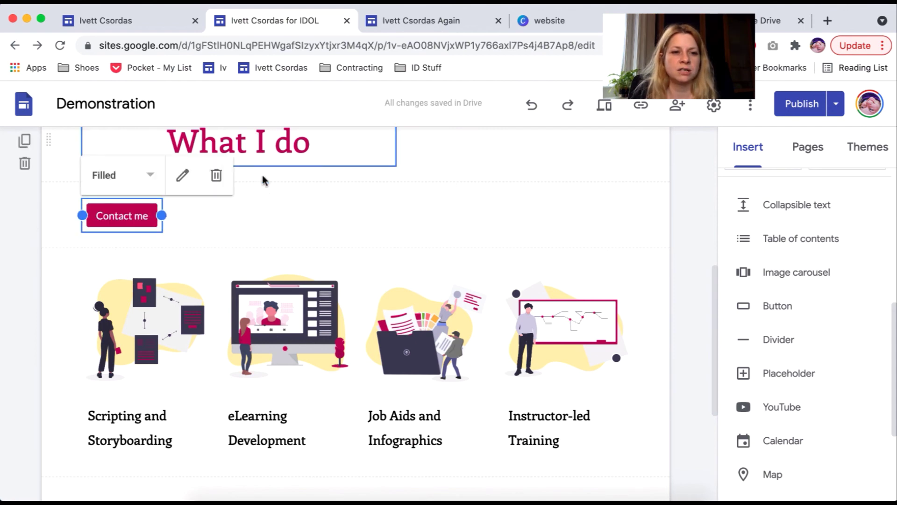
pyautogui.moveTo(119, 219); pyautogui.dragTo(167, 225)
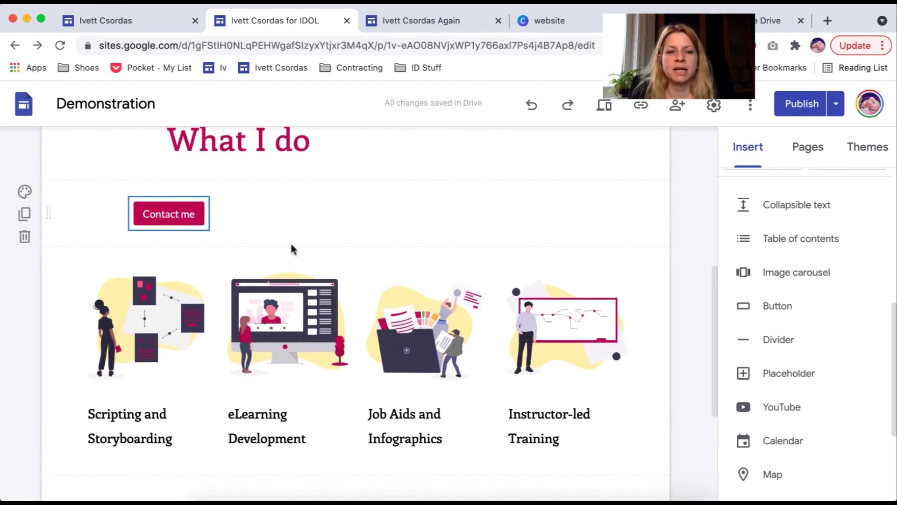
# - Preview the Home page at phone size to check the heading and Contact me button, and return to editing
pyautogui.scroll(5, 291, 247)
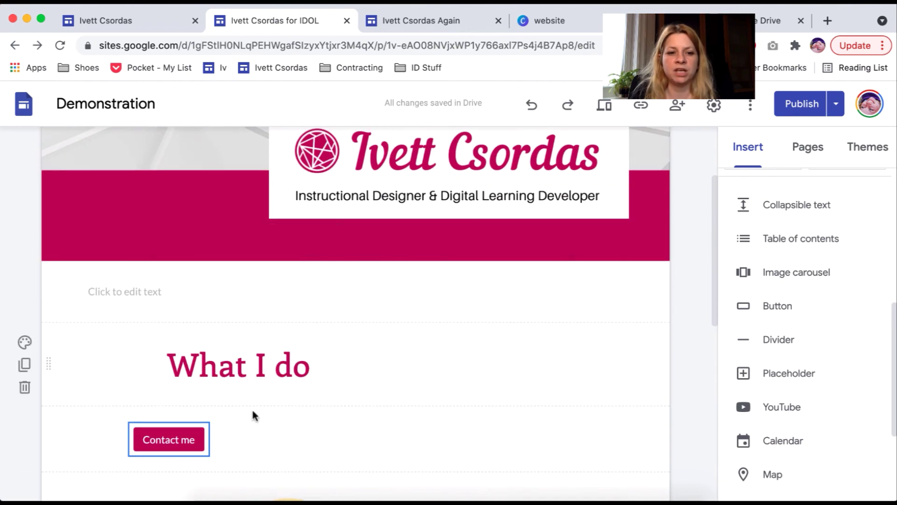
pyautogui.click(605, 113)
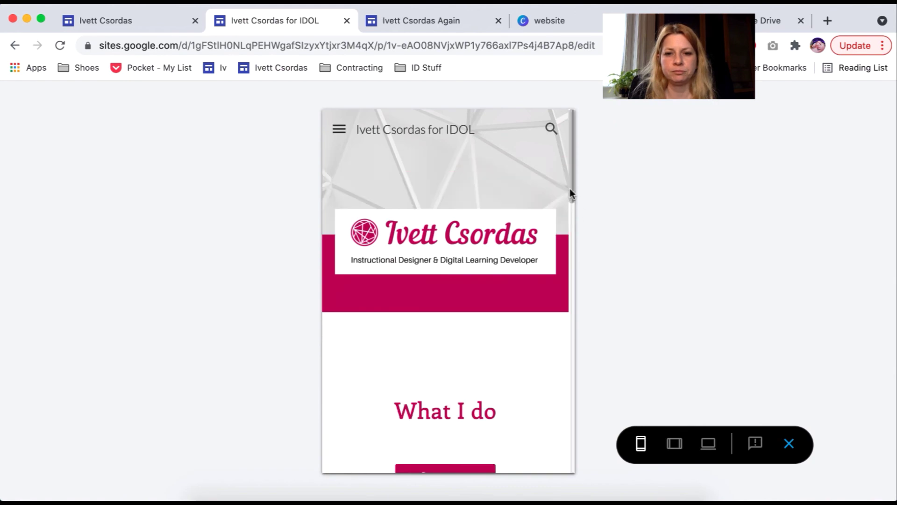
pyautogui.moveTo(570, 191); pyautogui.dragTo(570, 220)
pyautogui.click(788, 445)
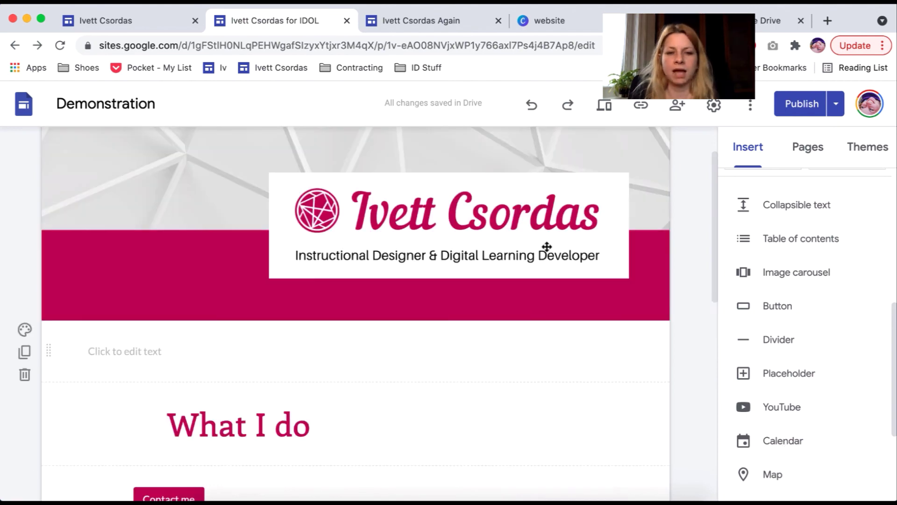
# - Insert a divider between the Contact me button and the row of four illustrations
pyautogui.moveTo(714, 209); pyautogui.dragTo(691, 259)
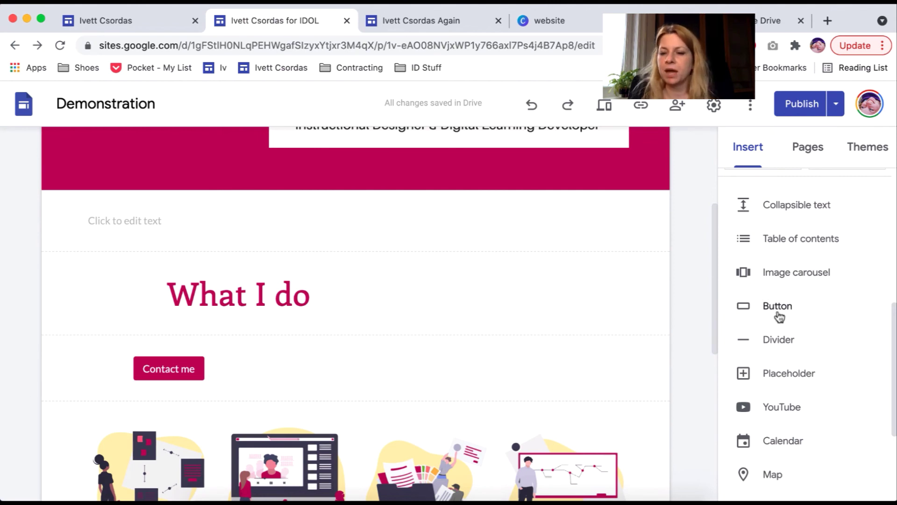
pyautogui.click(766, 340)
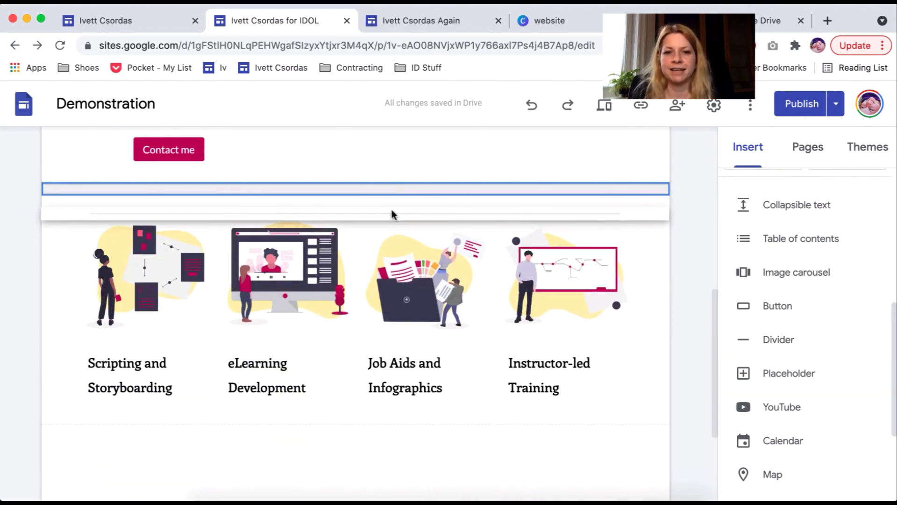
pyautogui.click(393, 199)
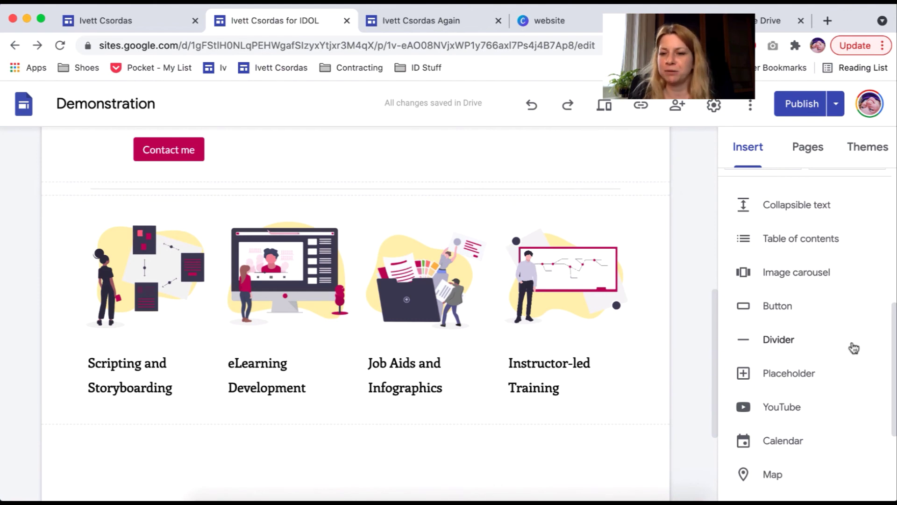
# - Insert a placeholder above the illustration row to show the element, and delete it again
pyautogui.click(779, 379)
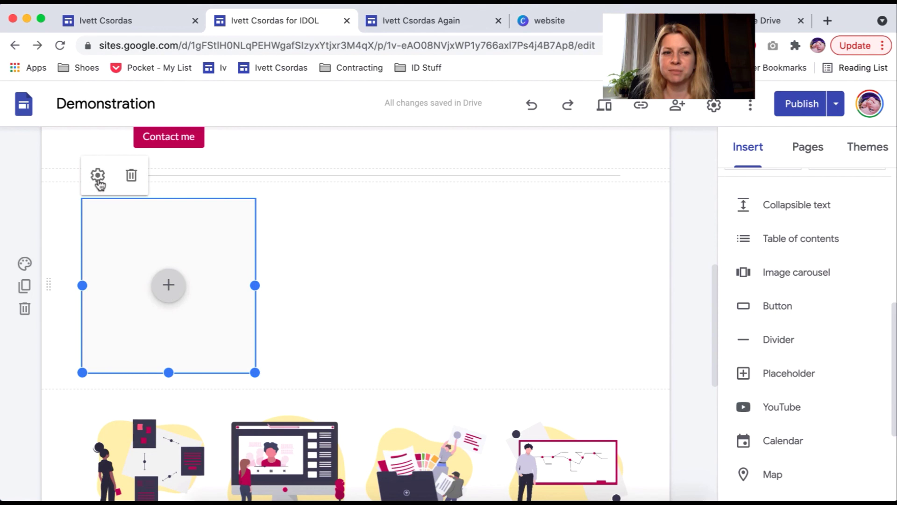
pyautogui.click(131, 176)
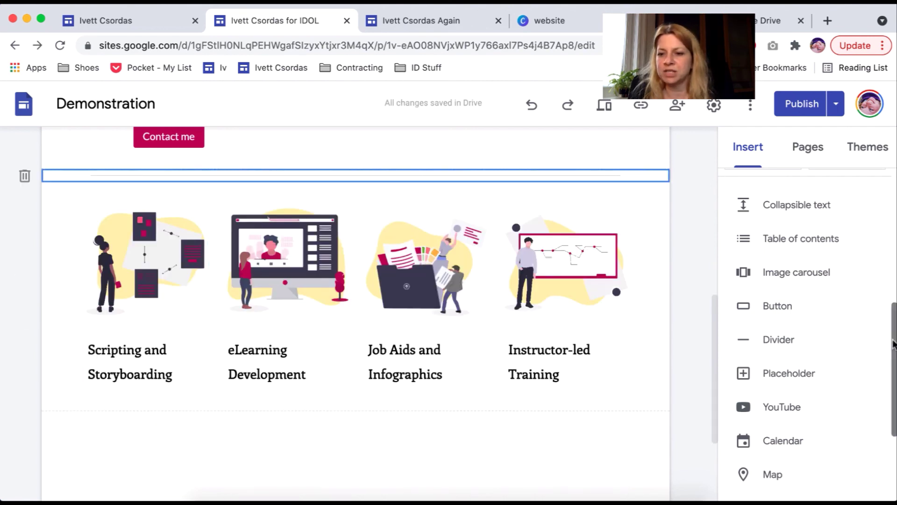
pyautogui.moveTo(894, 343); pyautogui.dragTo(894, 409)
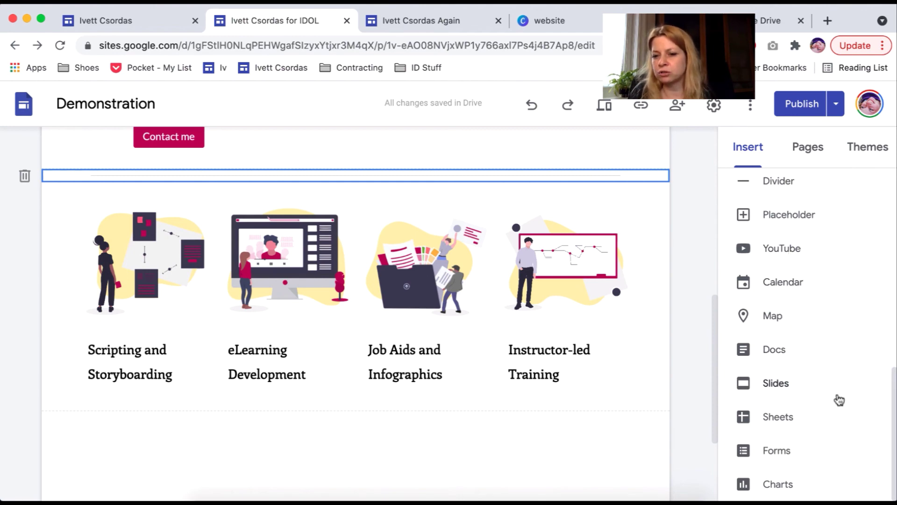
pyautogui.moveTo(892, 439); pyautogui.dragTo(894, 234)
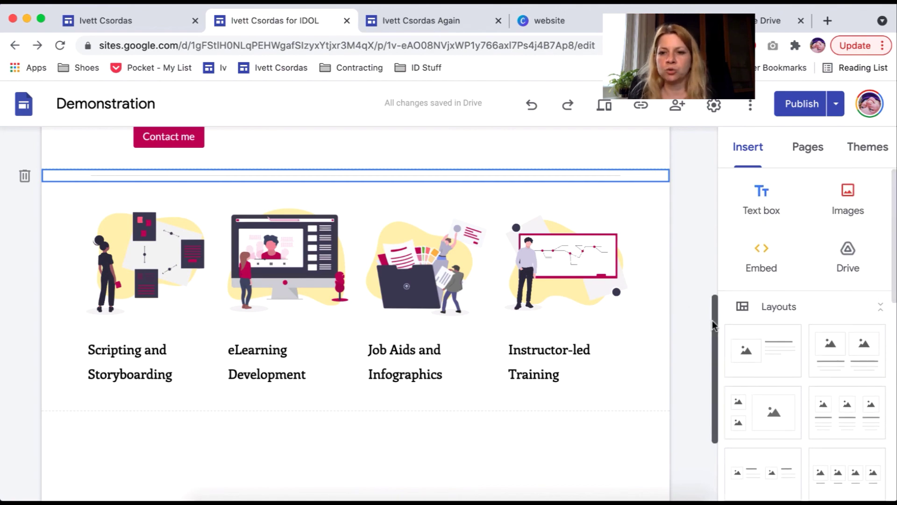
pyautogui.scroll(10, 712, 320)
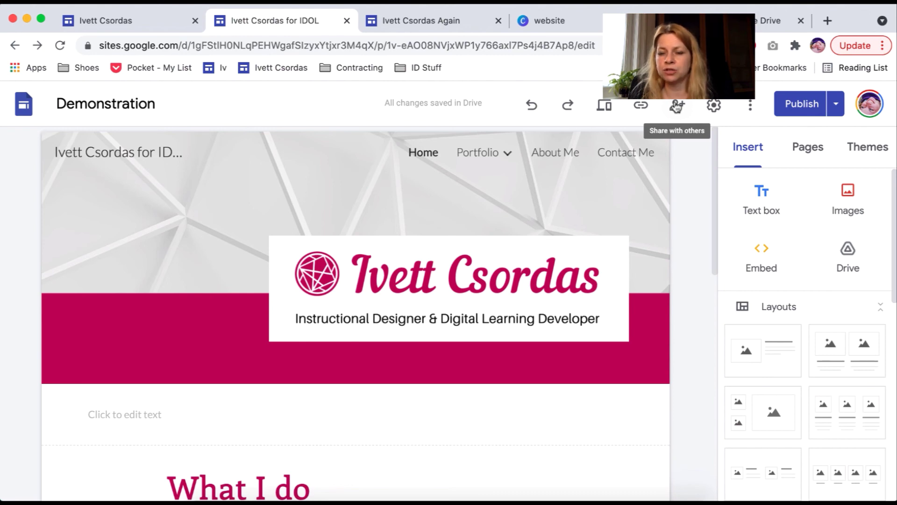
# - Try the Side mode for the site's navigation and close the site settings
pyautogui.click(714, 106)
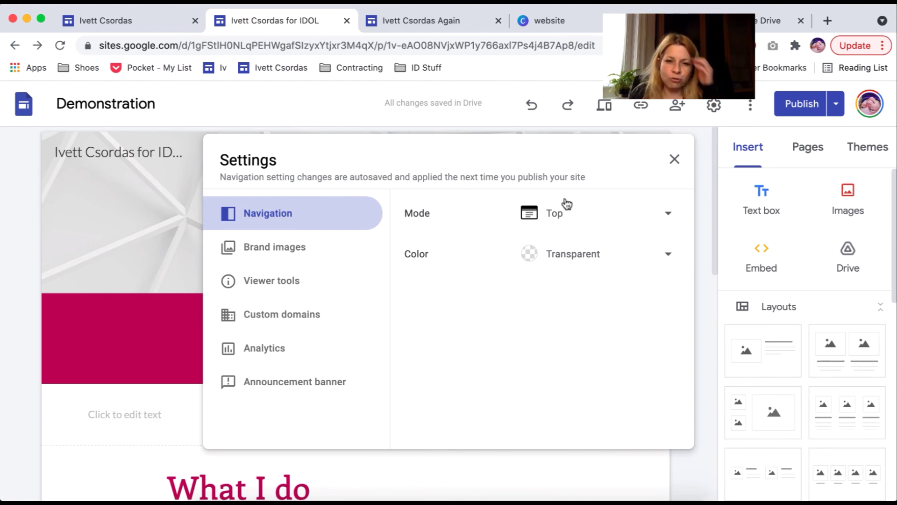
pyautogui.click(569, 214)
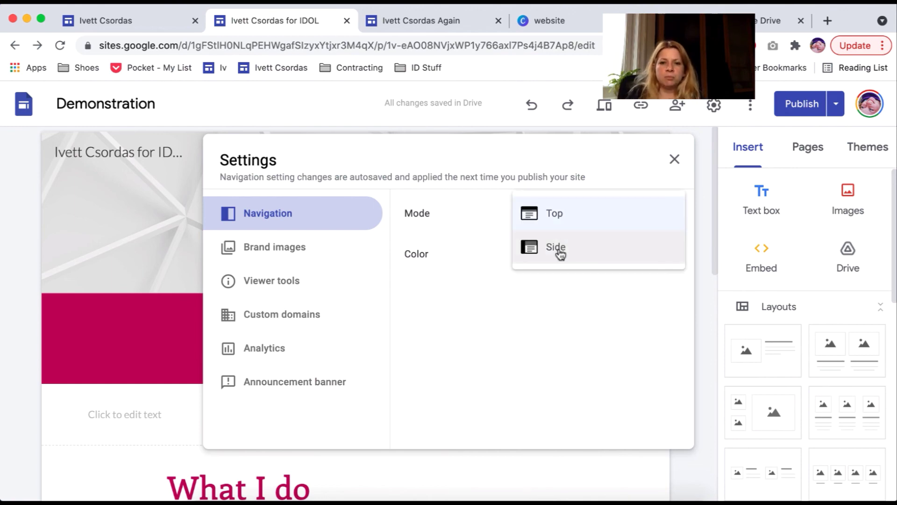
pyautogui.click(560, 253)
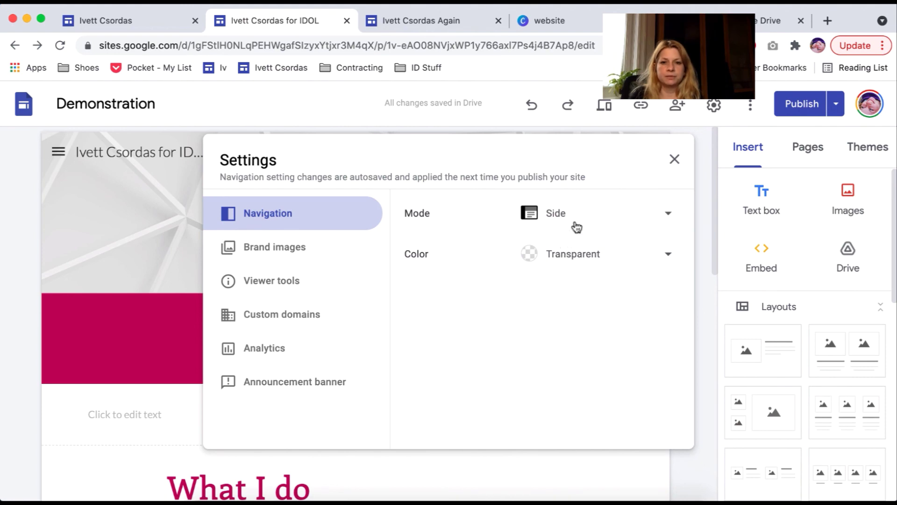
pyautogui.click(675, 161)
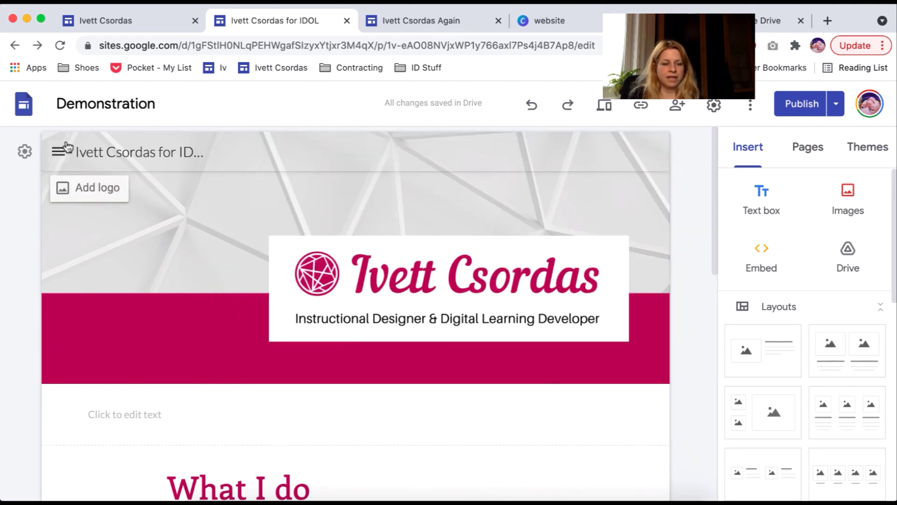
# - Expand and collapse the side navigation, preview the site at large-screen size, and return to editing
pyautogui.click(58, 152)
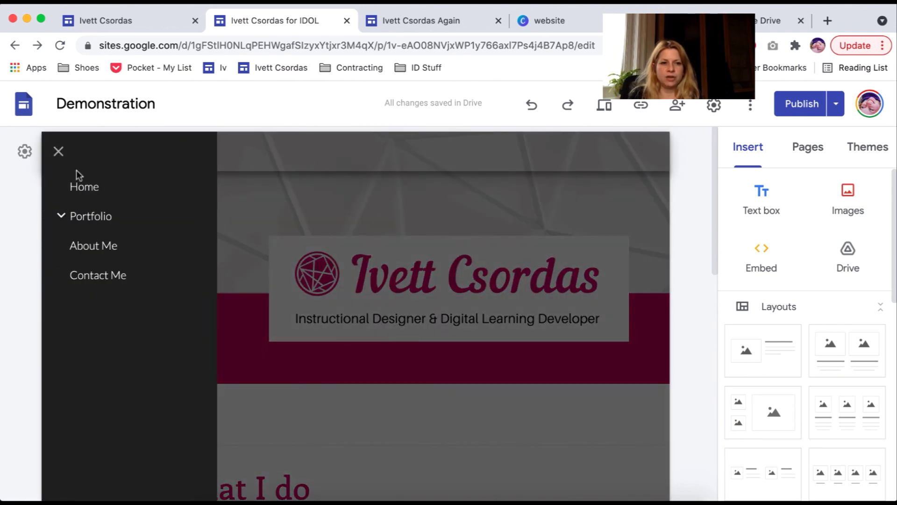
pyautogui.click(59, 153)
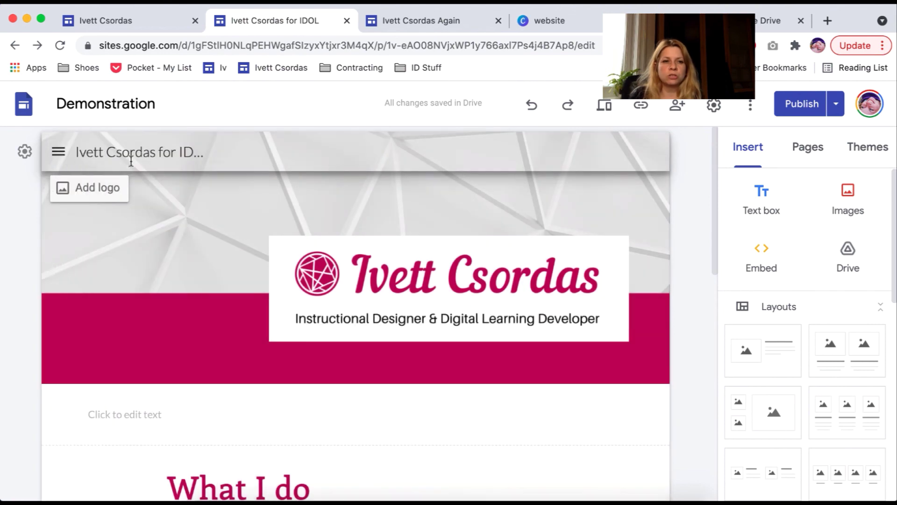
pyautogui.click(604, 107)
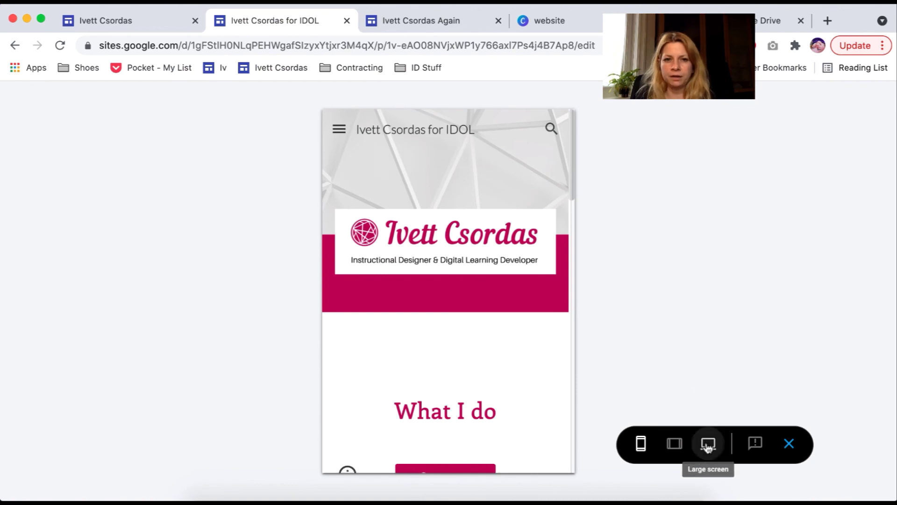
pyautogui.click(705, 445)
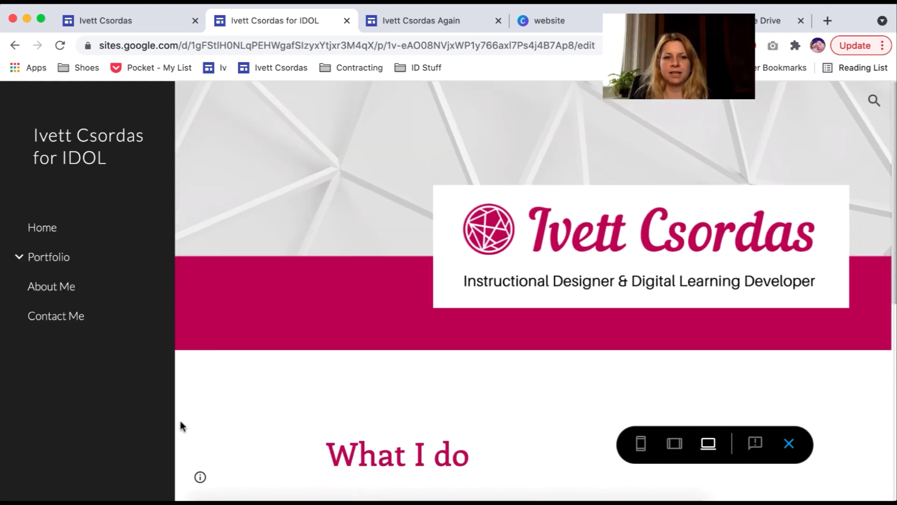
pyautogui.click(789, 444)
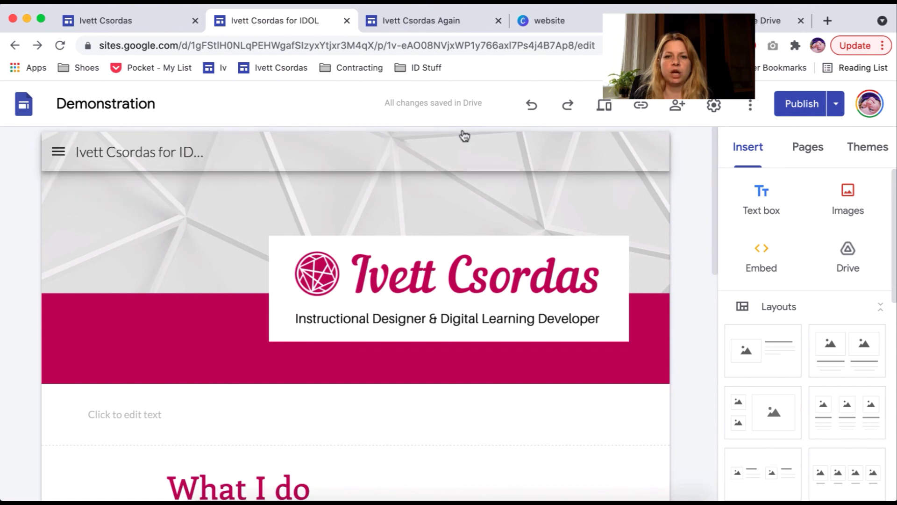
# - Set the site's navigation mode back to Top and close the site settings
pyautogui.click(712, 106)
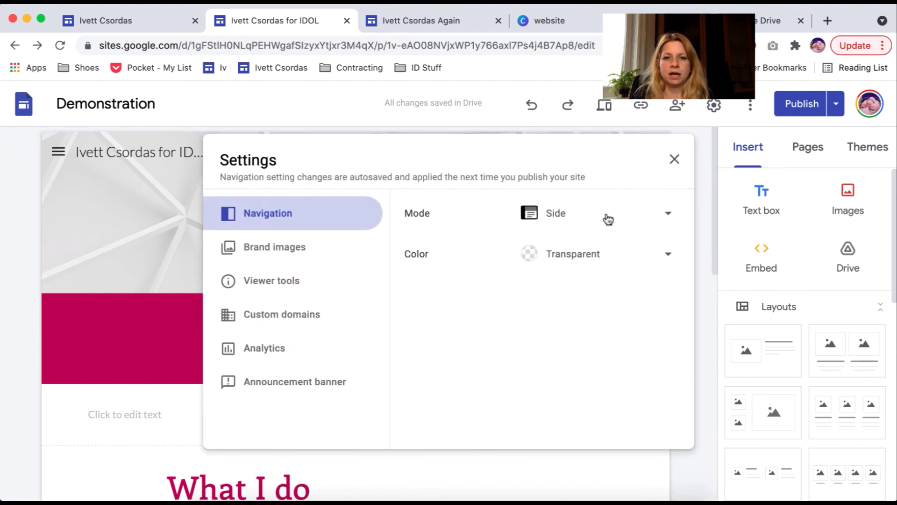
pyautogui.click(626, 218)
pyautogui.click(594, 192)
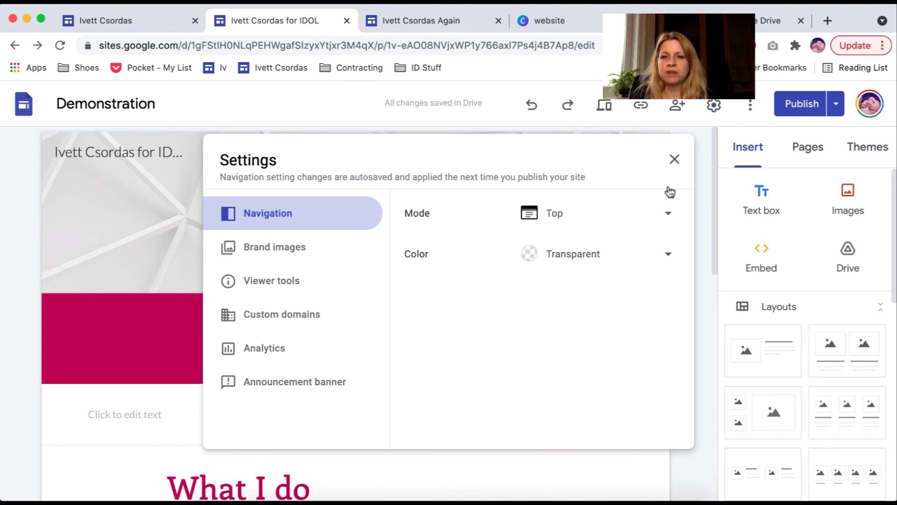
pyautogui.click(674, 159)
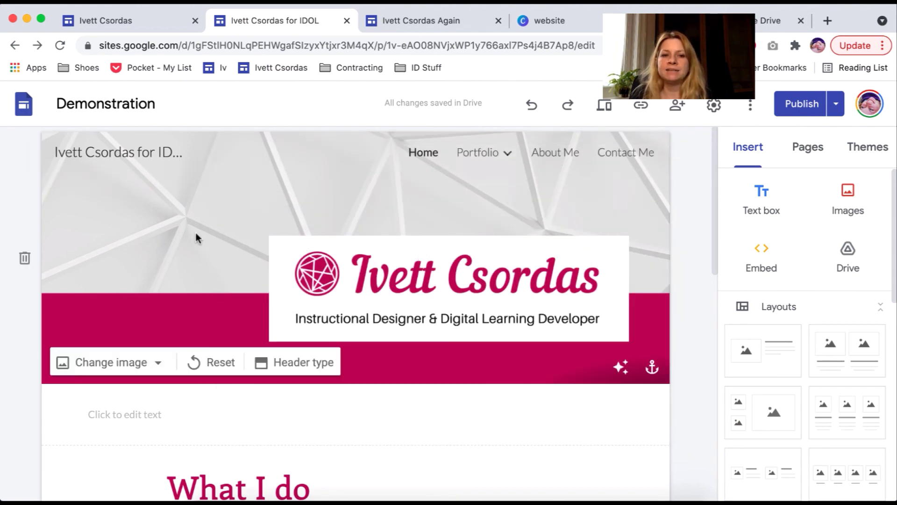
# - In the Little girl's website editor, try Black for the navigation color, settle on White, and close the site settings
pyautogui.hotkey('ctrl', 'Tab')
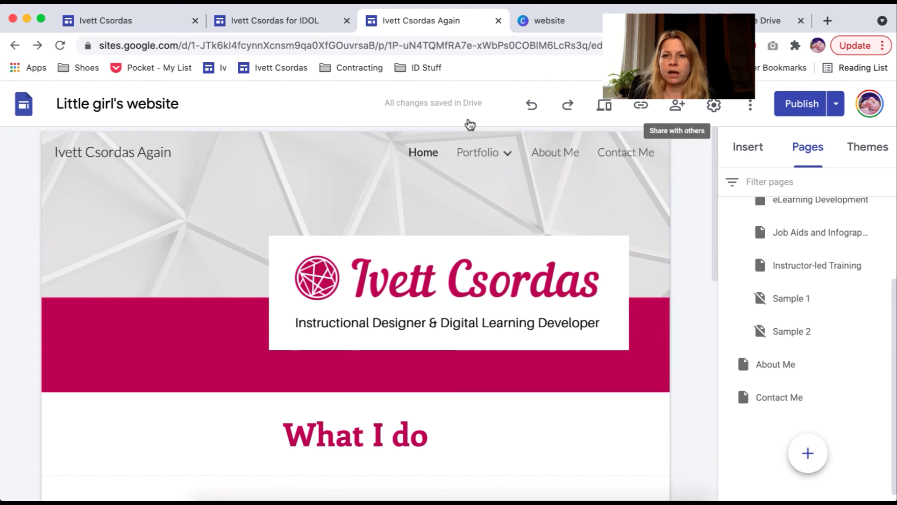
pyautogui.click(715, 106)
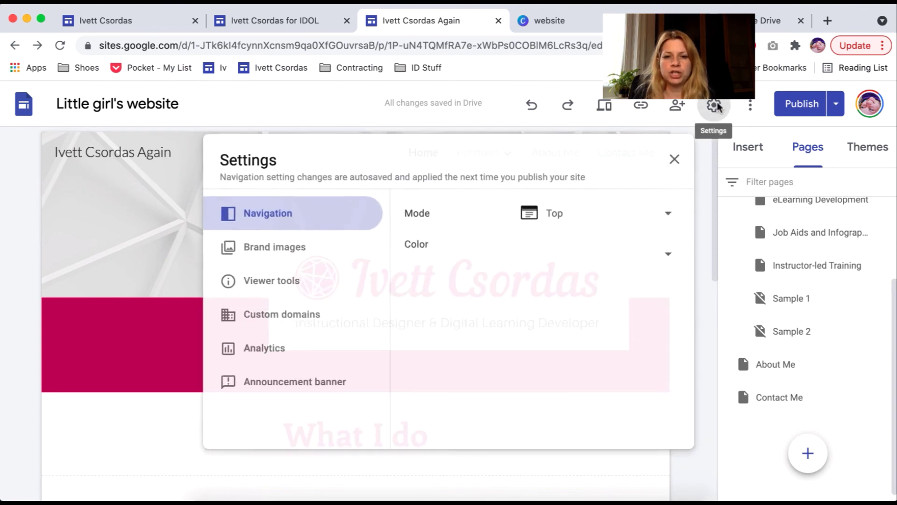
pyautogui.click(664, 262)
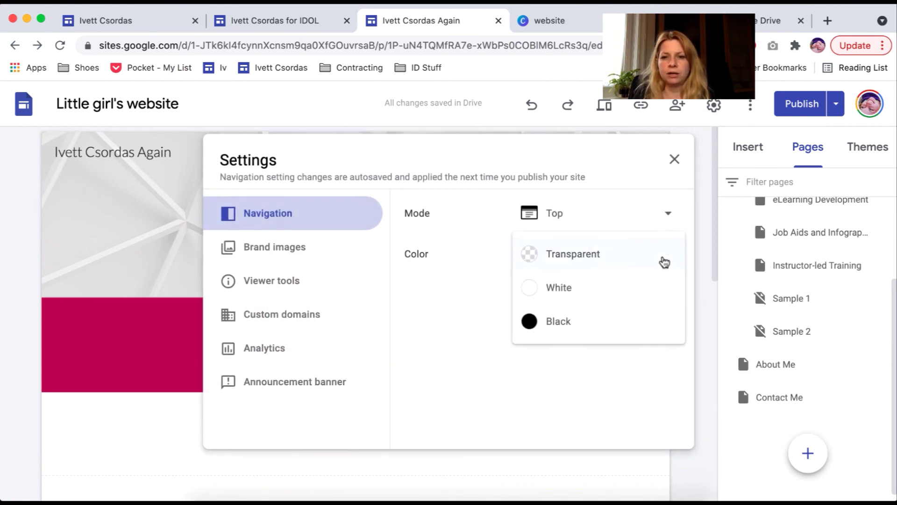
pyautogui.click(588, 329)
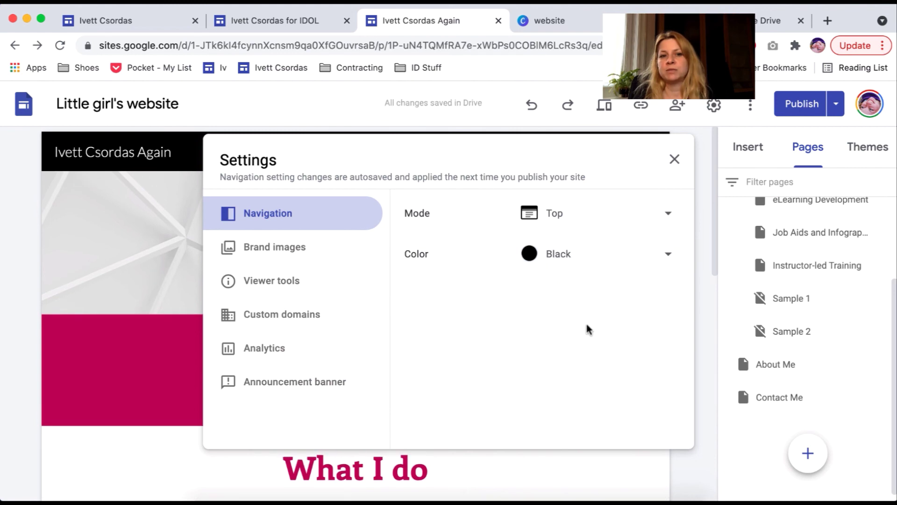
pyautogui.click(658, 257)
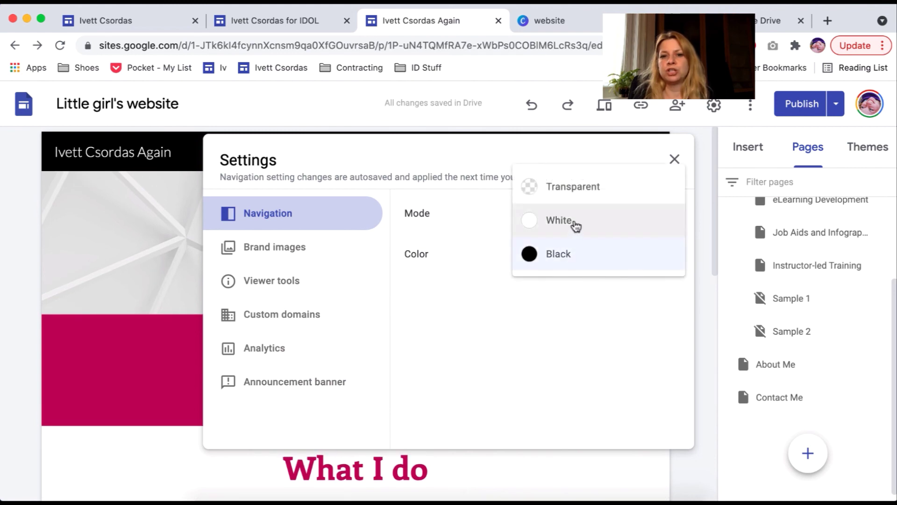
pyautogui.click(574, 226)
pyautogui.click(678, 160)
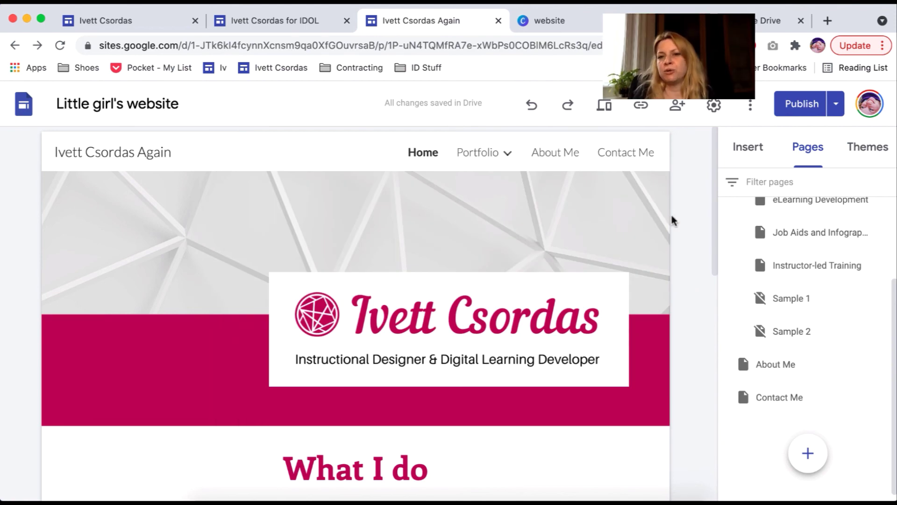
# - Upload logo.png from the WEBSITE folder's Branding subfolder as the site's logo in the brand images settings
pyautogui.click(712, 105)
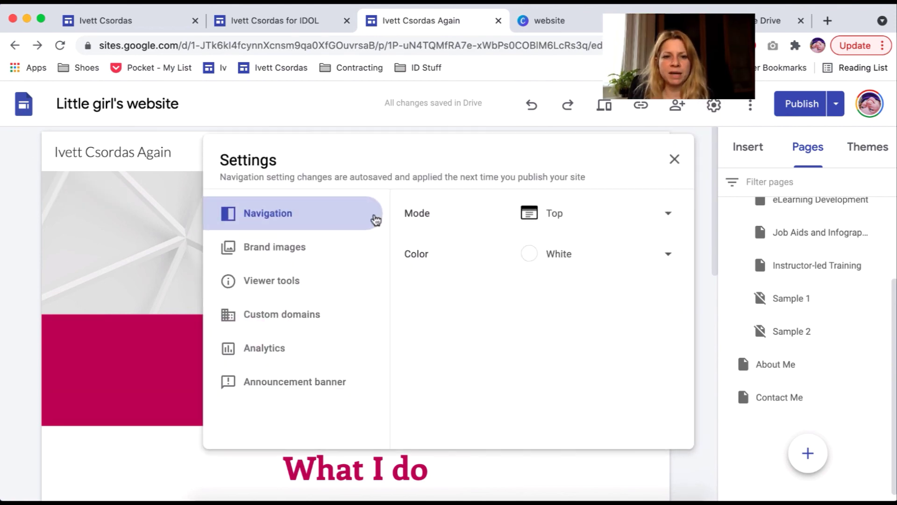
pyautogui.click(302, 251)
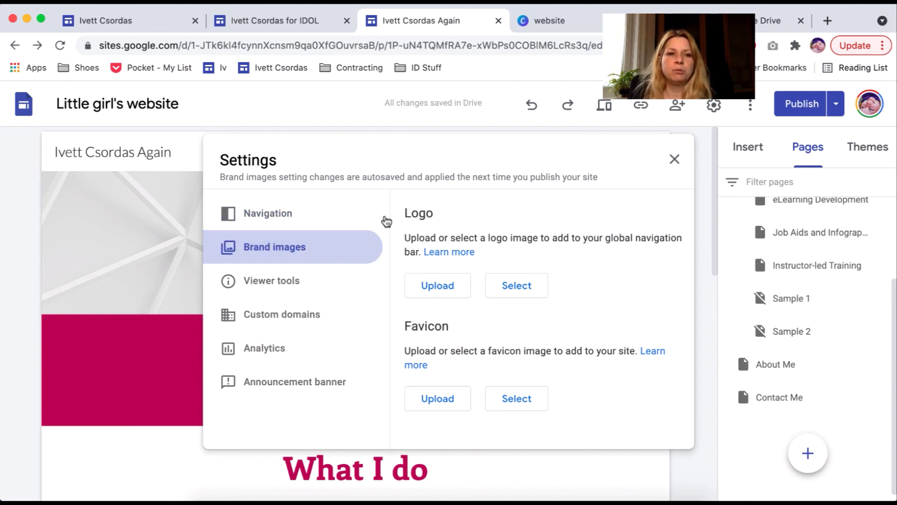
pyautogui.click(447, 293)
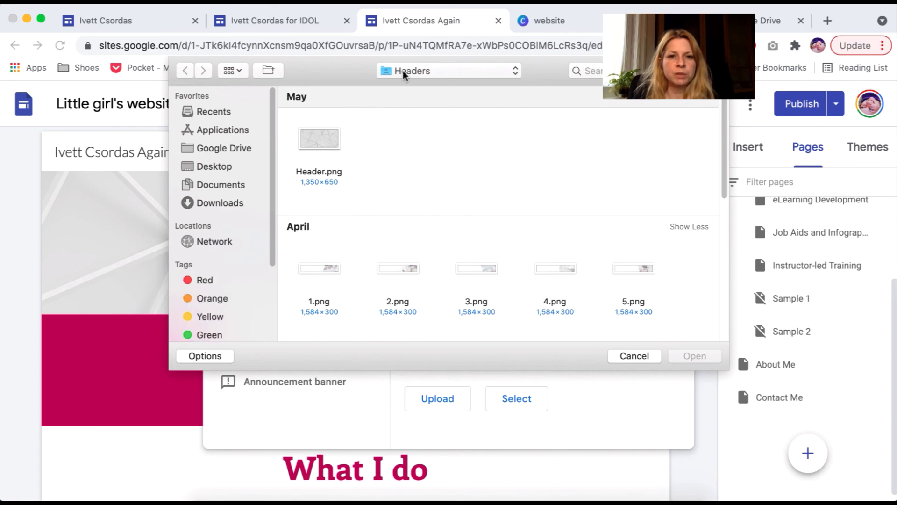
pyautogui.click(403, 73)
pyautogui.click(416, 86)
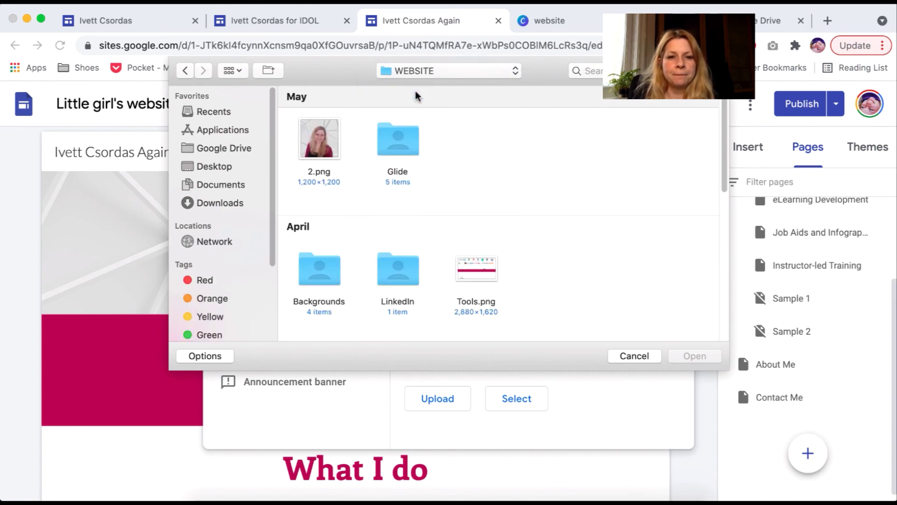
pyautogui.moveTo(725, 166); pyautogui.dragTo(725, 295)
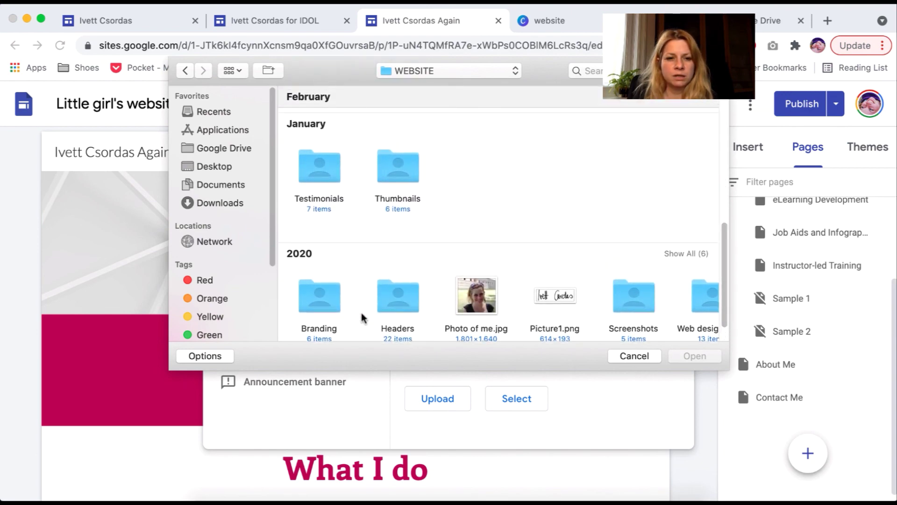
pyautogui.doubleClick(308, 306)
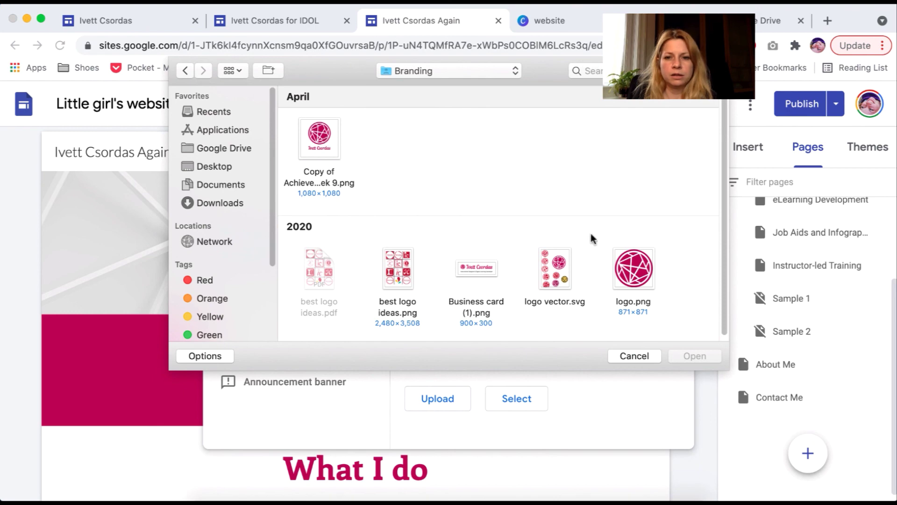
pyautogui.click(625, 269)
pyautogui.click(694, 354)
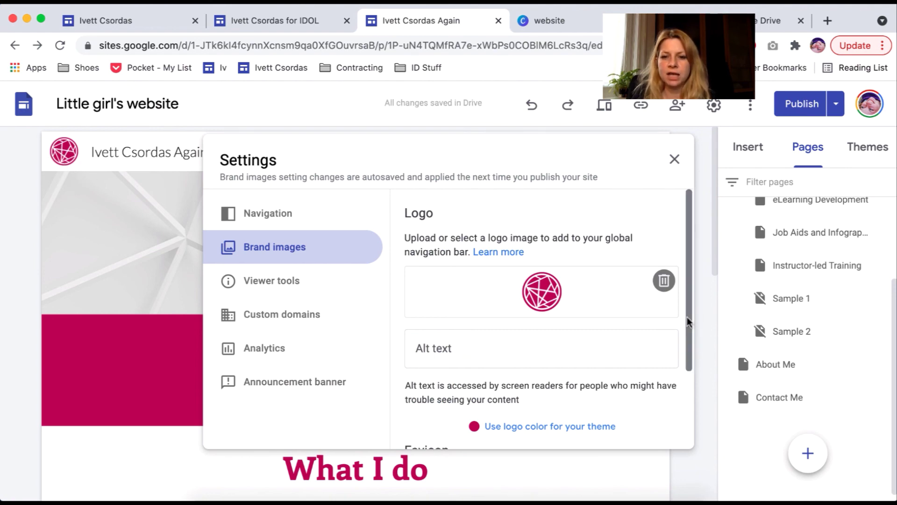
# - Upload logo.png from the Branding folder as the site's favicon and close the site settings
pyautogui.moveTo(687, 313); pyautogui.dragTo(690, 389)
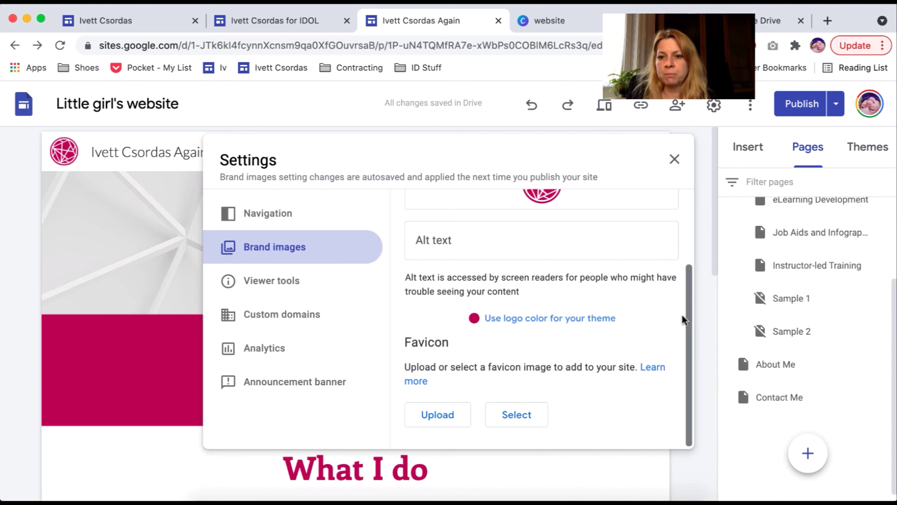
pyautogui.moveTo(688, 317); pyautogui.dragTo(689, 321)
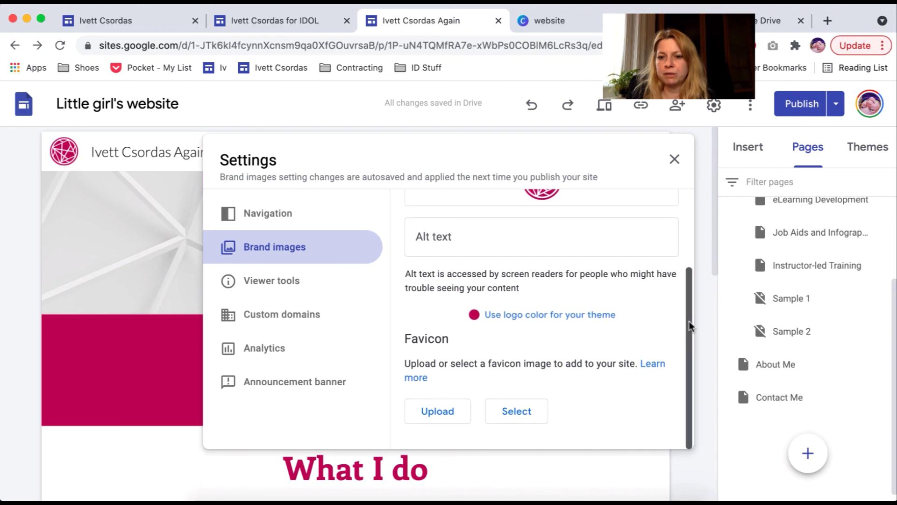
pyautogui.click(442, 415)
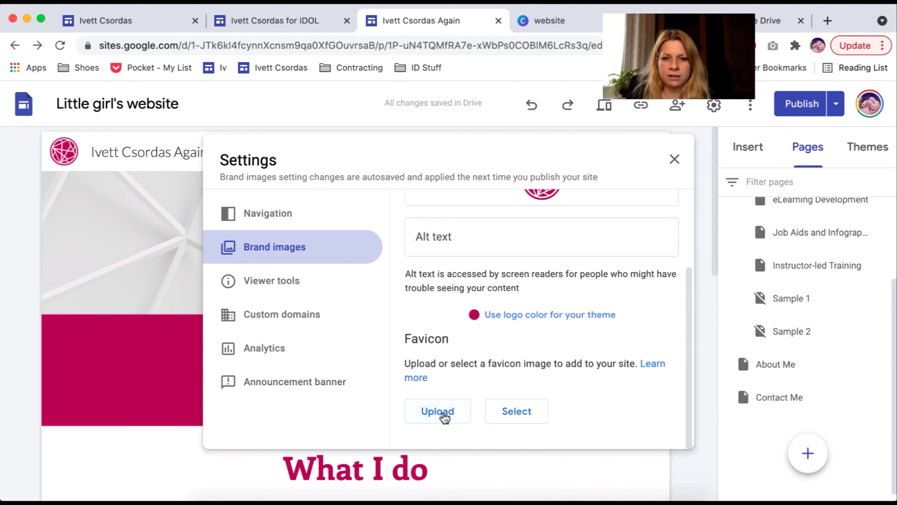
pyautogui.click(633, 270)
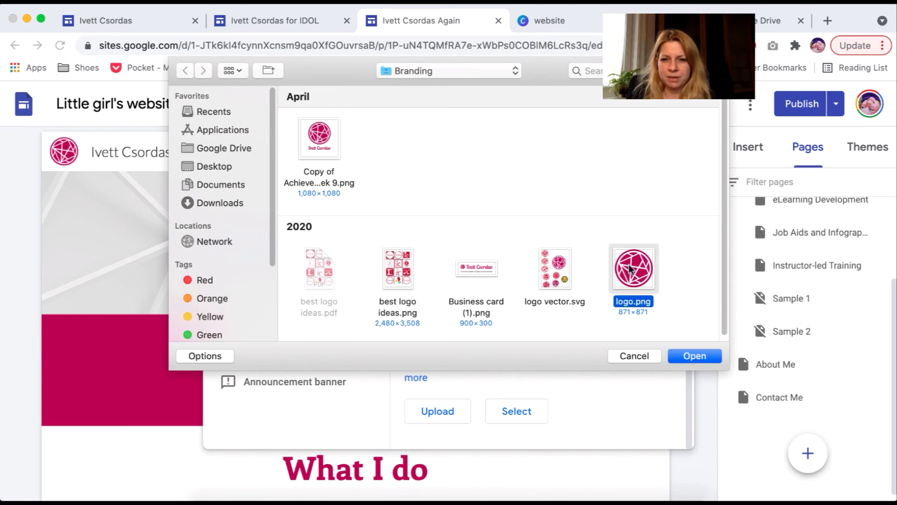
pyautogui.click(699, 355)
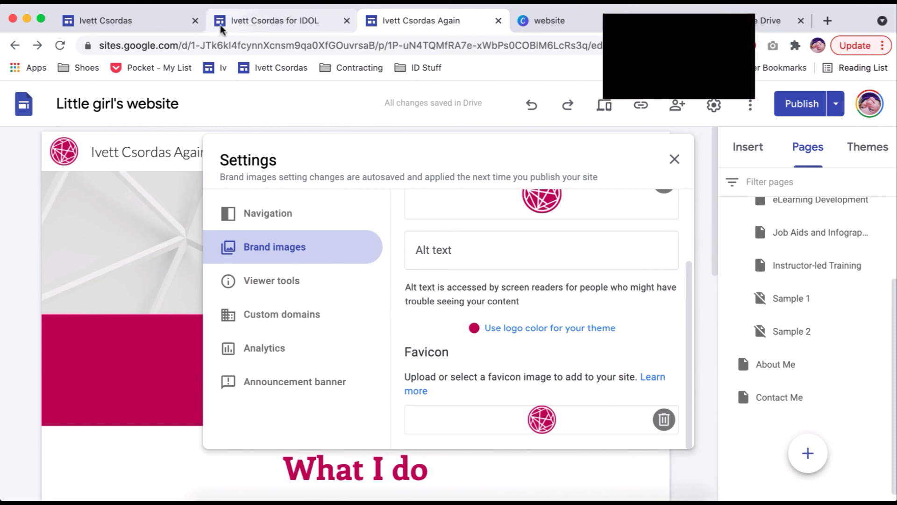
pyautogui.click(674, 159)
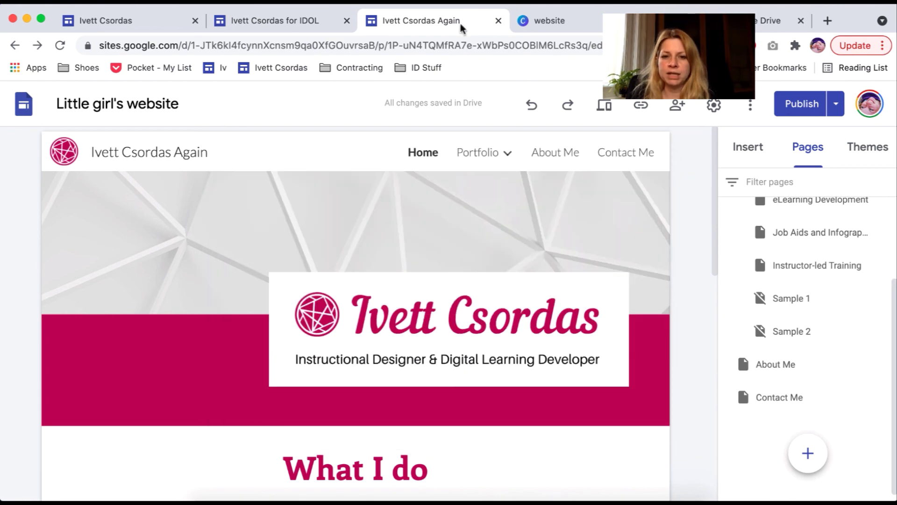
# - Review and publish the site's changes, and copy the published site link
pyautogui.click(797, 101)
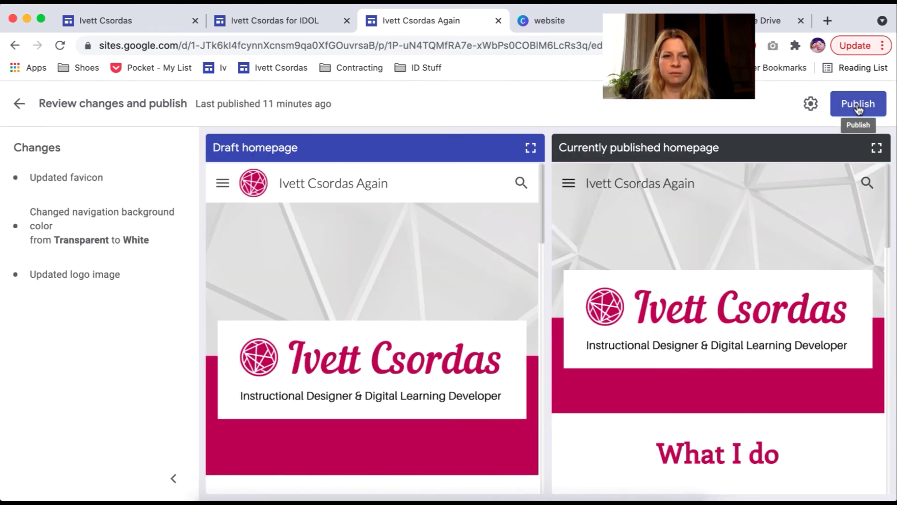
pyautogui.click(858, 105)
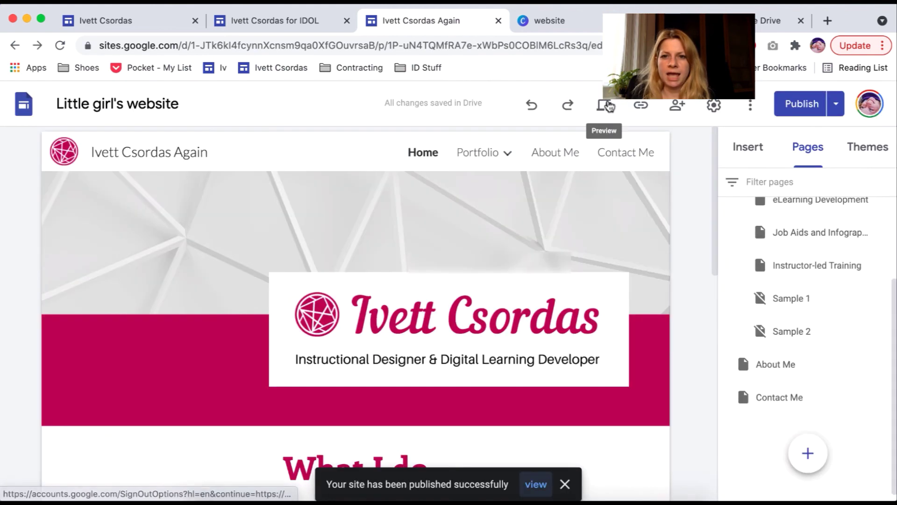
pyautogui.click(641, 103)
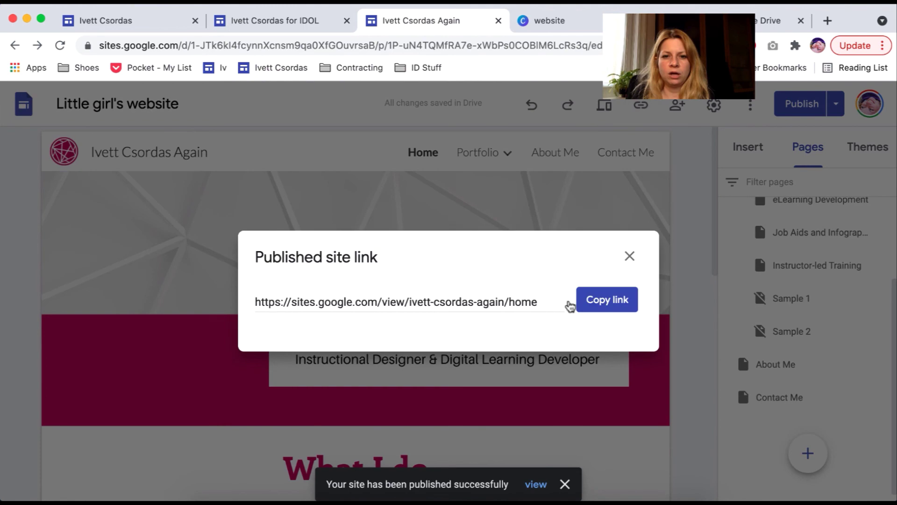
pyautogui.click(626, 303)
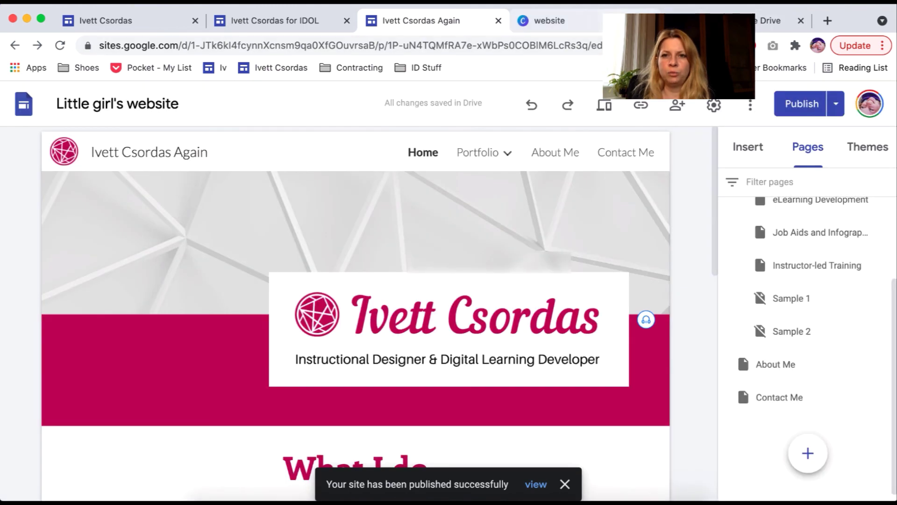
# - Load the copied site link in the browser tab showing the Canva templates to view the published homepage
pyautogui.click(585, 23)
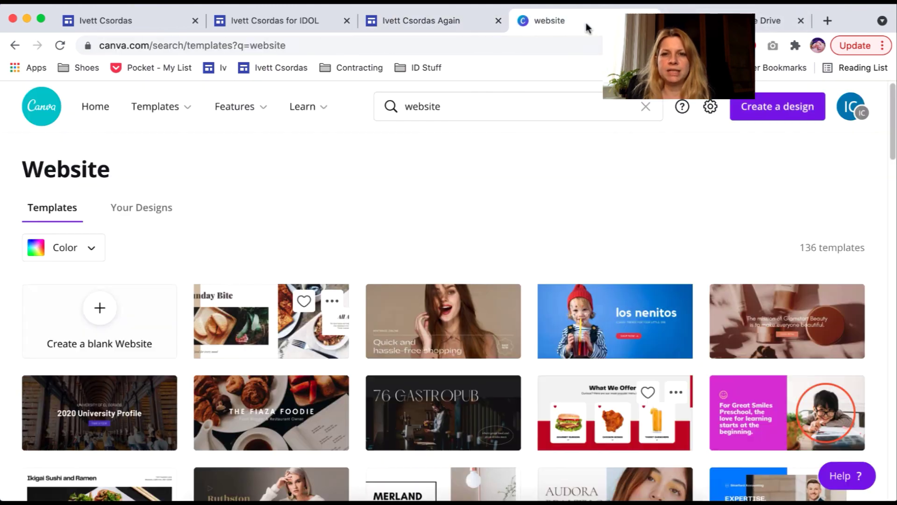
pyautogui.click(524, 45)
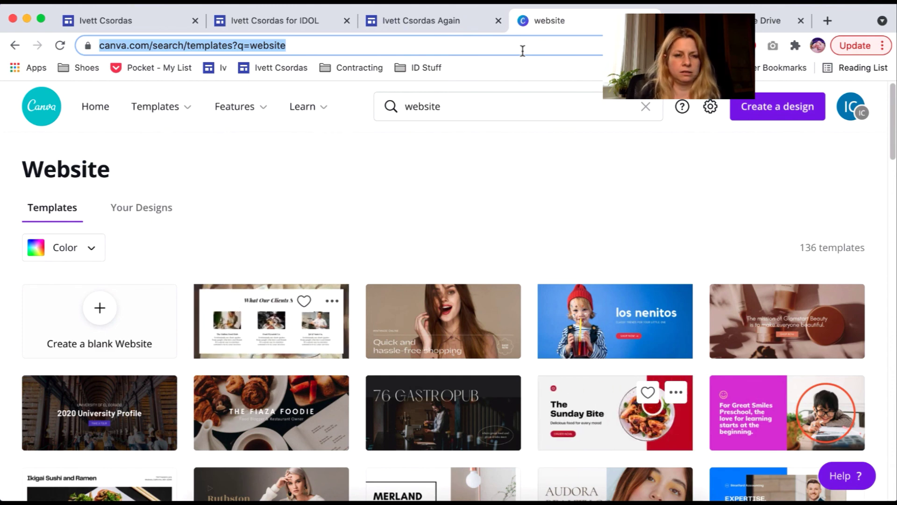
pyautogui.hotkey('ctrl', 'v')
pyautogui.press('Return')
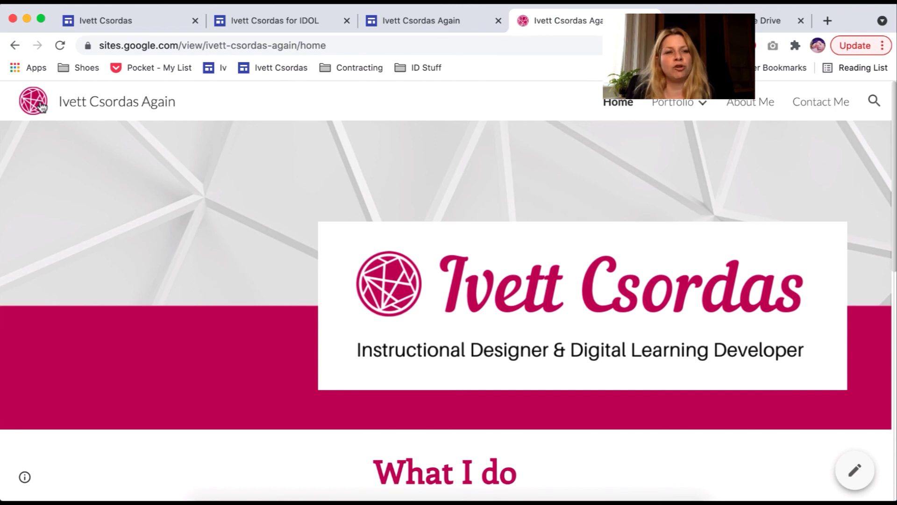
# - Return to the Little girl's website editor and review its settings for brand images, viewer tools, custom domains and analytics
pyautogui.click(436, 21)
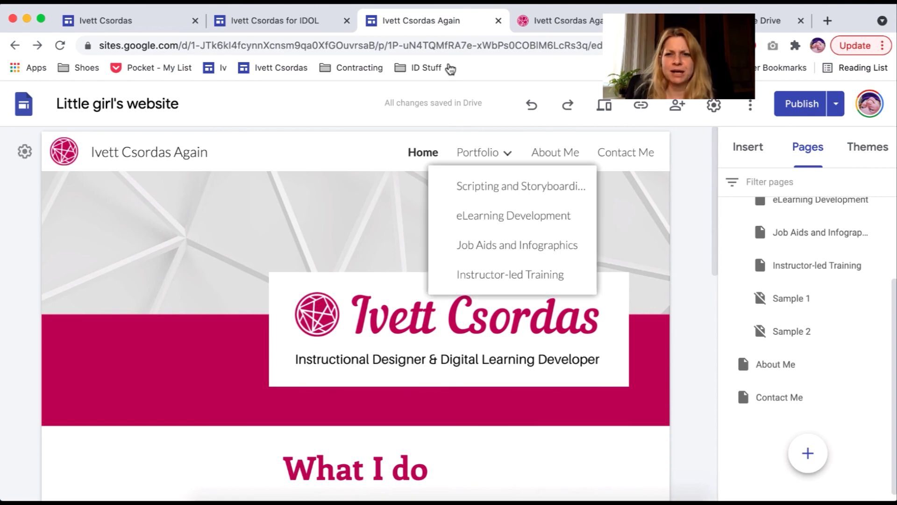
pyautogui.click(712, 107)
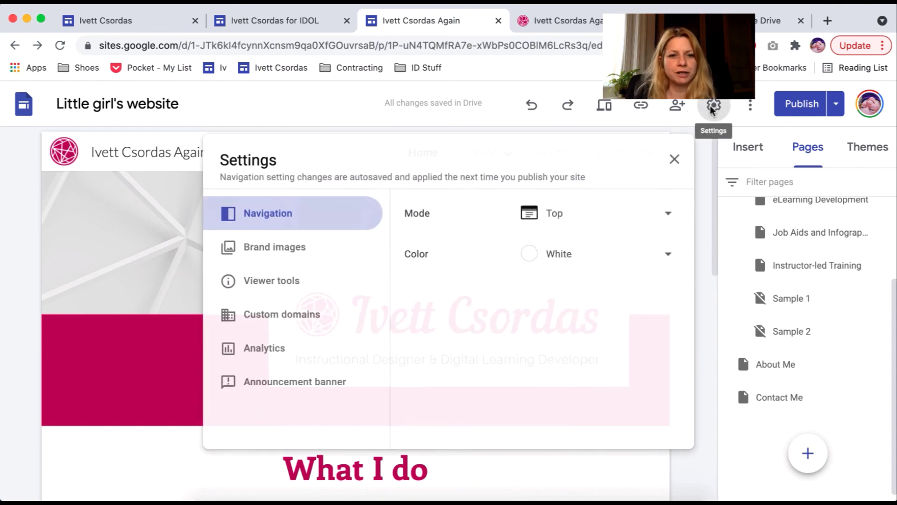
pyautogui.click(313, 252)
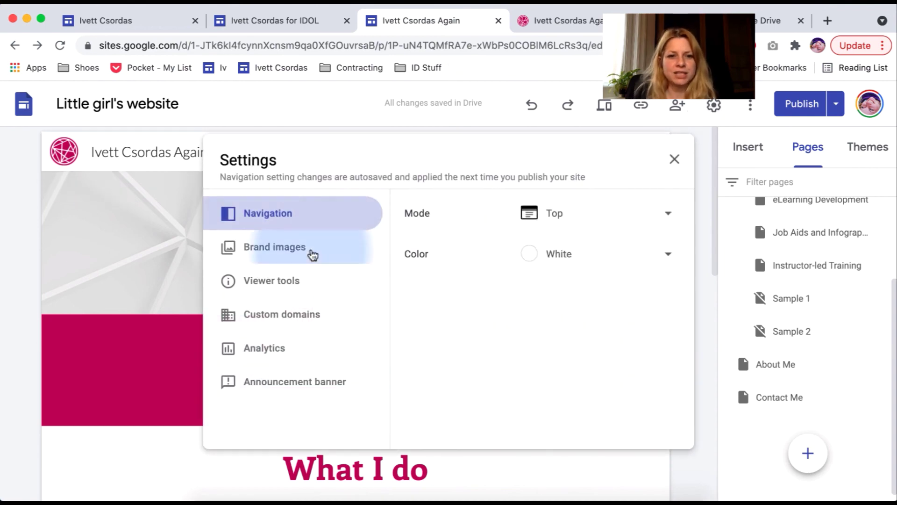
pyautogui.click(294, 286)
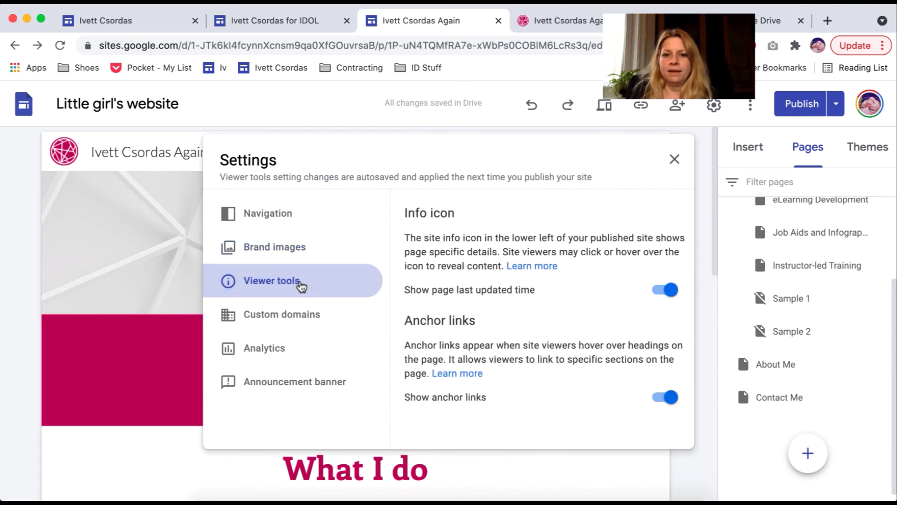
pyautogui.click(299, 321)
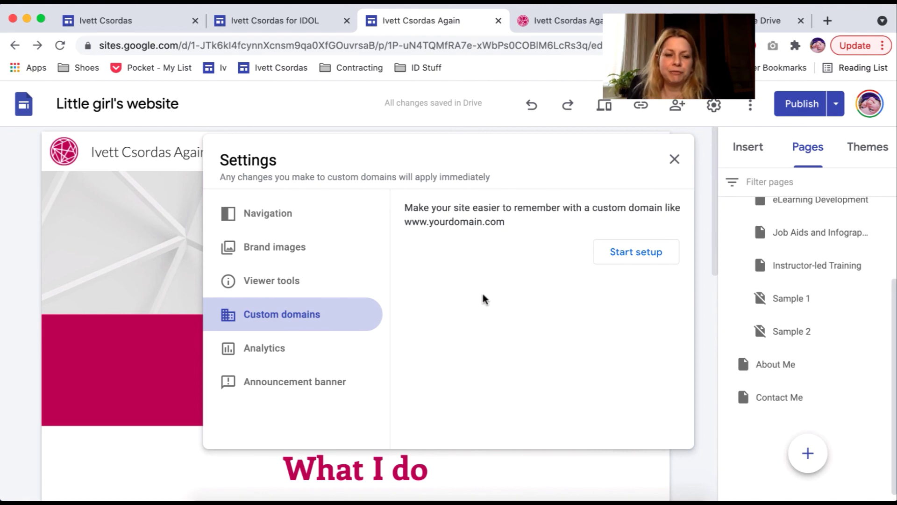
pyautogui.click(318, 354)
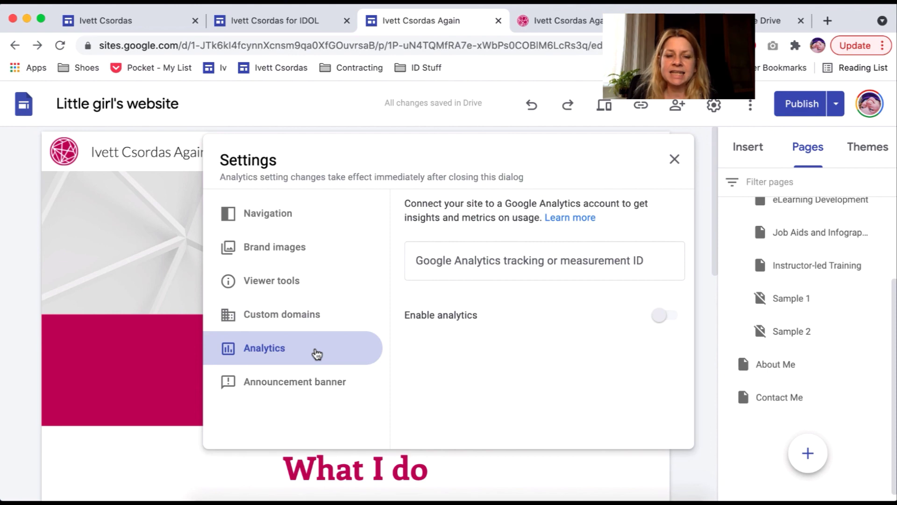
# - Switch to the original portfolio site's editor, exit its preview, and review its analytics and announcement banner settings
pyautogui.click(120, 19)
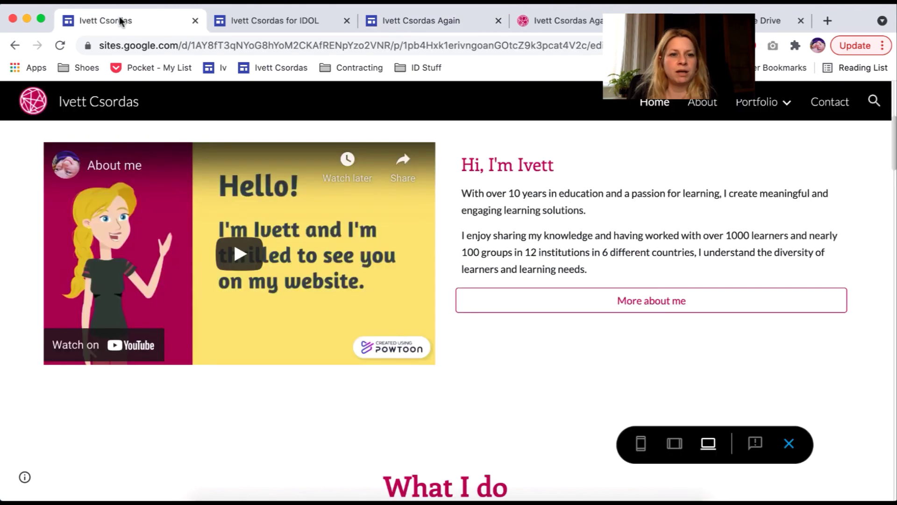
pyautogui.click(793, 454)
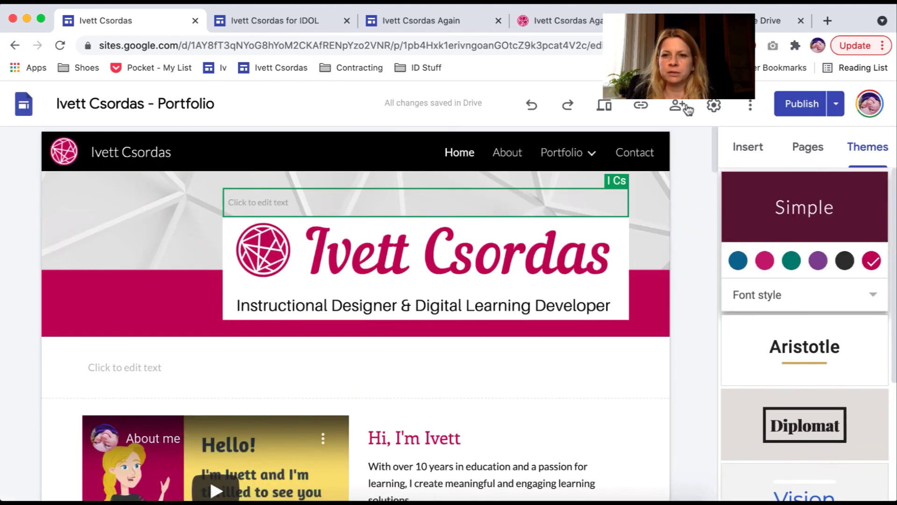
pyautogui.click(711, 106)
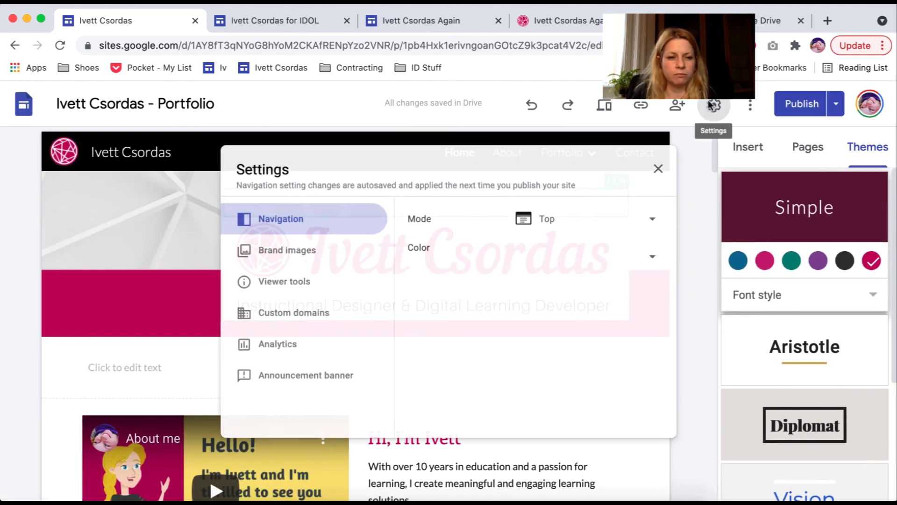
pyautogui.press('Down')
pyautogui.press('Down')
pyautogui.press('Down')
pyautogui.press('Down')
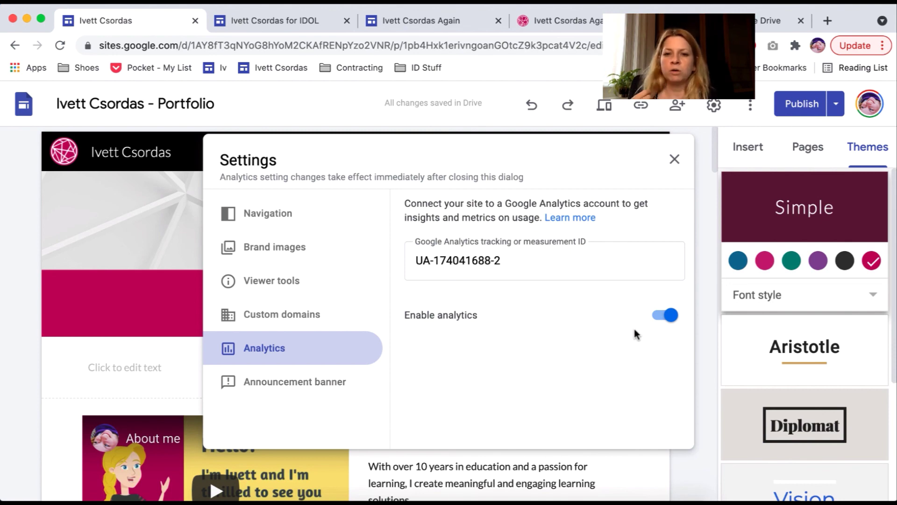
pyautogui.click(674, 160)
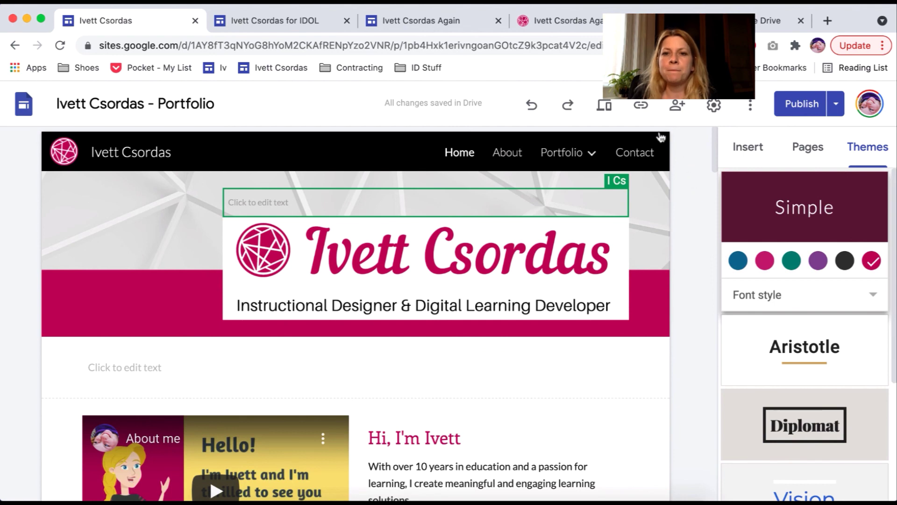
pyautogui.click(714, 106)
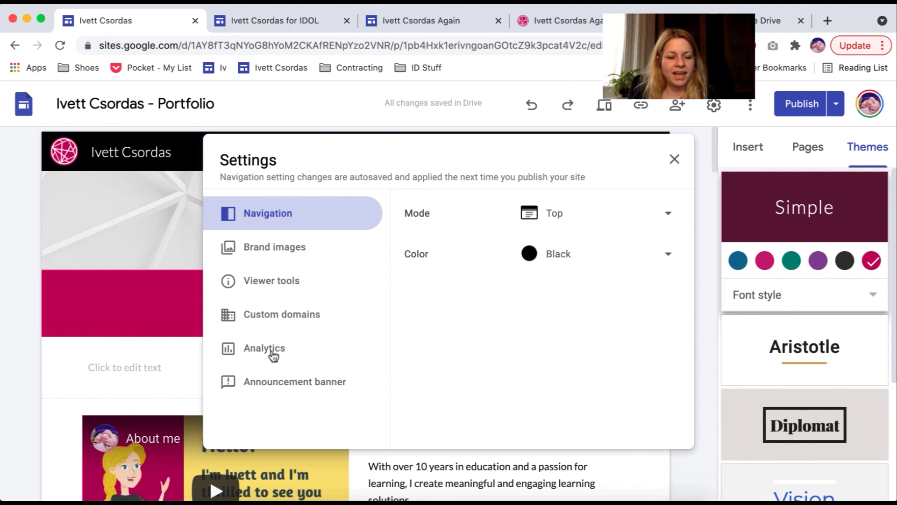
pyautogui.click(279, 382)
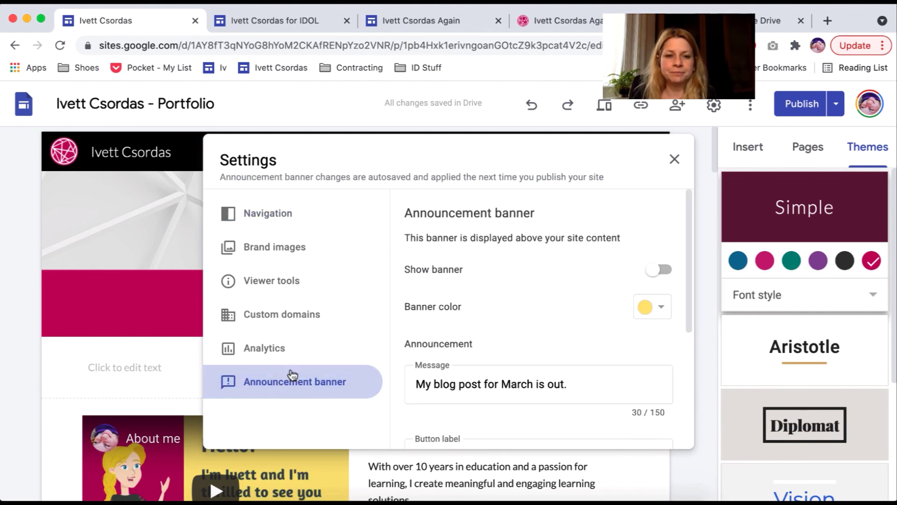
# - Enable the announcement banner on the Little girl's website with a yellow background and the message "Check out my new asset."
pyautogui.click(442, 19)
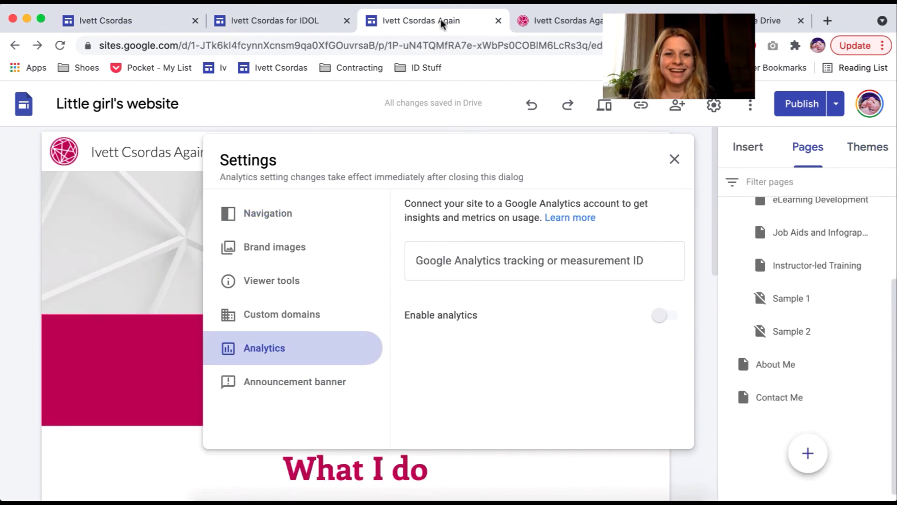
pyautogui.click(329, 386)
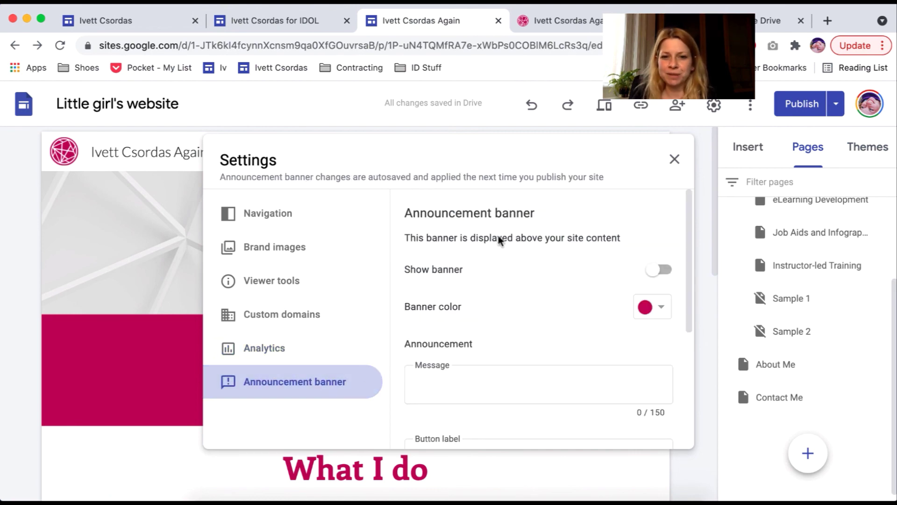
pyautogui.click(665, 273)
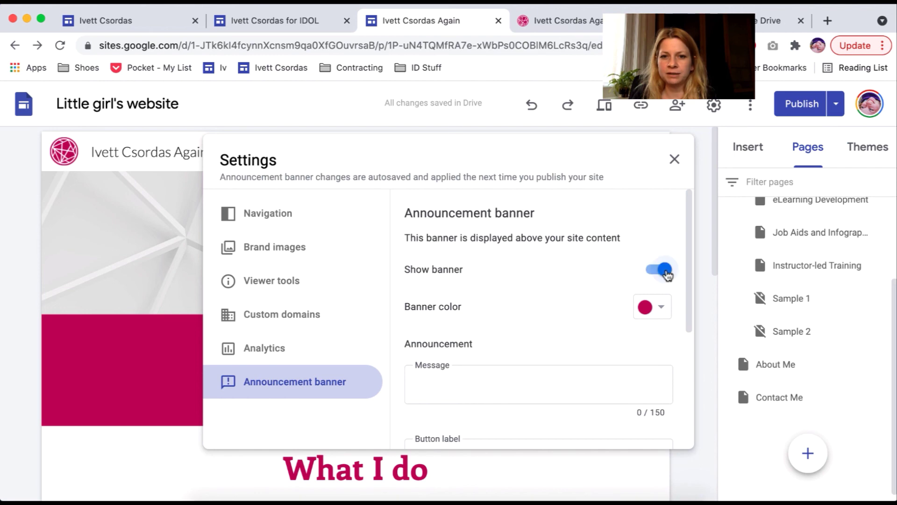
pyautogui.click(653, 306)
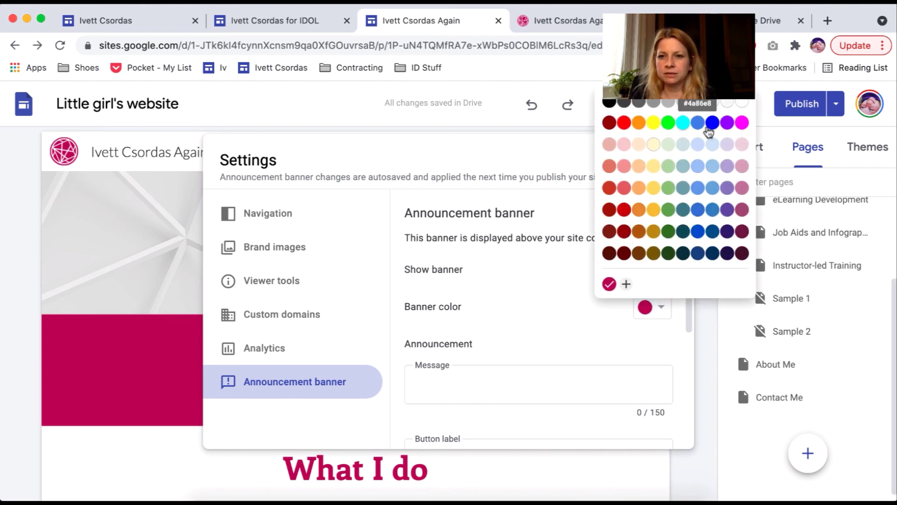
pyautogui.click(653, 122)
pyautogui.click(493, 391)
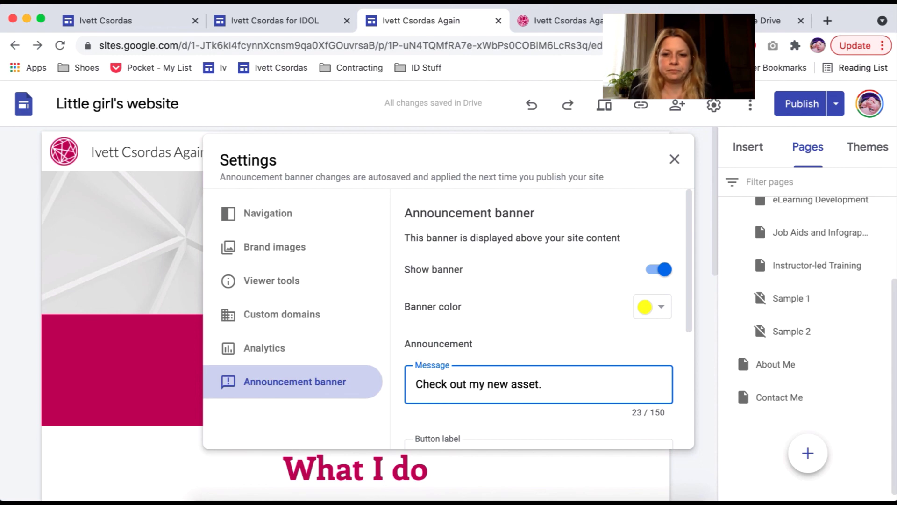
# - Add a banner button labelled "Click here" that links to the site's Sample 1 page
pyautogui.click(686, 278)
pyautogui.scroll(-3, 687, 277)
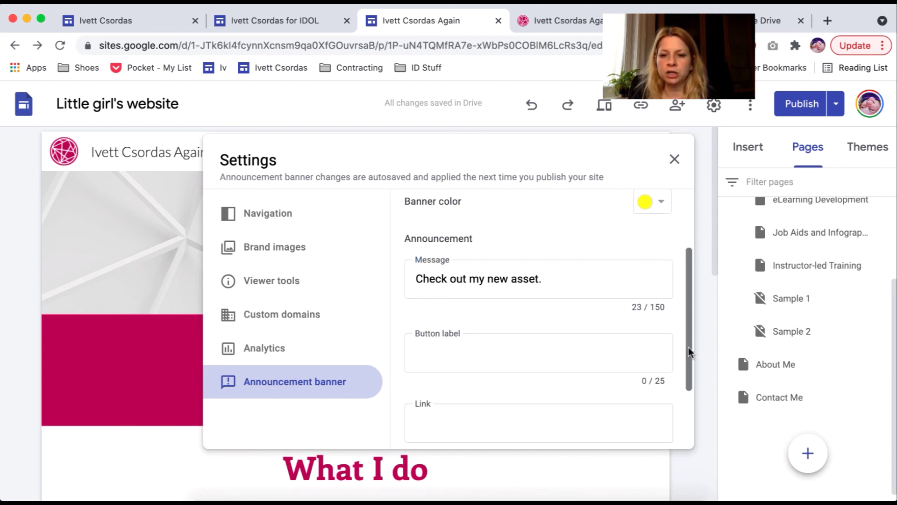
pyautogui.scroll(-2, 688, 347)
pyautogui.click(478, 305)
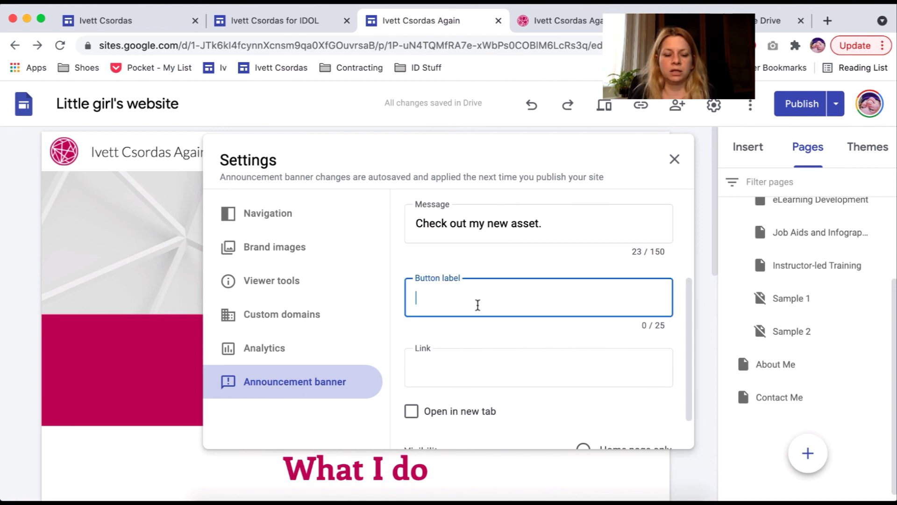
pyautogui.write('Click here')
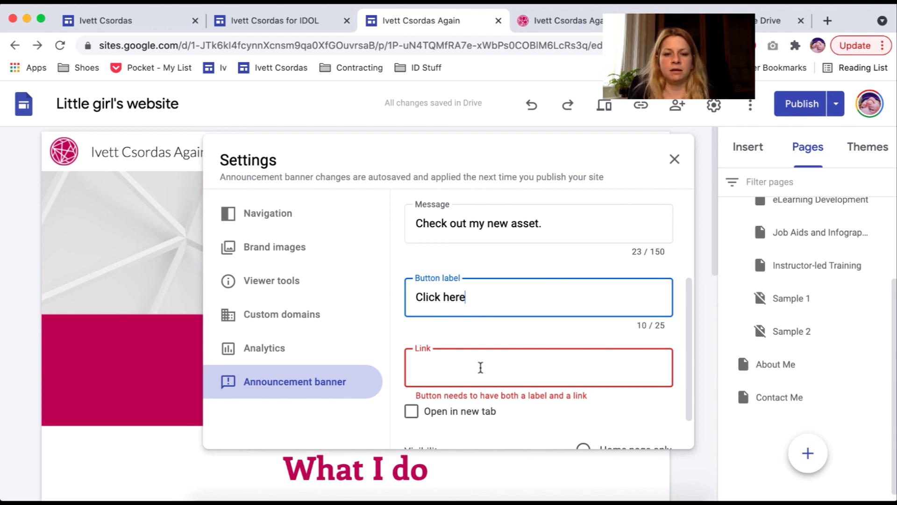
pyautogui.click(481, 367)
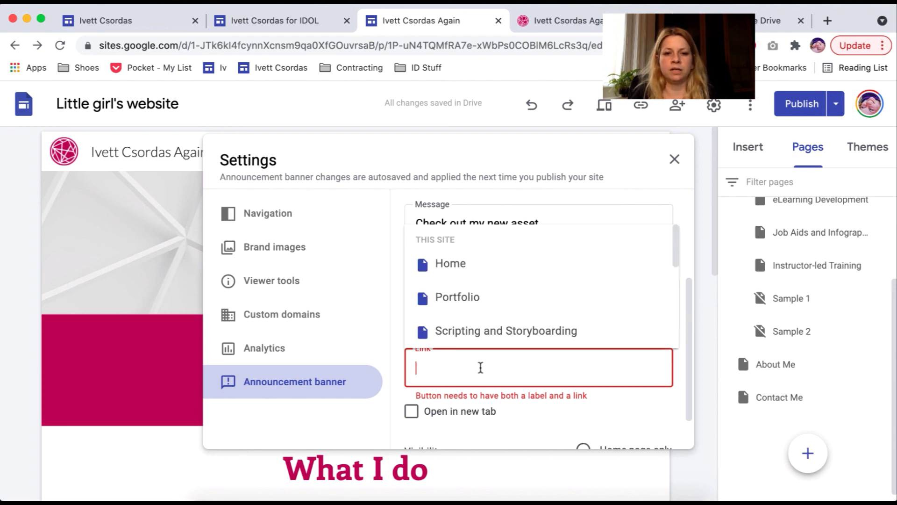
pyautogui.write('sa')
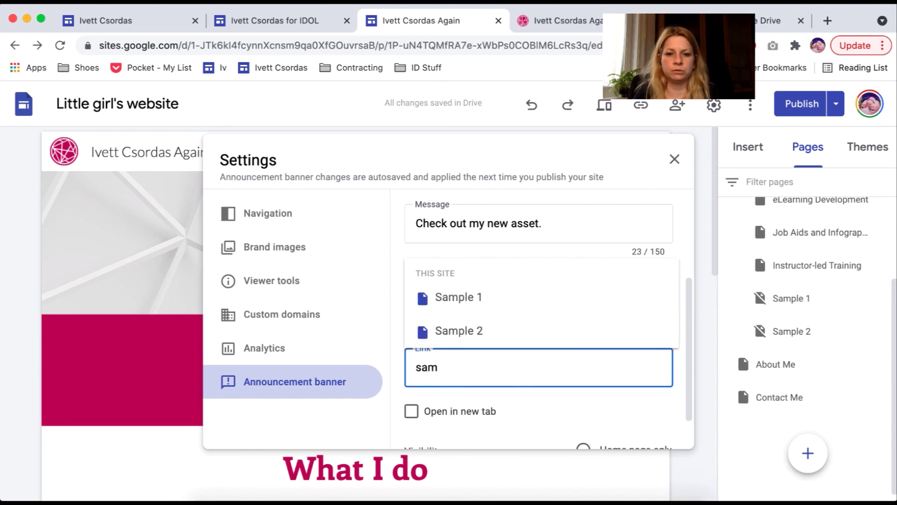
pyautogui.write('m')
pyautogui.click(518, 269)
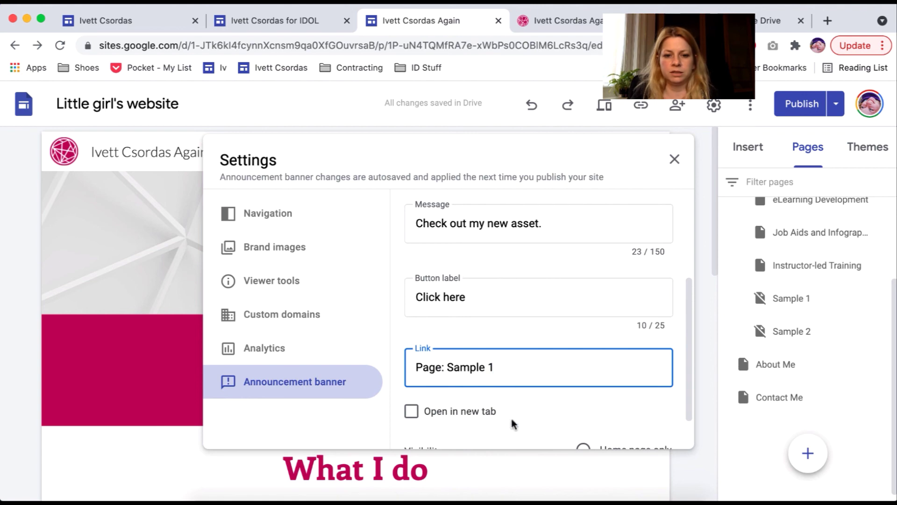
# - Limit the announcement banner's visibility to the home page only and close the settings to view the banner
pyautogui.moveTo(691, 336); pyautogui.dragTo(689, 367)
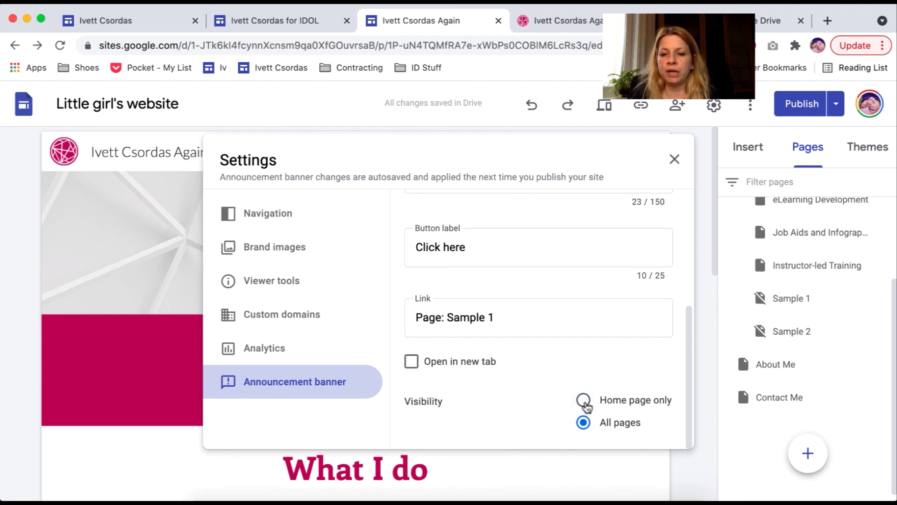
pyautogui.click(584, 401)
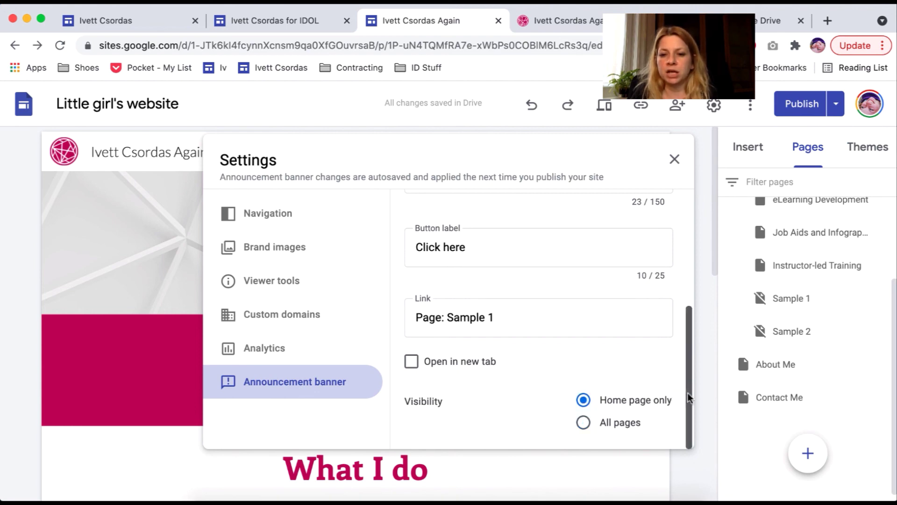
pyautogui.moveTo(687, 399); pyautogui.dragTo(680, 266)
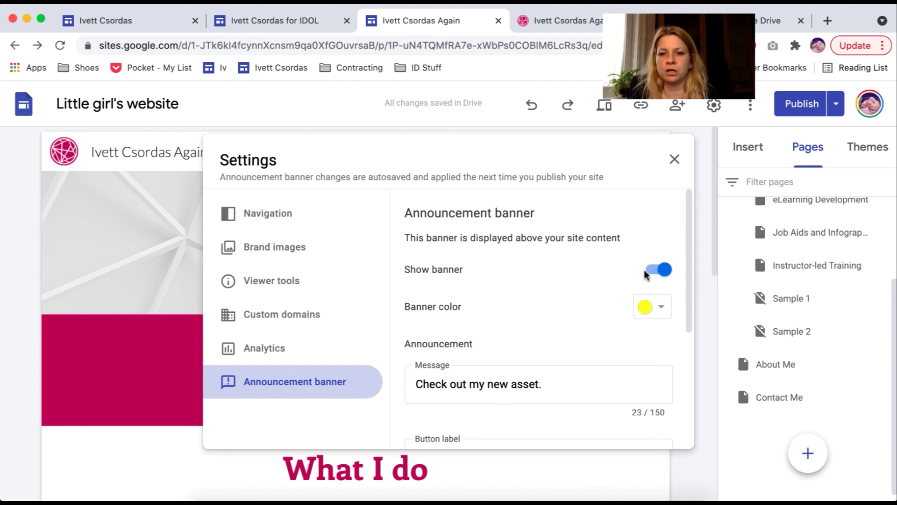
pyautogui.click(675, 161)
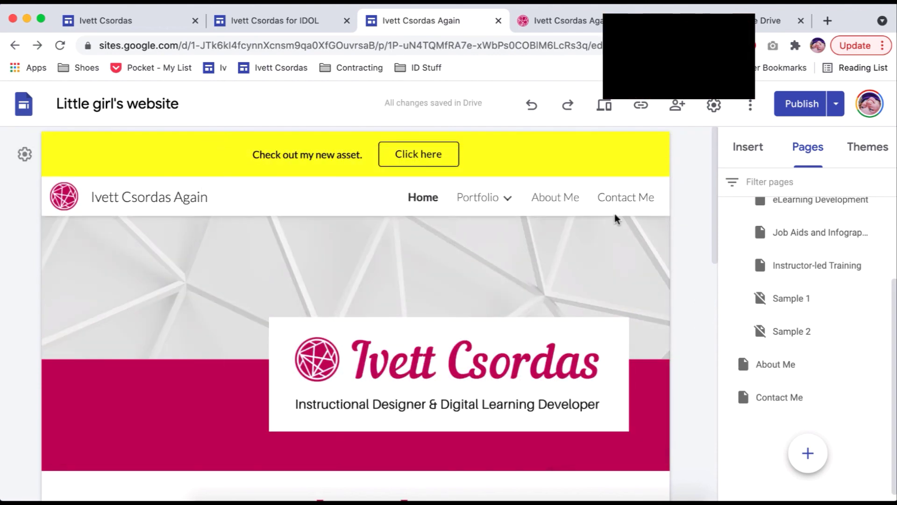
# - Reopen the announcement banner settings, turn off showing the banner, and close the settings
pyautogui.click(713, 105)
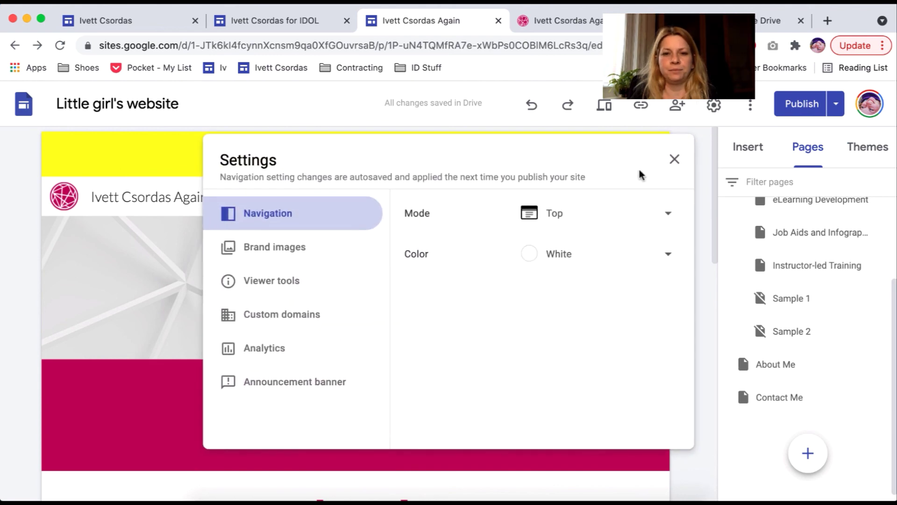
pyautogui.click(304, 382)
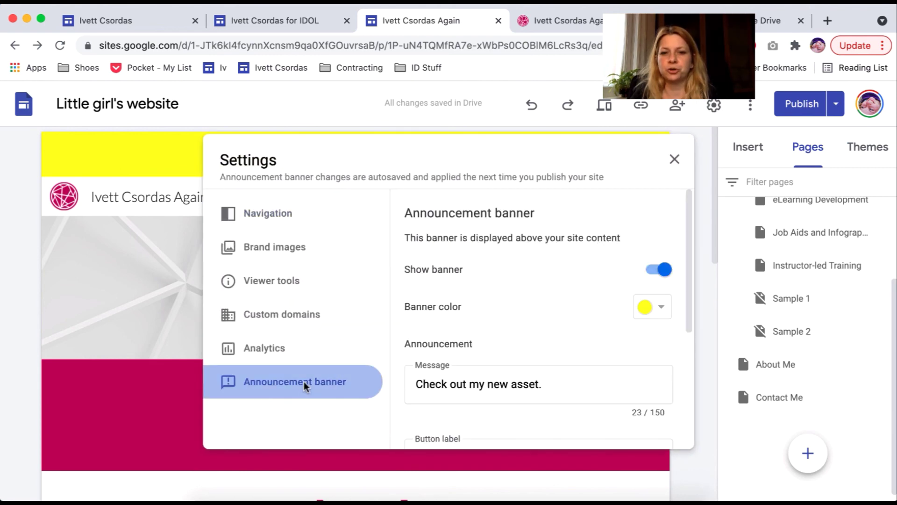
pyautogui.click(652, 270)
pyautogui.click(674, 161)
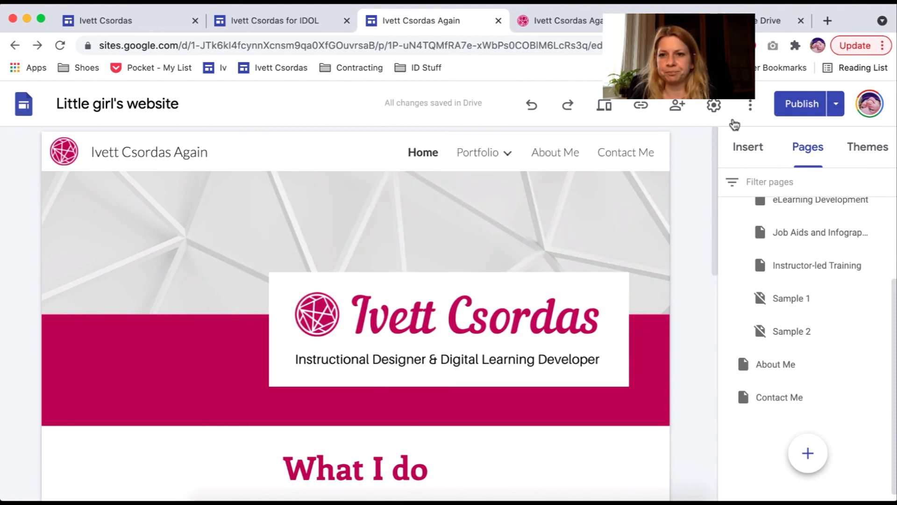
# - Review the site's additional options and its publish settings, including web address and search settings, without saving changes
pyautogui.click(749, 111)
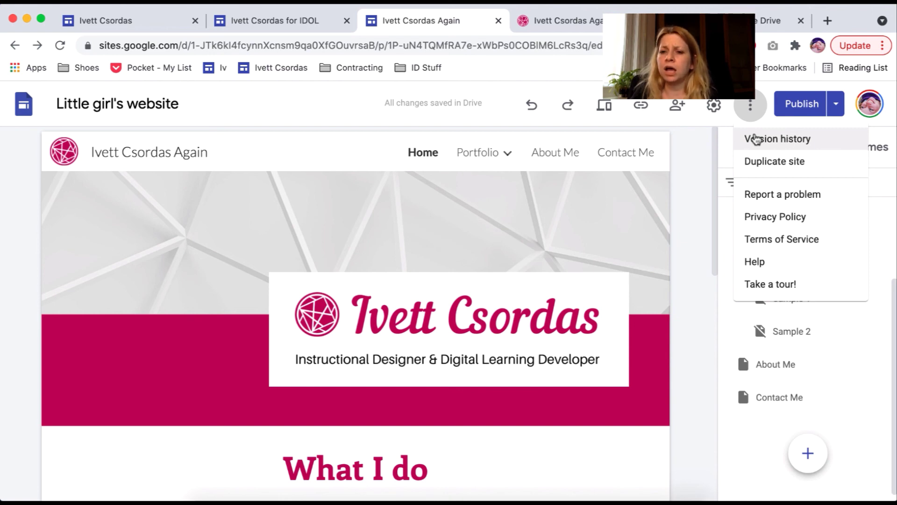
pyautogui.click(836, 109)
pyautogui.click(836, 109)
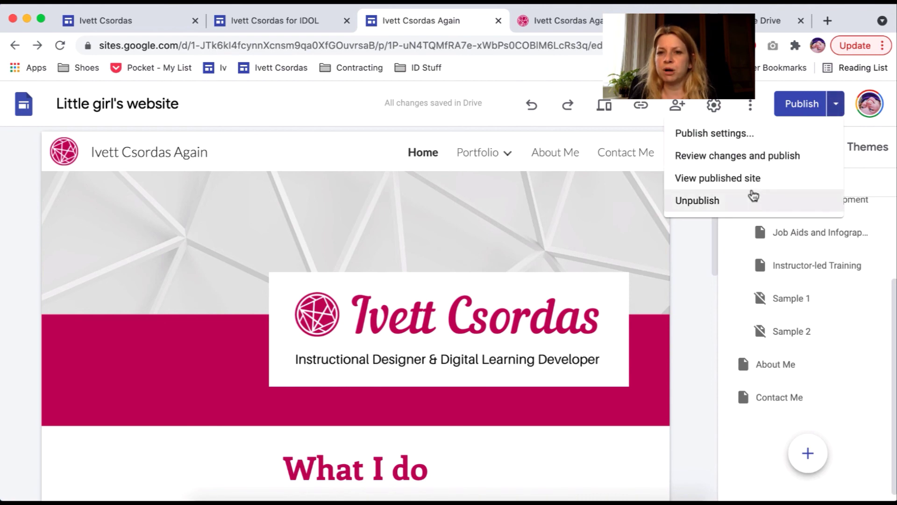
pyautogui.click(722, 134)
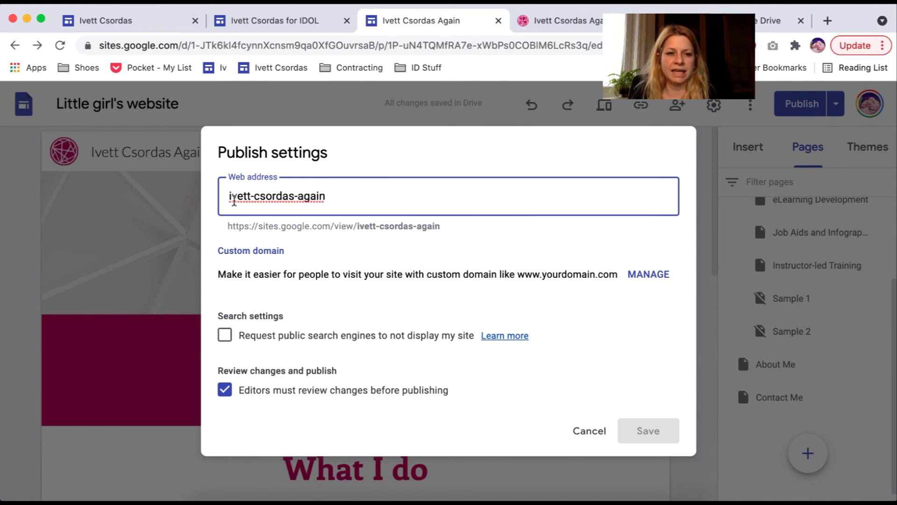
pyautogui.click(583, 432)
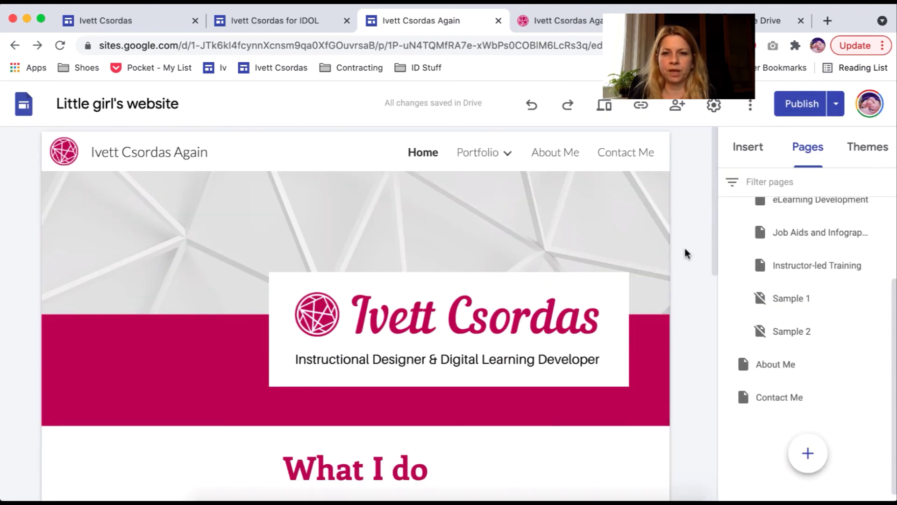